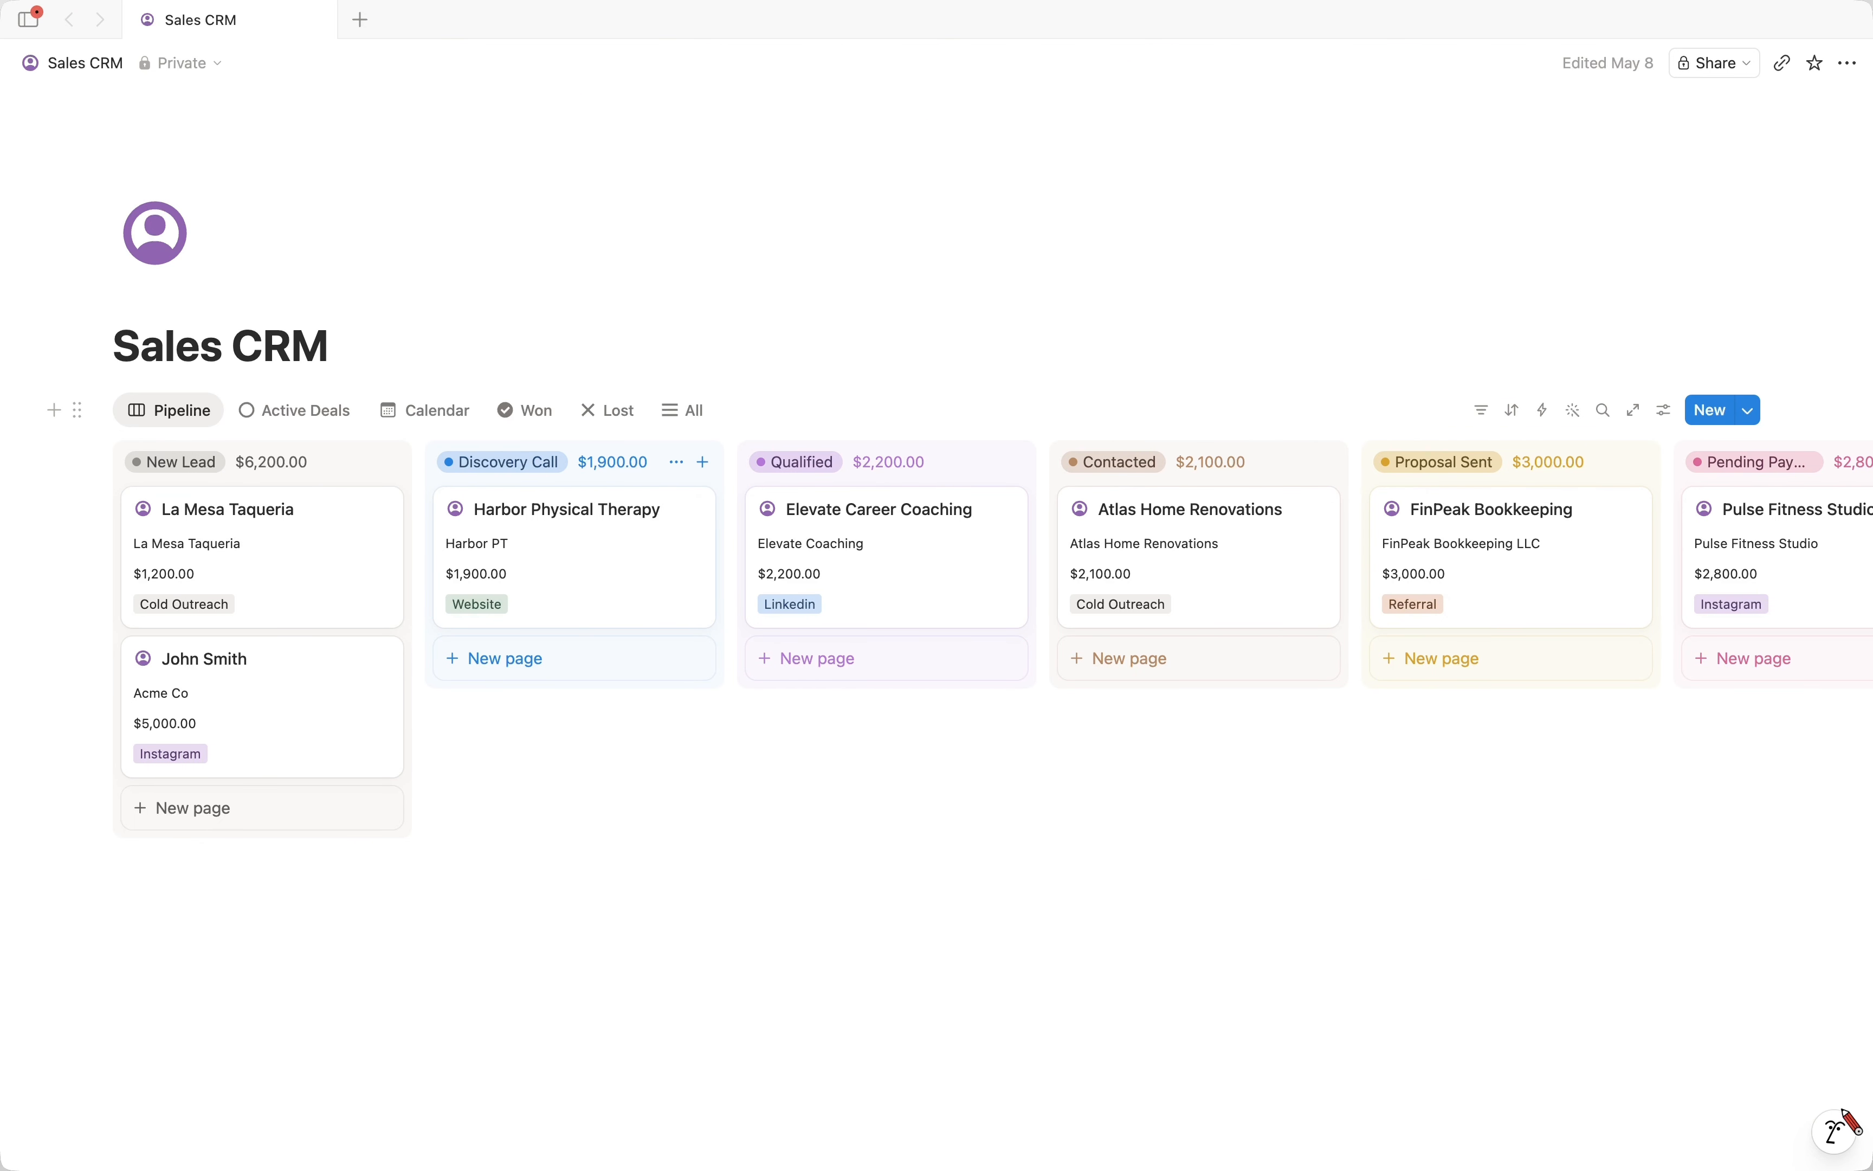
Move the Acme Co card from the New Lead column to Discovery Call in the pipeline board.
left_click_drag(326, 731, 576, 697)
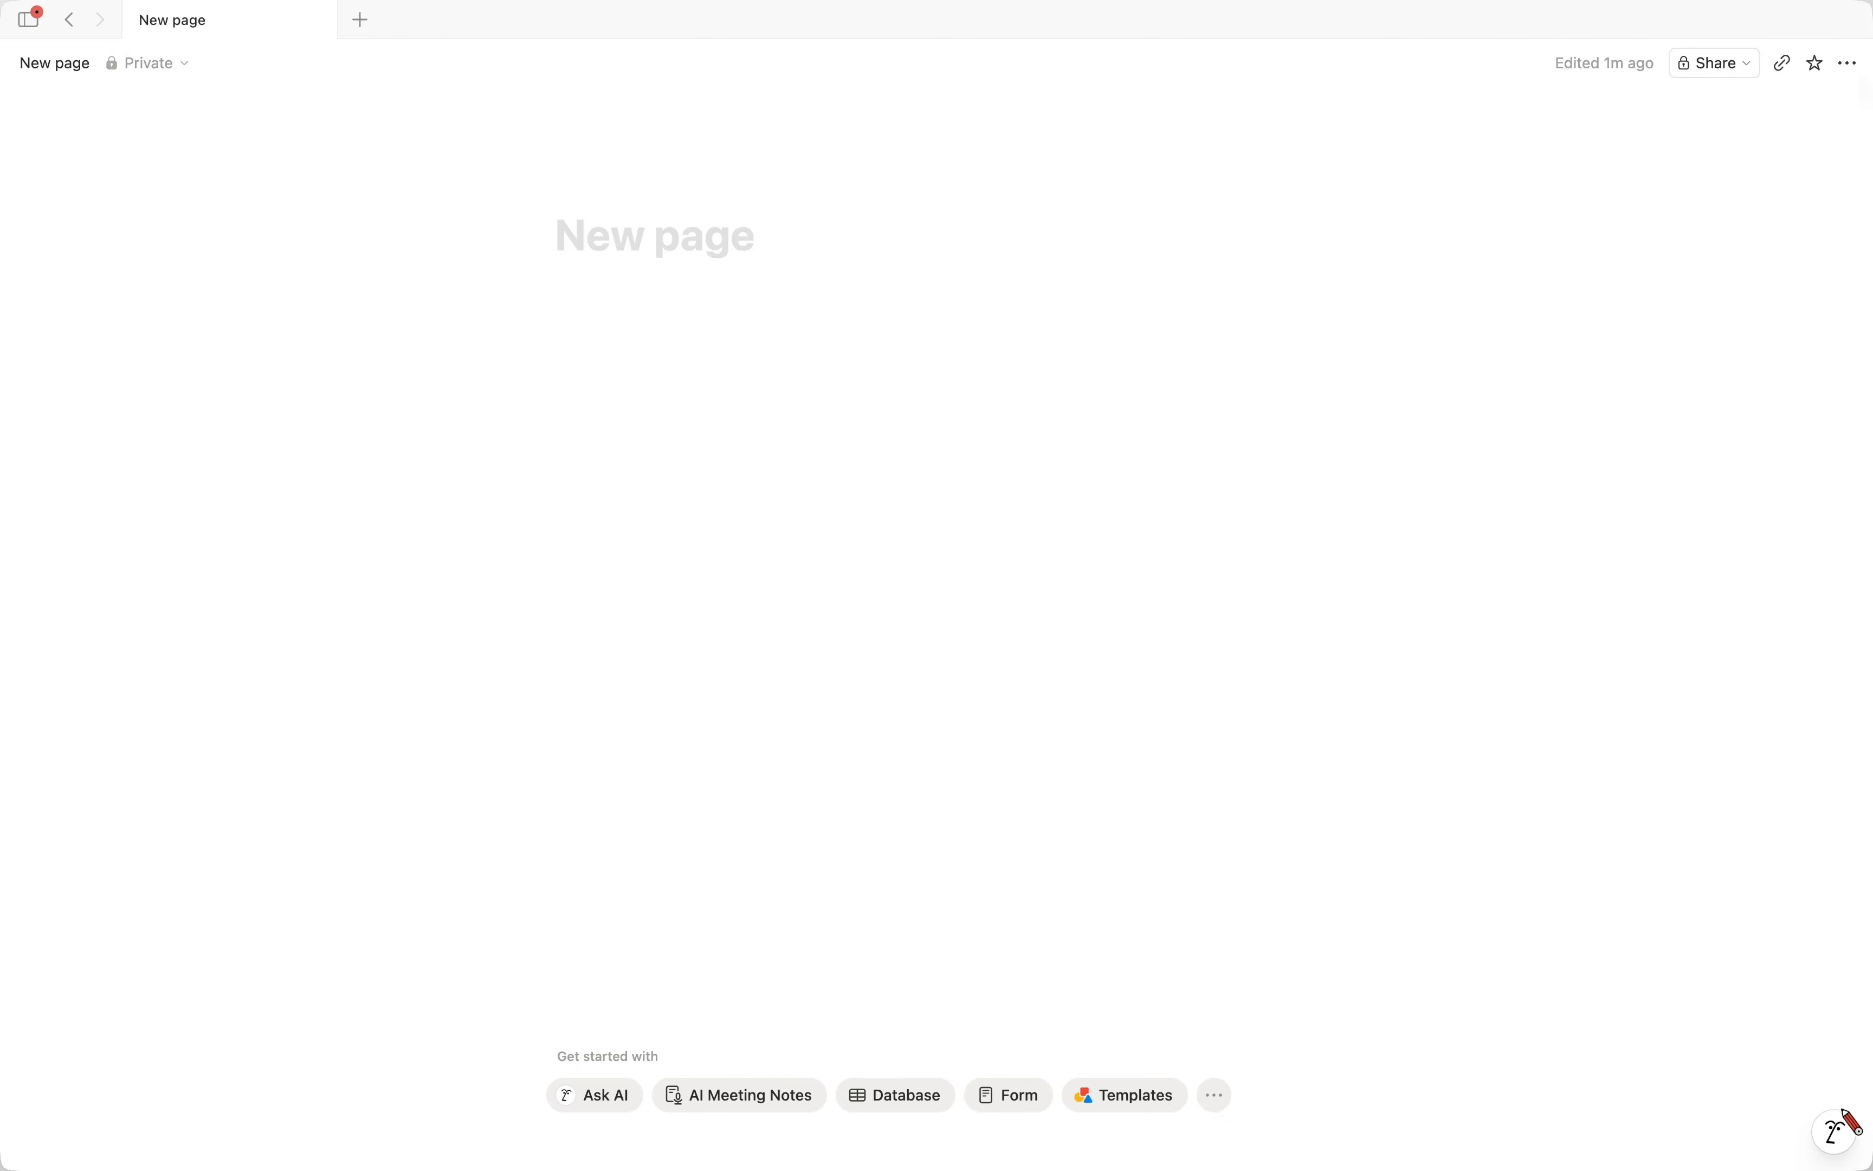
Set the new blank page to full width.
left_click(1848, 63)
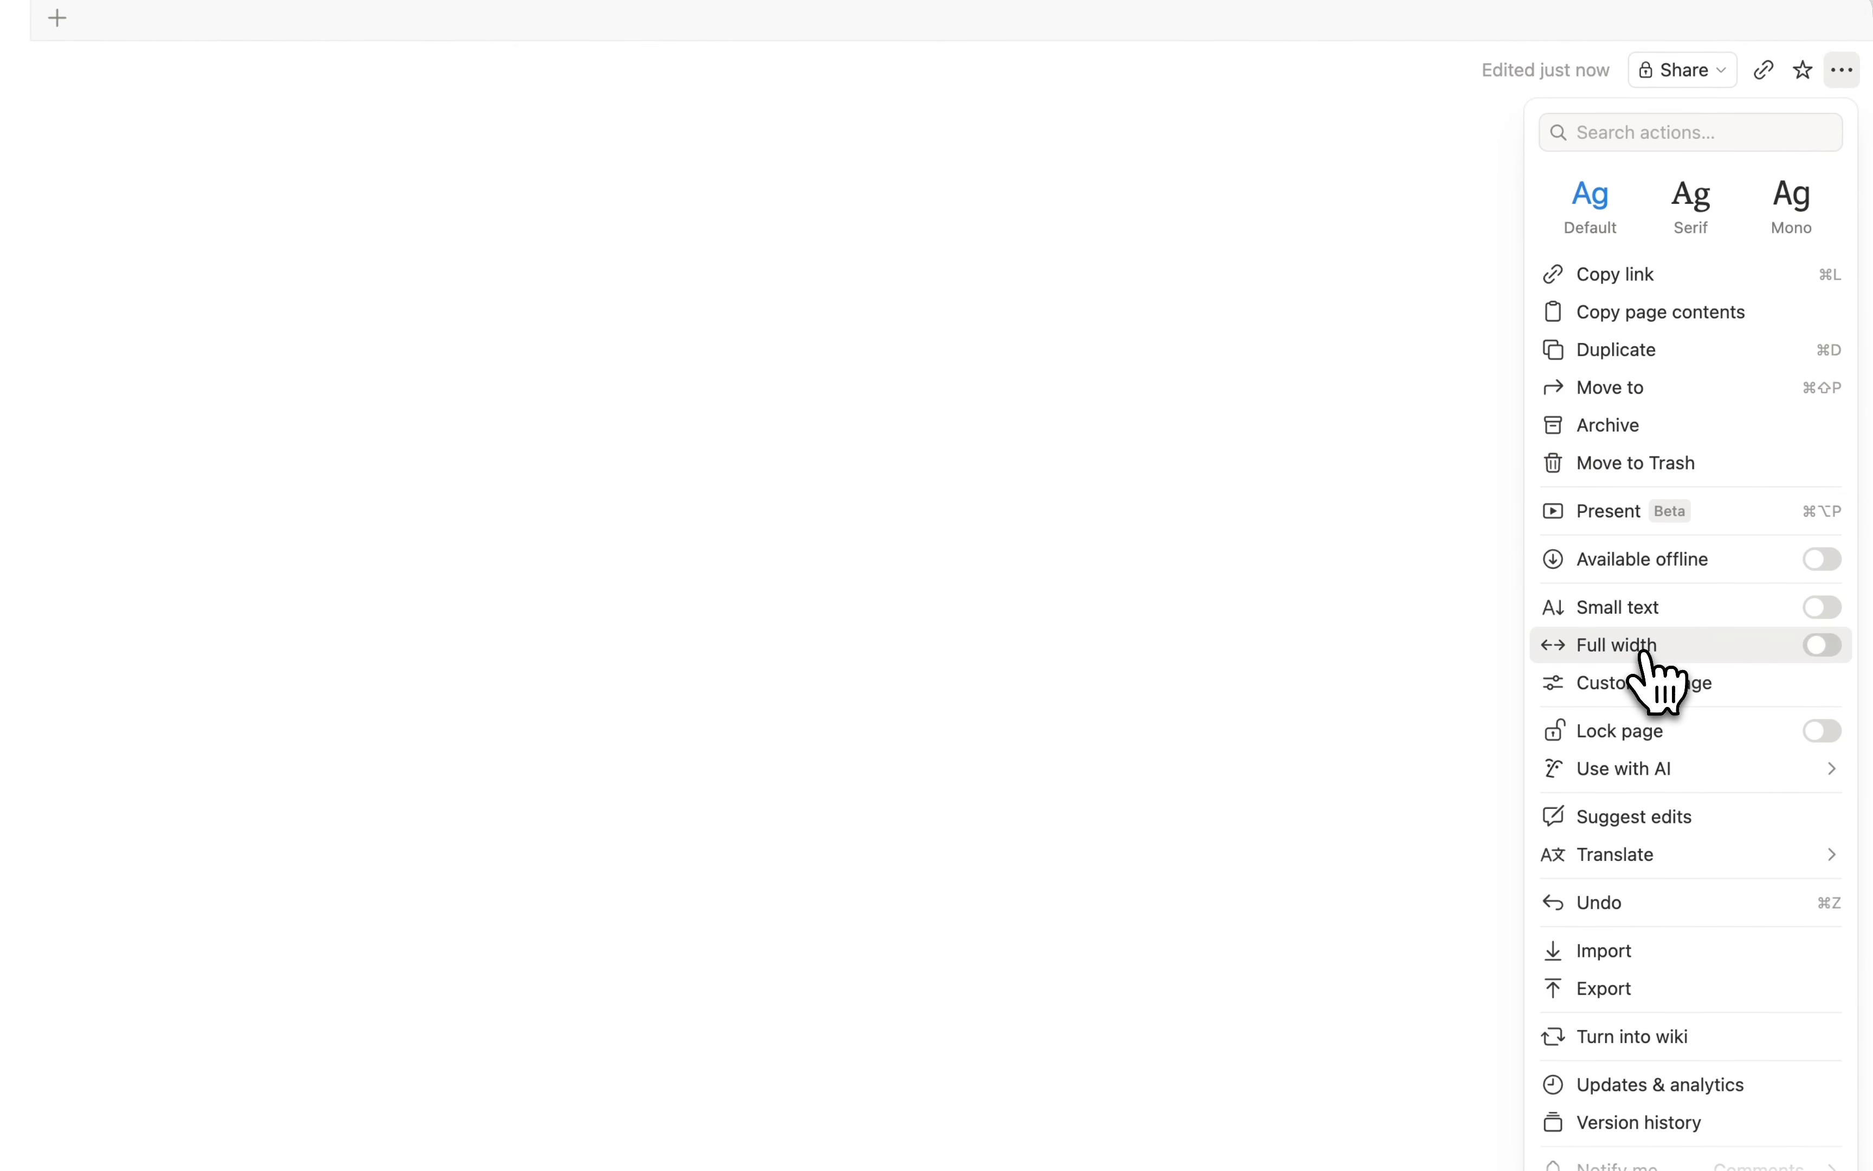
left_click(1641, 654)
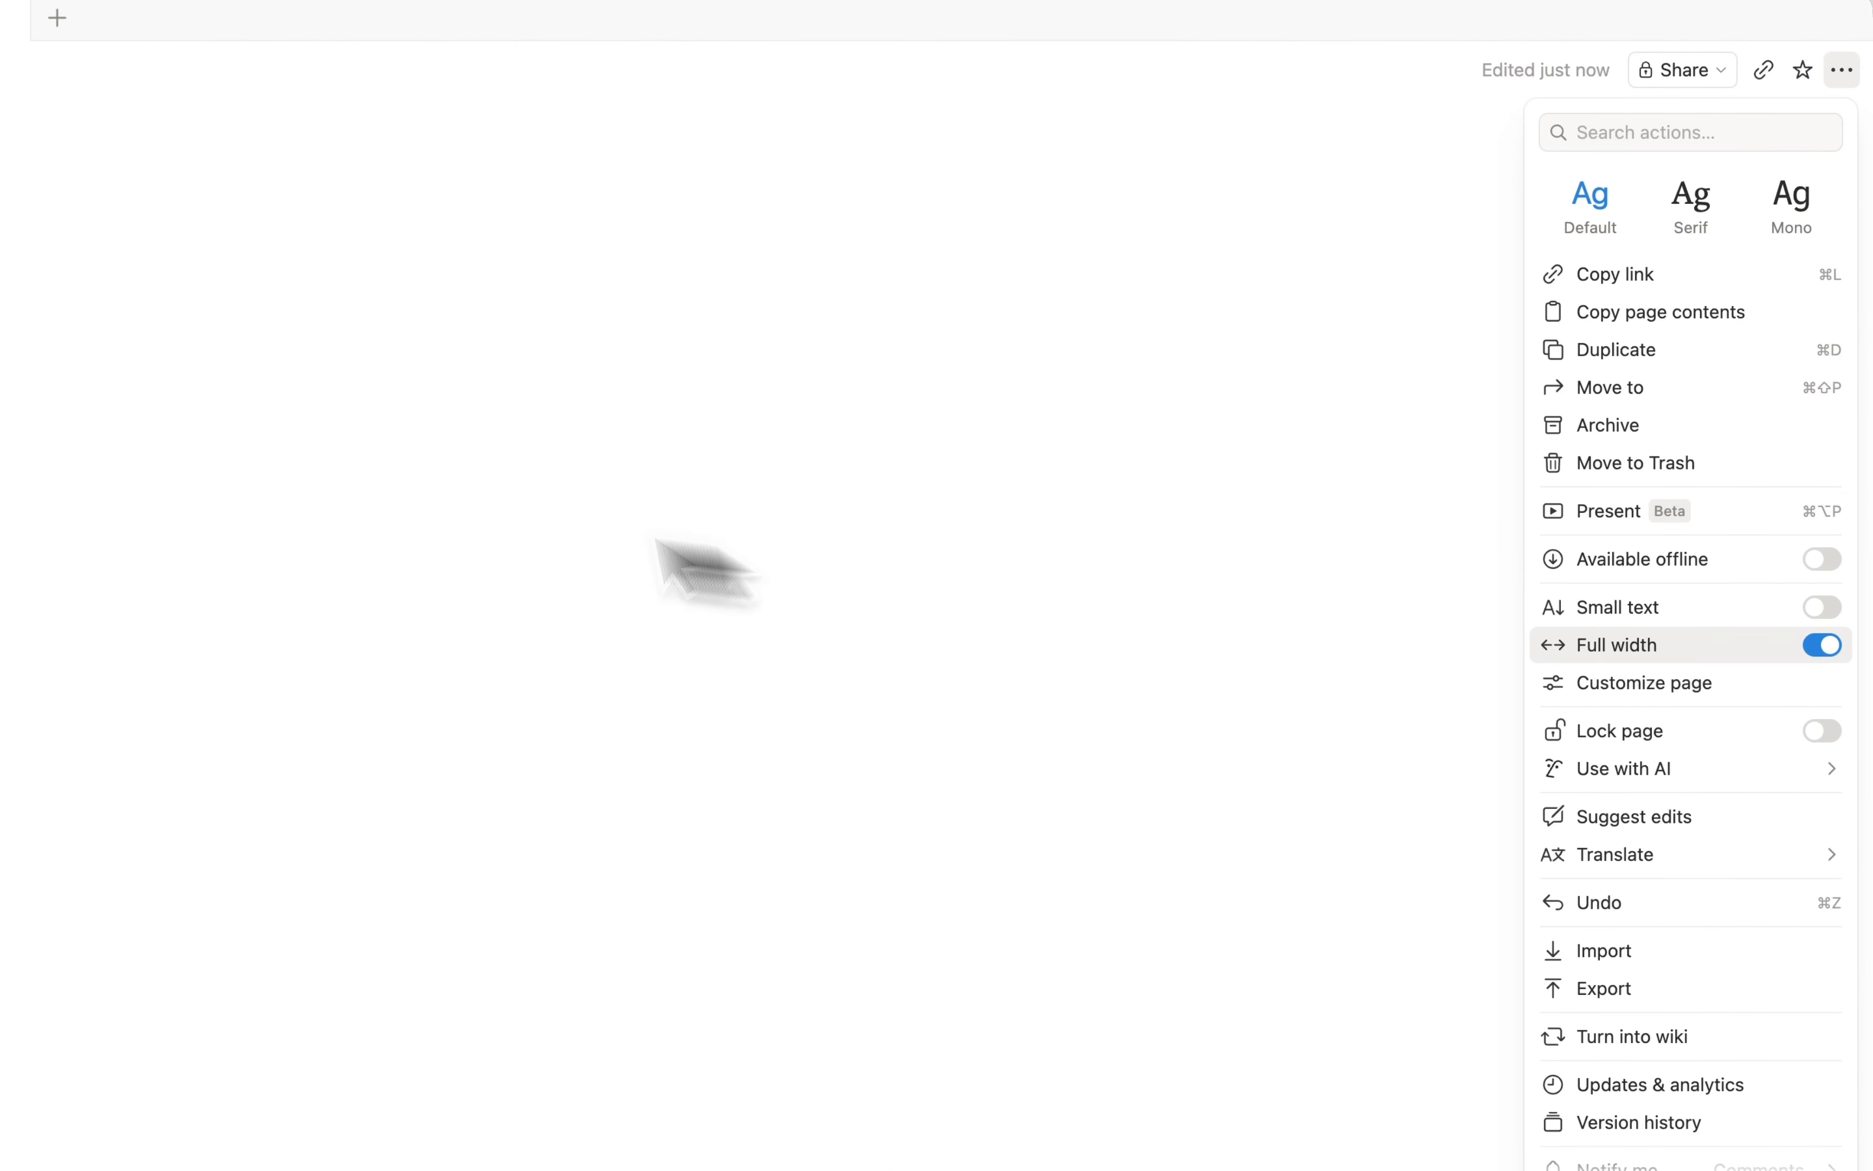
key("Escape")
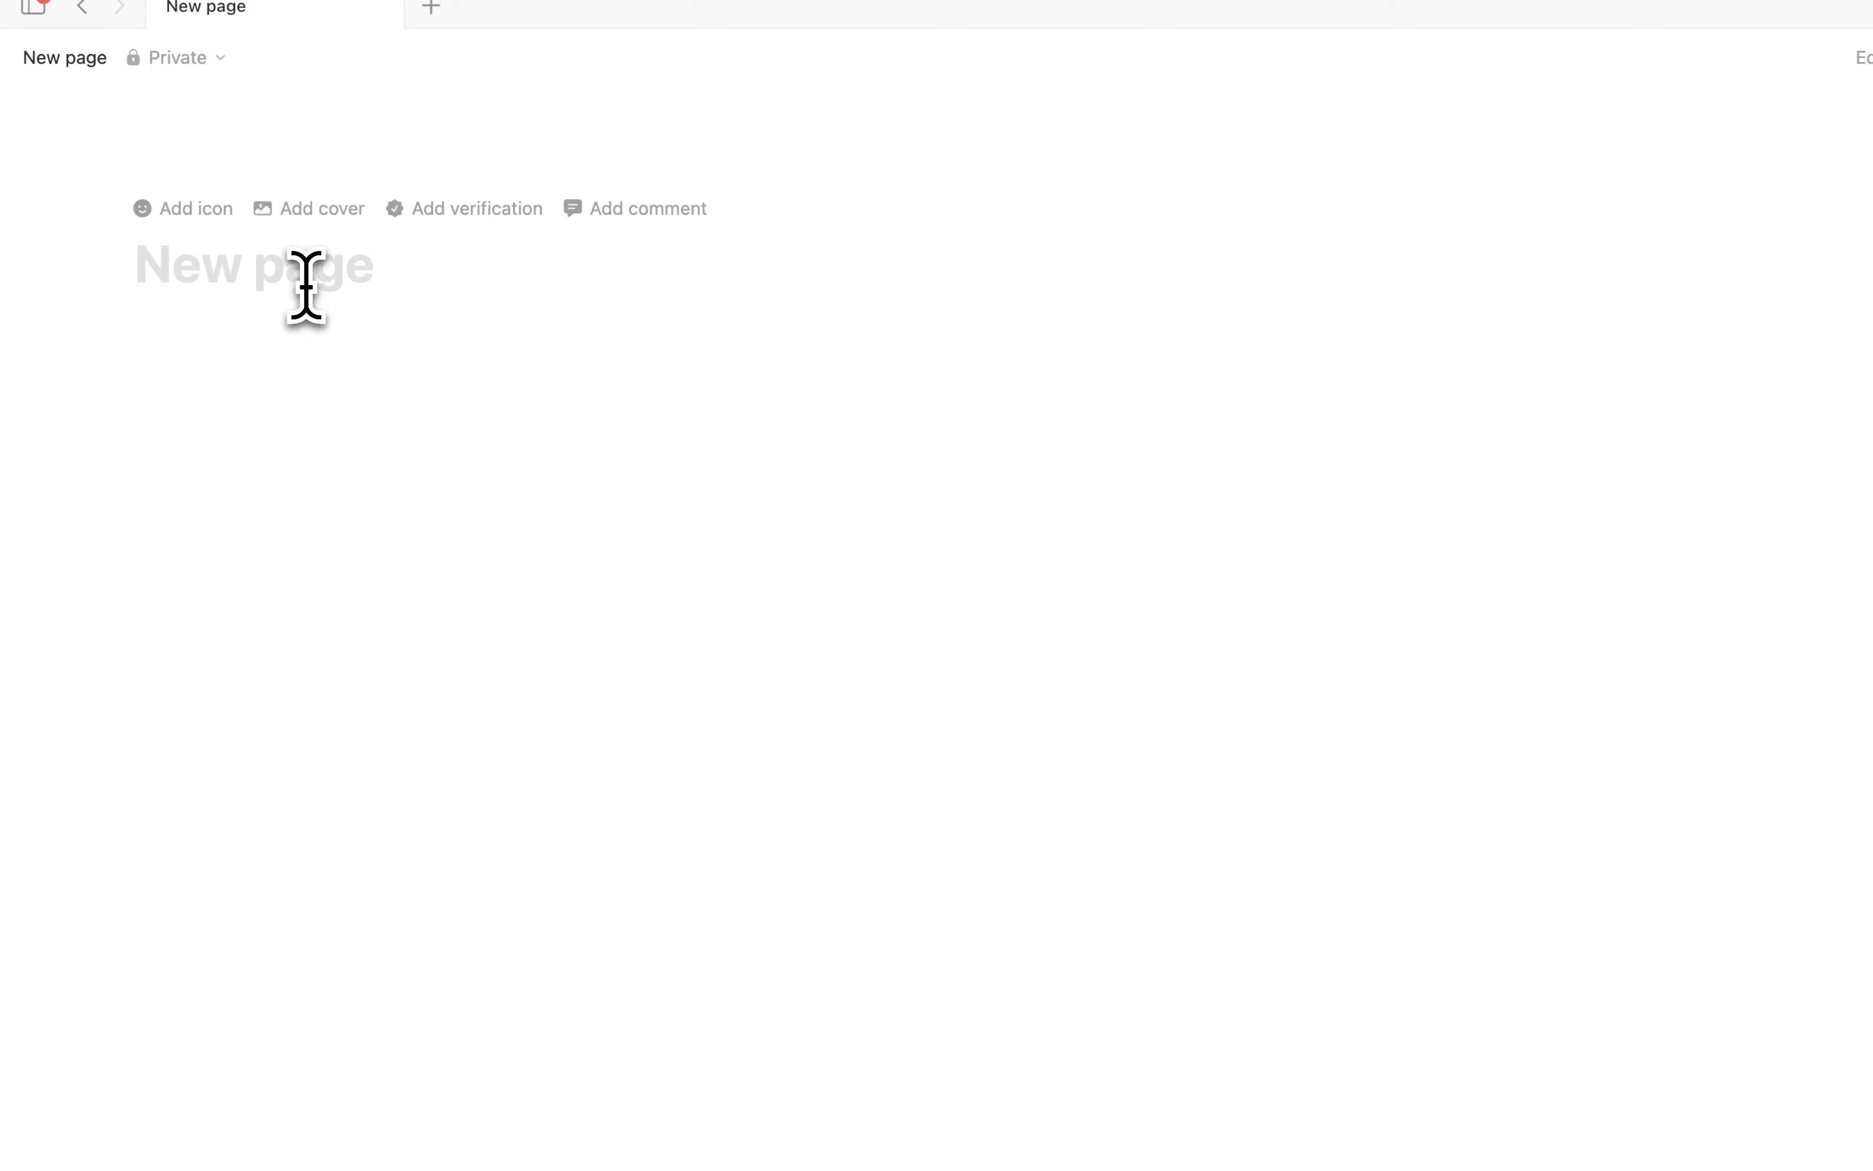
Title the page Sales CRM and give it the purple person-in-circle icon.
left_click(306, 285)
type("Sal")
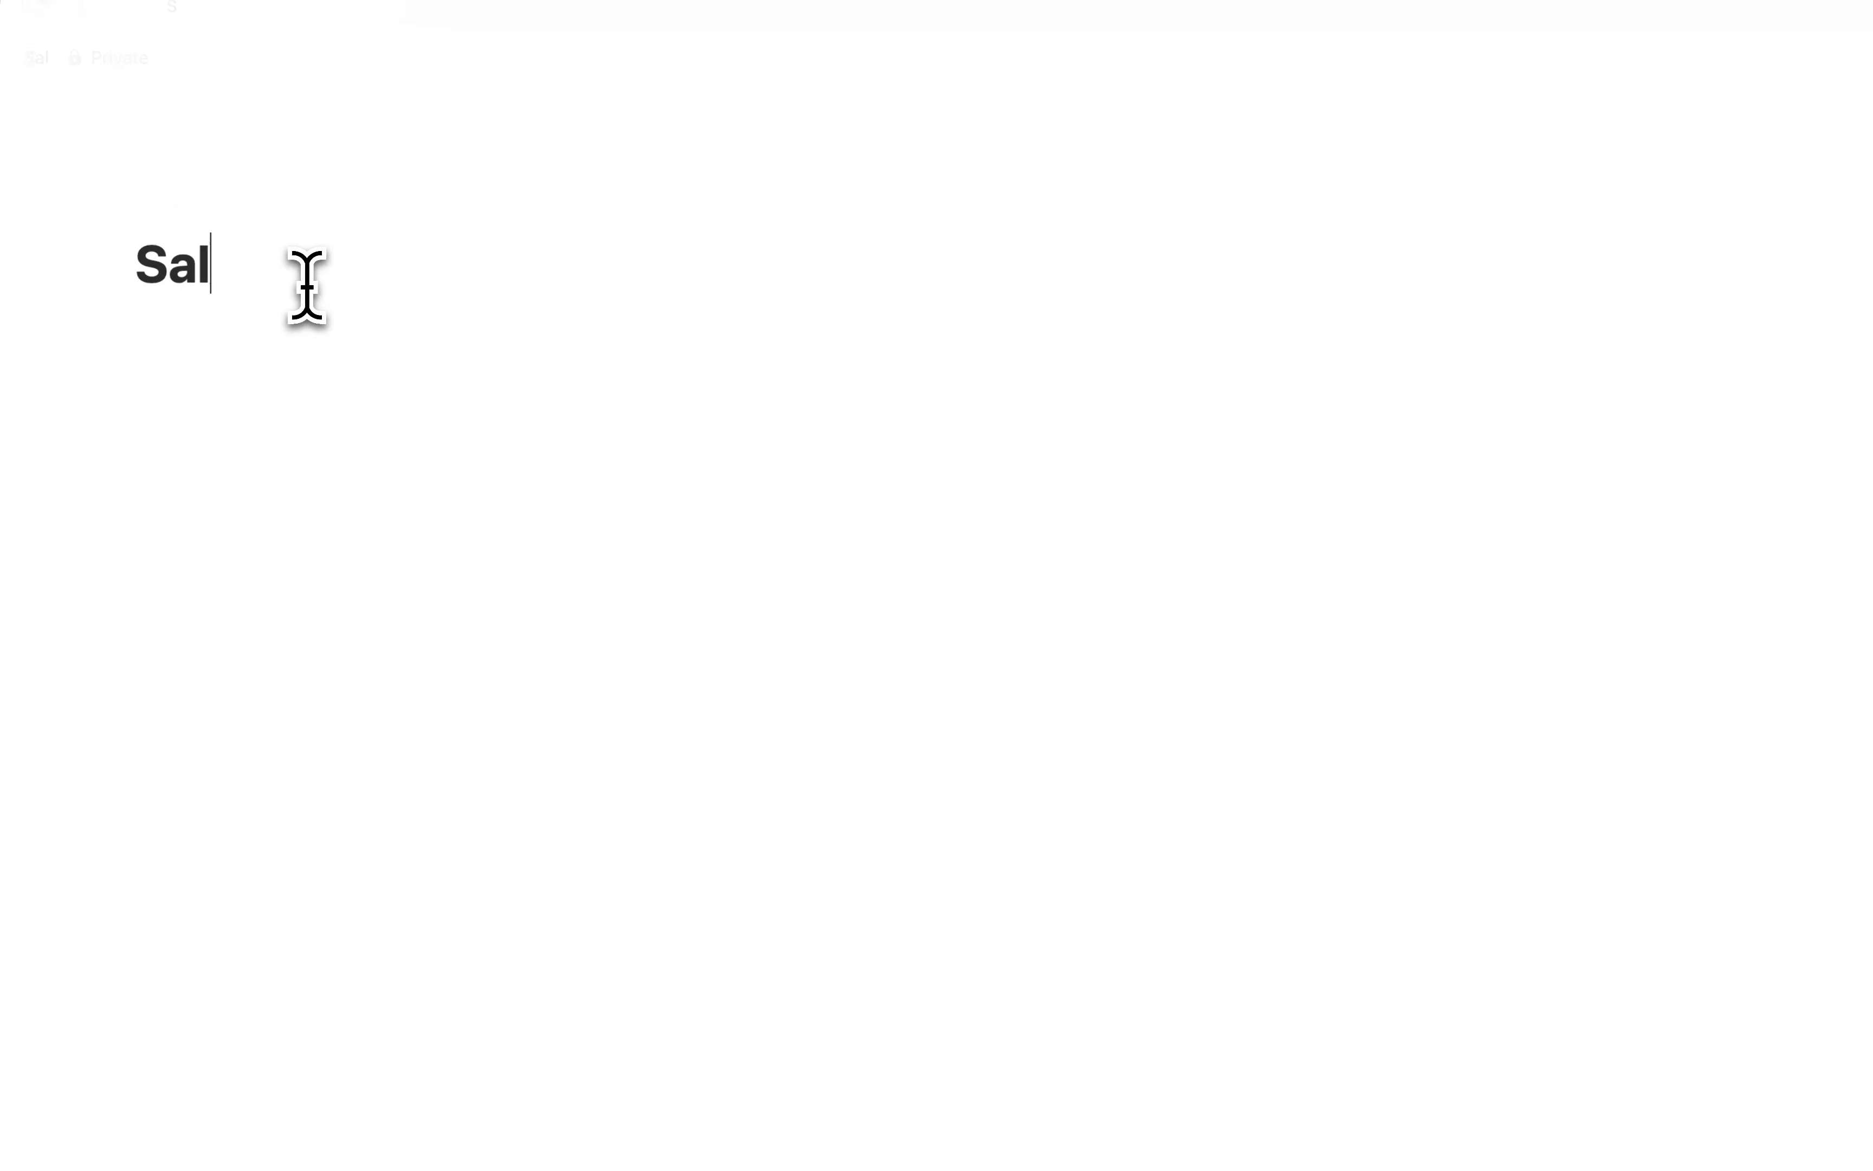
type("es CRM")
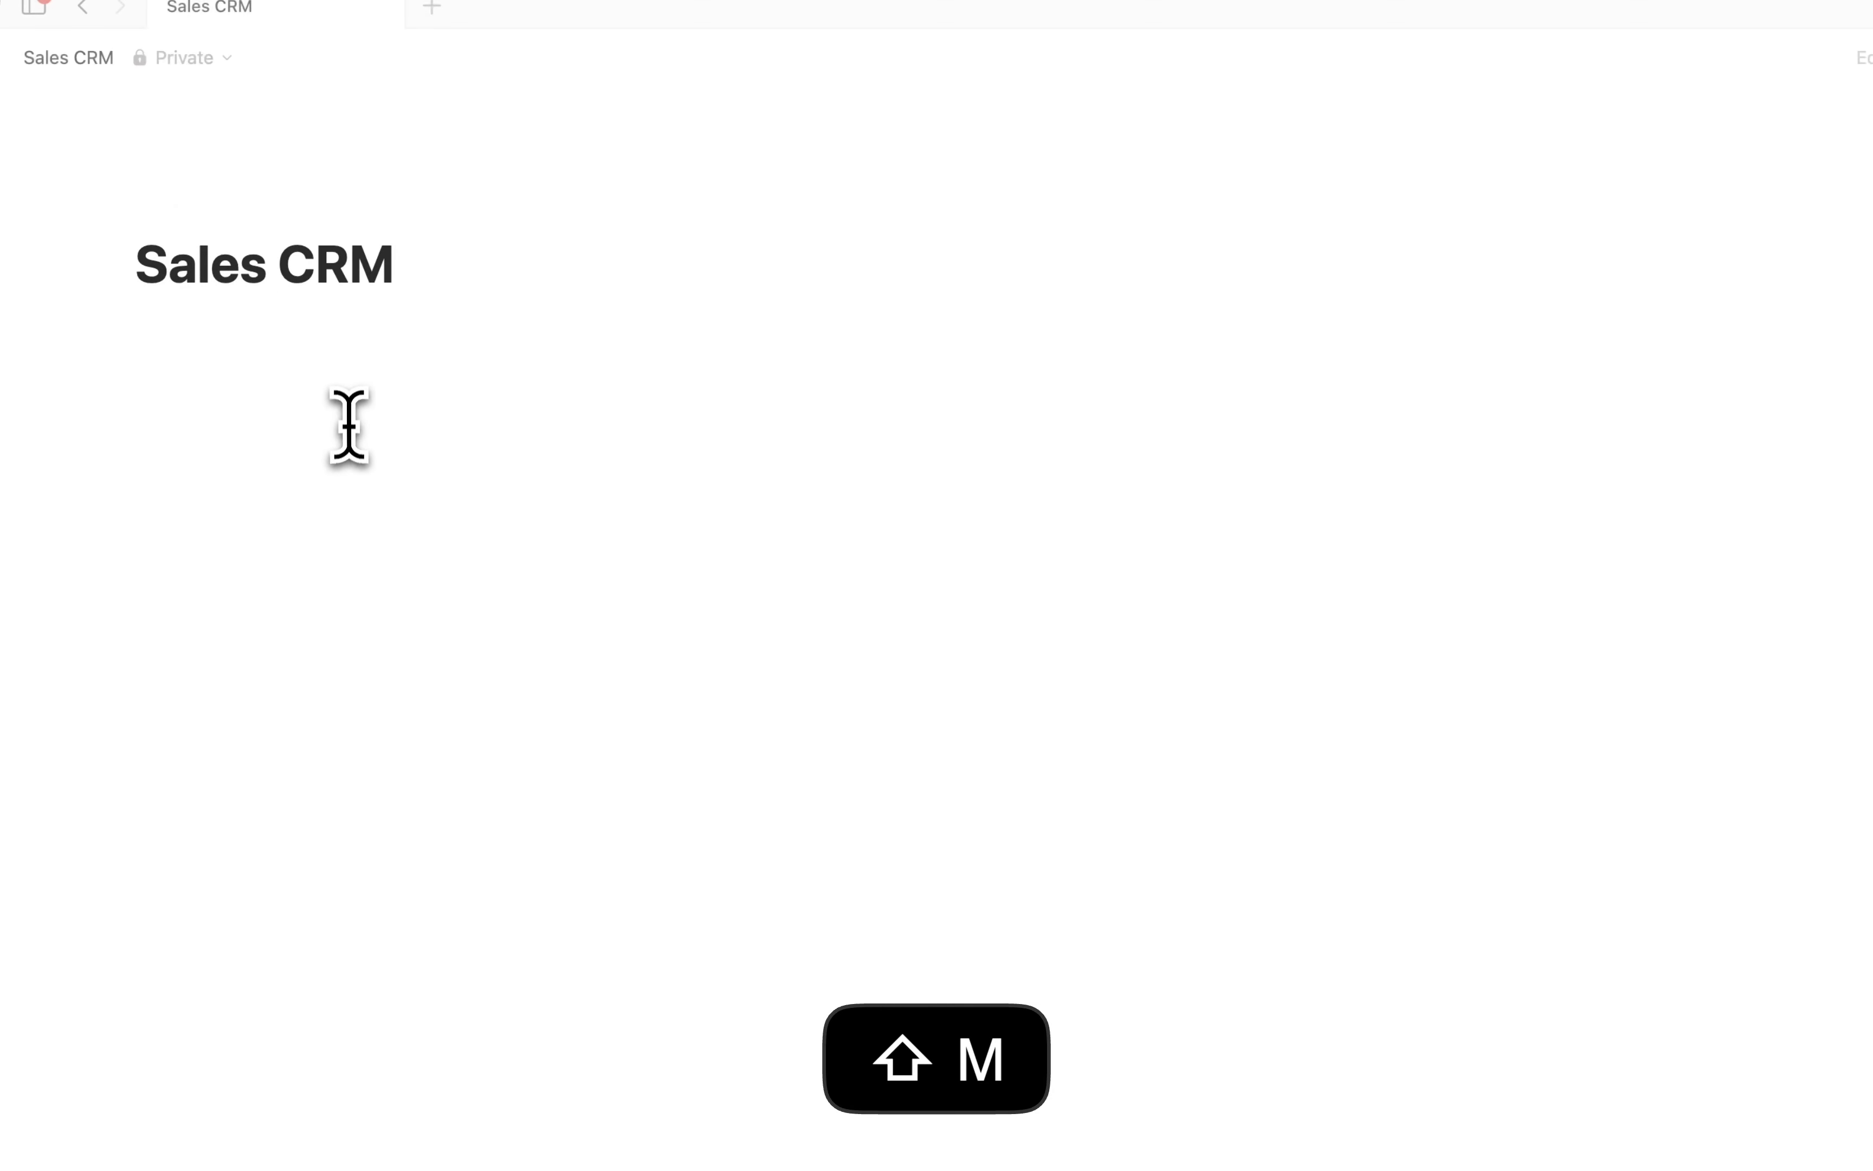
left_click(159, 225)
left_click(125, 343)
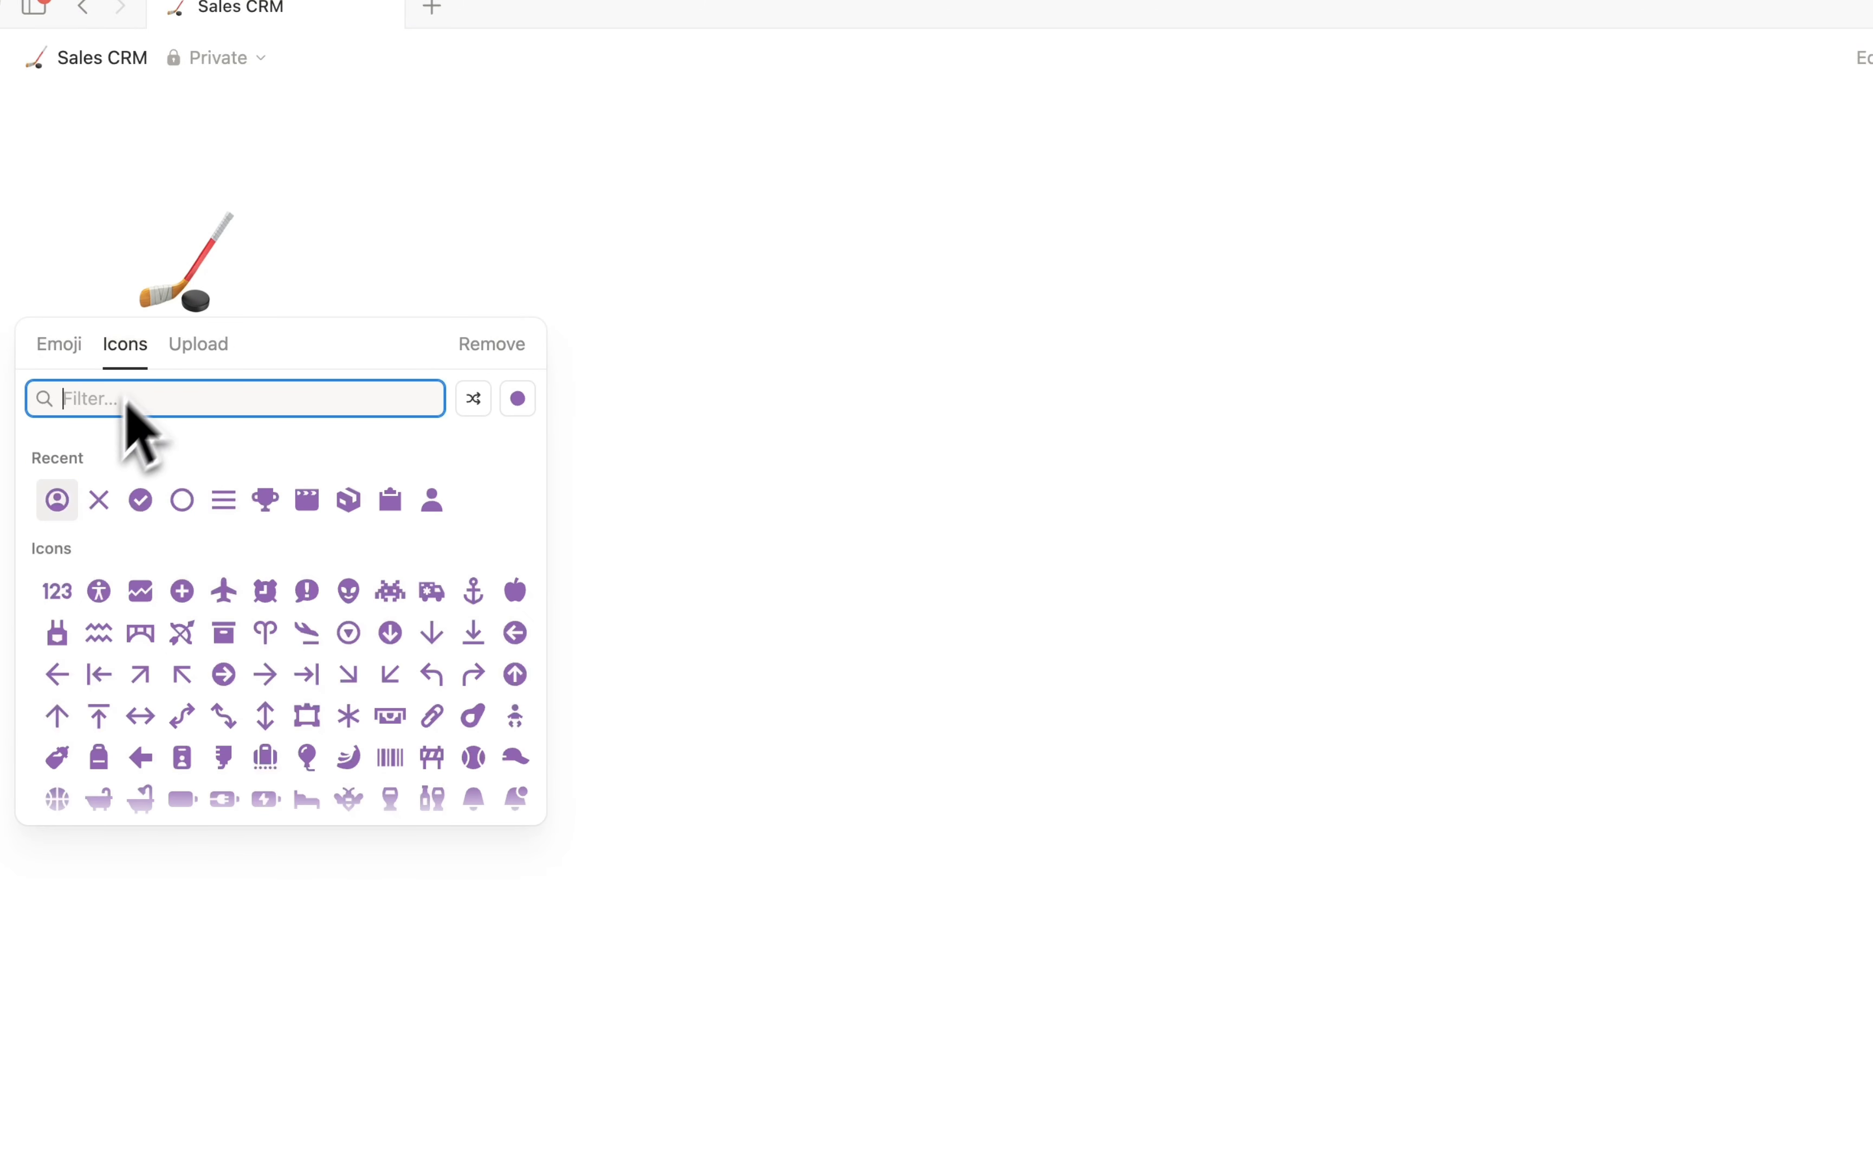
left_click(59, 498)
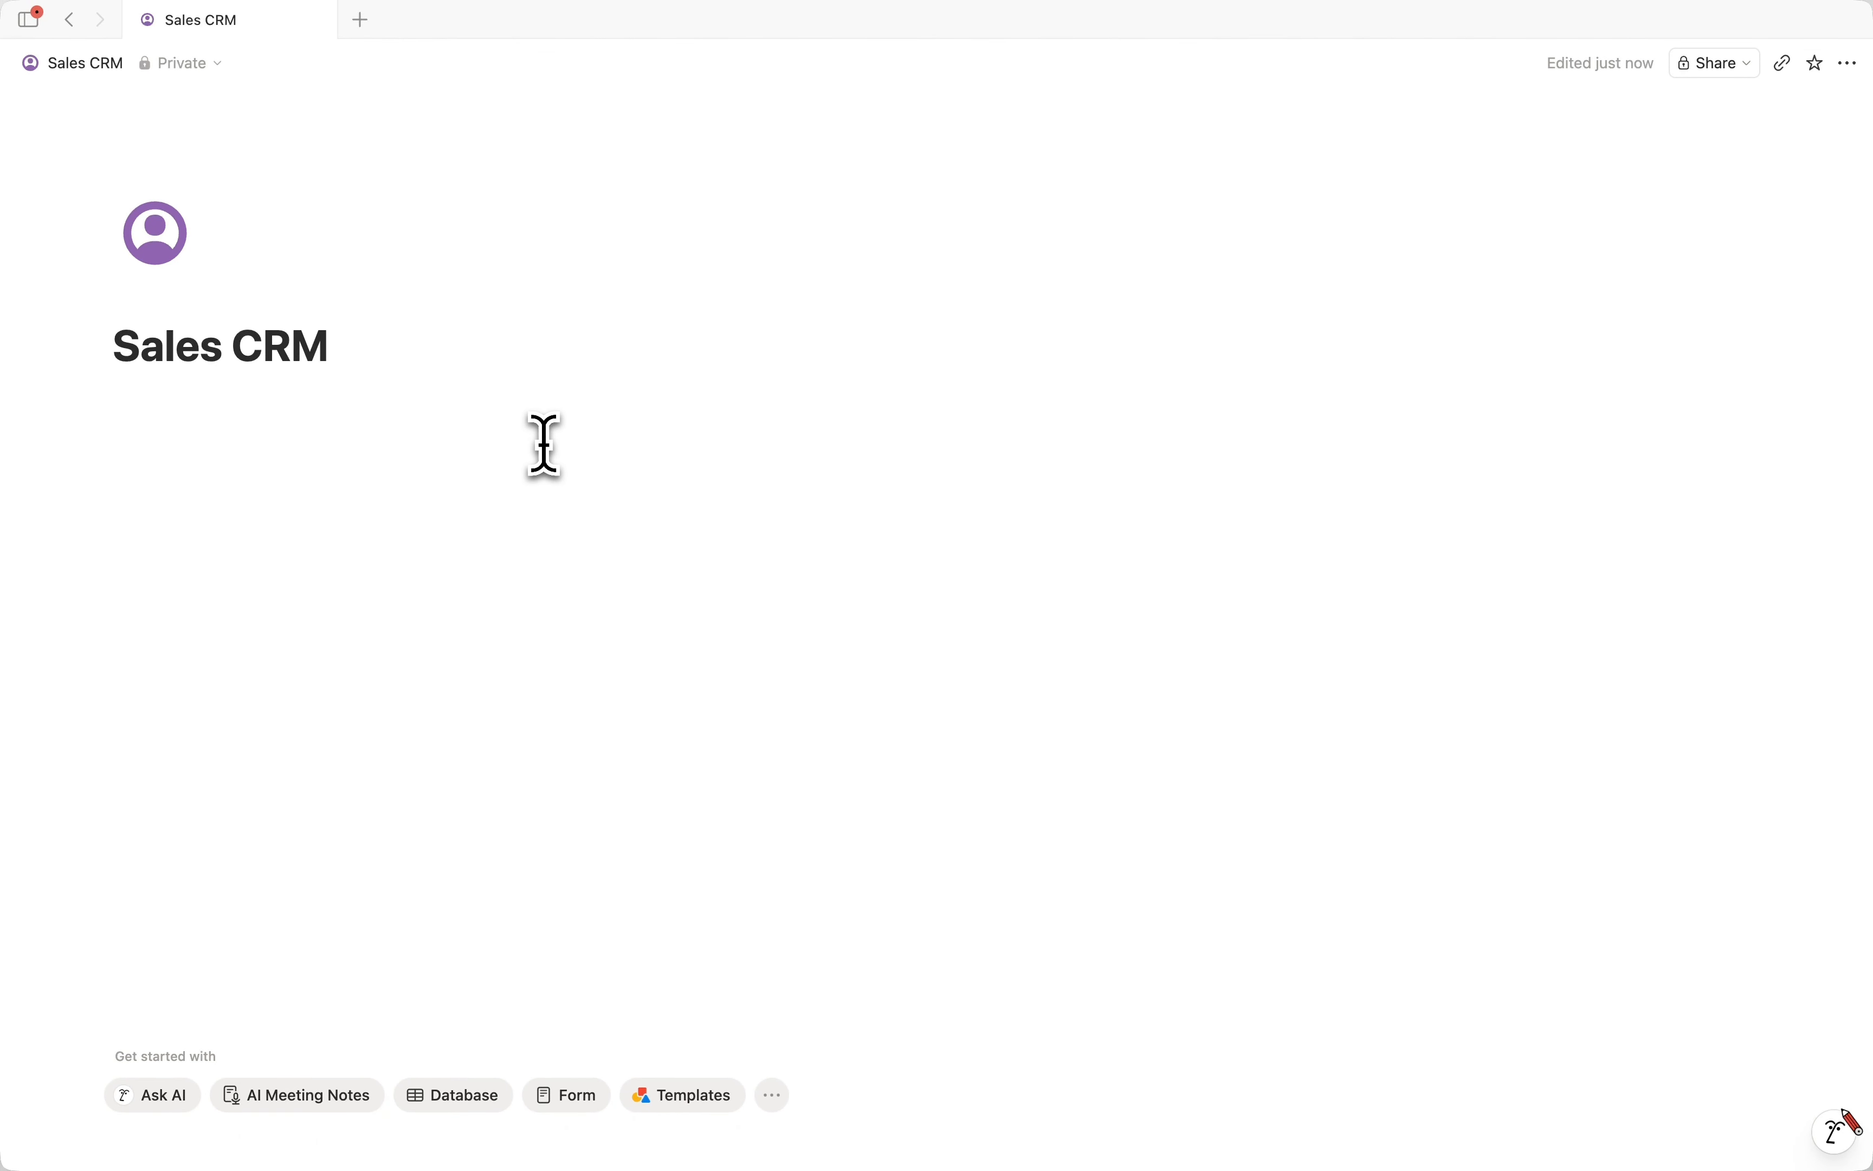
Insert an inline database below the page title and undo the insertion.
left_click(545, 444)
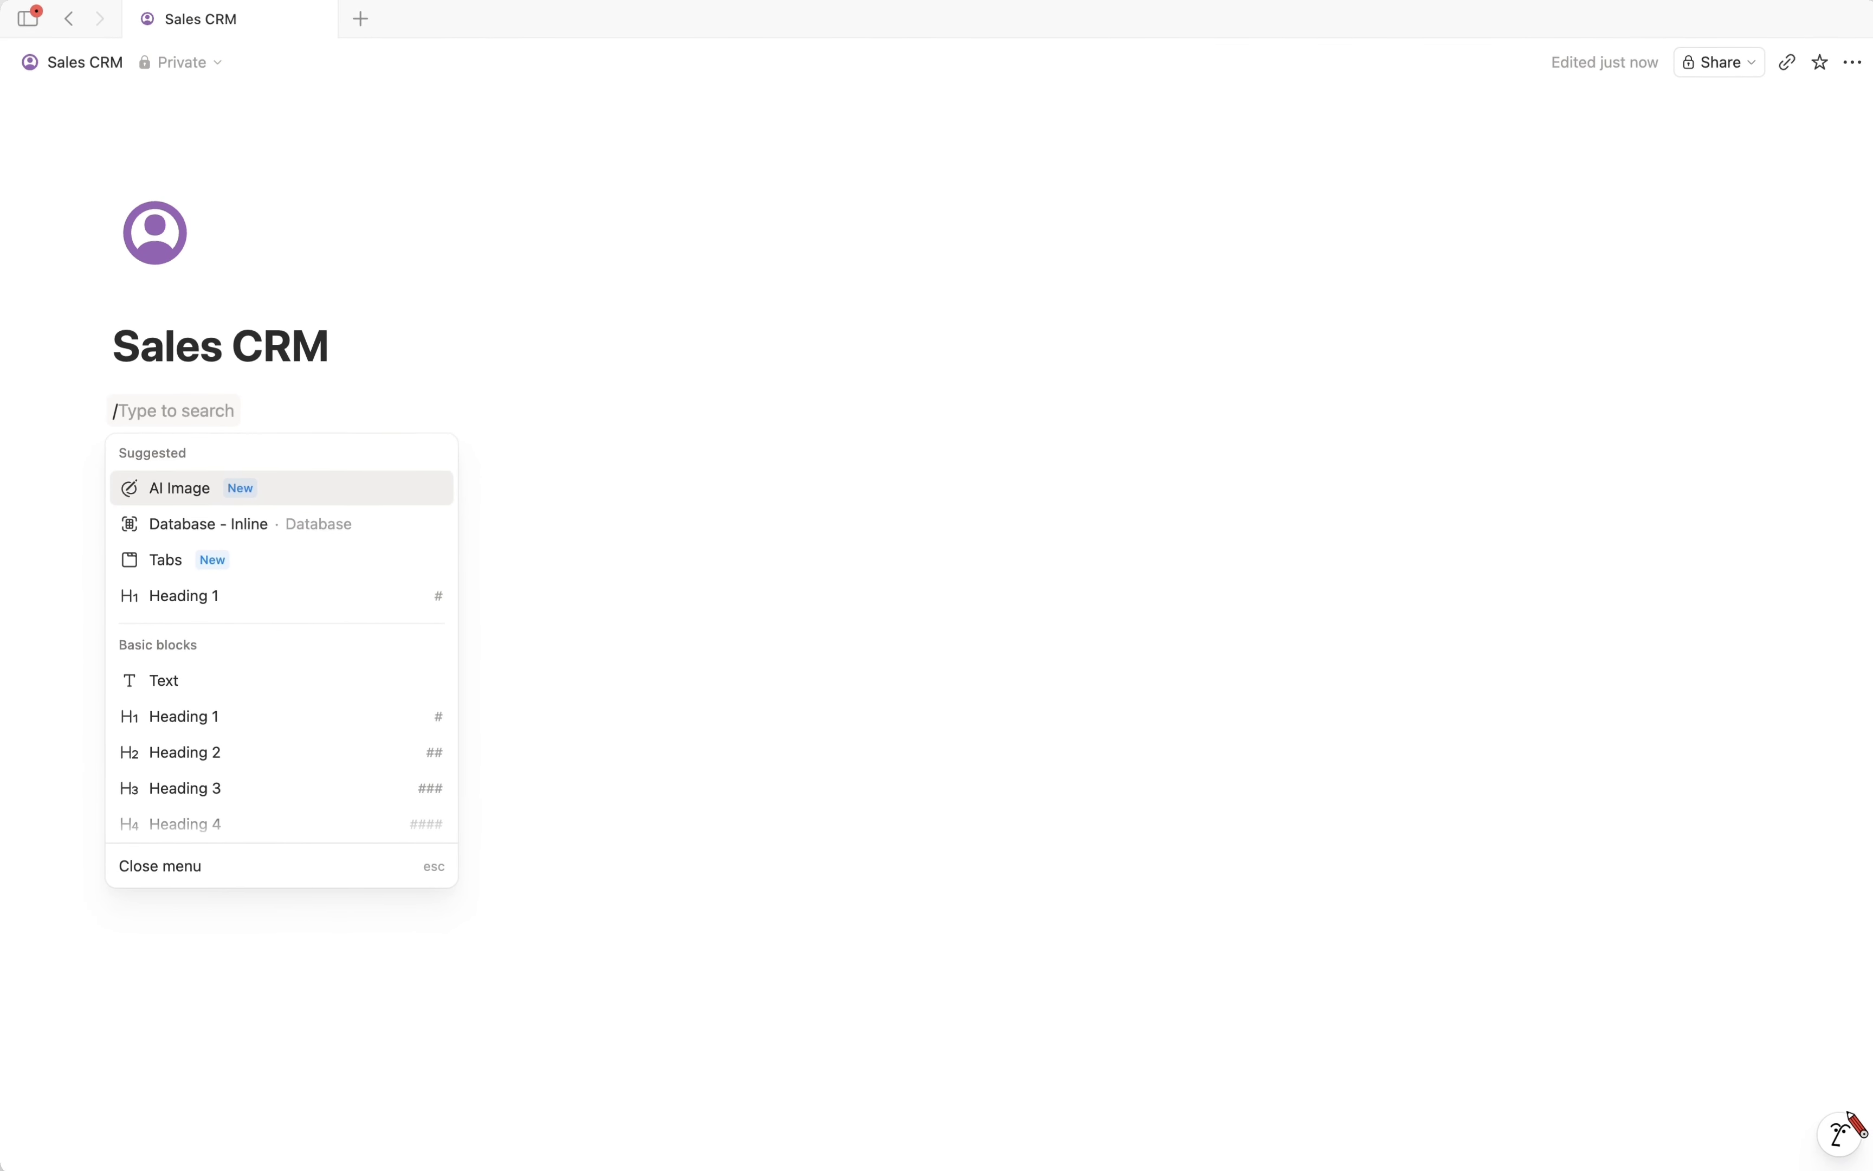
type("/")
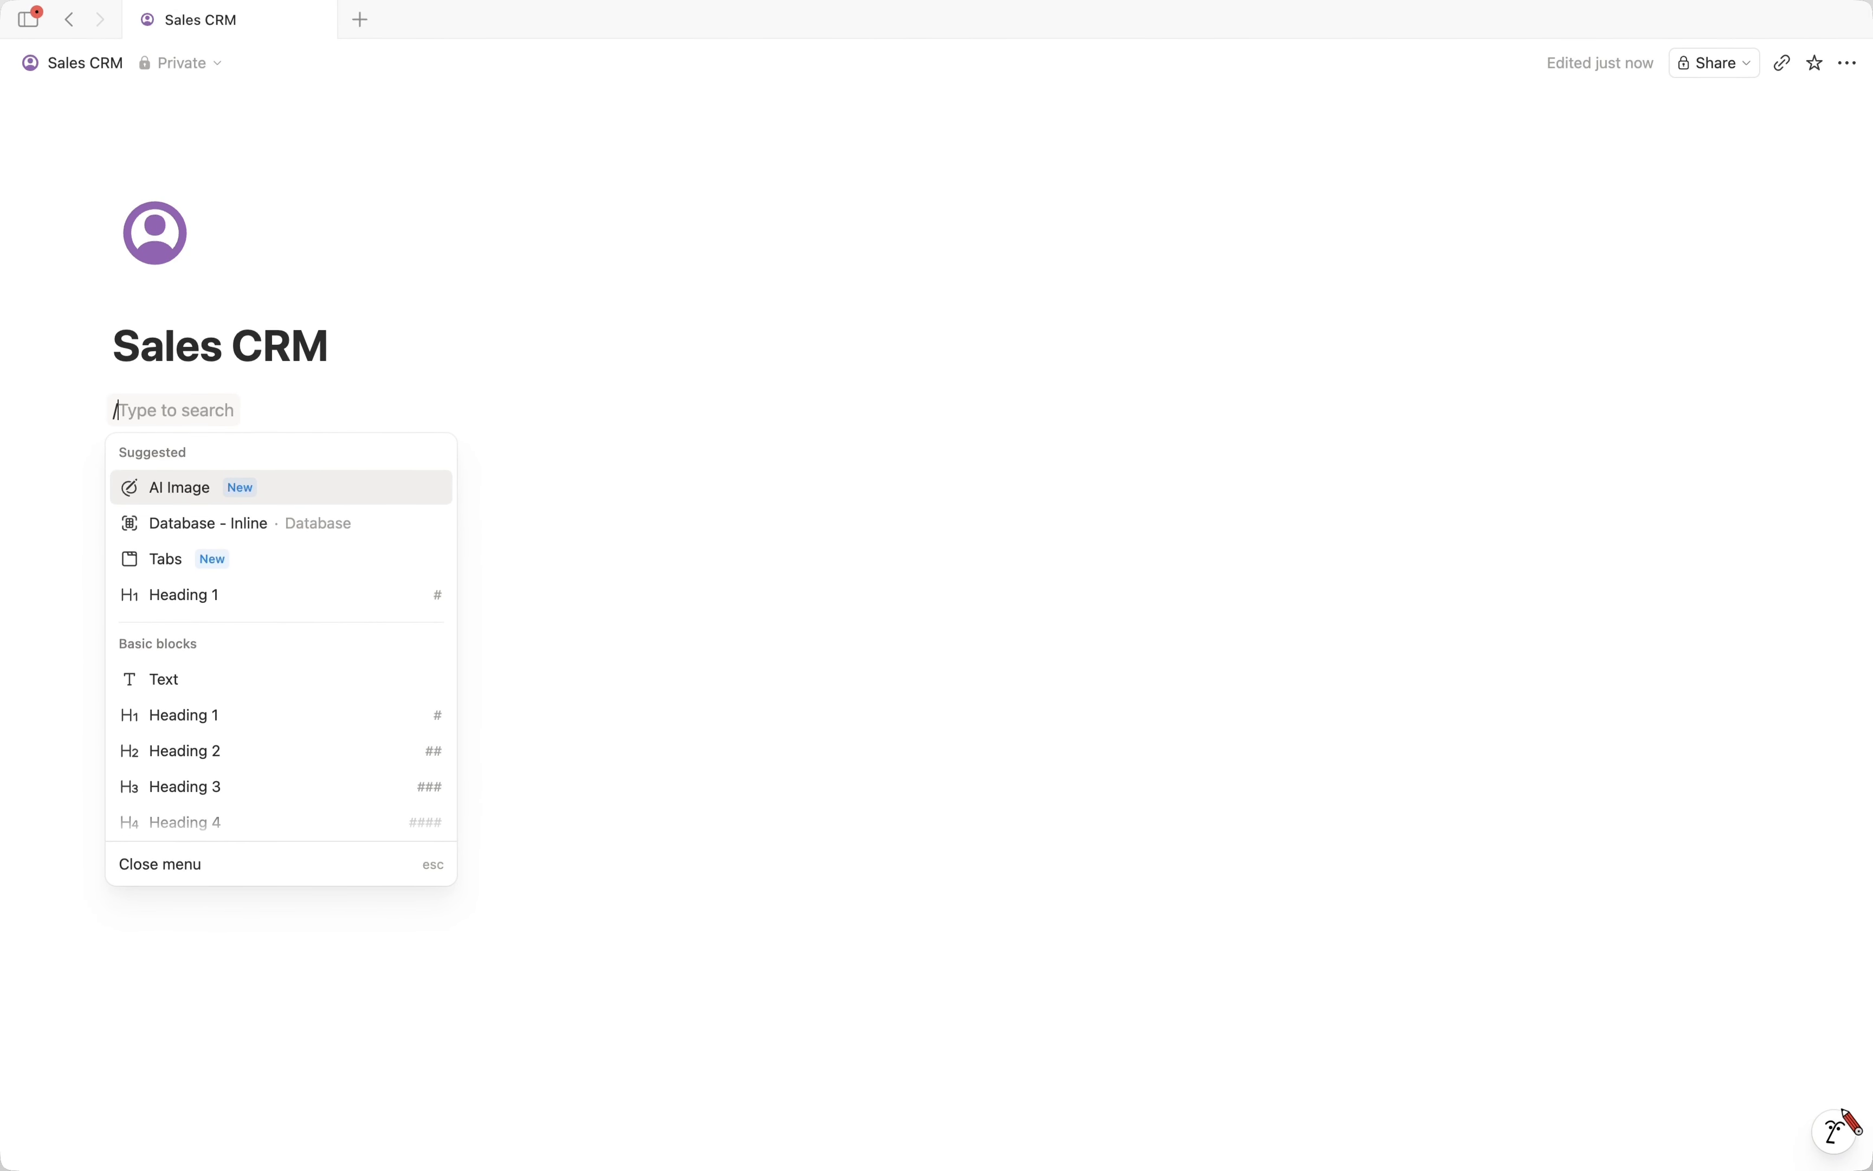
type("database")
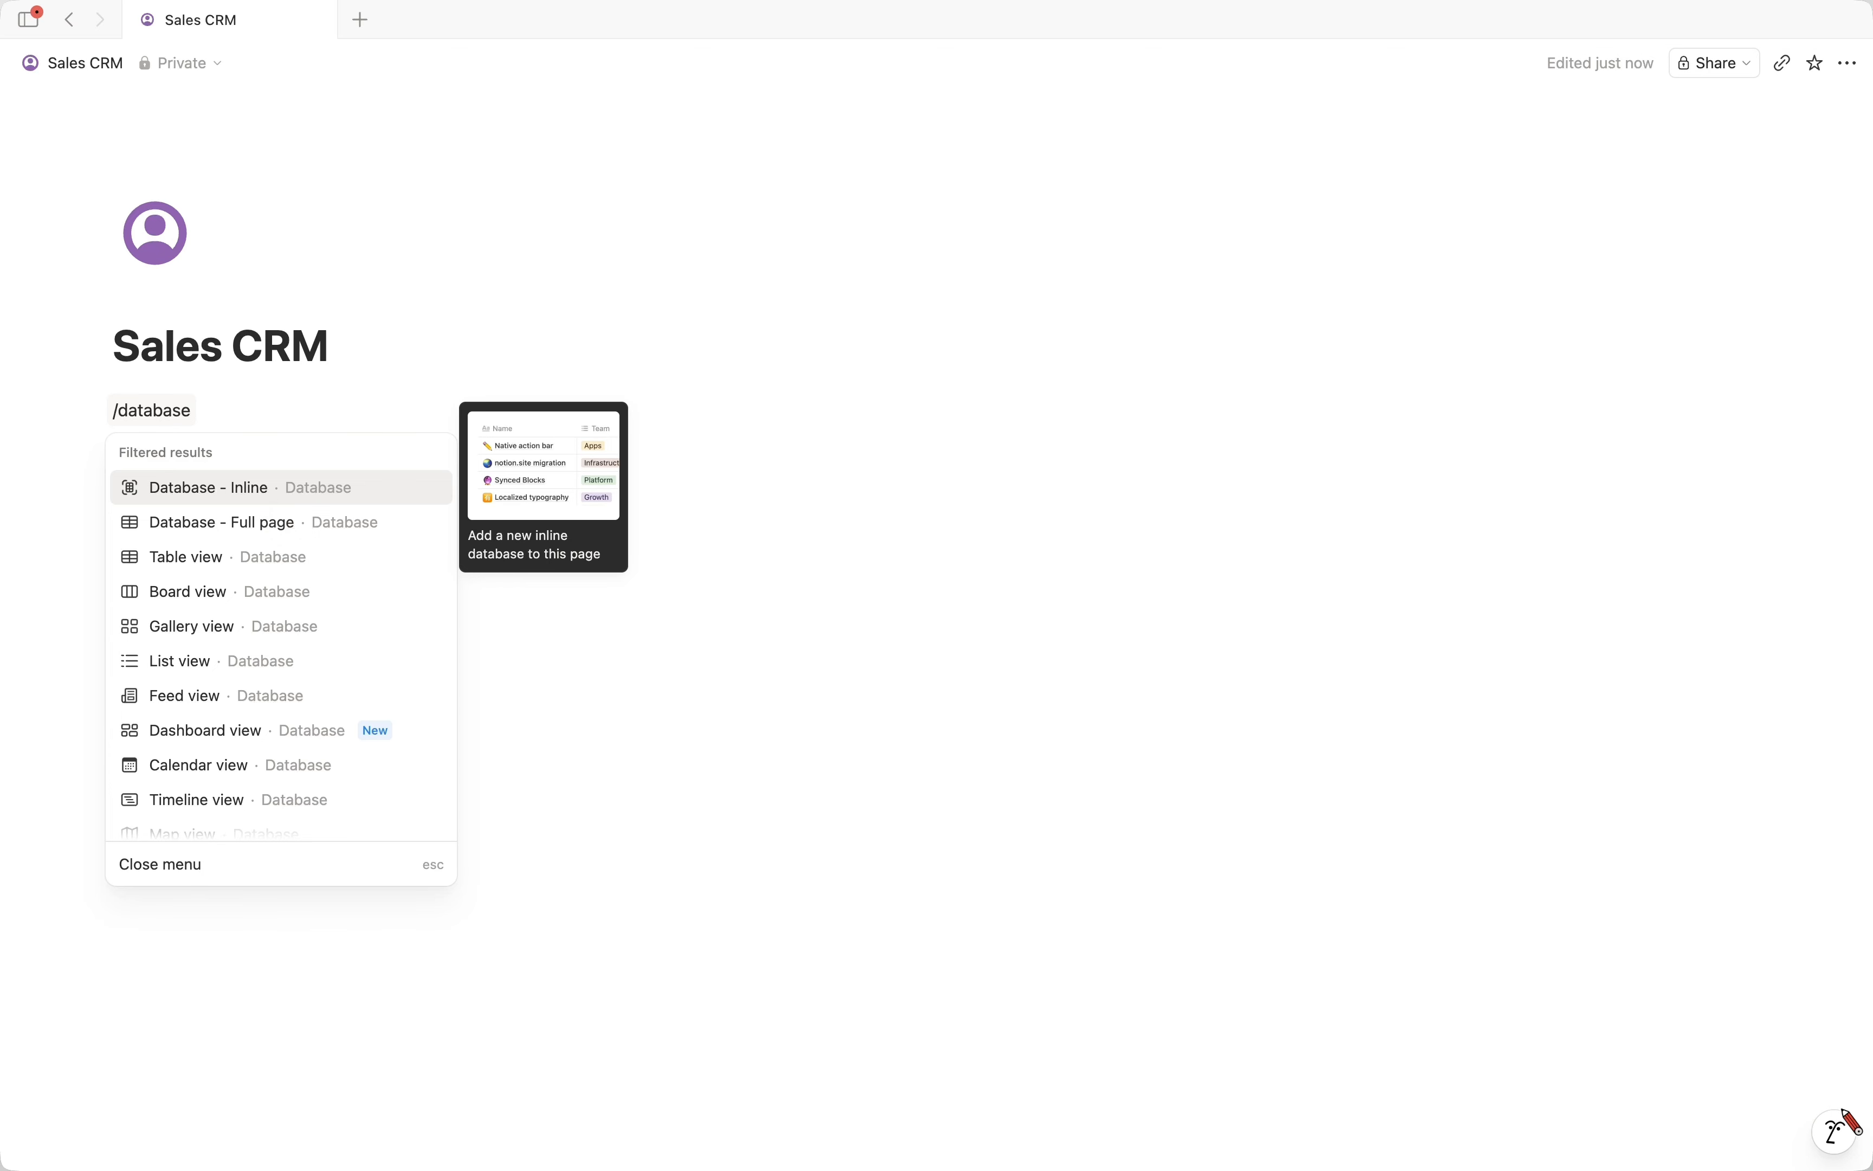
left_click(267, 495)
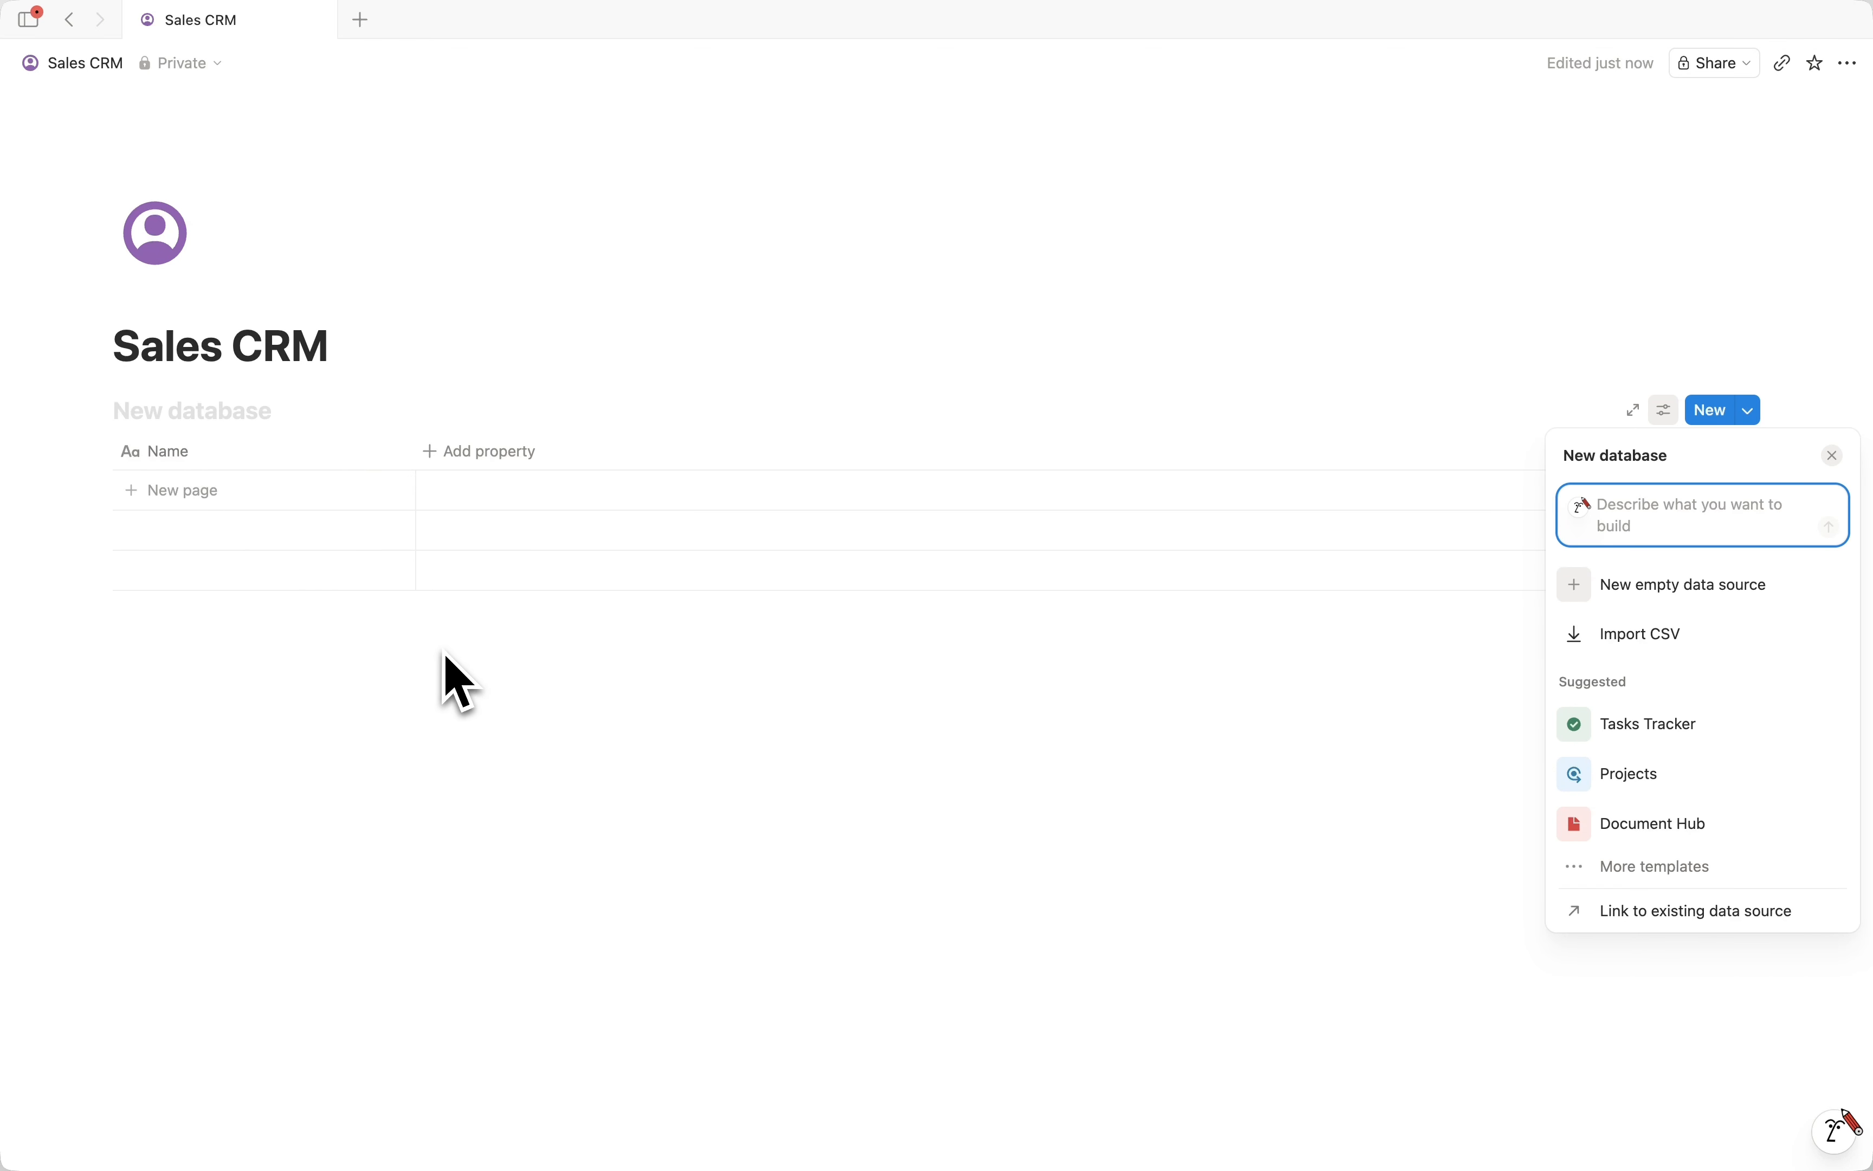
key("super+z")
Insert a full-page database inside the Sales CRM page and move it to Trash.
type("/data")
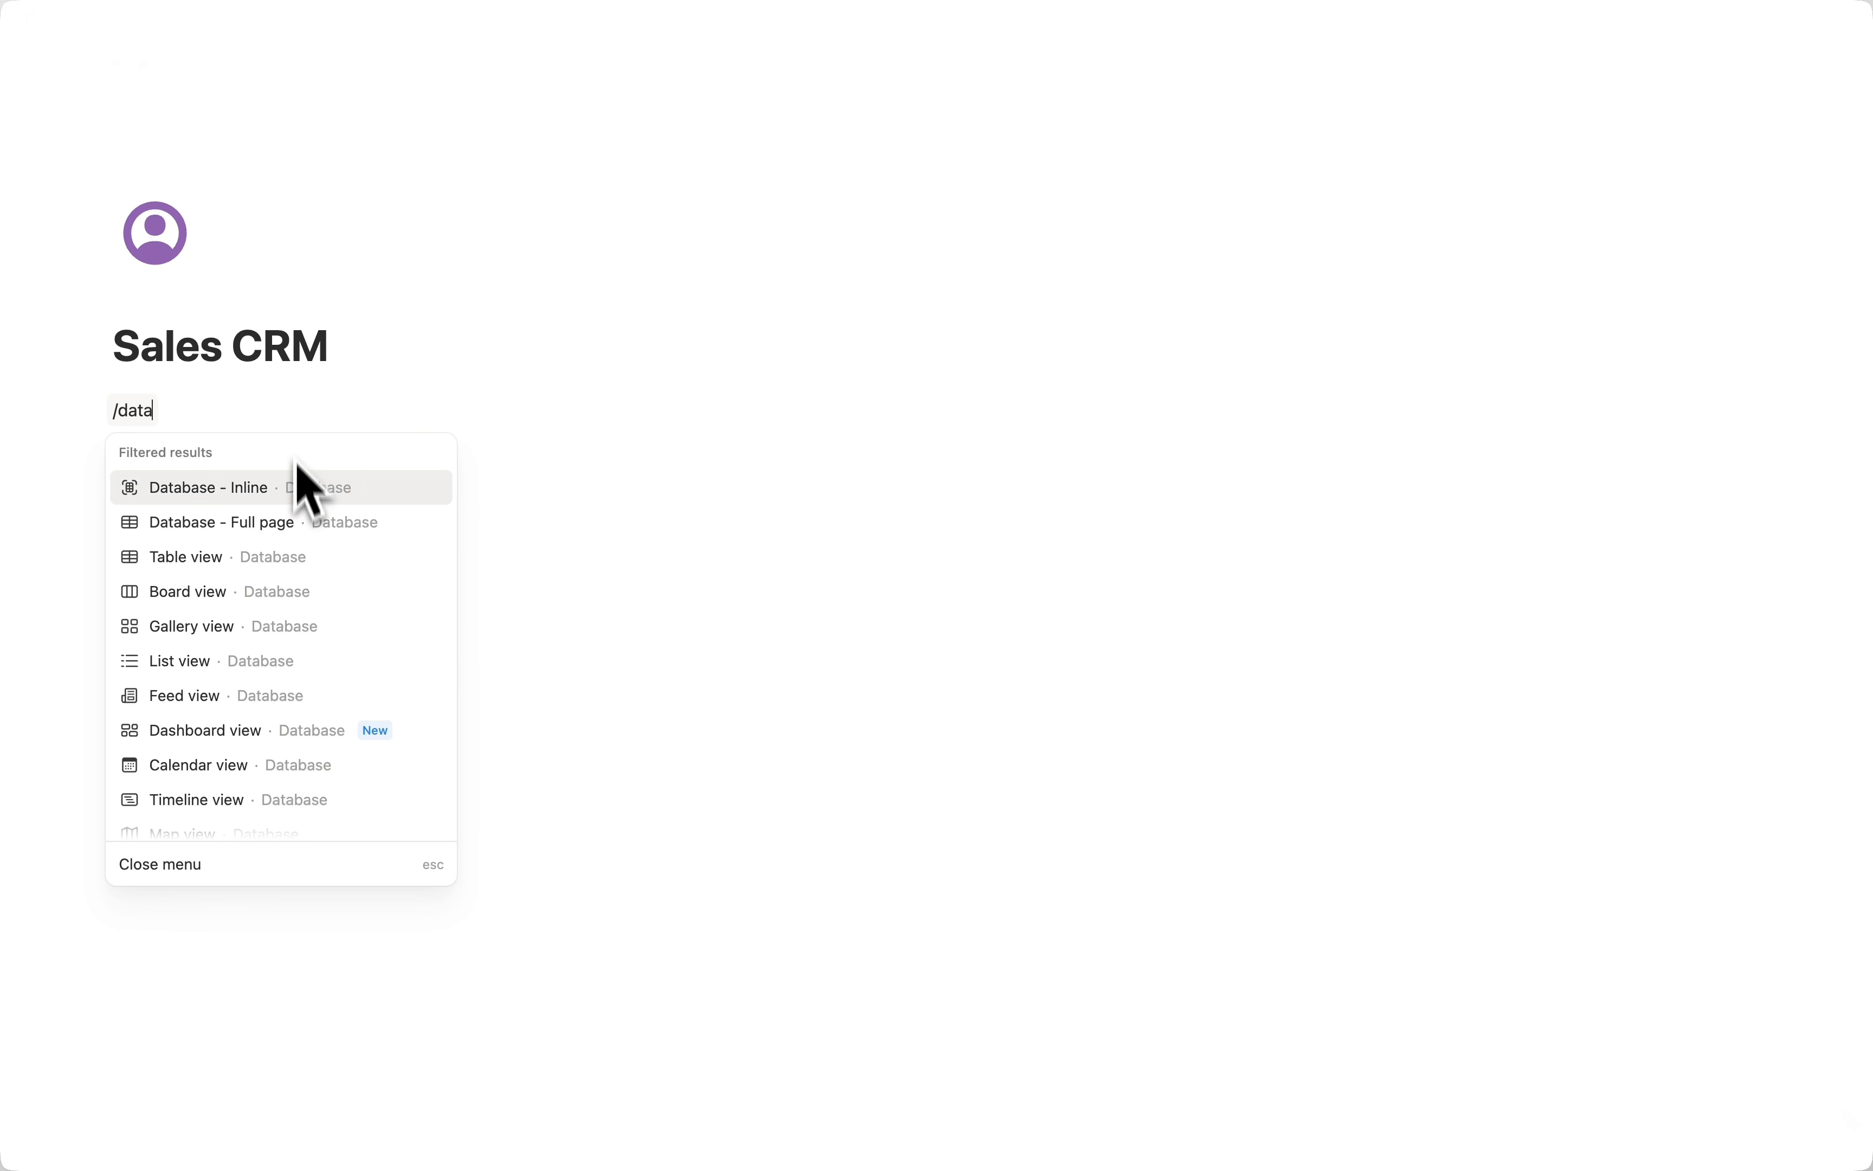
left_click(301, 485)
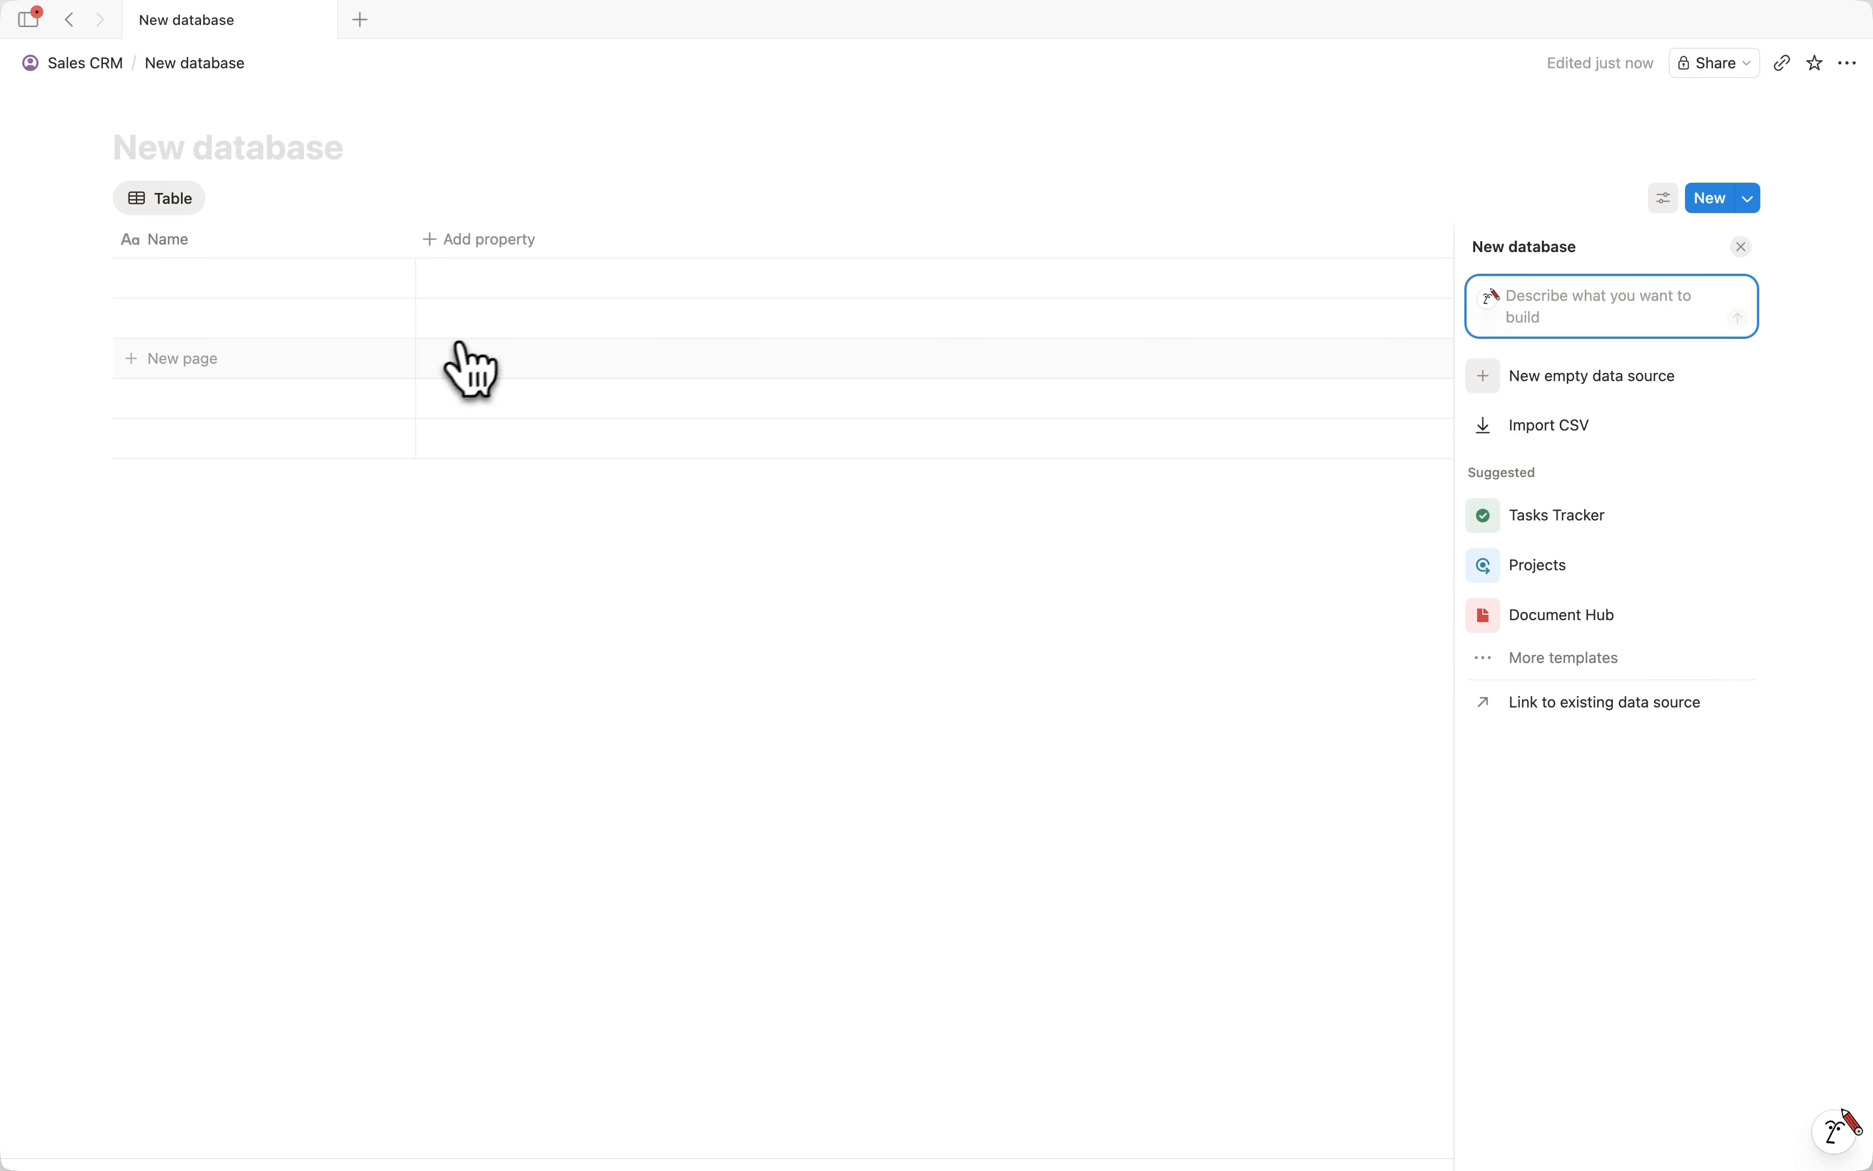
left_click(85, 62)
key("super+z")
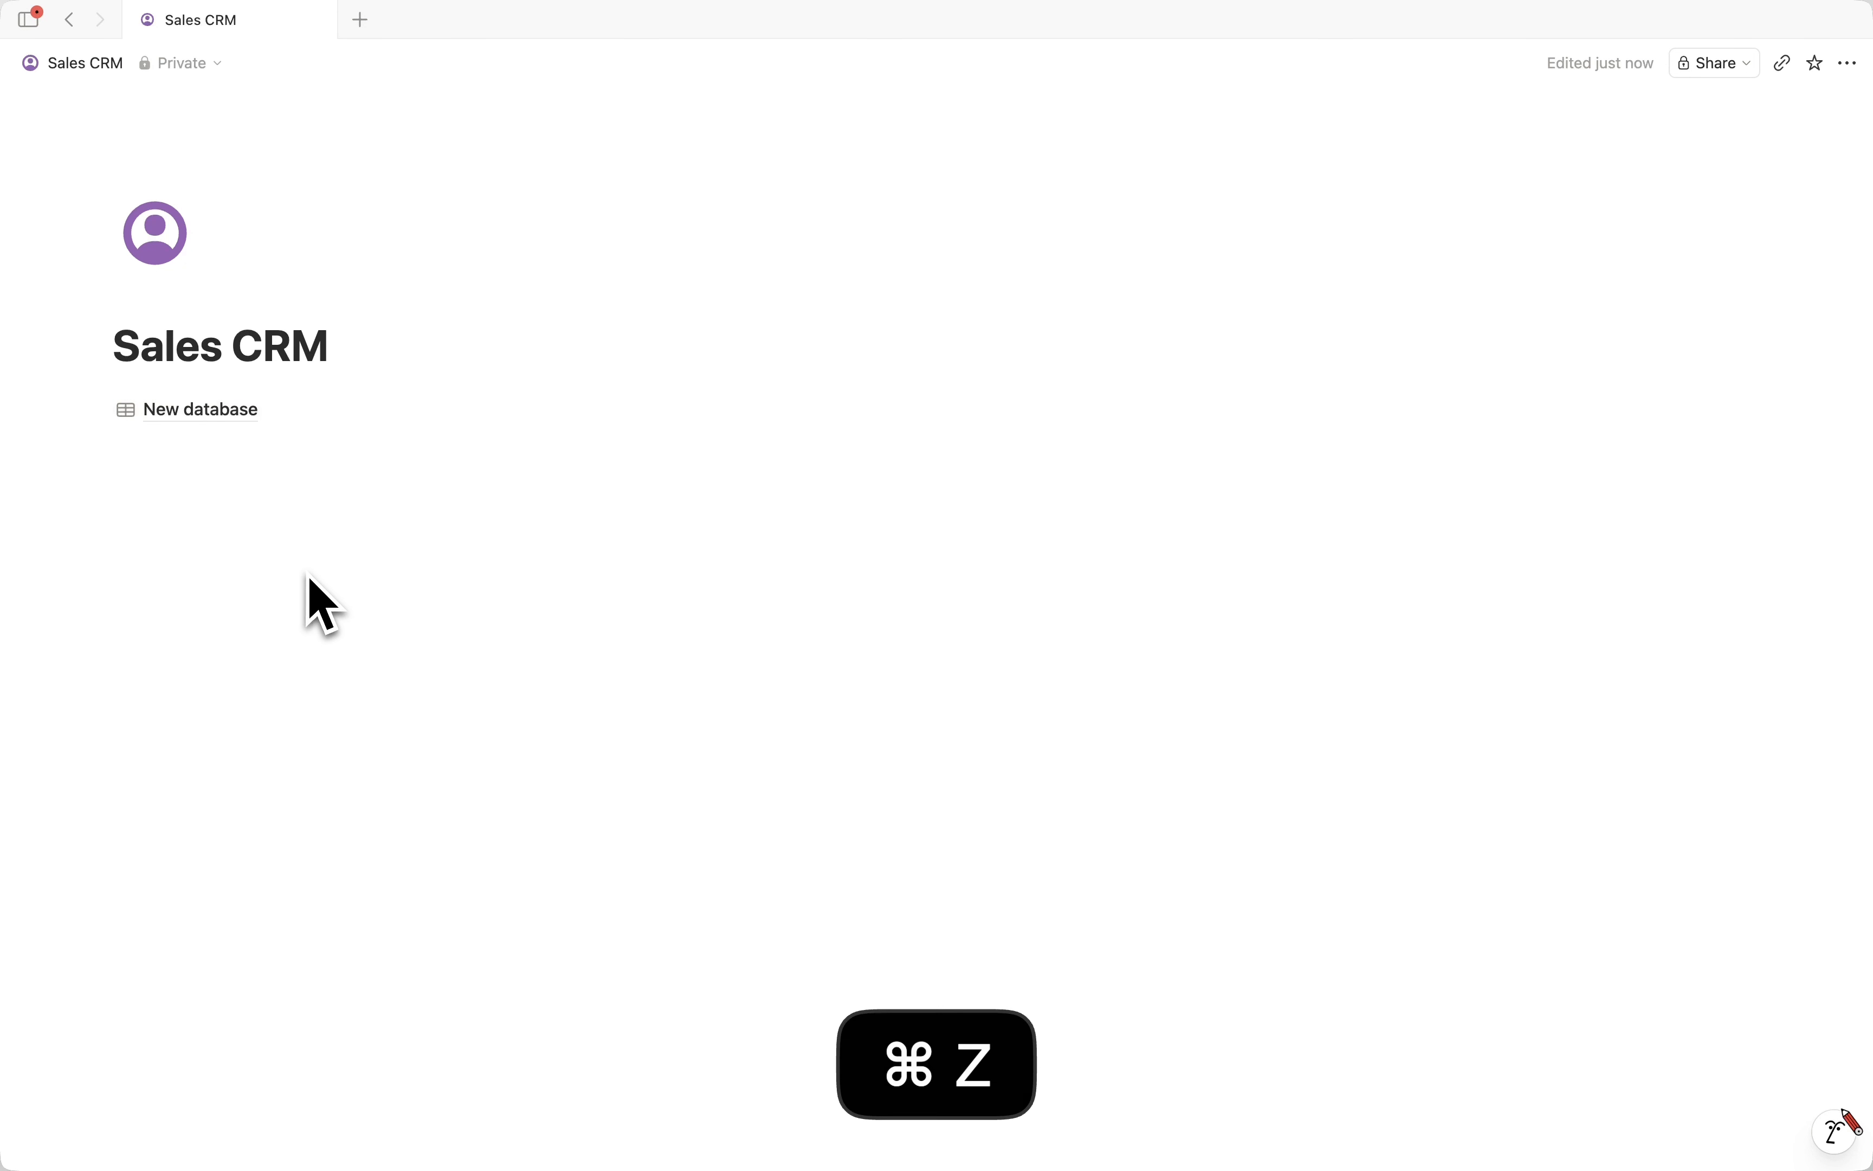
left_click_drag(193, 503, 261, 395)
key("BackSpace")
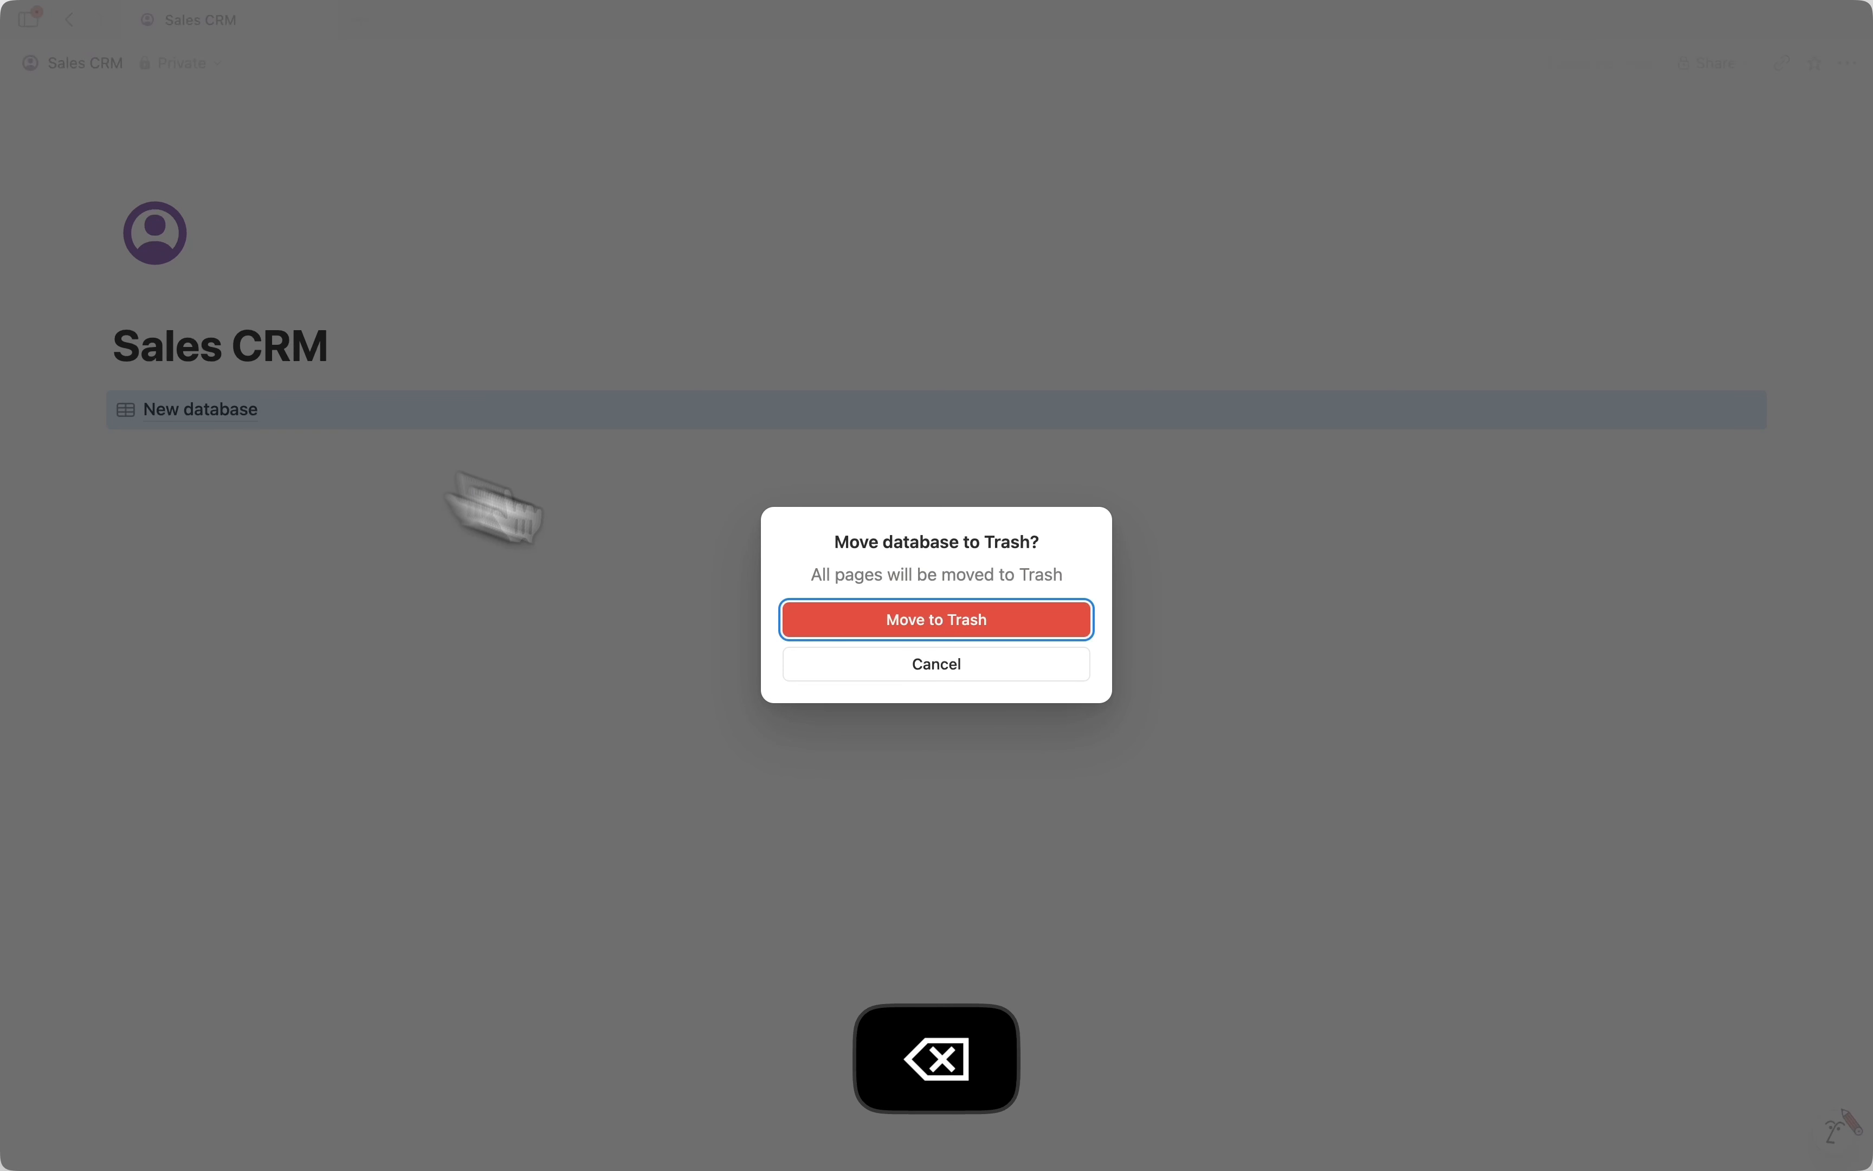
left_click(887, 622)
Insert an inline database directly below the Sales CRM title.
left_click(318, 430)
type("/data")
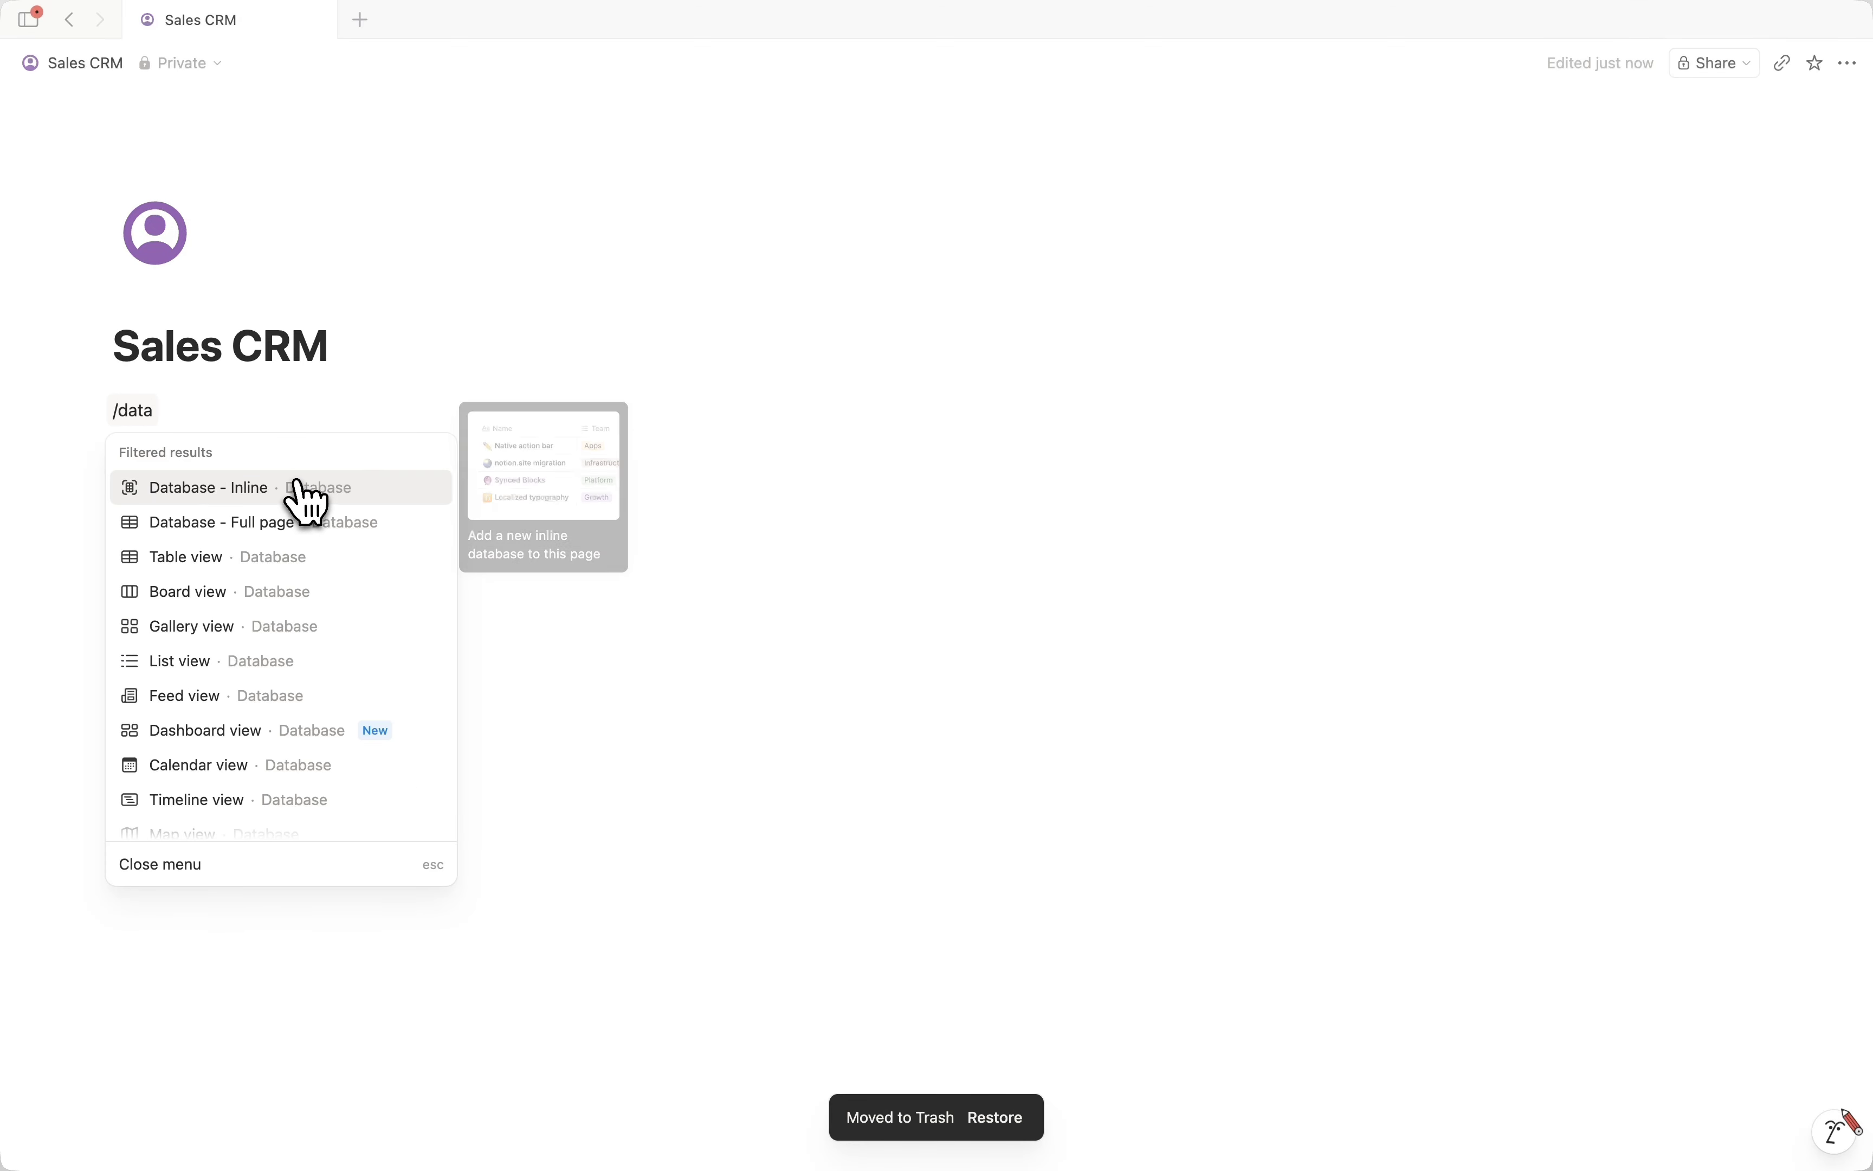
left_click(301, 486)
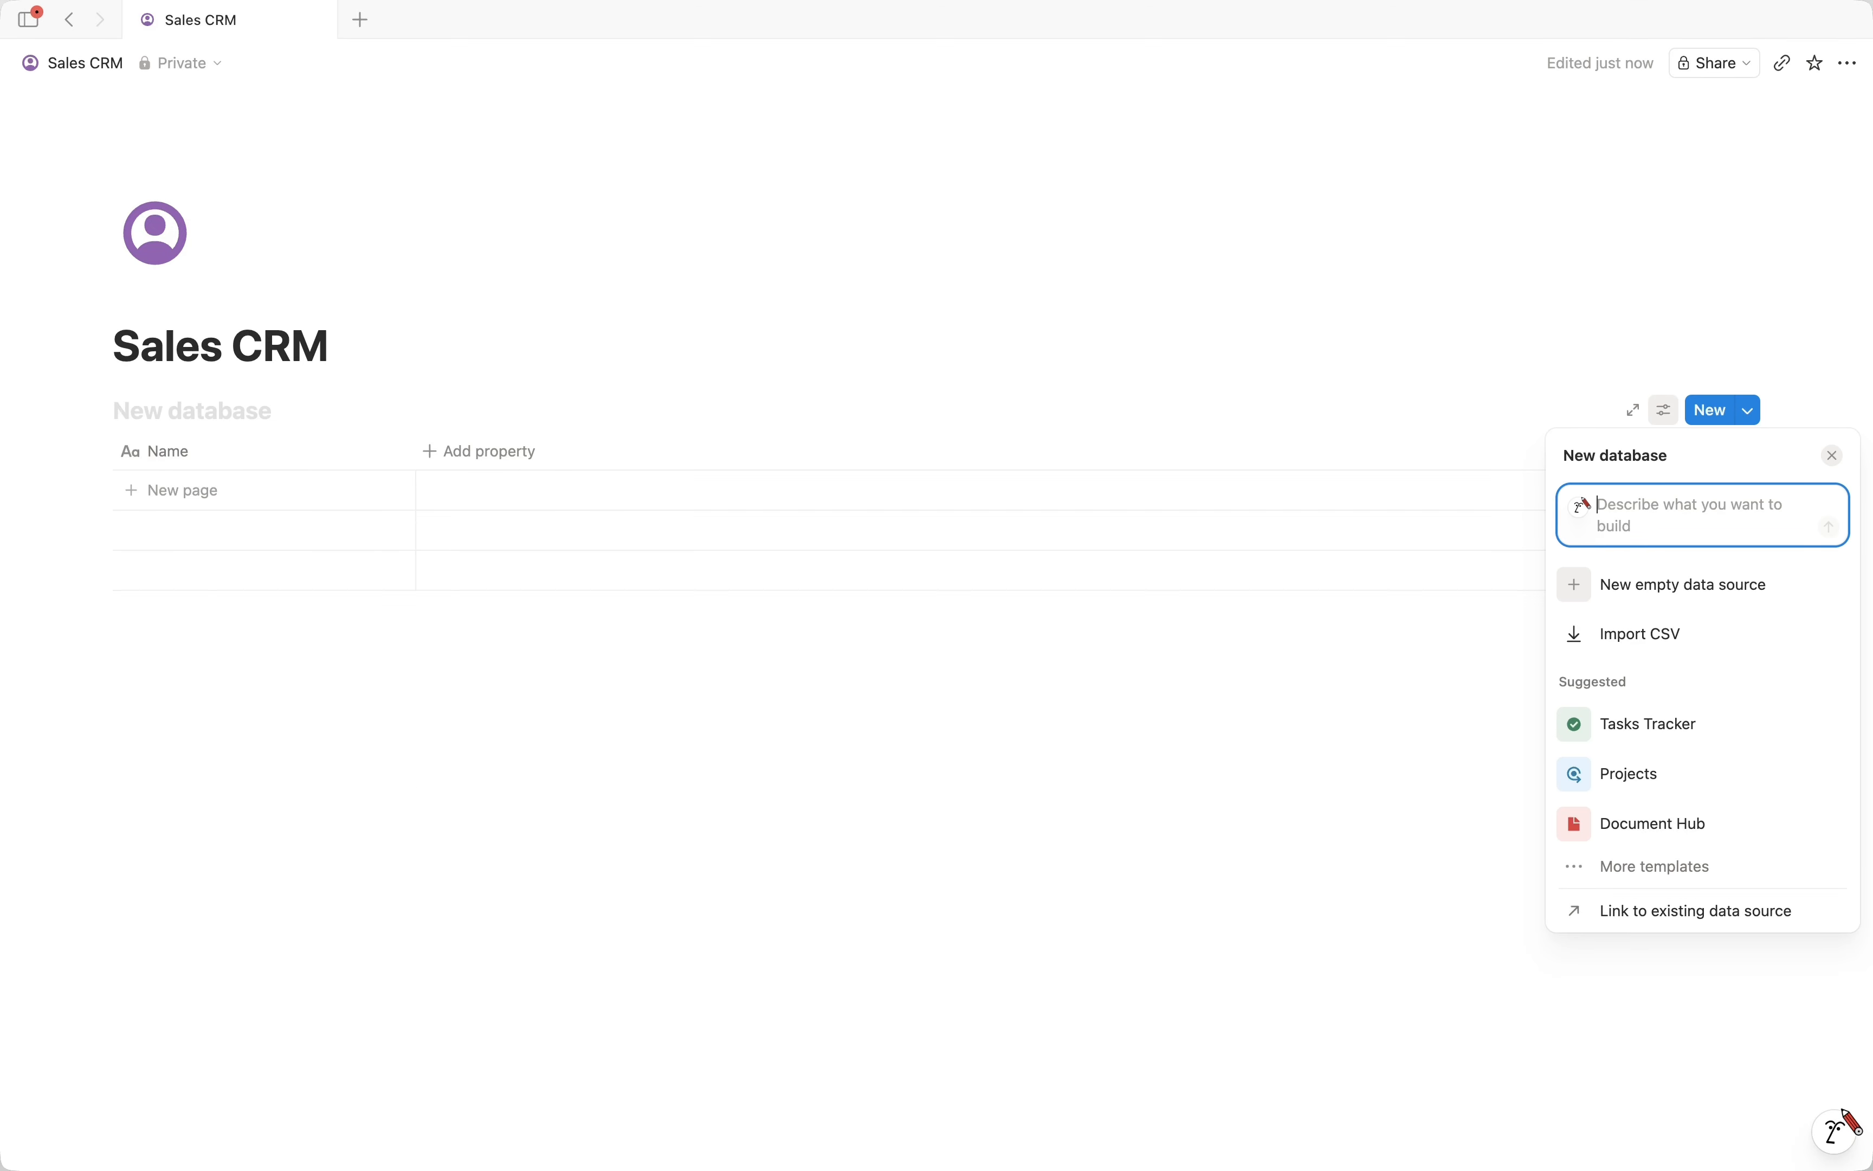
Name the inline database Clients and hide its title.
left_click(240, 414)
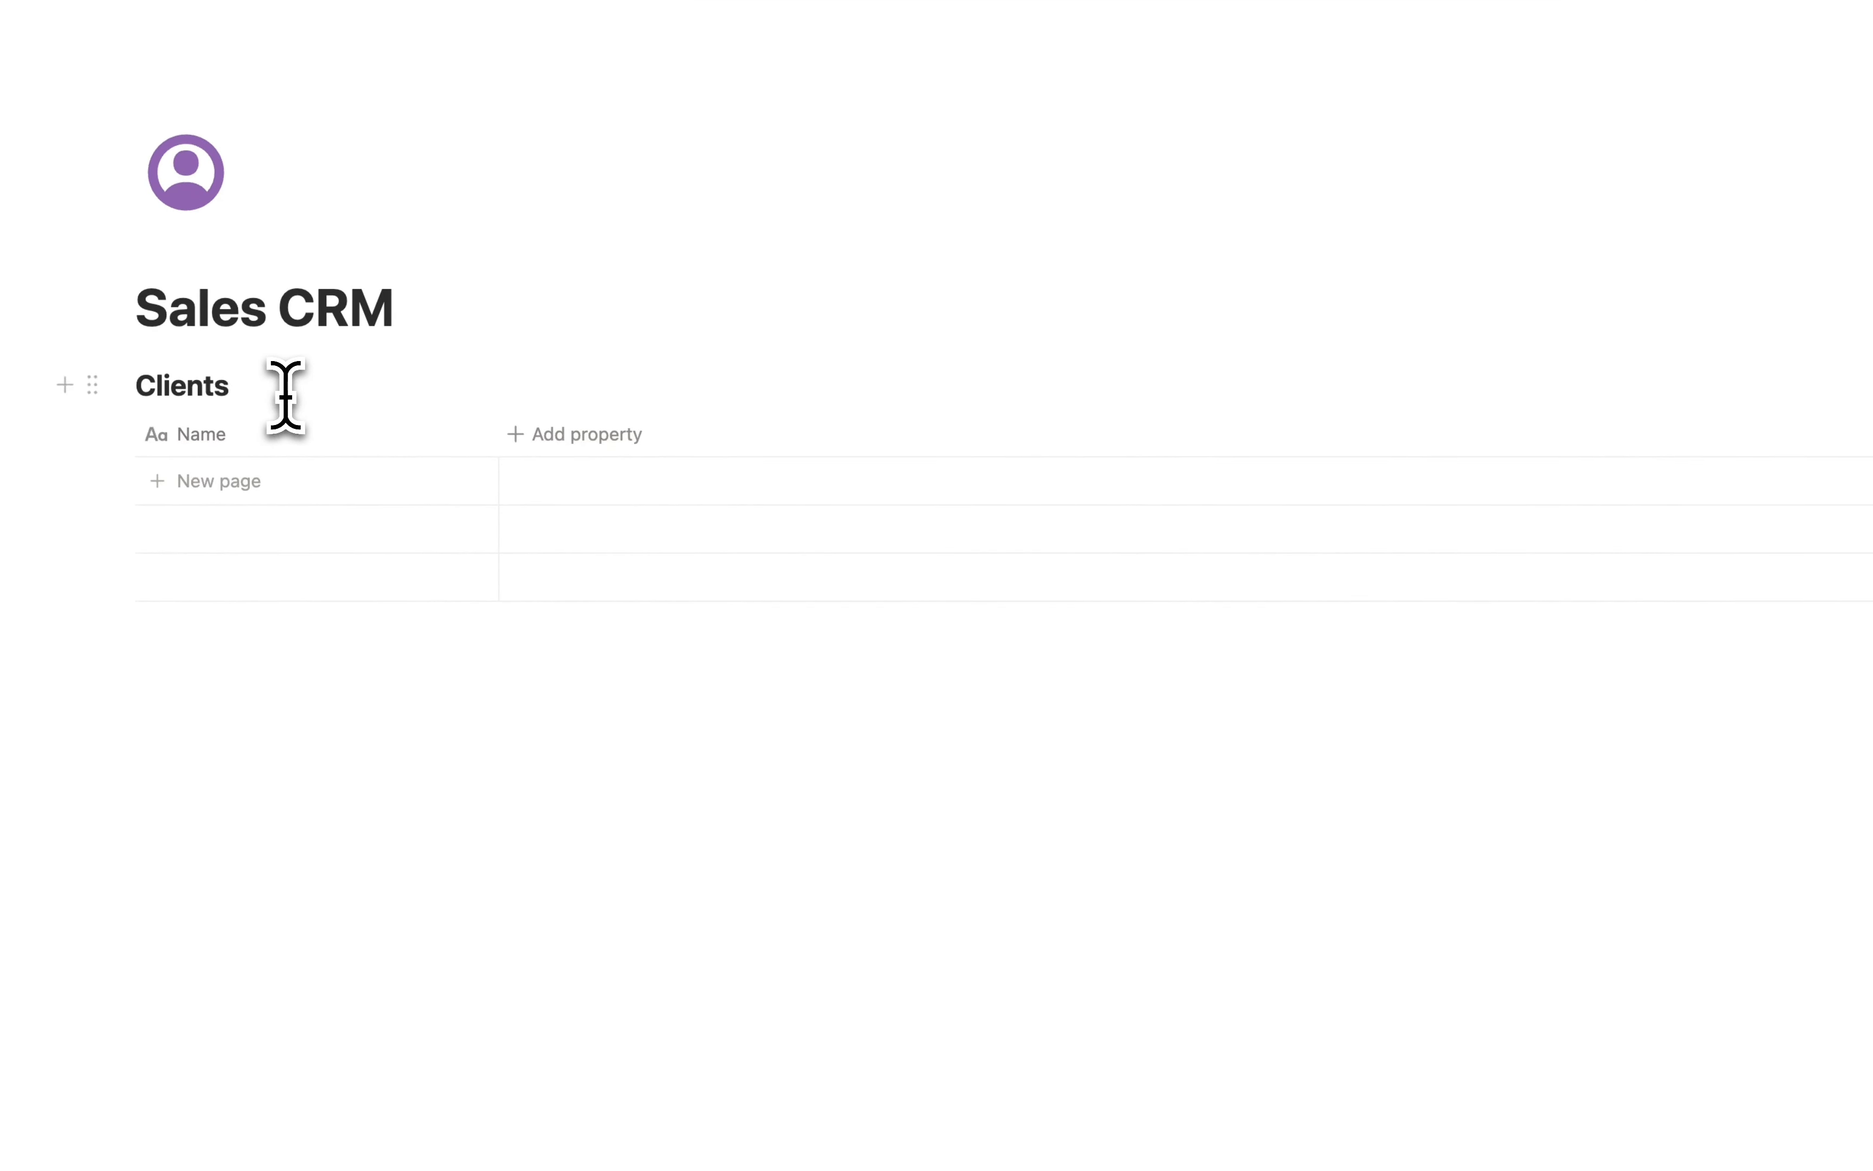
left_click(281, 385)
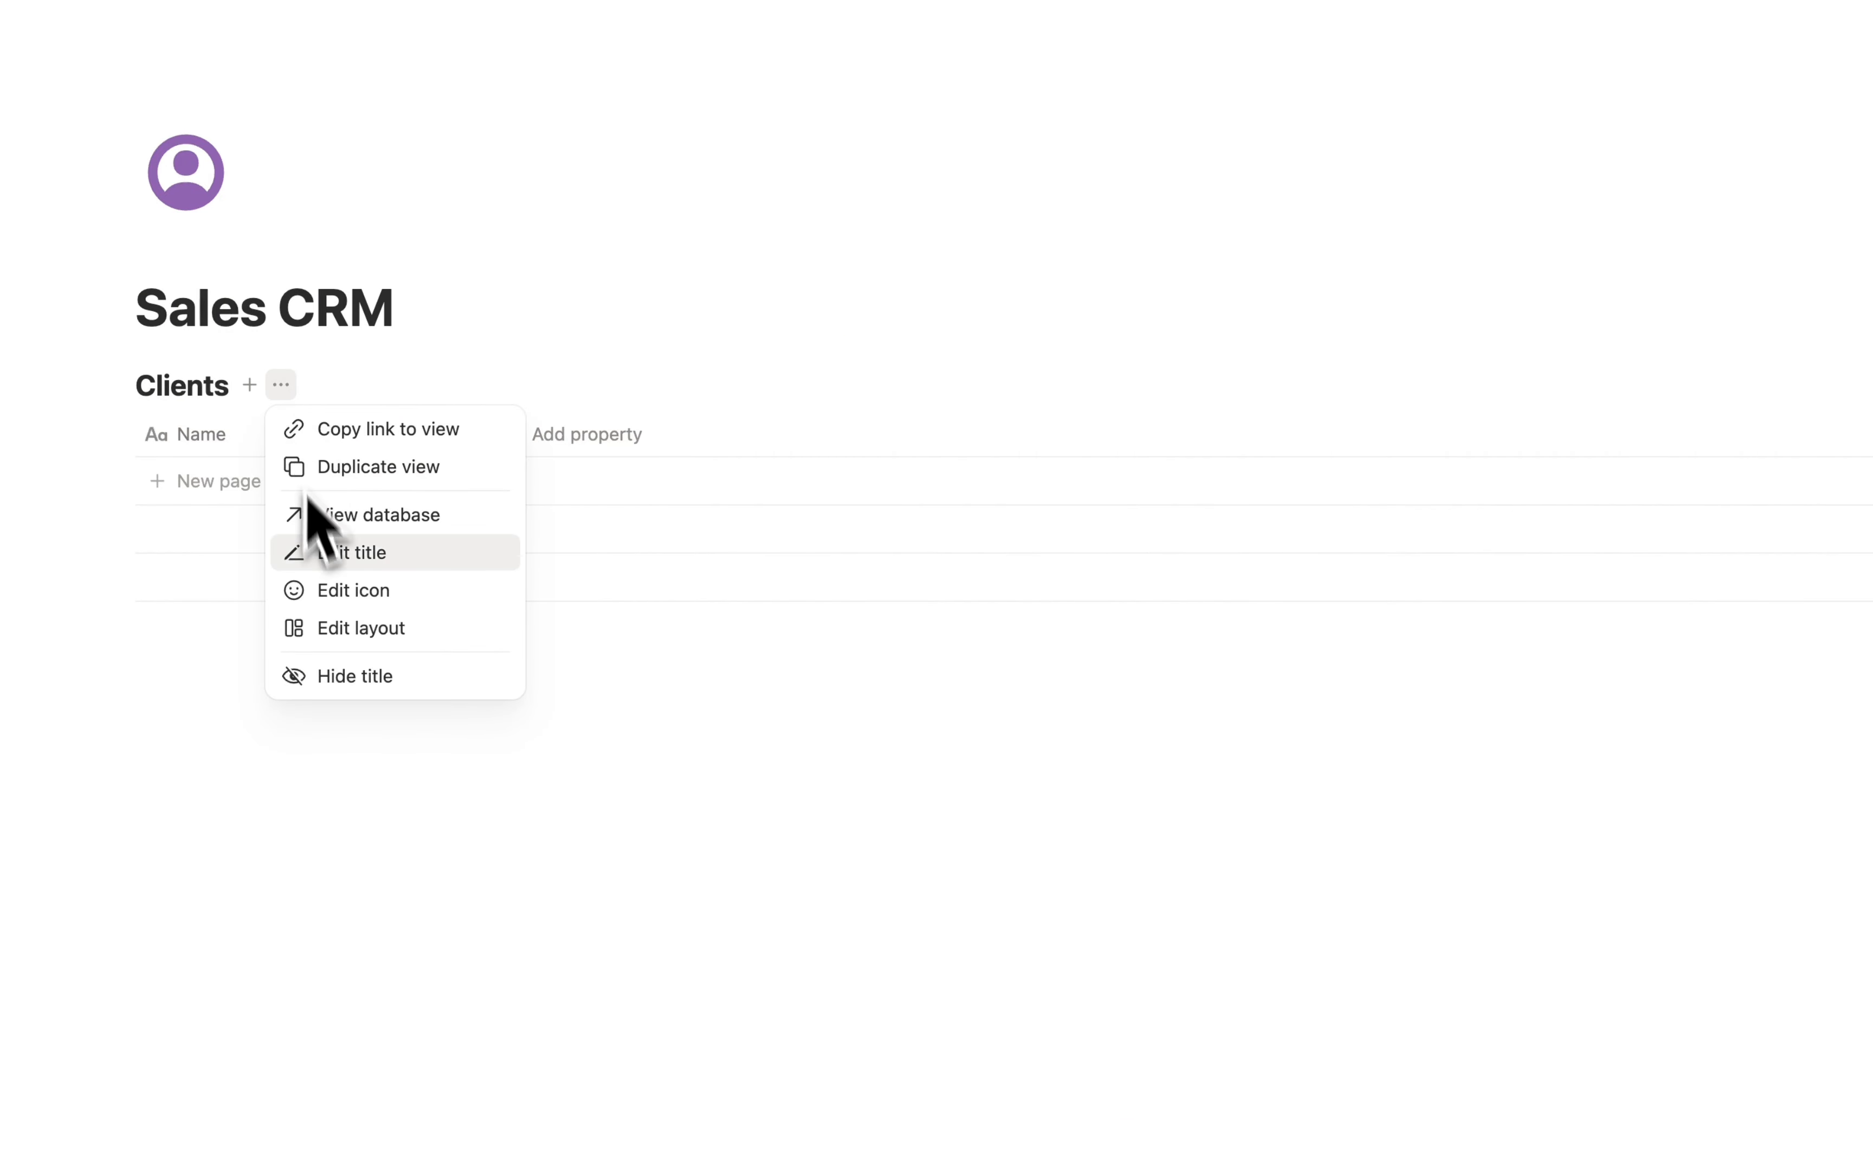
left_click(352, 677)
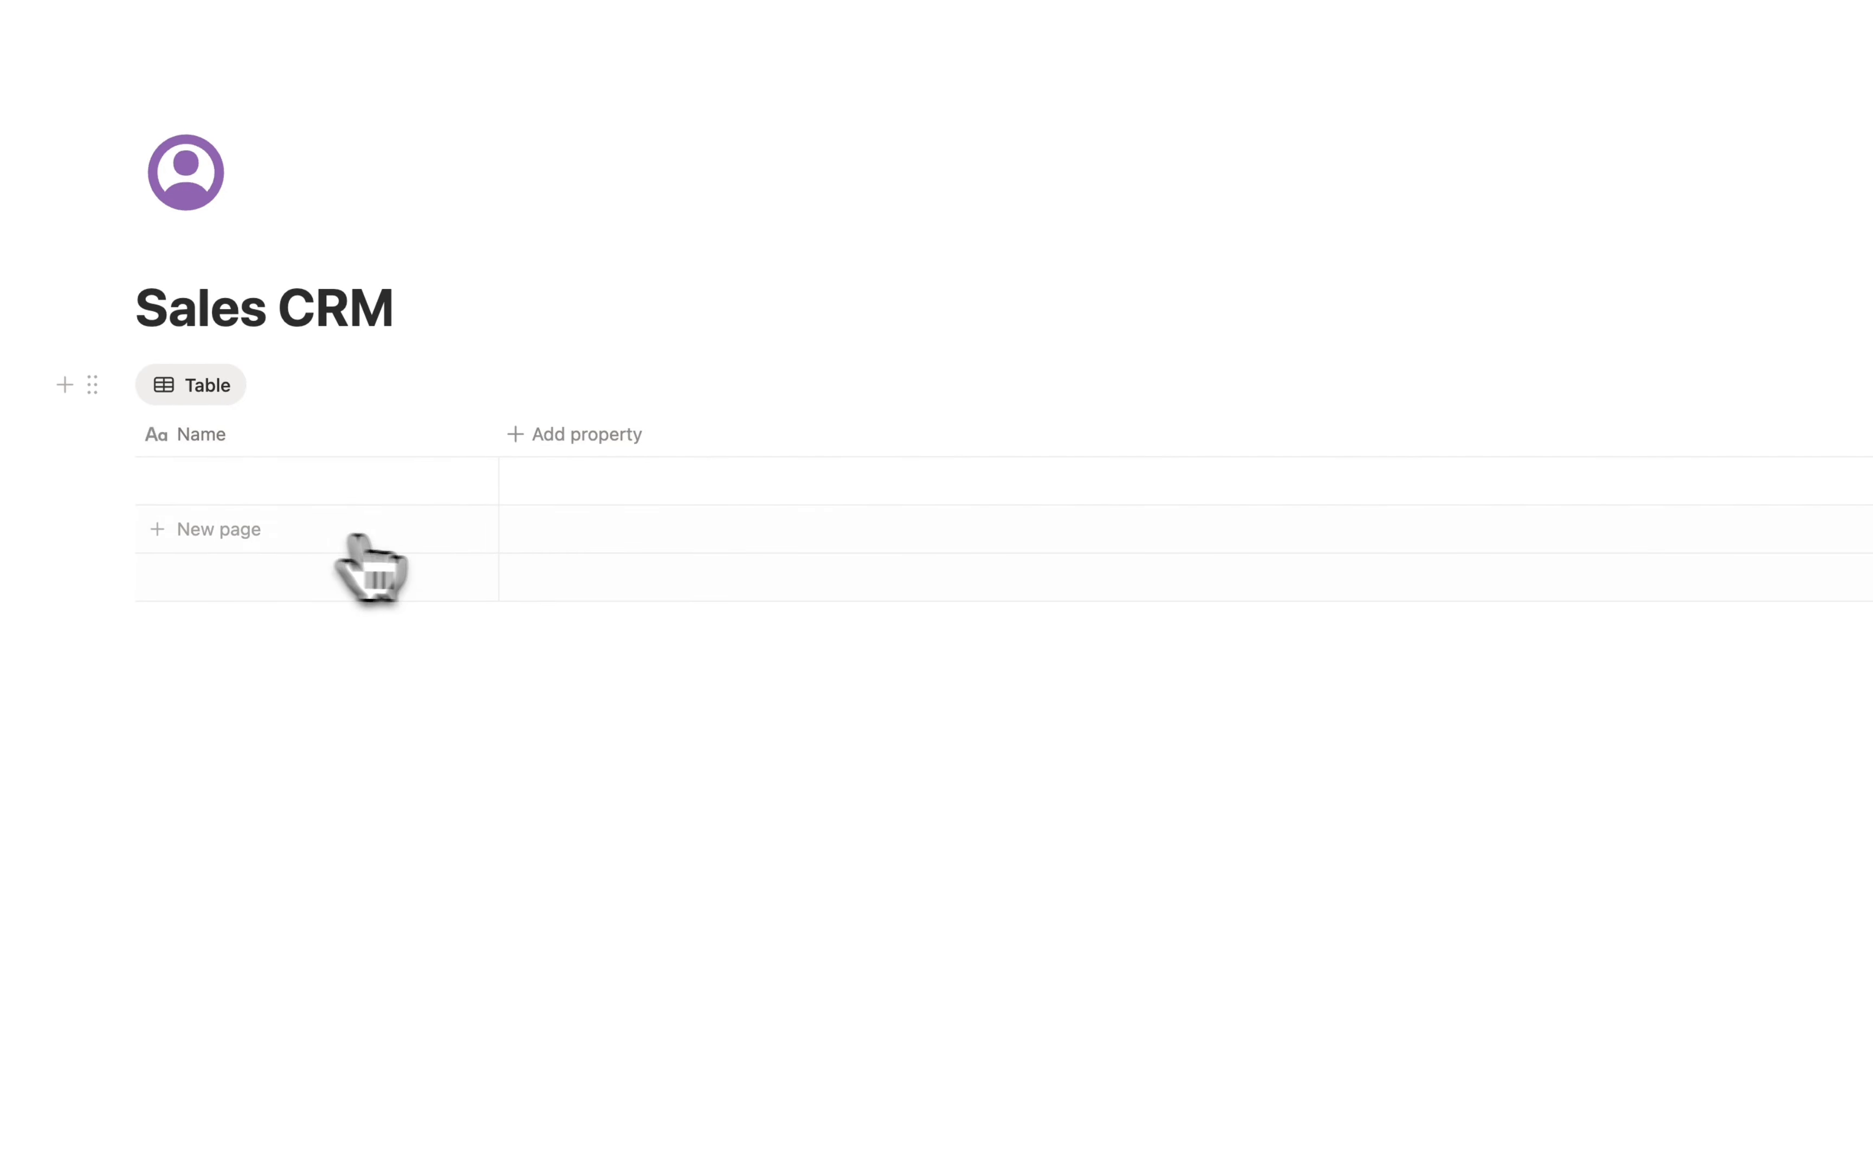
Rename the Name property to Client Name and give it the person-in-circle icon.
left_click(231, 448)
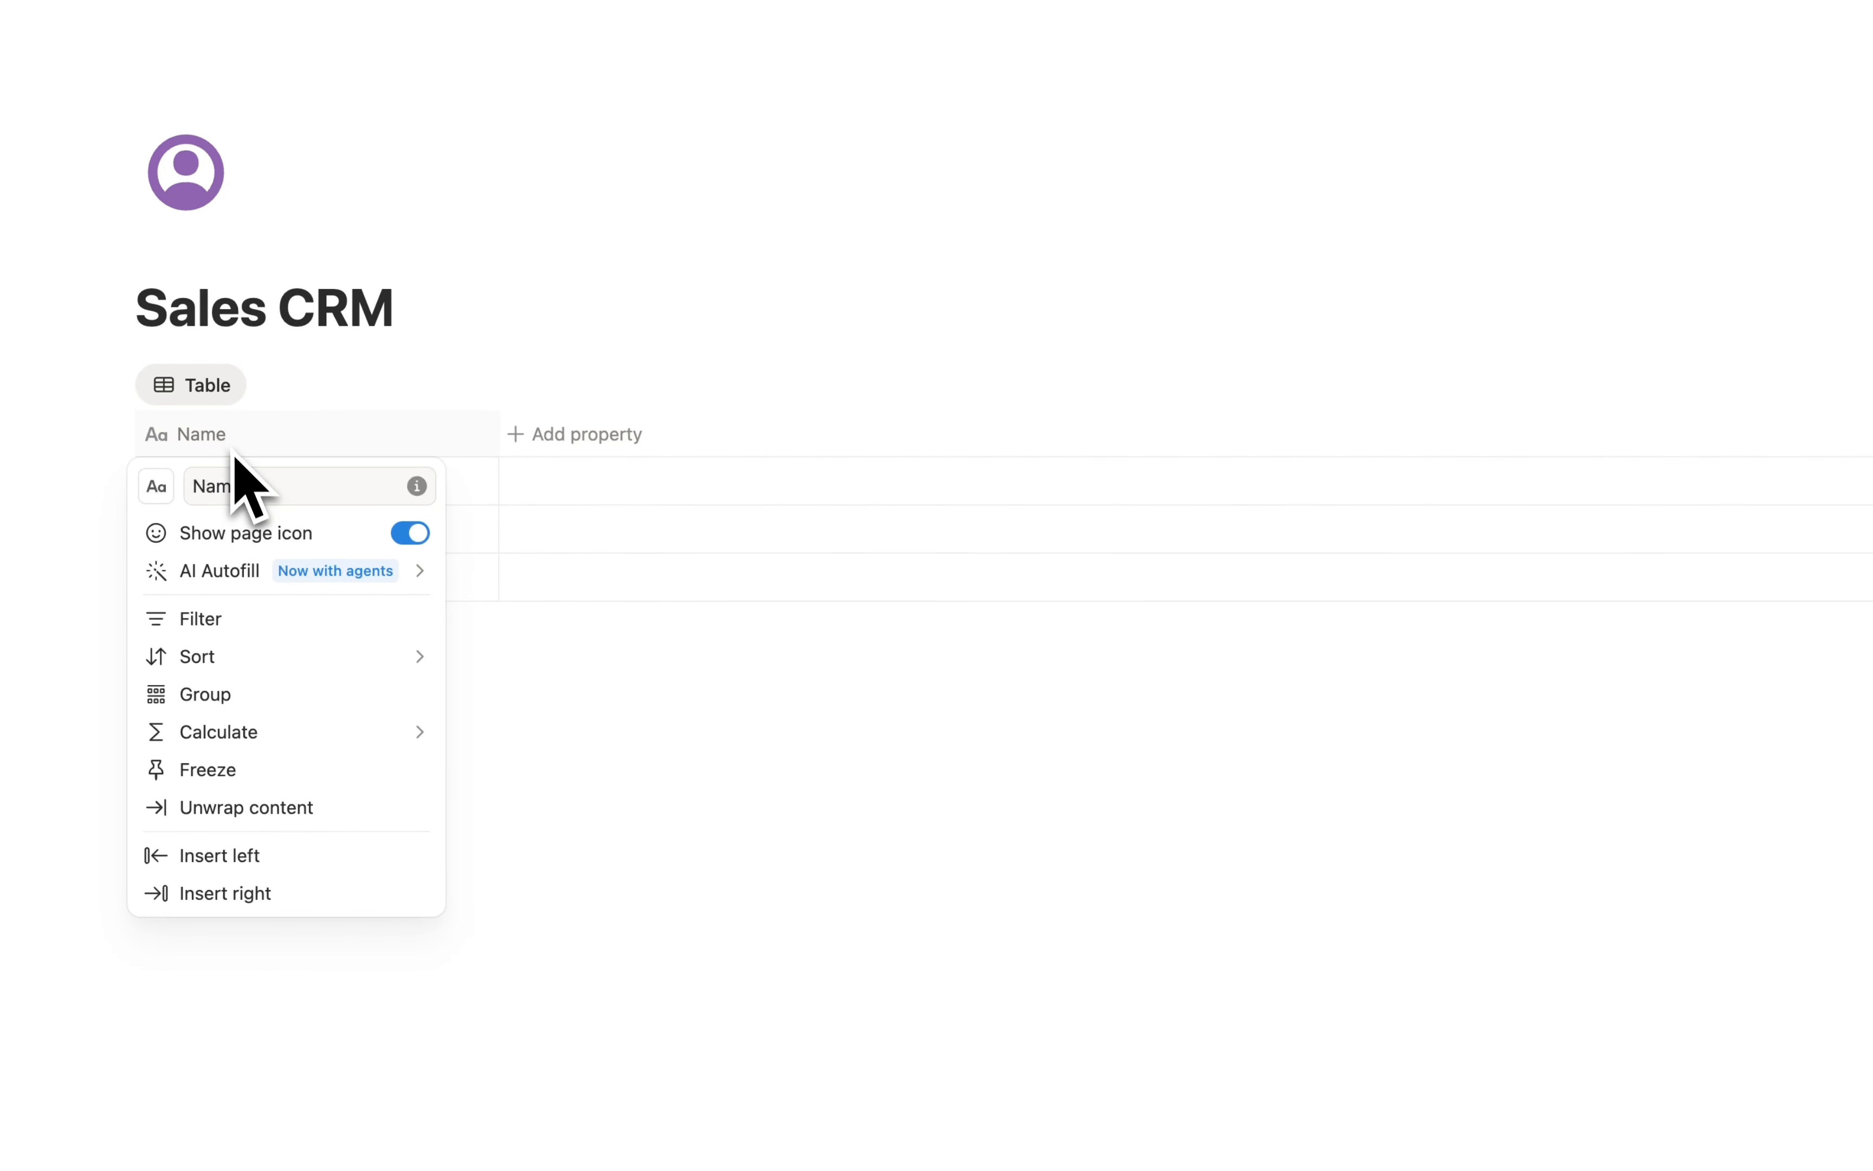
left_click(196, 487)
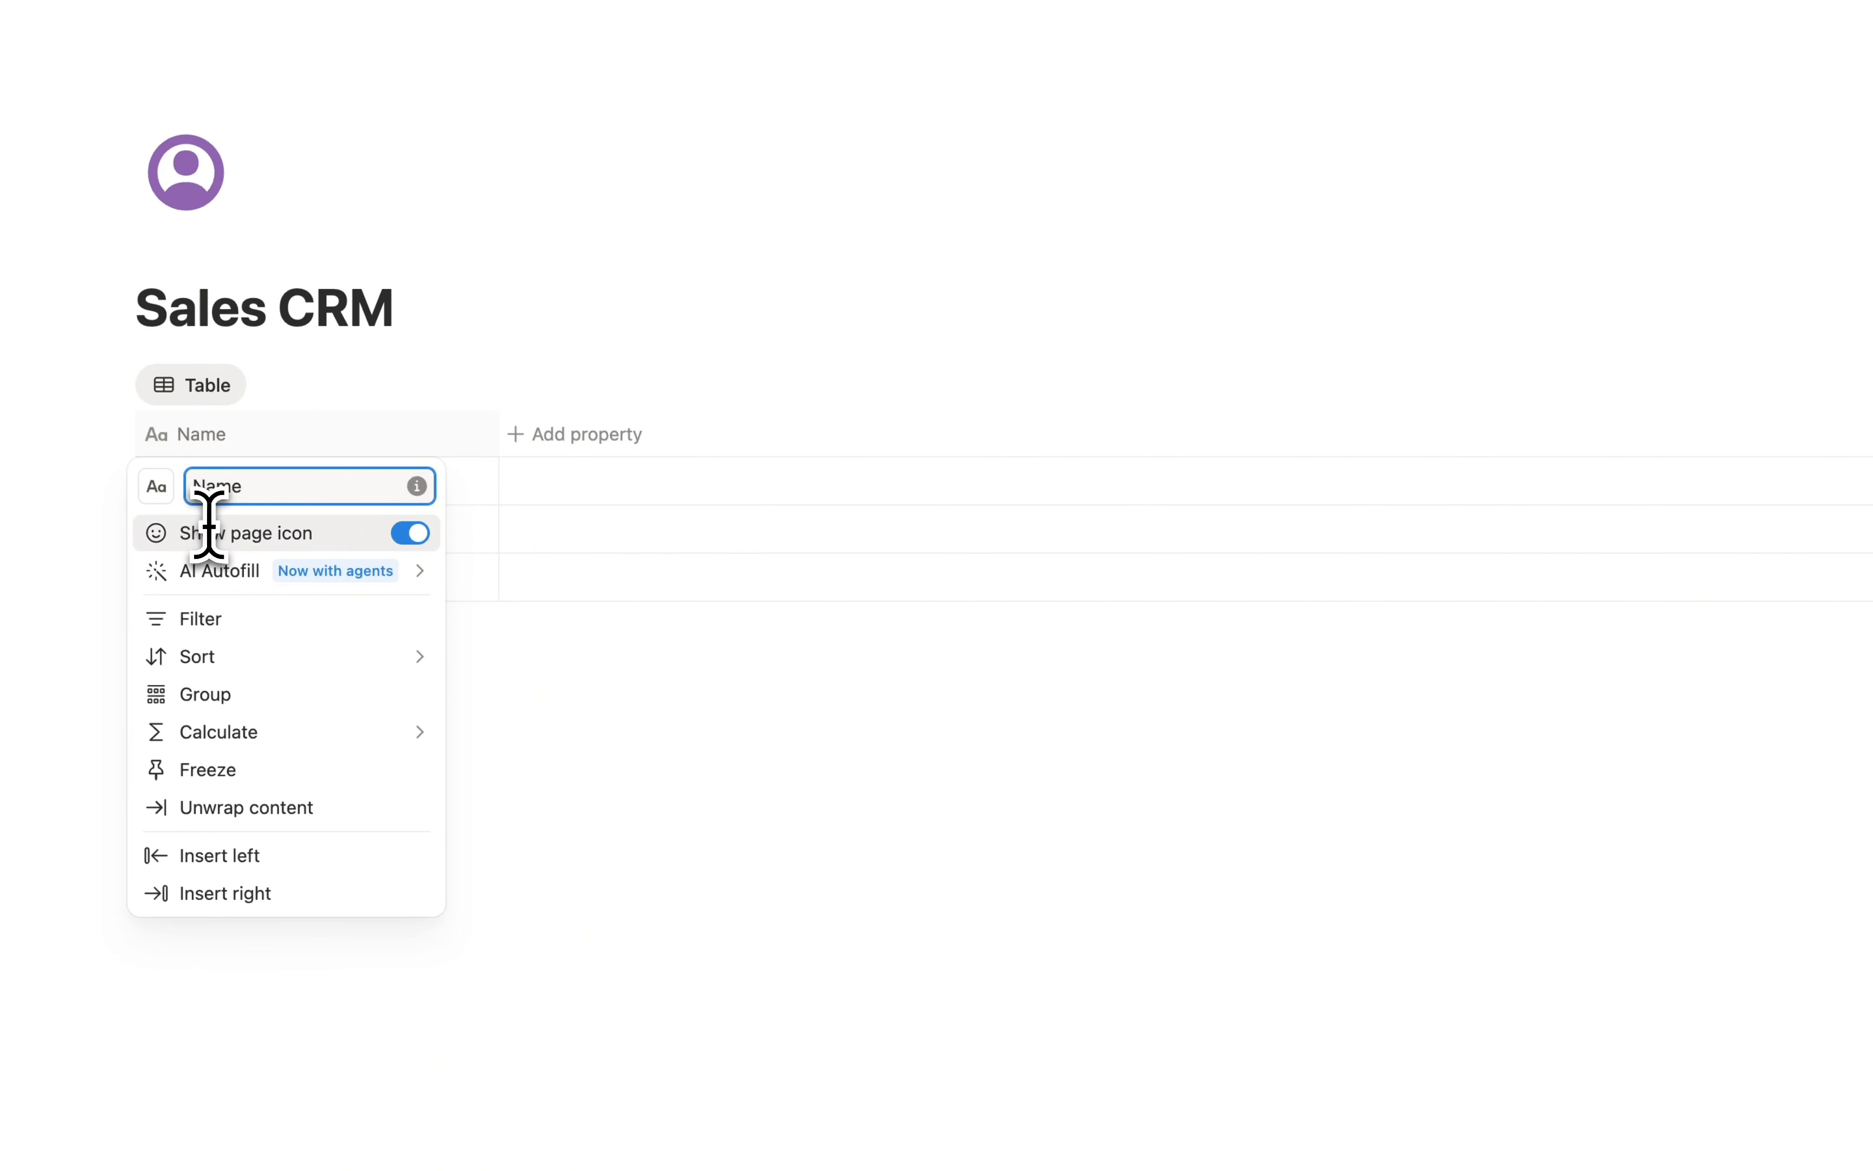
left_click(156, 486)
left_click(59, 678)
left_click(452, 430)
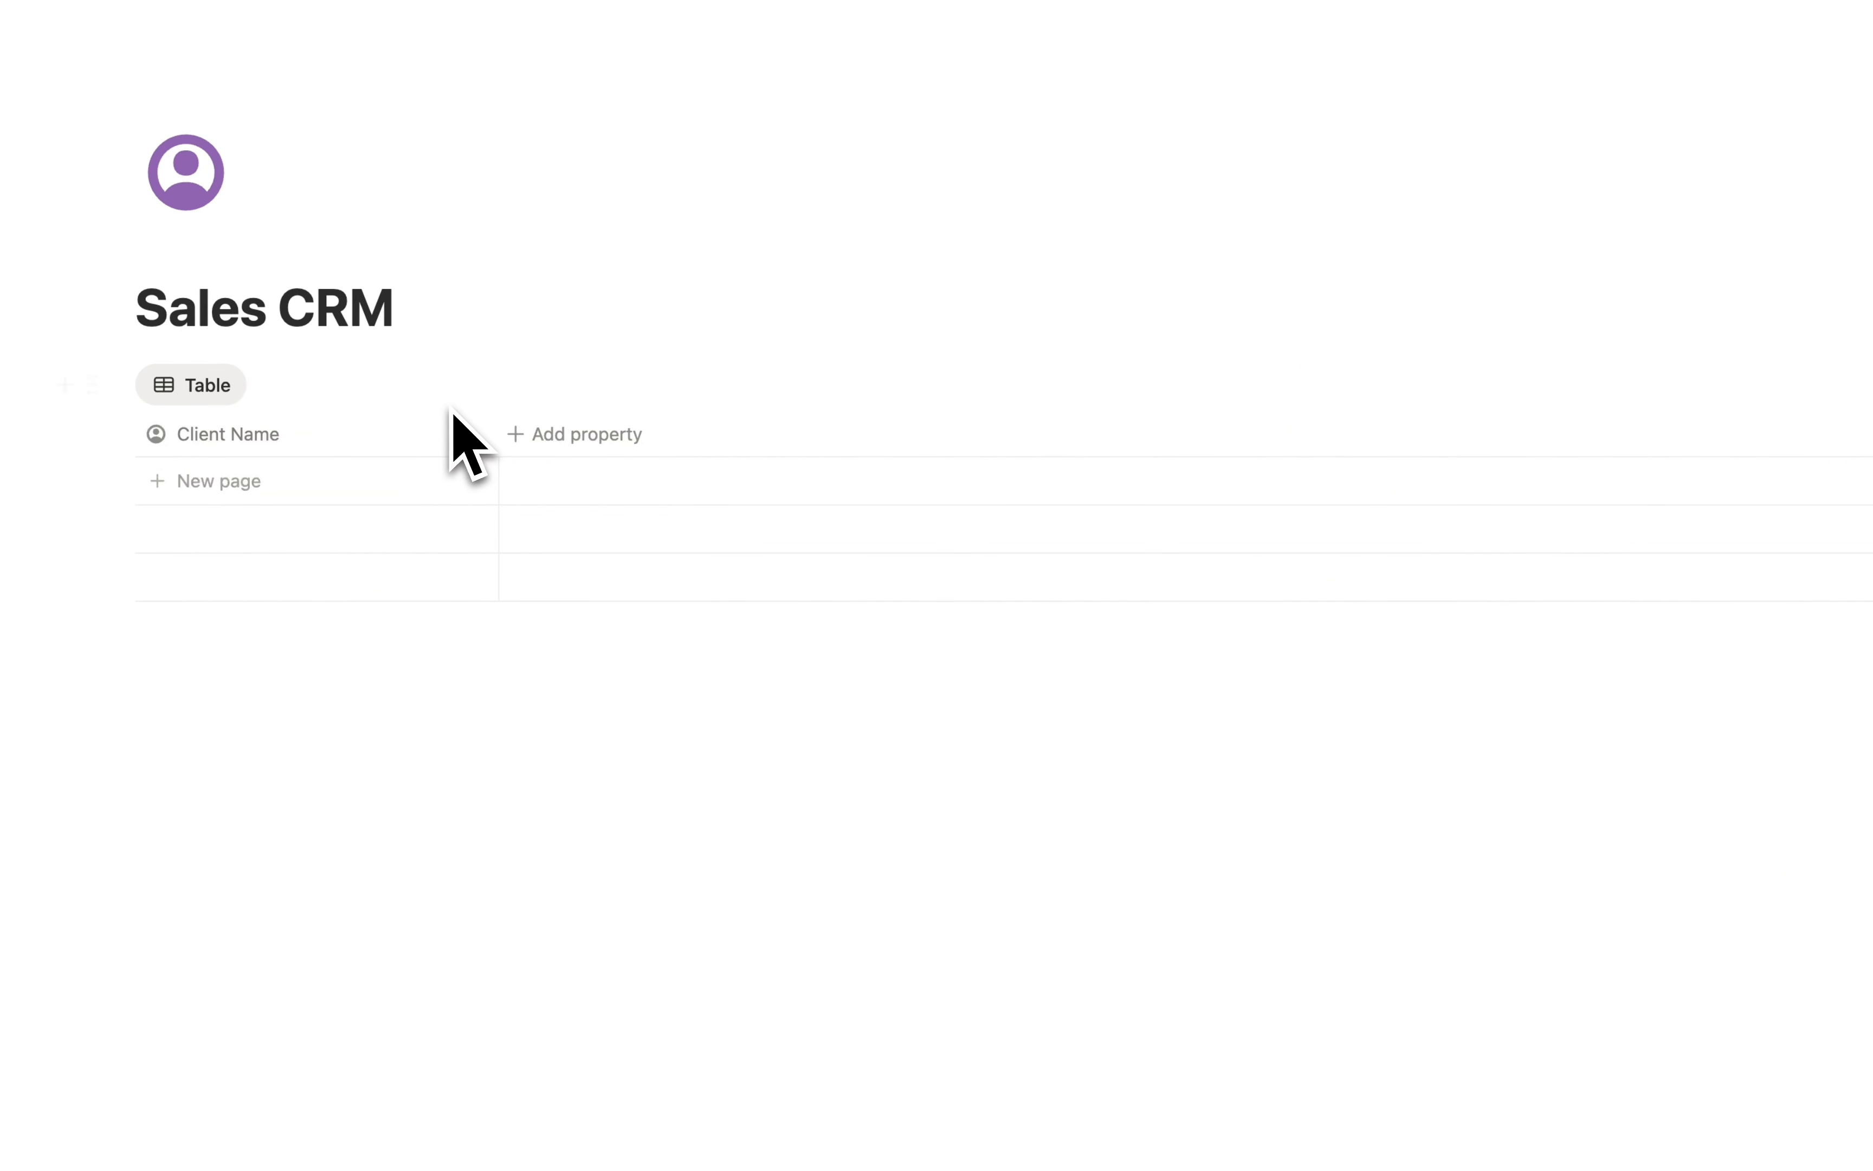
Add a Status-type property to the Clients database beside Client Name.
left_click(543, 436)
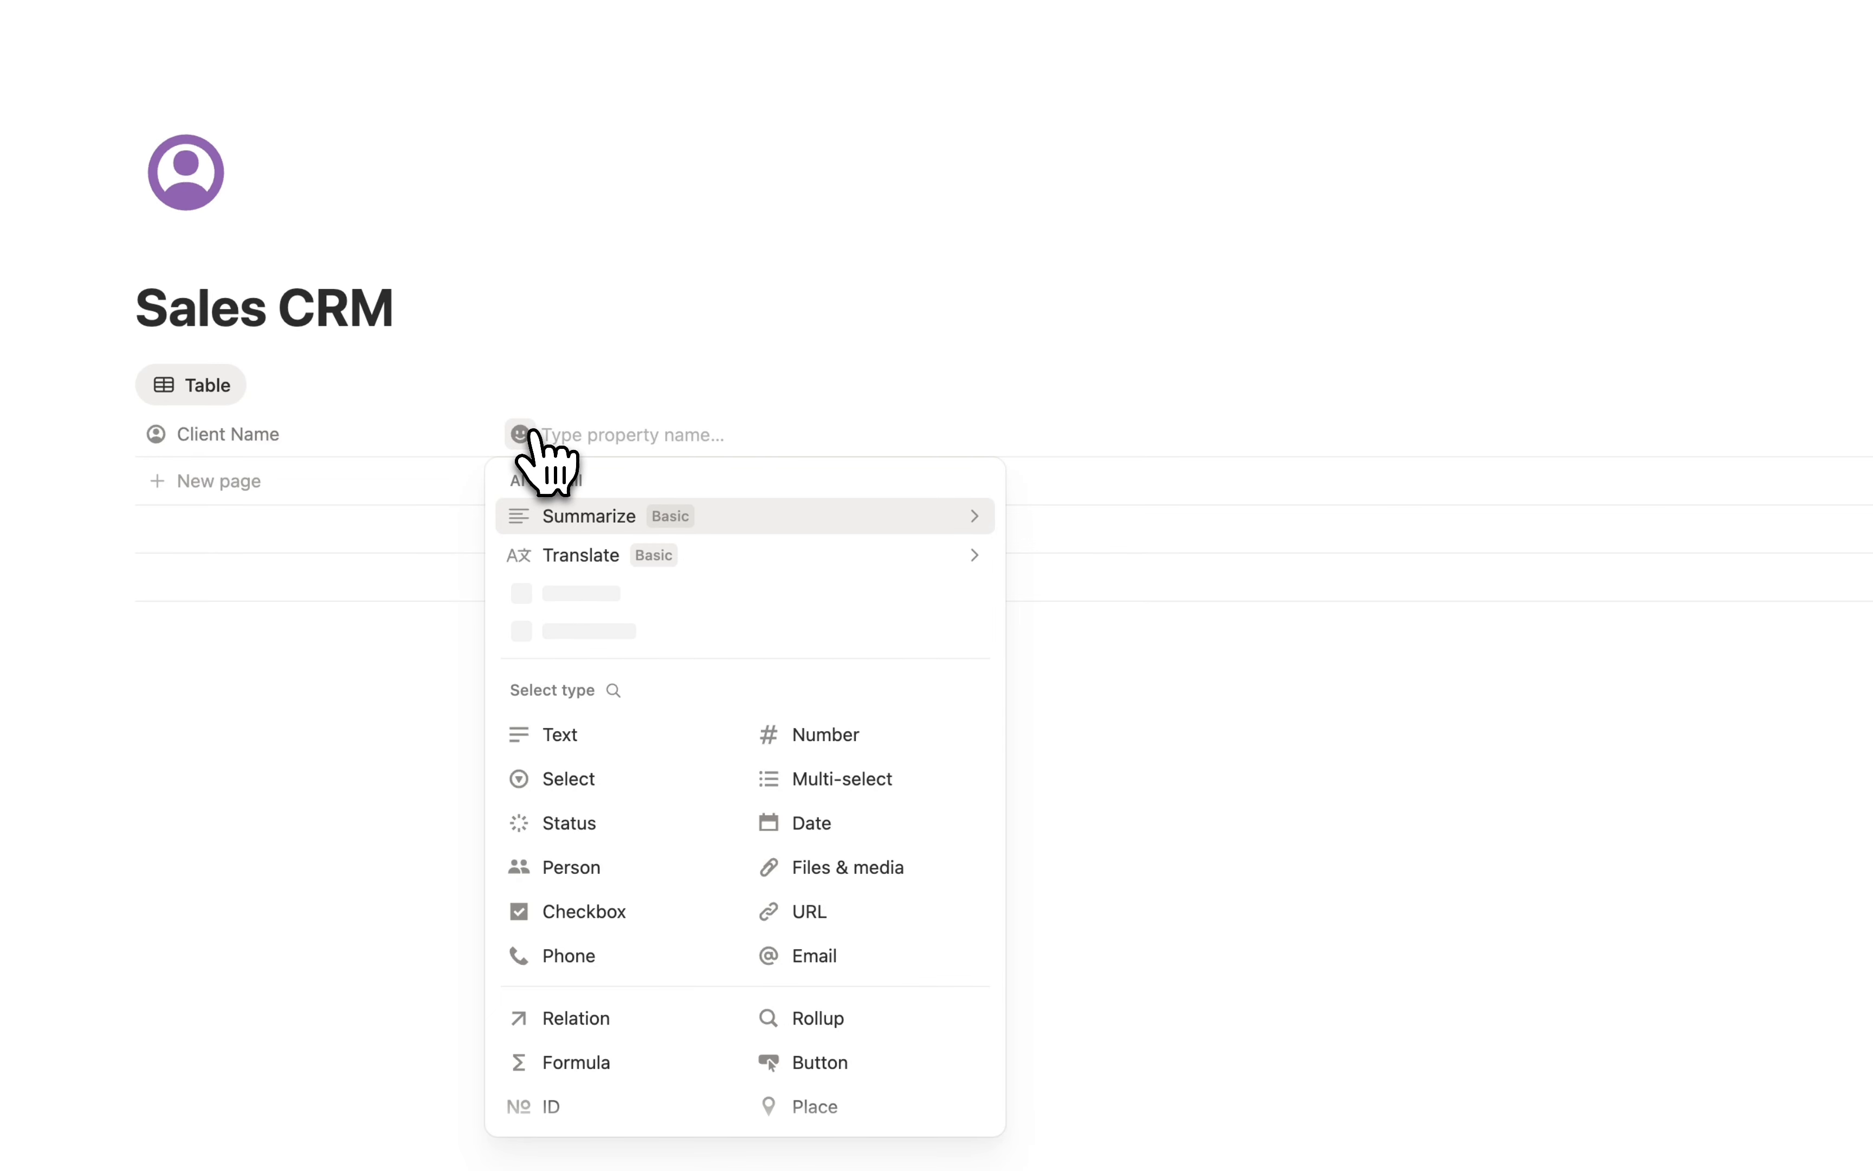
left_click(571, 822)
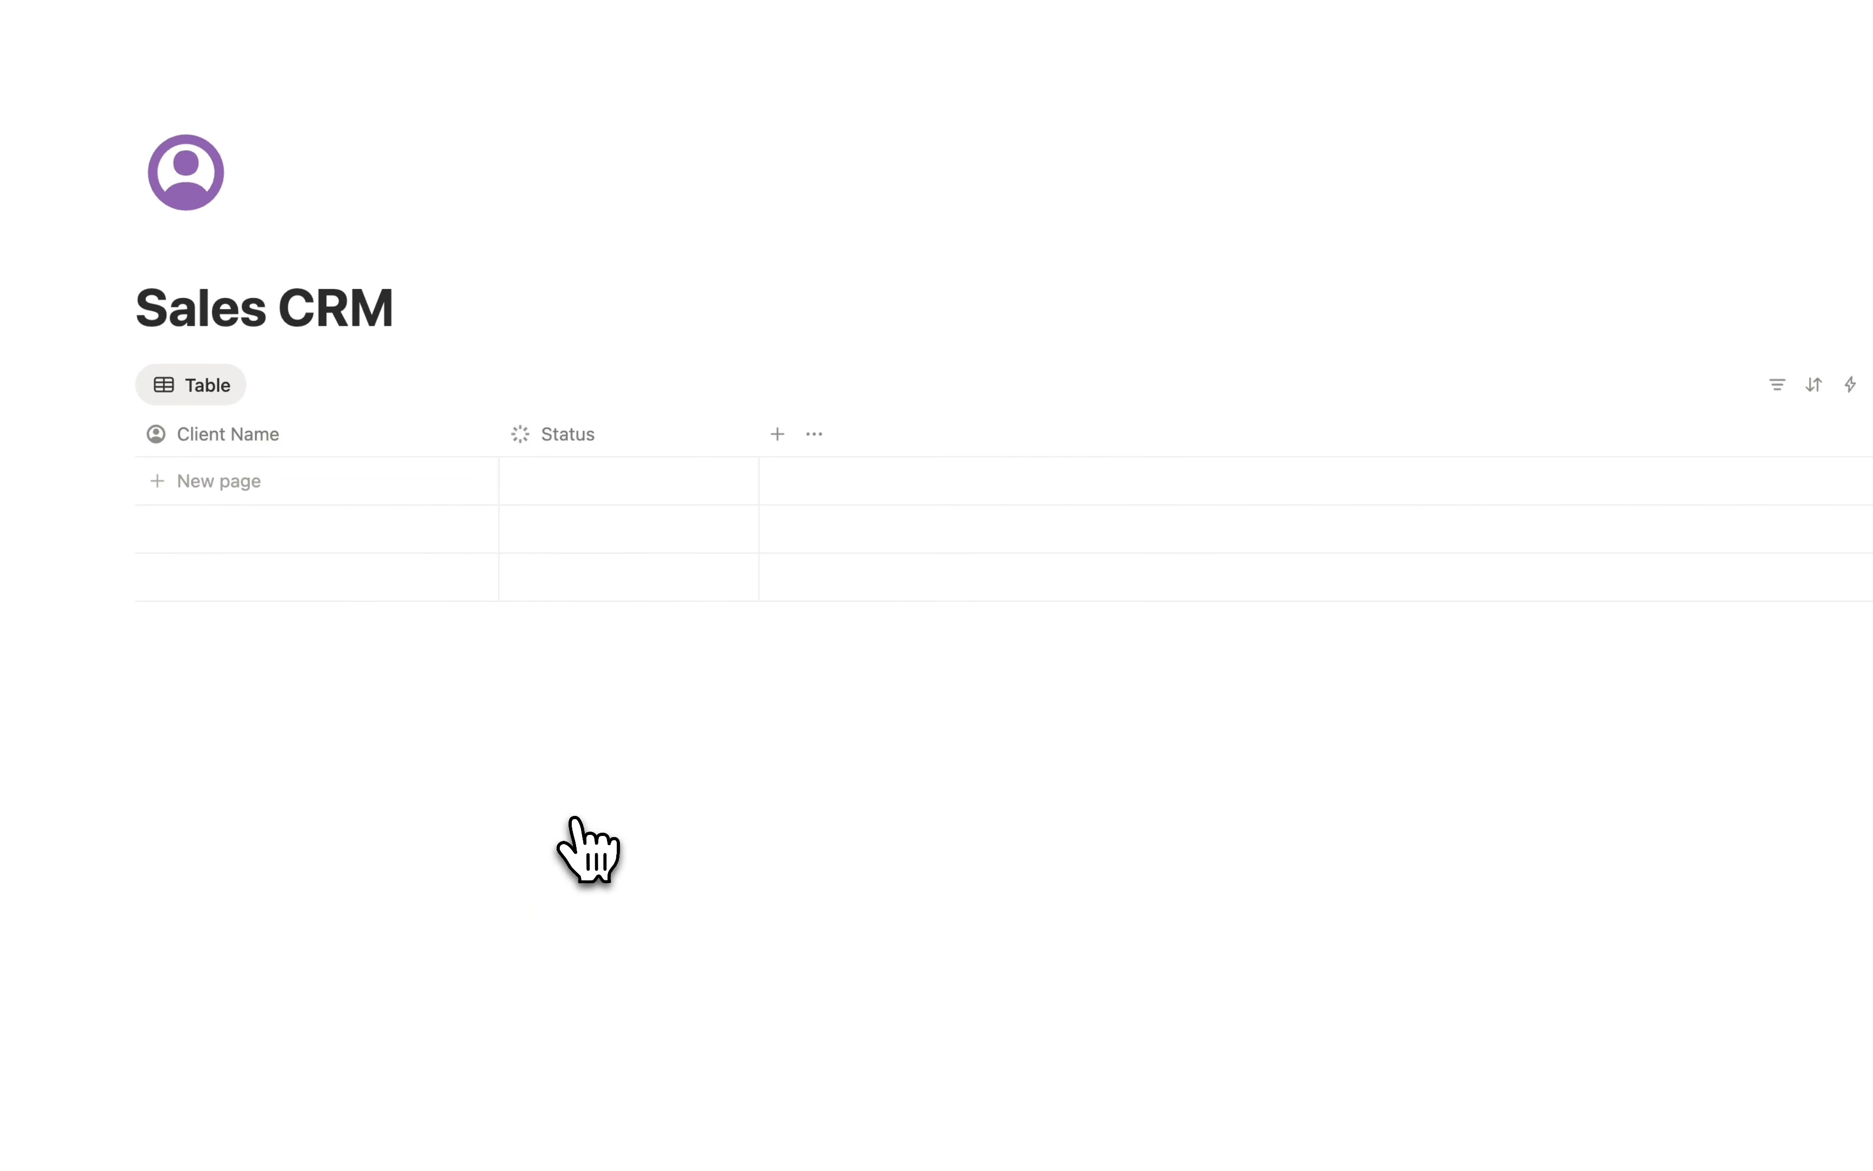
Rename the Status property's Not started option to New Lead and its In progress option to Contacted.
left_click(615, 445)
mouse_move(600, 538)
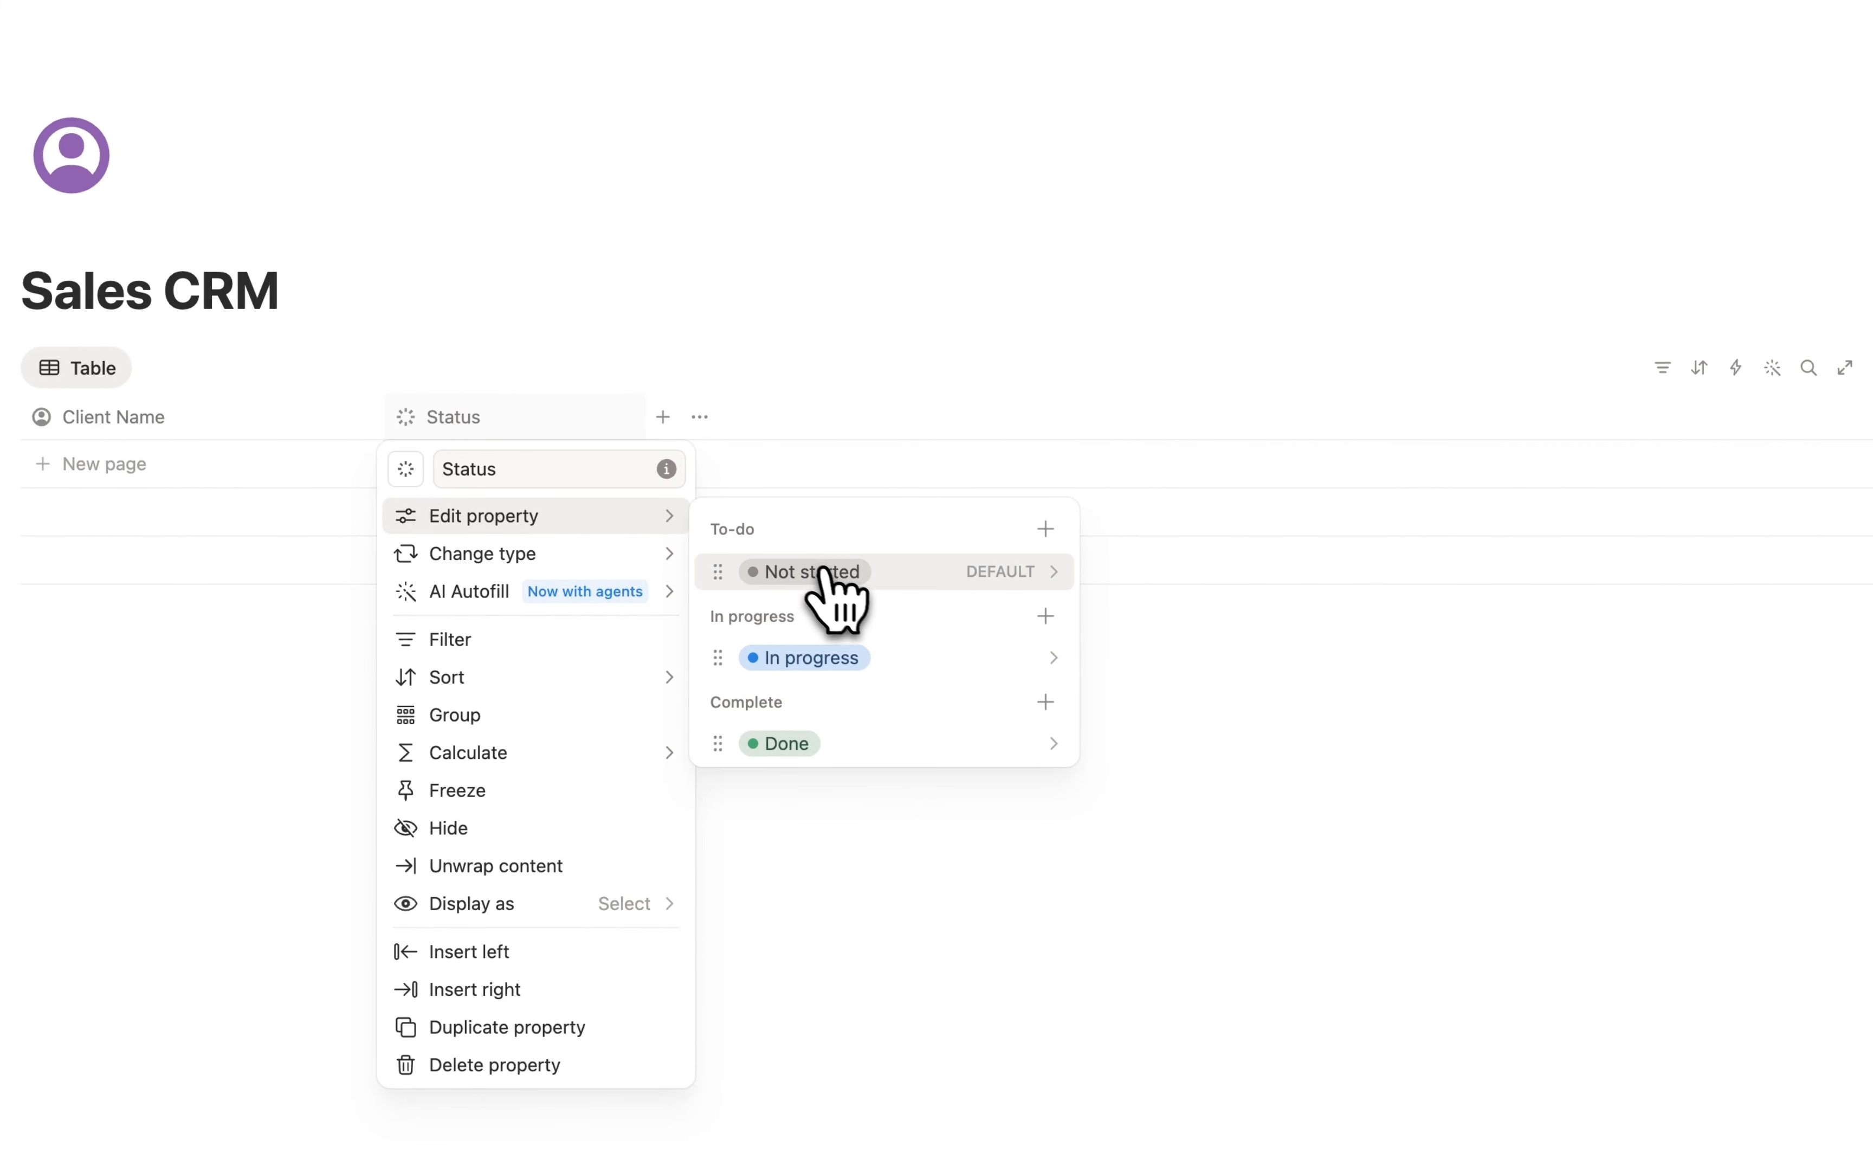
left_click(875, 580)
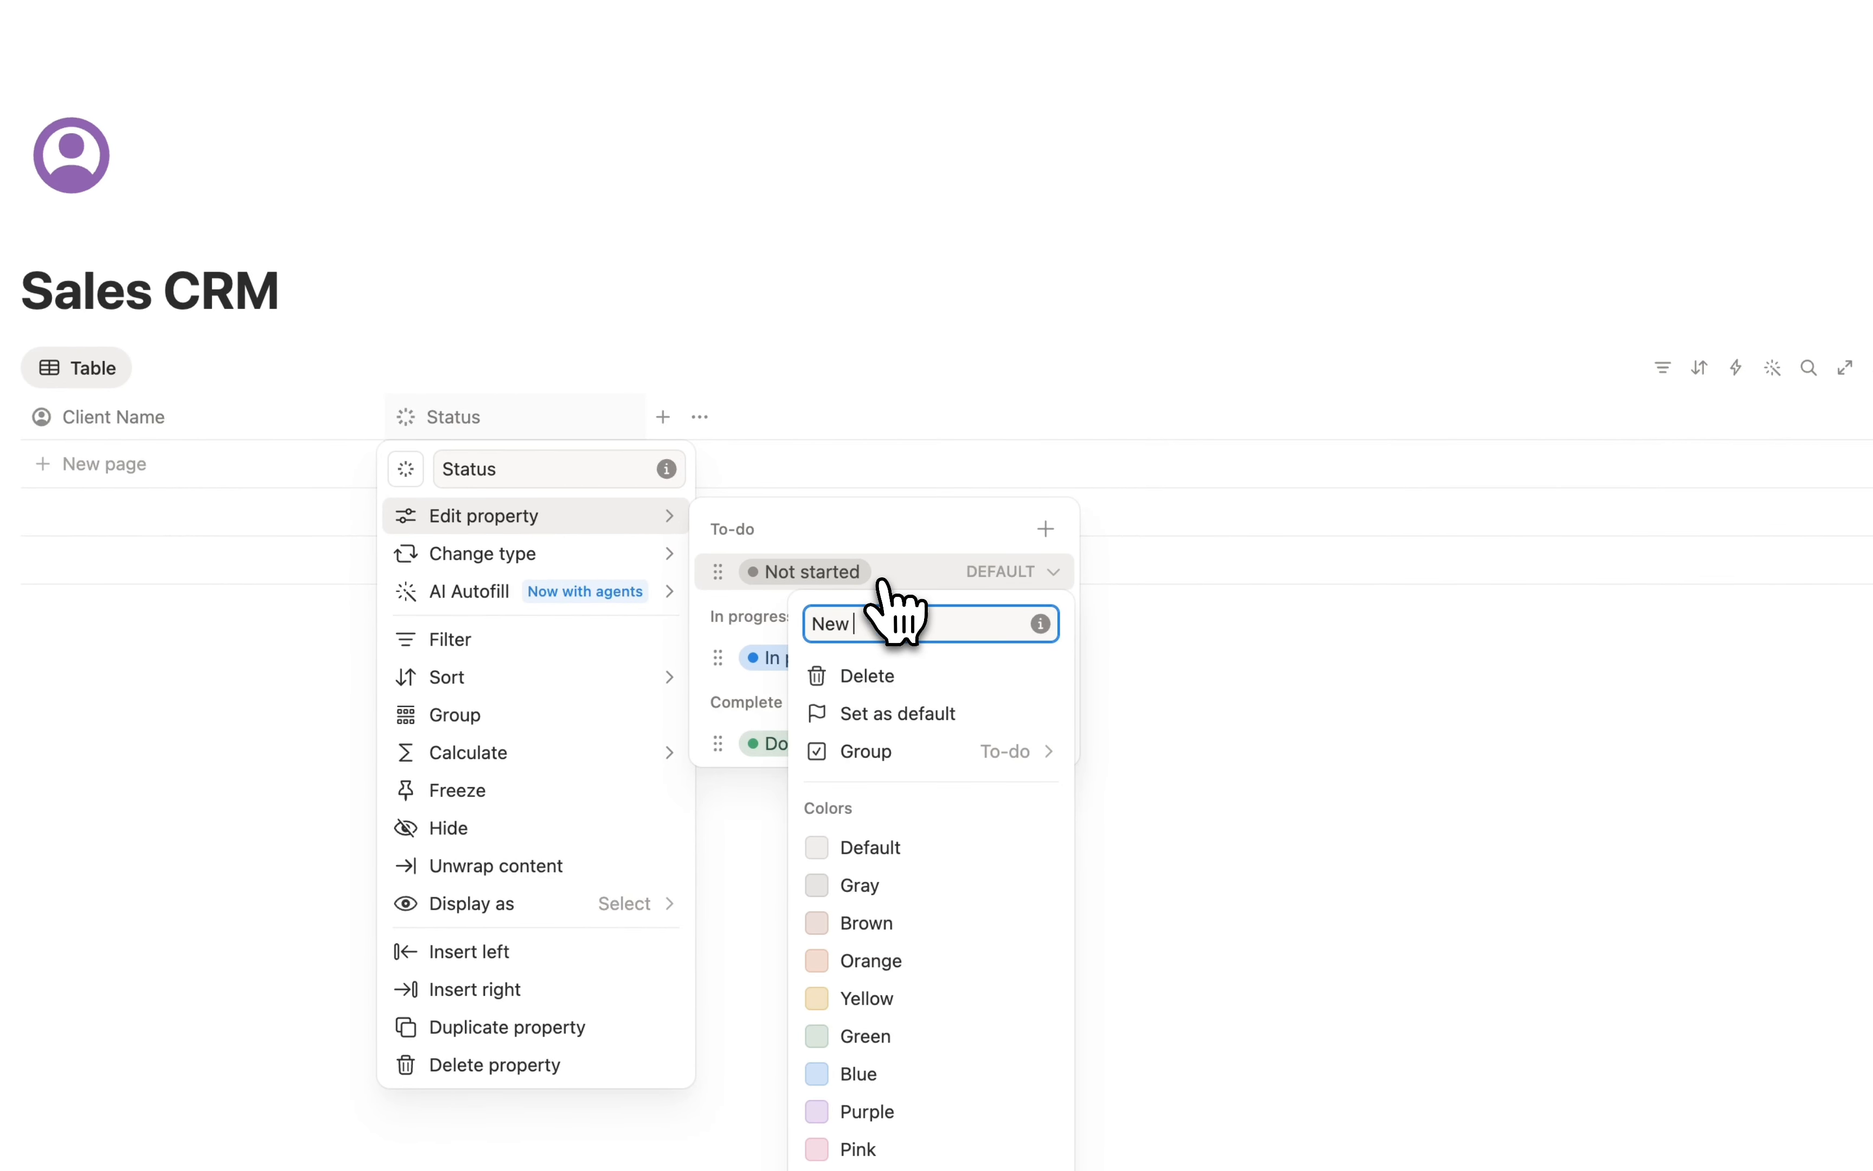
type("New Lead")
key("Return")
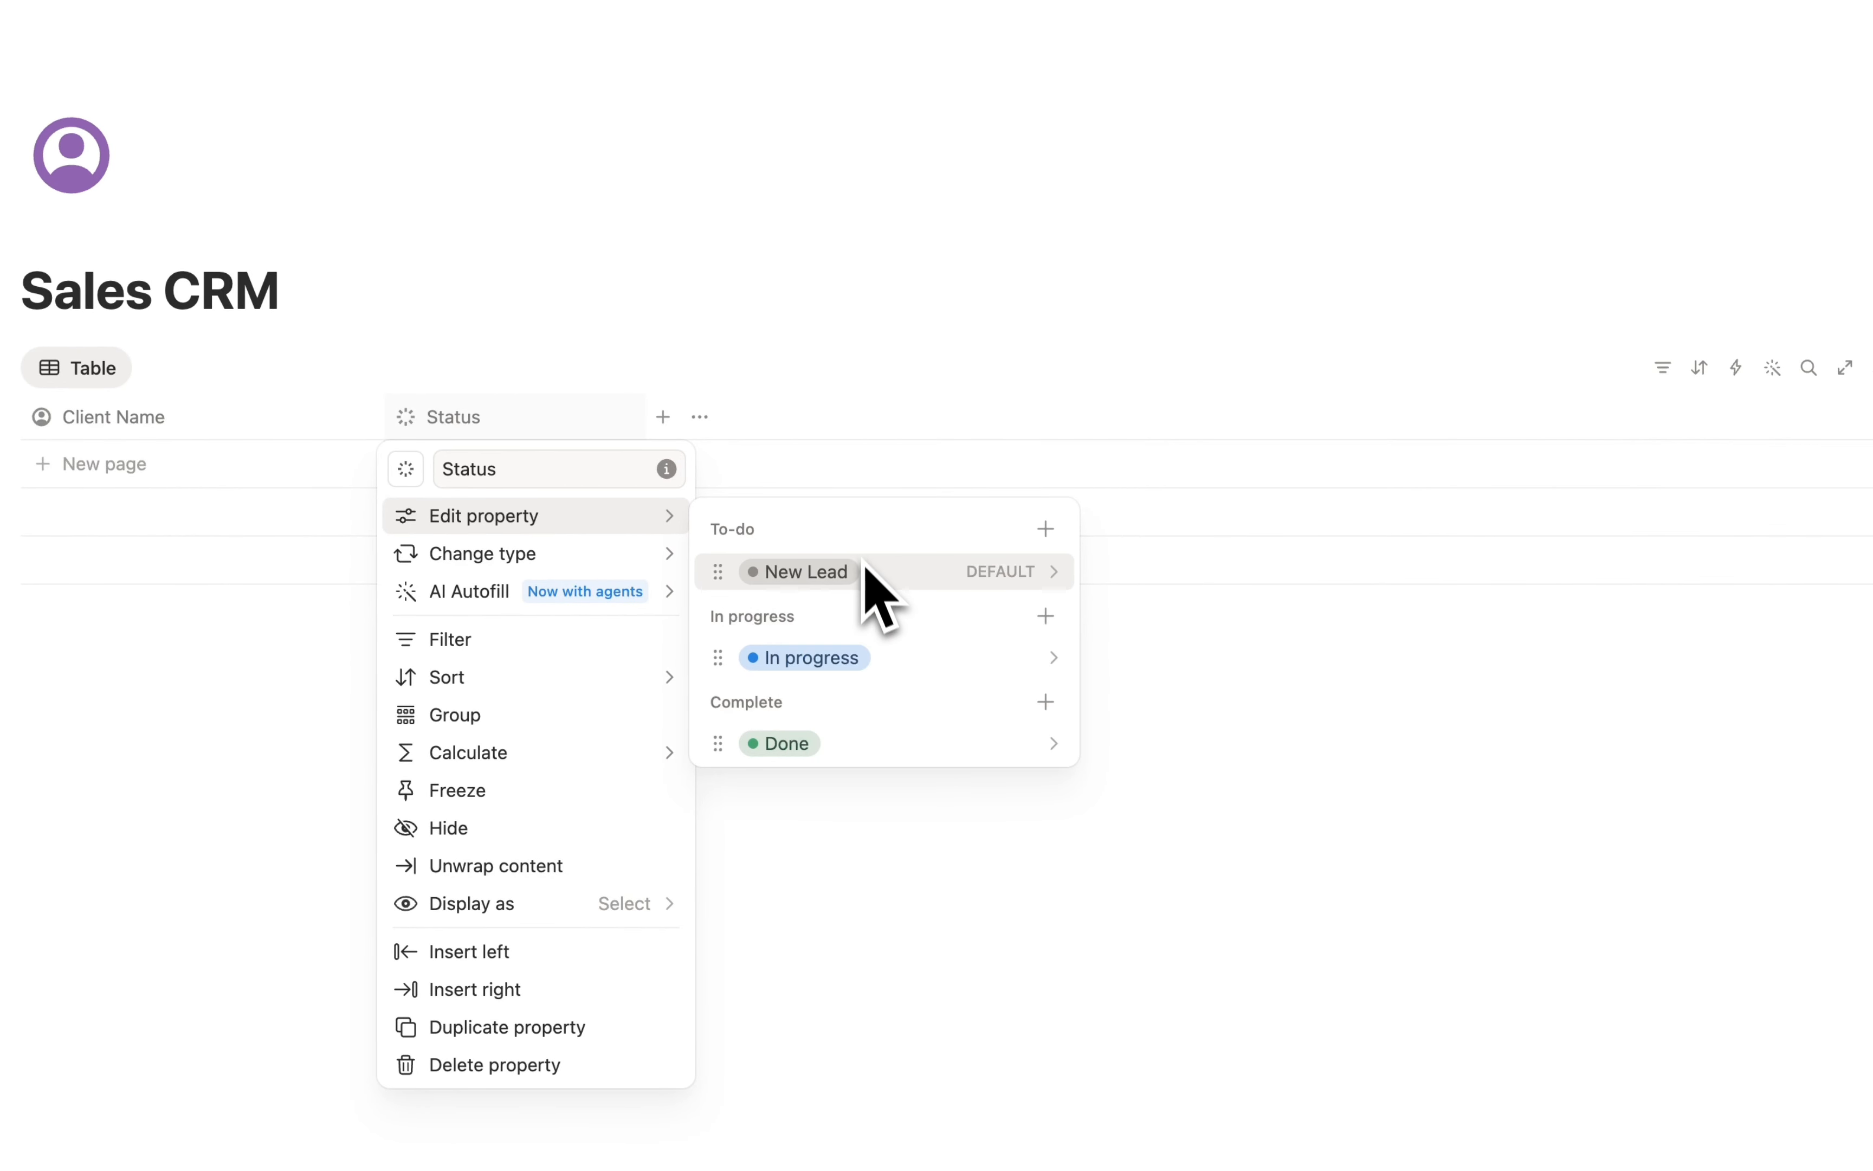
left_click(822, 663)
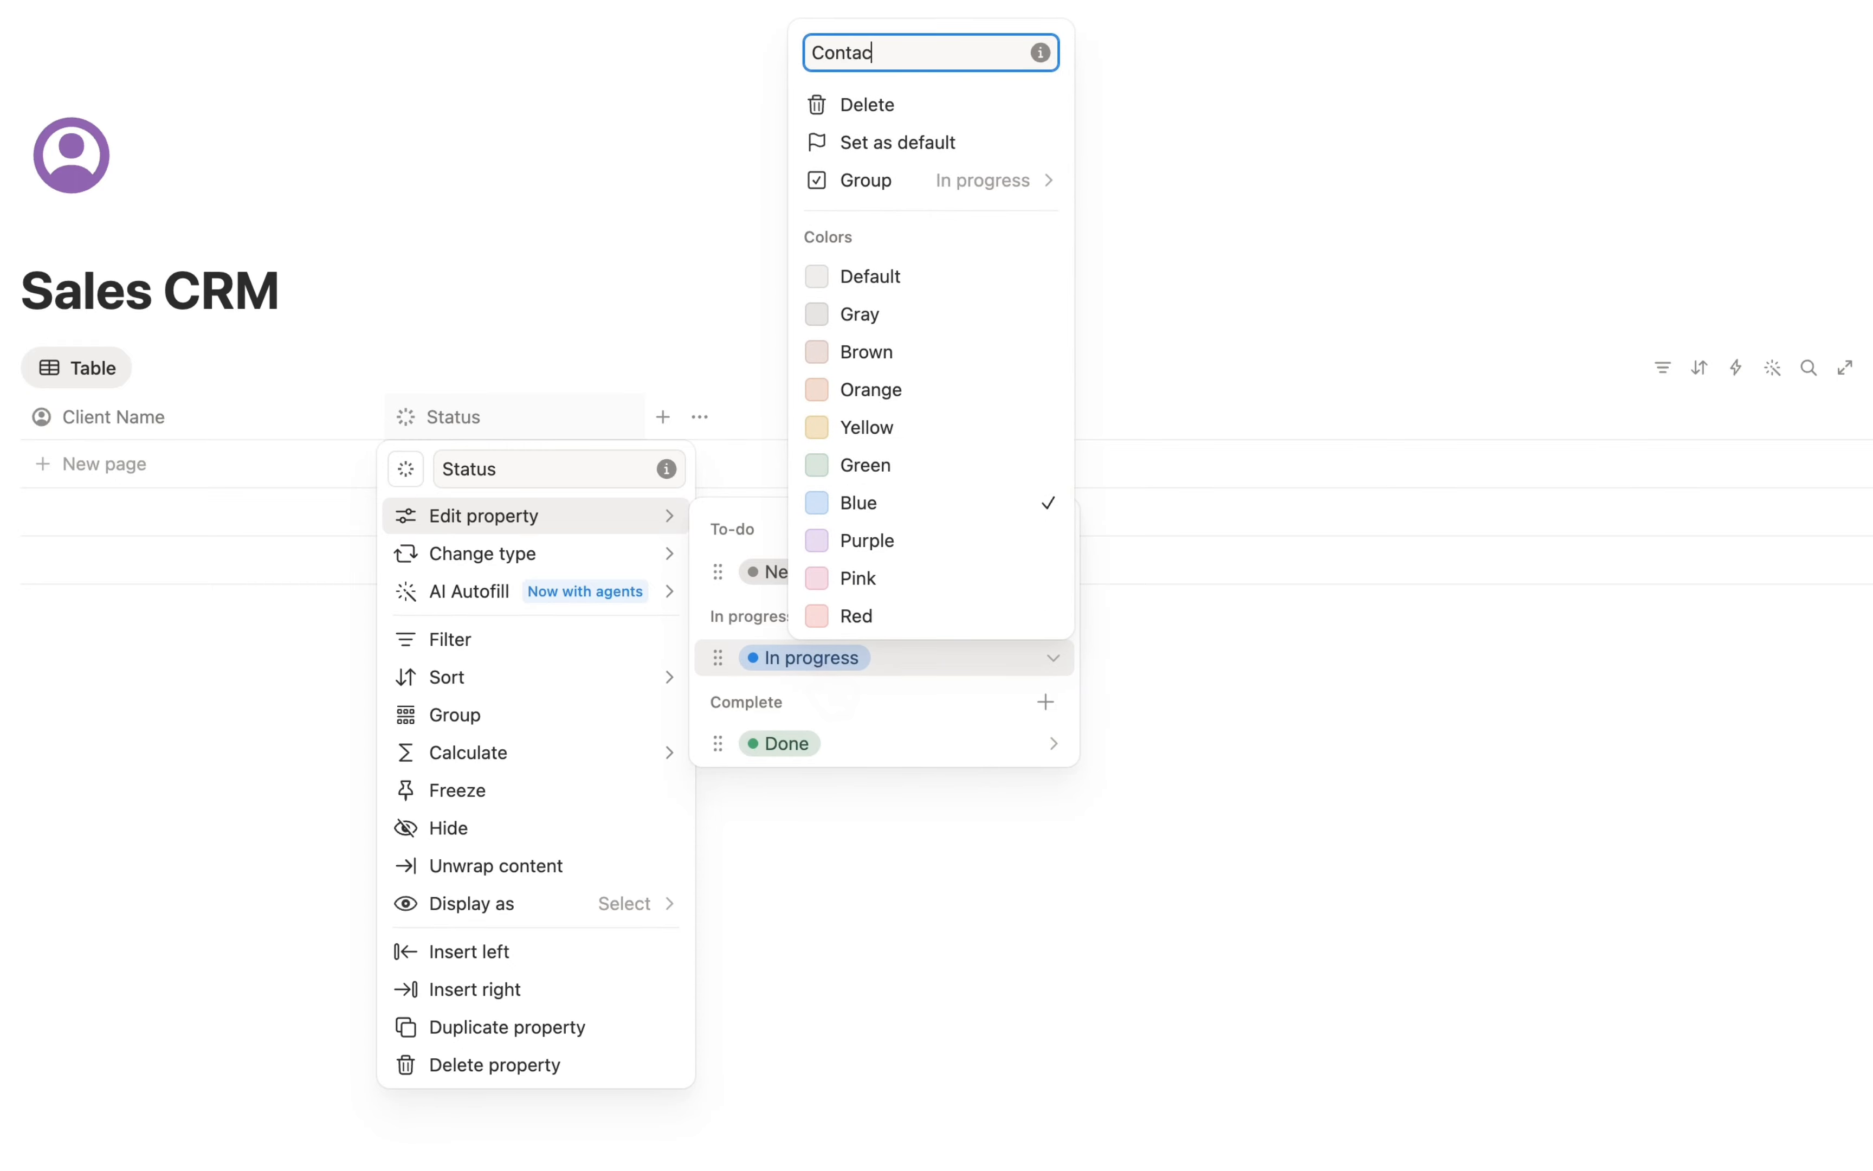
key("Return")
Add Discovery Call, Qualified, Proposal sent and Pending Payment as options in the Status property's In progress group.
left_click(1037, 618)
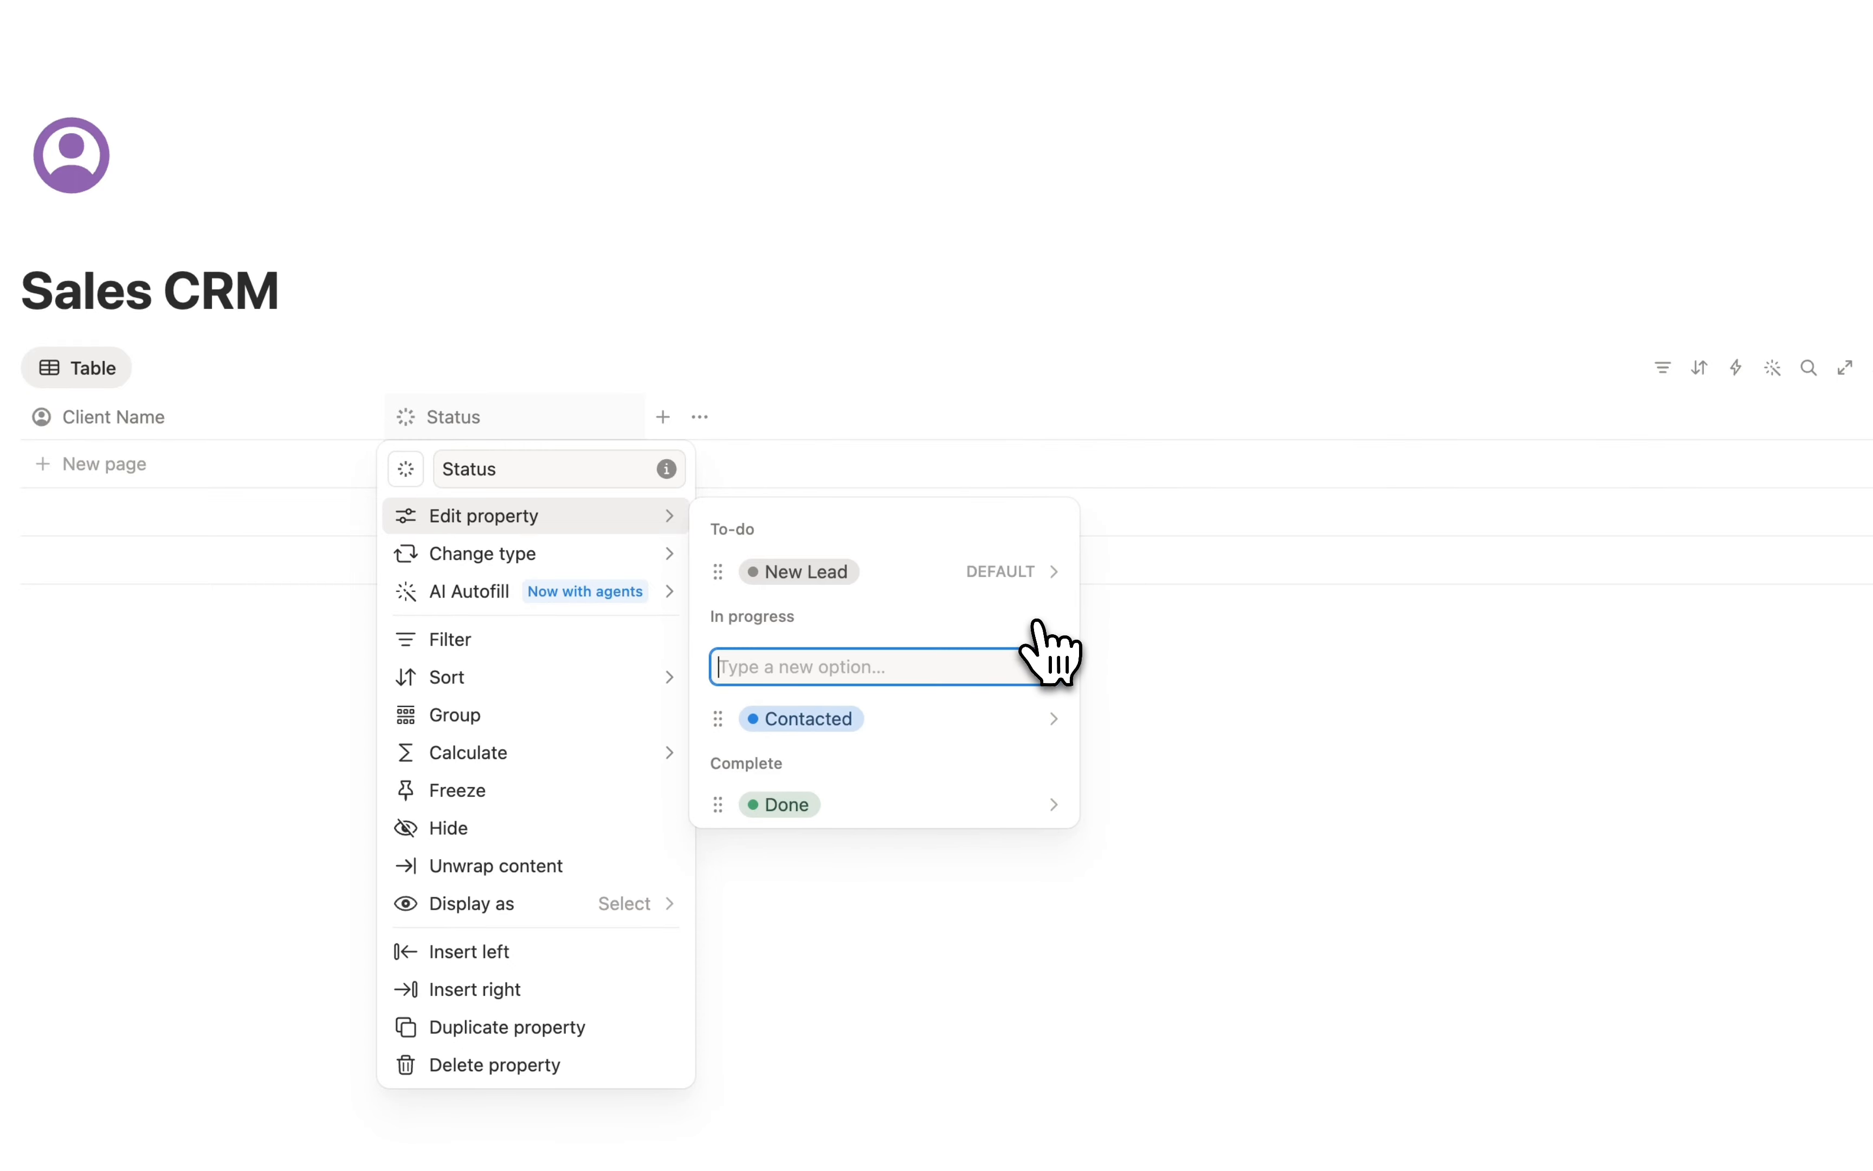
type("Discovery Call")
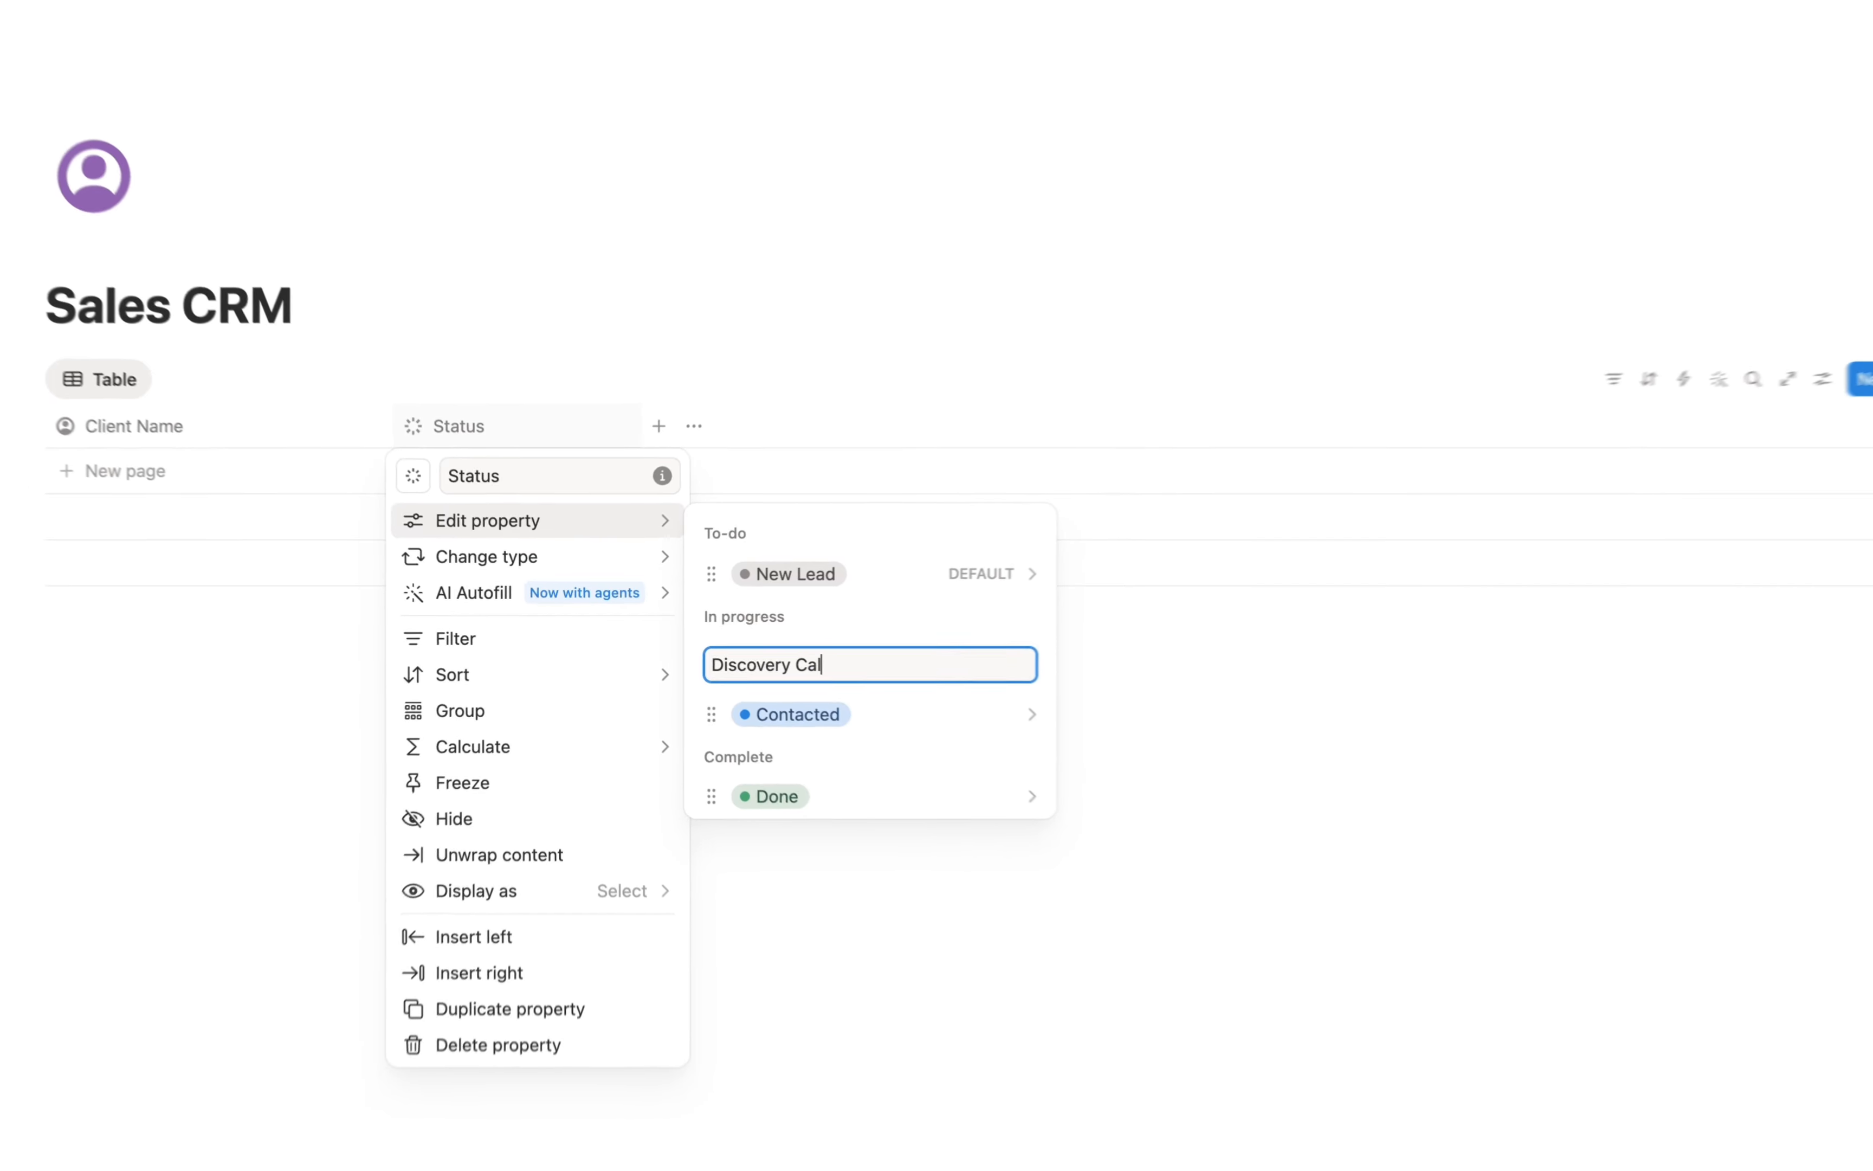
key("Return")
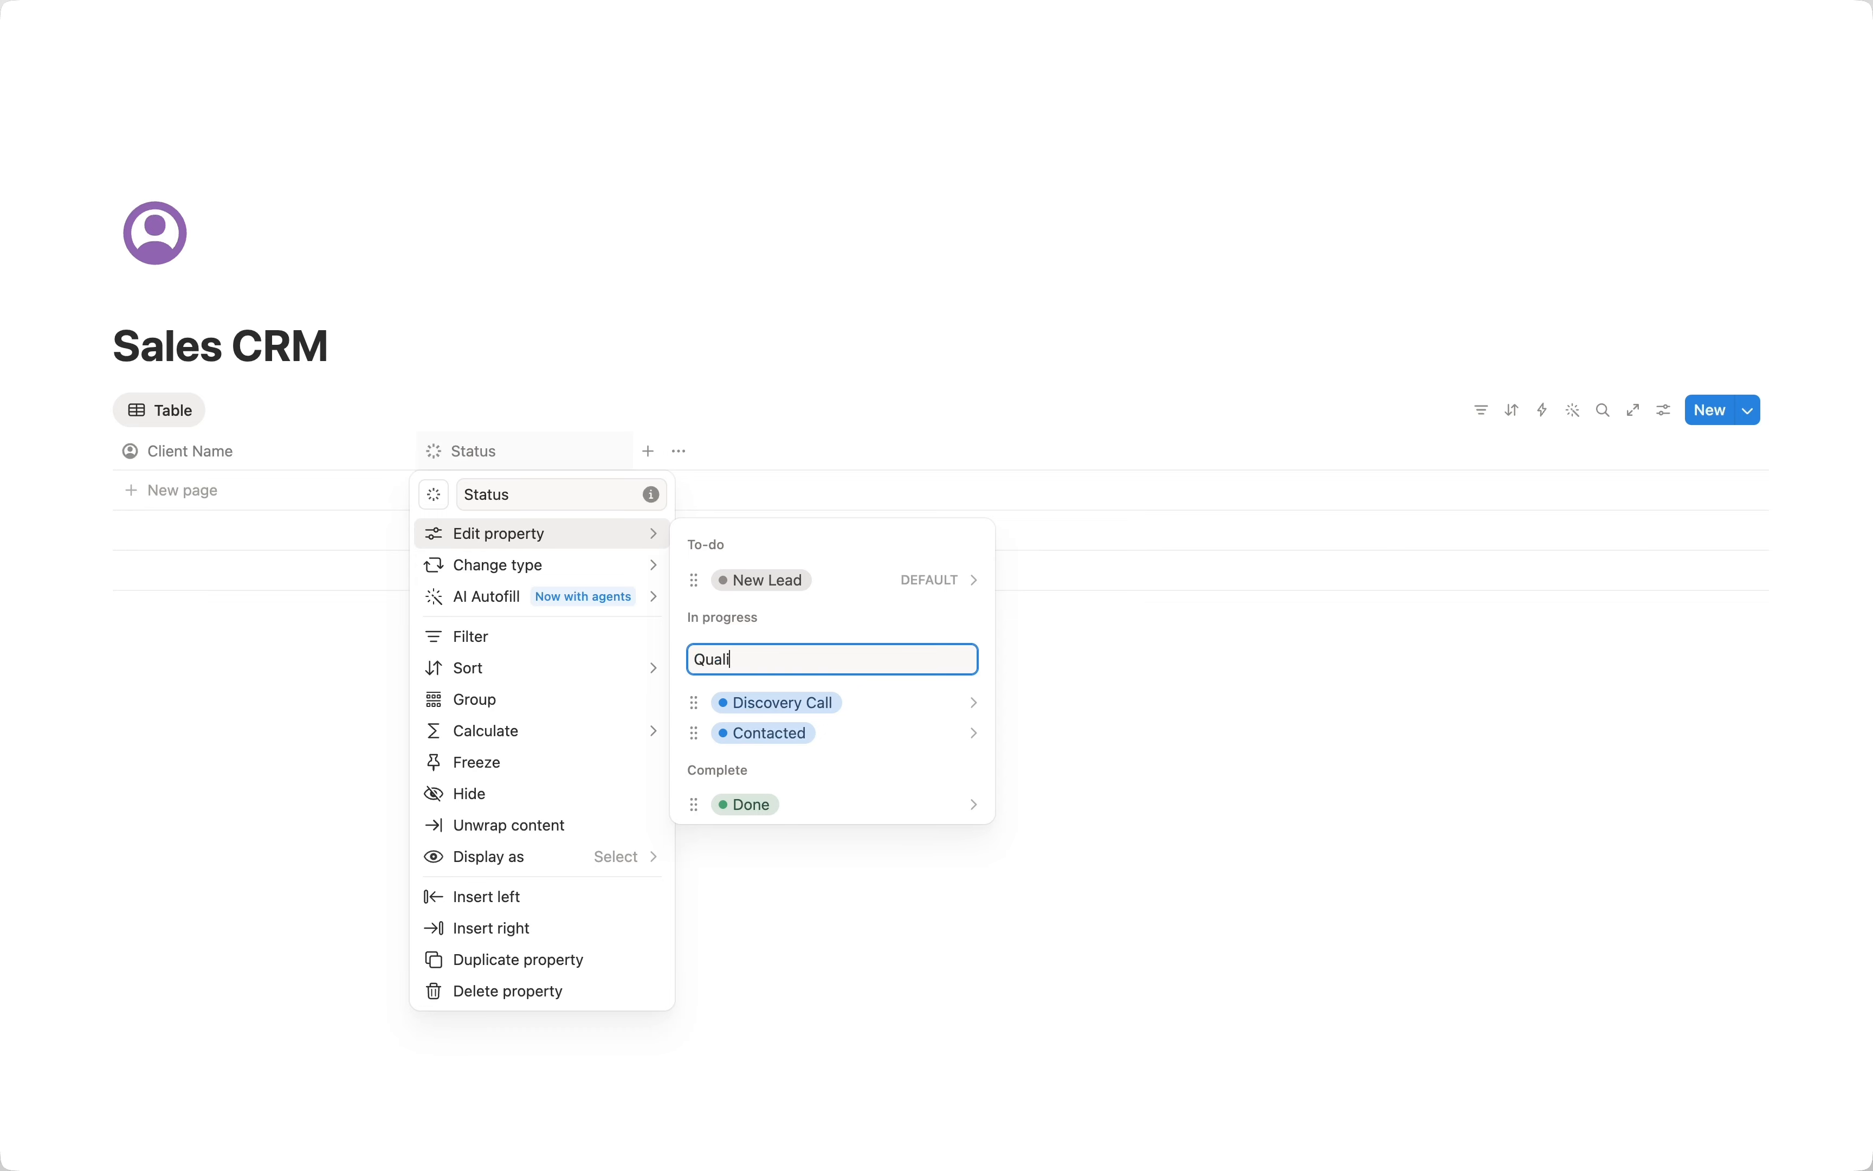
key("Return")
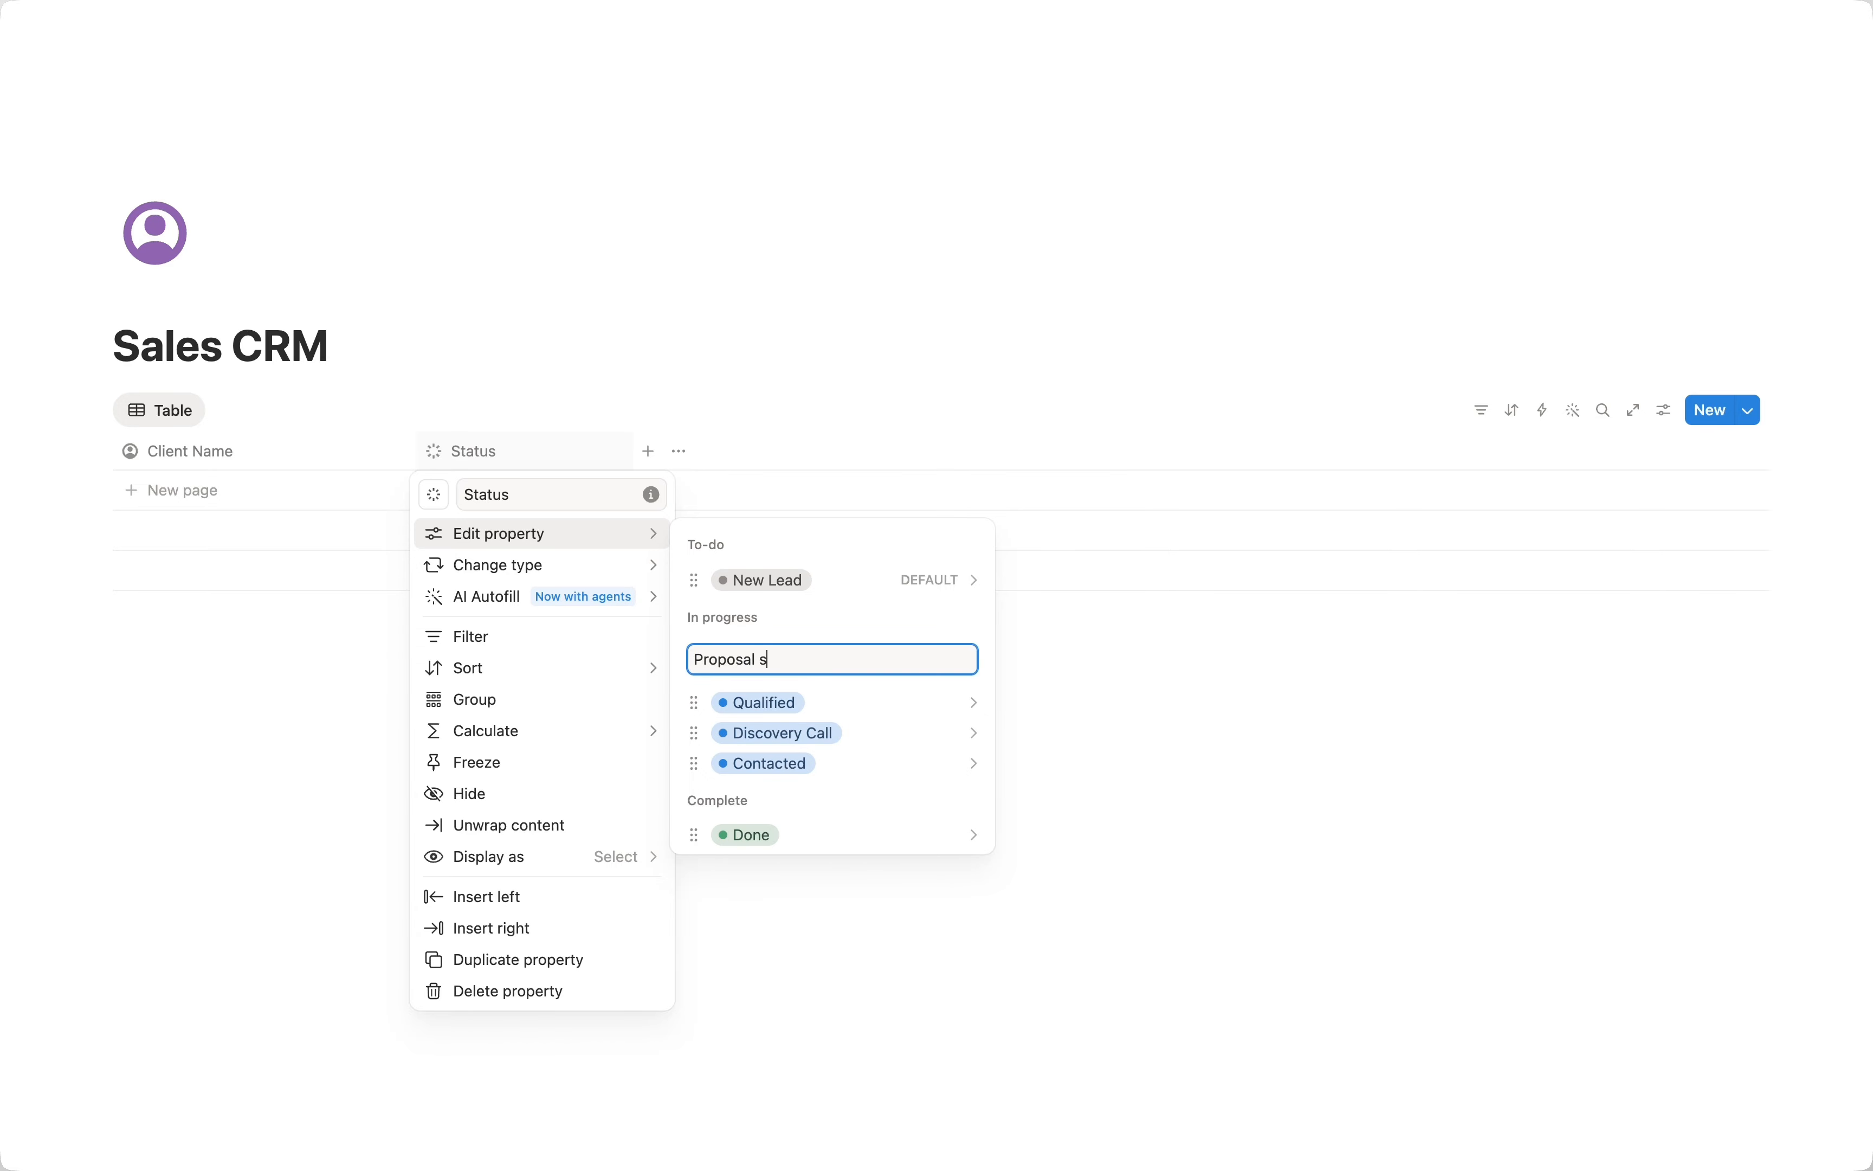
type("Proposal sent")
key("Return")
type("Pe")
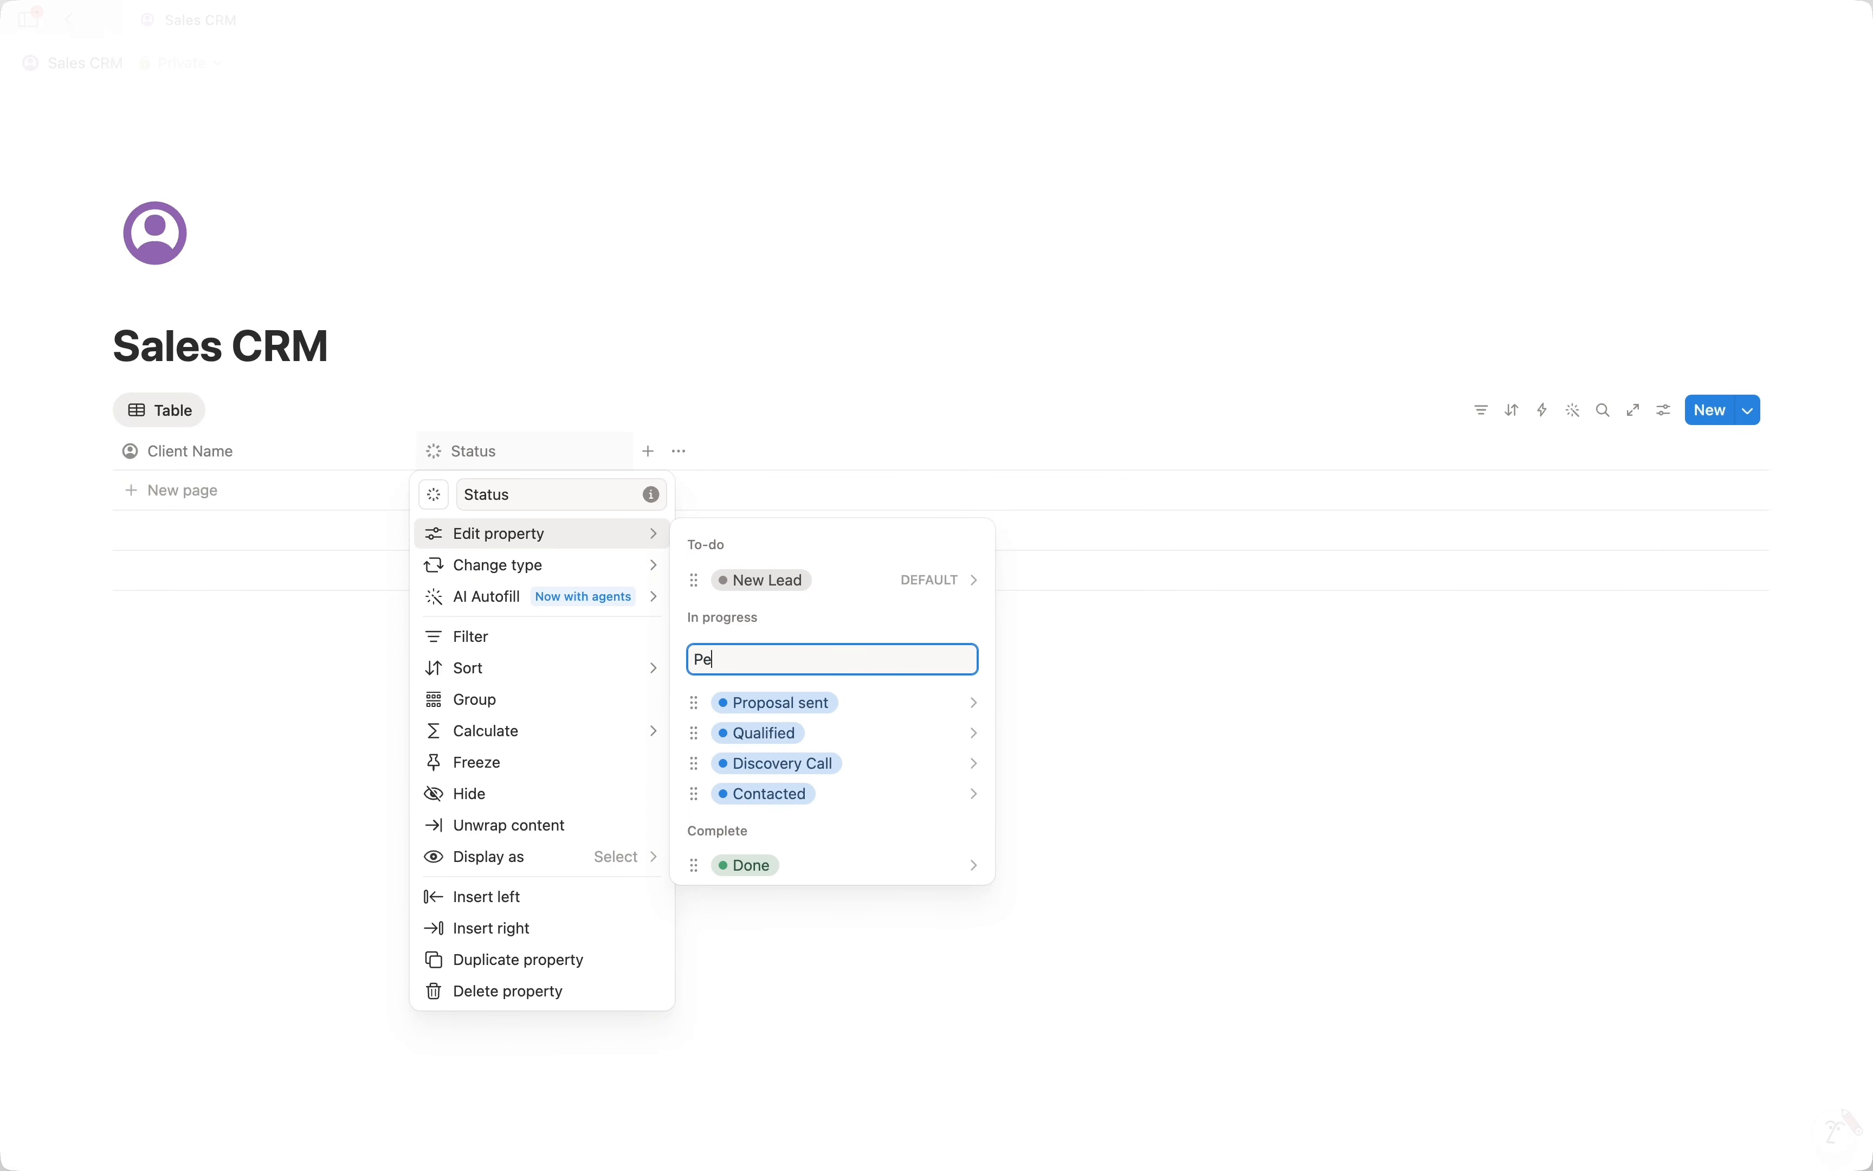
type("nding Payment")
key("Return")
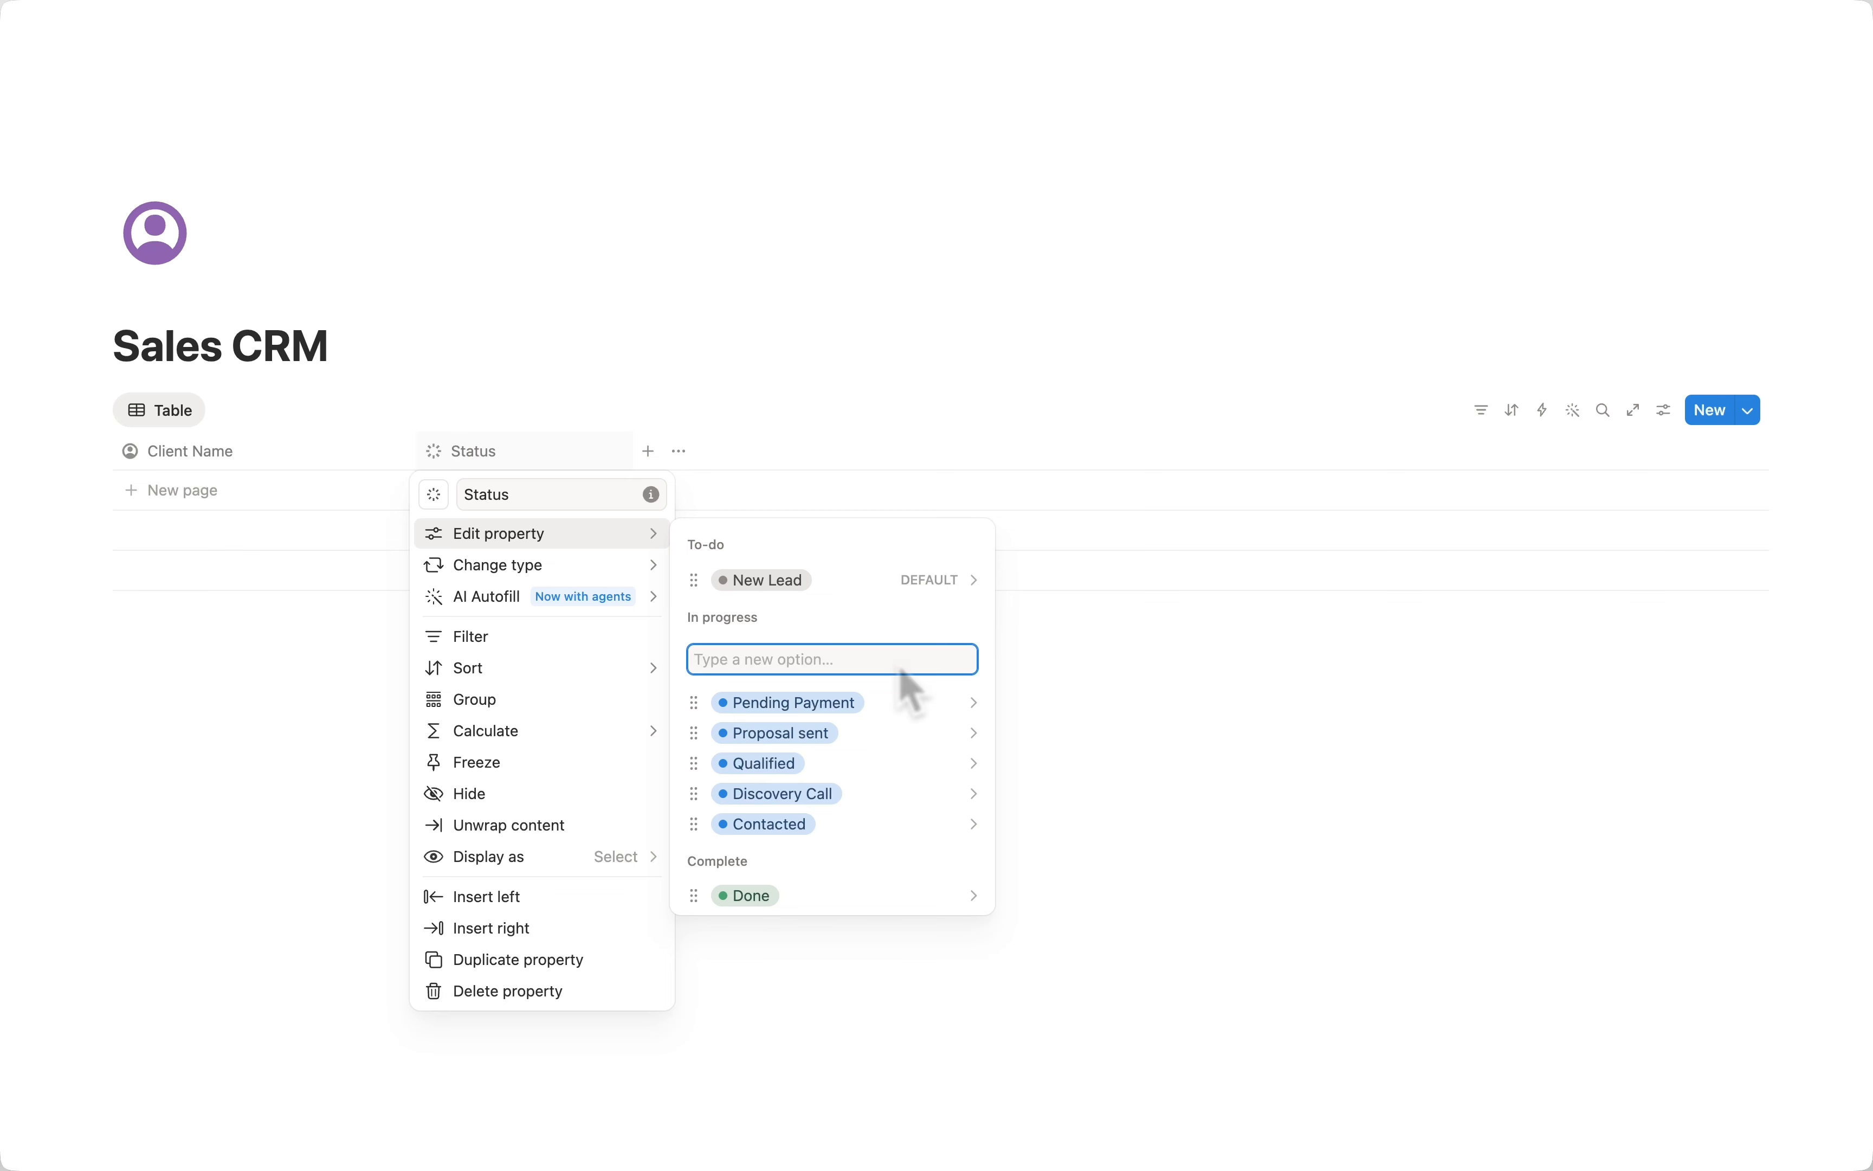
Capitalize the second word of the Proposal sent option so it reads Proposal Sent.
left_click(839, 705)
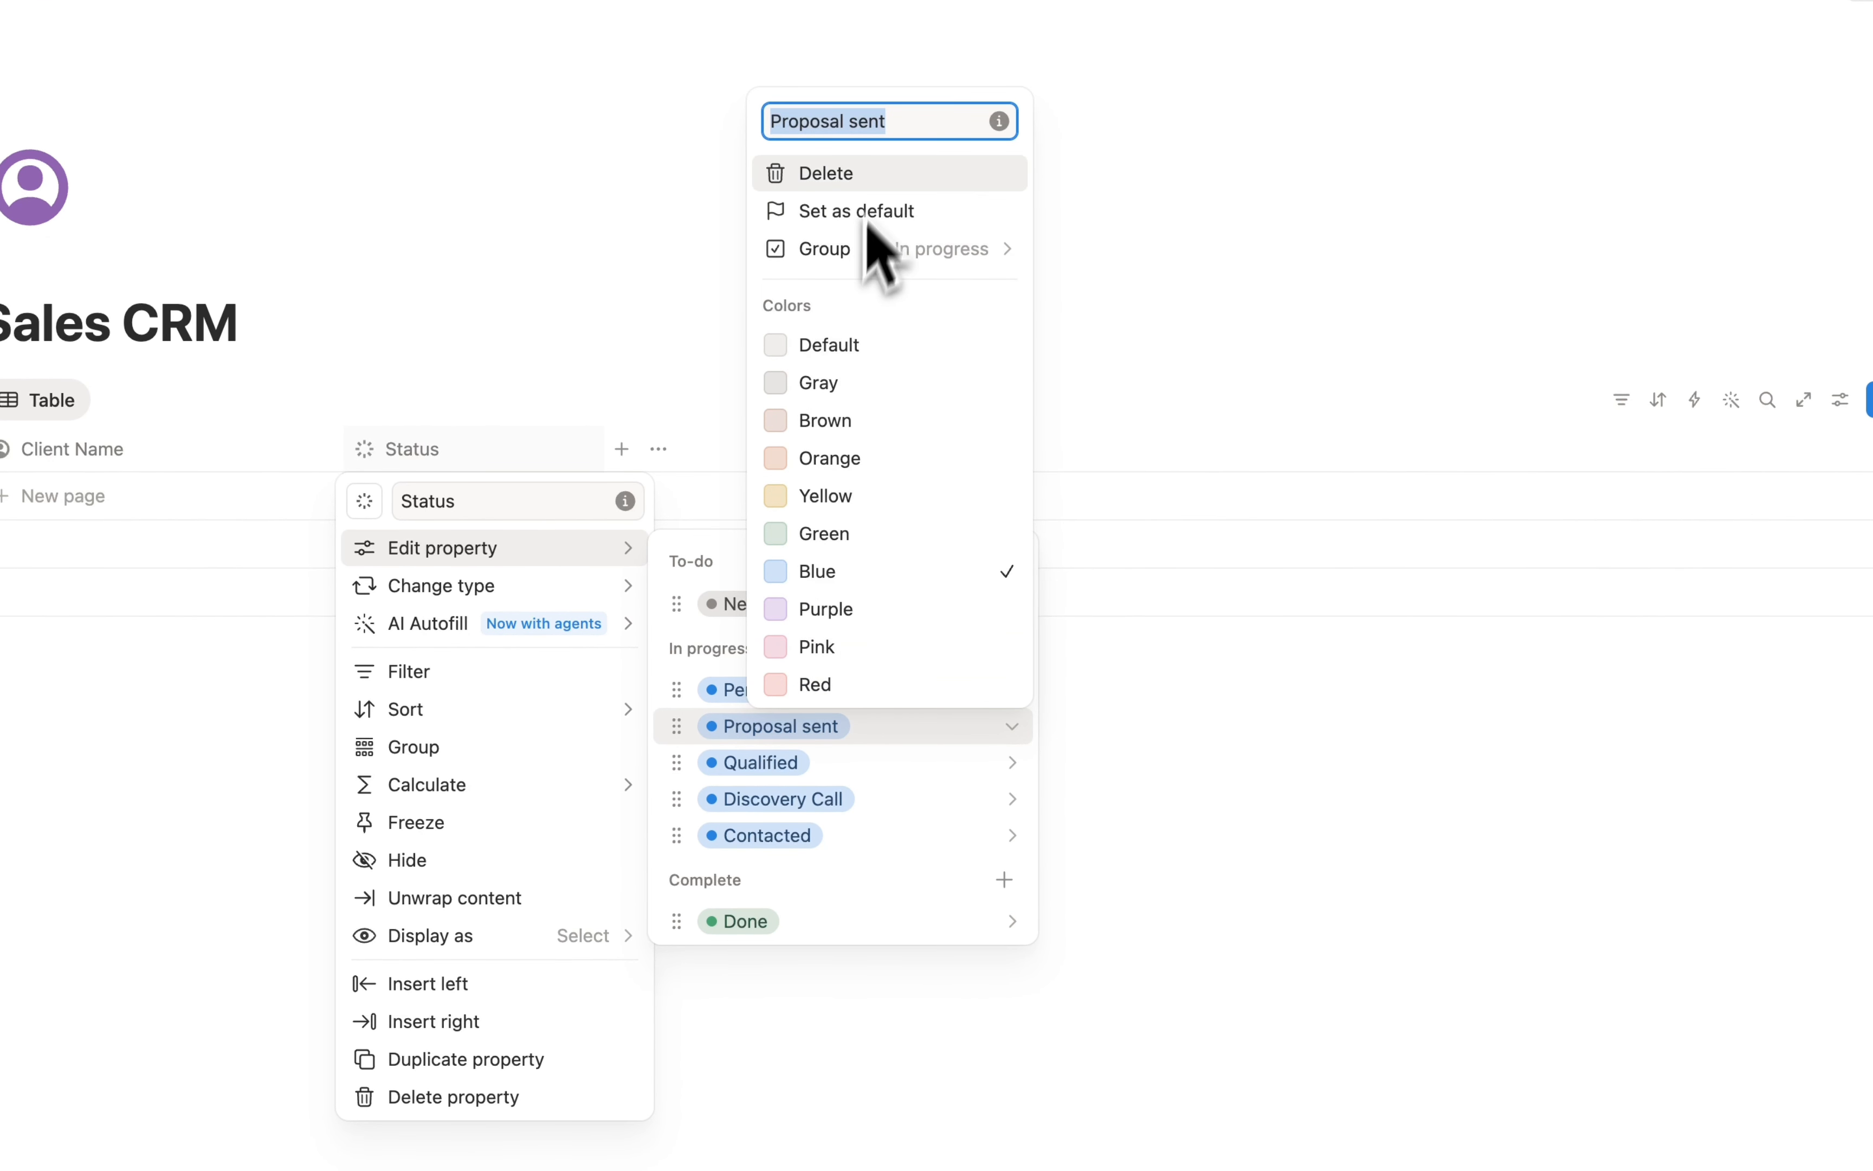
left_click(857, 124)
key("BackSpace")
type("S")
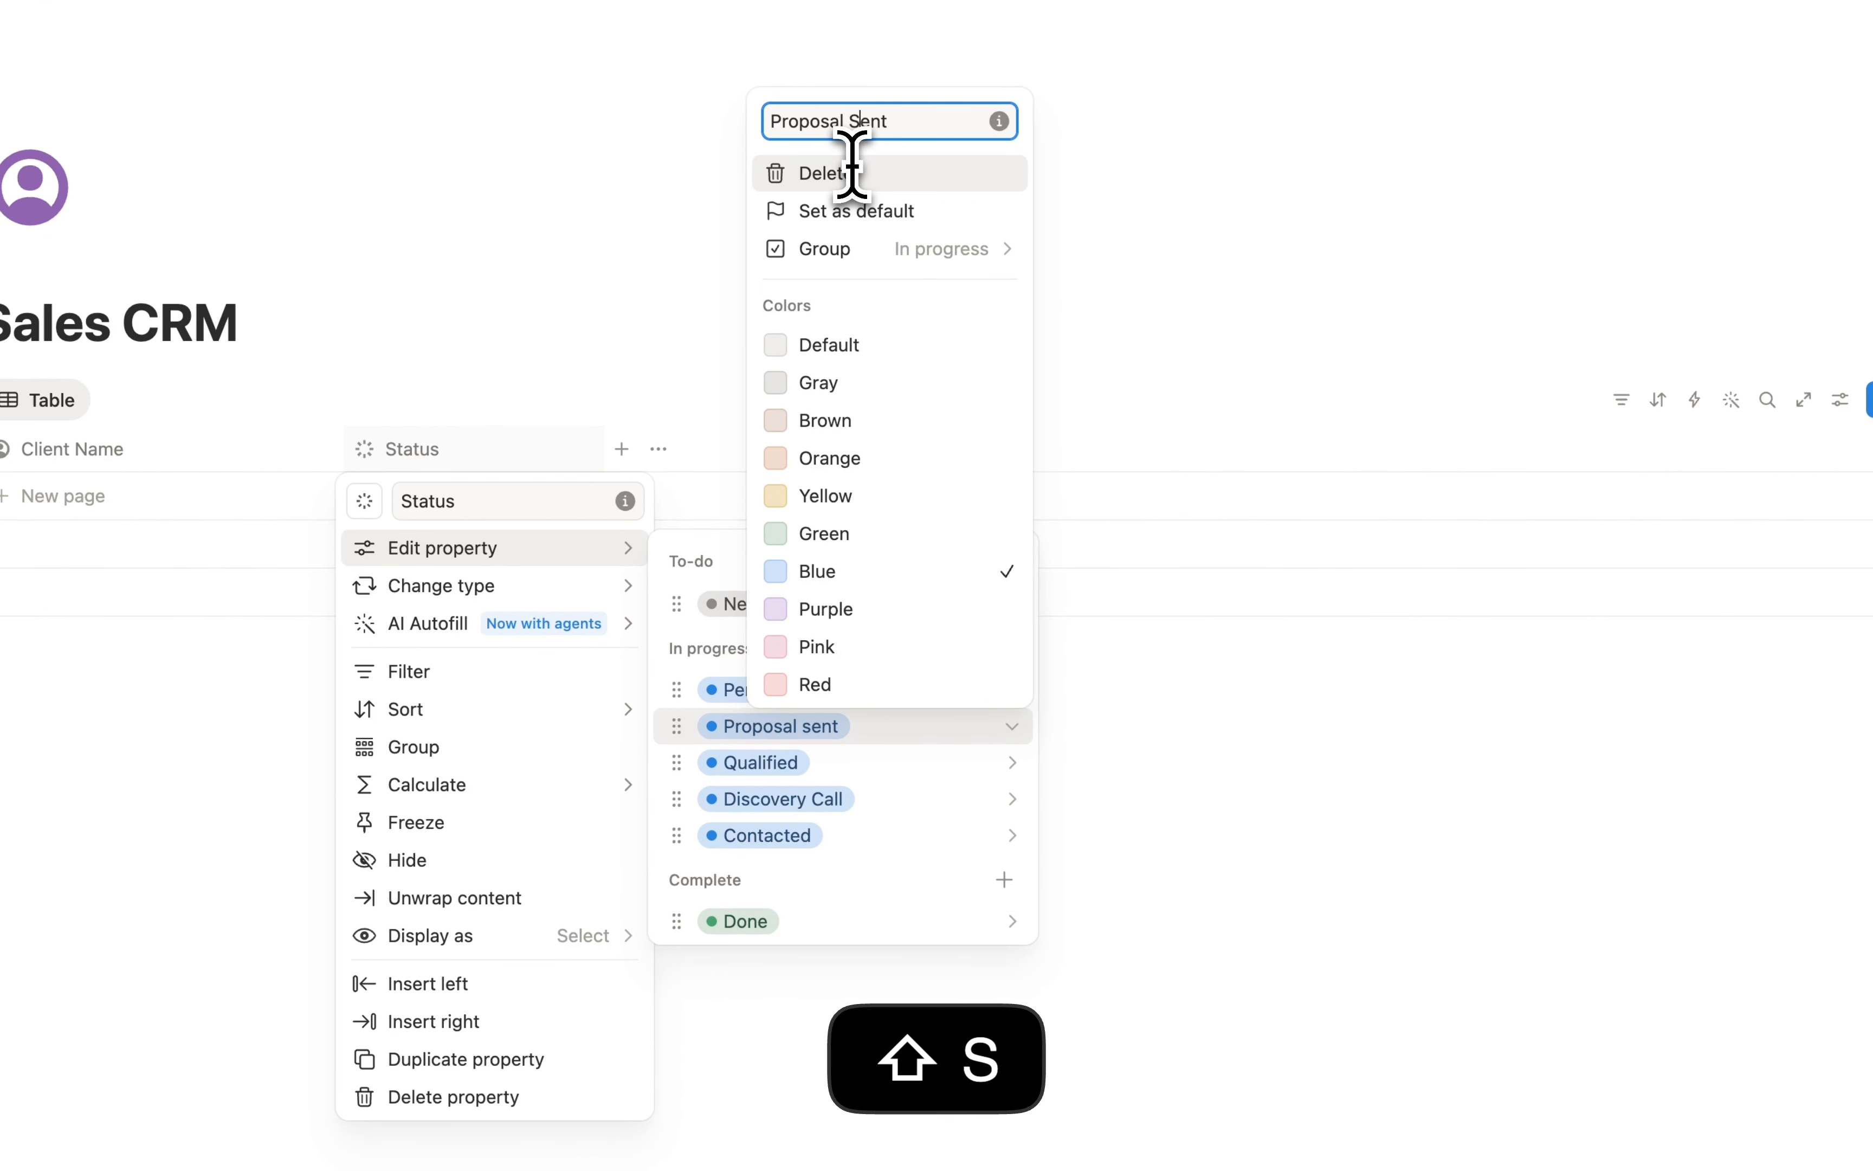
left_click(774, 697)
Rename the Status property's Done option to Closed - Won.
left_click(743, 922)
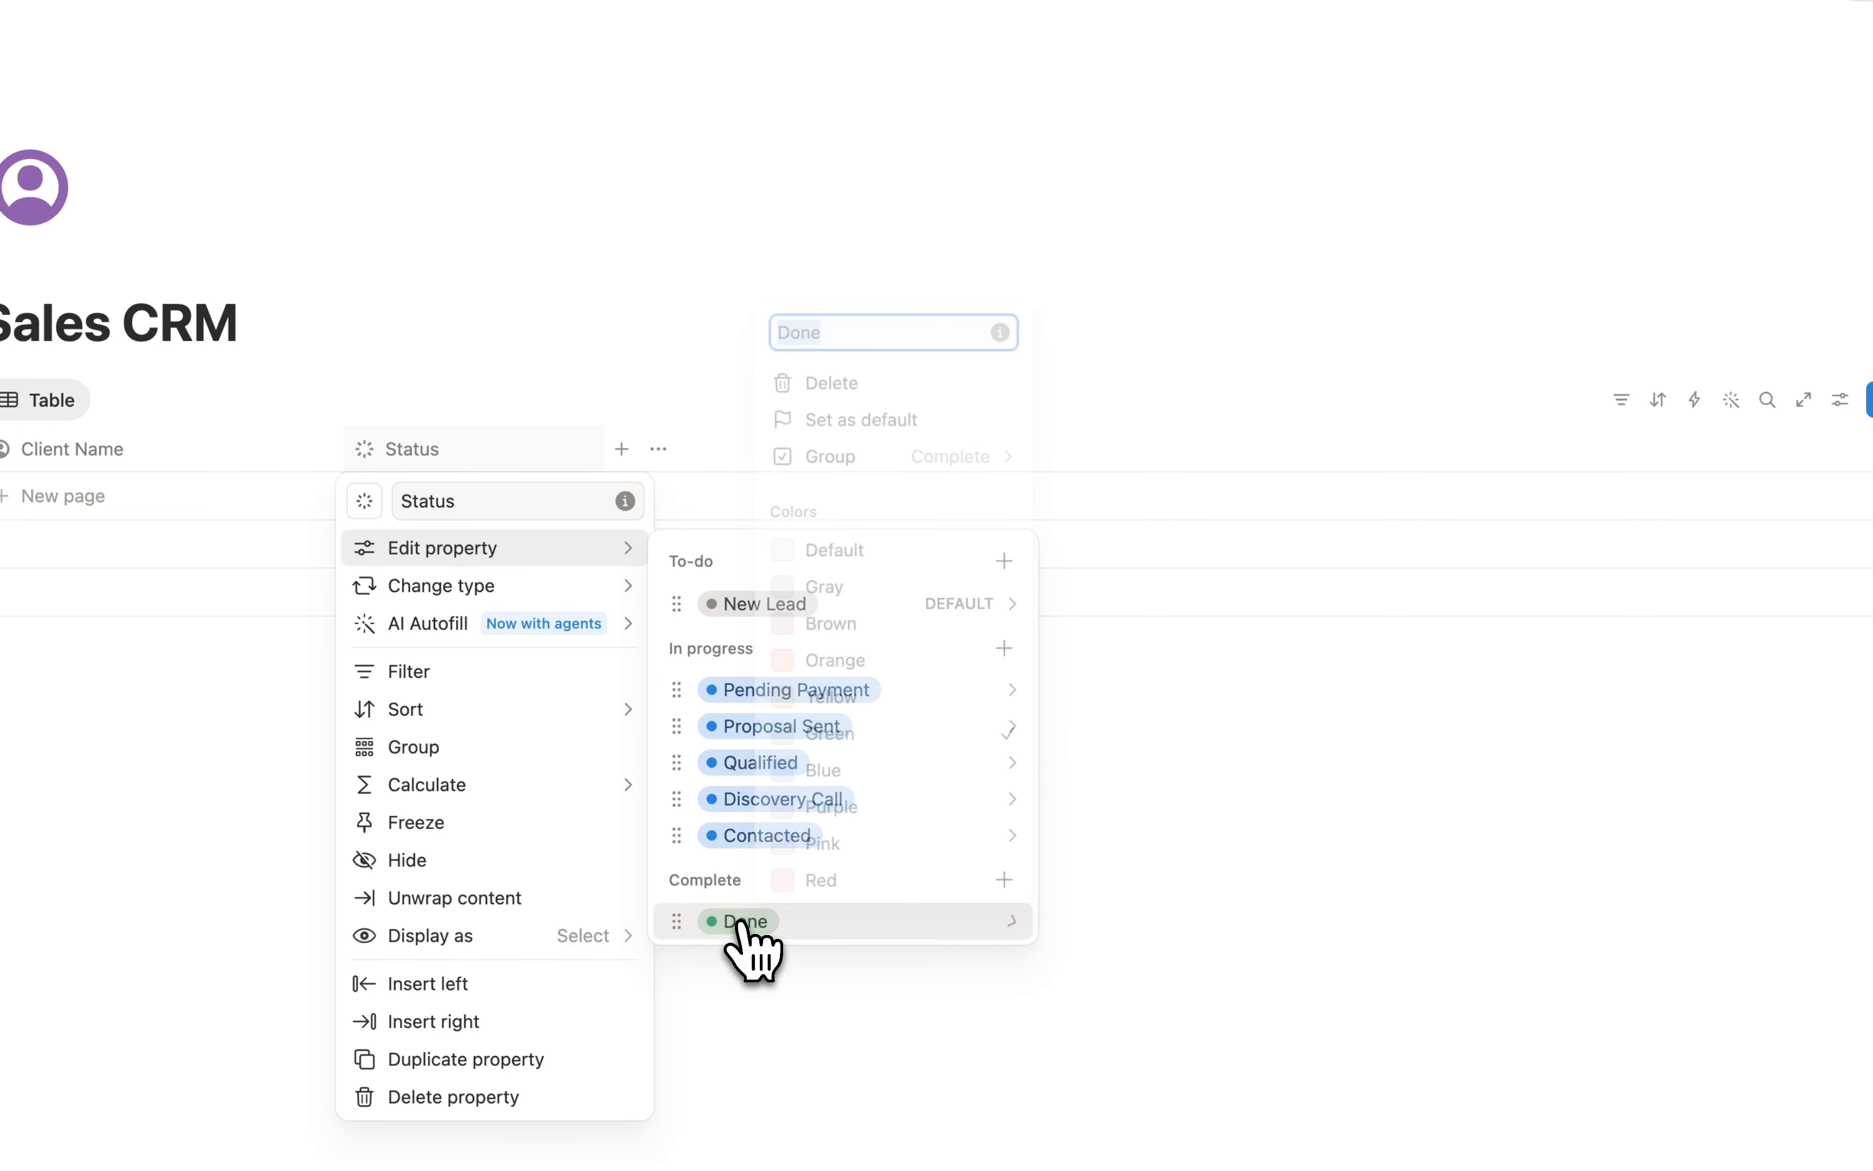
type("Closed - W")
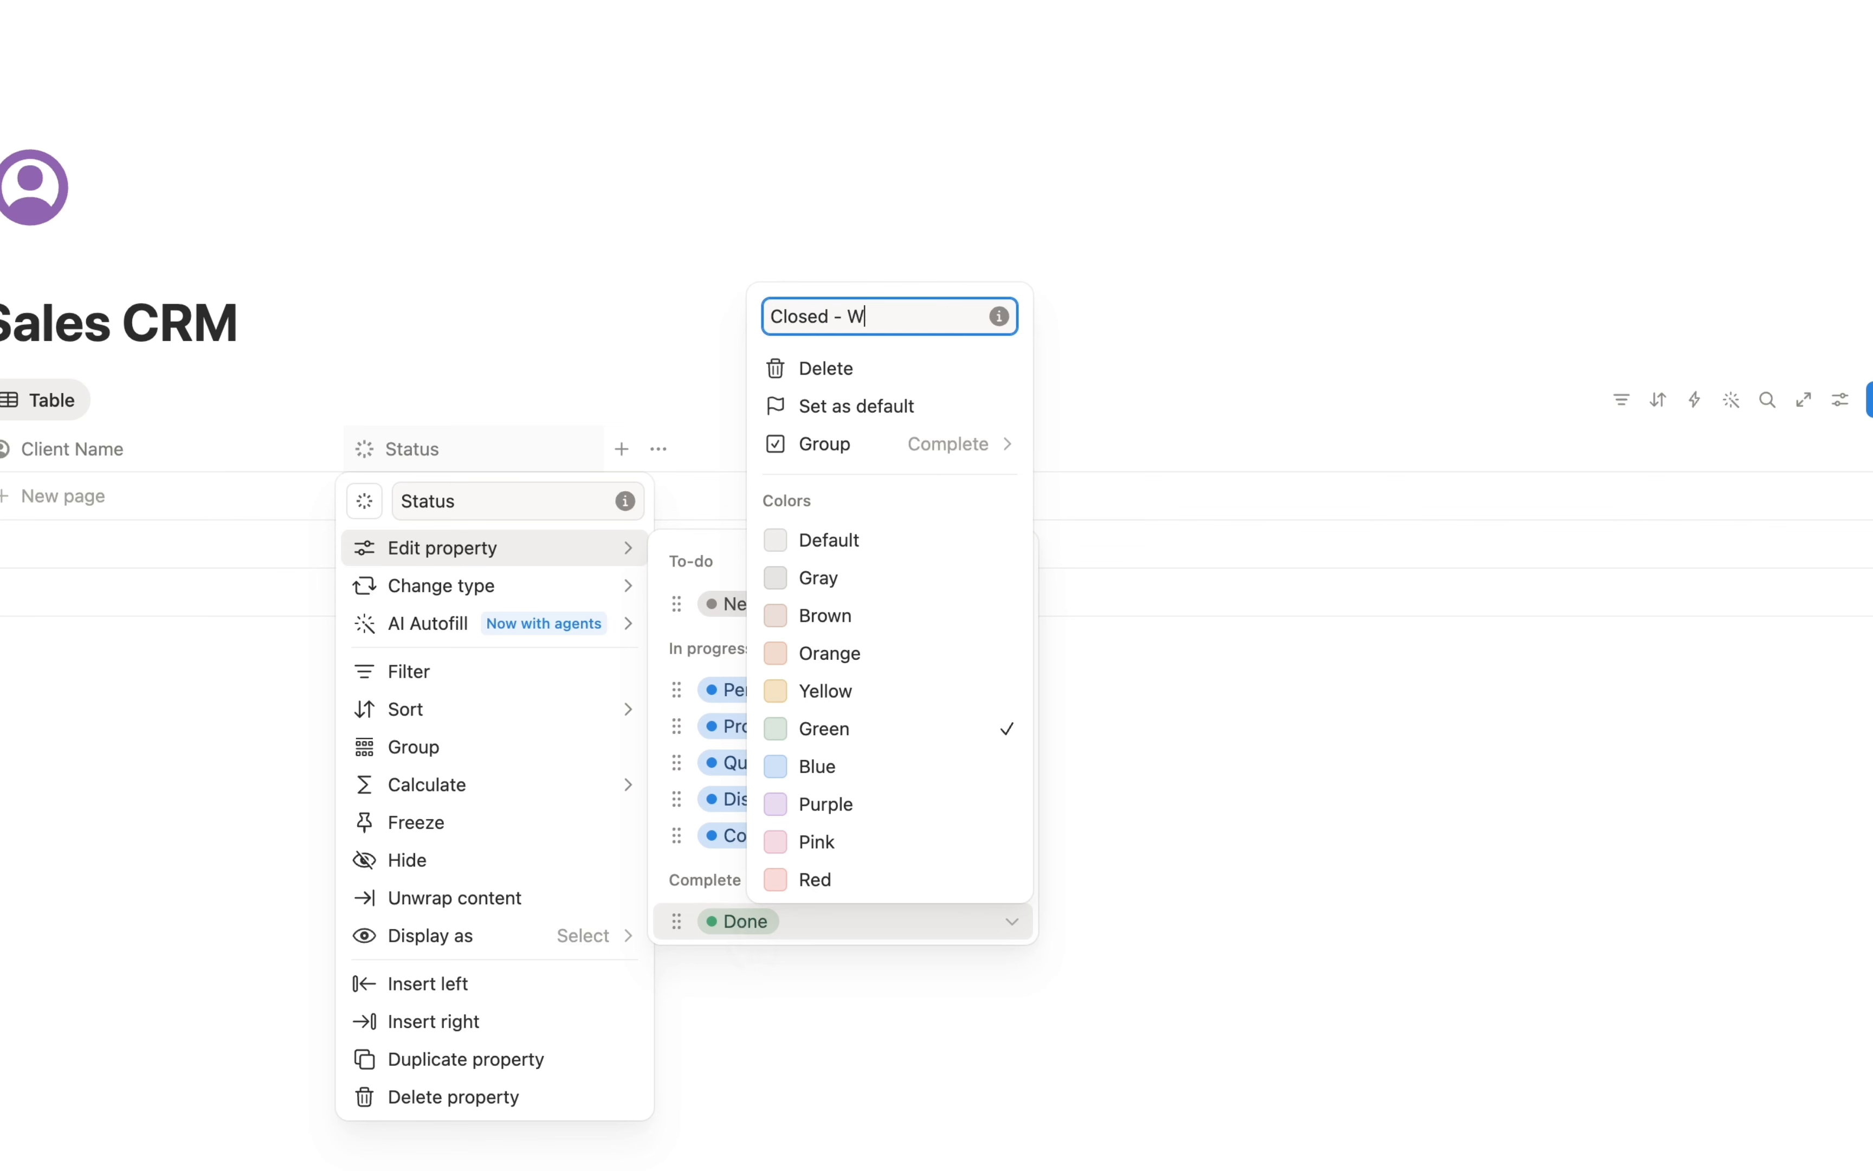
type("on")
key("Return")
Add a red Closed = Lost option below Closed - Won and reorder the In progress options from Contacted down to Pending Payment.
left_click(1012, 880)
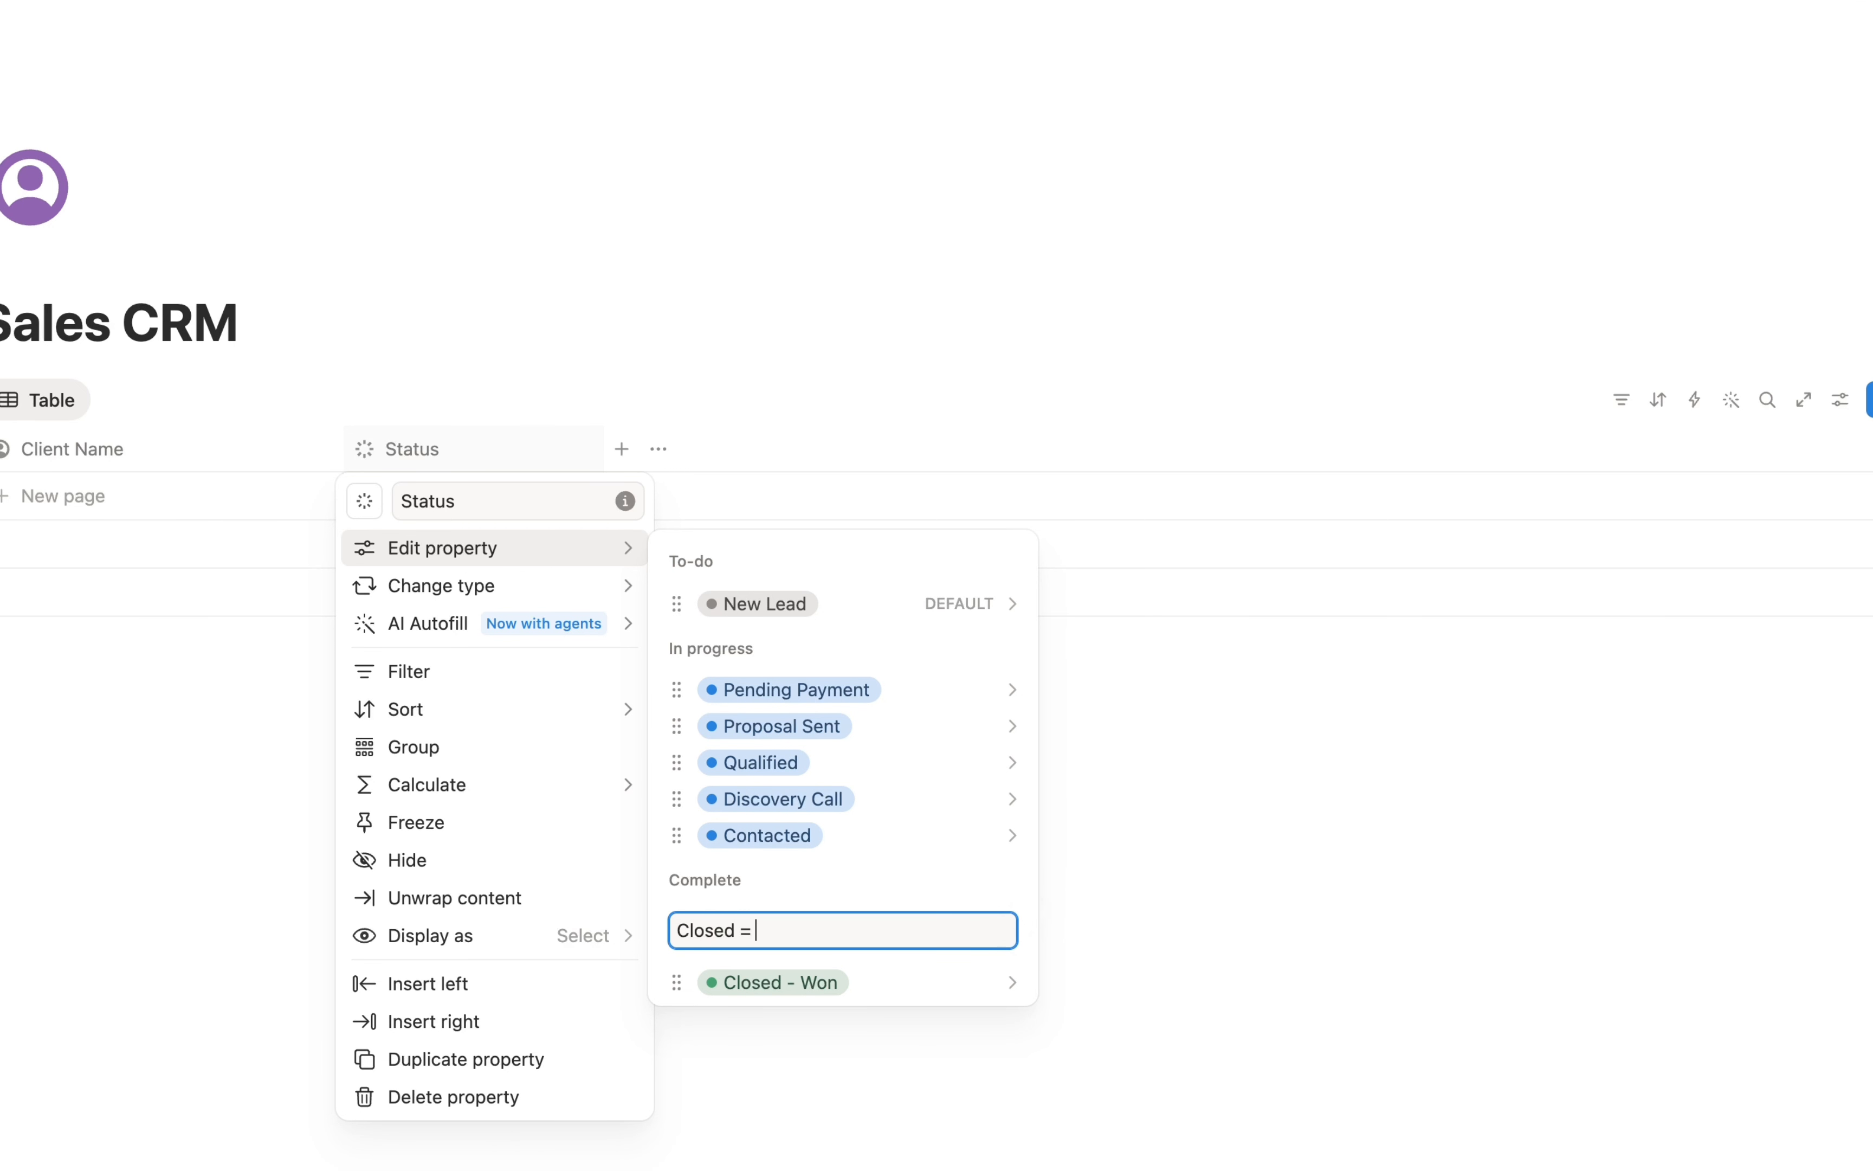
type("Closed = Lost")
key("Return")
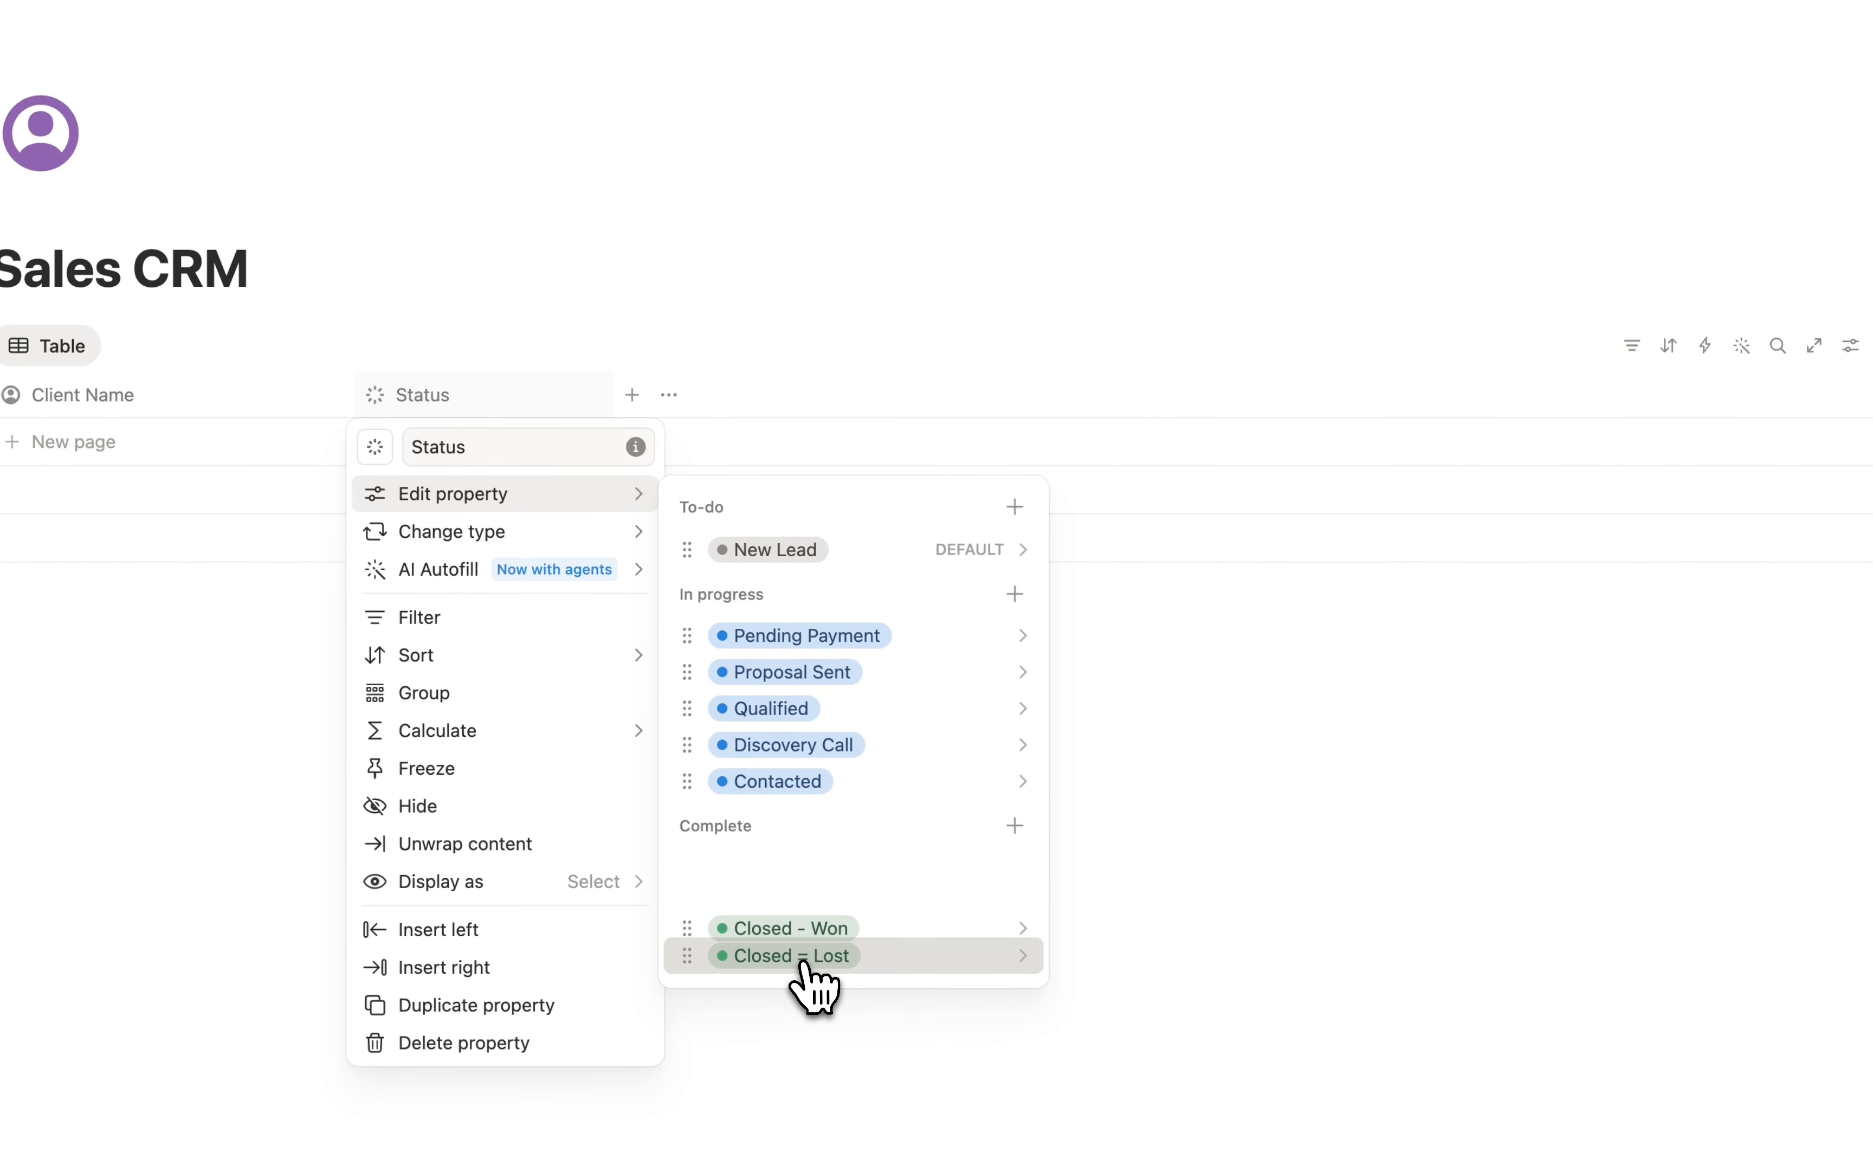
left_click(848, 906)
left_click(834, 867)
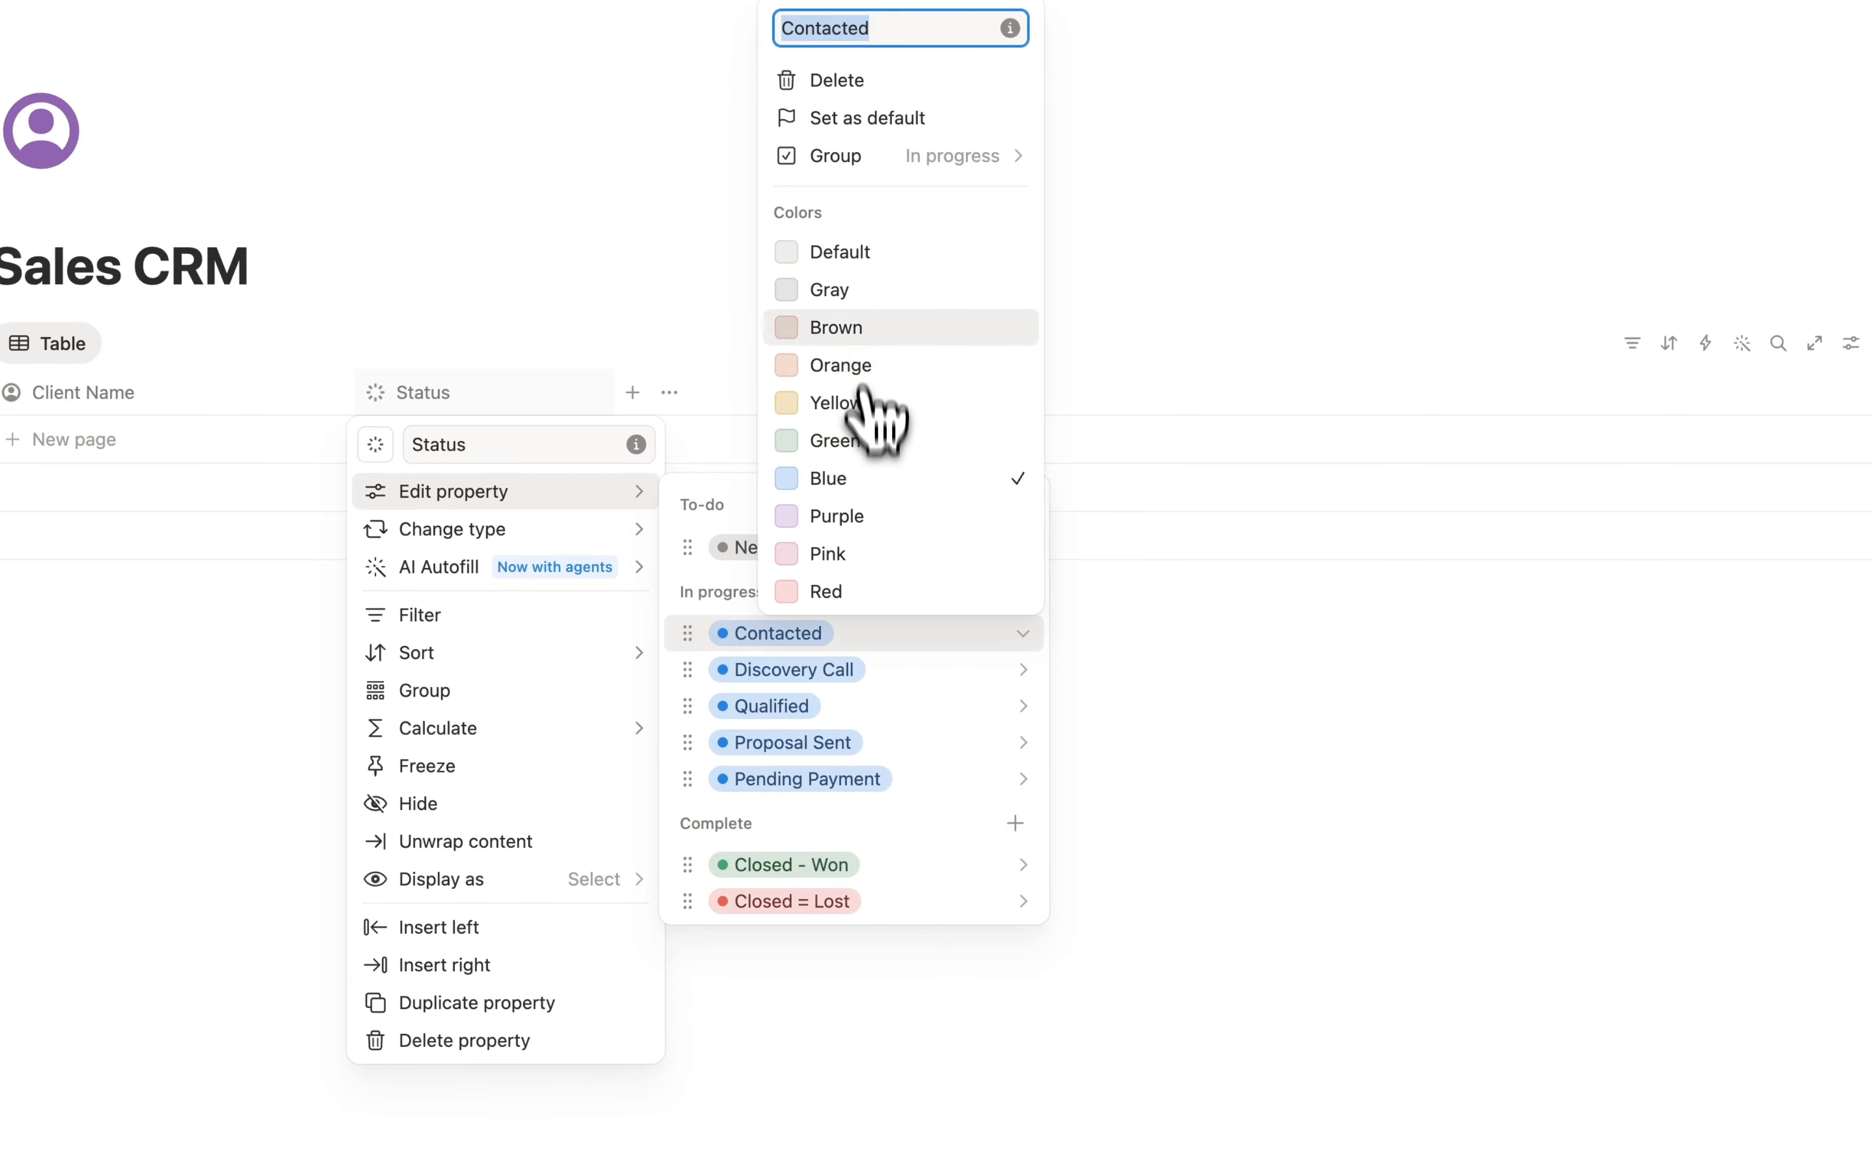
Color the Status options: Contacted brown, Qualified purple, Proposal Sent yellow and Pending Payment pink.
left_click(859, 324)
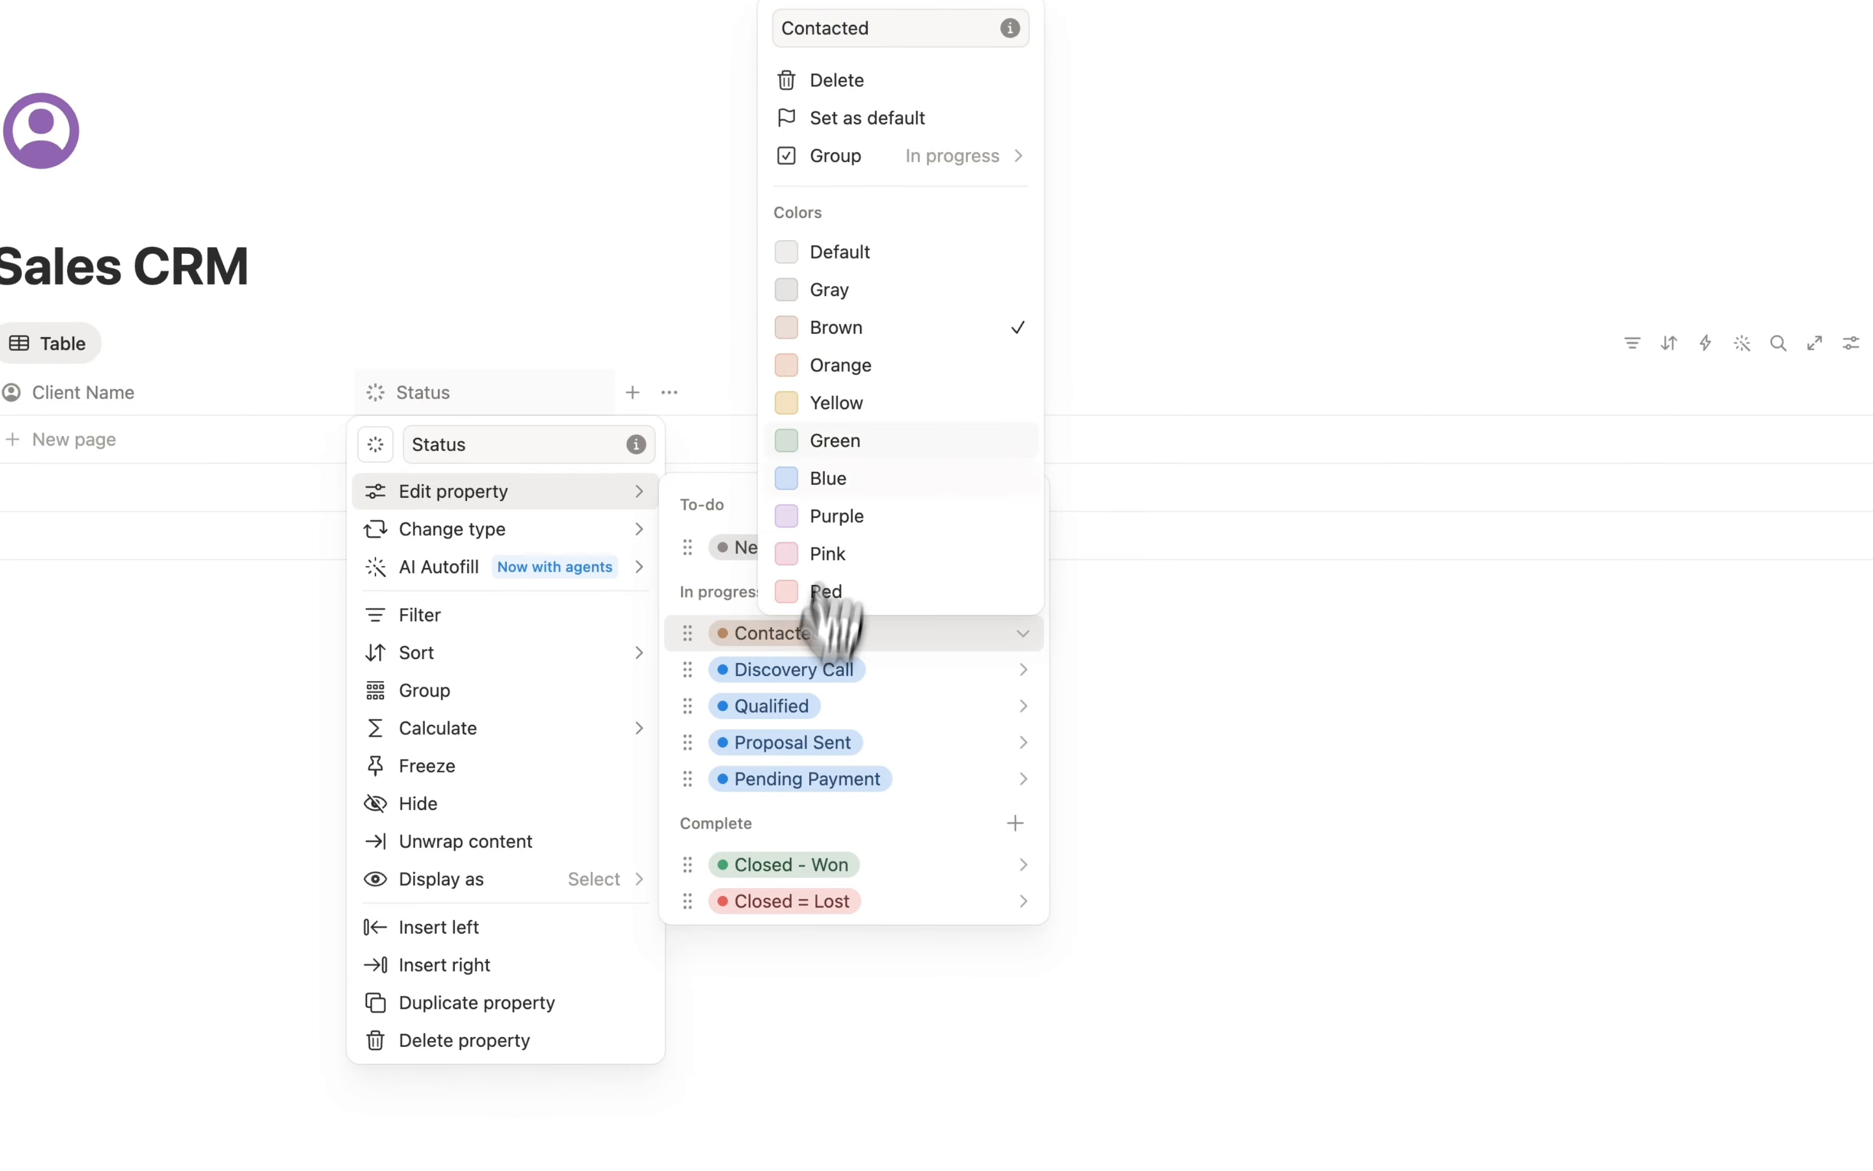
left_click(920, 706)
left_click(921, 707)
left_click(828, 592)
left_click(848, 739)
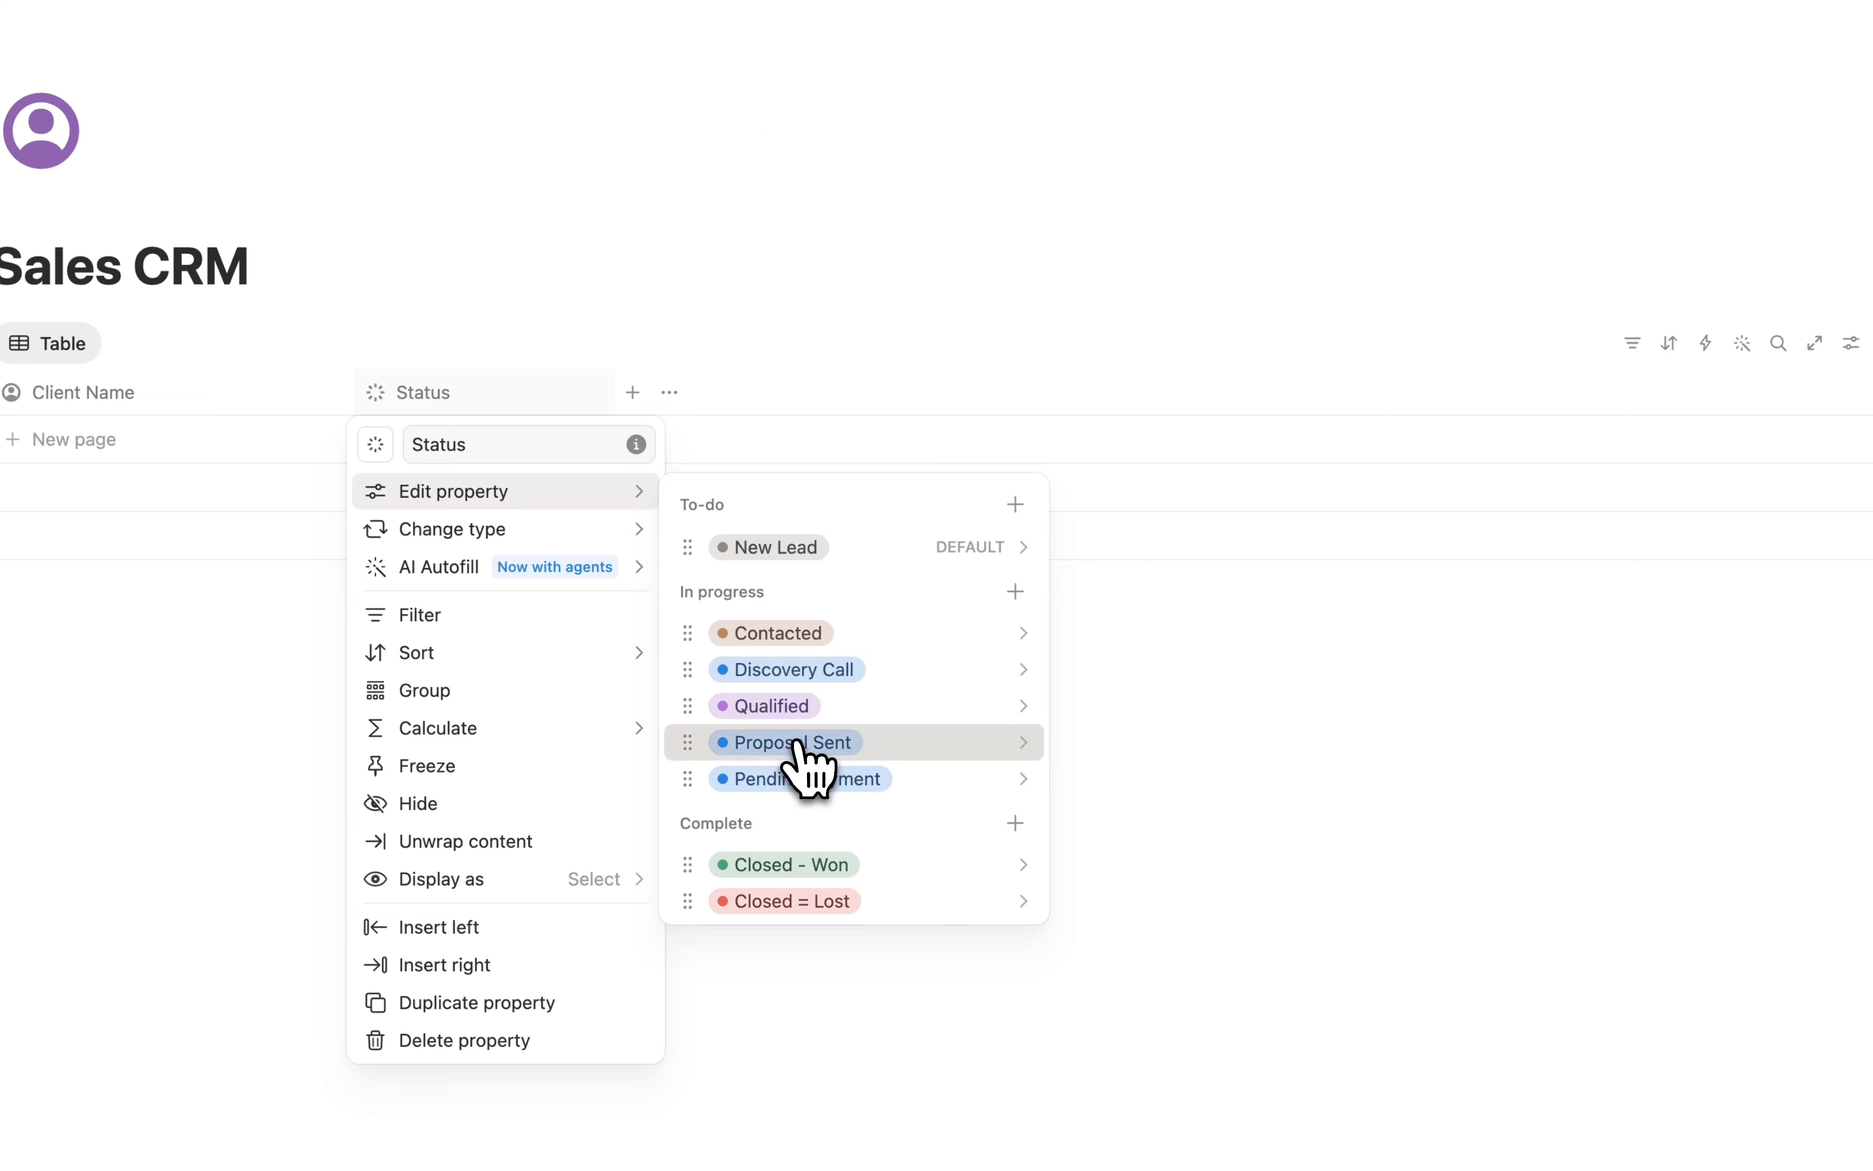
left_click(801, 743)
left_click(842, 526)
left_click(778, 780)
left_click(777, 780)
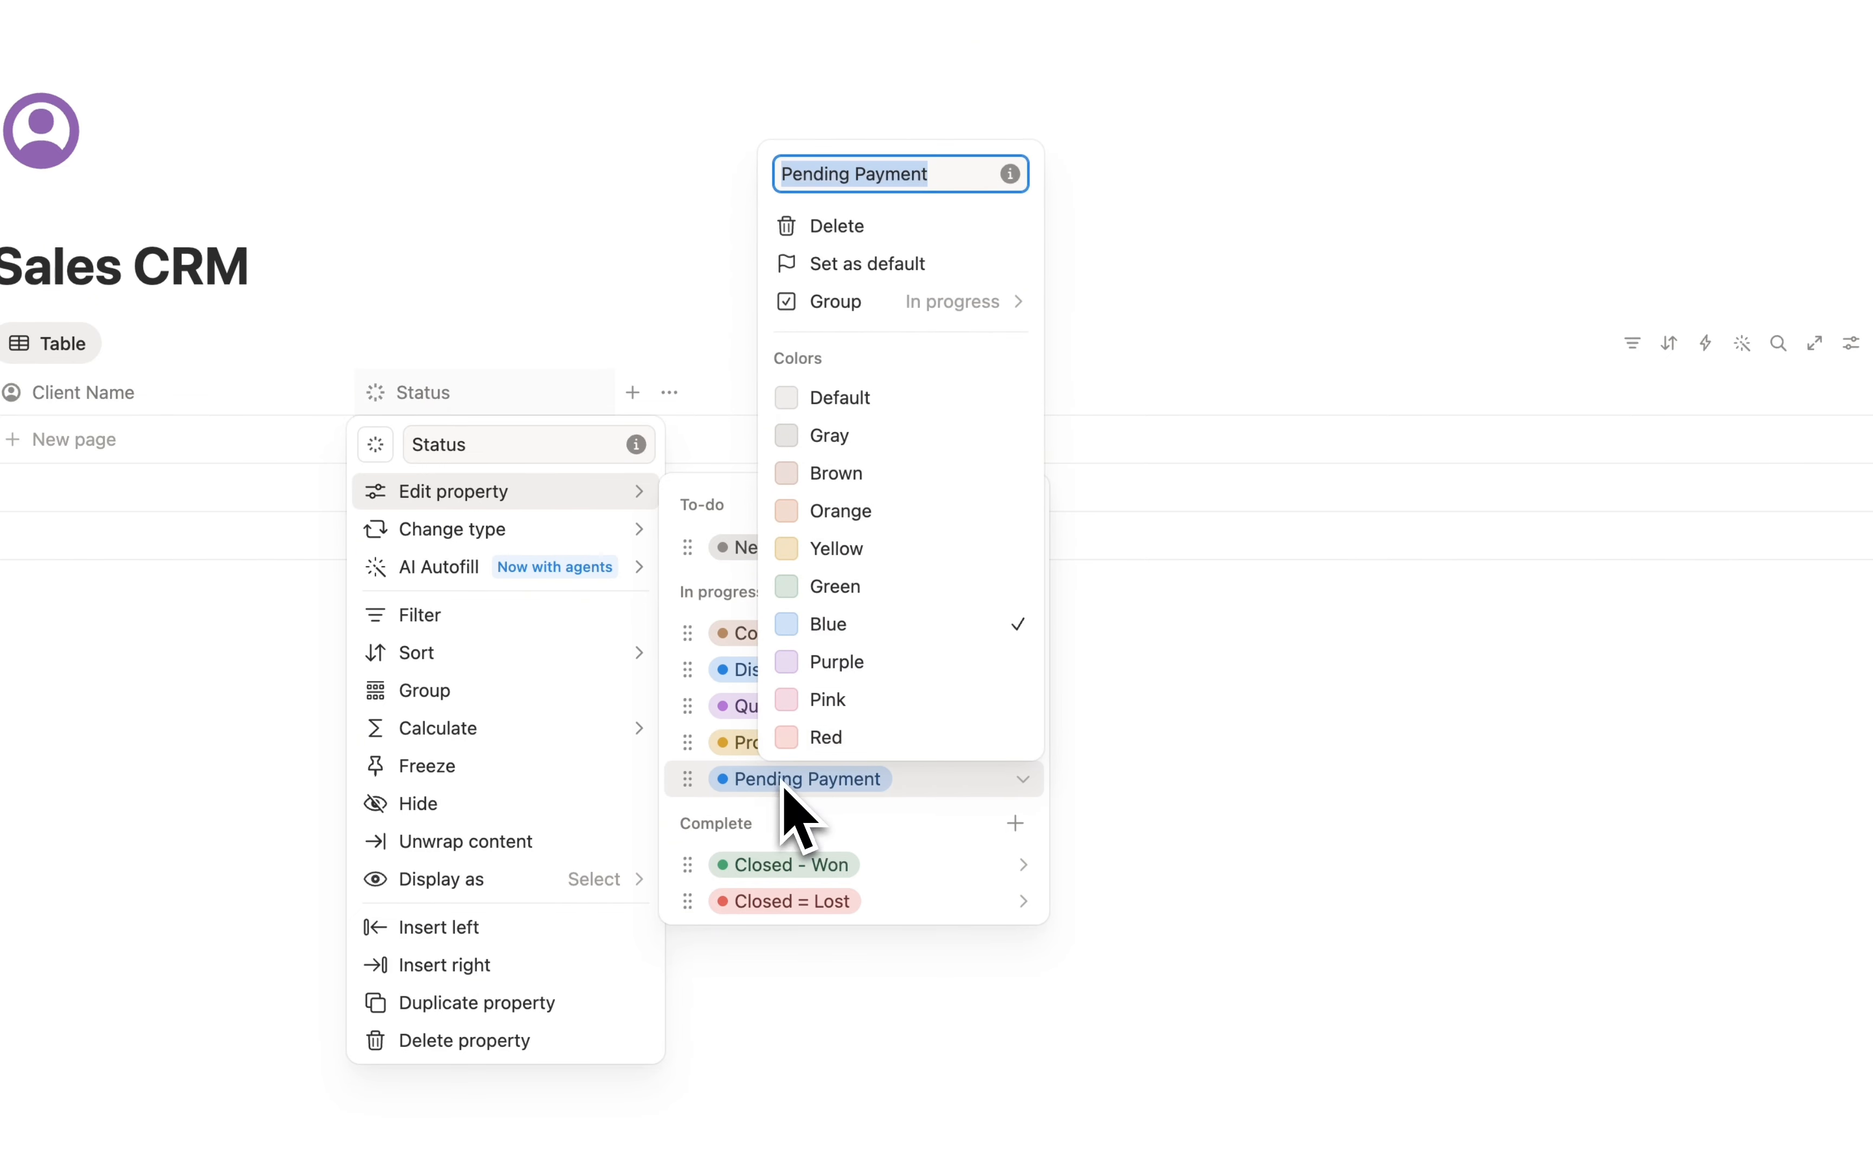
left_click(805, 697)
left_click(707, 527)
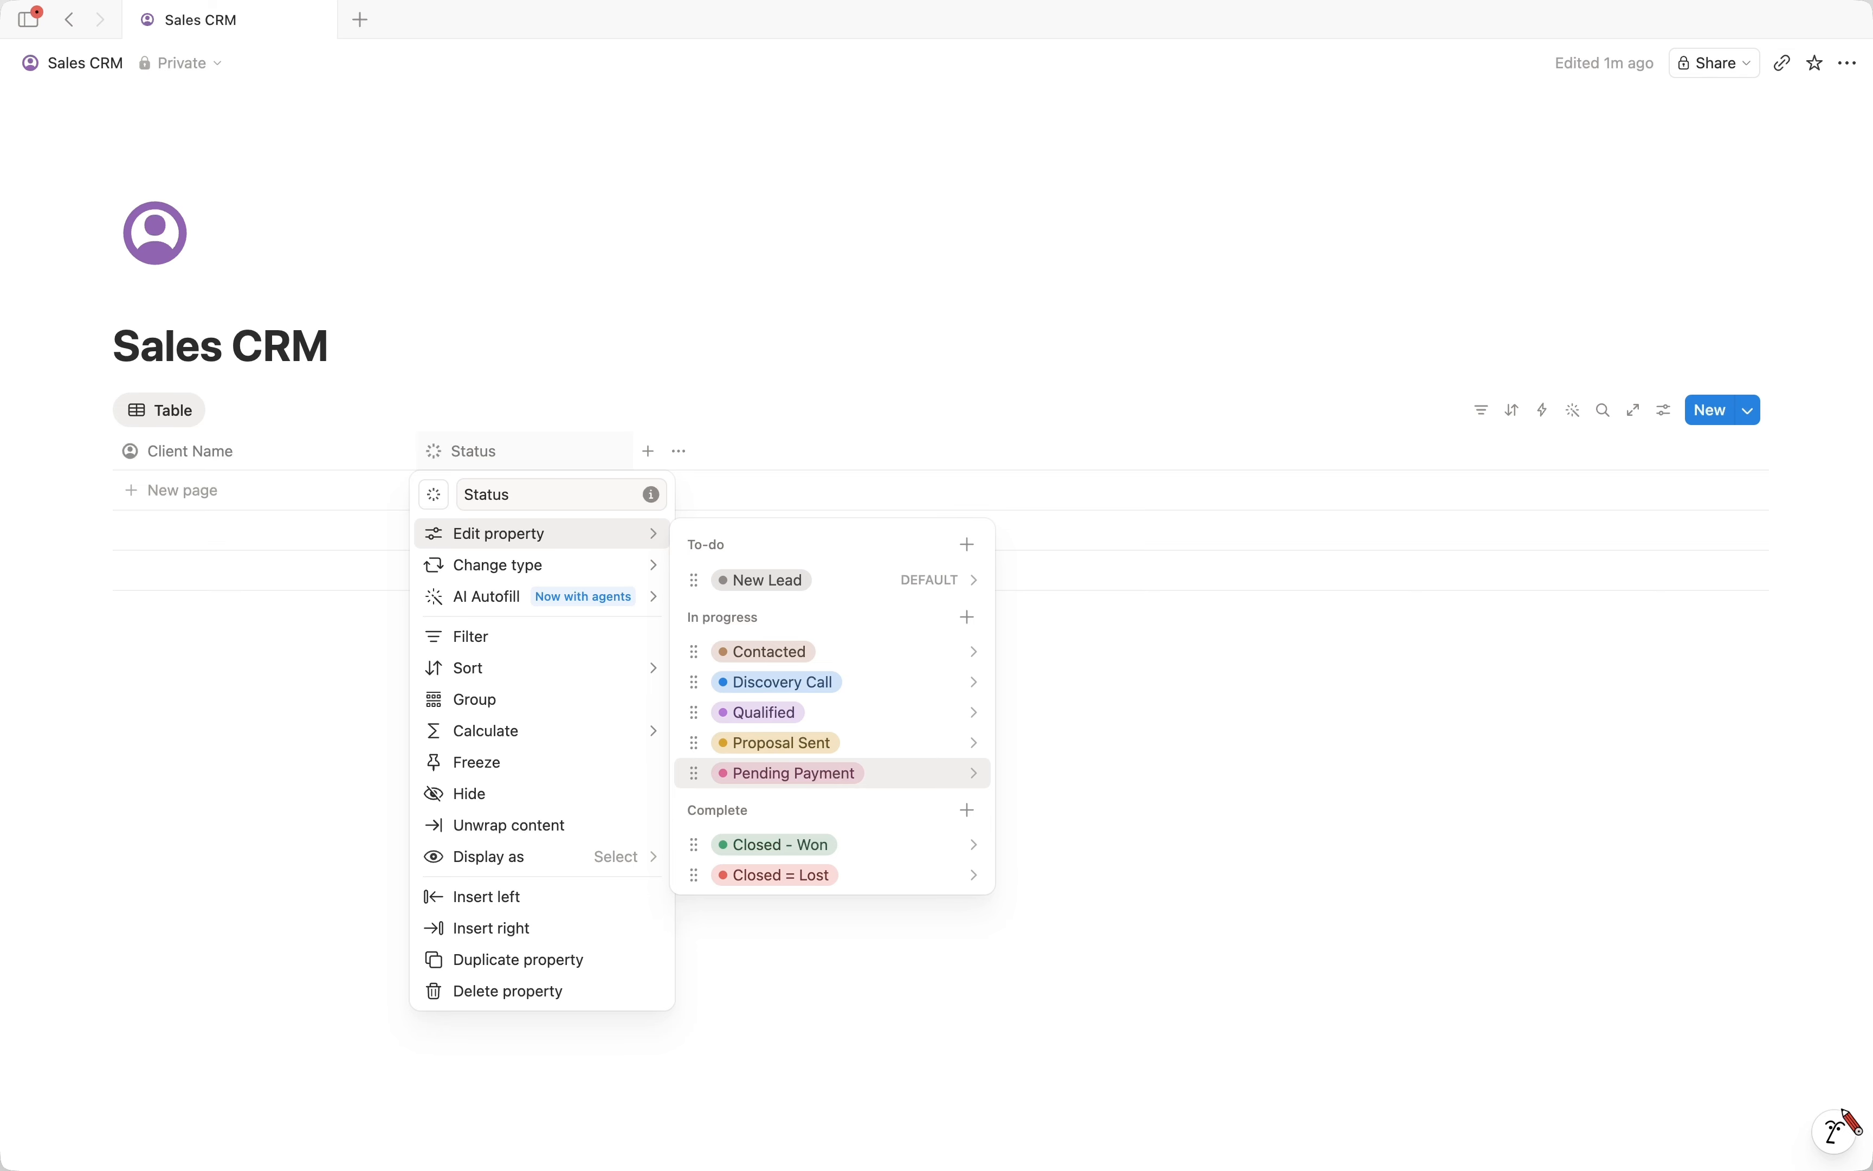
left_click(674, 423)
Add three Text properties after Status, named Company Name, Company Type and Interest.
left_click(649, 451)
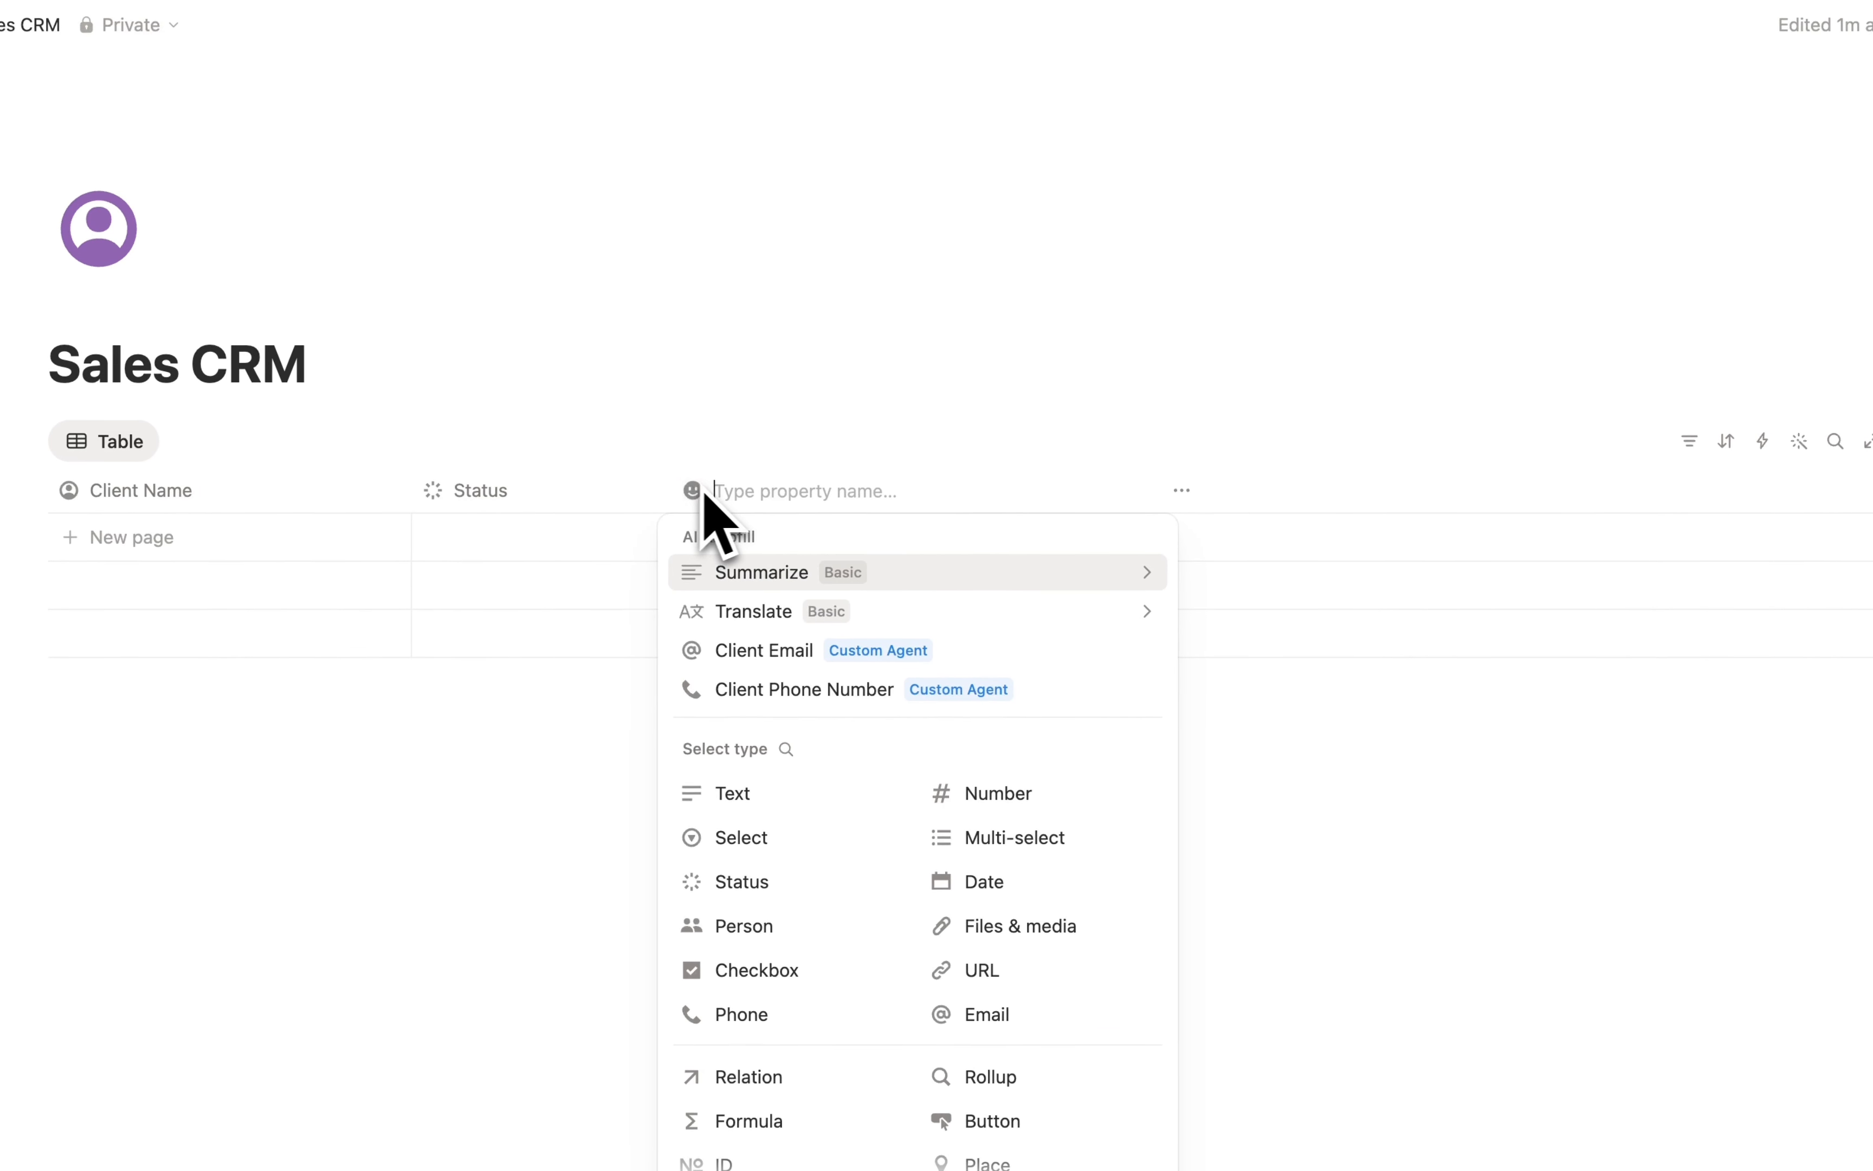
type("Company Name")
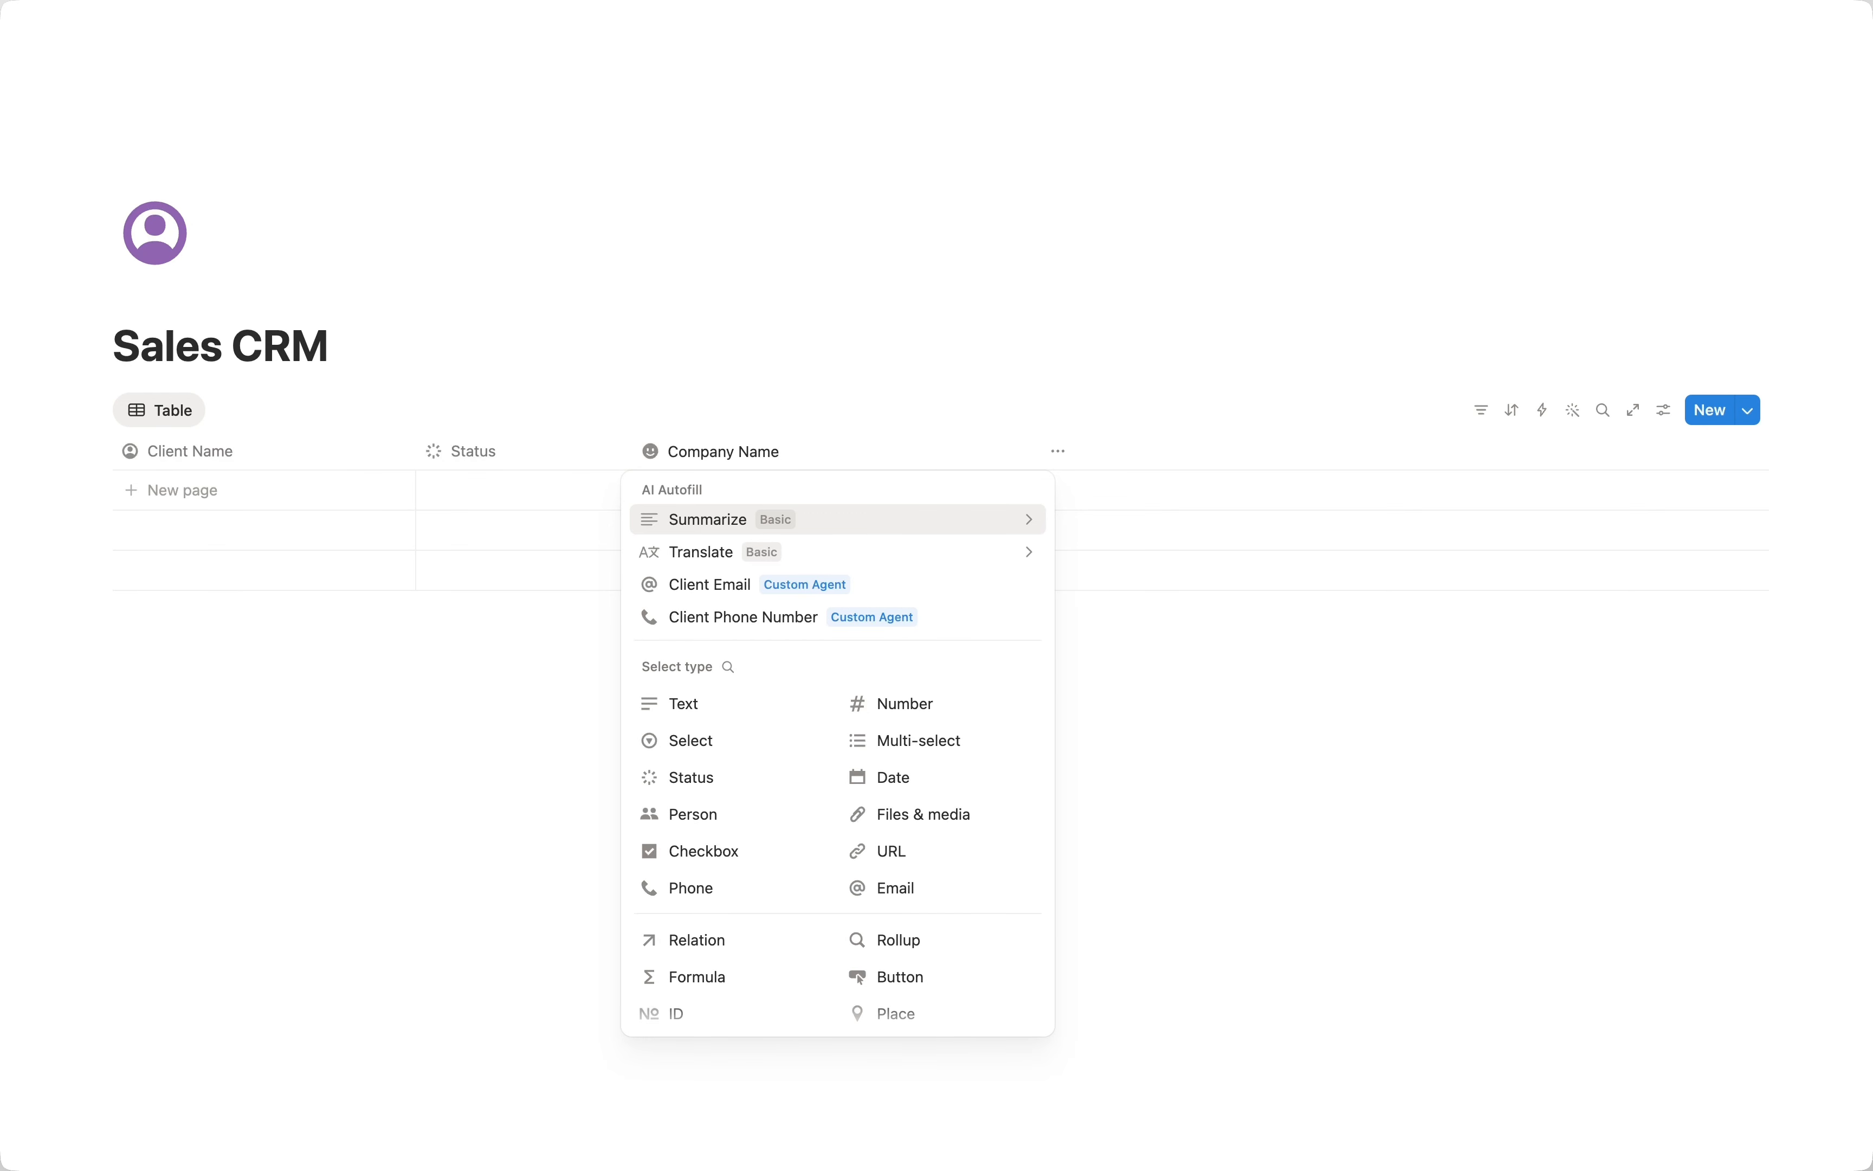
left_click(697, 703)
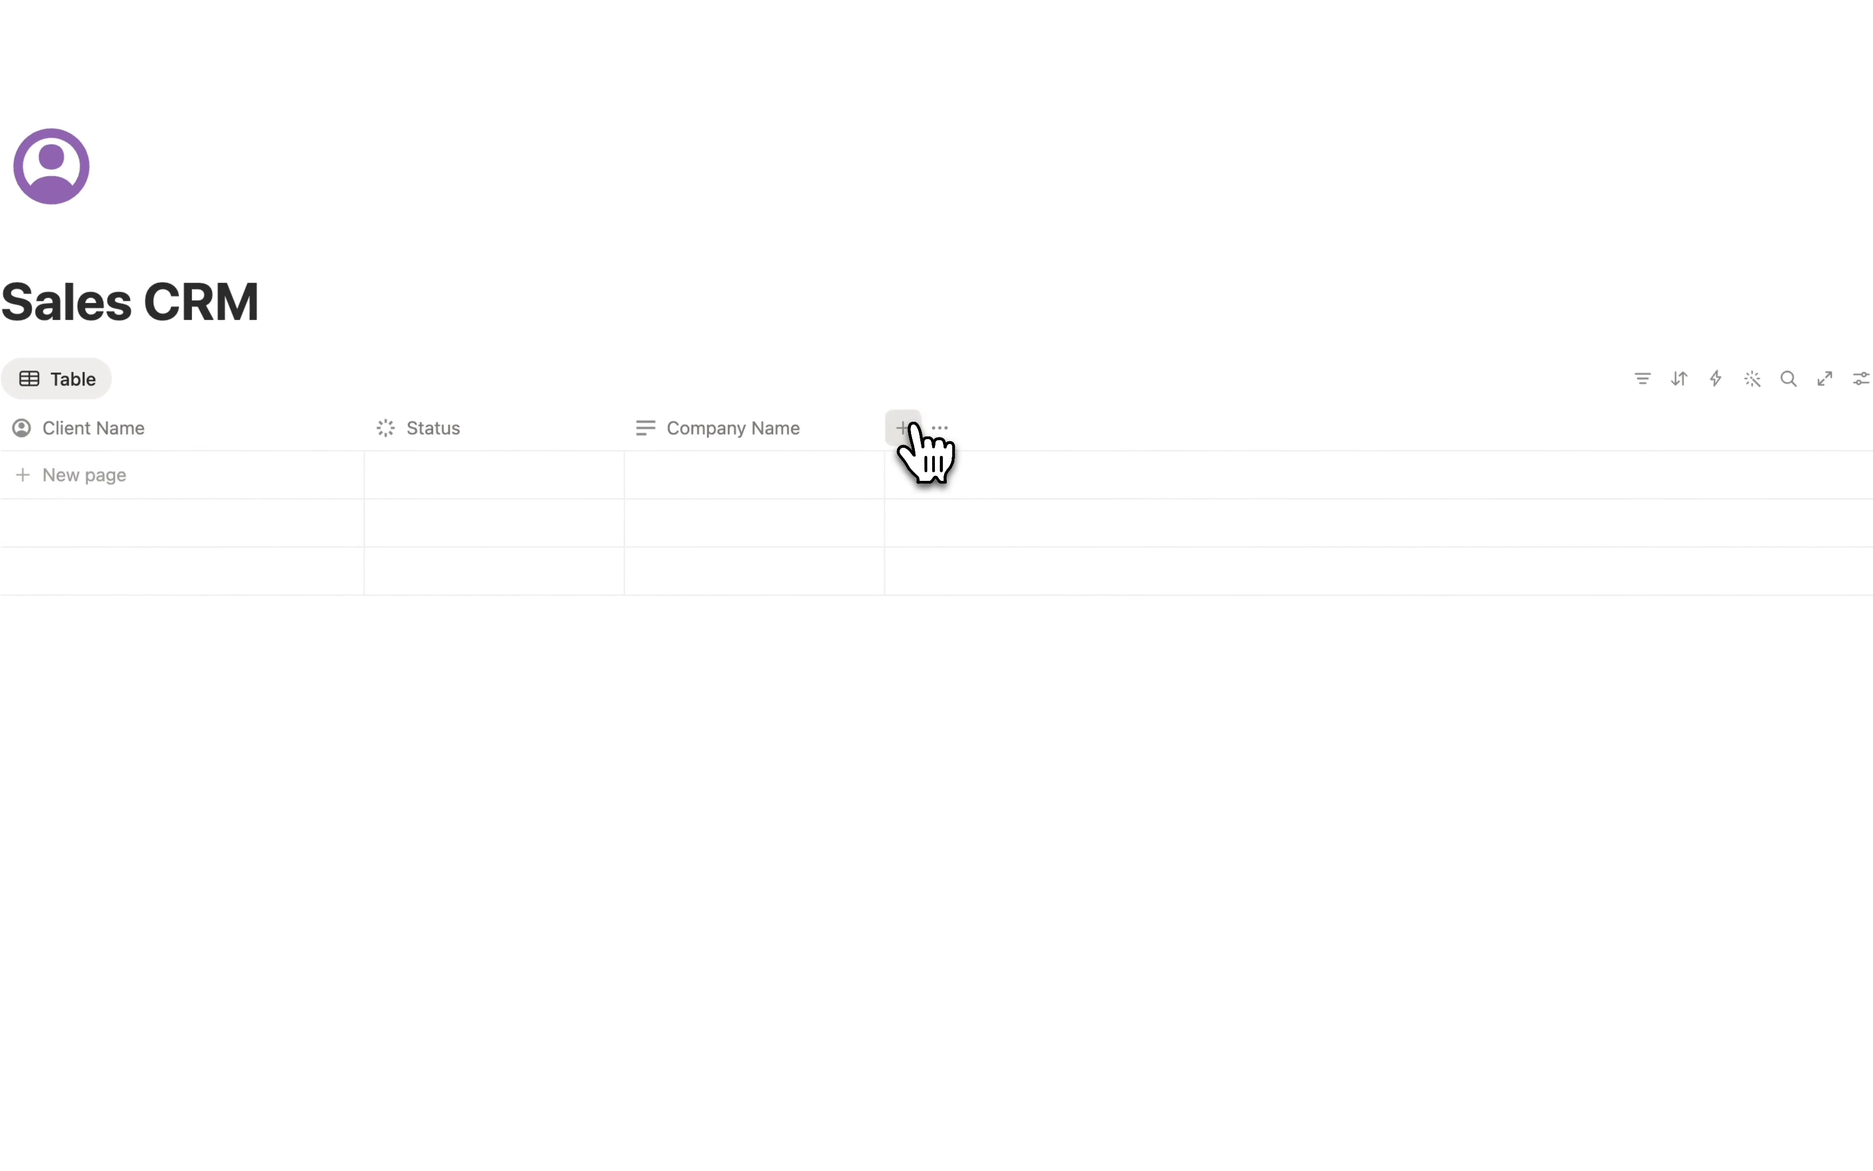
left_click(902, 428)
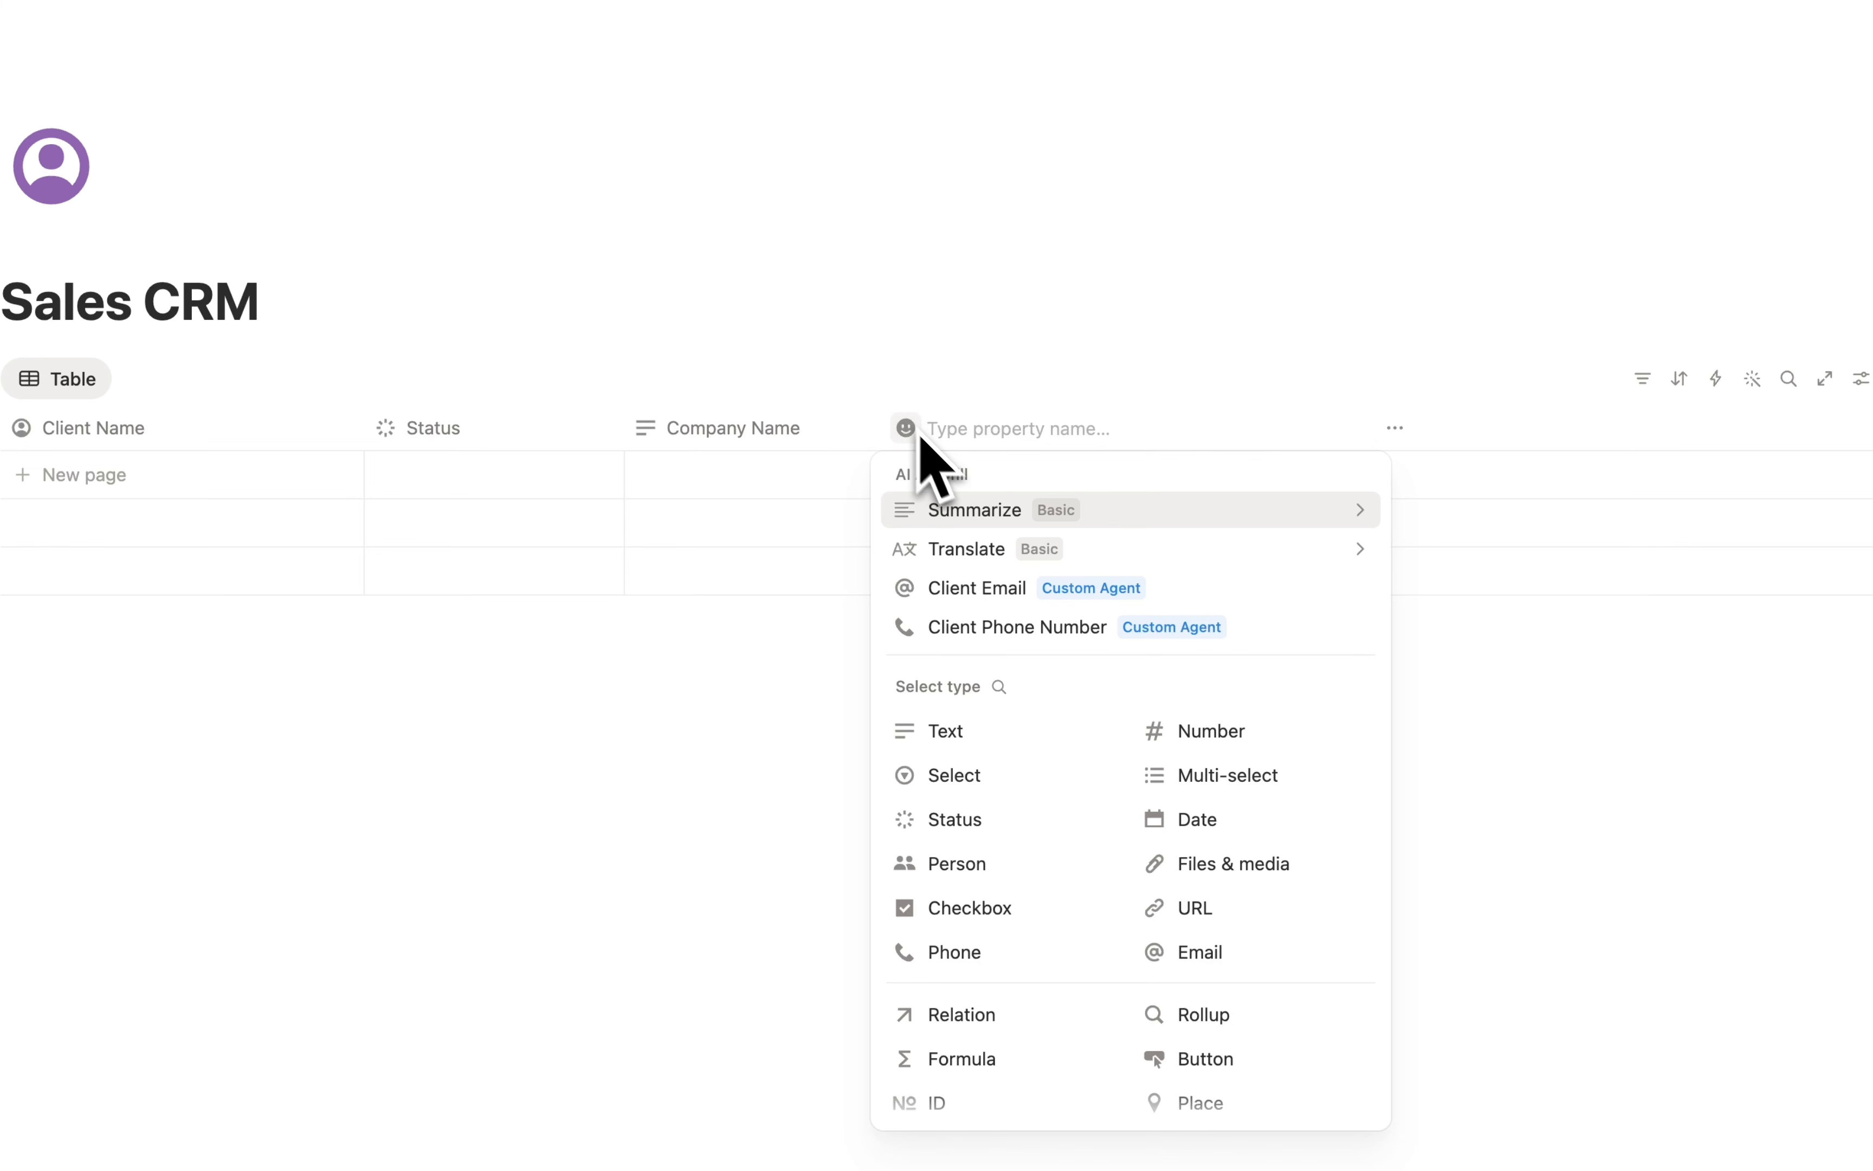
type("Company Type")
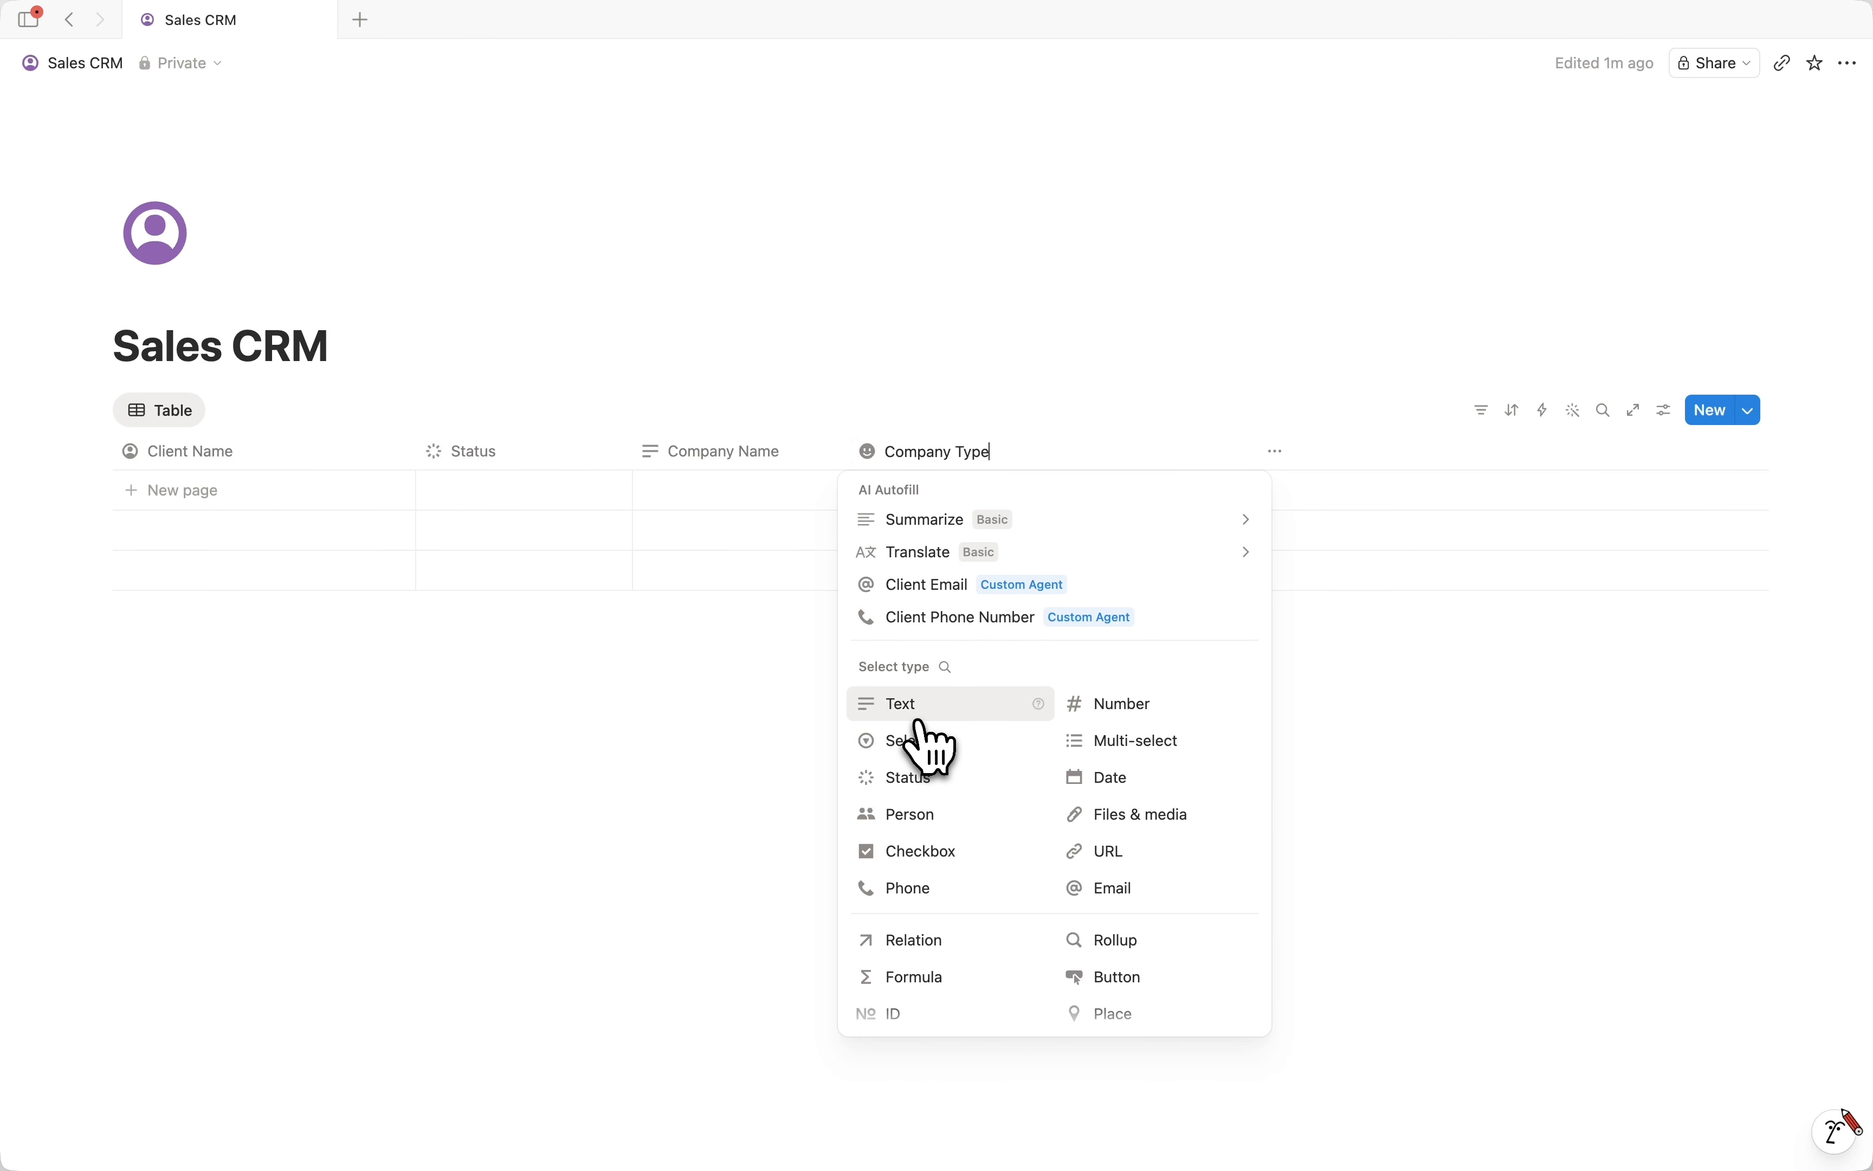
left_click(912, 704)
left_click(1083, 453)
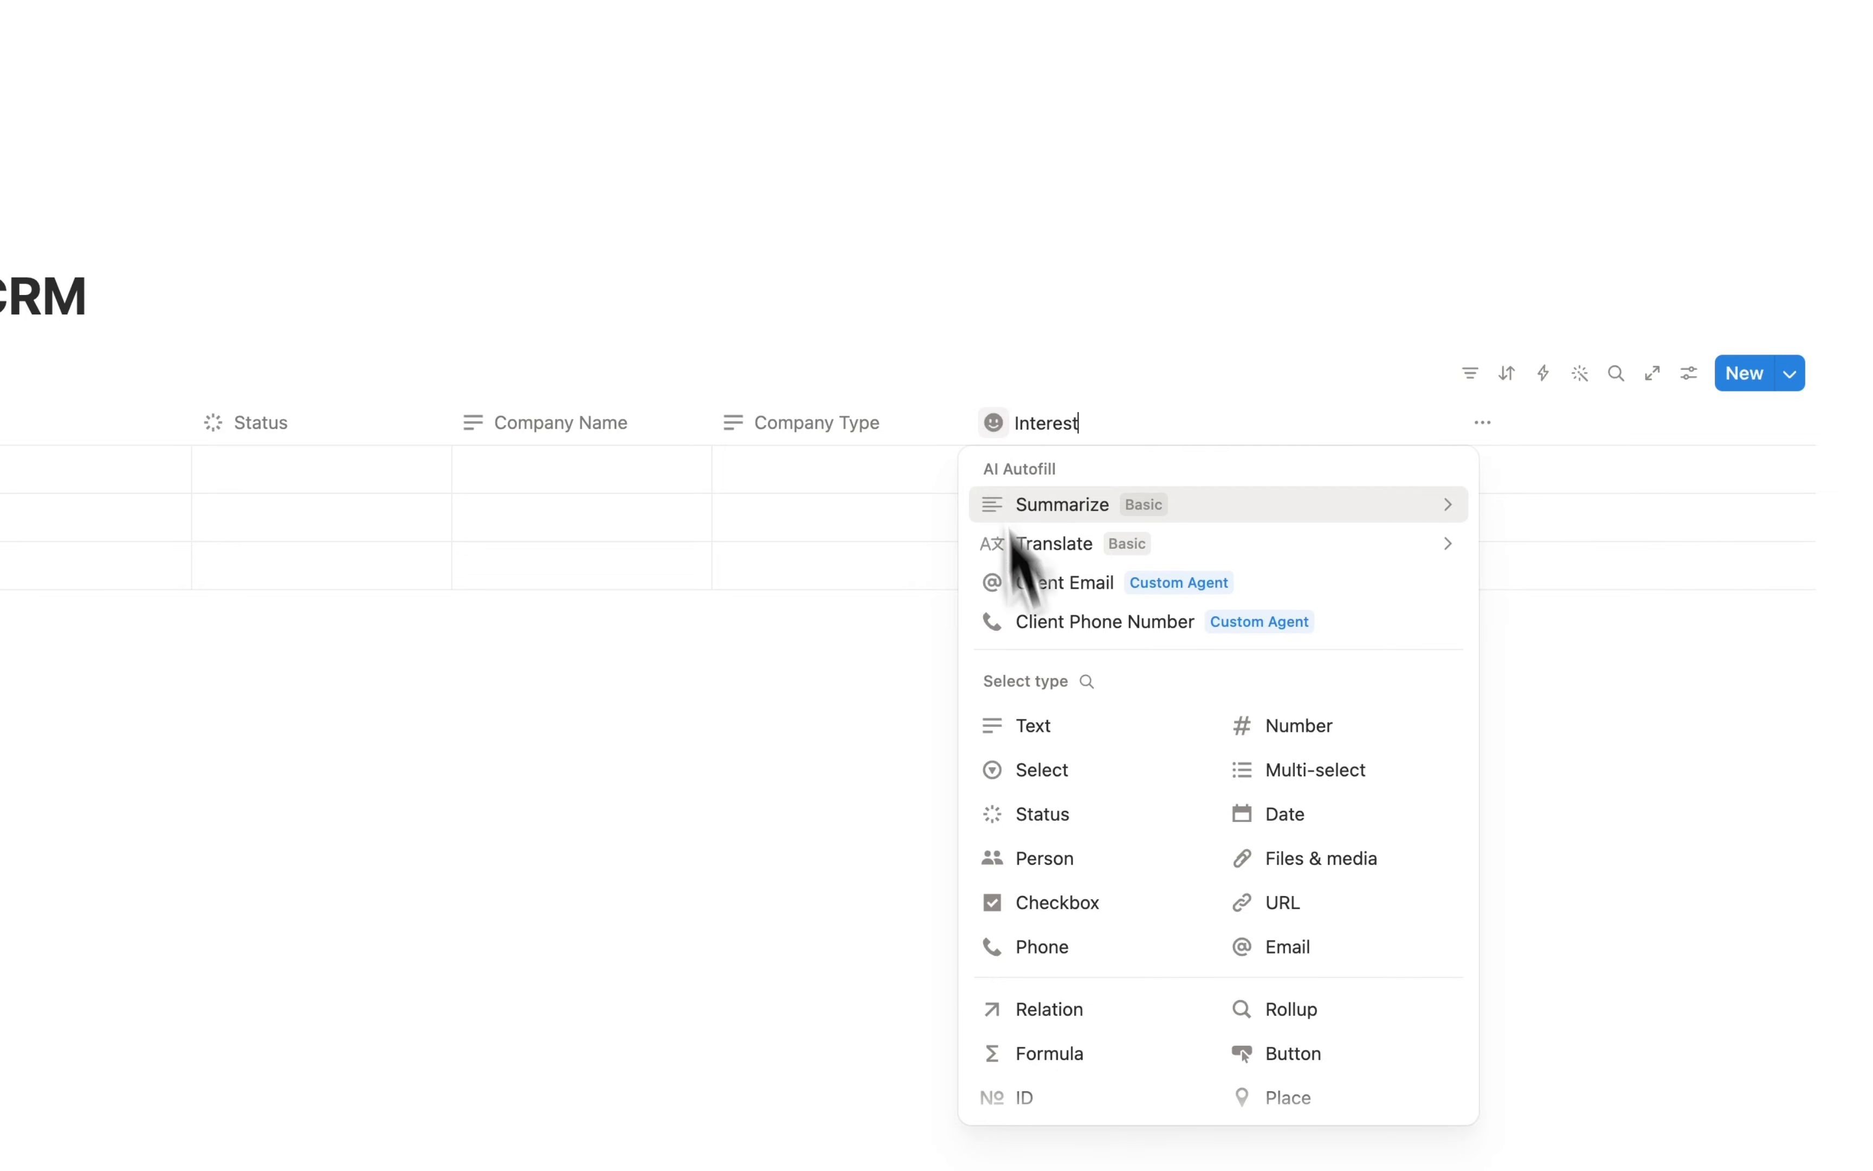
left_click(1034, 725)
Add a Number property named Deal Size after Interest and format it as US Dollar (USD).
left_click(1252, 425)
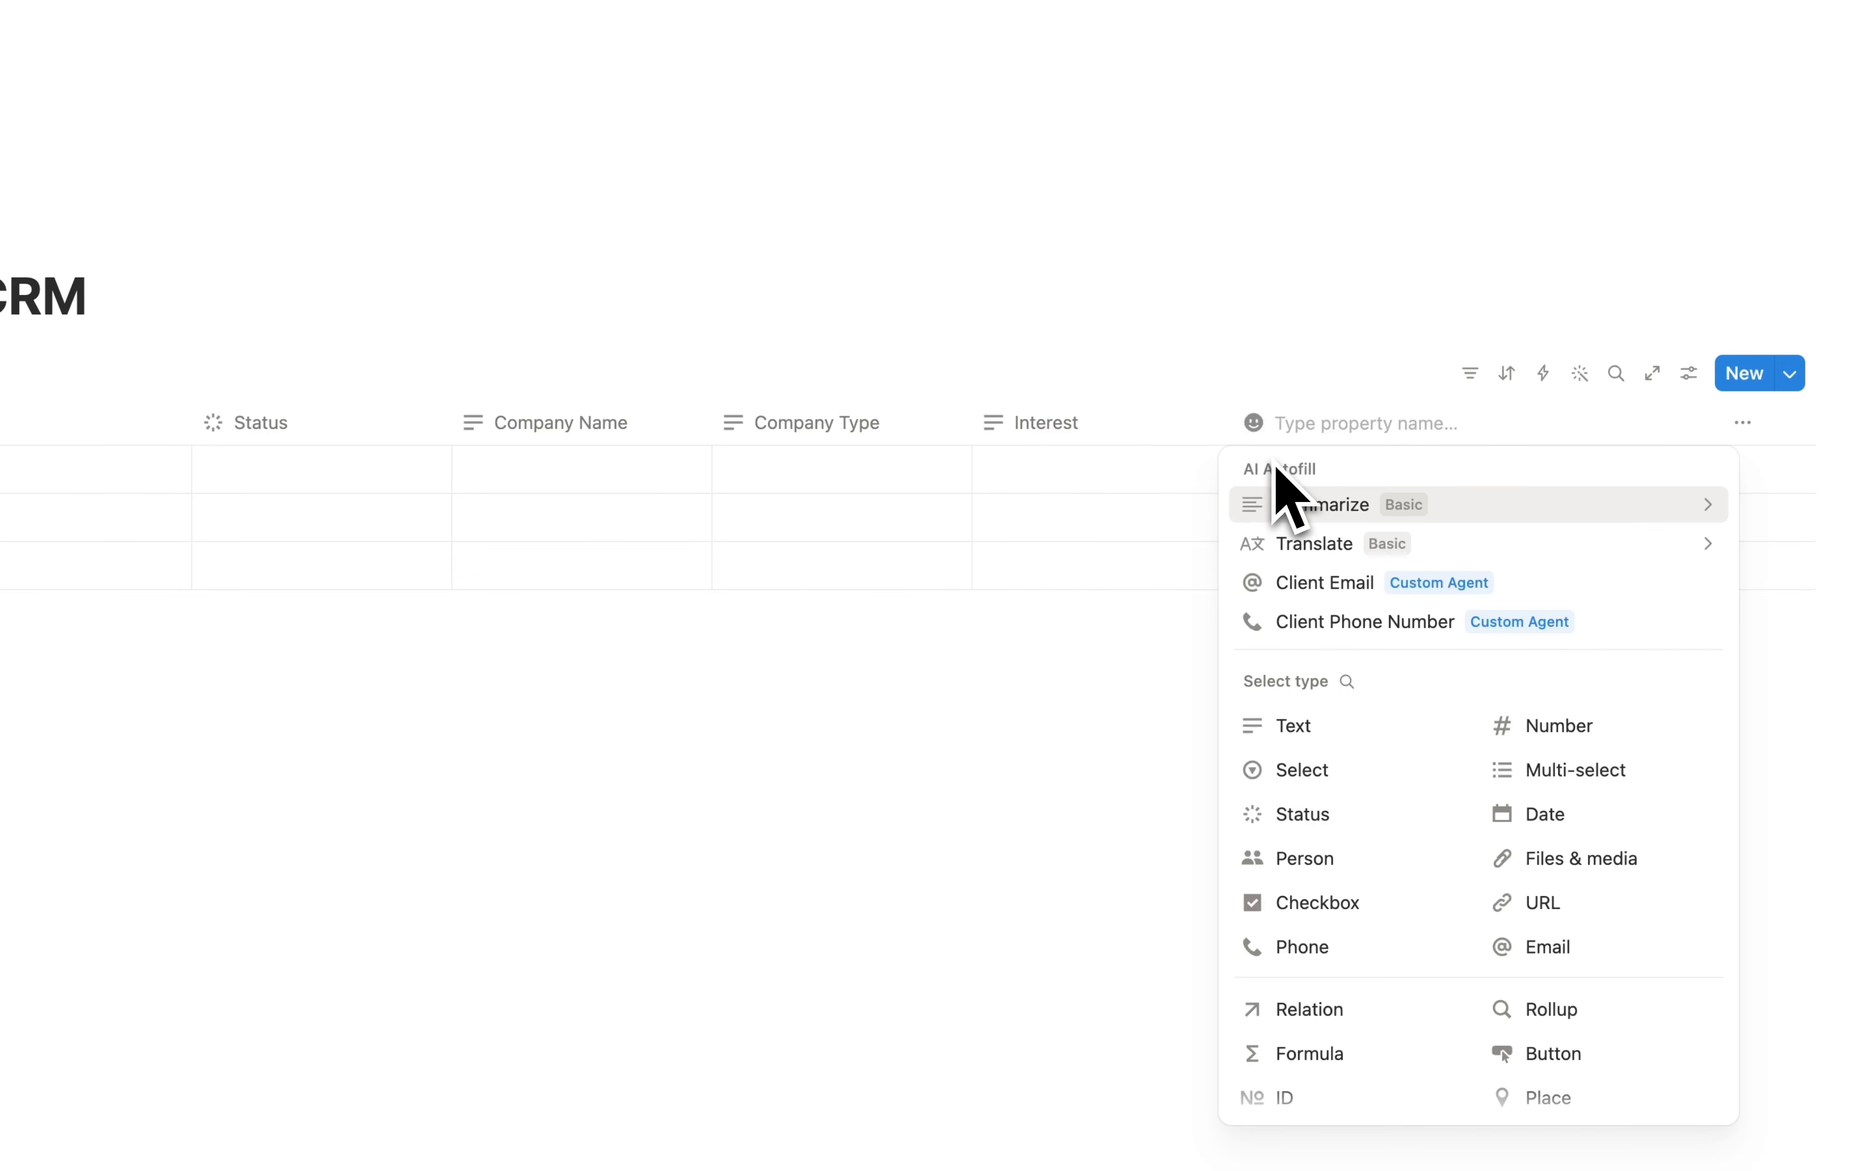
type("Size")
left_click(1556, 725)
left_click(1312, 422)
left_click(1330, 523)
left_click(960, 527)
type("Deal")
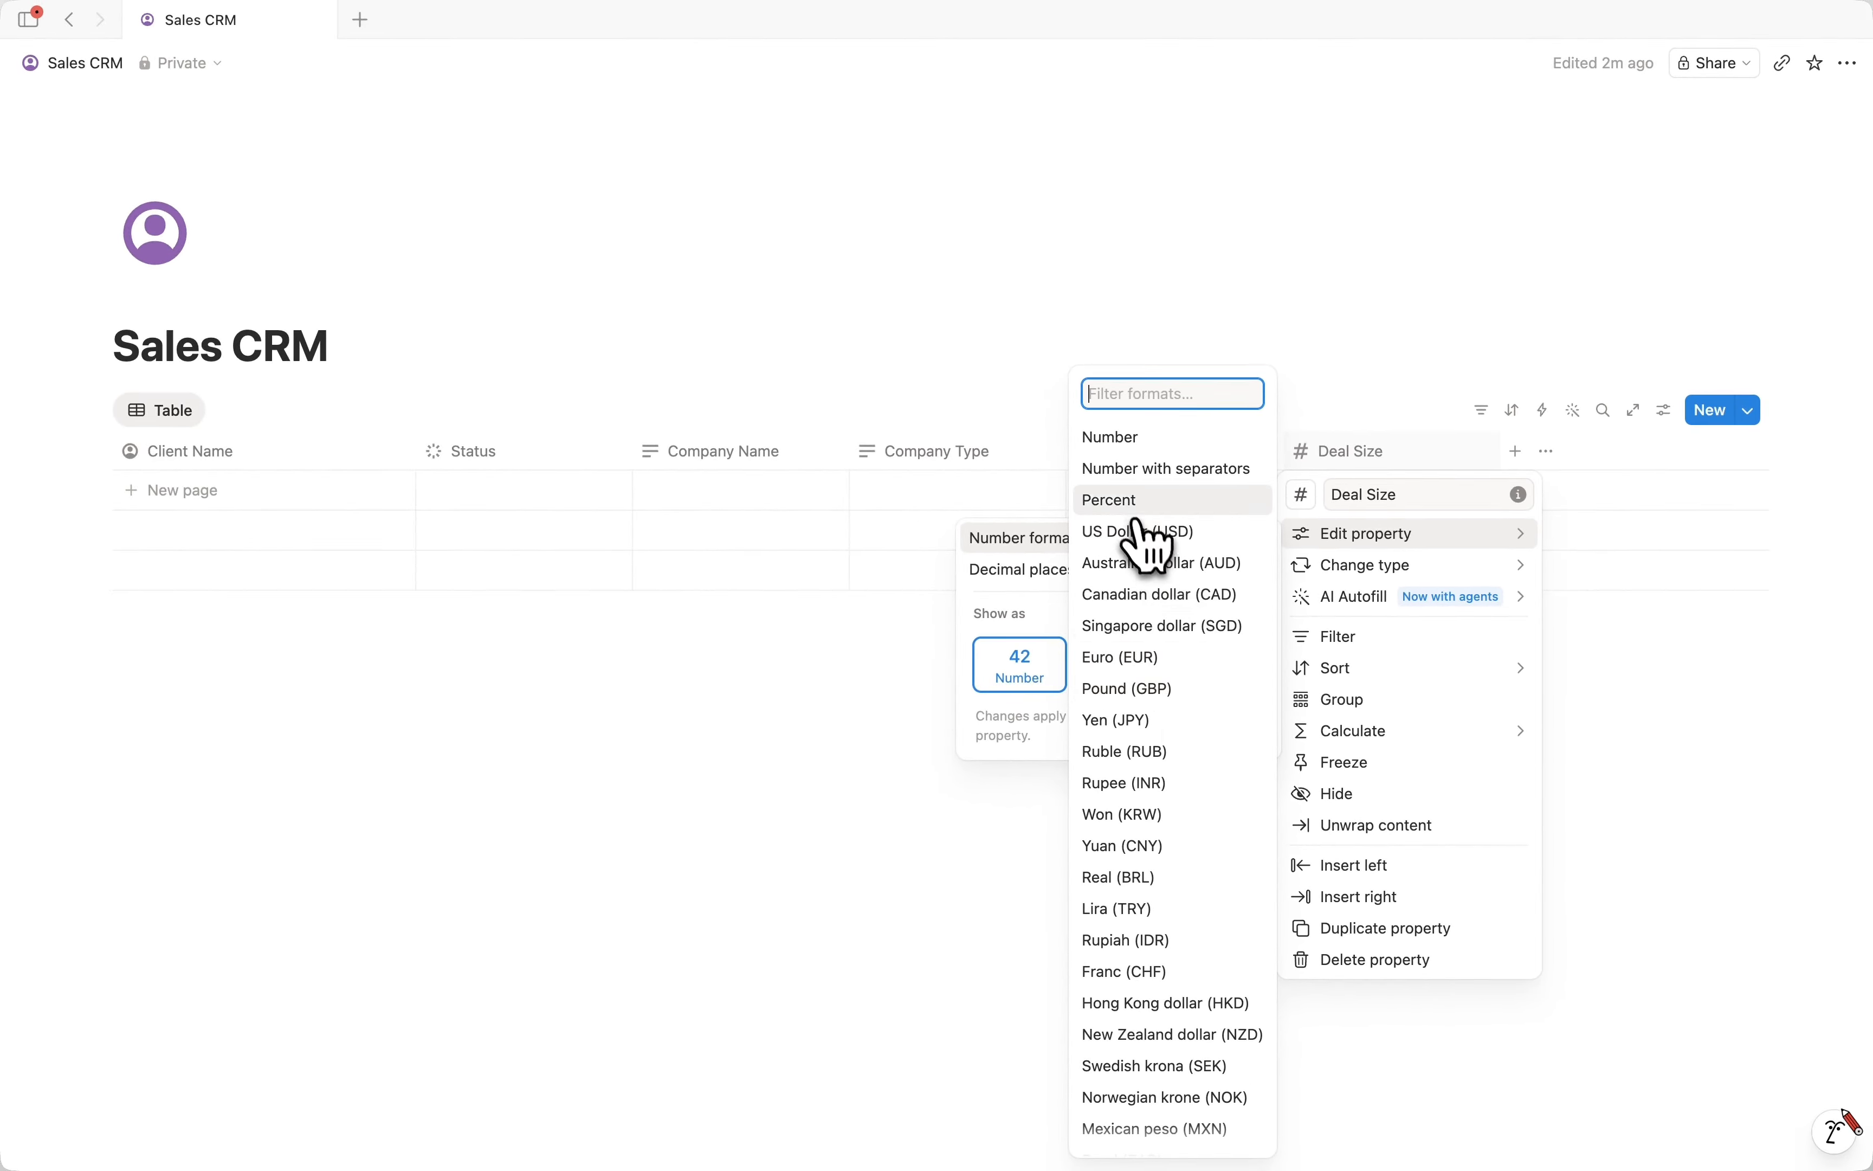
left_click(1137, 532)
key("Escape")
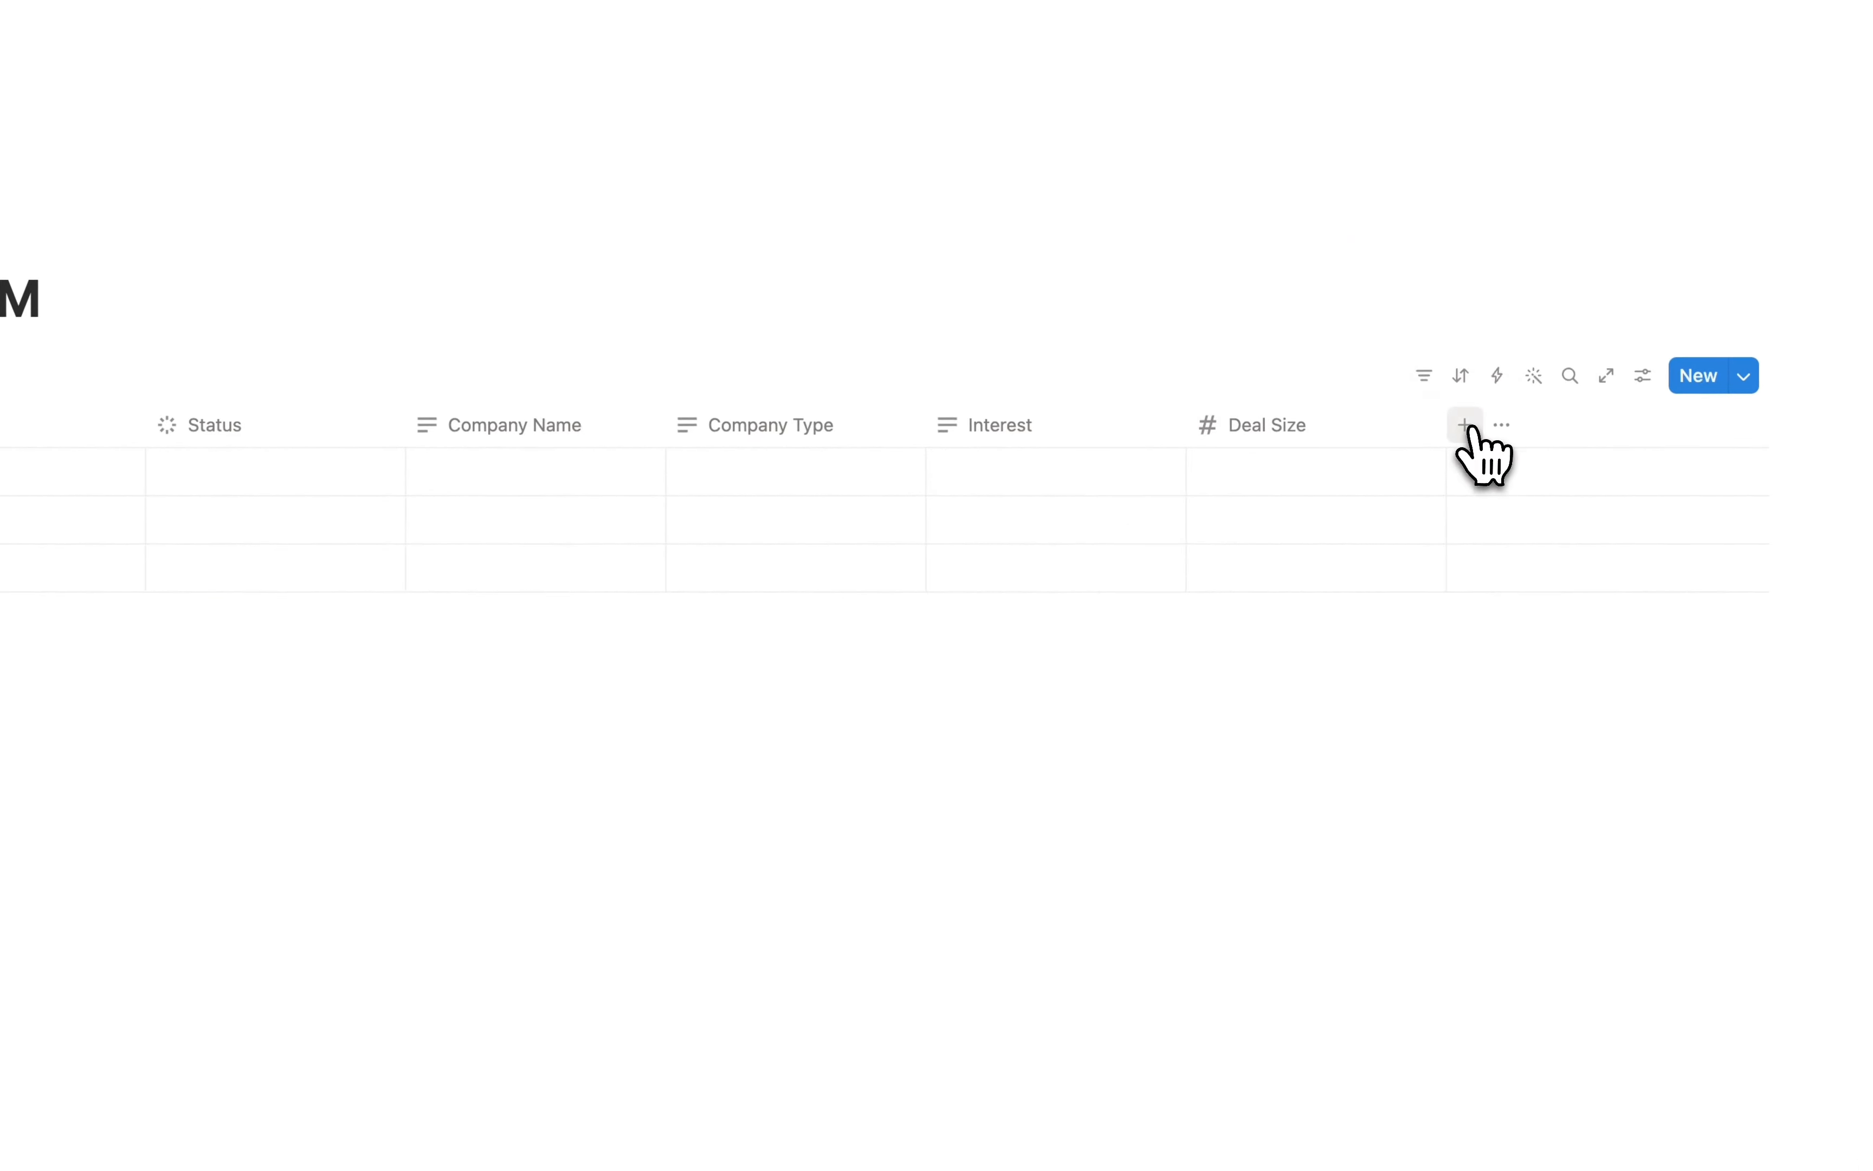
Add a Select property named Source after Deal Size.
left_click(1466, 426)
type("Source")
left_click(1440, 762)
Add Linkedin and Instagram as options of the Source property.
left_click(1517, 426)
left_click(1541, 524)
left_click(1163, 625)
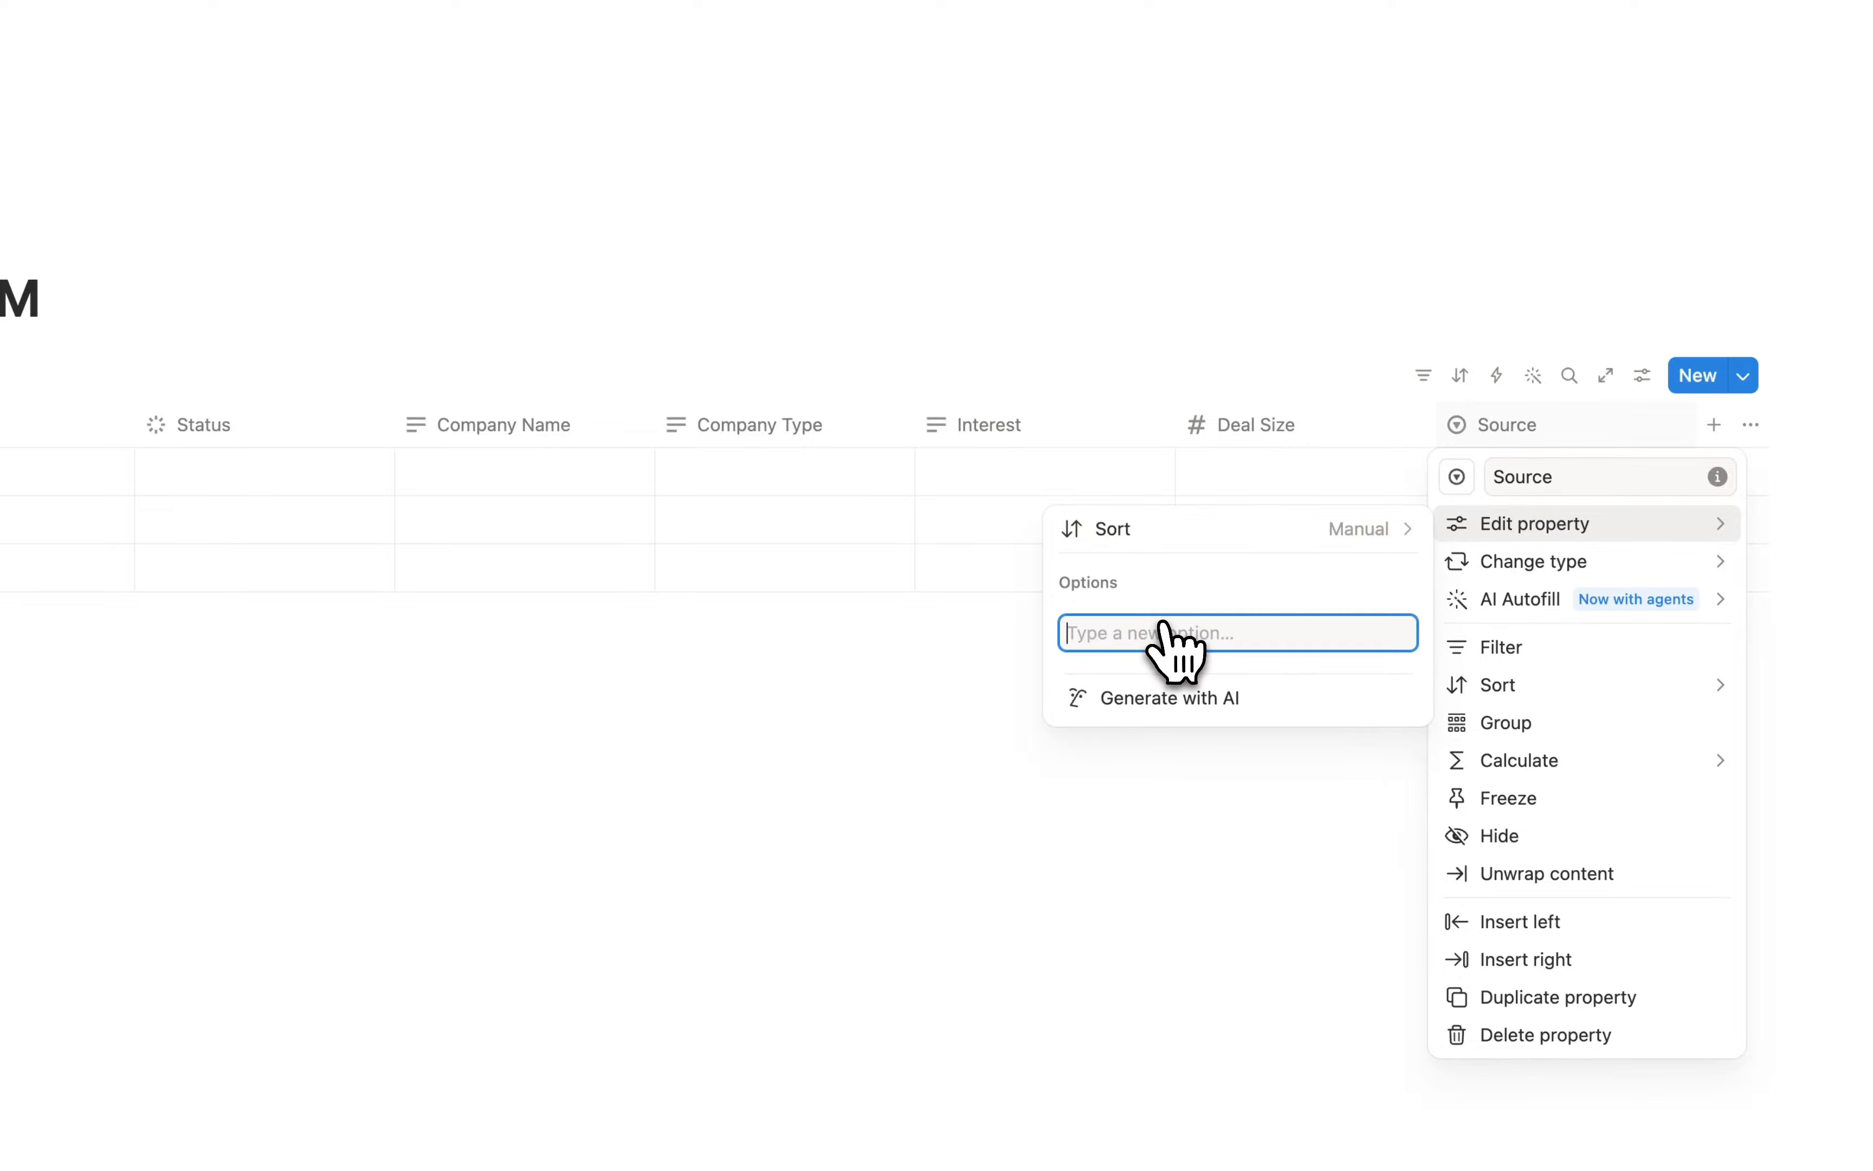
type("Linkedxin")
key("BackSpace")
key("BackSpace")
key("BackSpace")
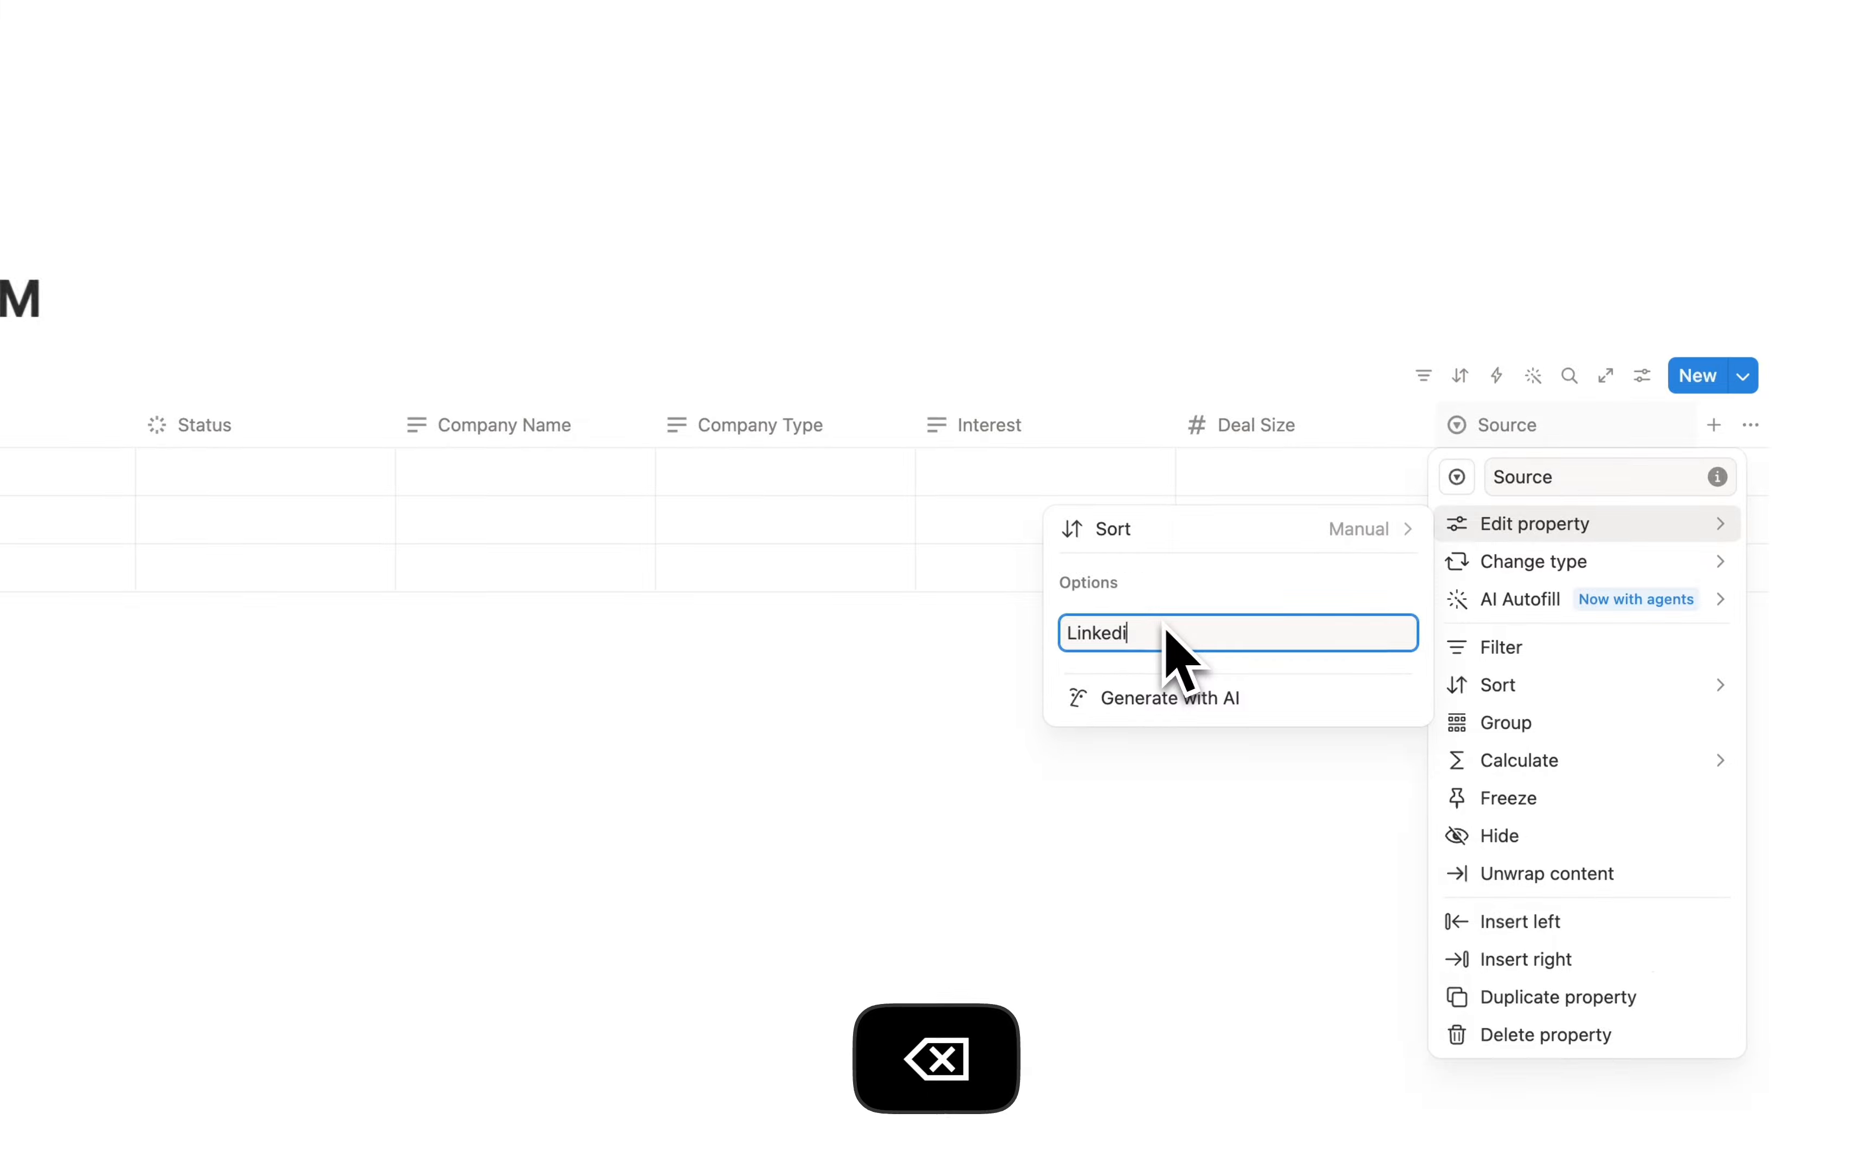
type("in")
key("Return")
type("Instagram")
key("Return")
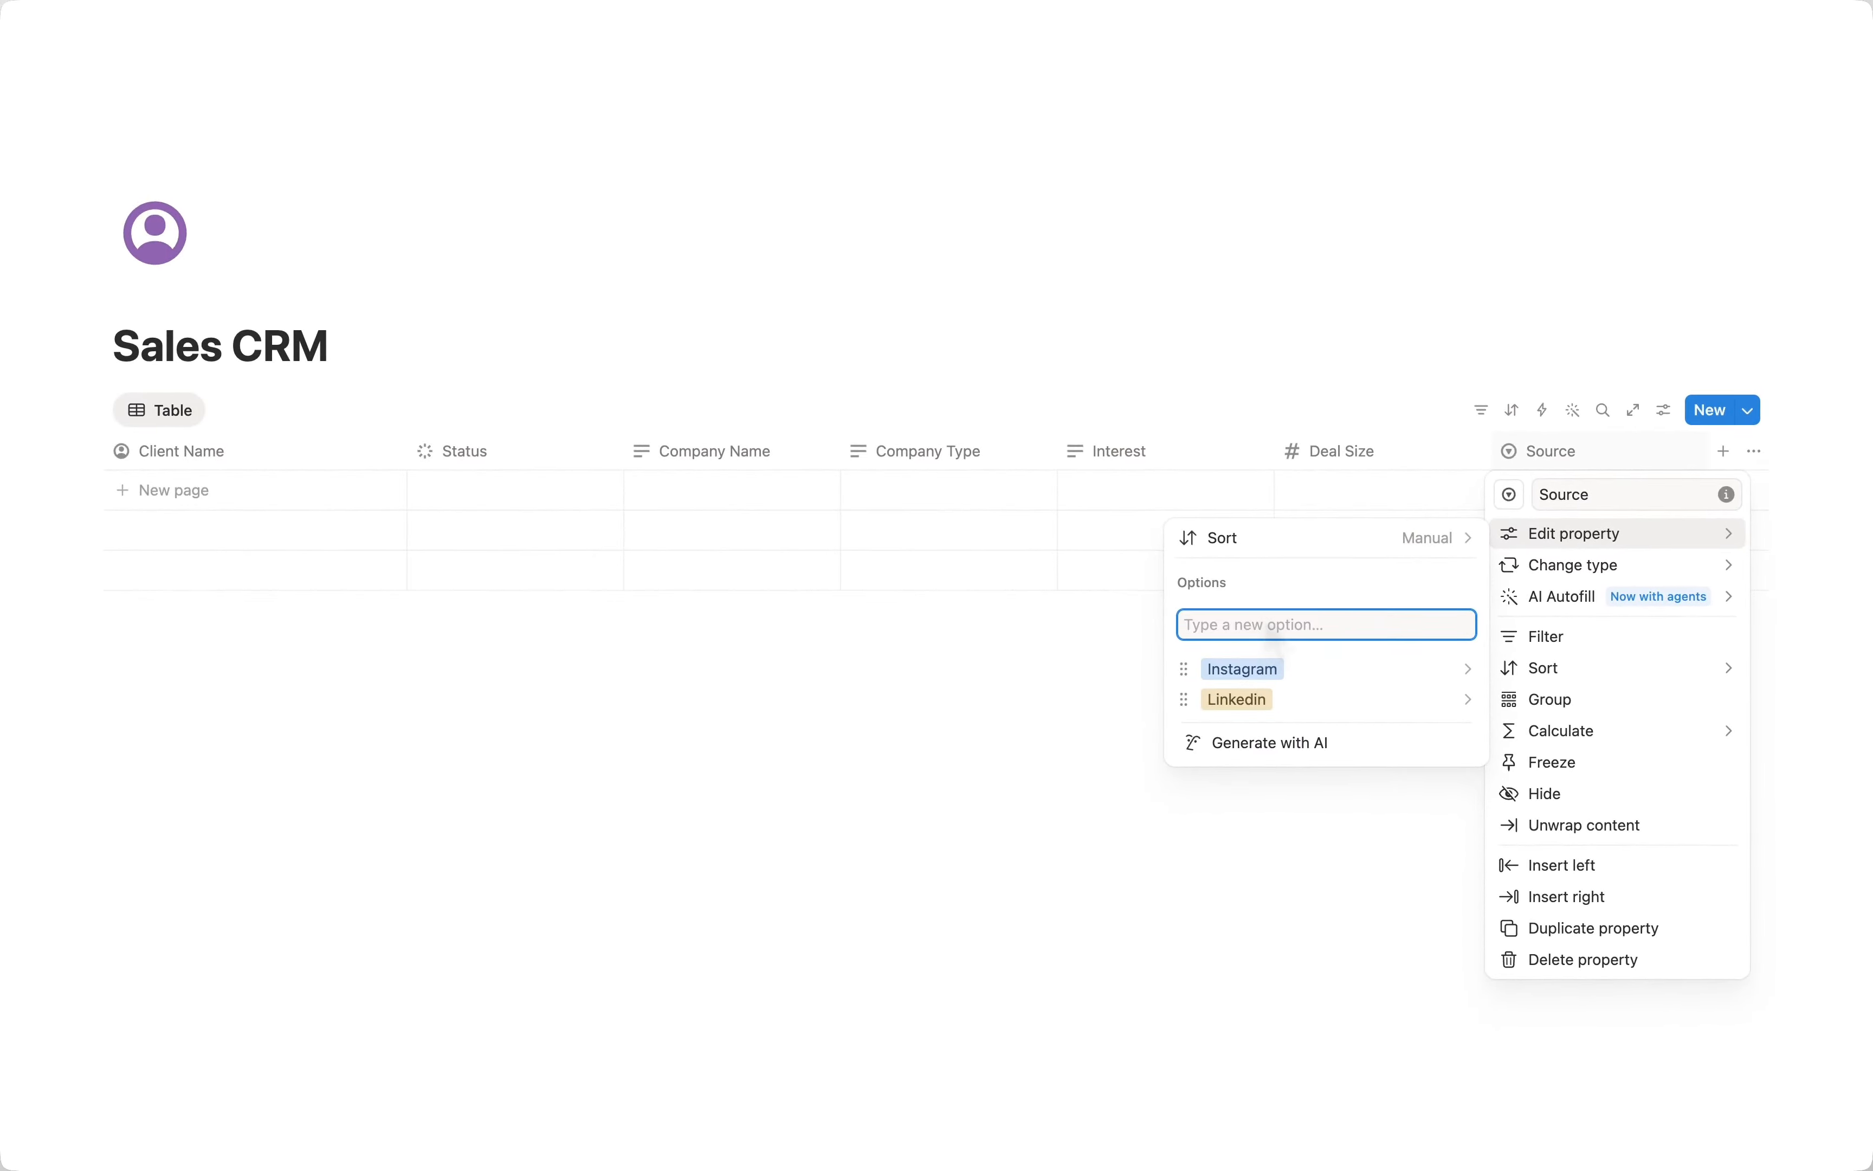
Add the further Source options Referral, Website and Cold Outreach.
key("Return")
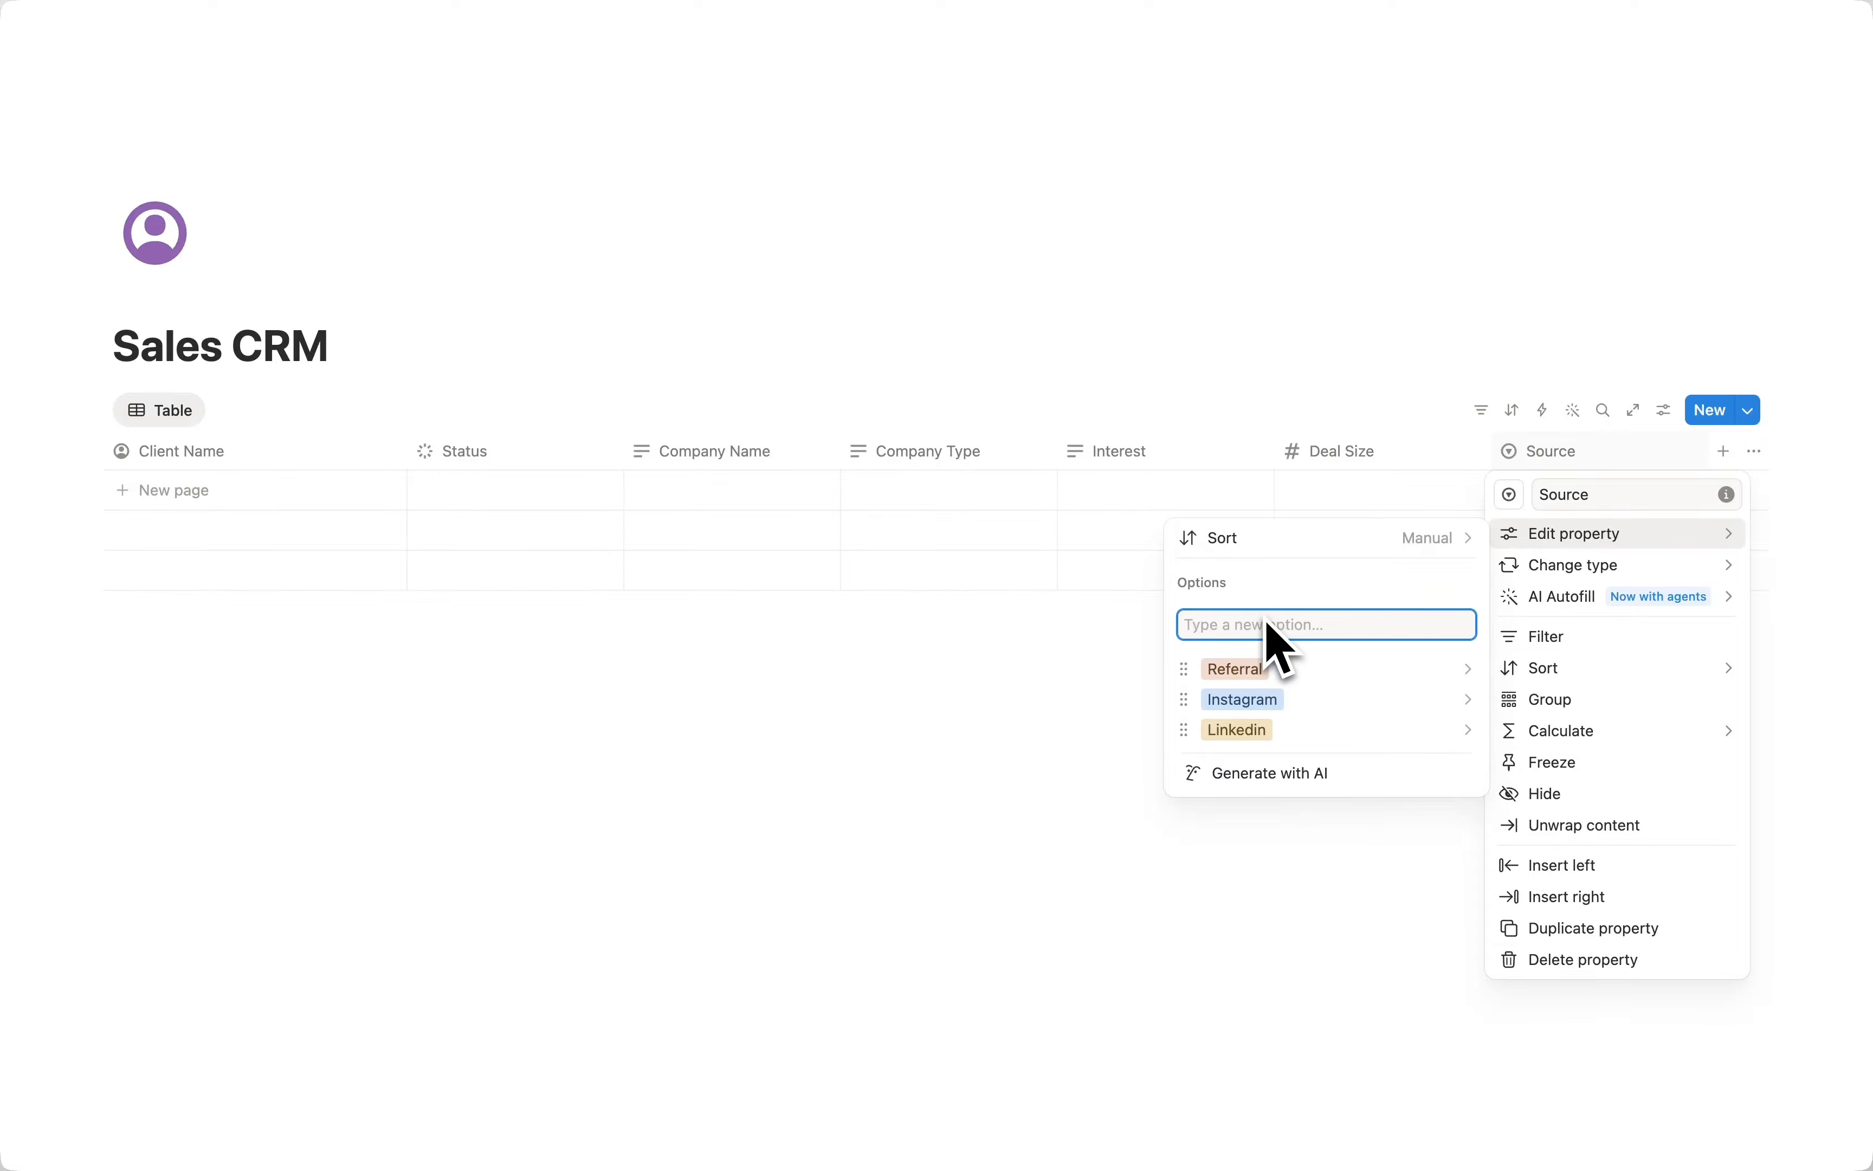
type("Website")
key("Return")
type("C")
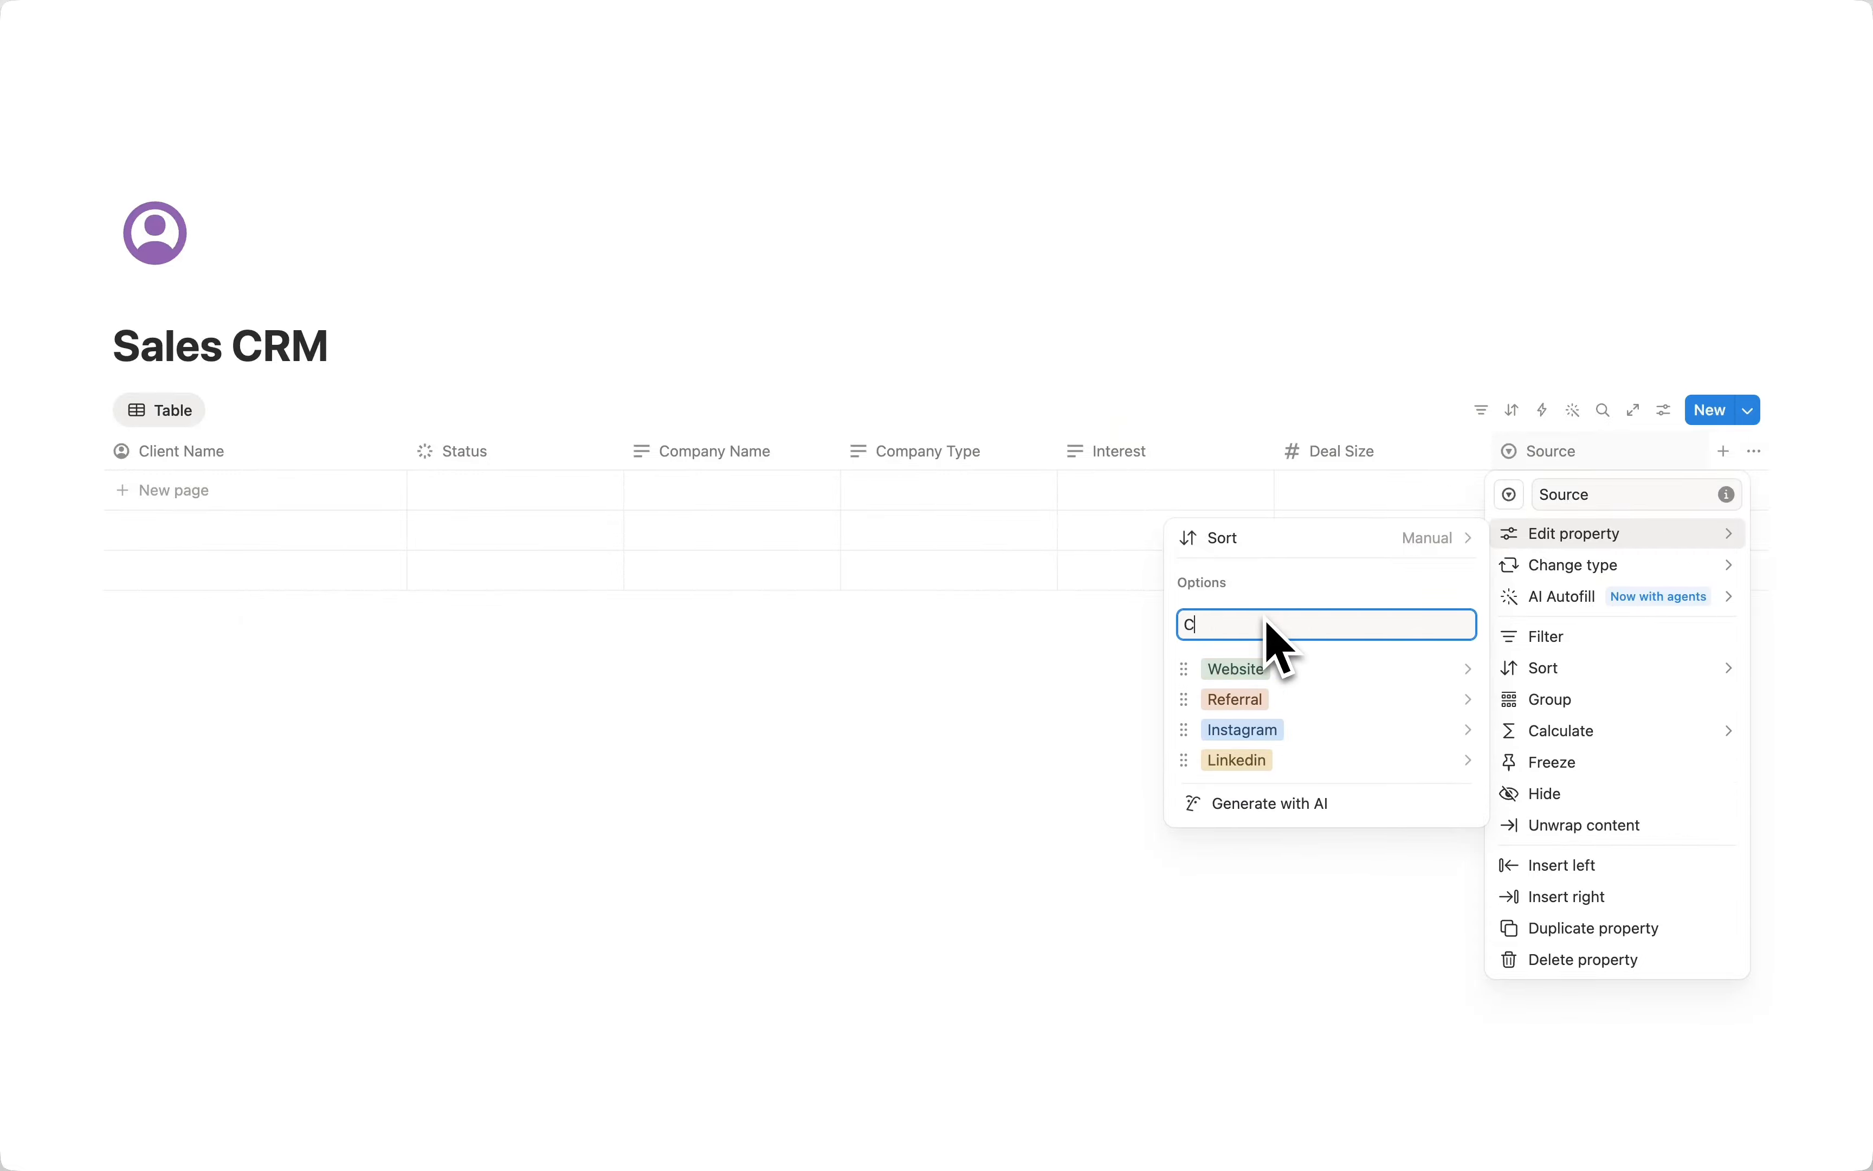
type("old Ou")
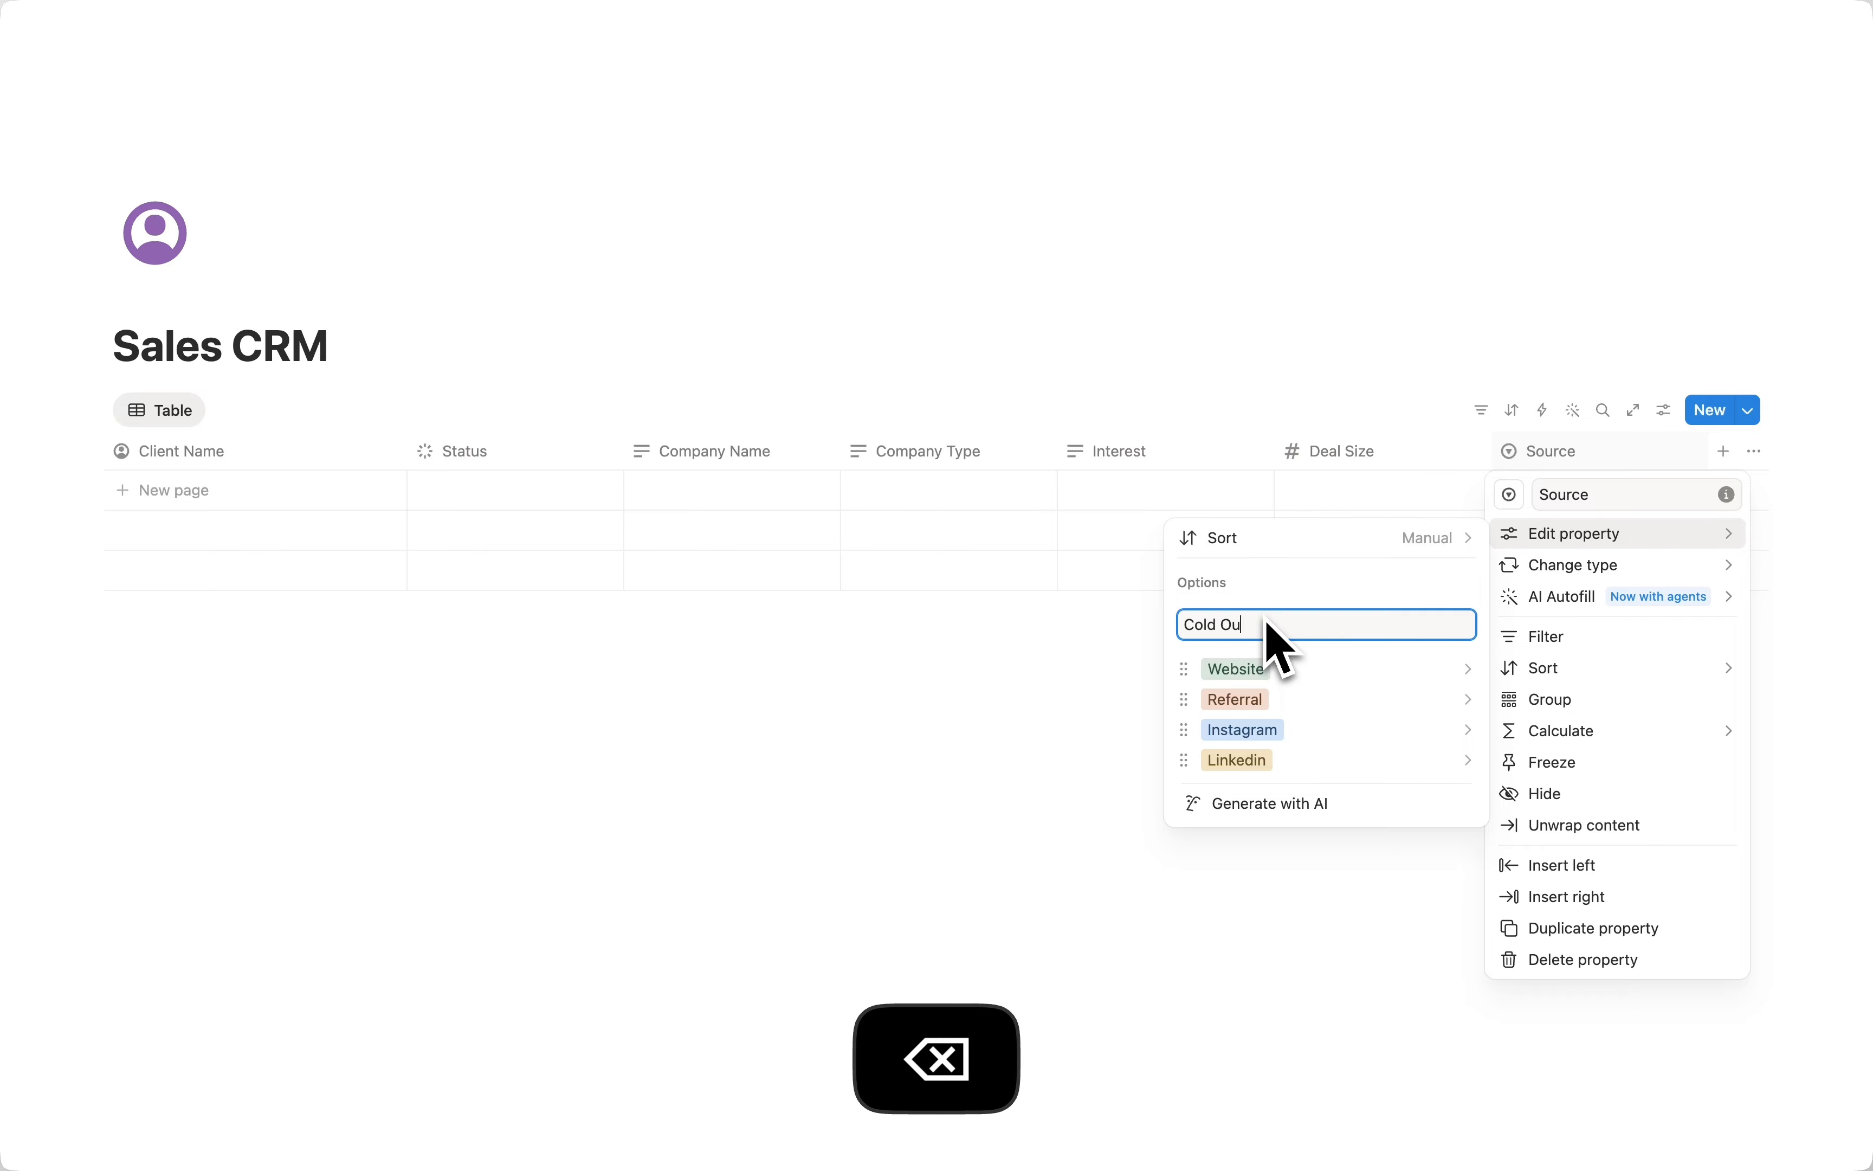
type("treach")
key("Return")
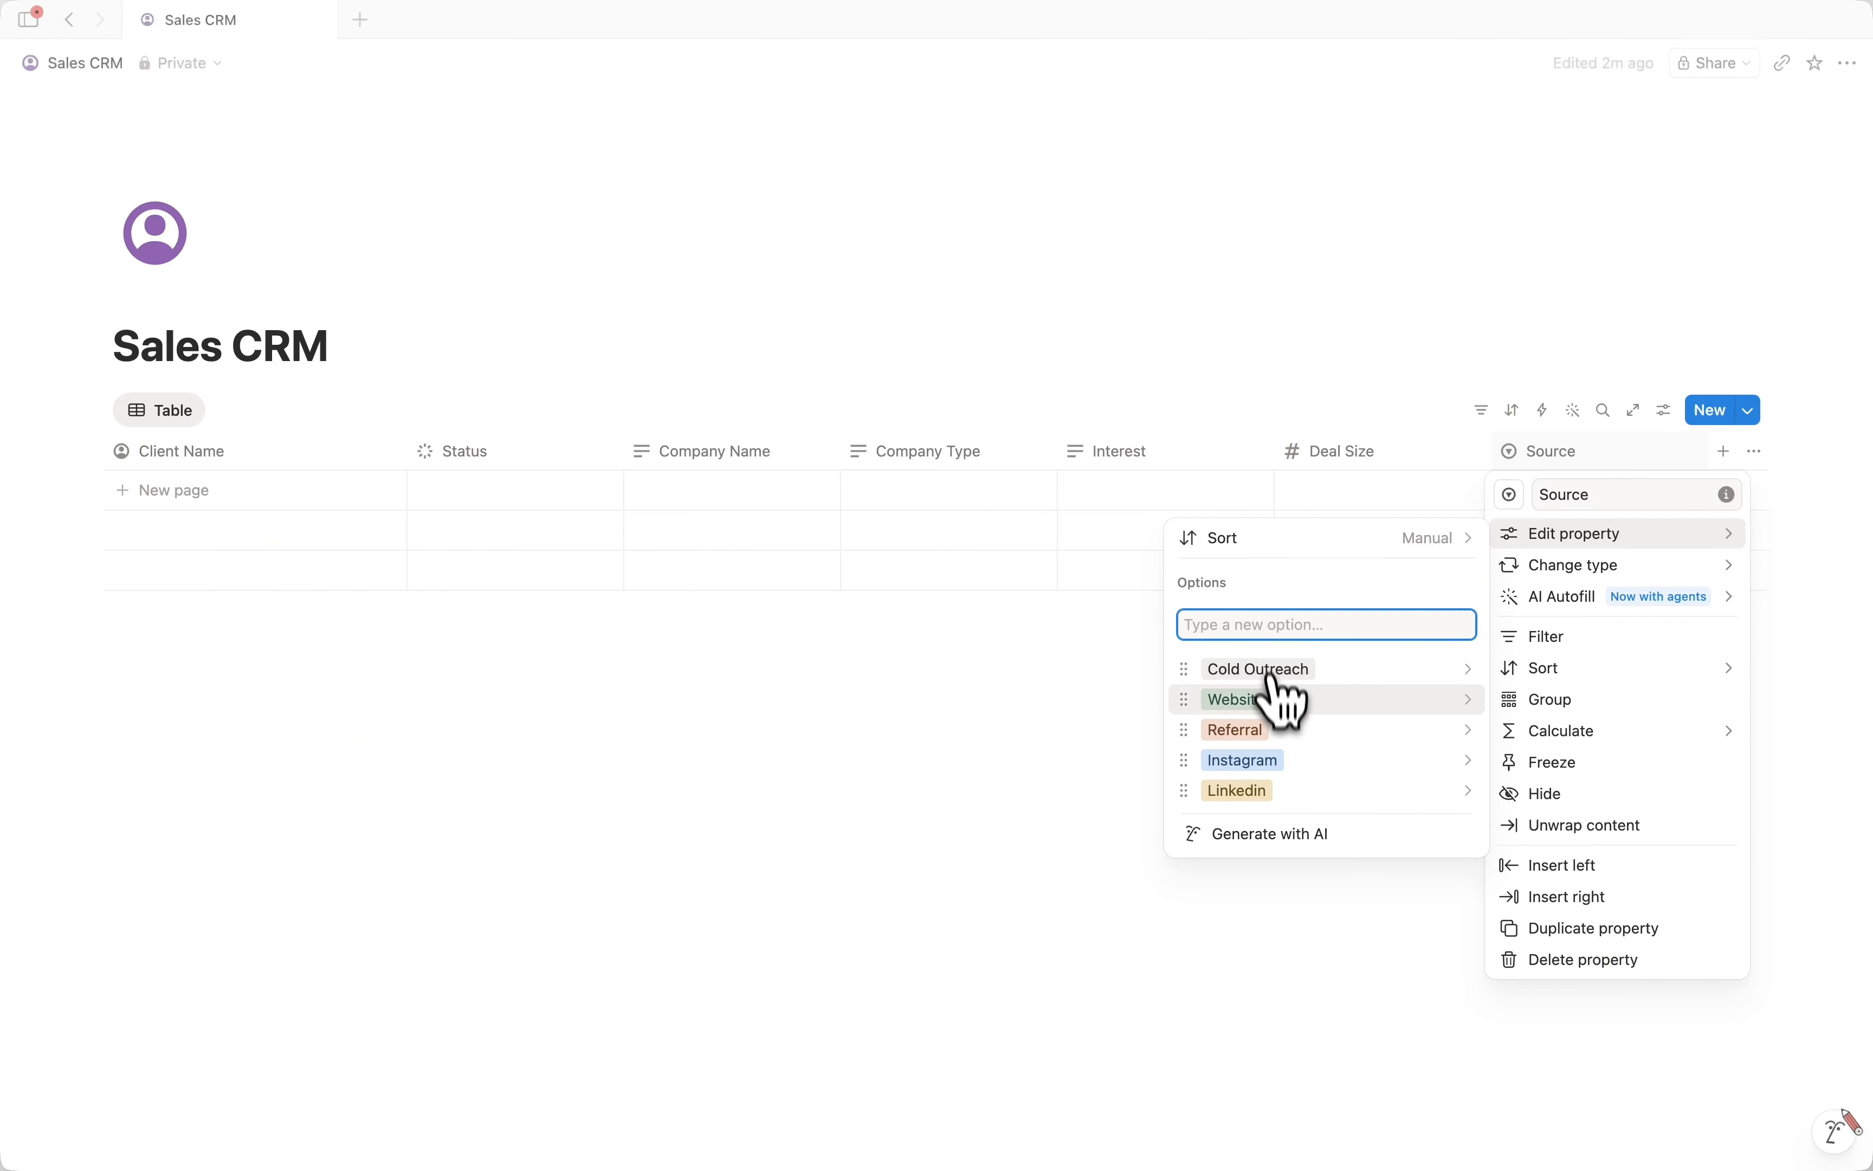
Color the Source property's Linkedin option blue and its Instagram option purple.
left_click(1227, 813)
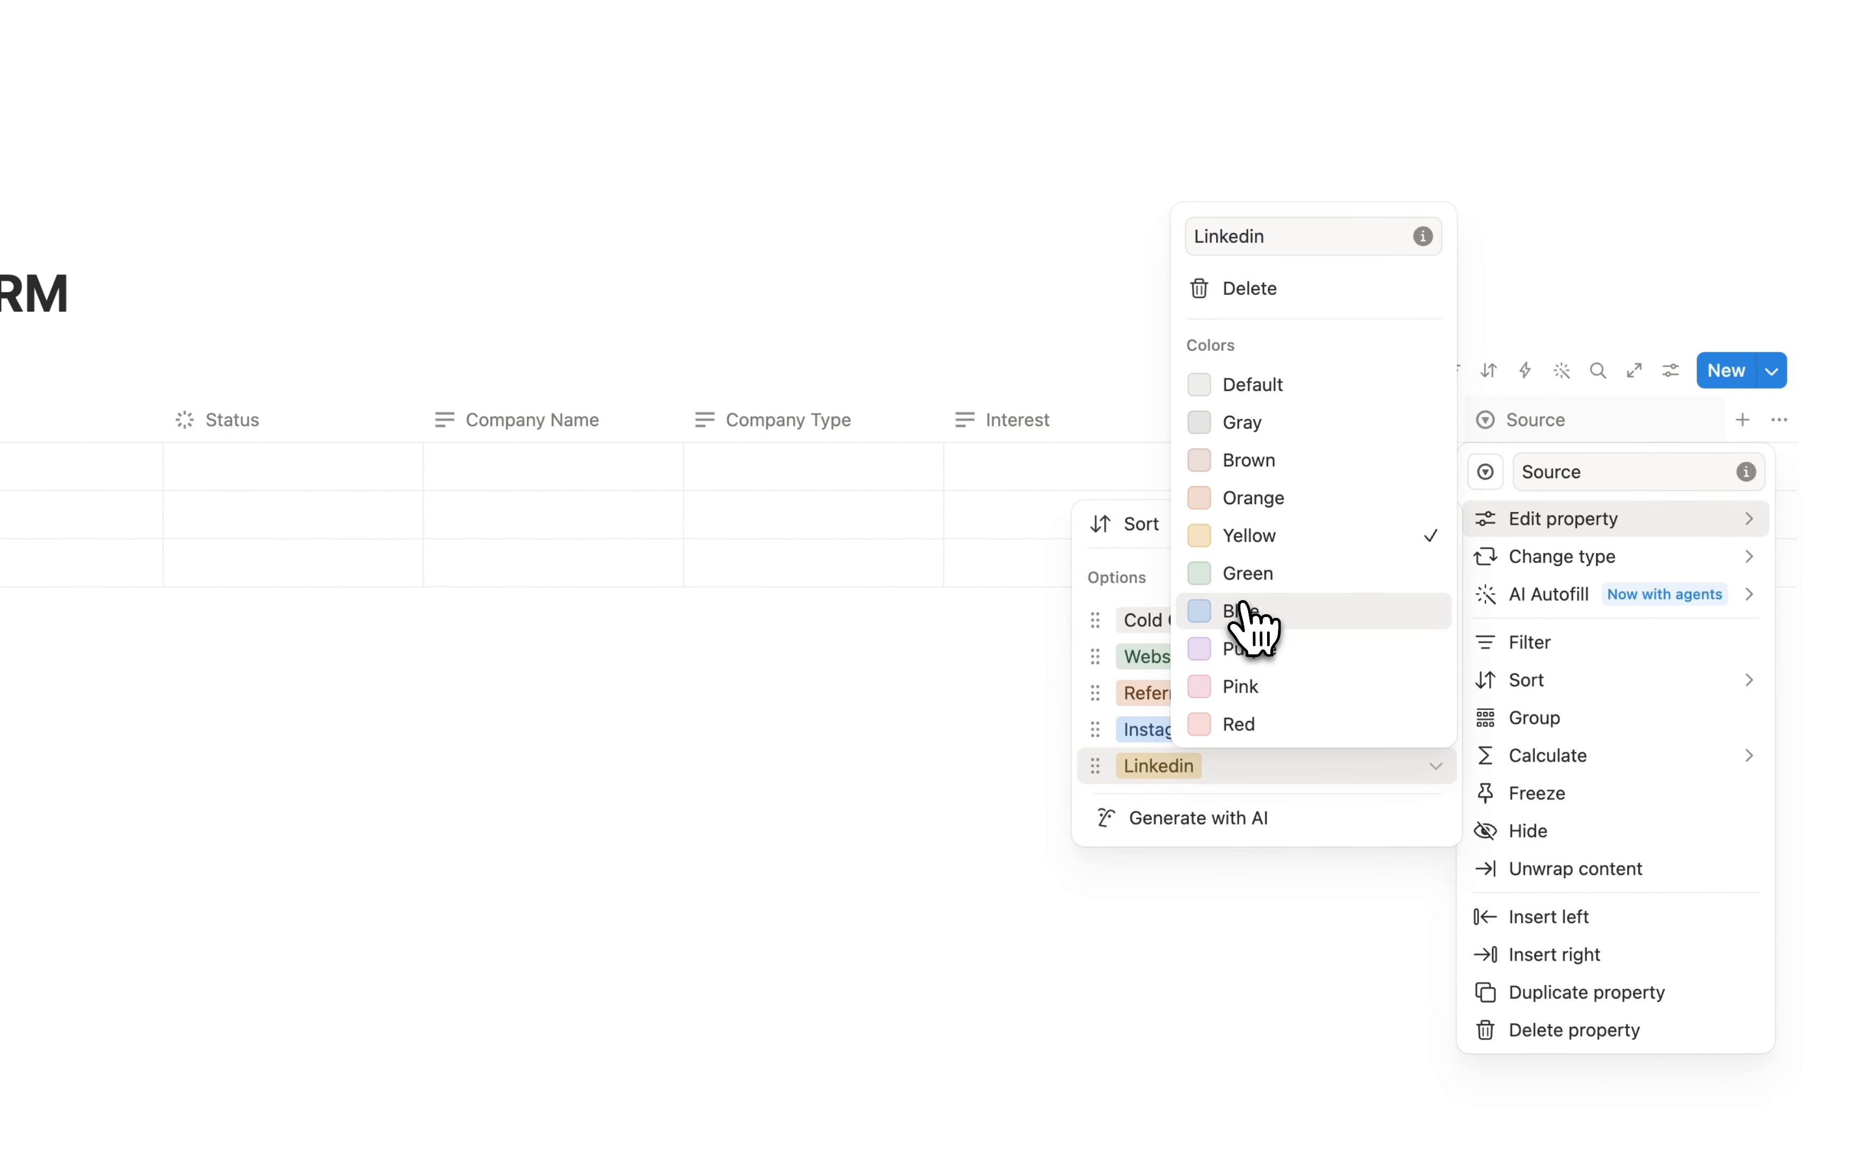
left_click(1269, 618)
left_click(1160, 732)
left_click(1249, 616)
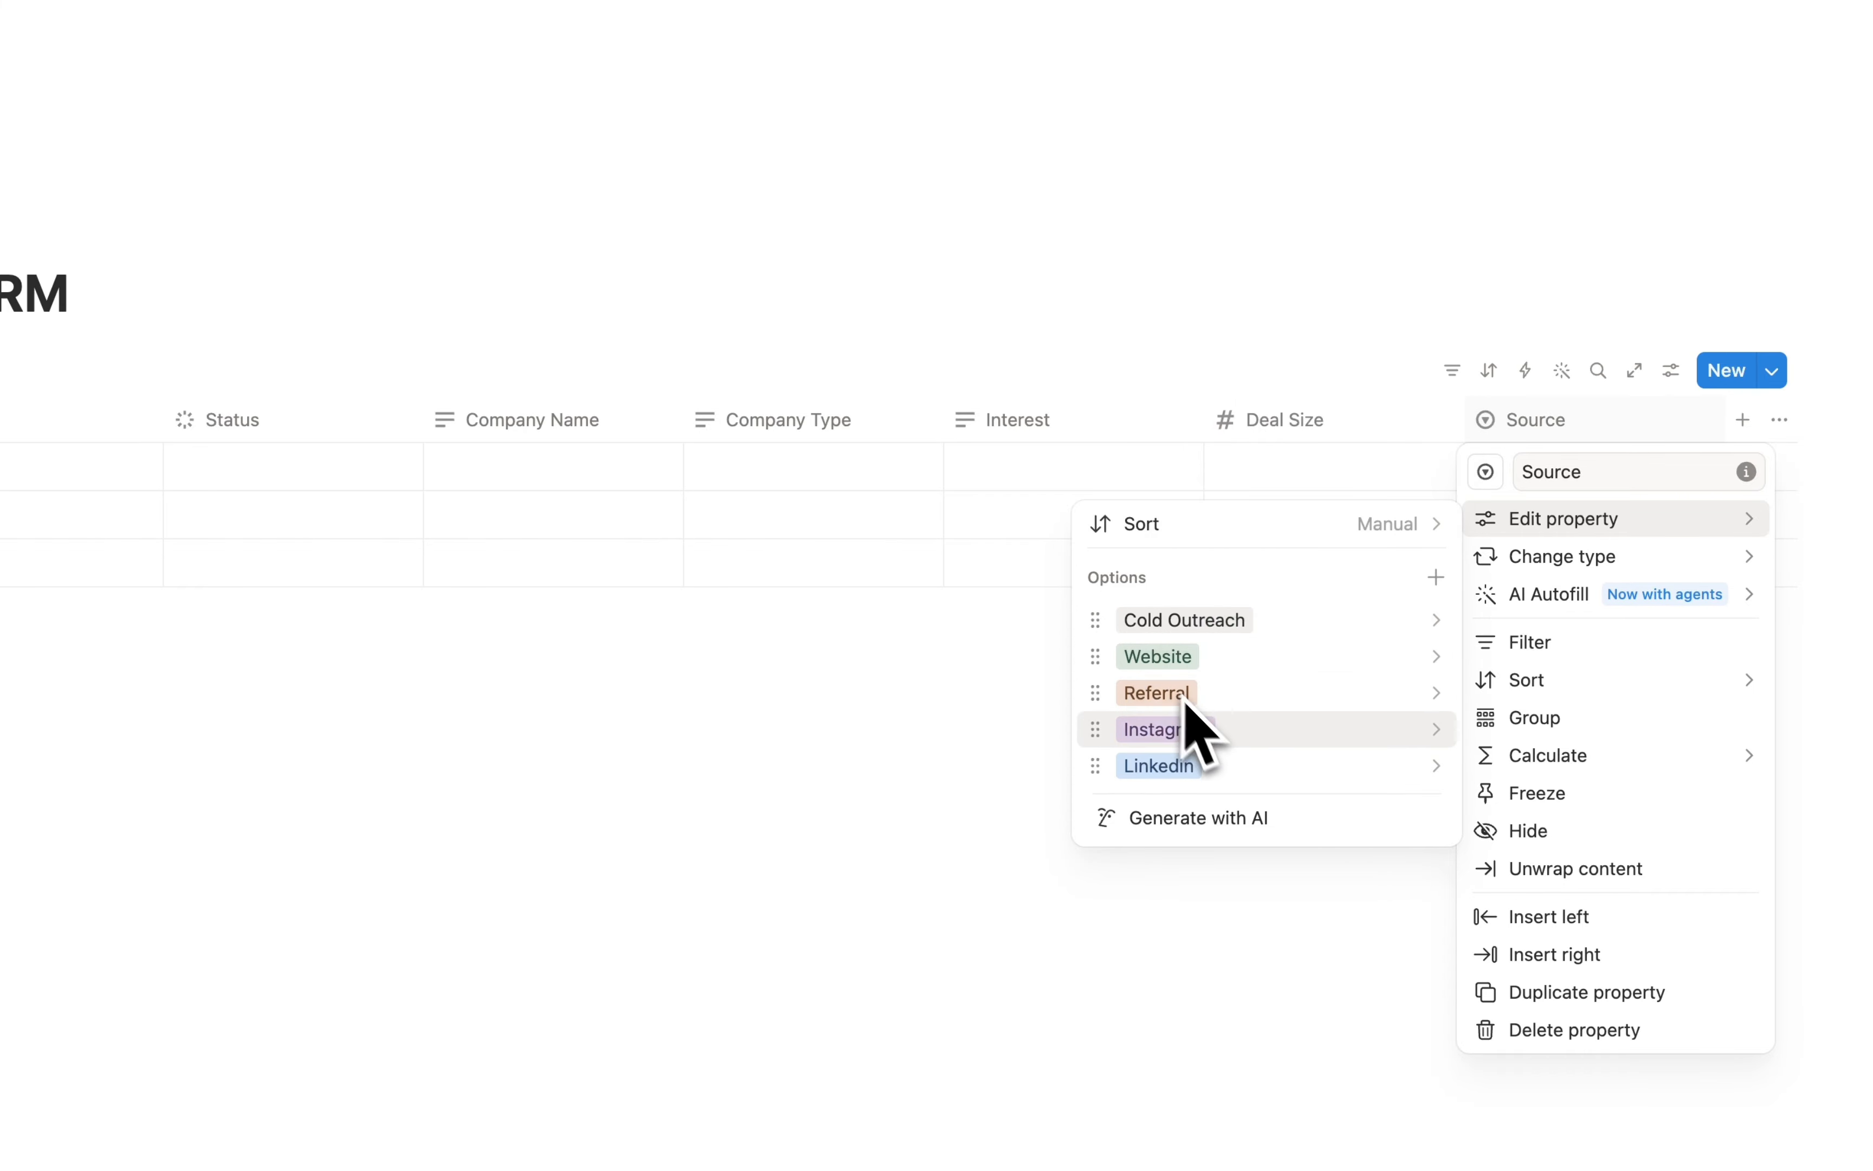
Add a Date property named Last Contact after the Source property.
left_click(1224, 397)
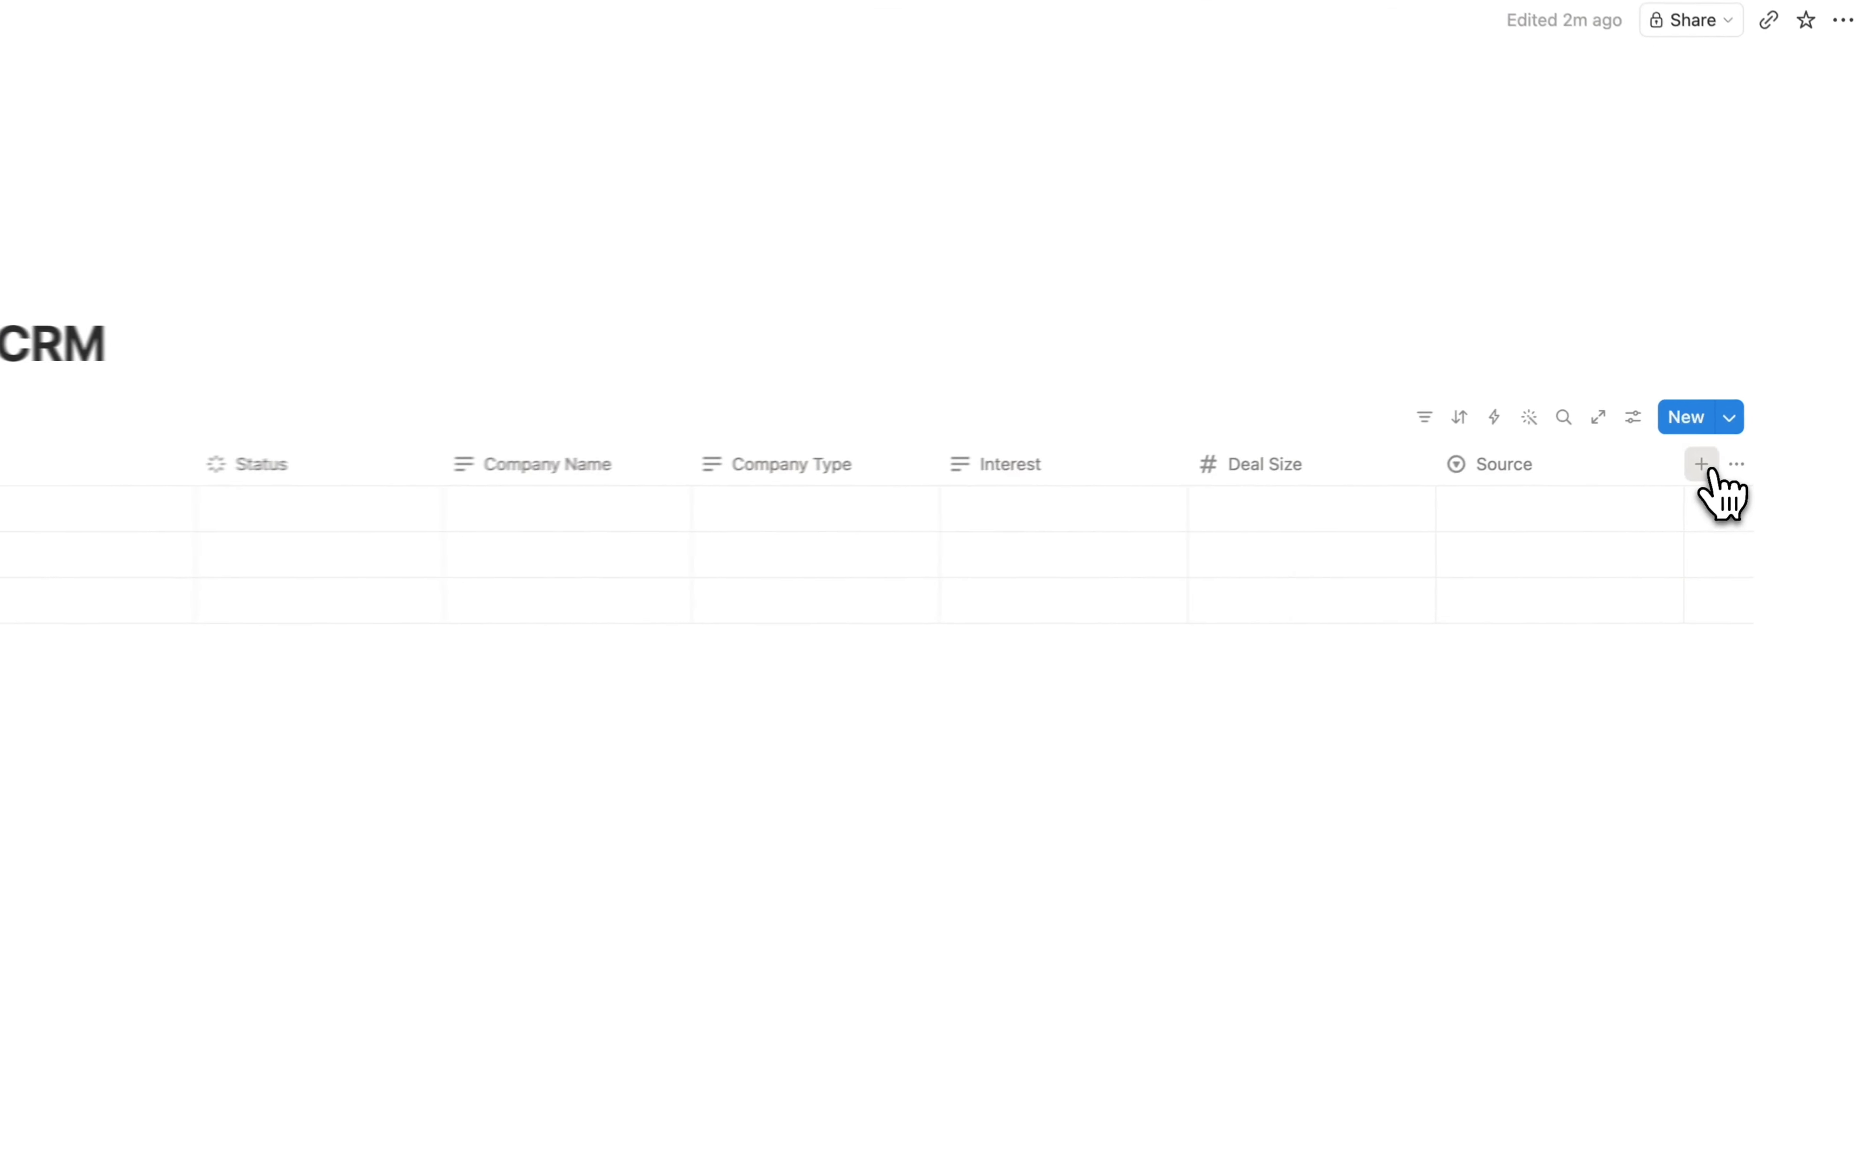
left_click(1705, 466)
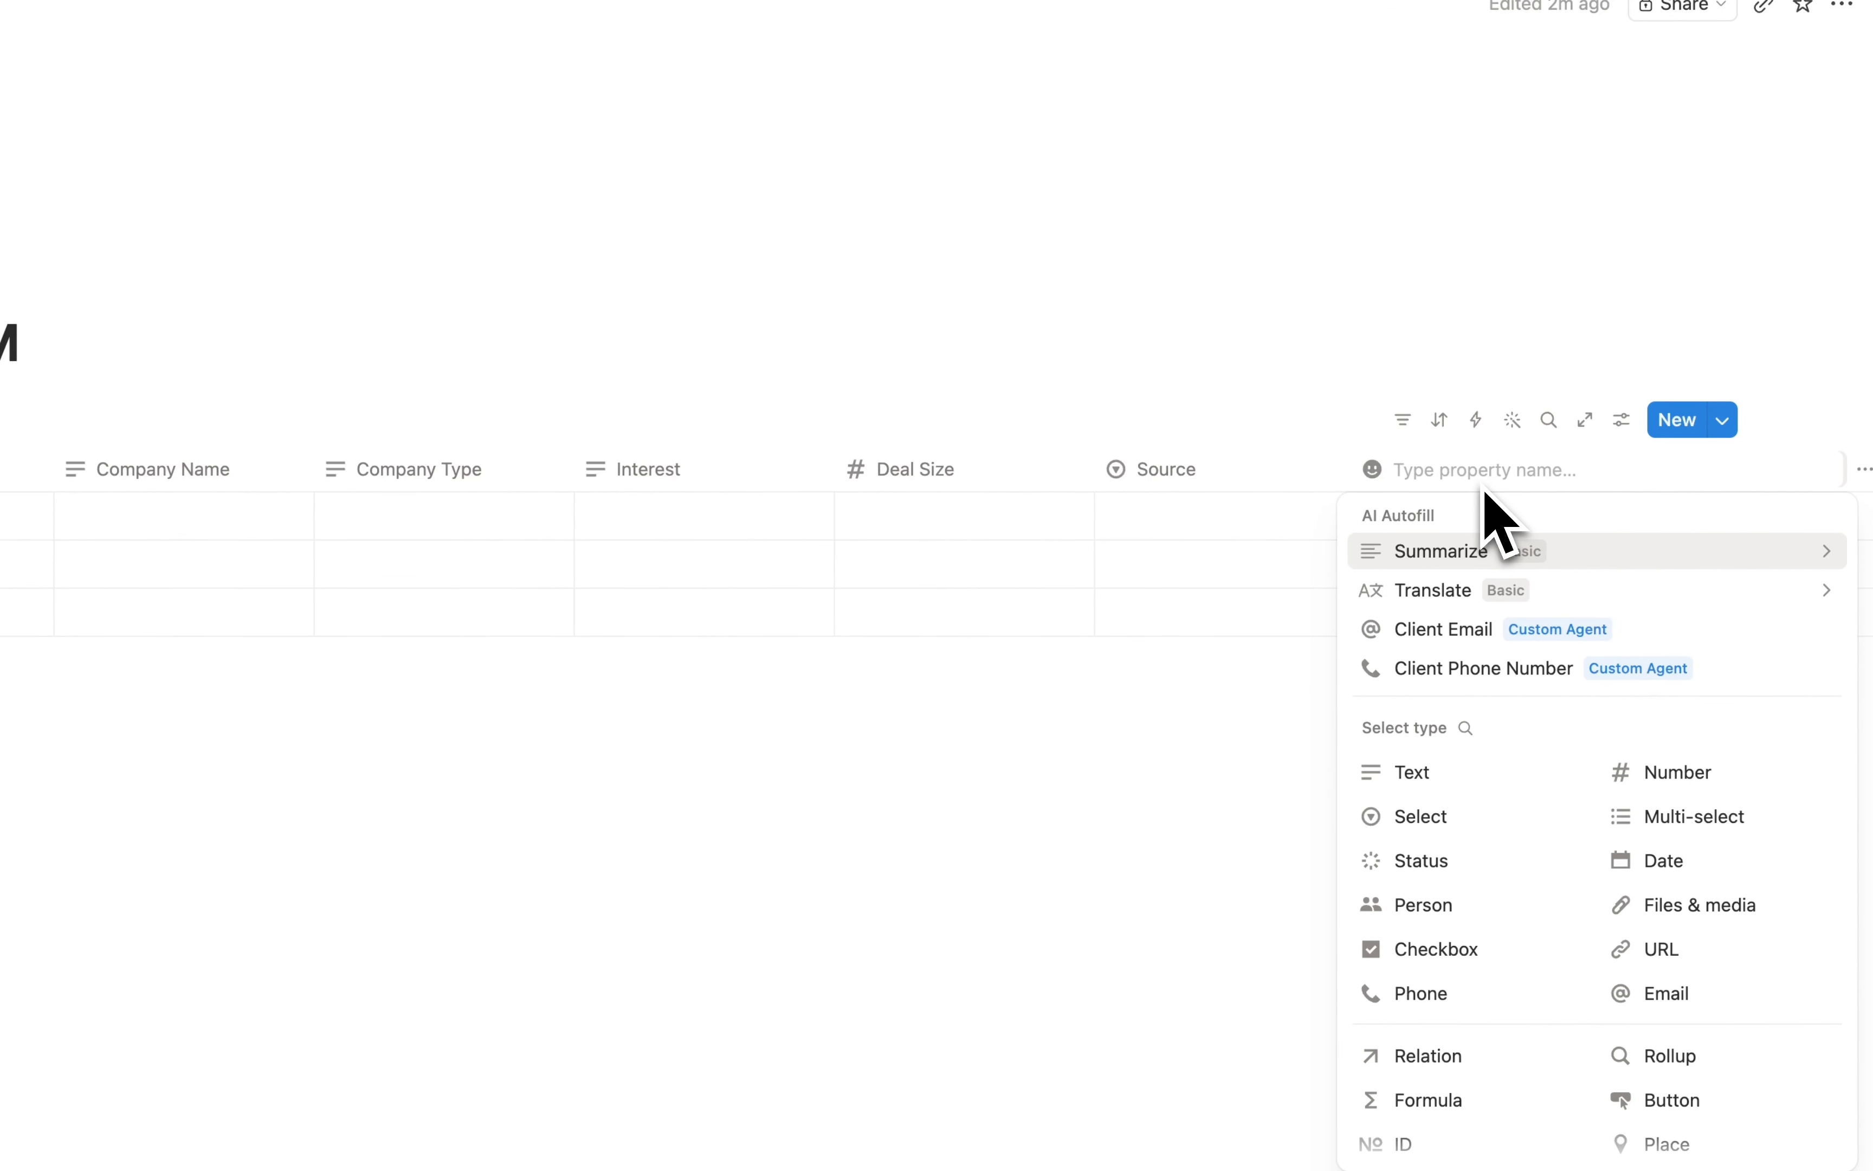
type("t Contact")
key("BackSpace")
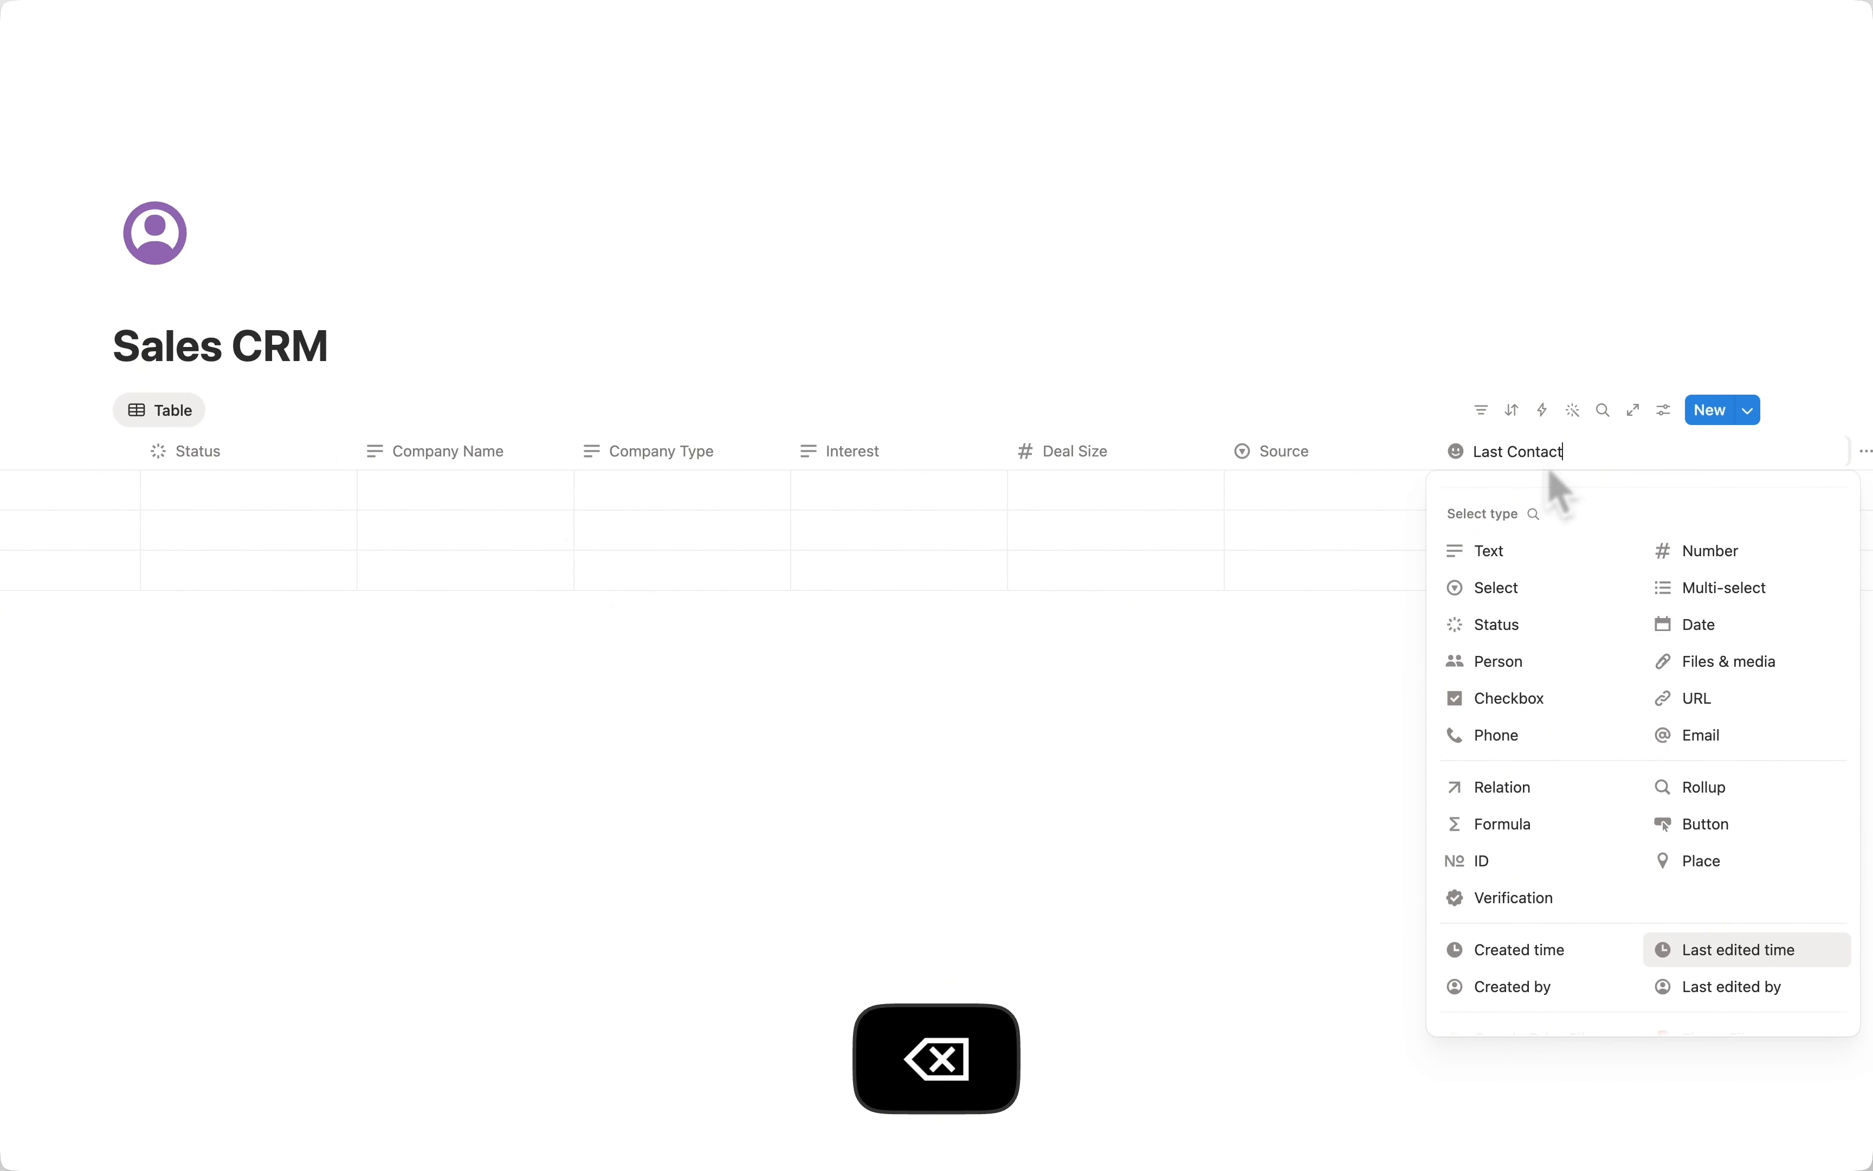
left_click(1672, 625)
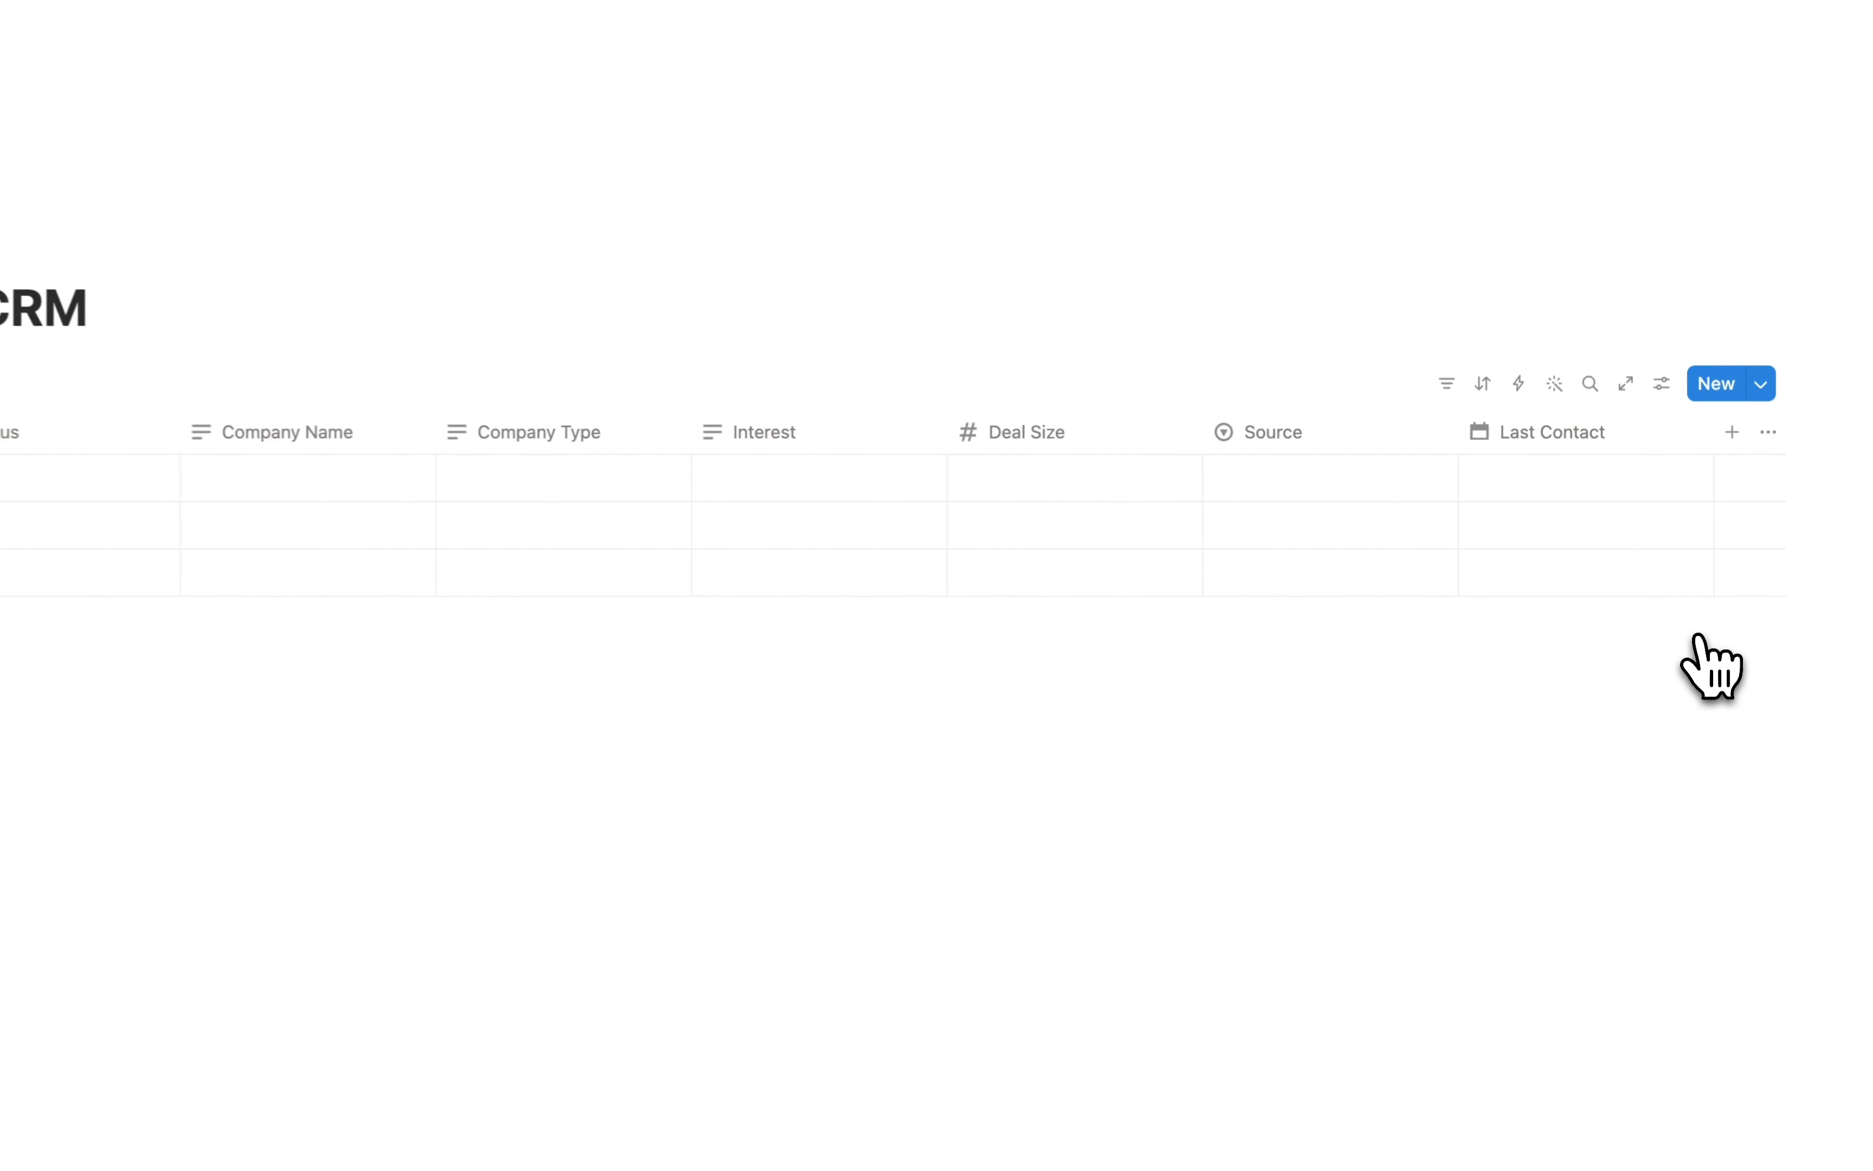
Add a new client entry with the client's full name and set its Status to Discovery Call.
scroll(874, 569, "left", 5)
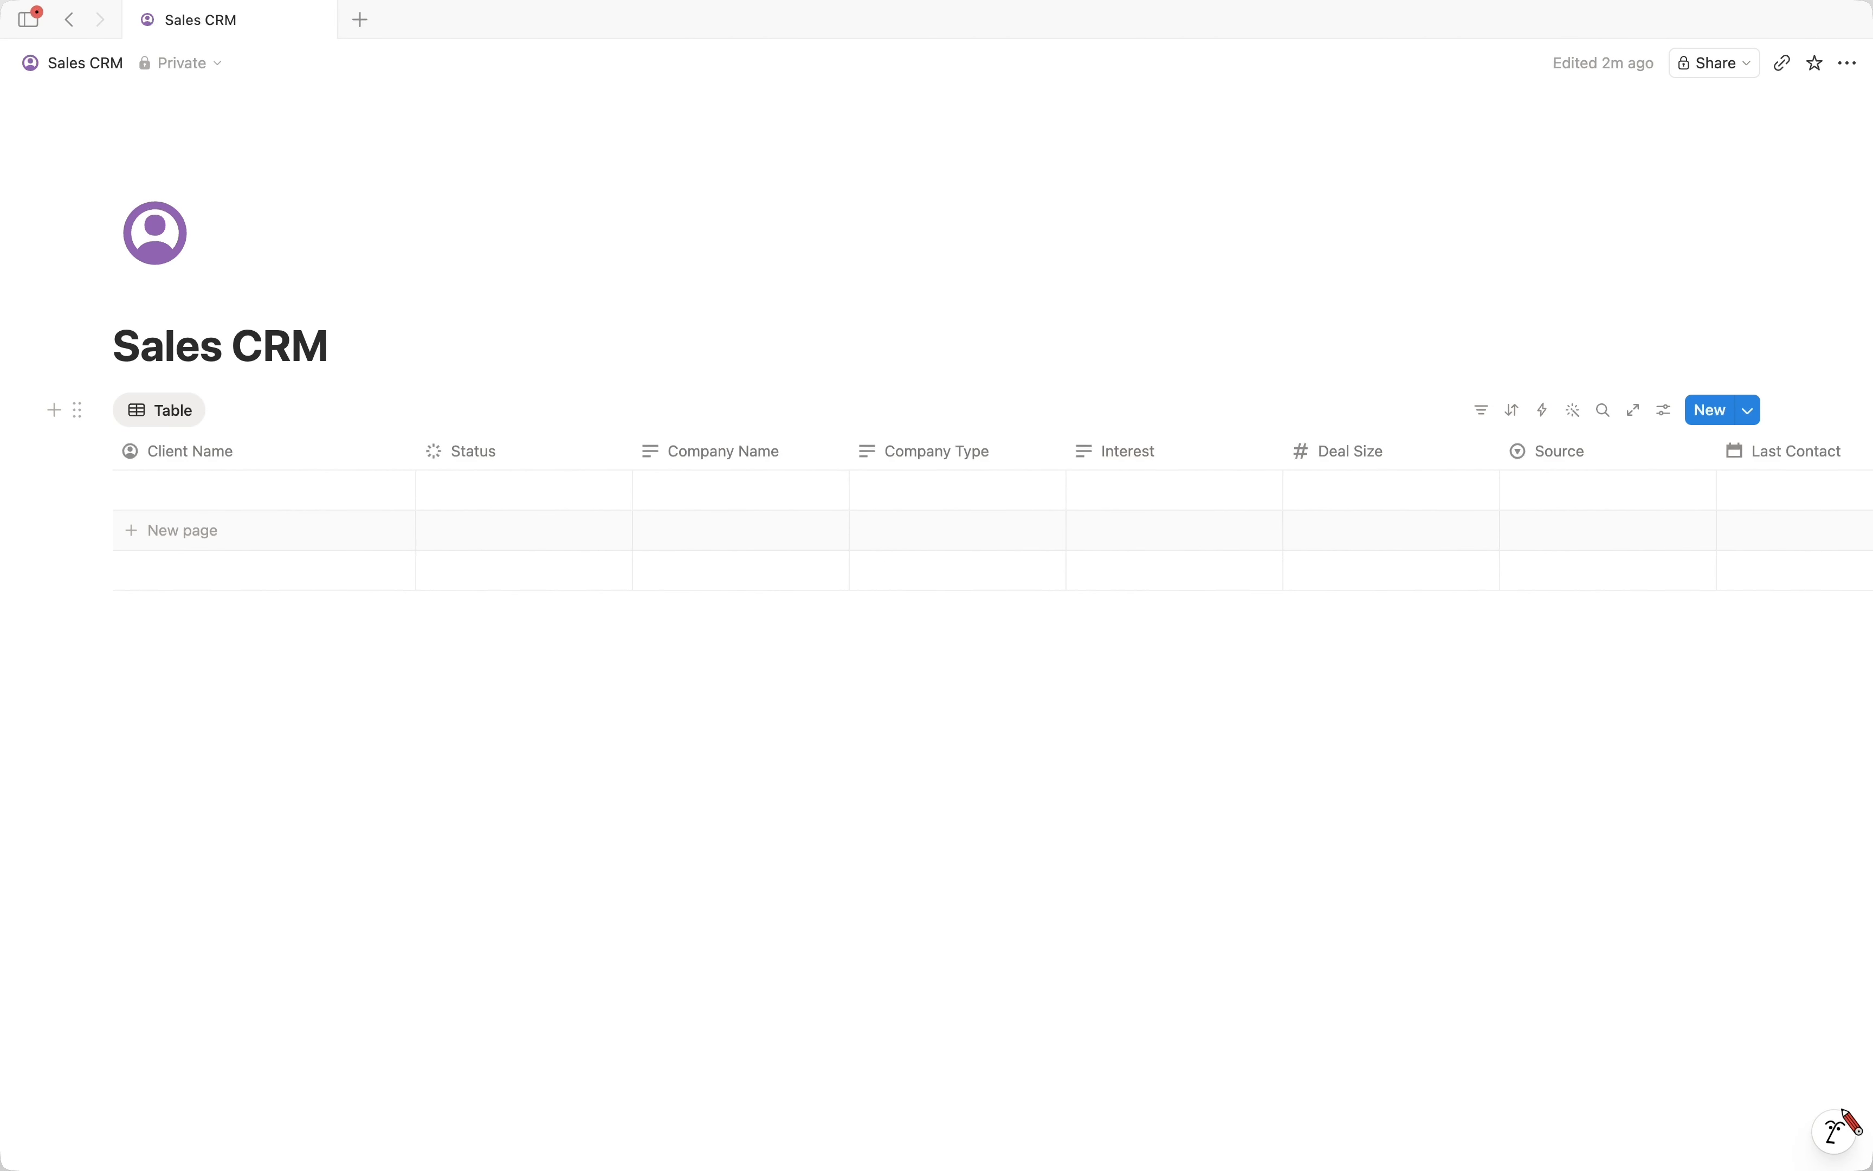
left_click(310, 520)
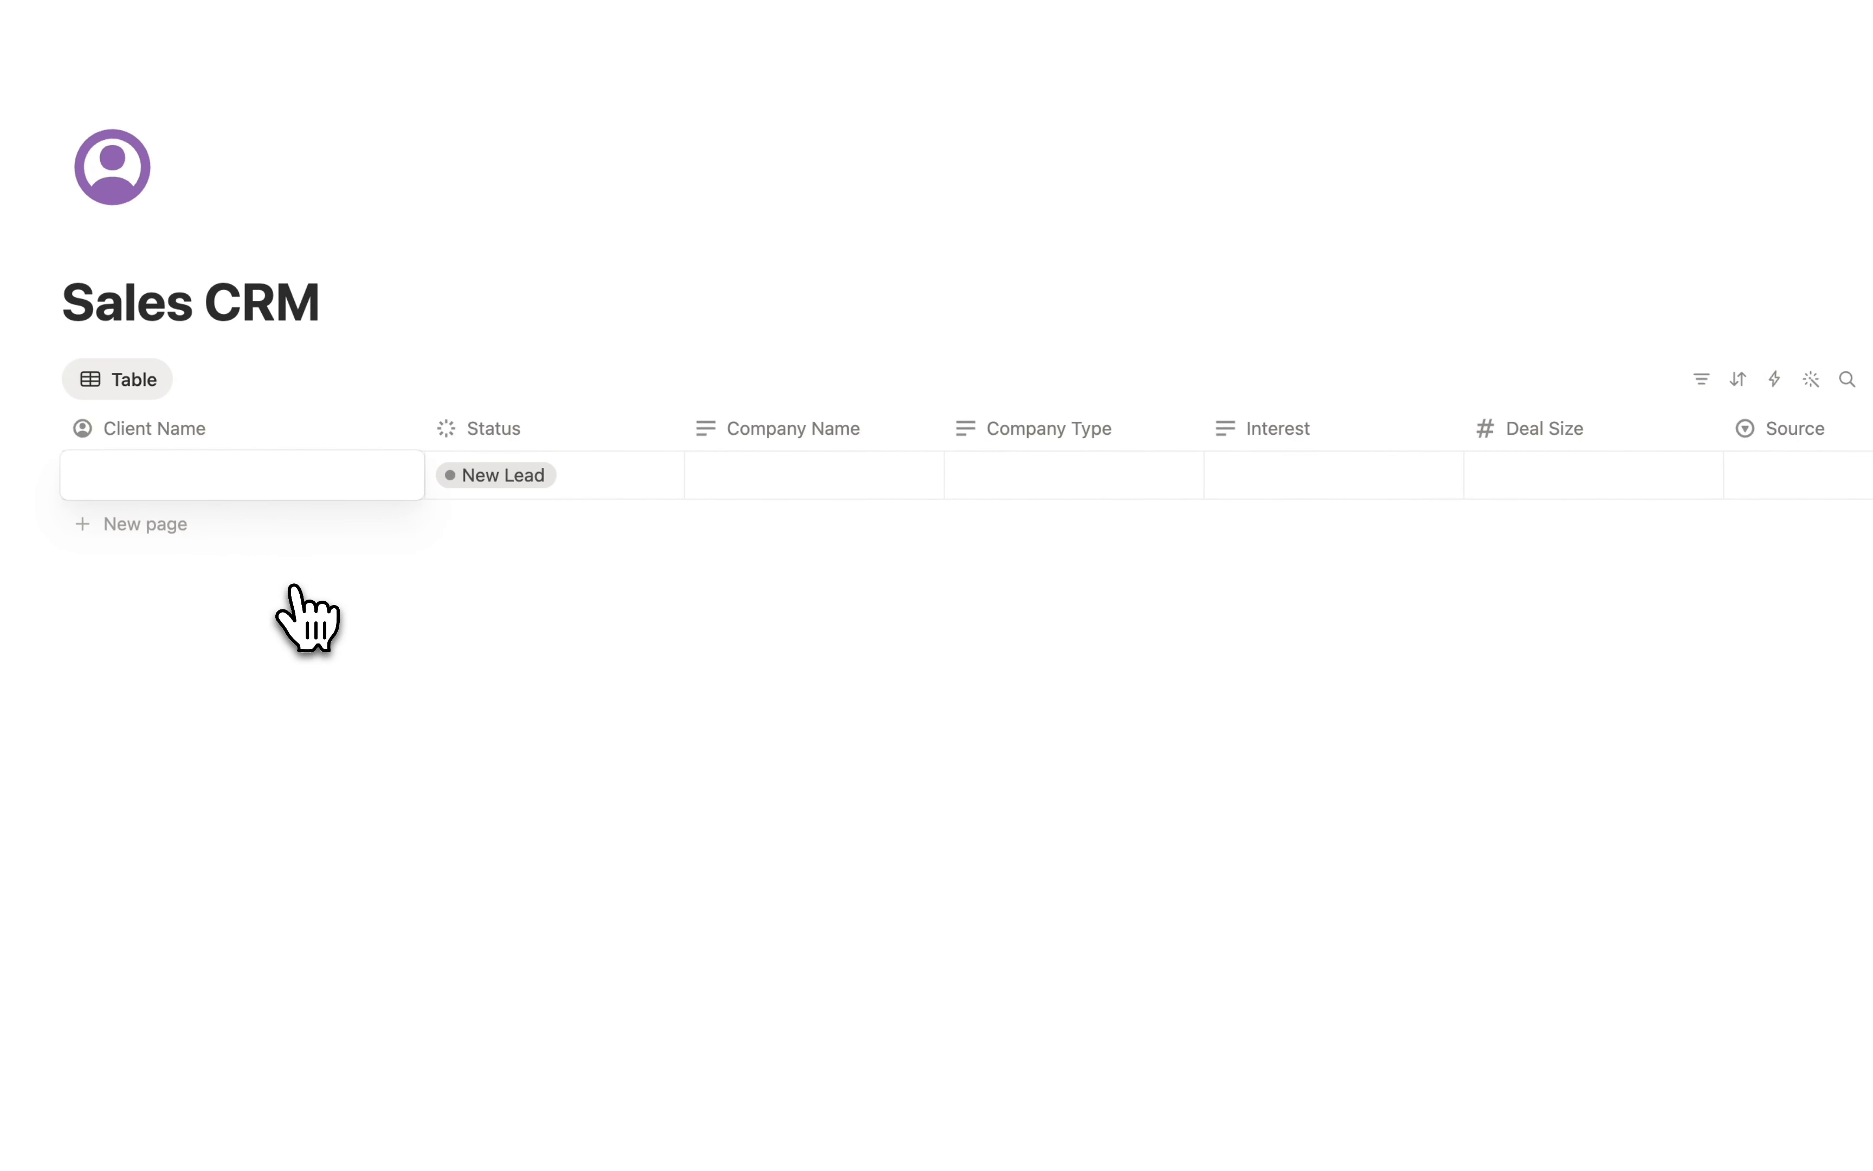
type("John Smith")
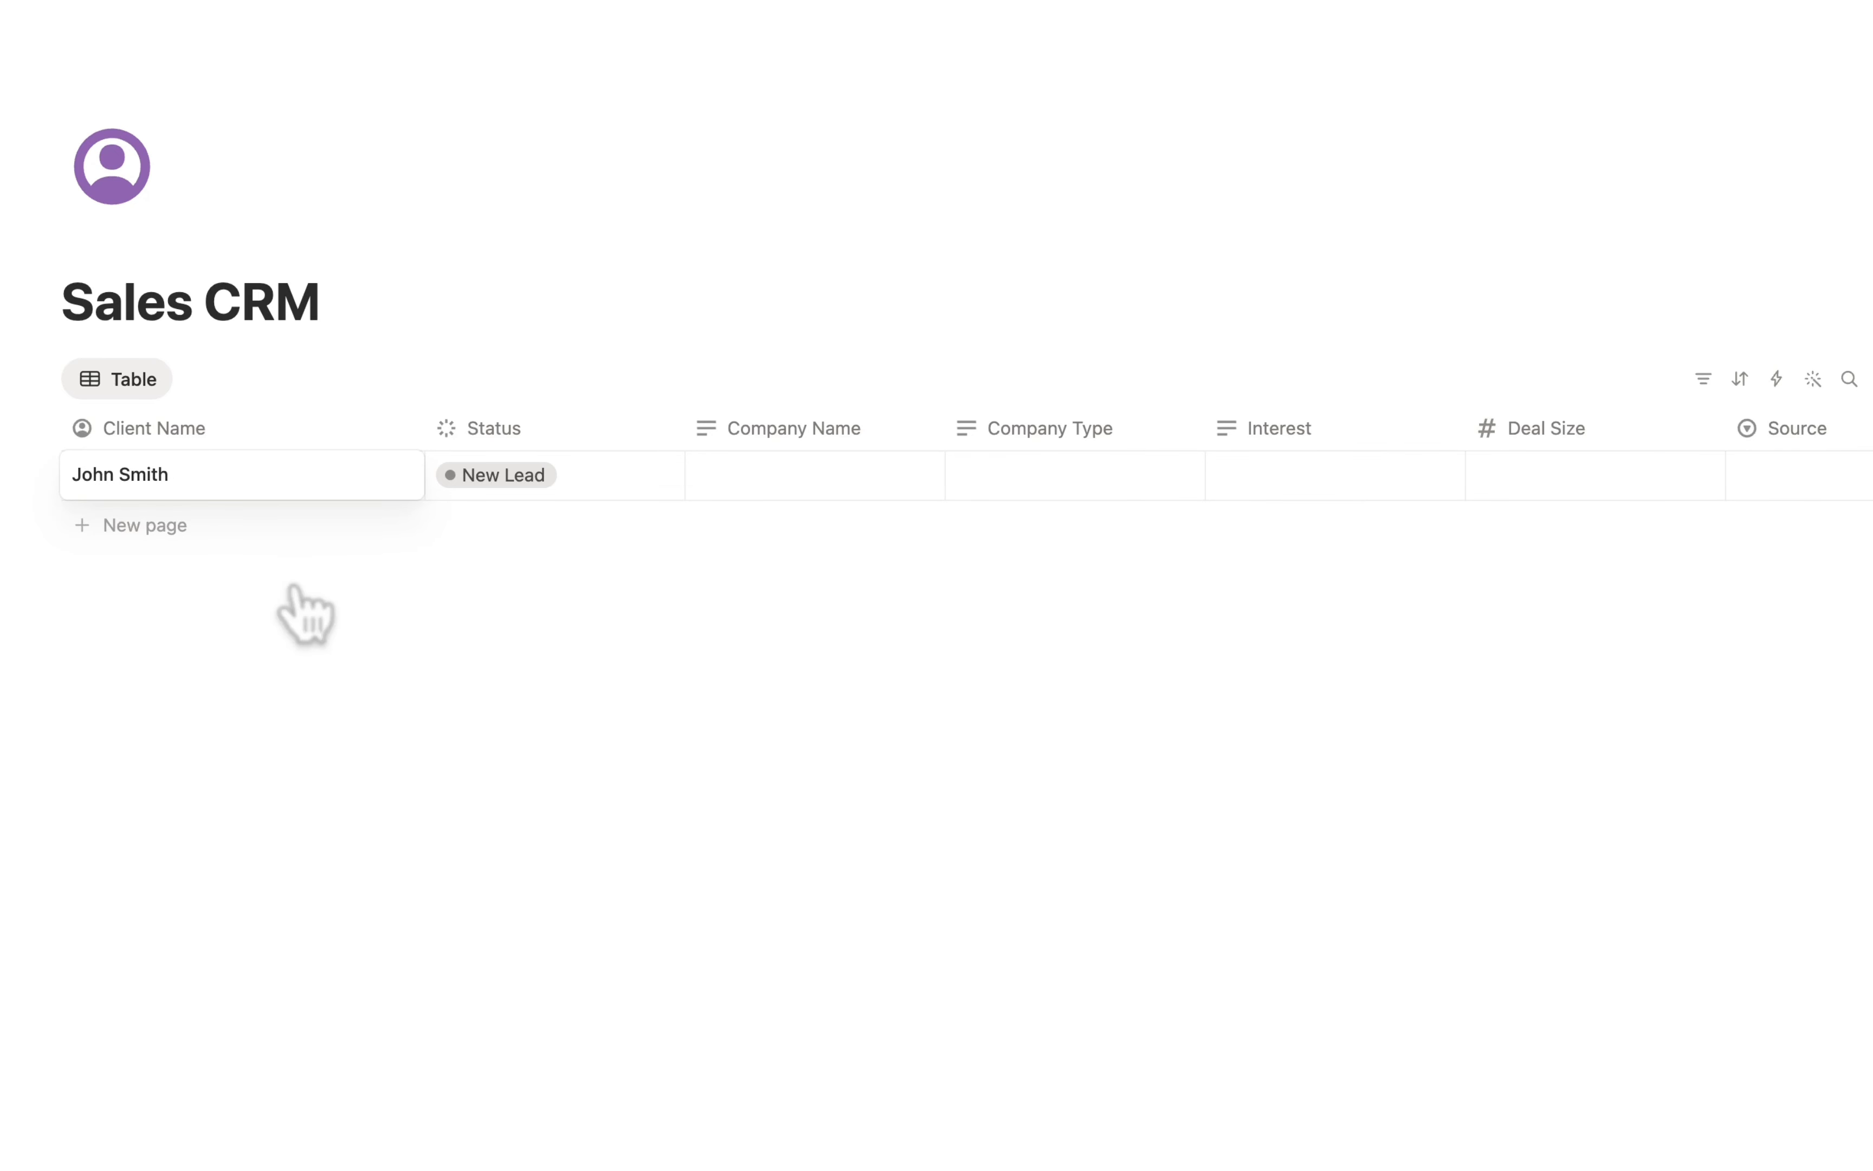
left_click(515, 487)
left_click(538, 697)
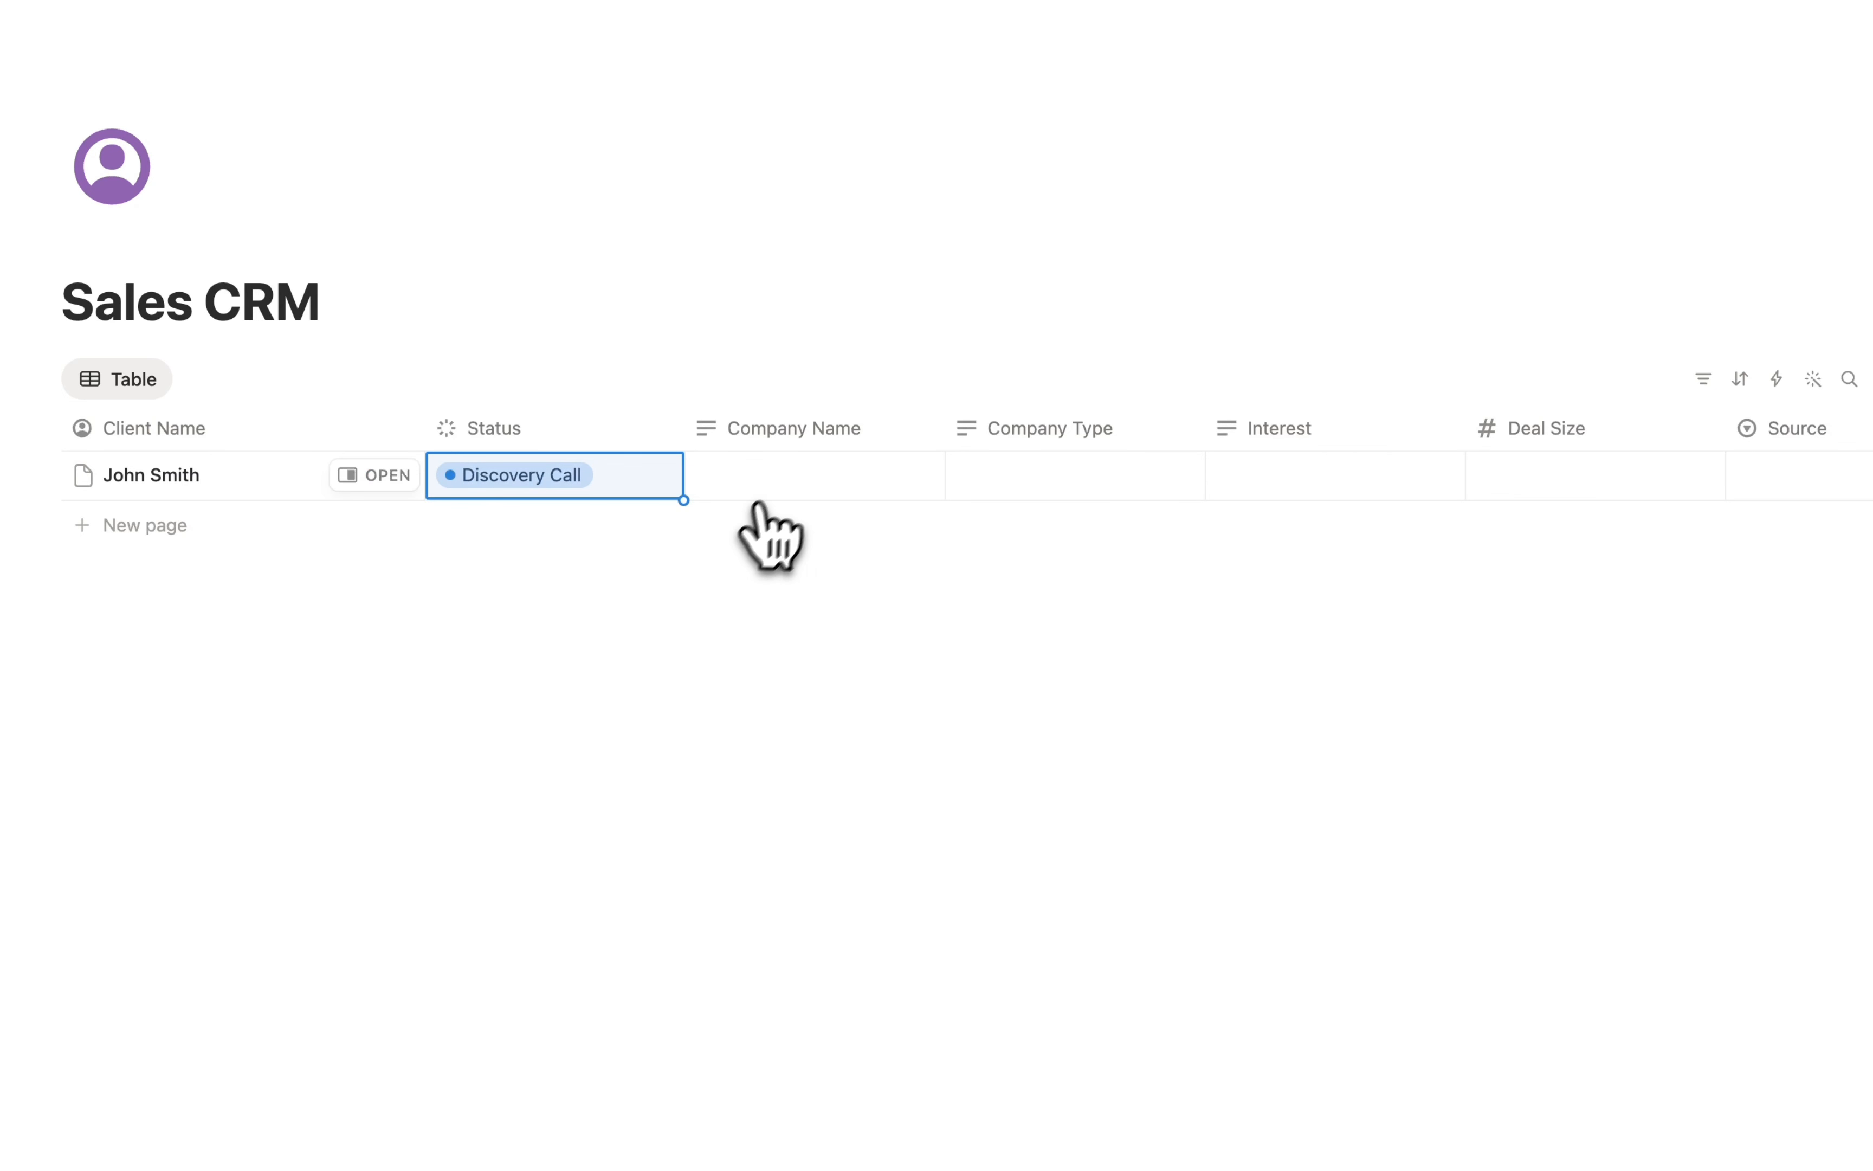
Fill in the client's Company Name as Acme Co, Company Type as SaaS and Interest as Short form content.
left_click(776, 488)
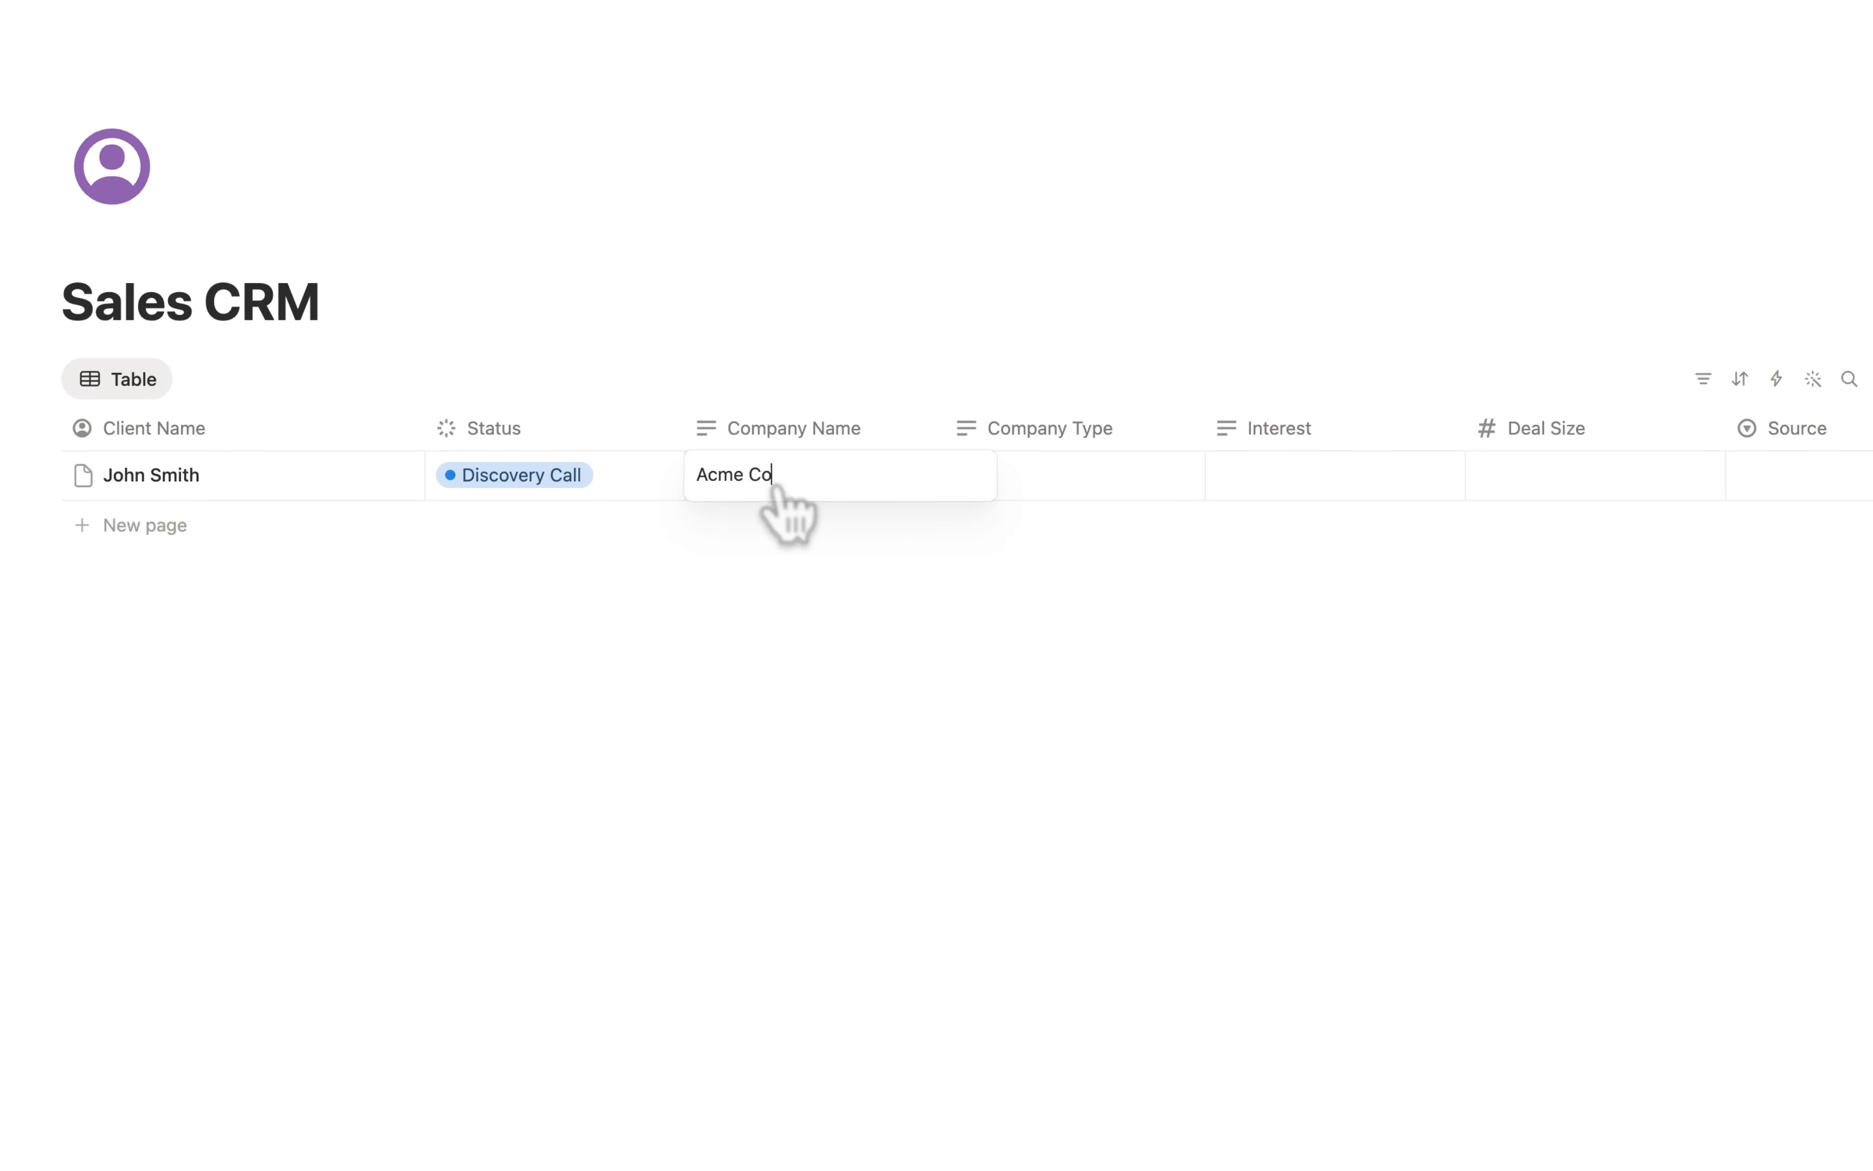
left_click(1092, 487)
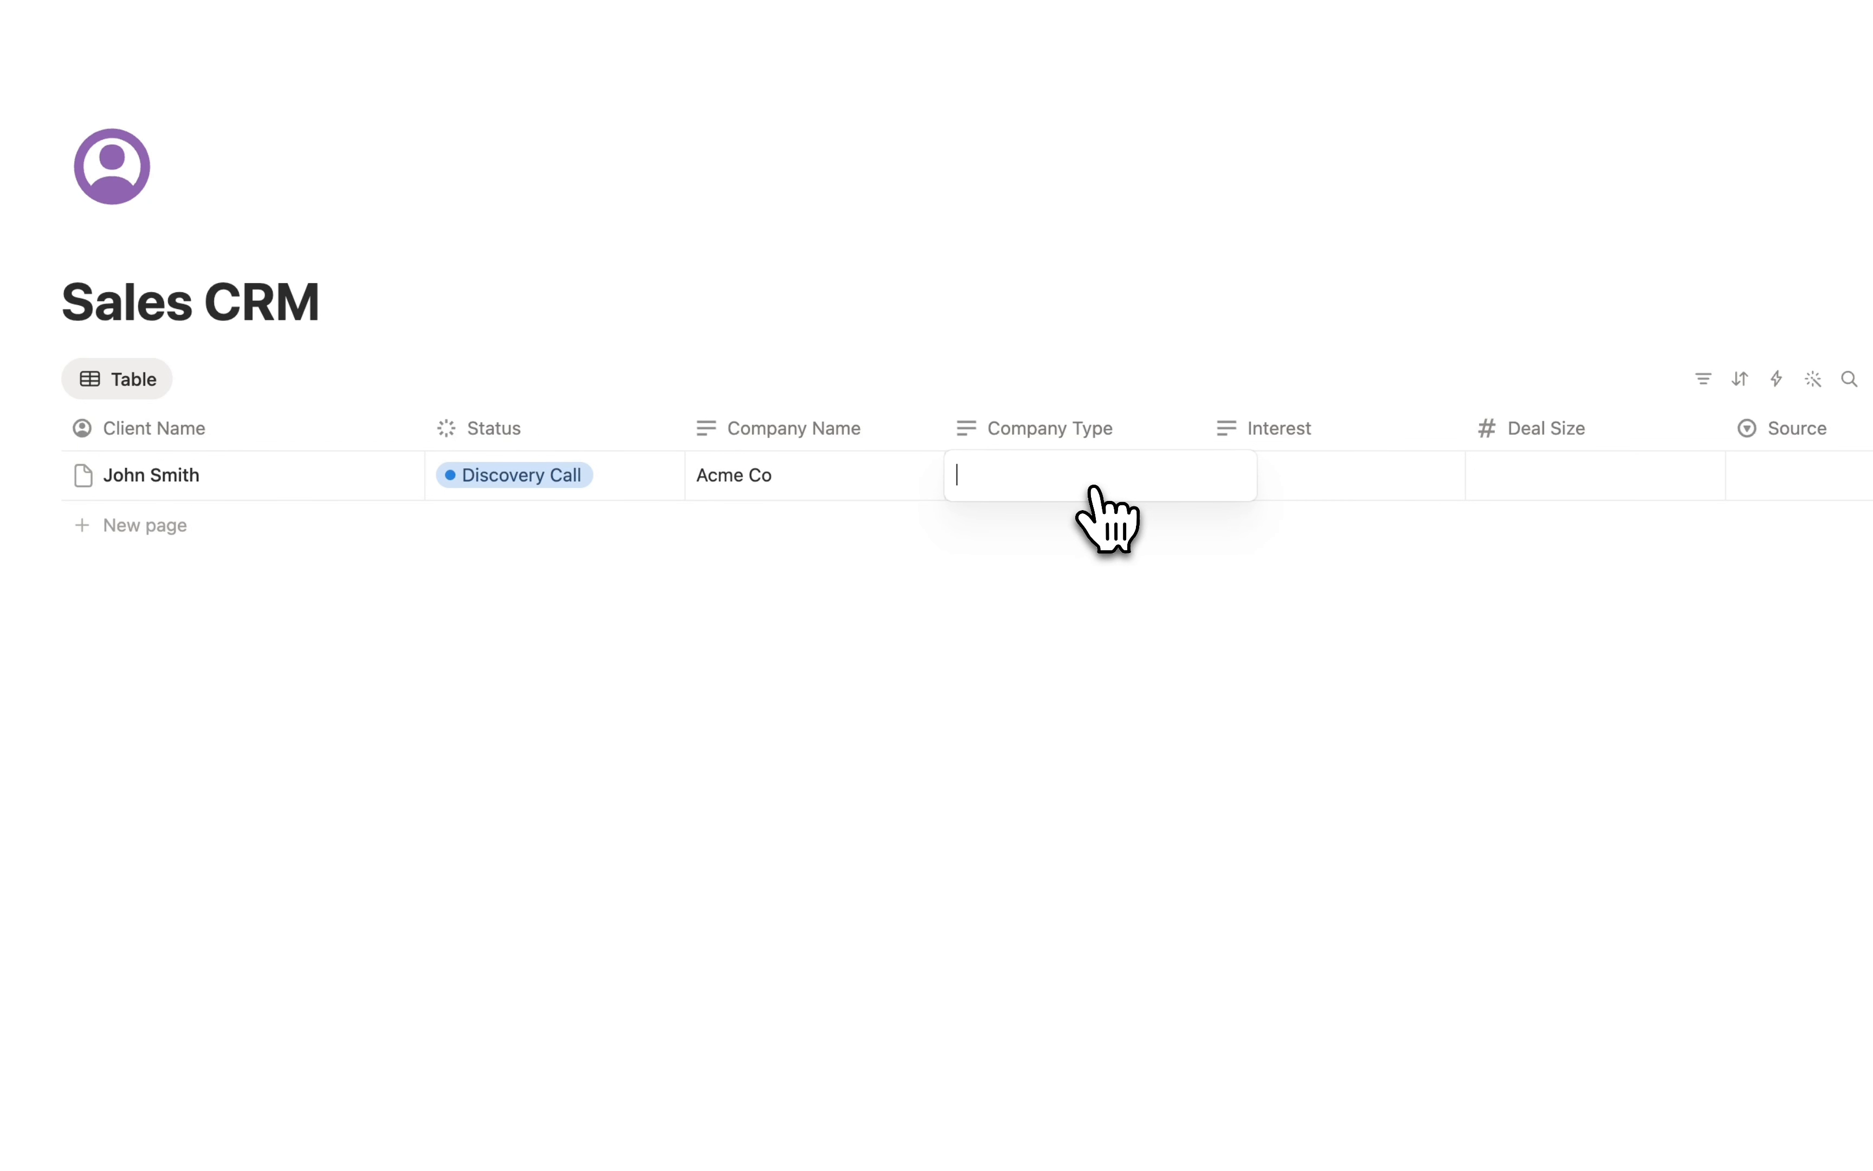
type("SaaS")
left_click(1269, 483)
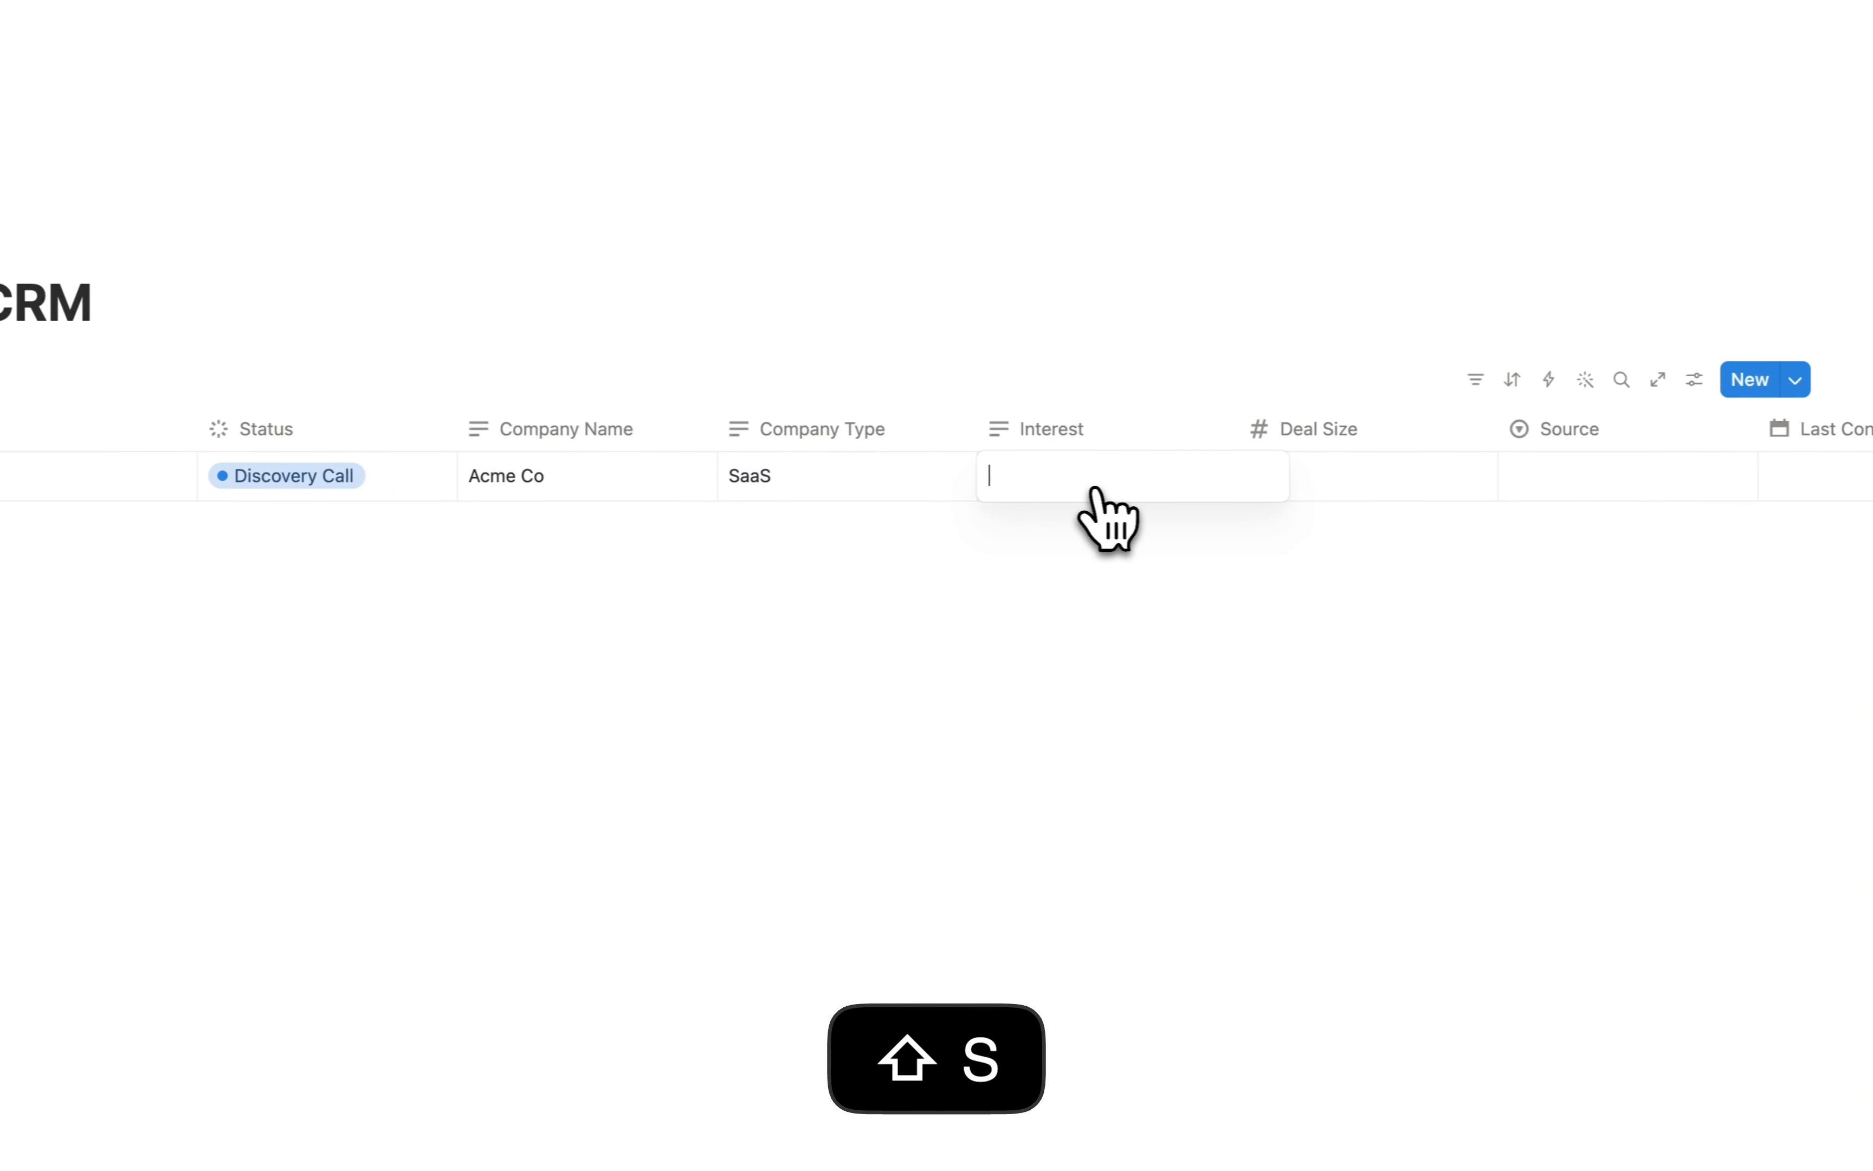
type("Short form content")
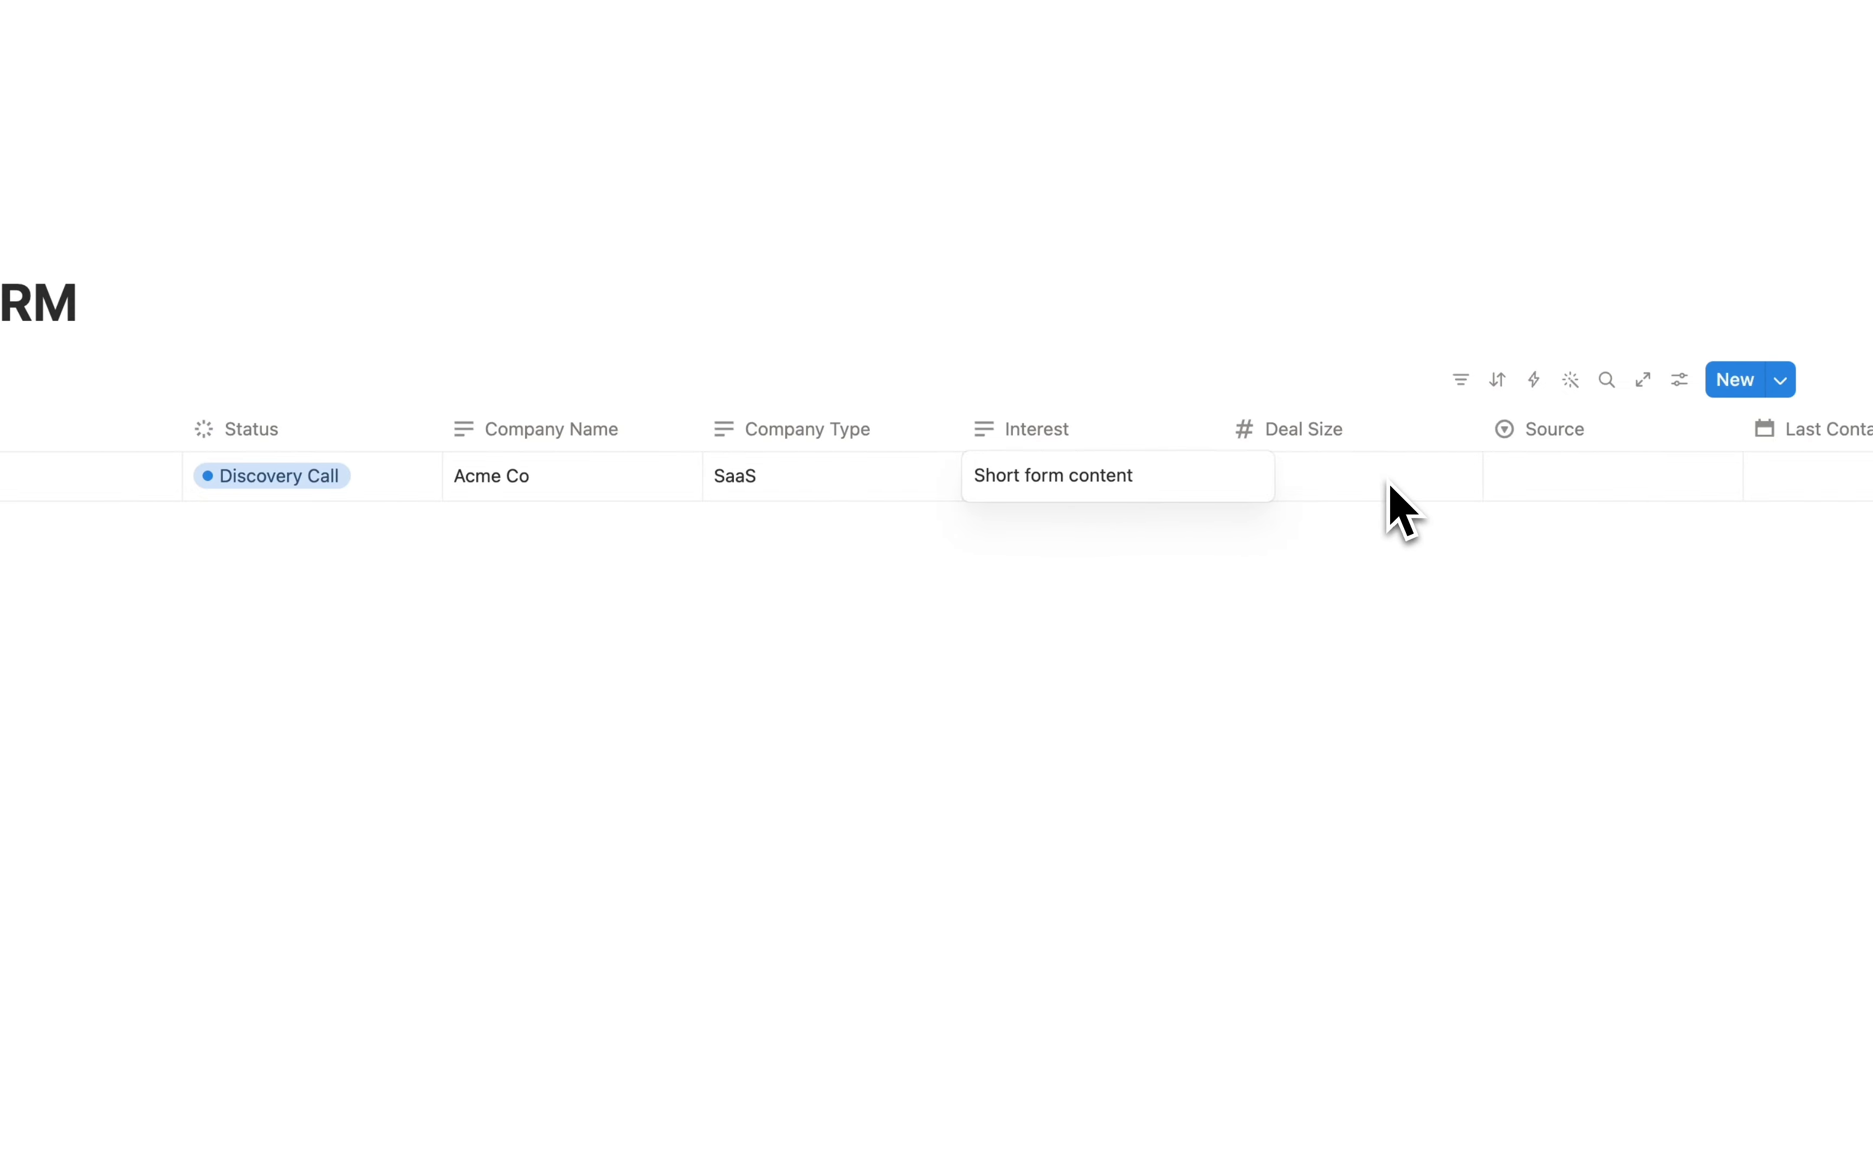
Set the client's Deal Size to $5,000, Source to Instagram and Last Contact to May 8, 2026.
left_click(1391, 485)
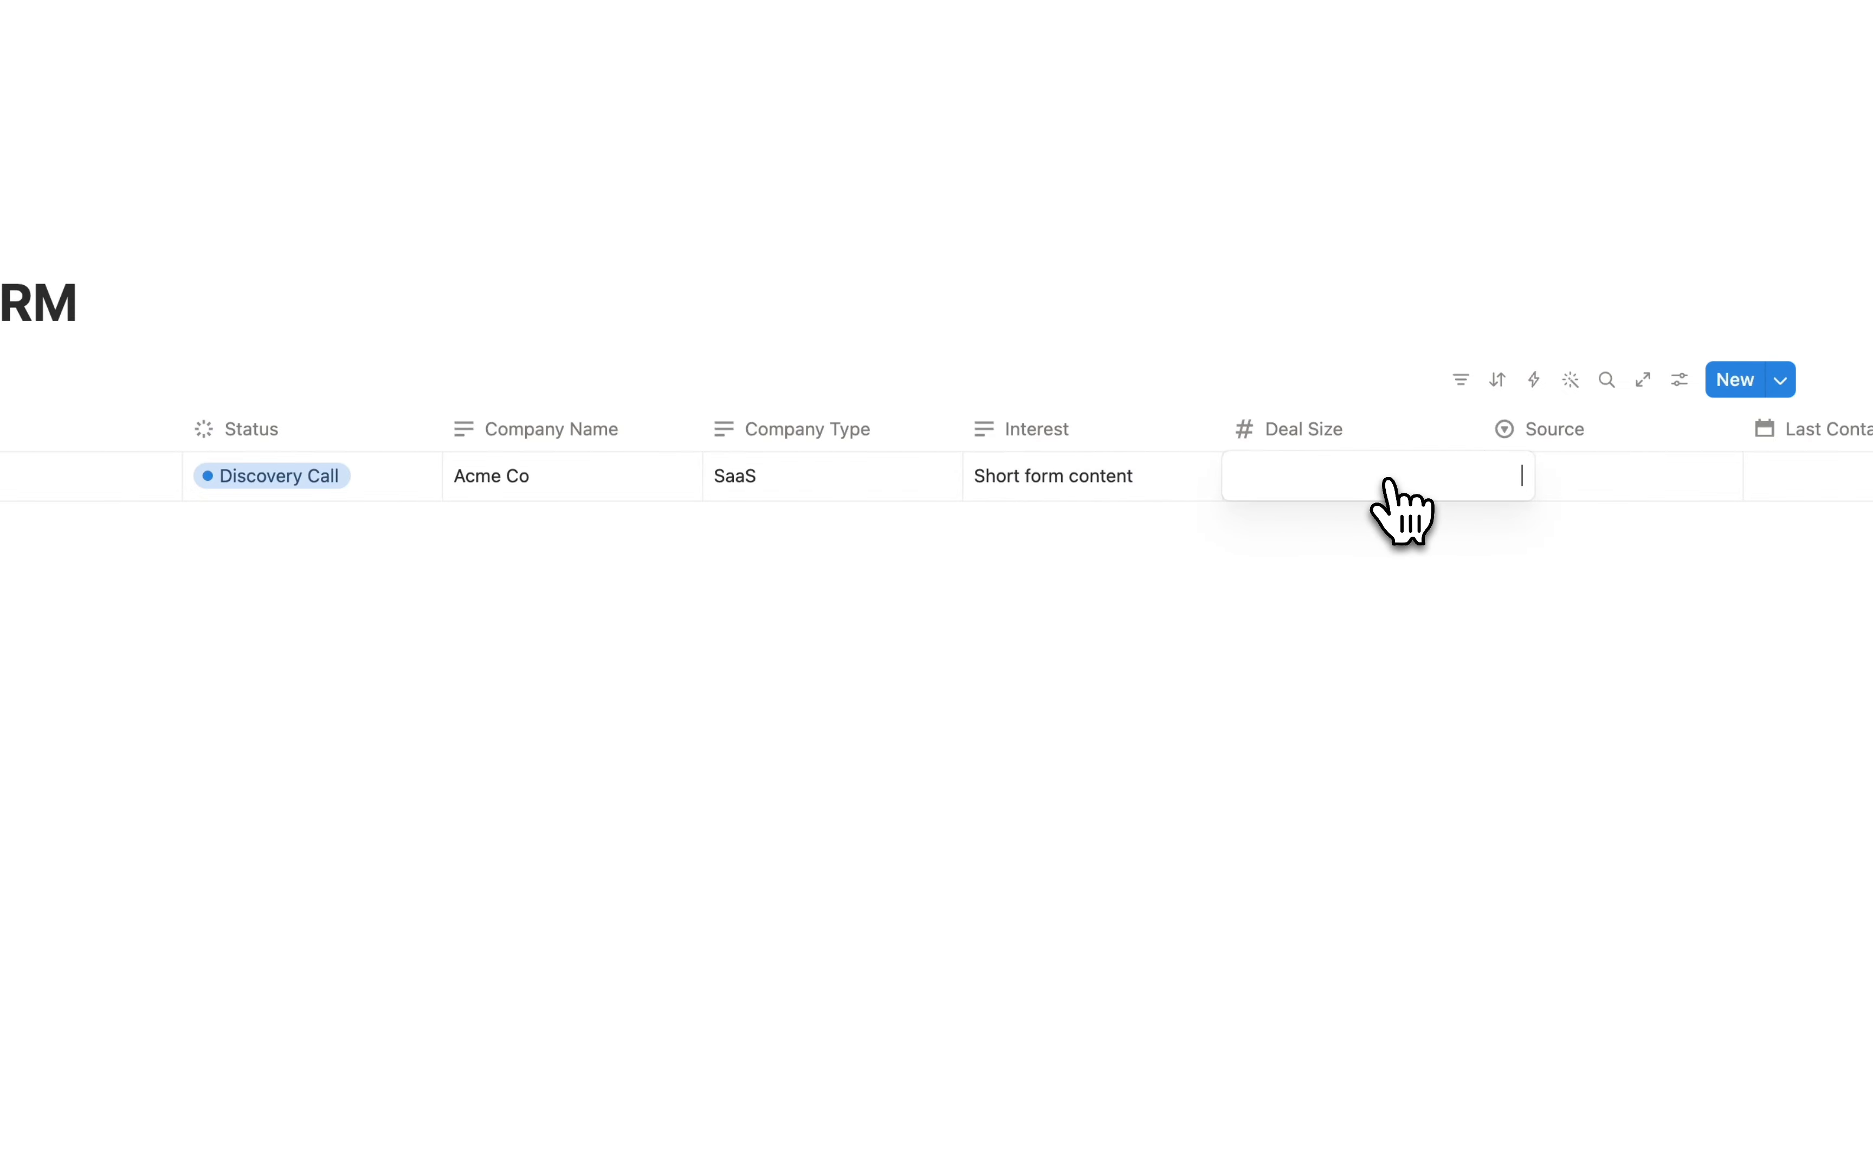
key("Return")
scroll(1277, 490, "right", 3)
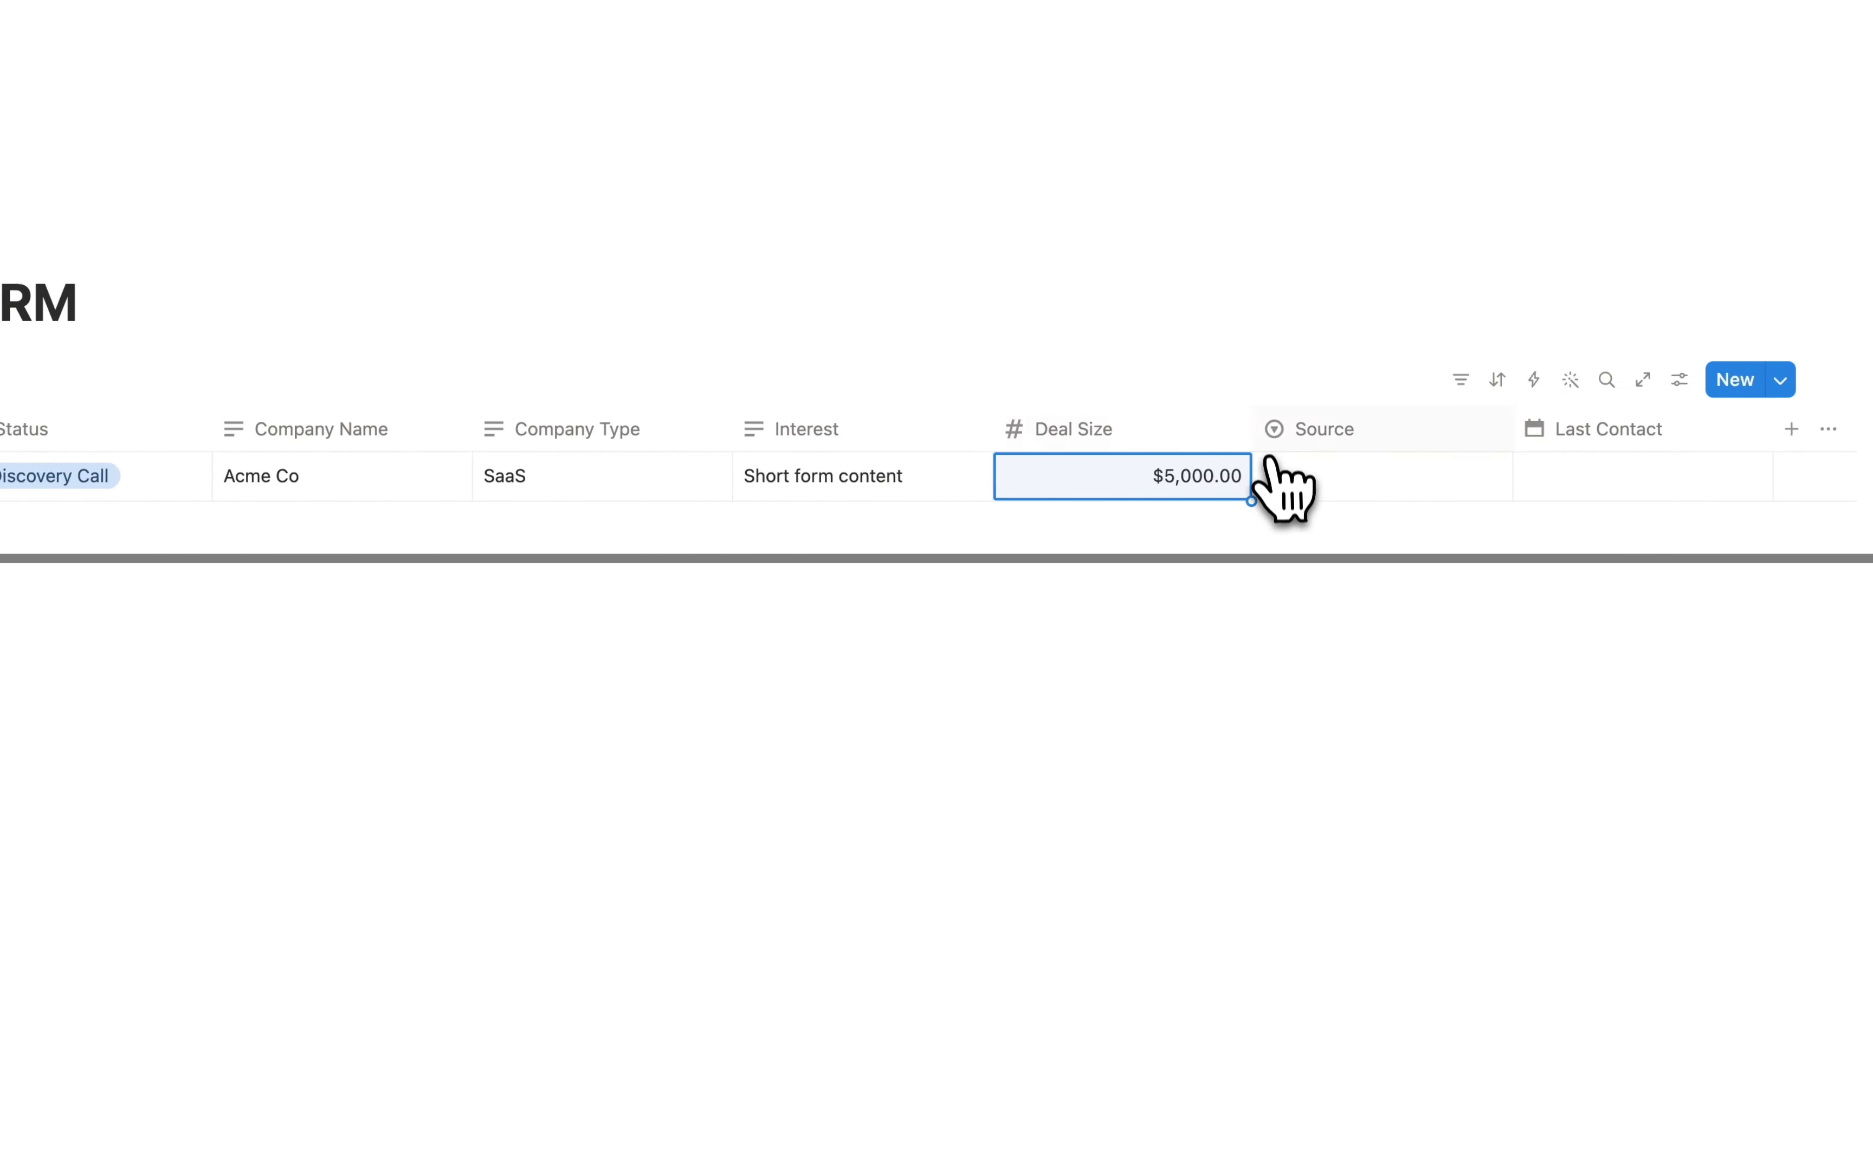
left_click(1277, 484)
left_click(1300, 672)
left_click(1532, 475)
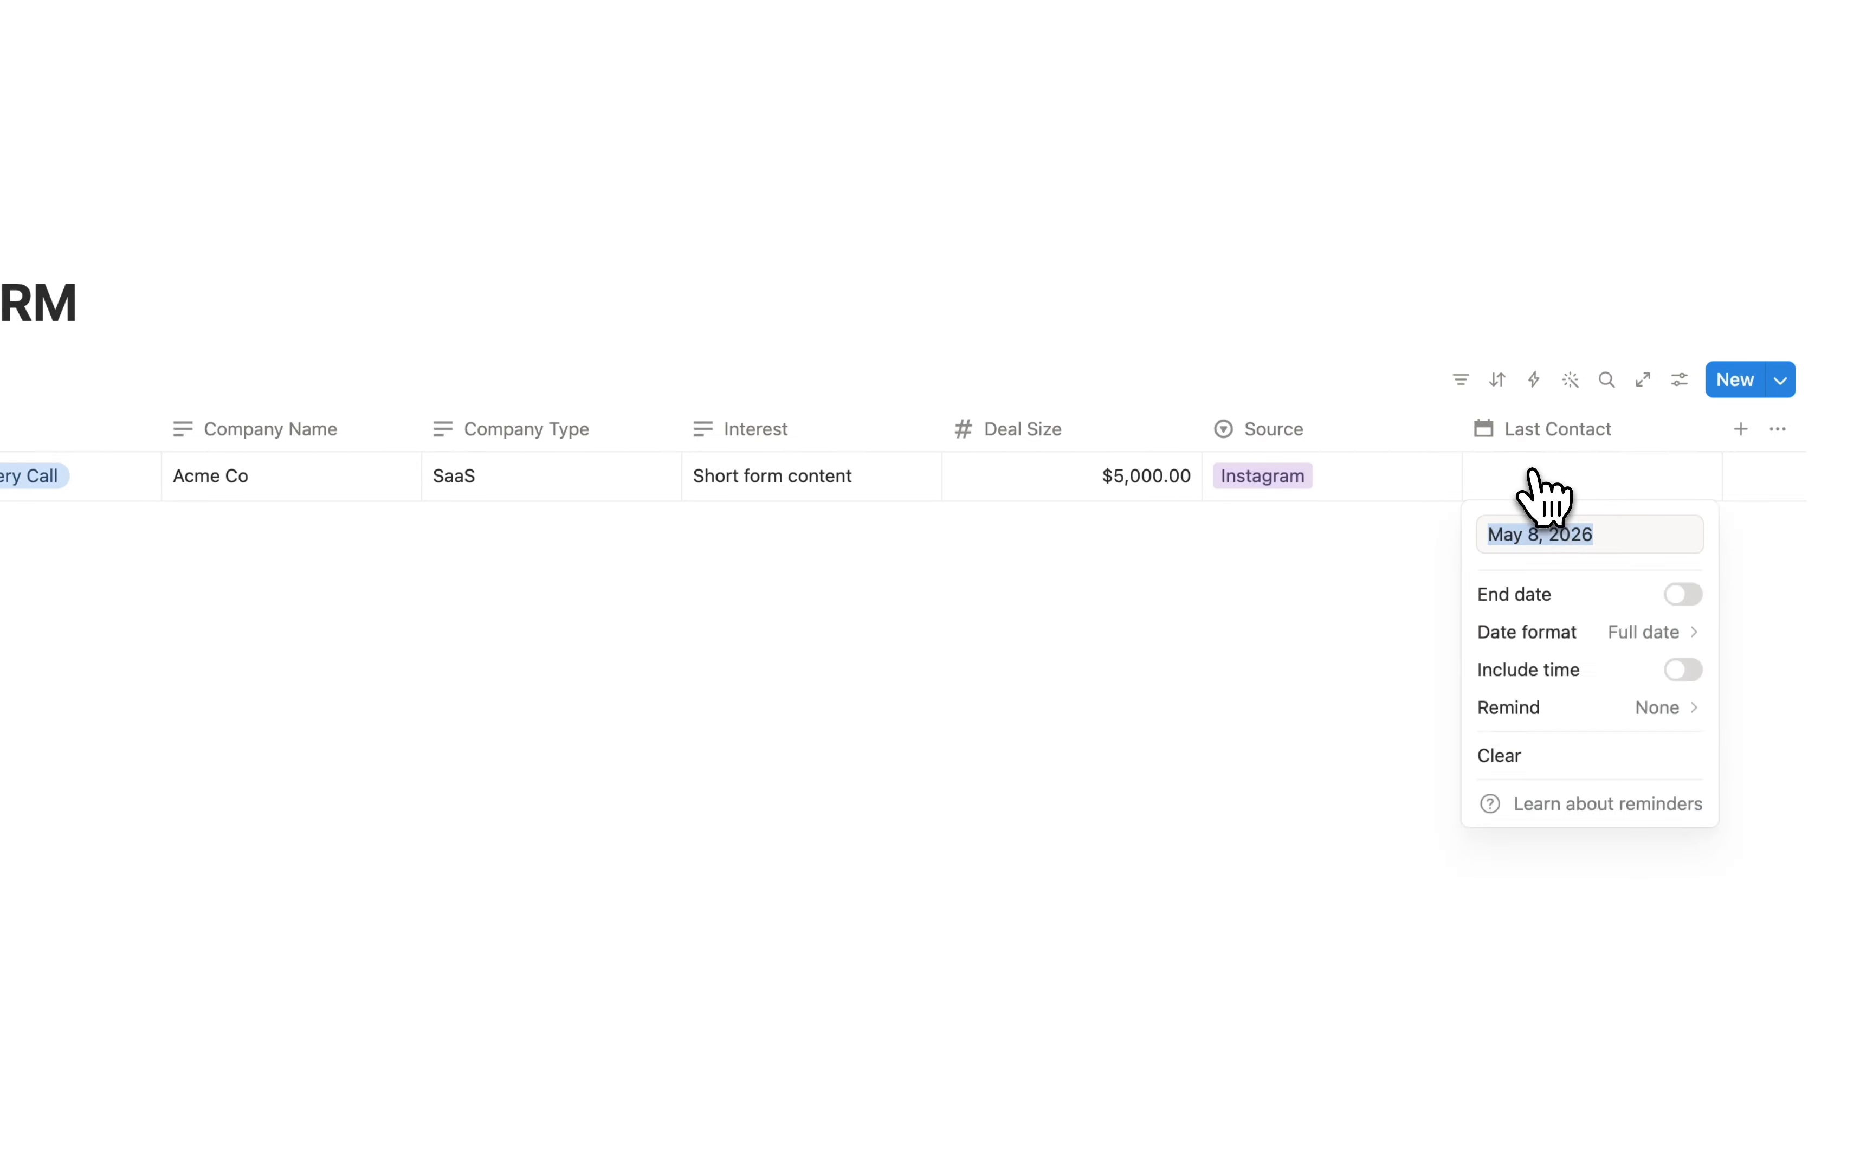
left_click(1107, 569)
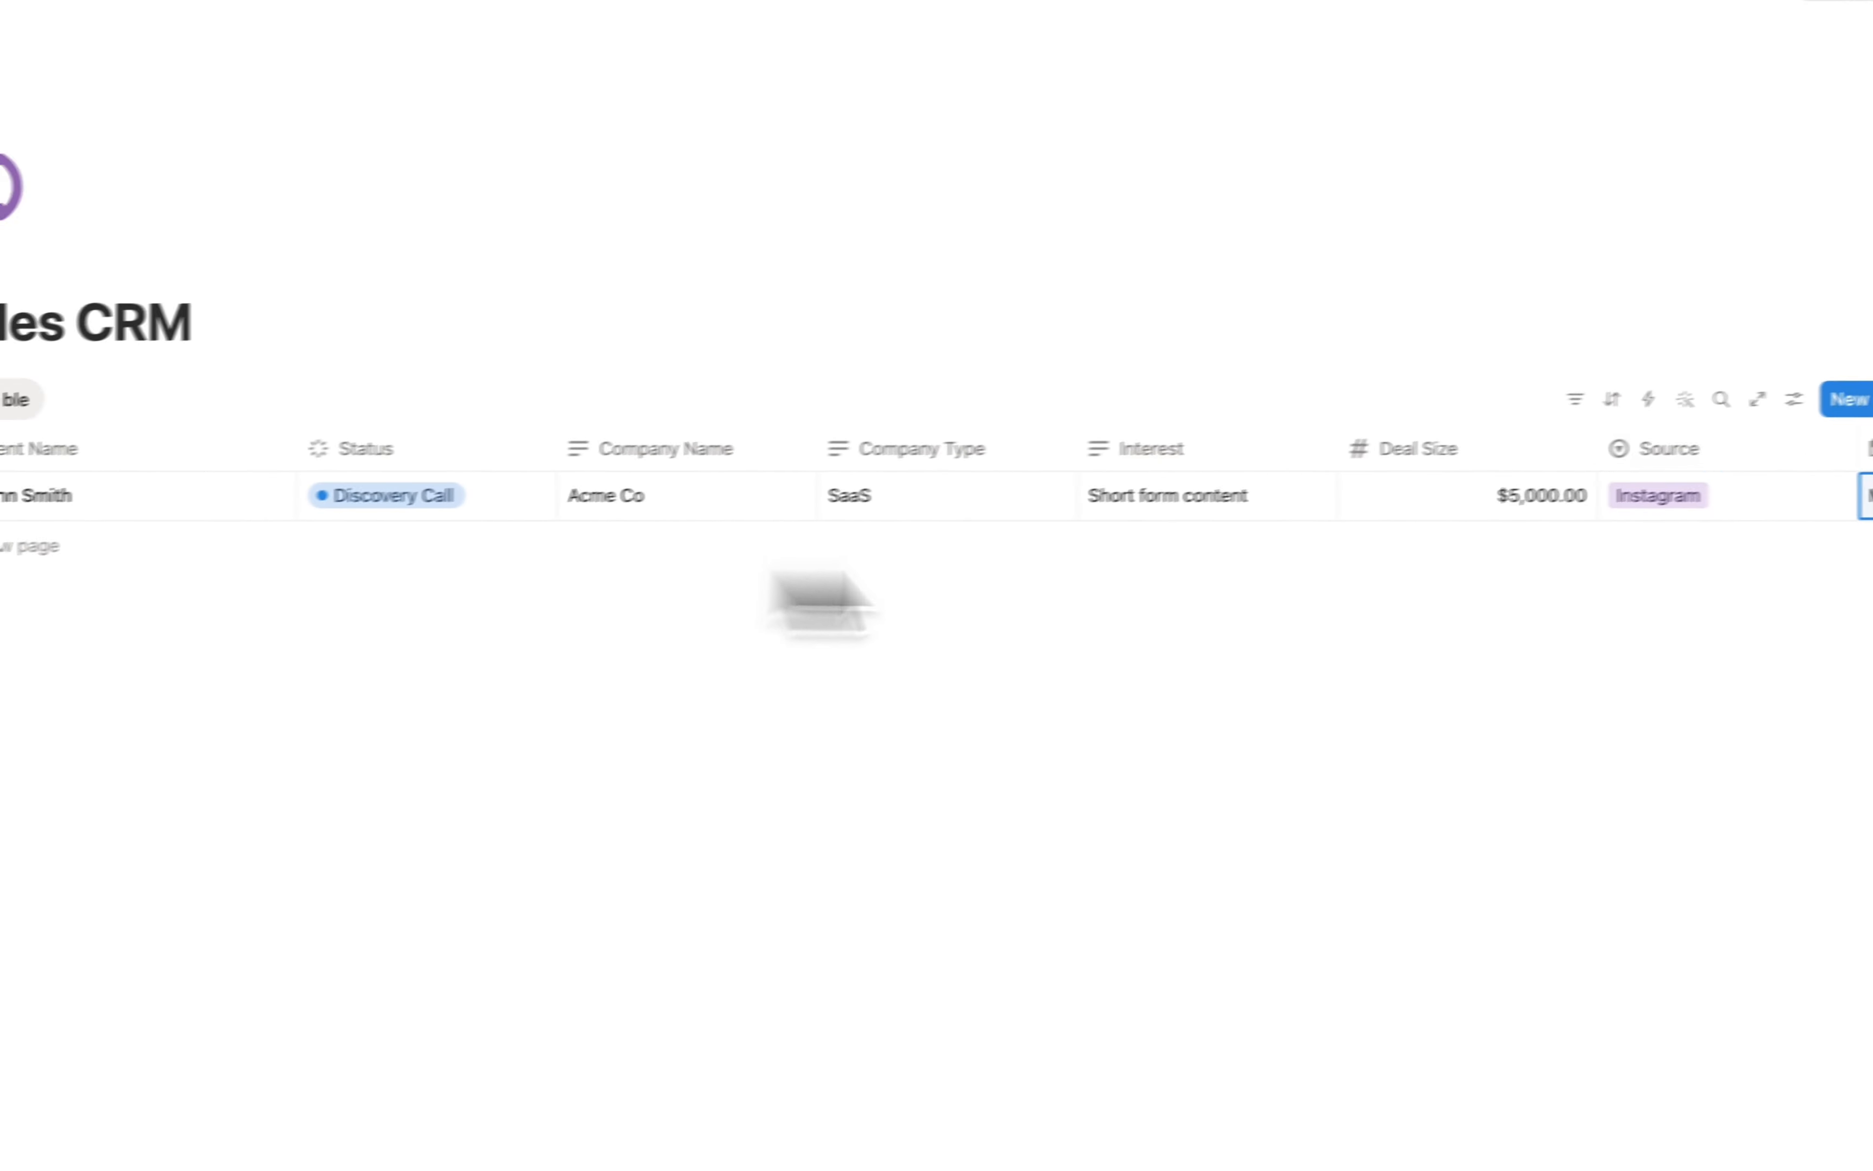
Create a new page template for the Clients database with a purple person icon.
left_click(1781, 382)
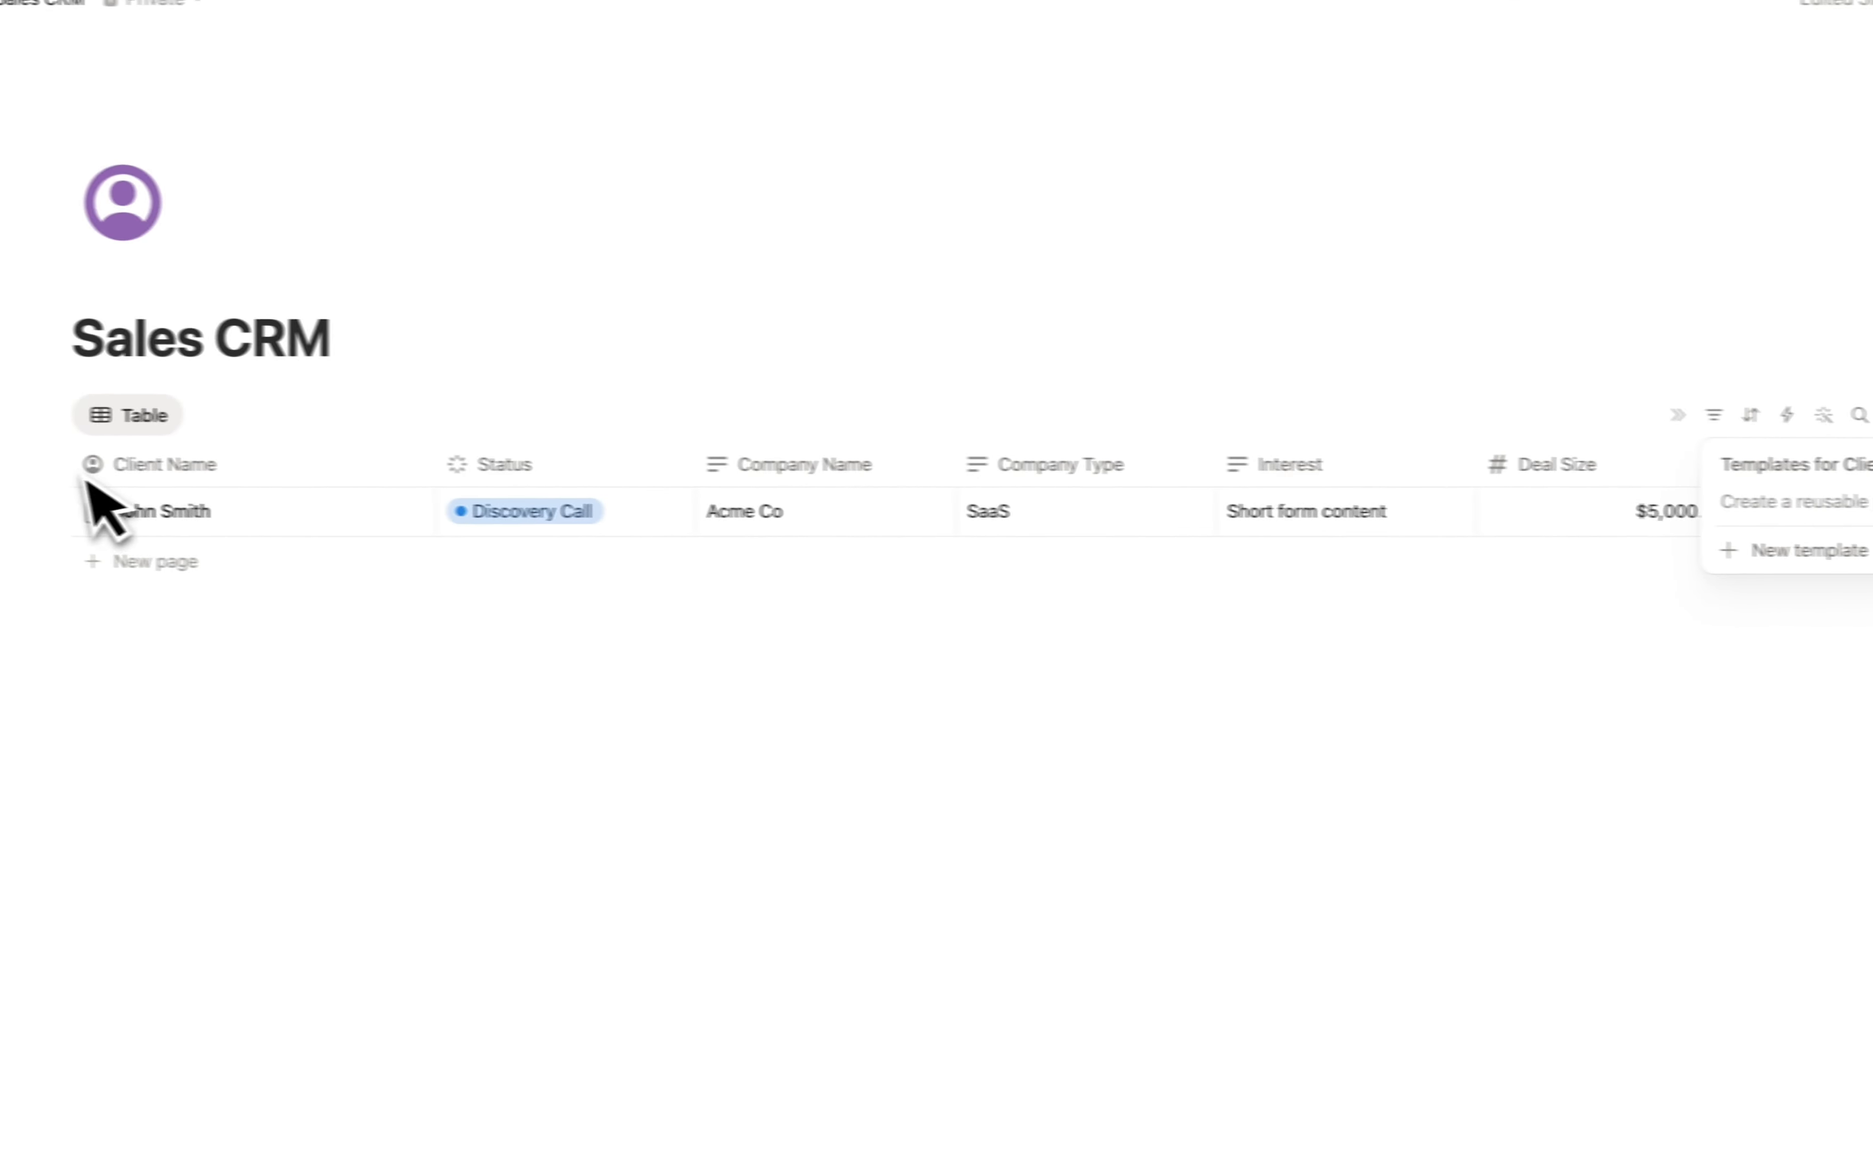
left_click(1486, 551)
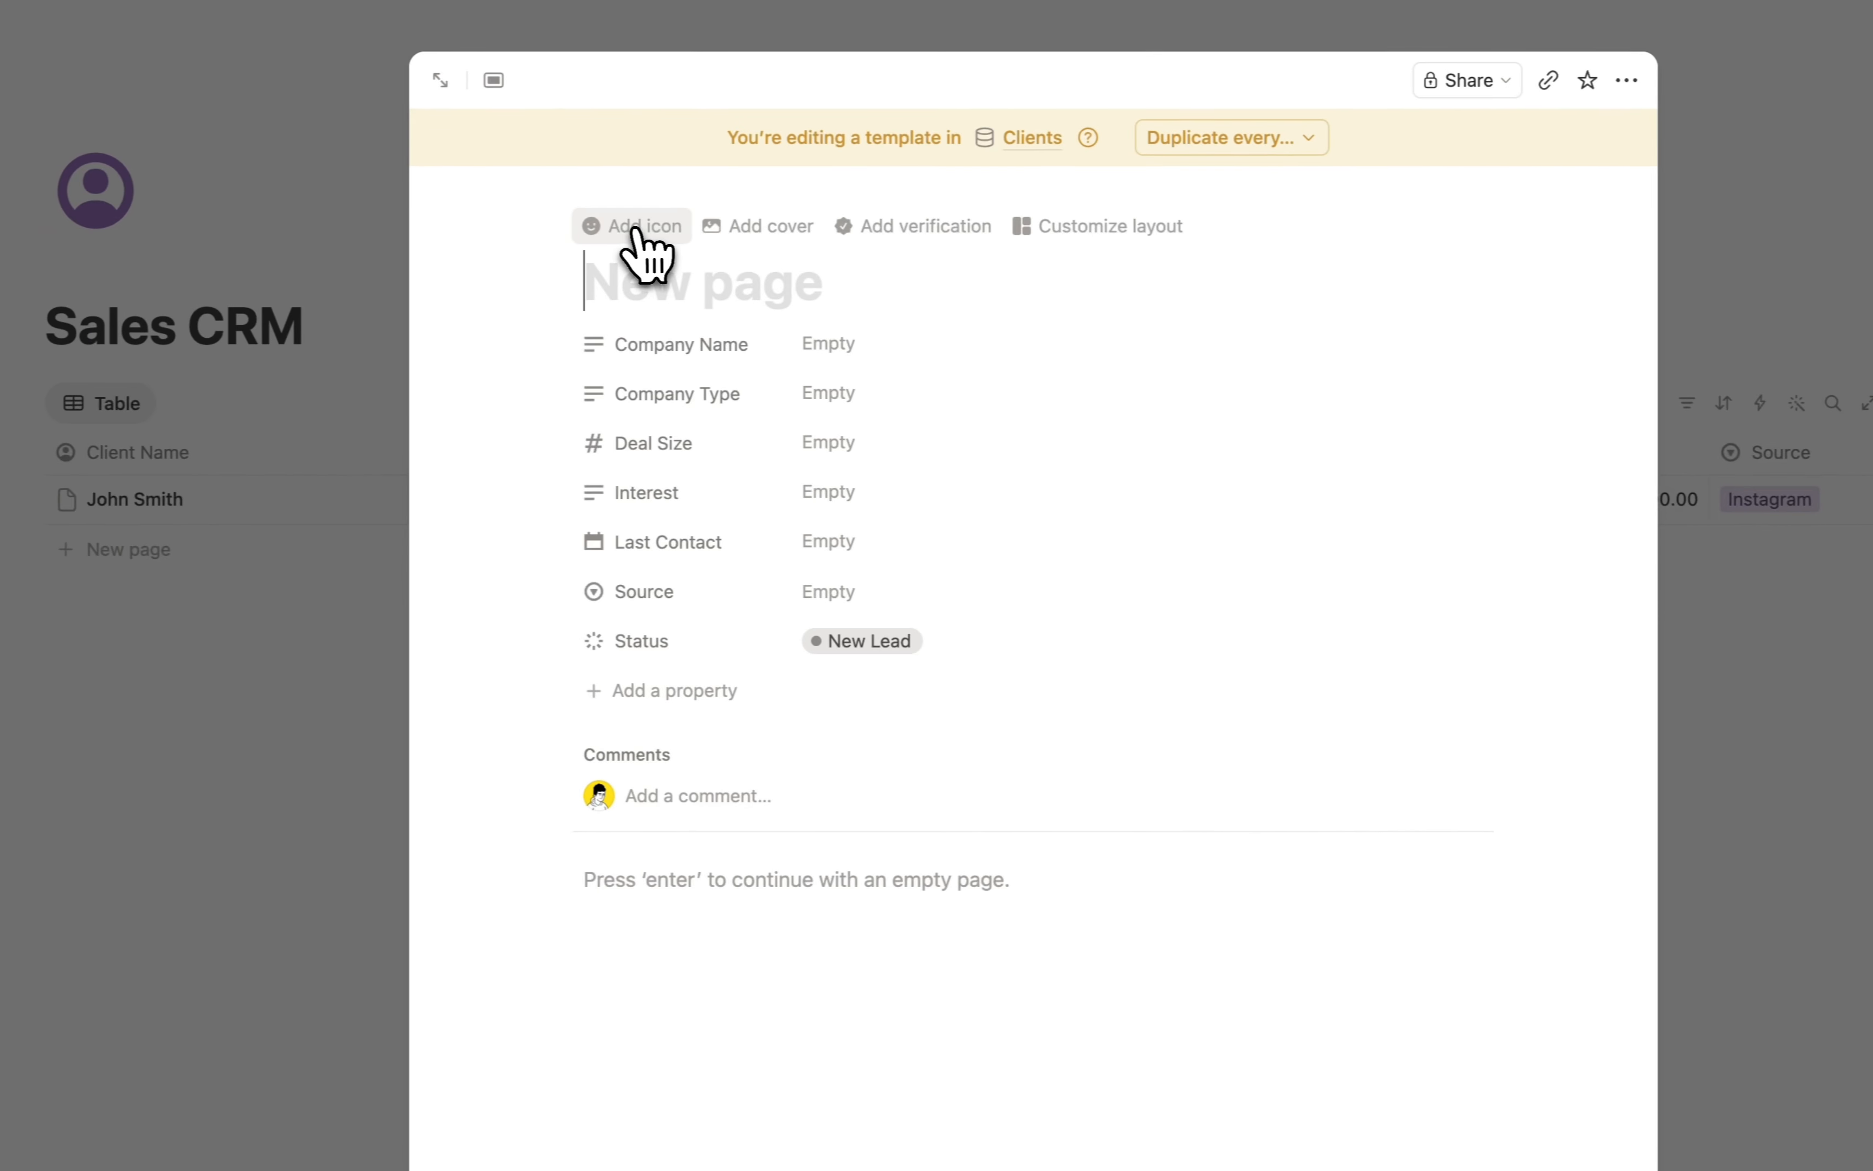
left_click(455, 249)
left_click(285, 423)
left_click(425, 579)
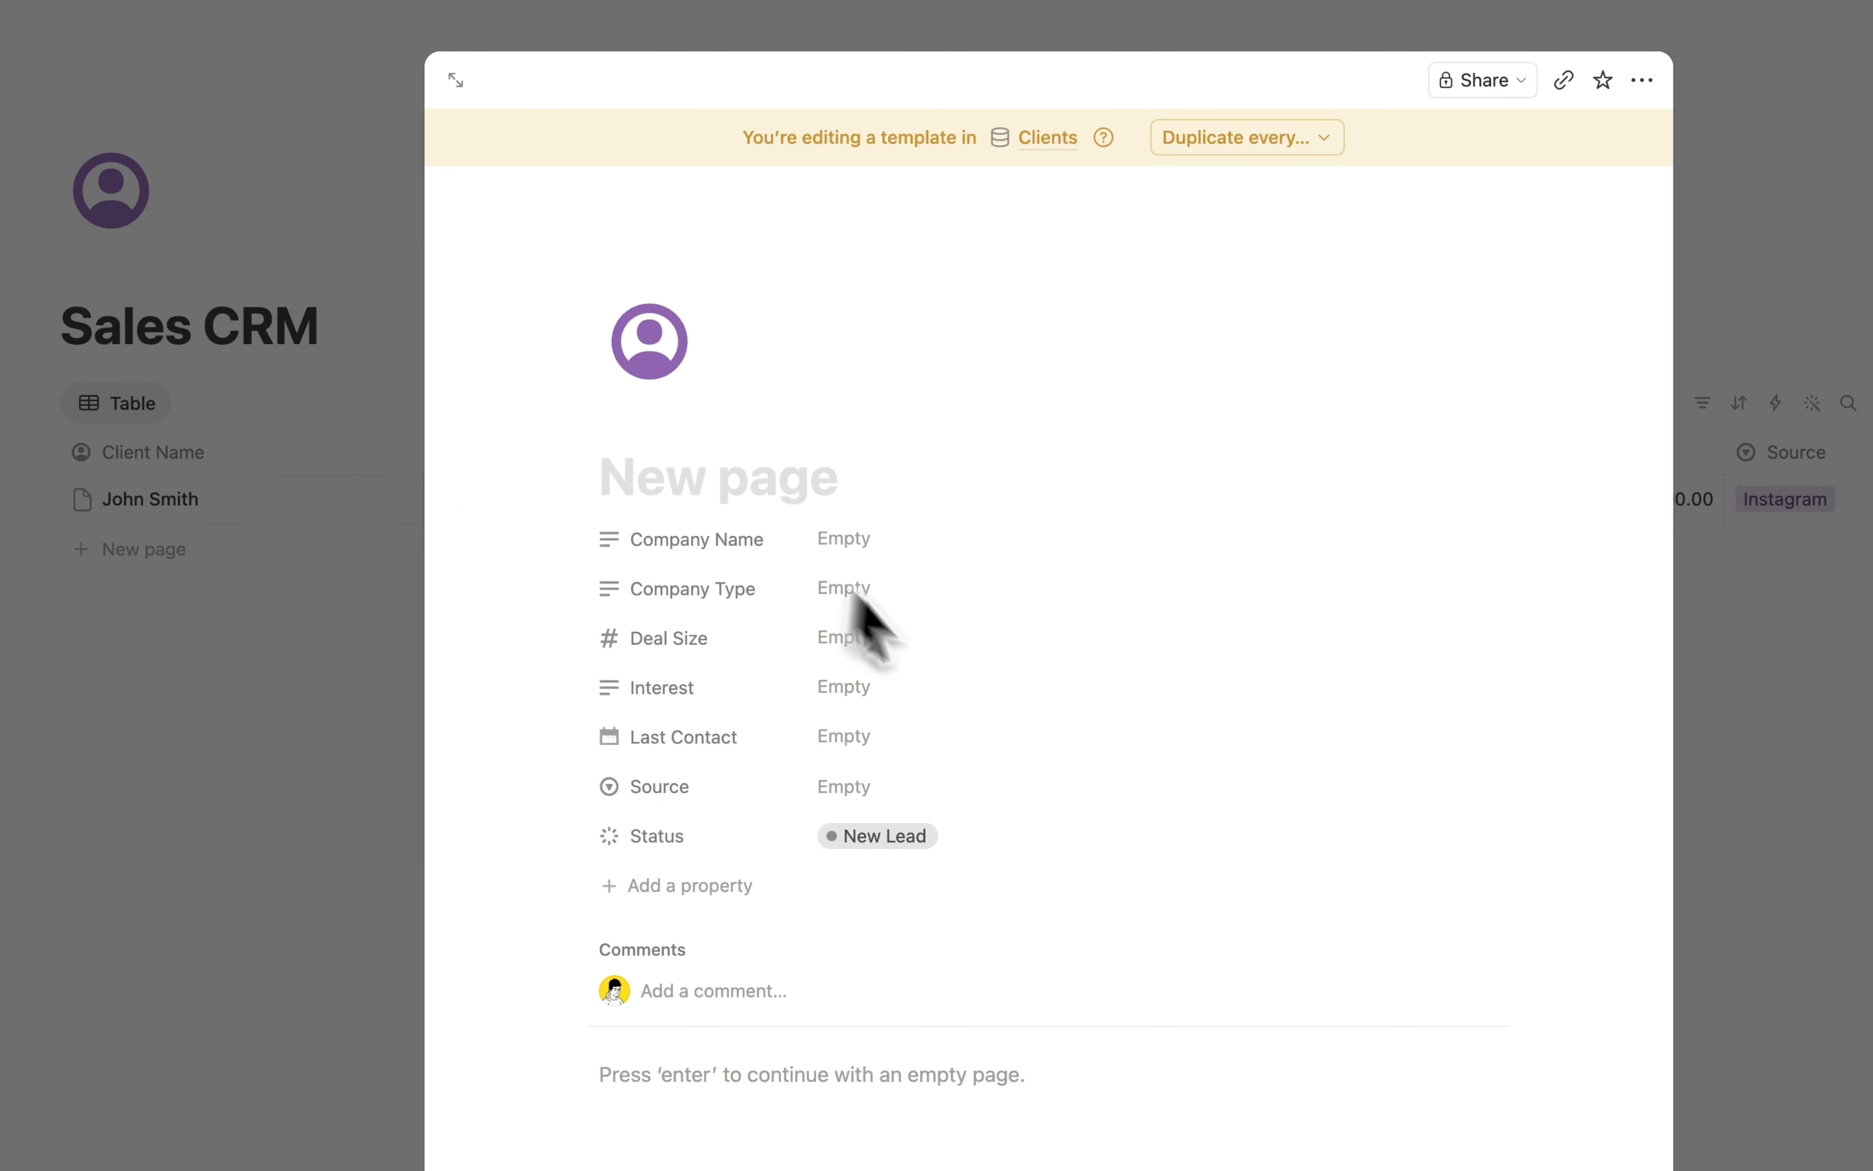
Place Status above Company Name in the template's properties and make the template the default for Clients.
left_click_drag(719, 857, 731, 573)
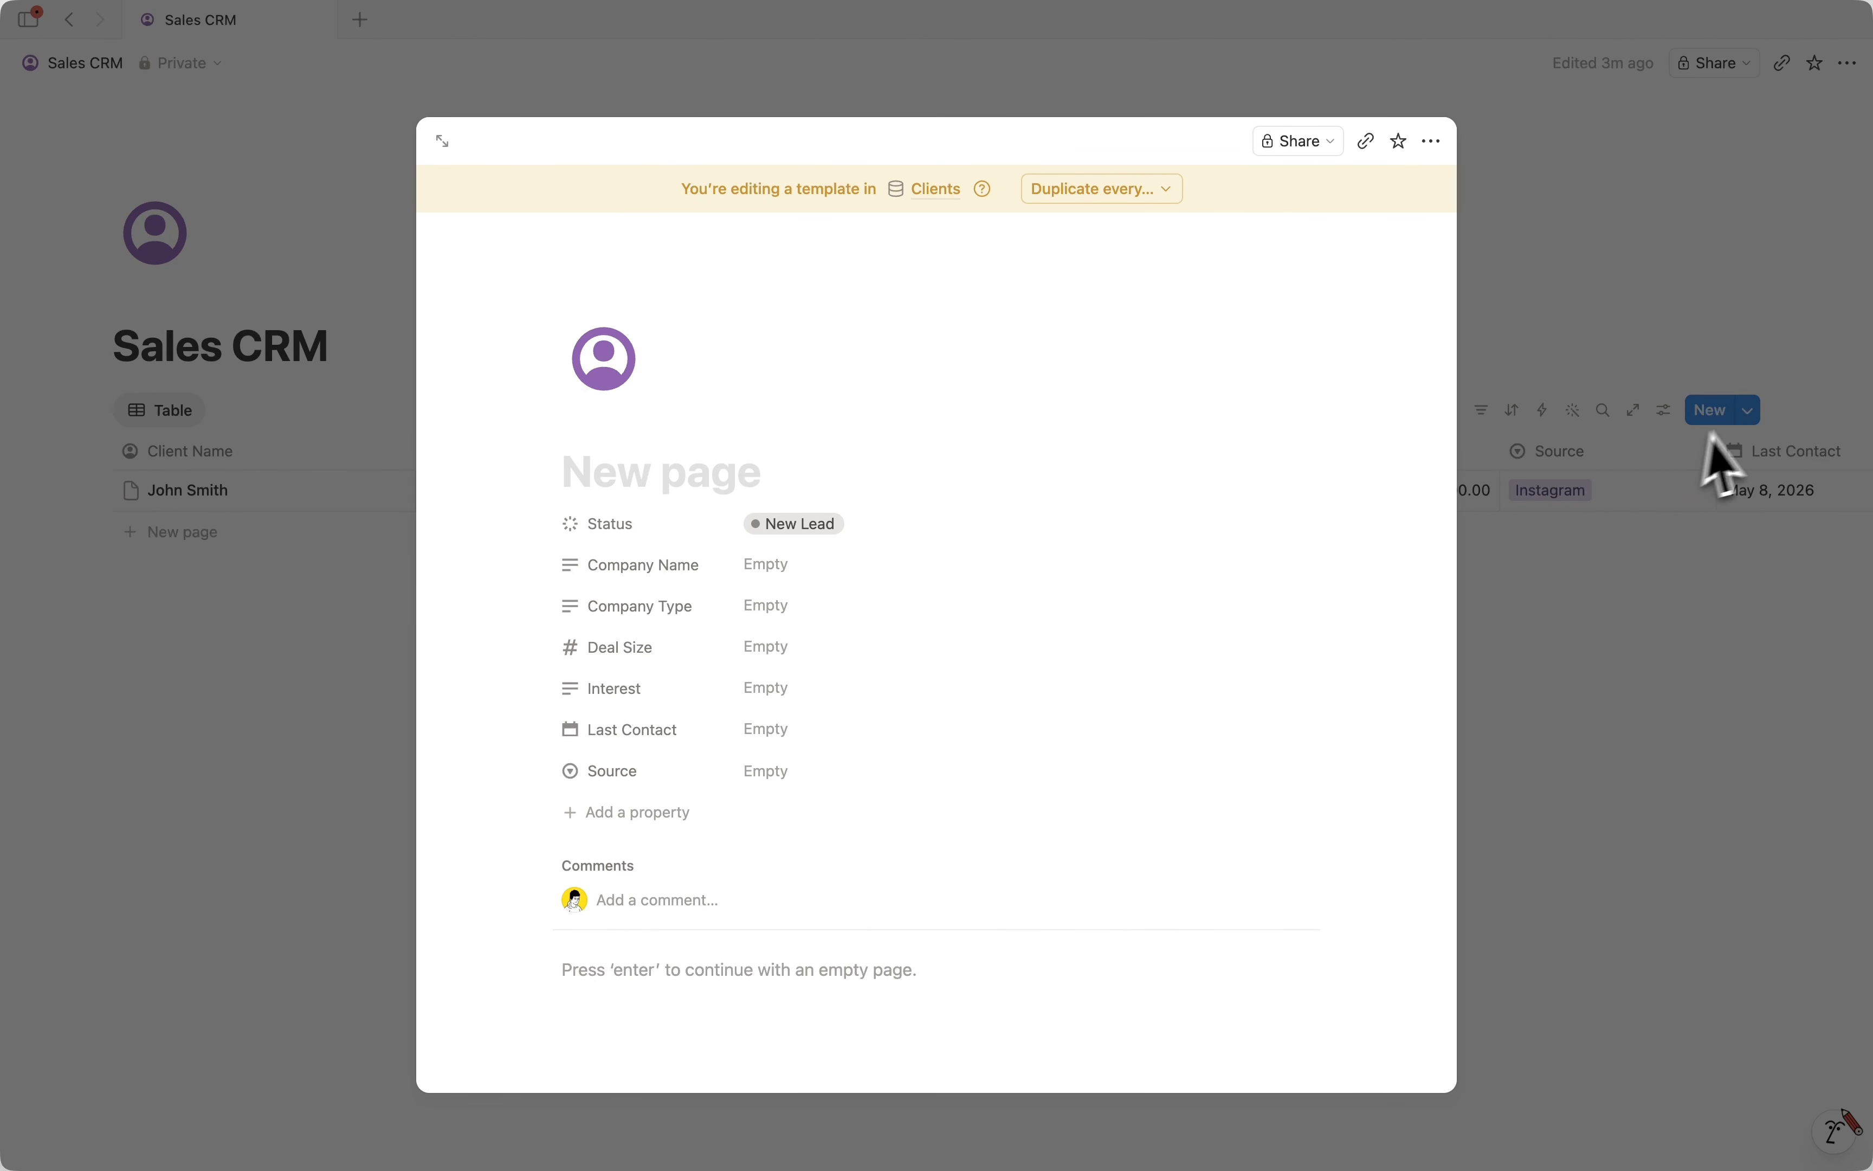
left_click(1706, 434)
left_click(1748, 411)
left_click(1839, 486)
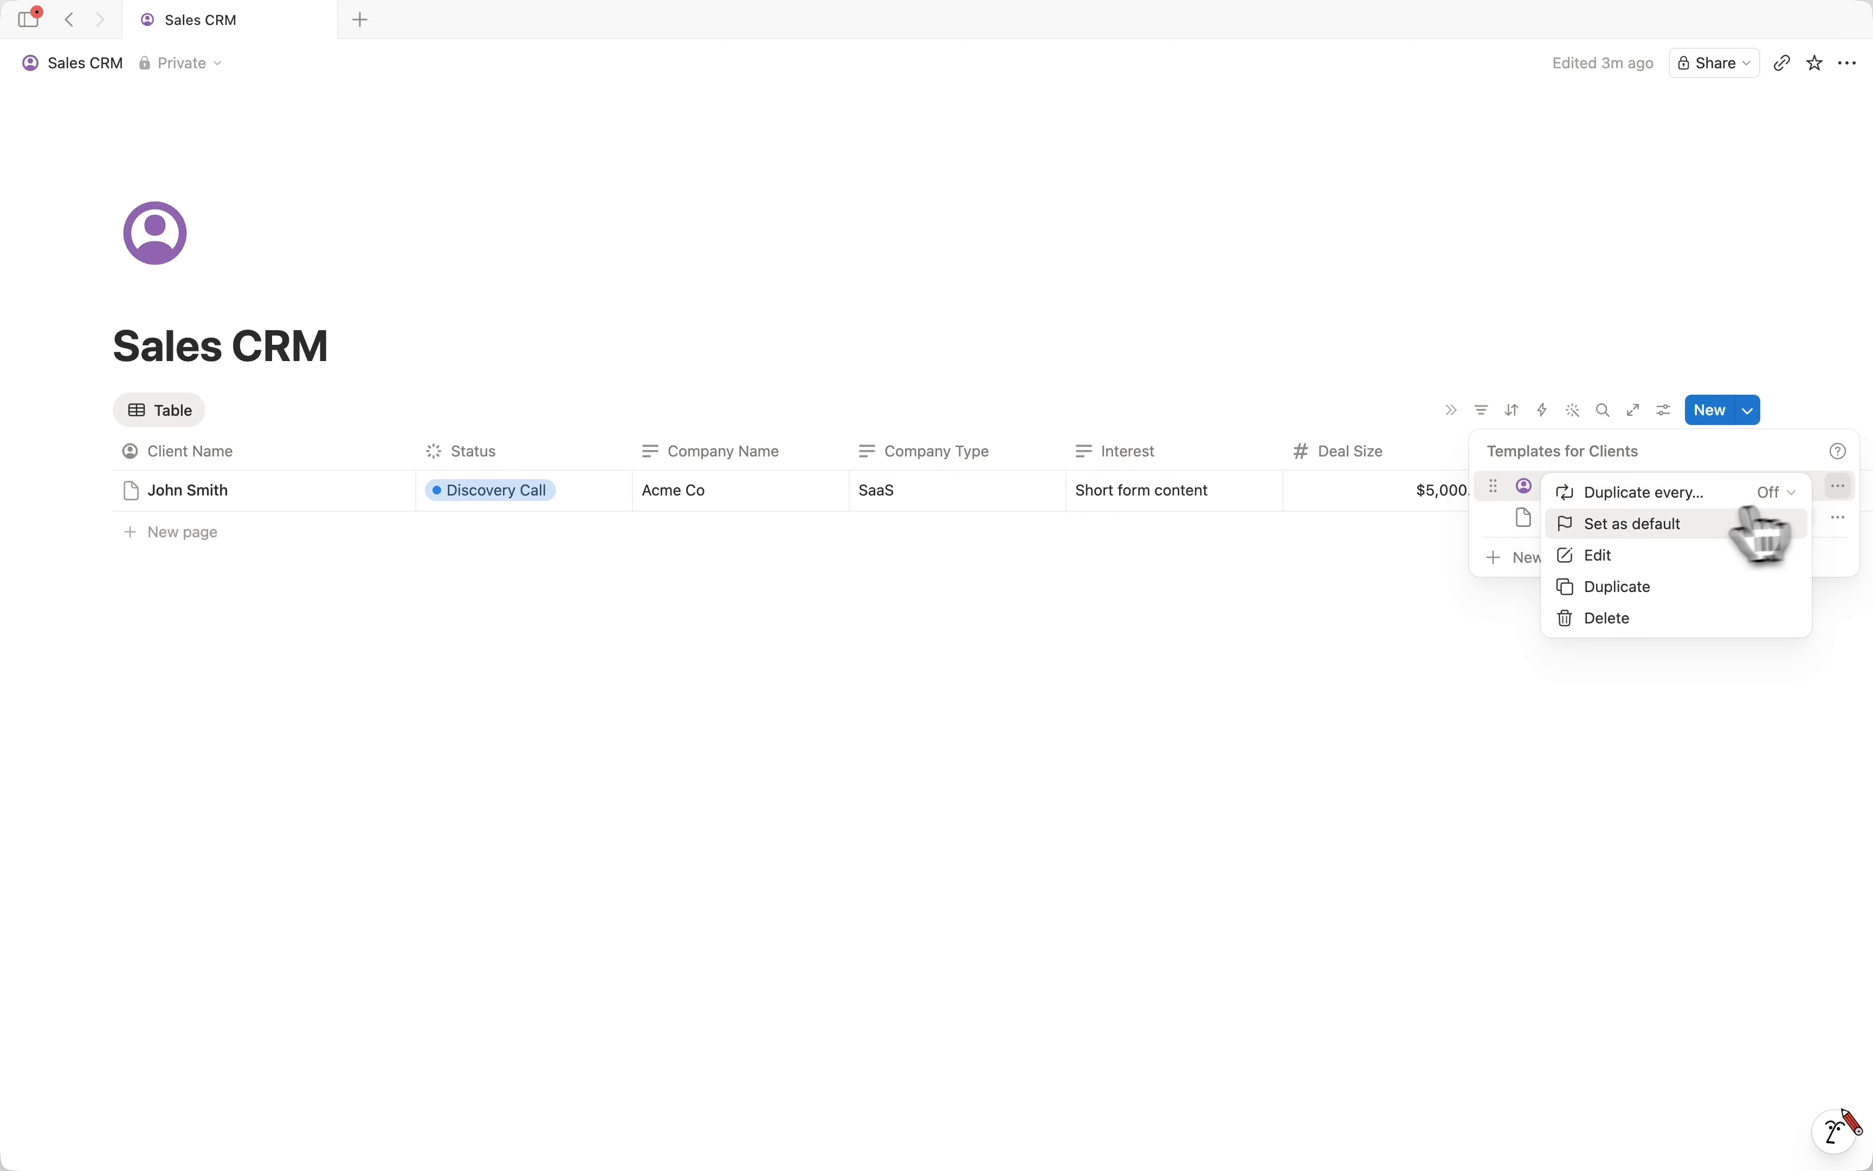
left_click(1625, 524)
left_click(948, 596)
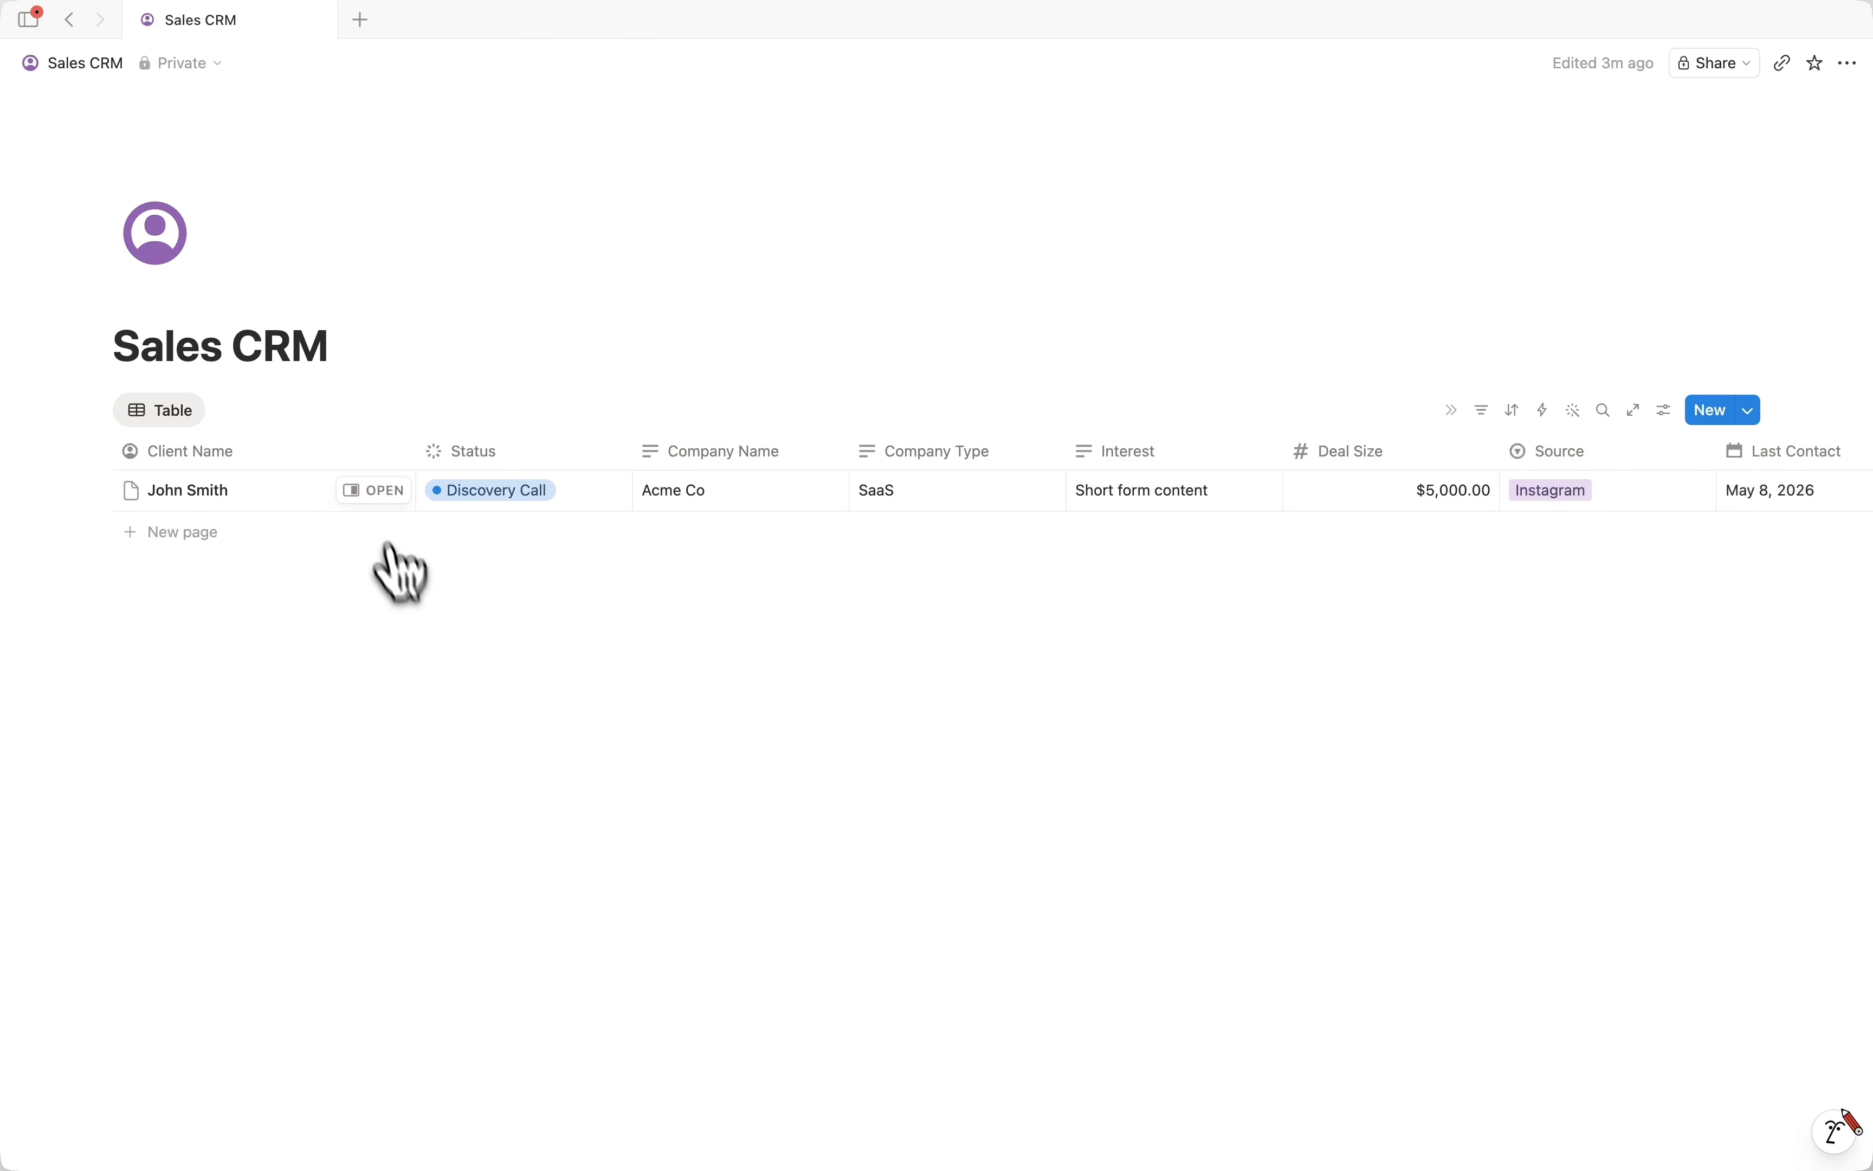
Apply the new template to the existing Acme Co client's page and close the page.
left_click(375, 490)
left_click(1136, 699)
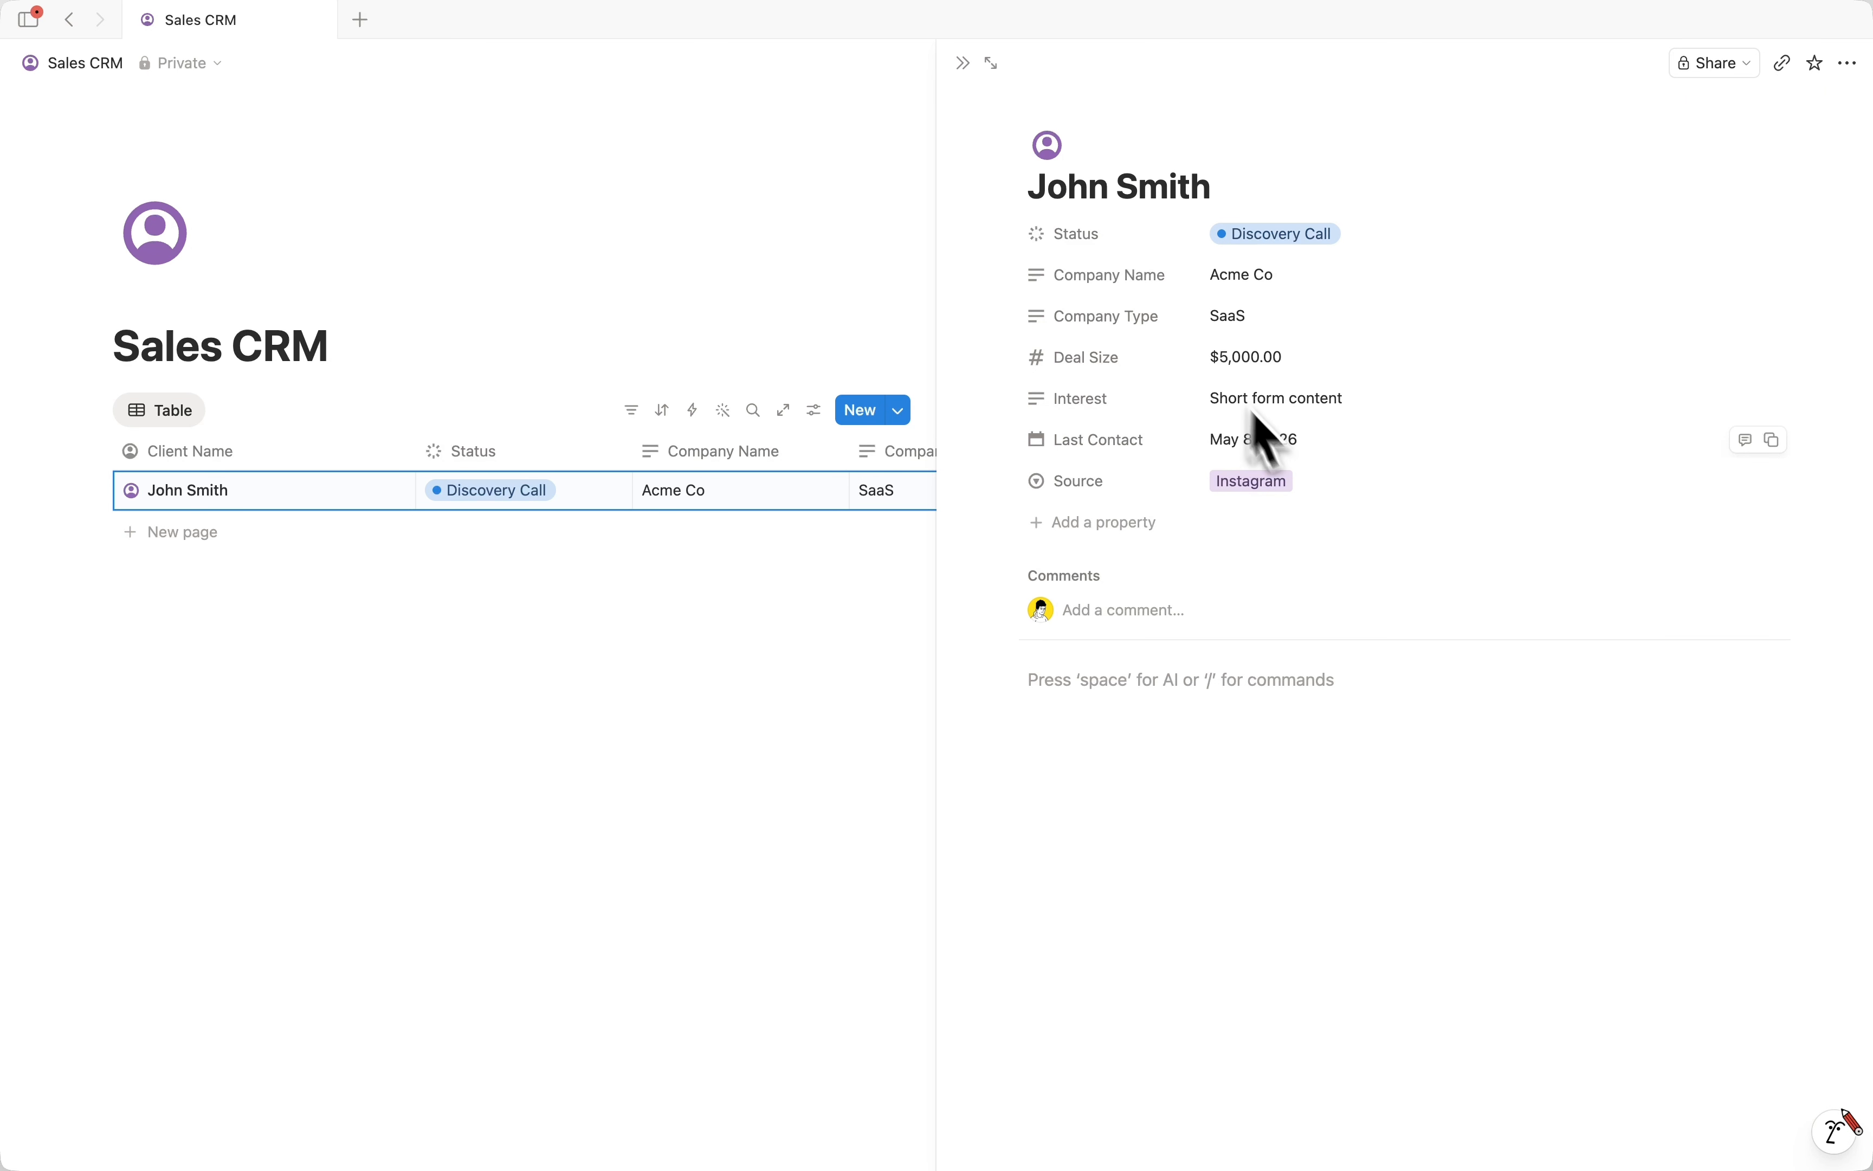
key("Escape")
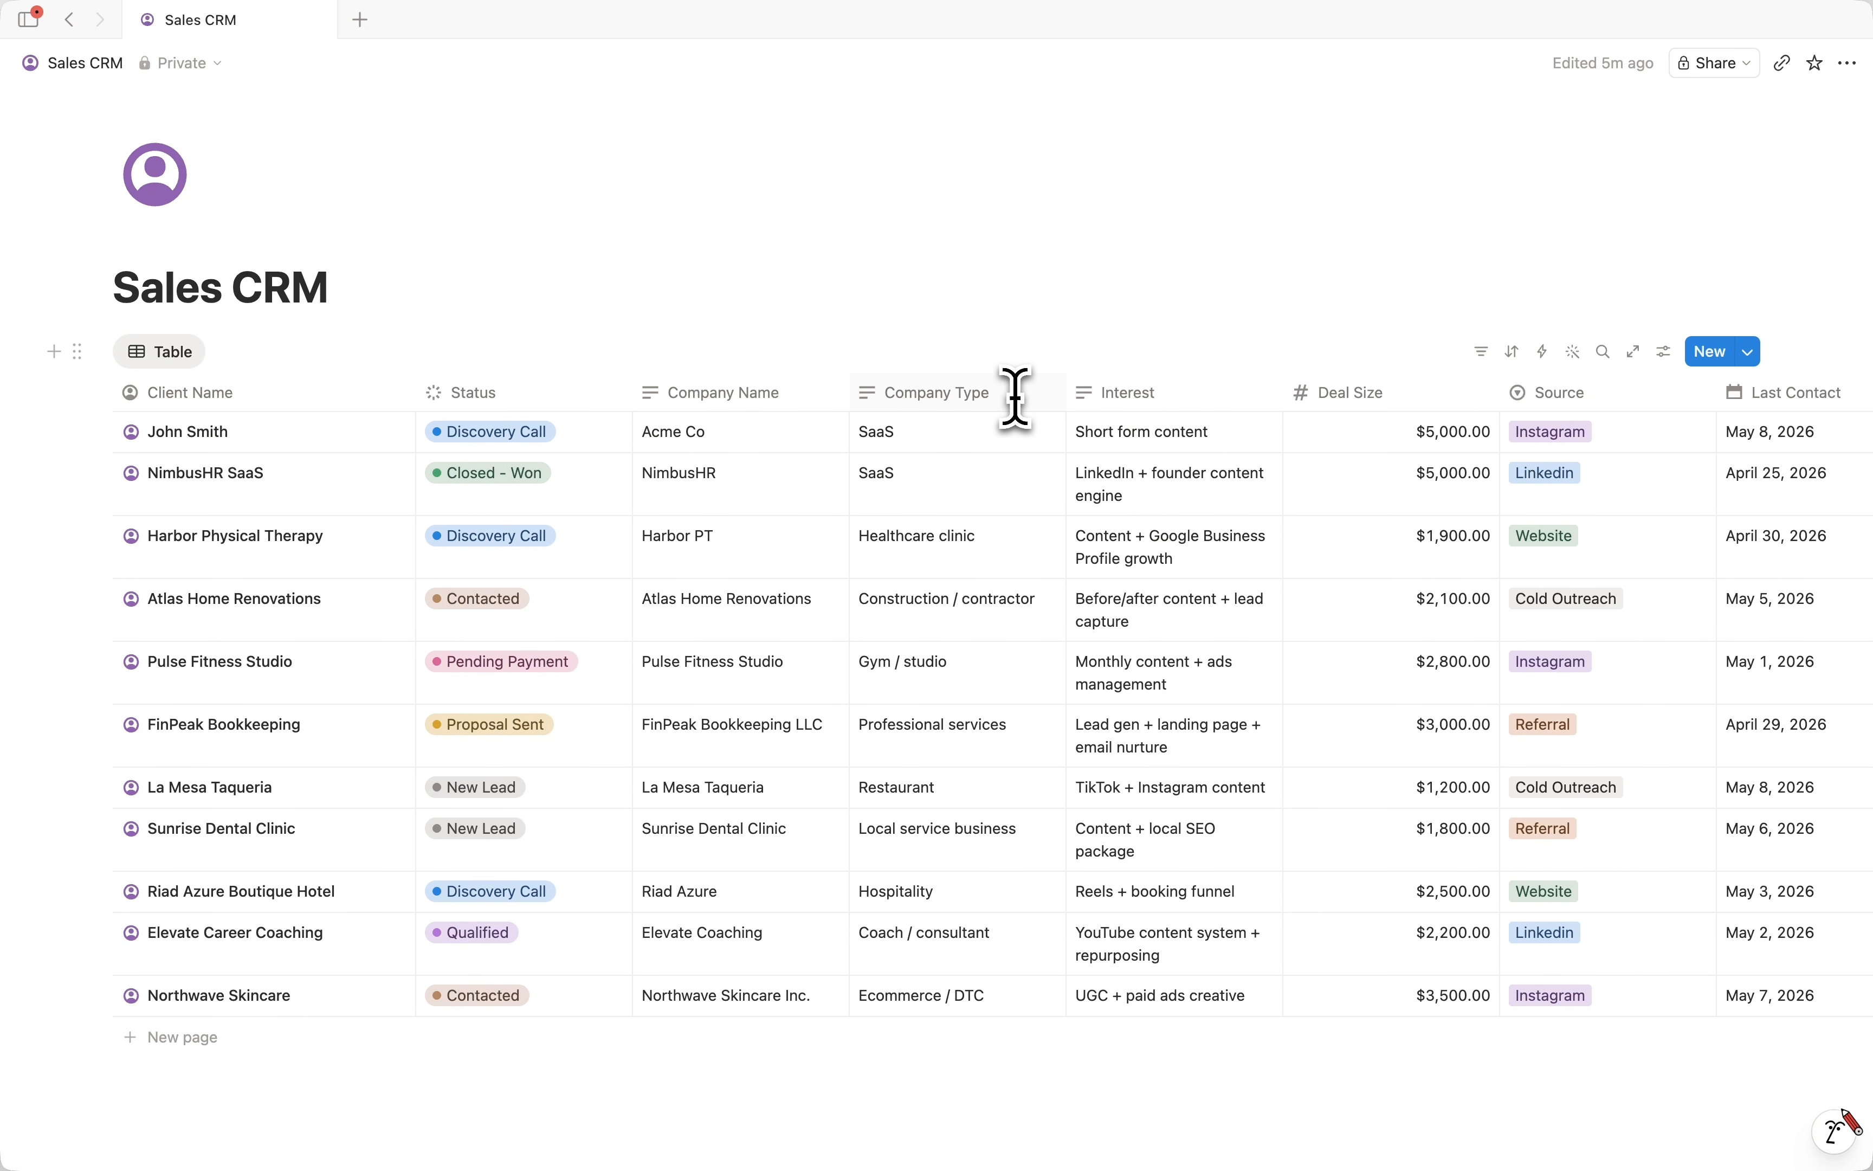
Sort the Clients table by Last Contact in ascending order.
left_click(1512, 350)
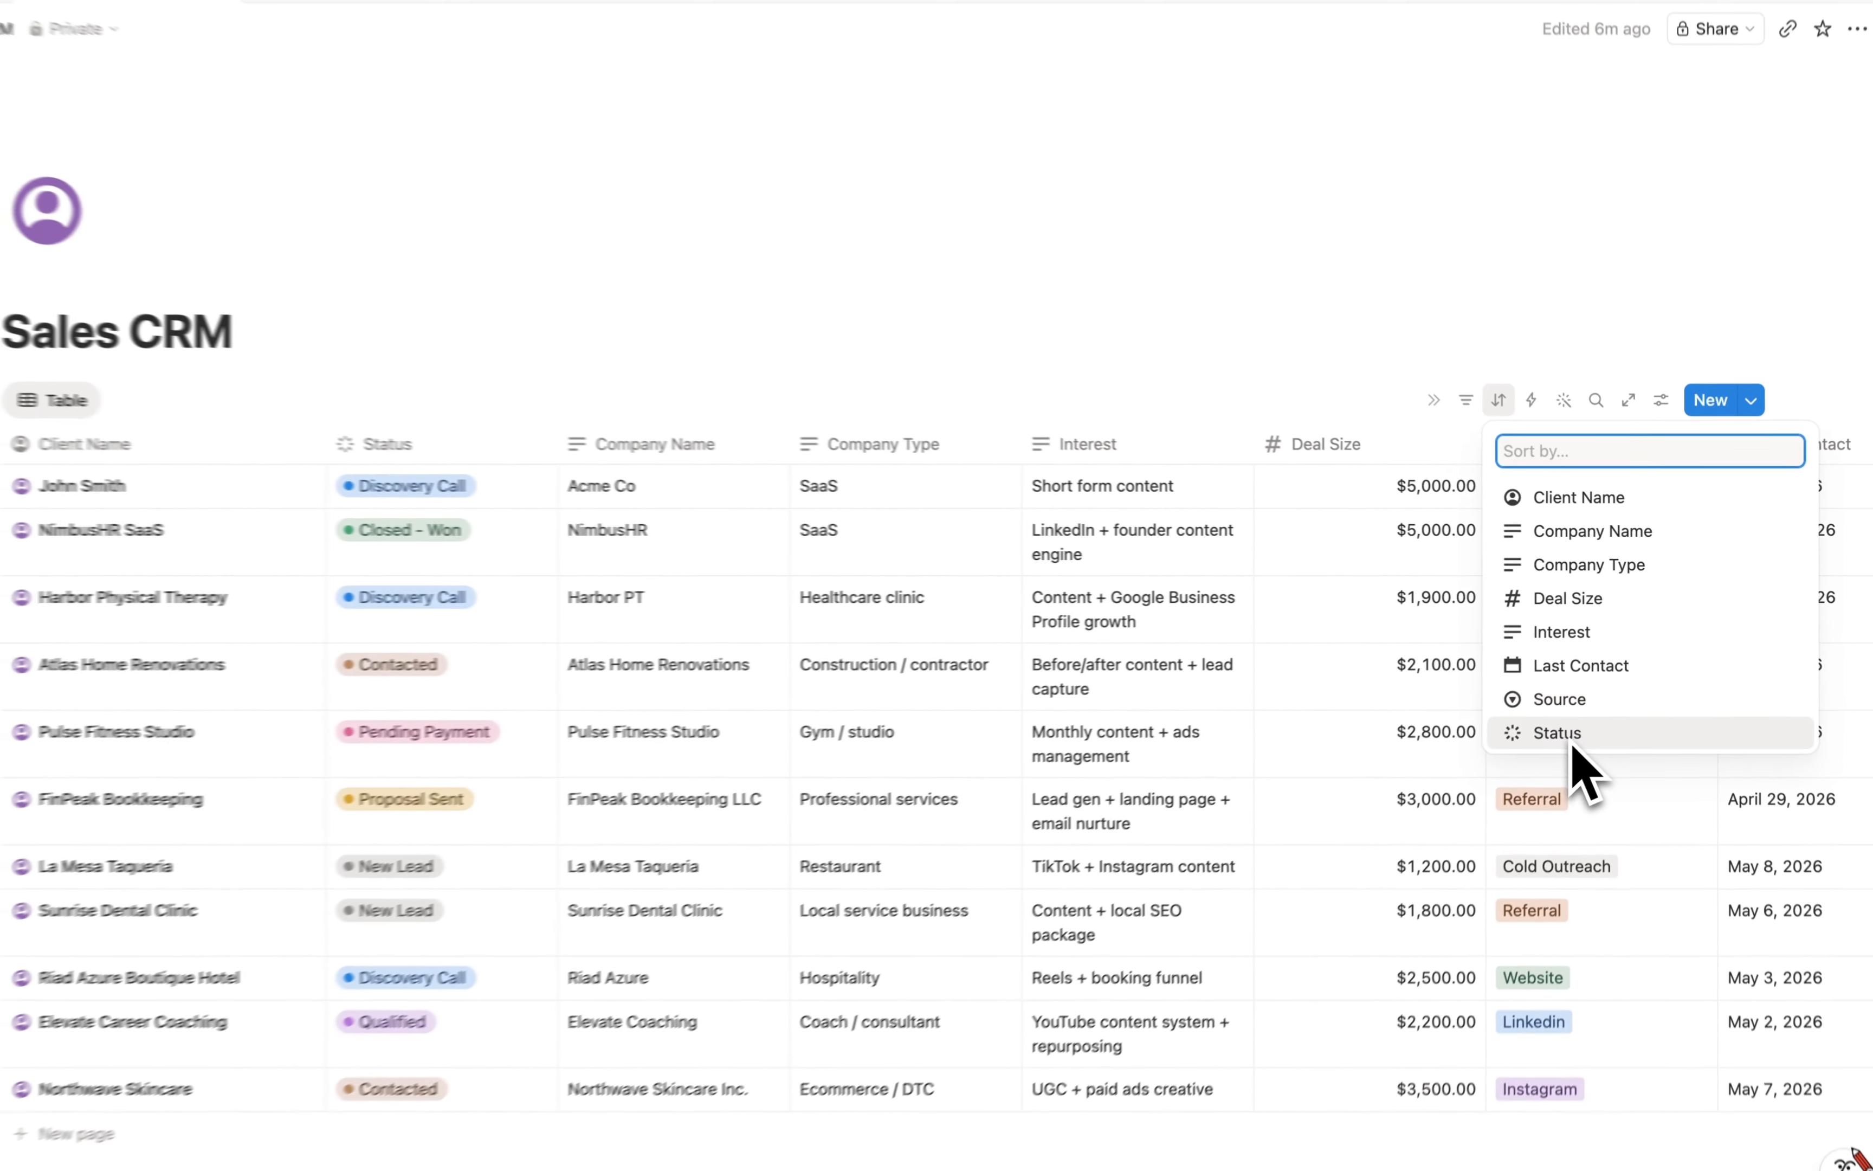
left_click(1602, 665)
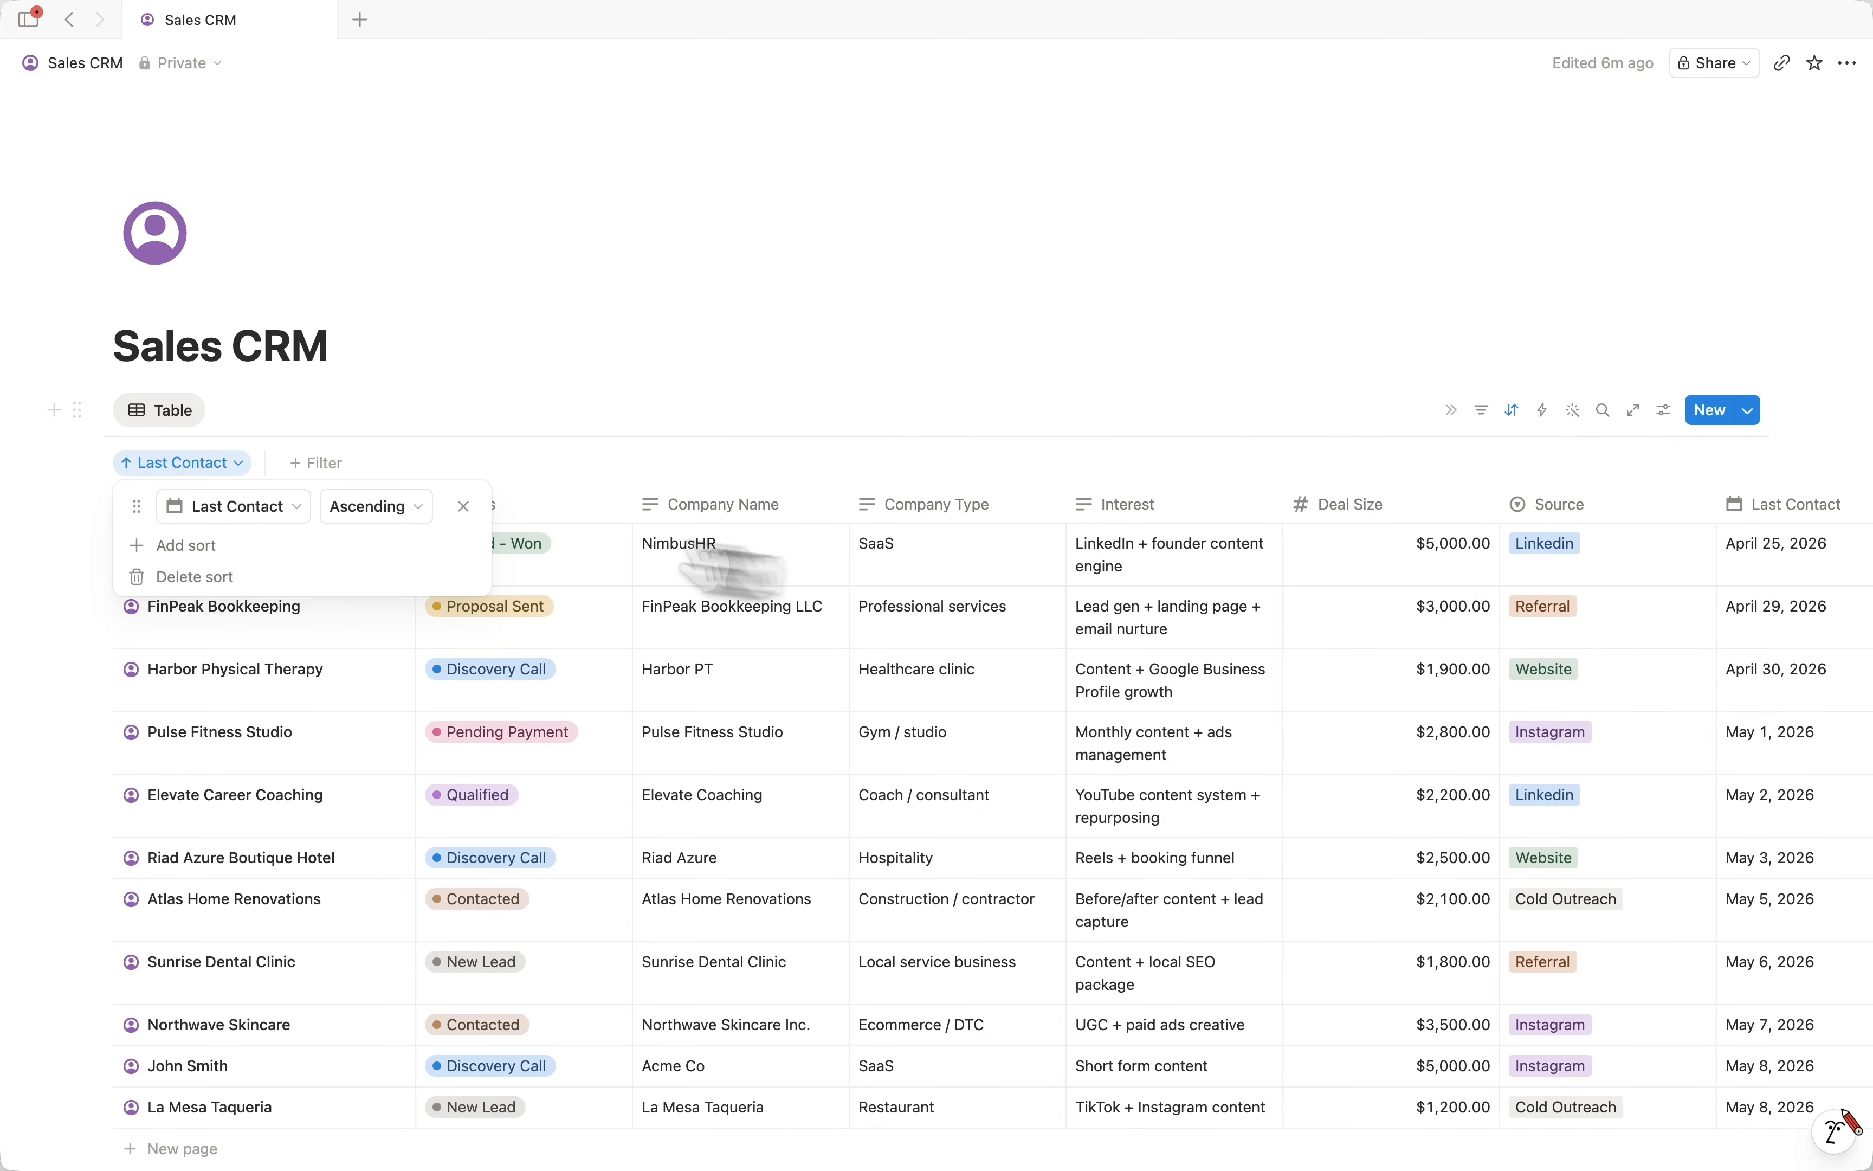
left_click(368, 507)
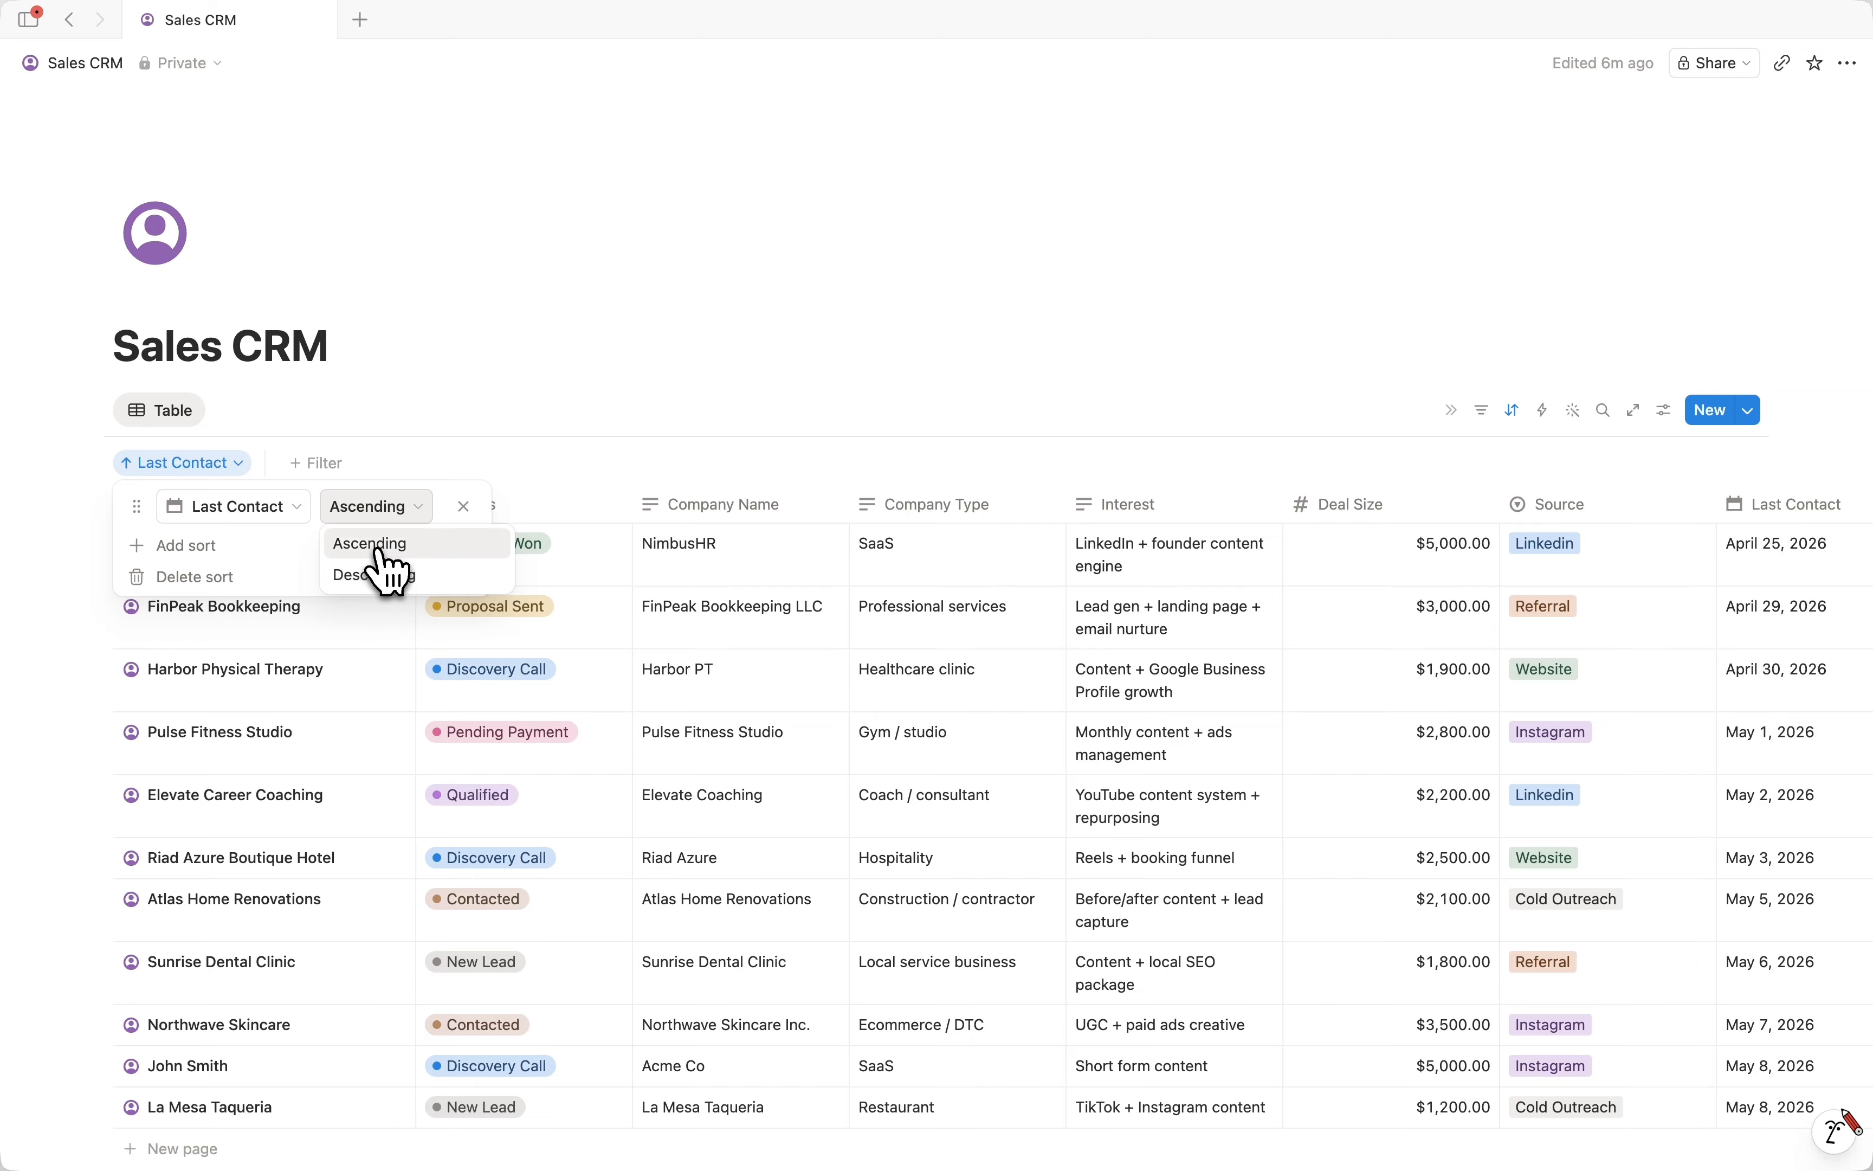
left_click(375, 544)
left_click(1480, 412)
scroll(1213, 679, "down", 4)
scroll(1212, 679, "up", 4)
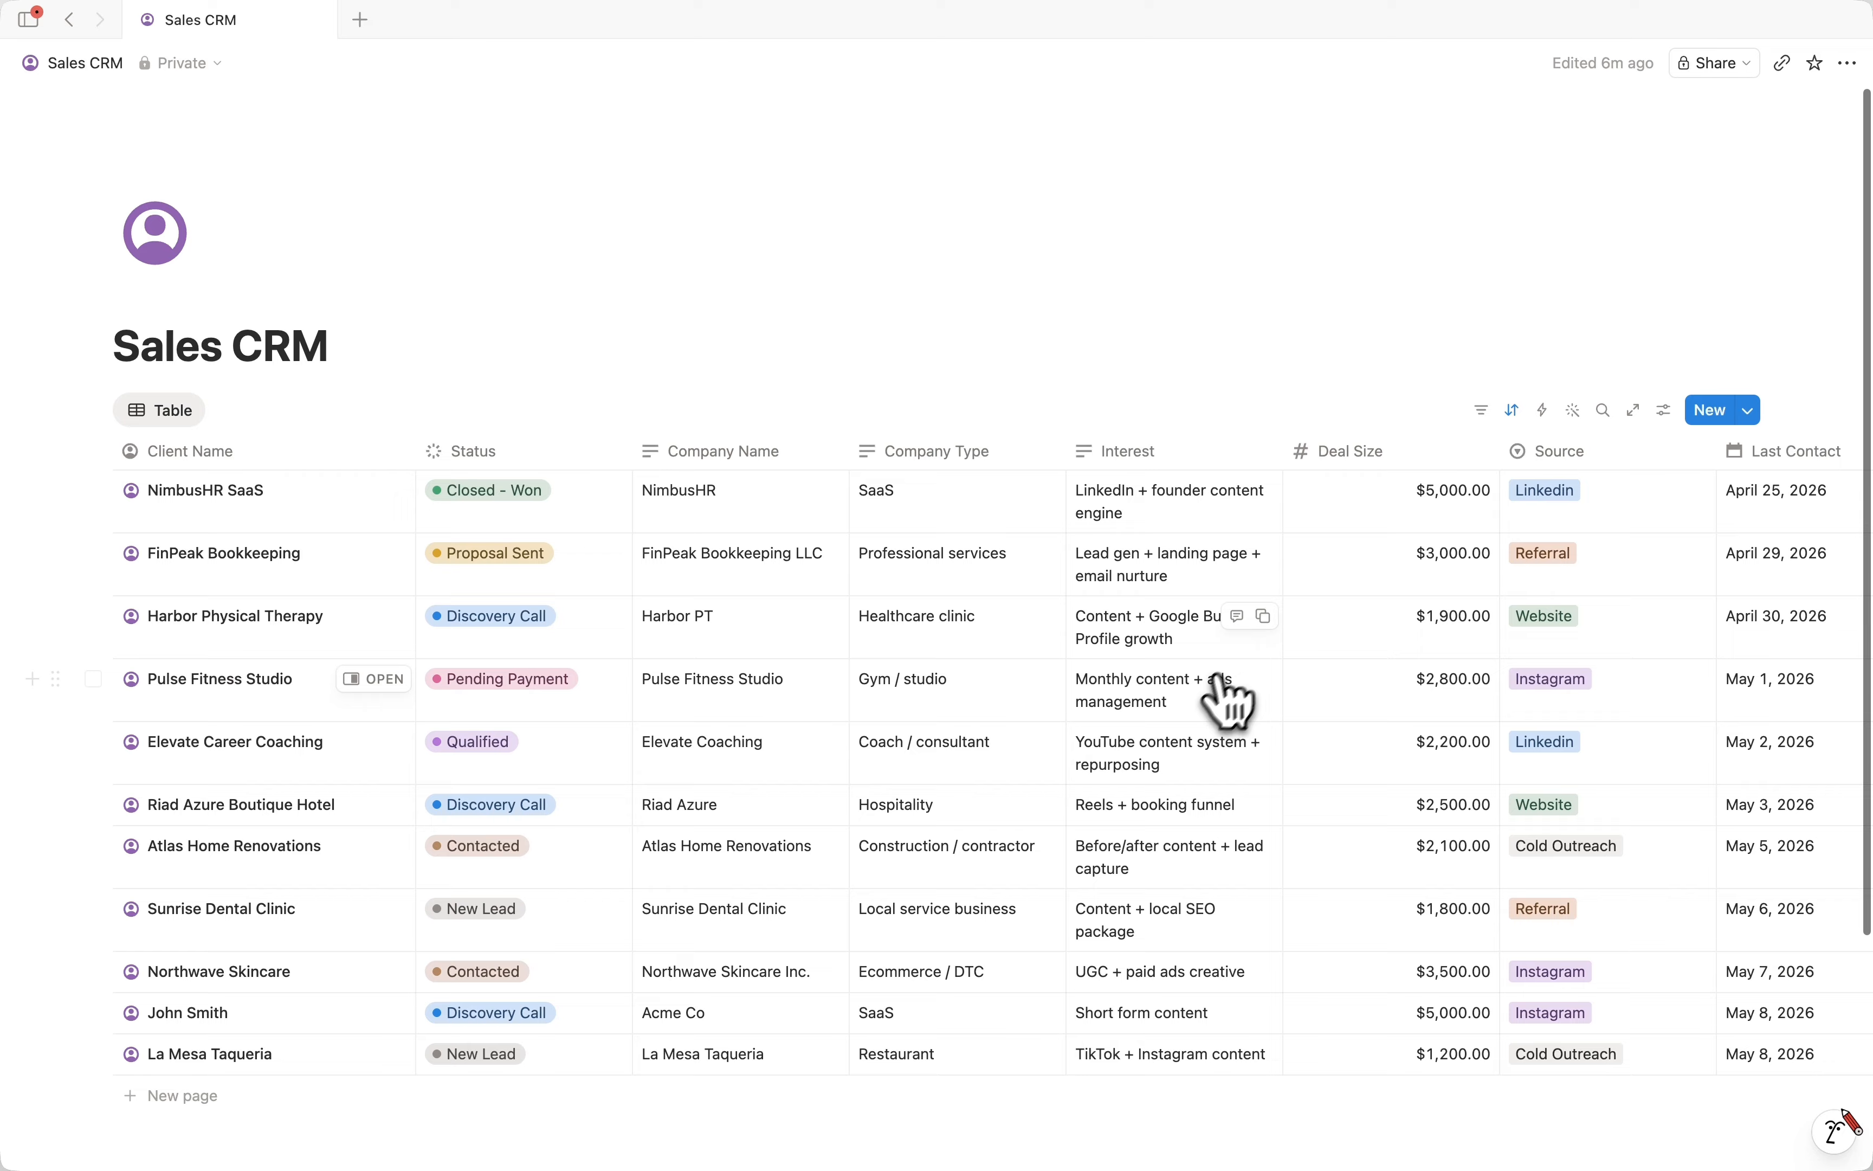
Filter the Clients table to entries with a Deal Size greater than 3000.
left_click(1481, 412)
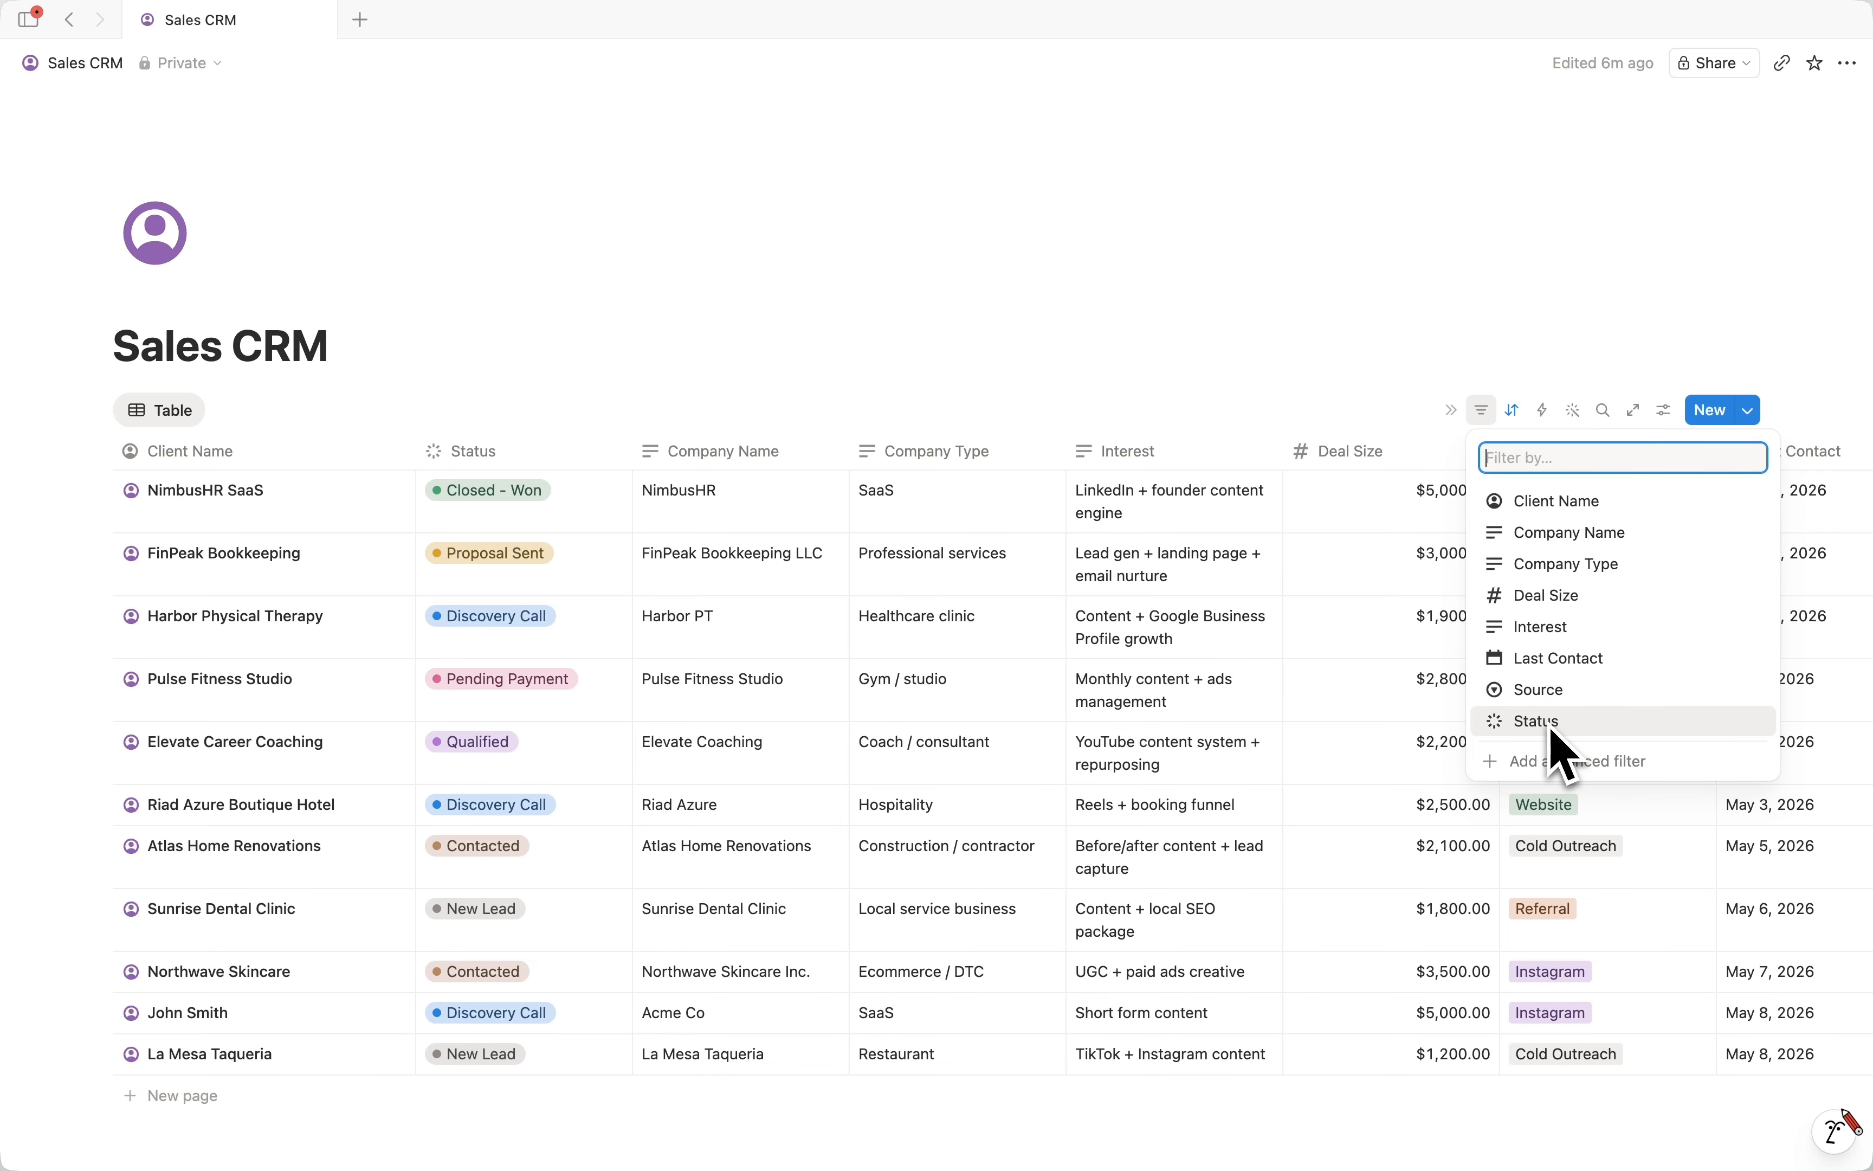
left_click(1587, 596)
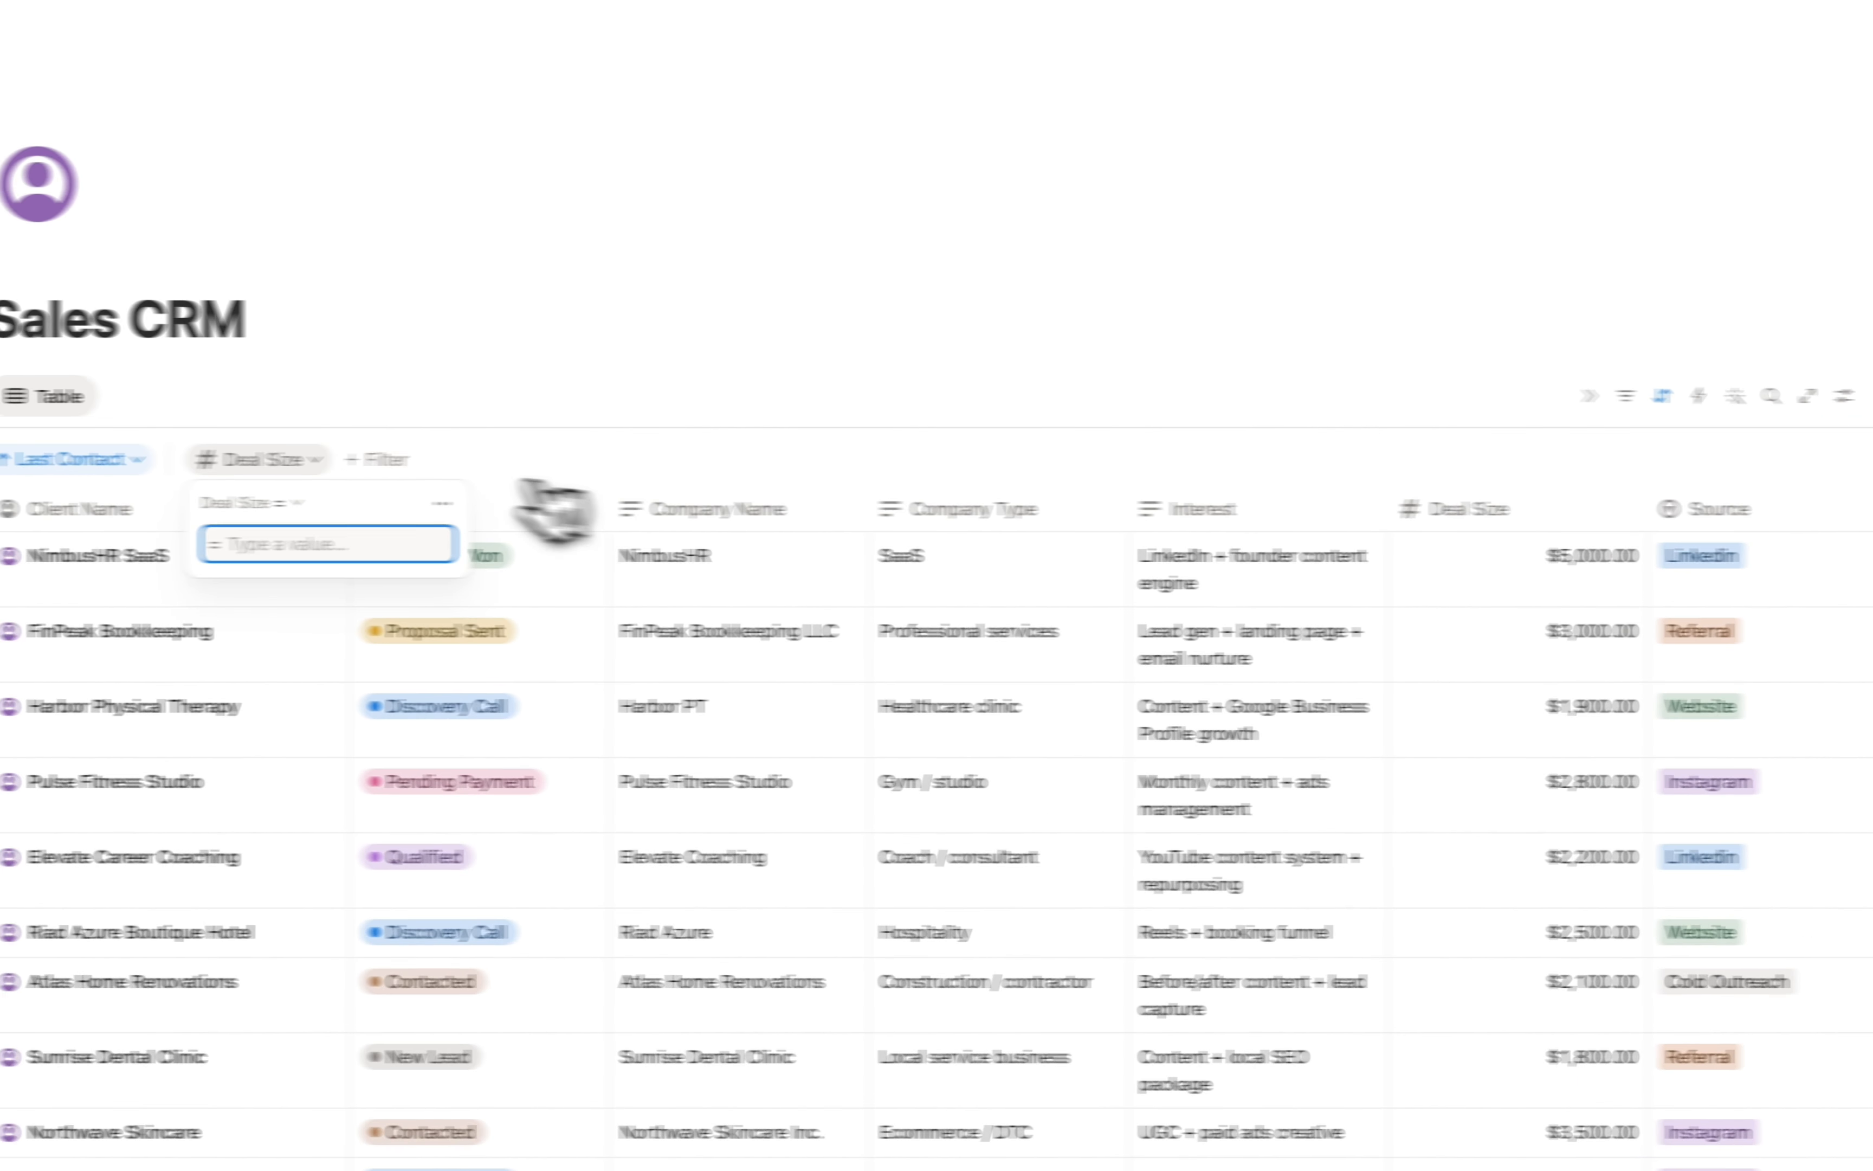
left_click(302, 504)
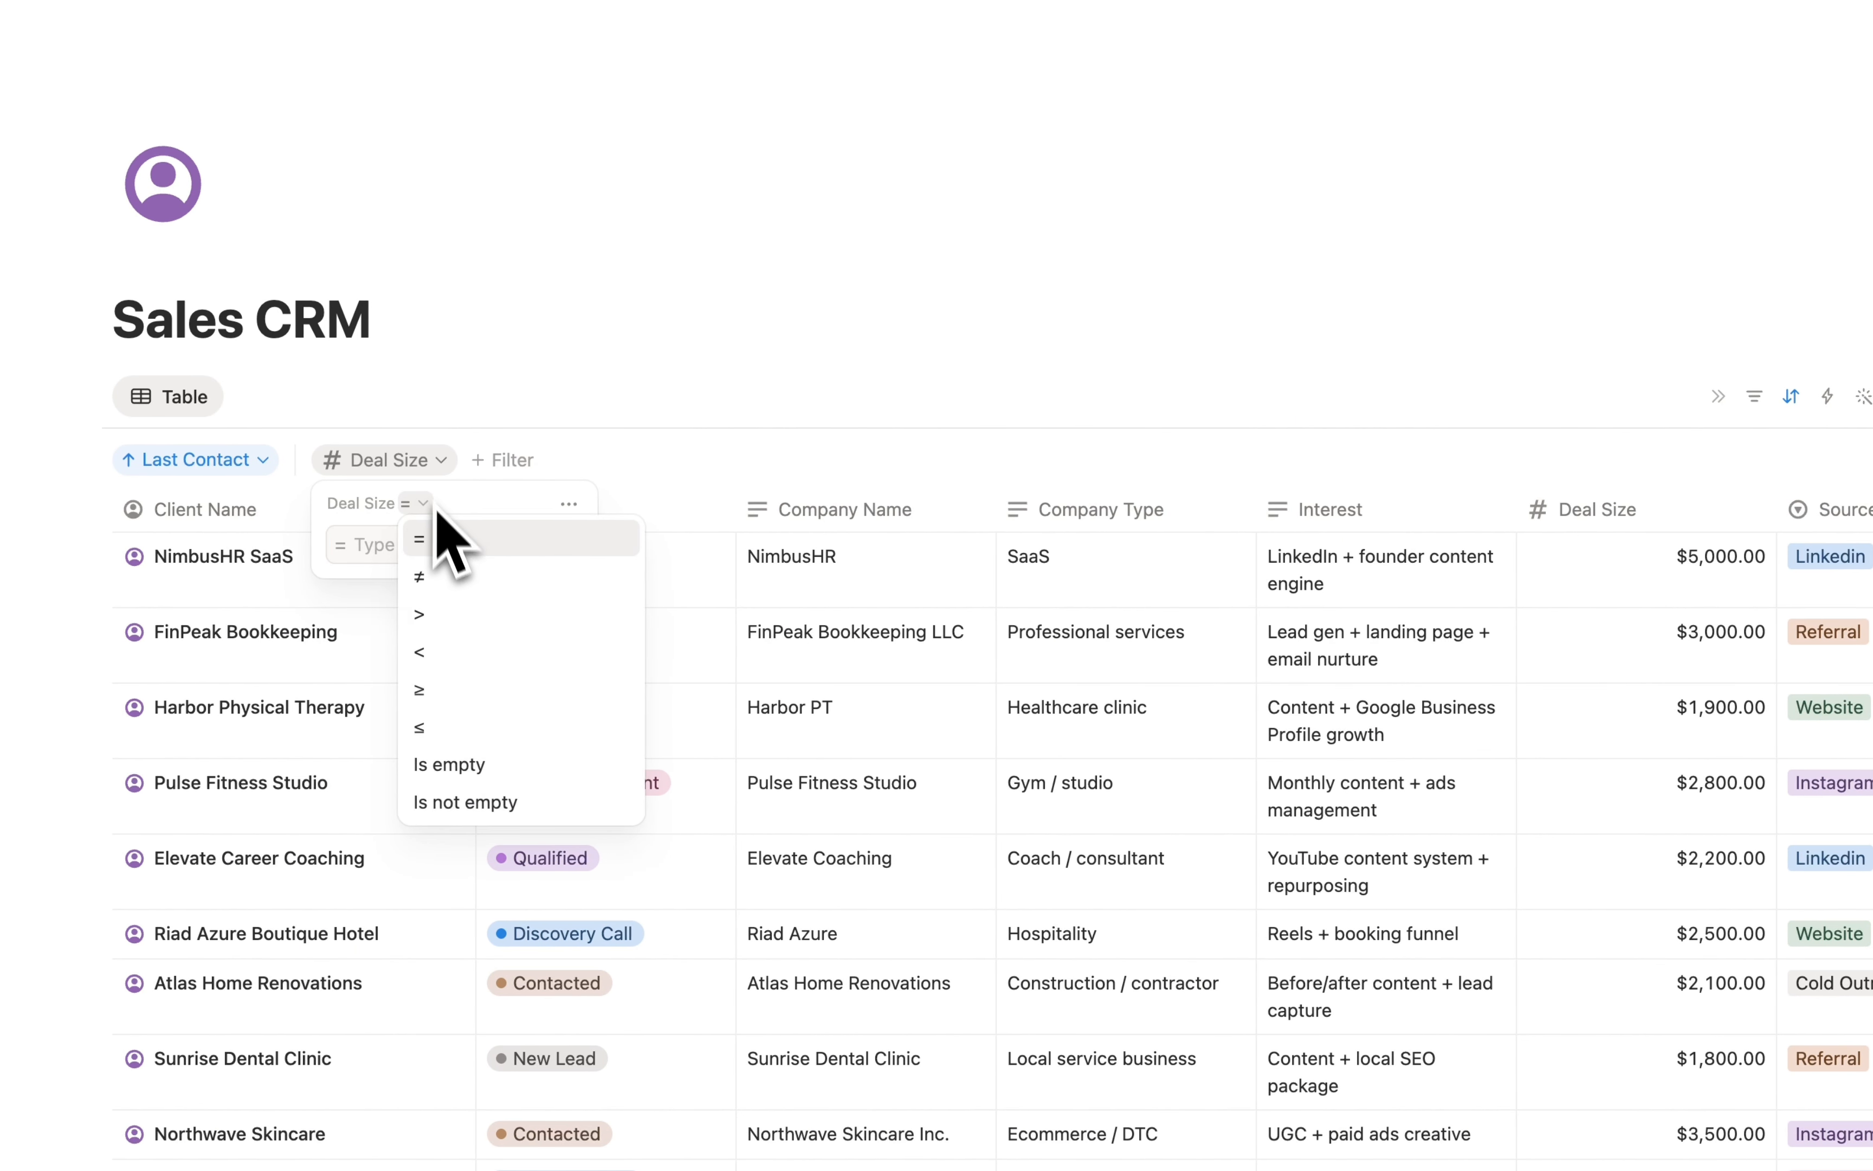
left_click(444, 614)
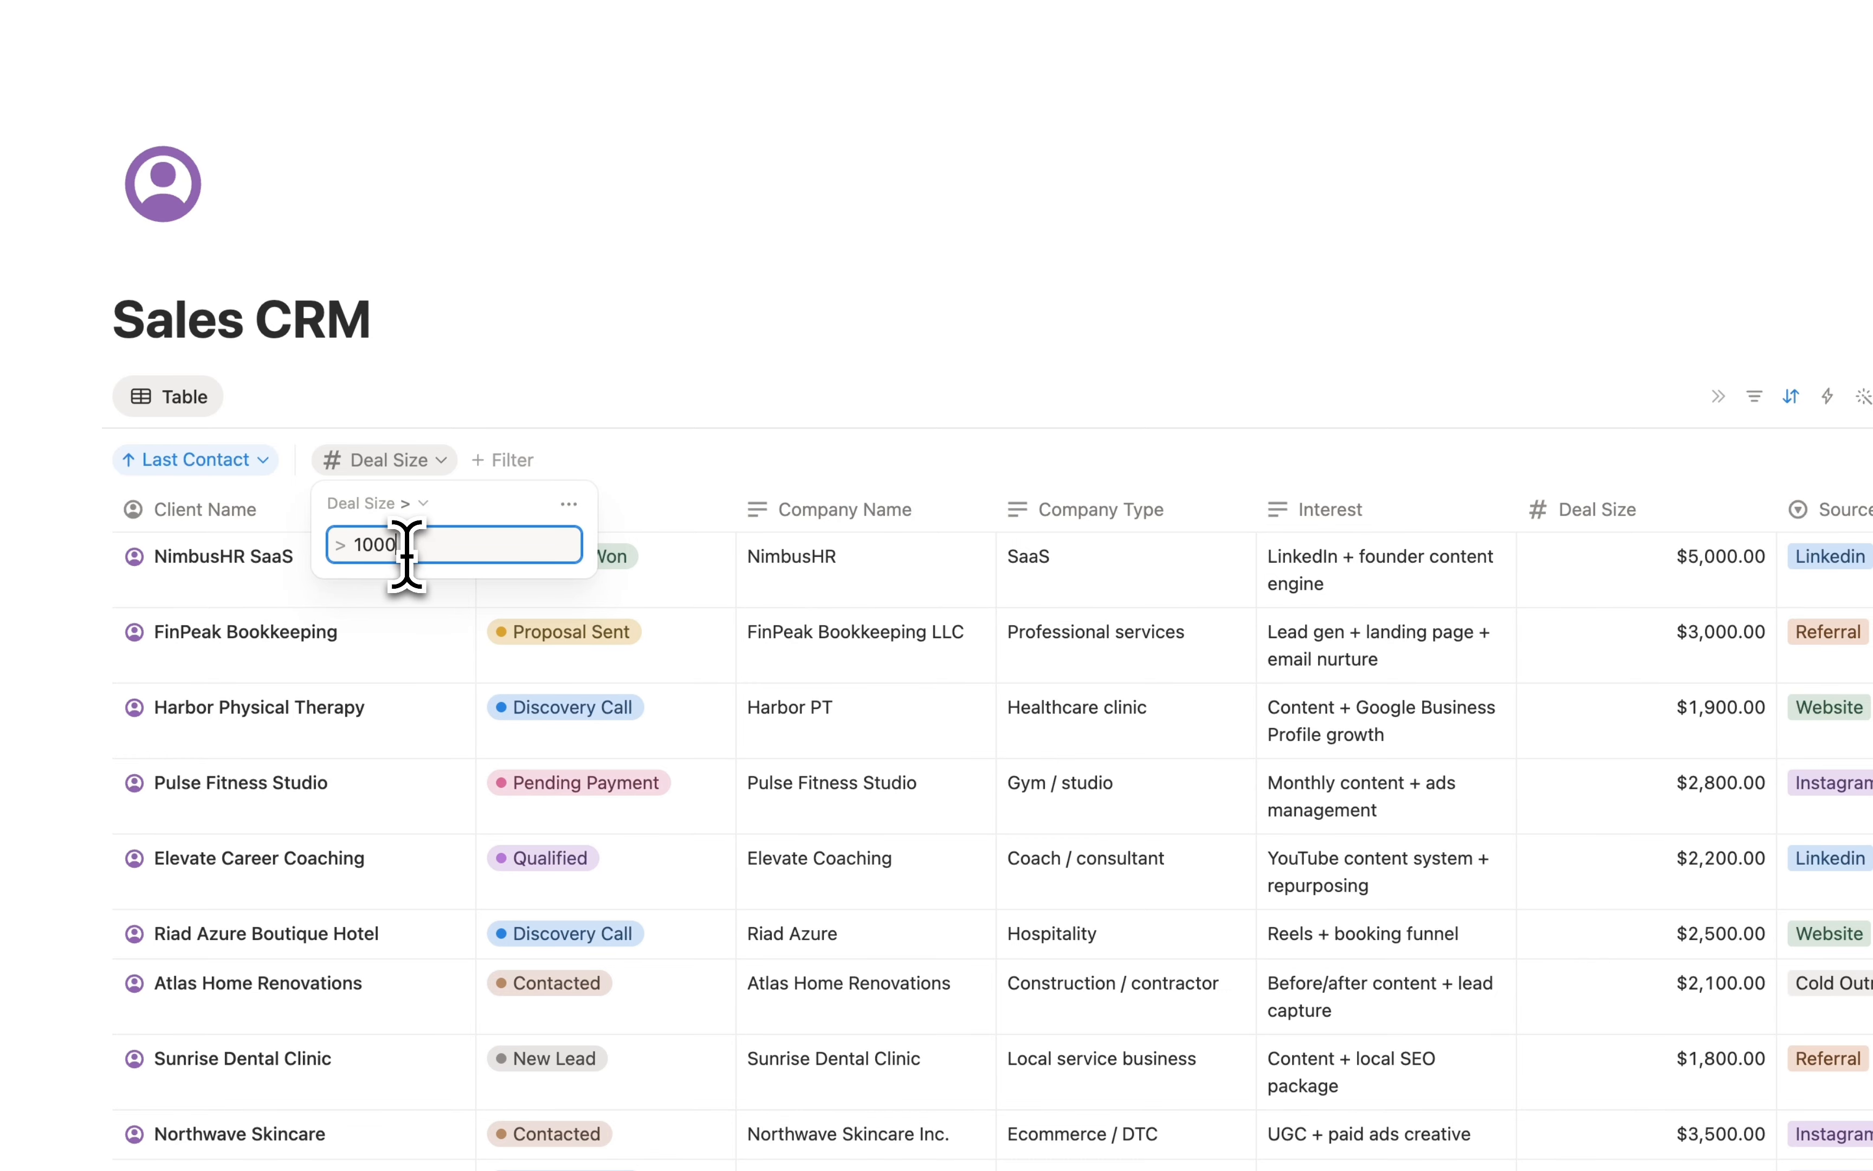
type("1000")
key("Left")
key("Left")
key("Left")
key("BackSpace")
type("3")
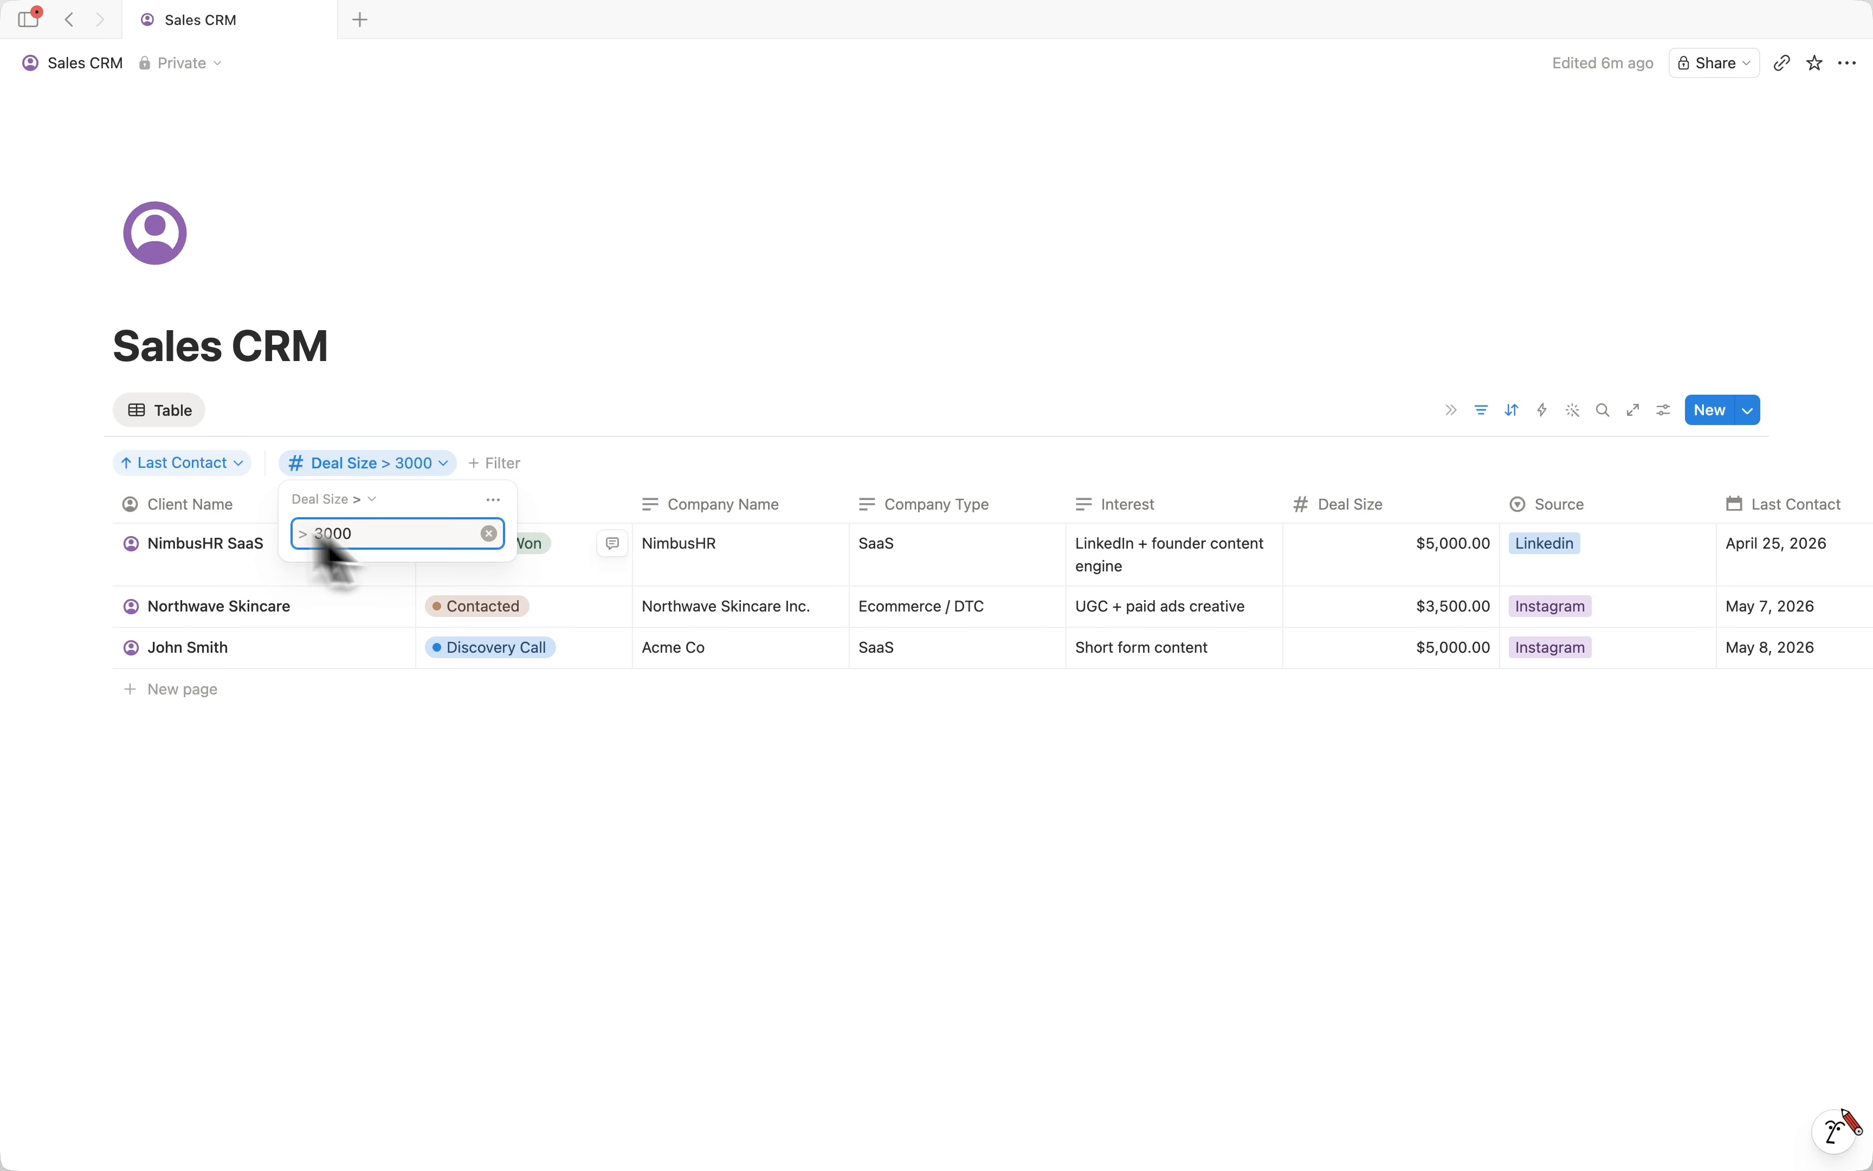
Delete the Deal Size filter from the Clients table.
left_click(494, 499)
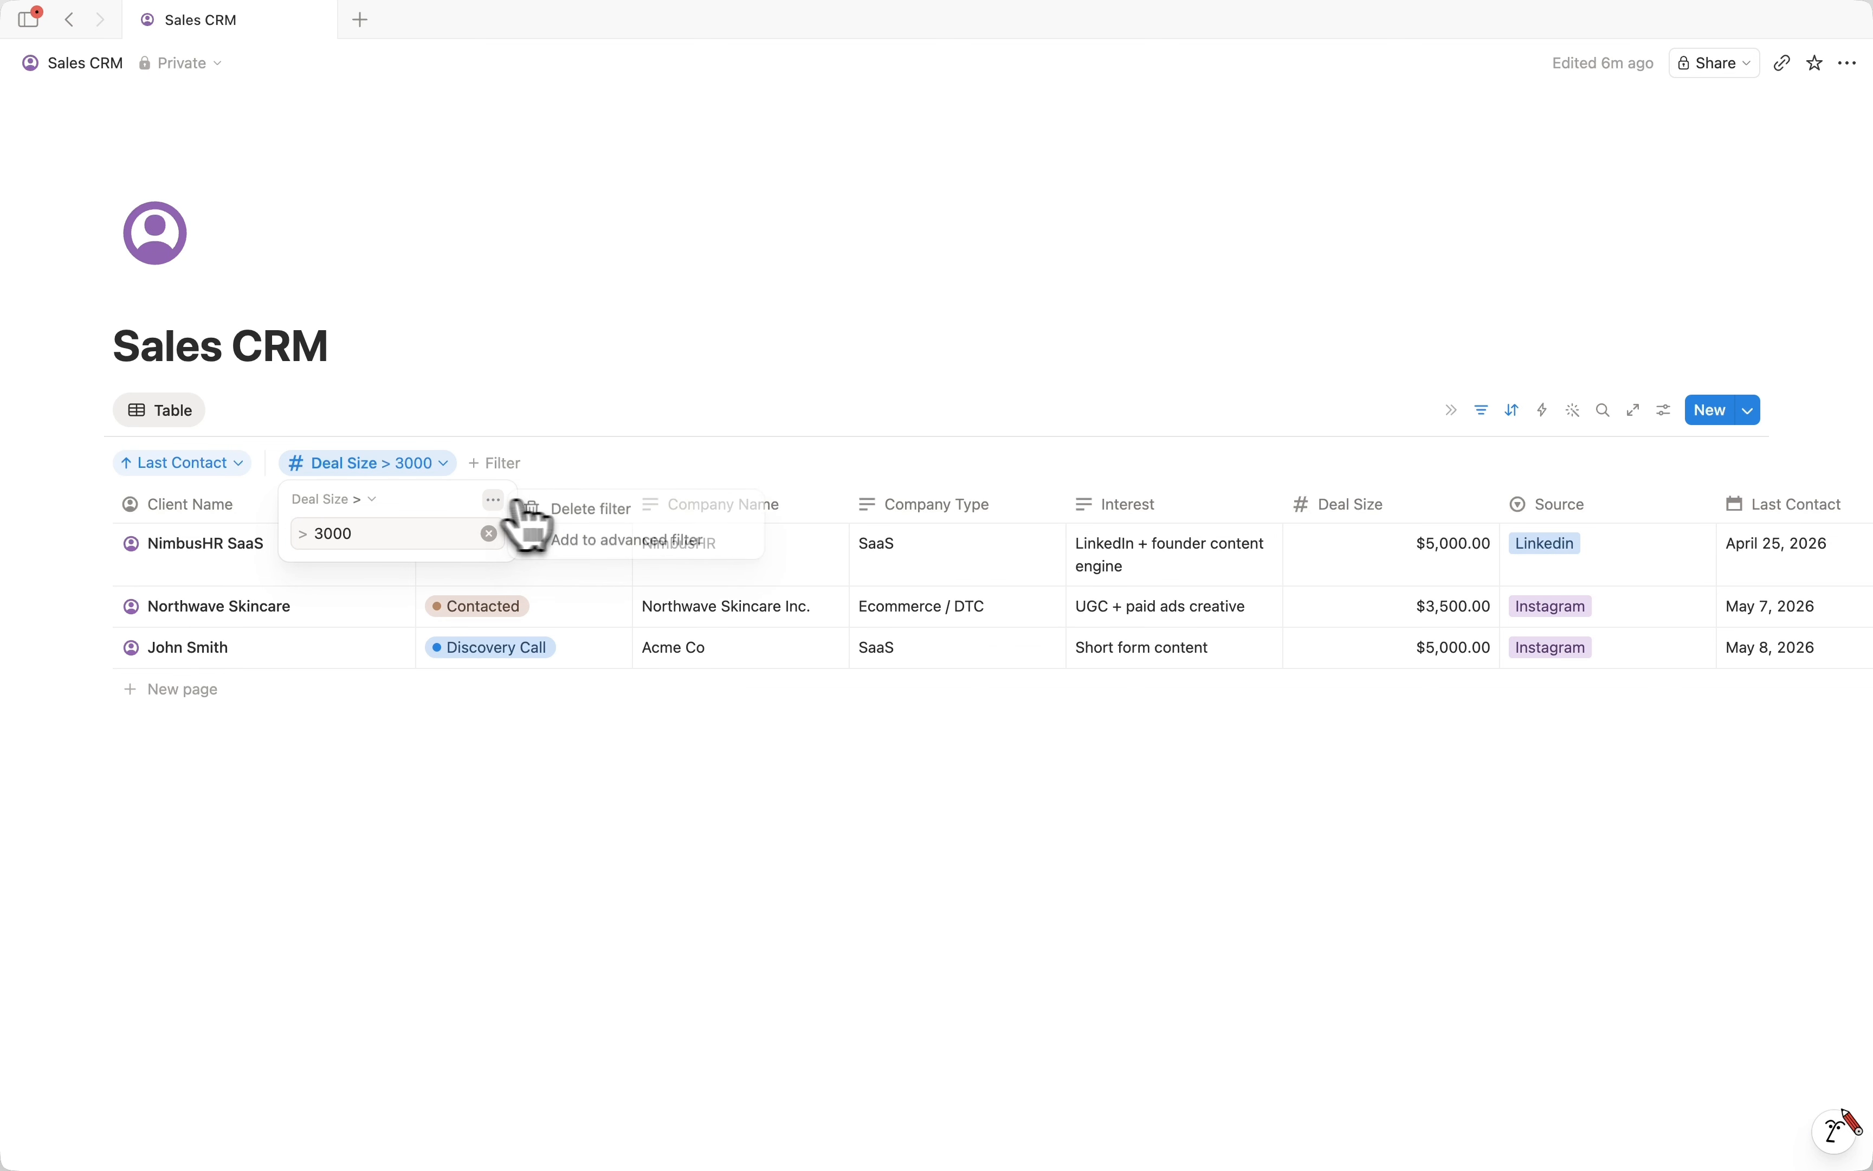
left_click(579, 515)
Rename the Clients table view as All and give it the three-line icon.
left_click(1481, 410)
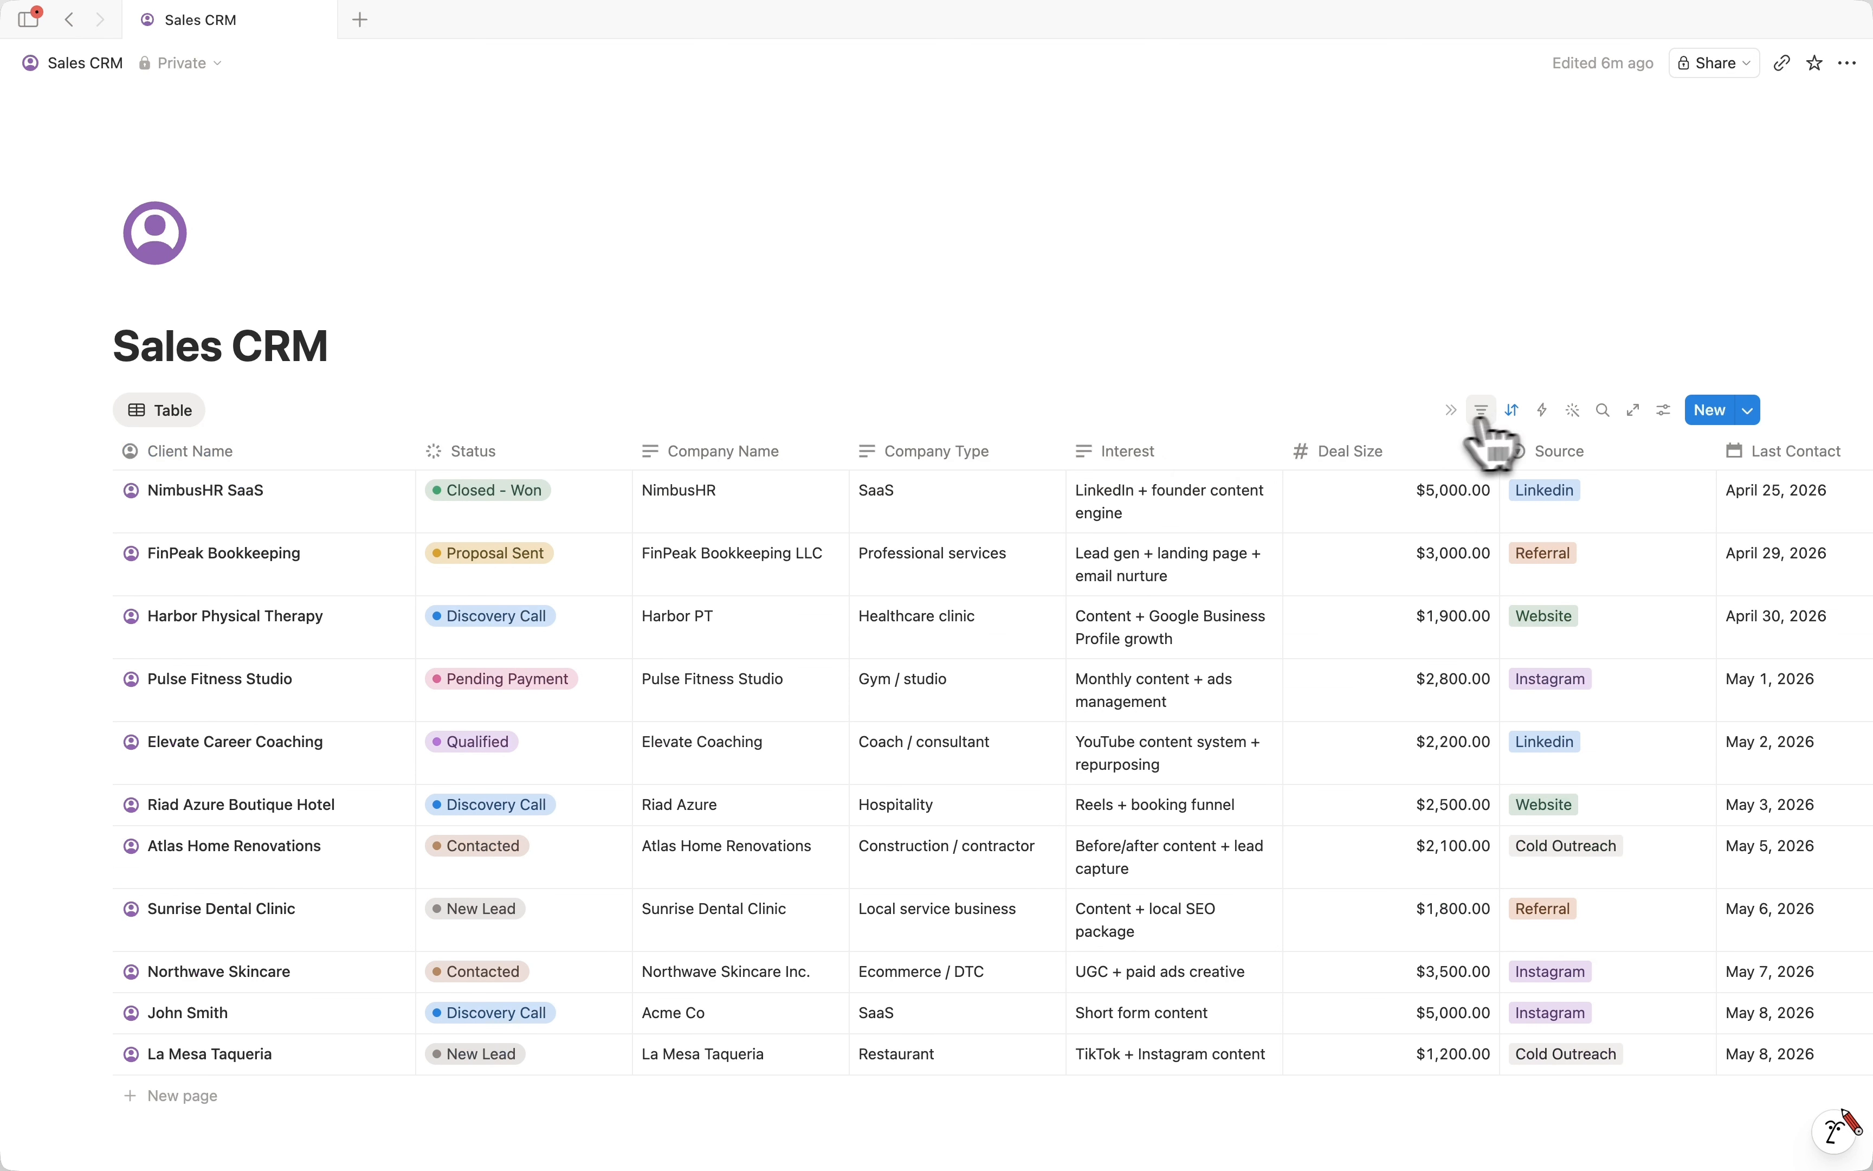
left_click(166, 412)
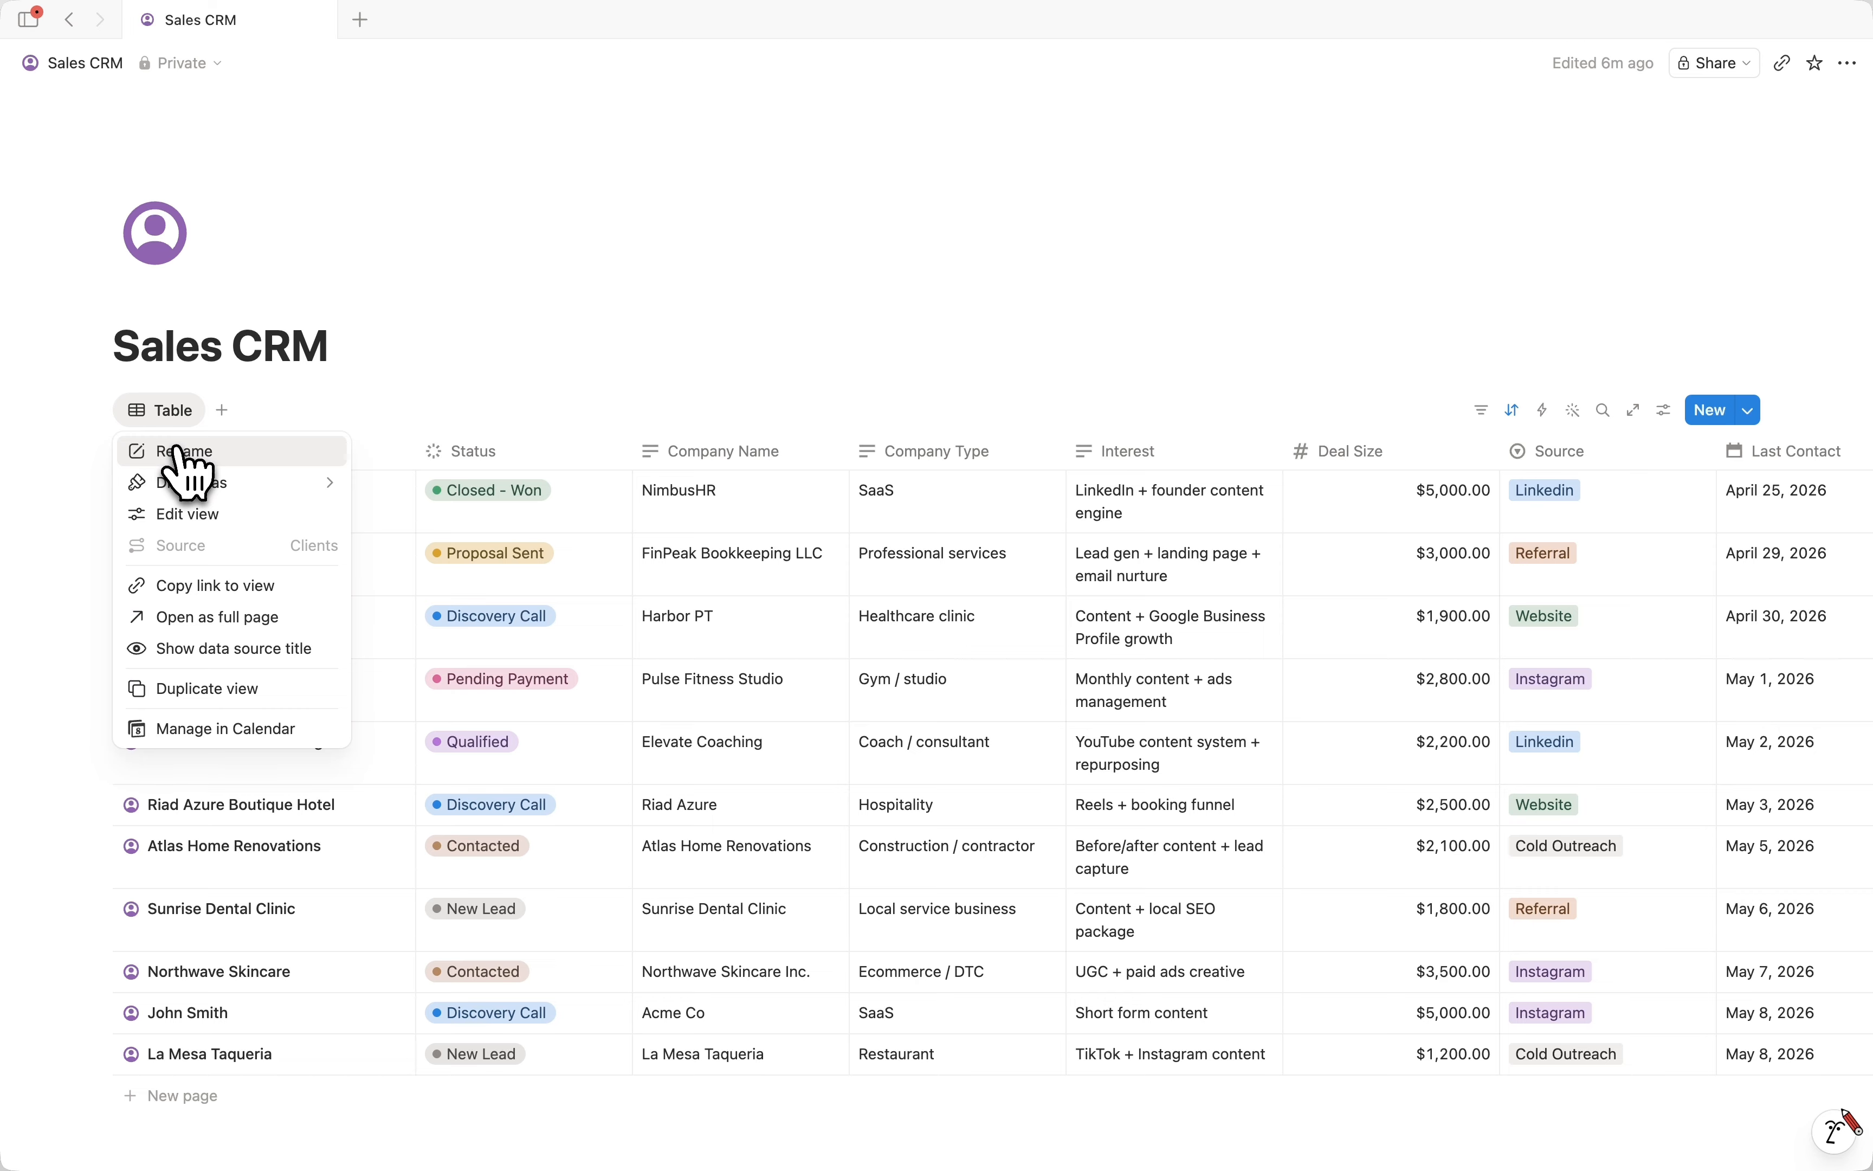
left_click(184, 455)
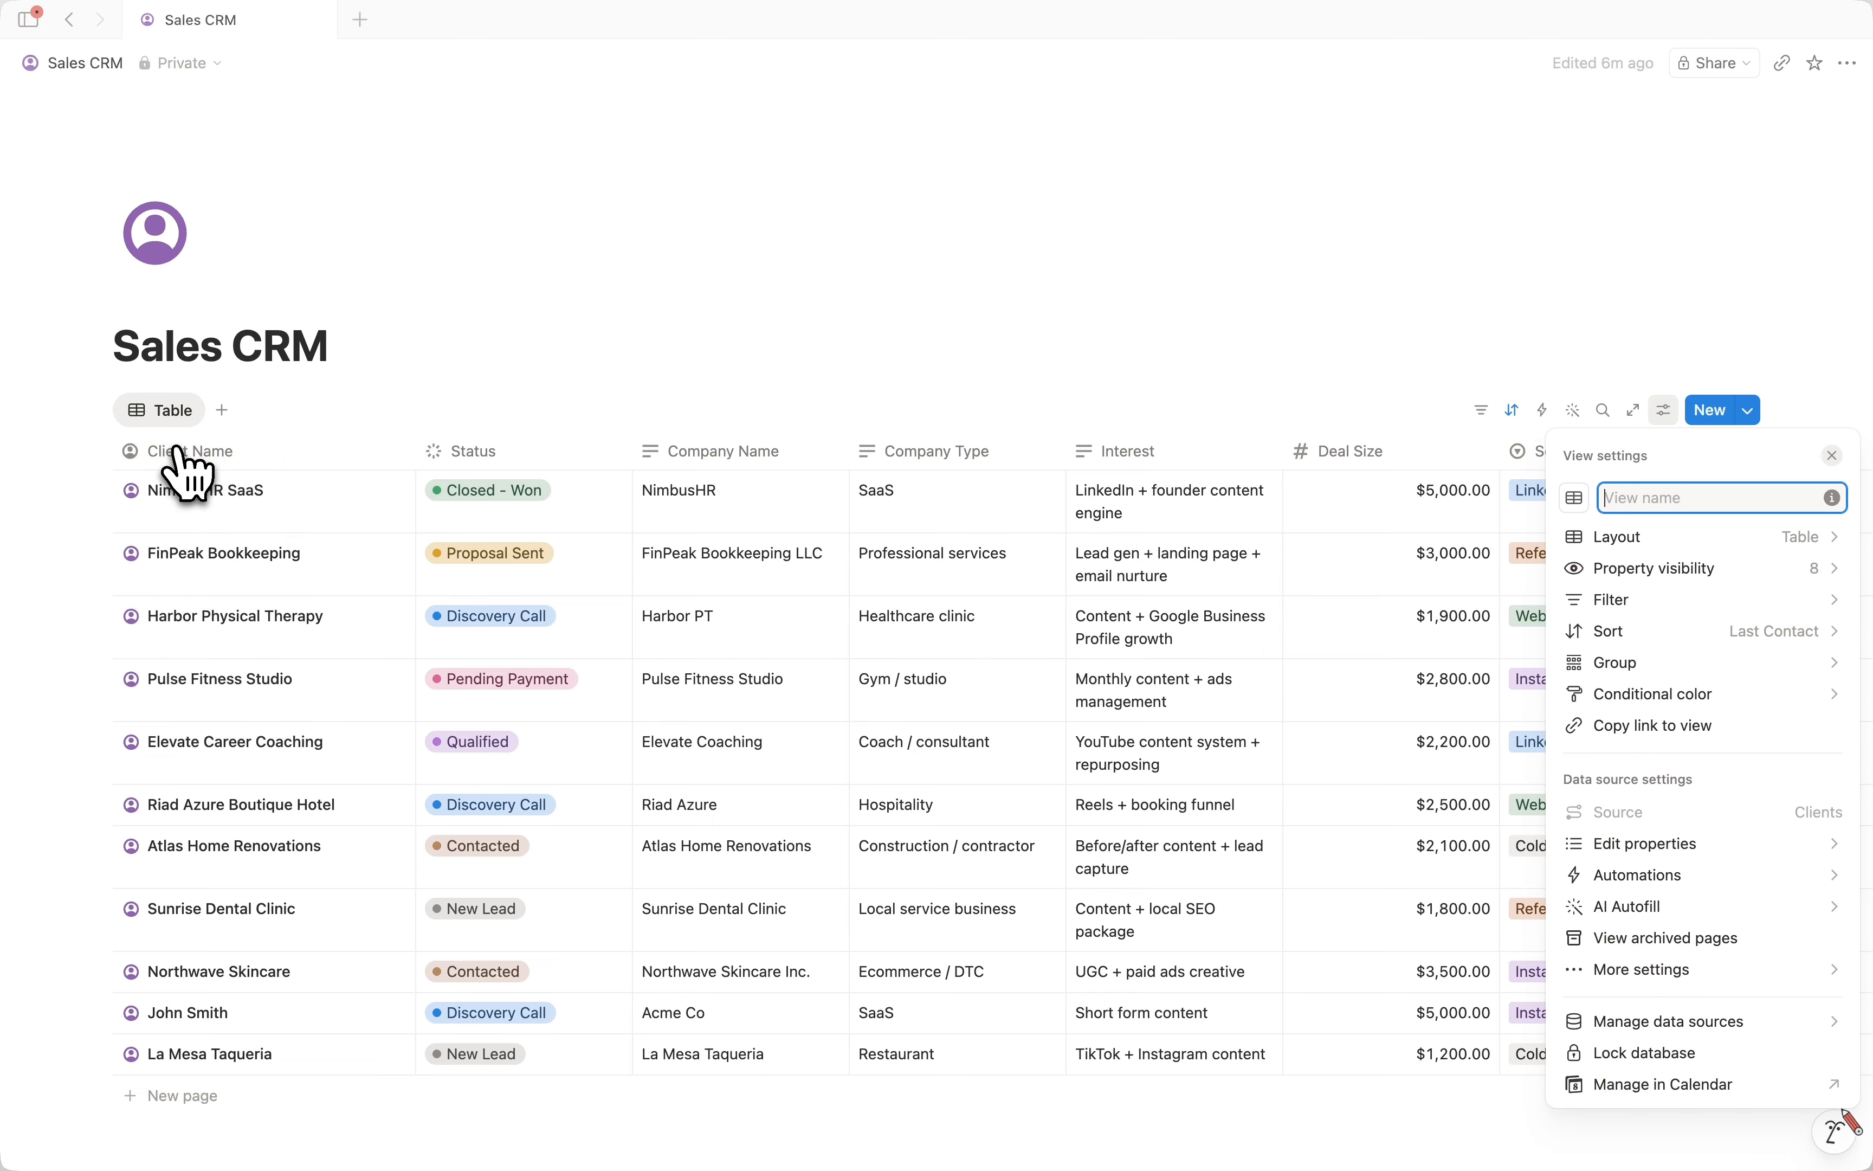
type("All")
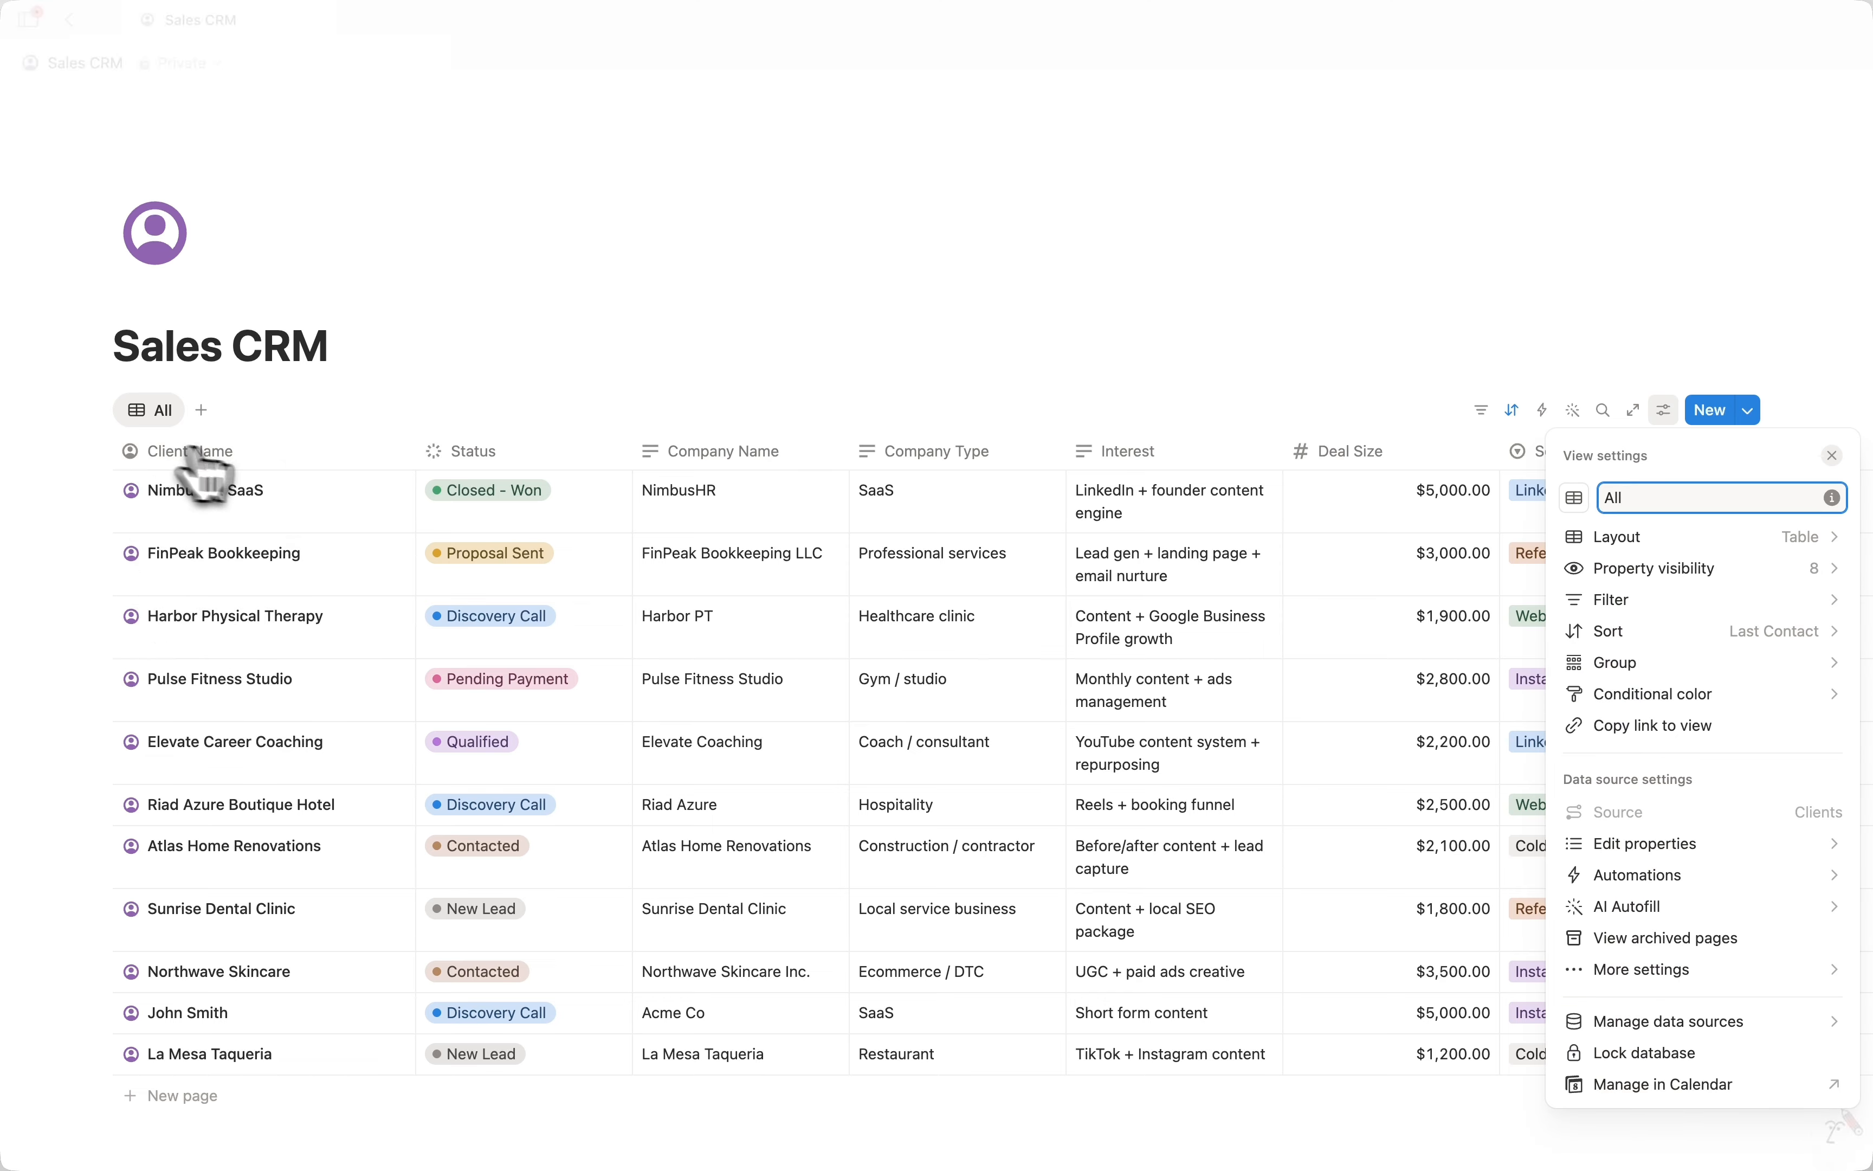
left_click(1573, 499)
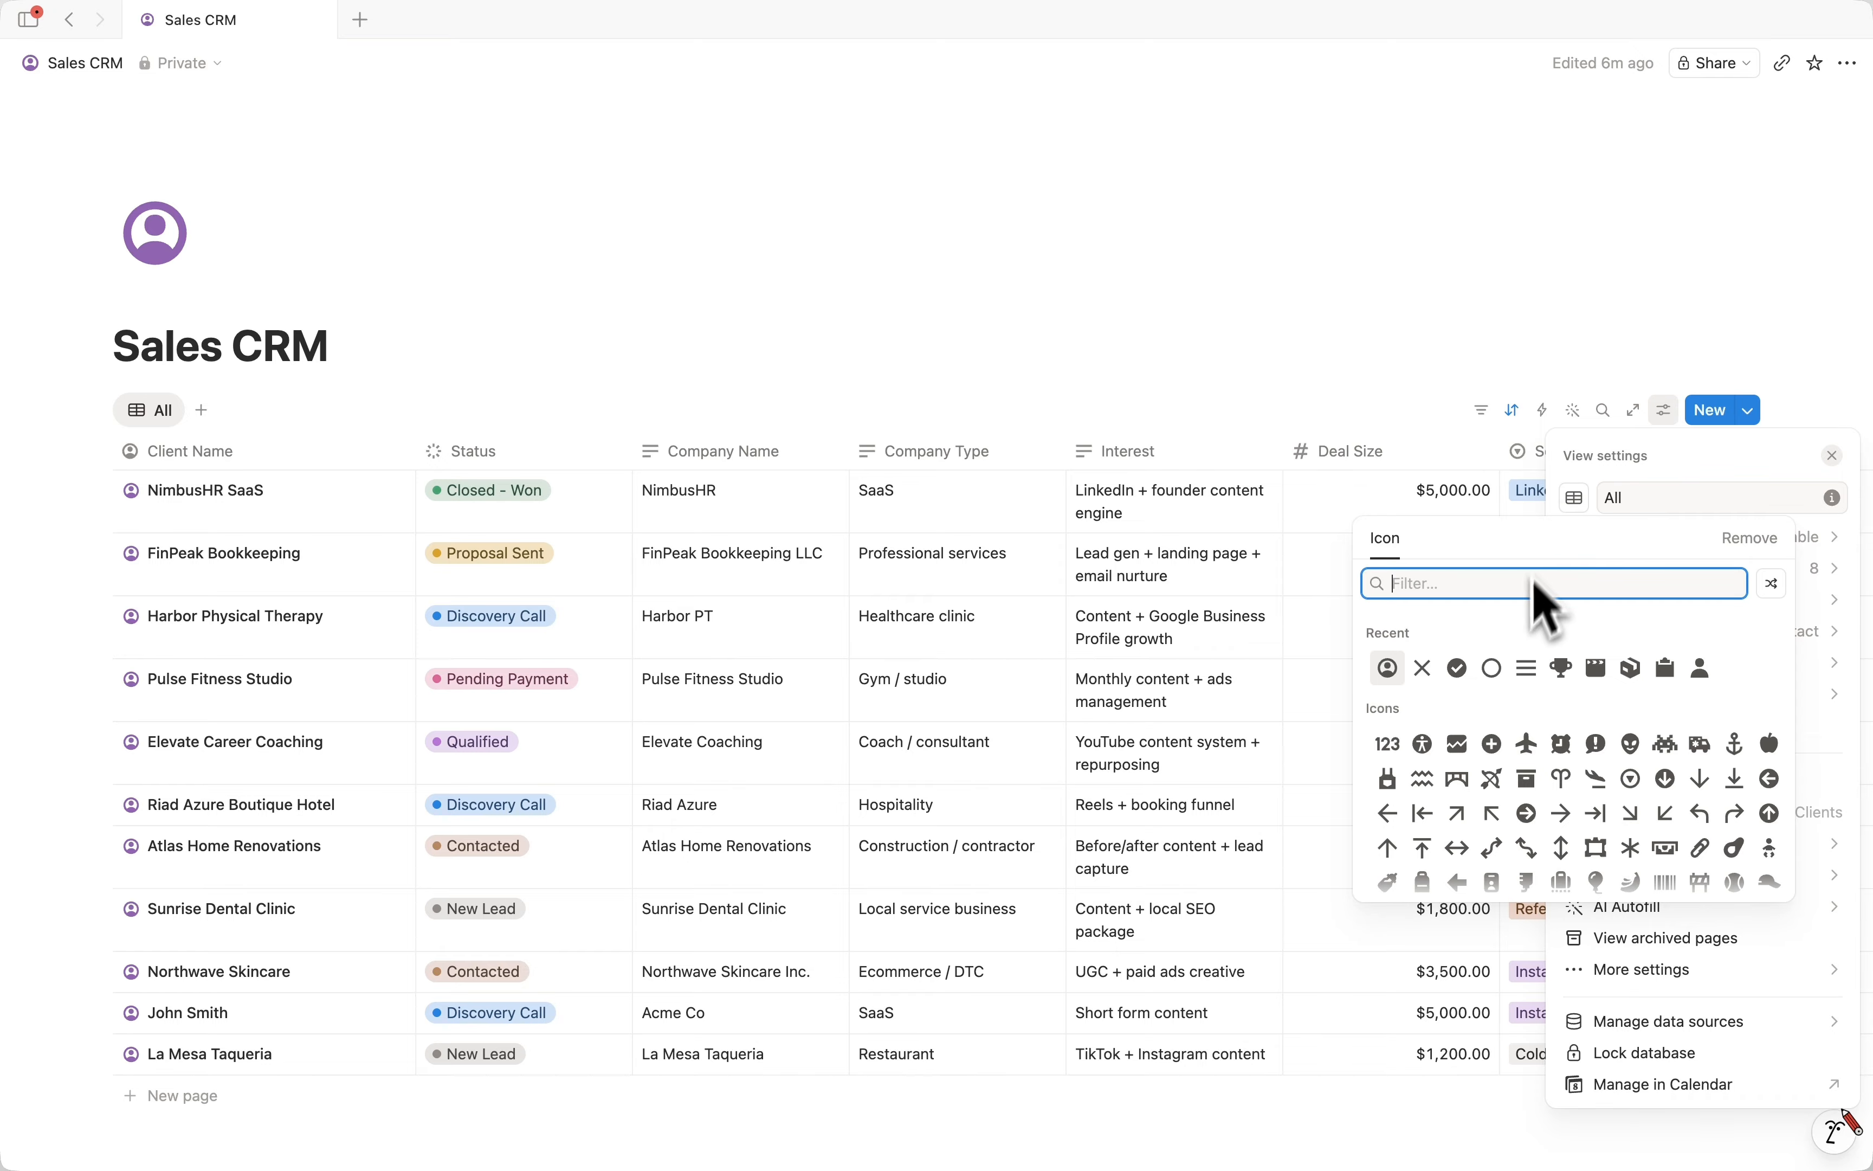
left_click(1528, 667)
key("Escape")
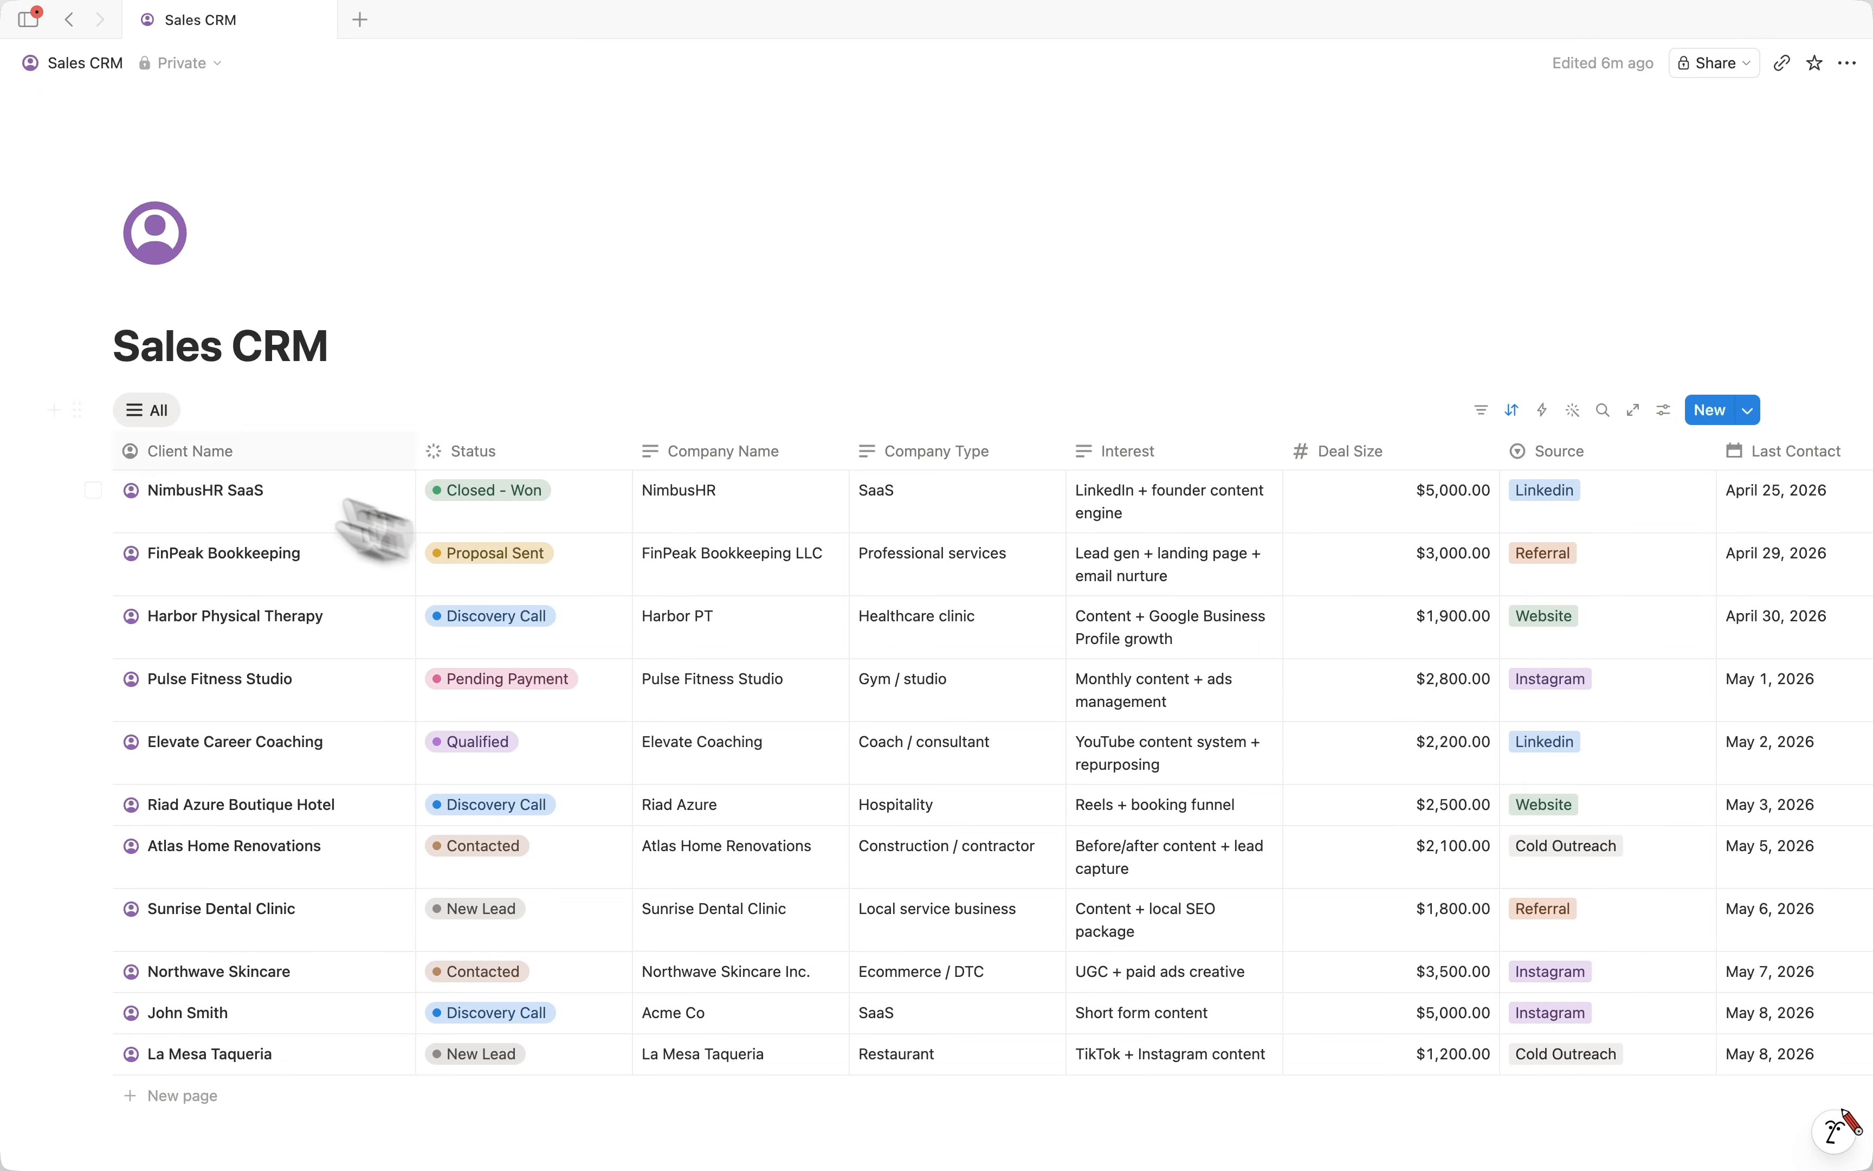
Duplicate the All view and name the copy Active Deals.
left_click(148, 412)
left_click(208, 688)
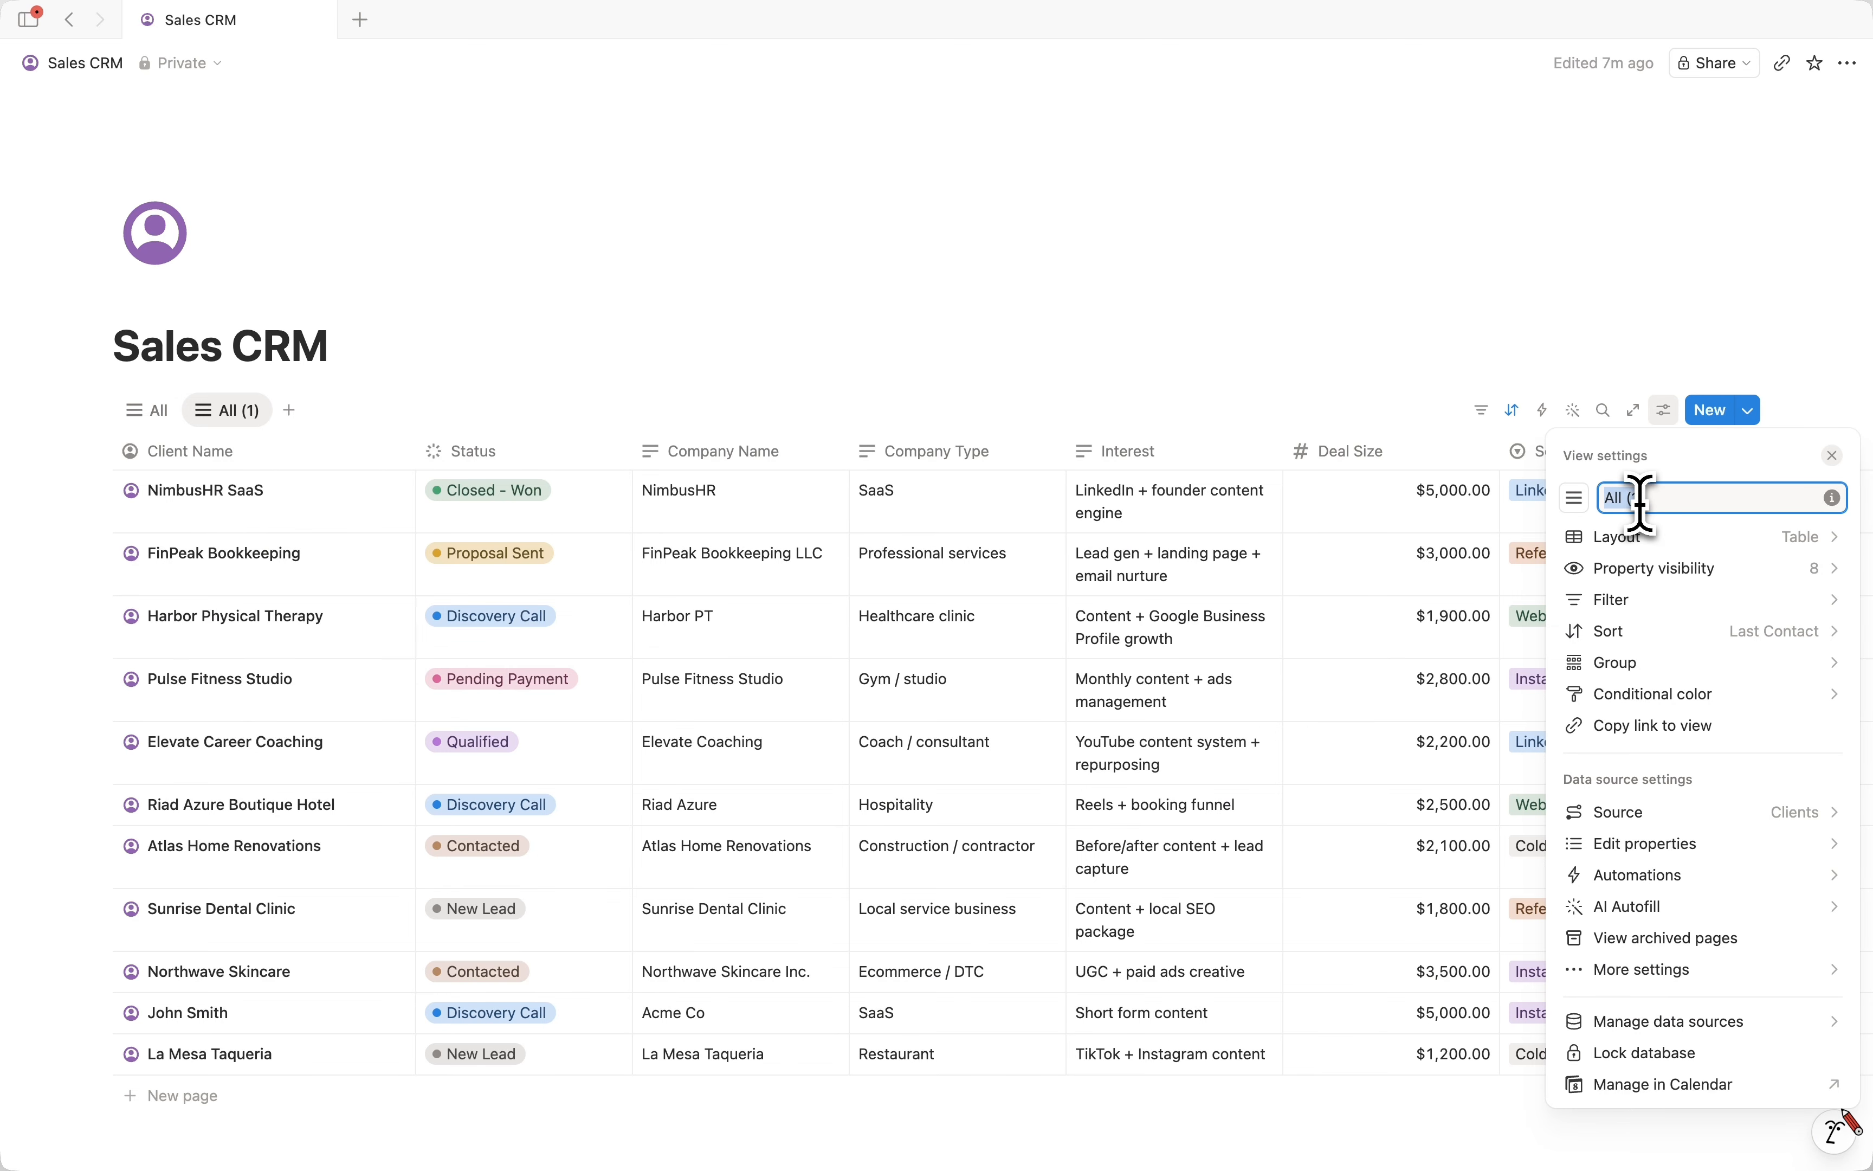
type("Acgi")
key("BackSpace")
key("BackSpace")
type("tive De")
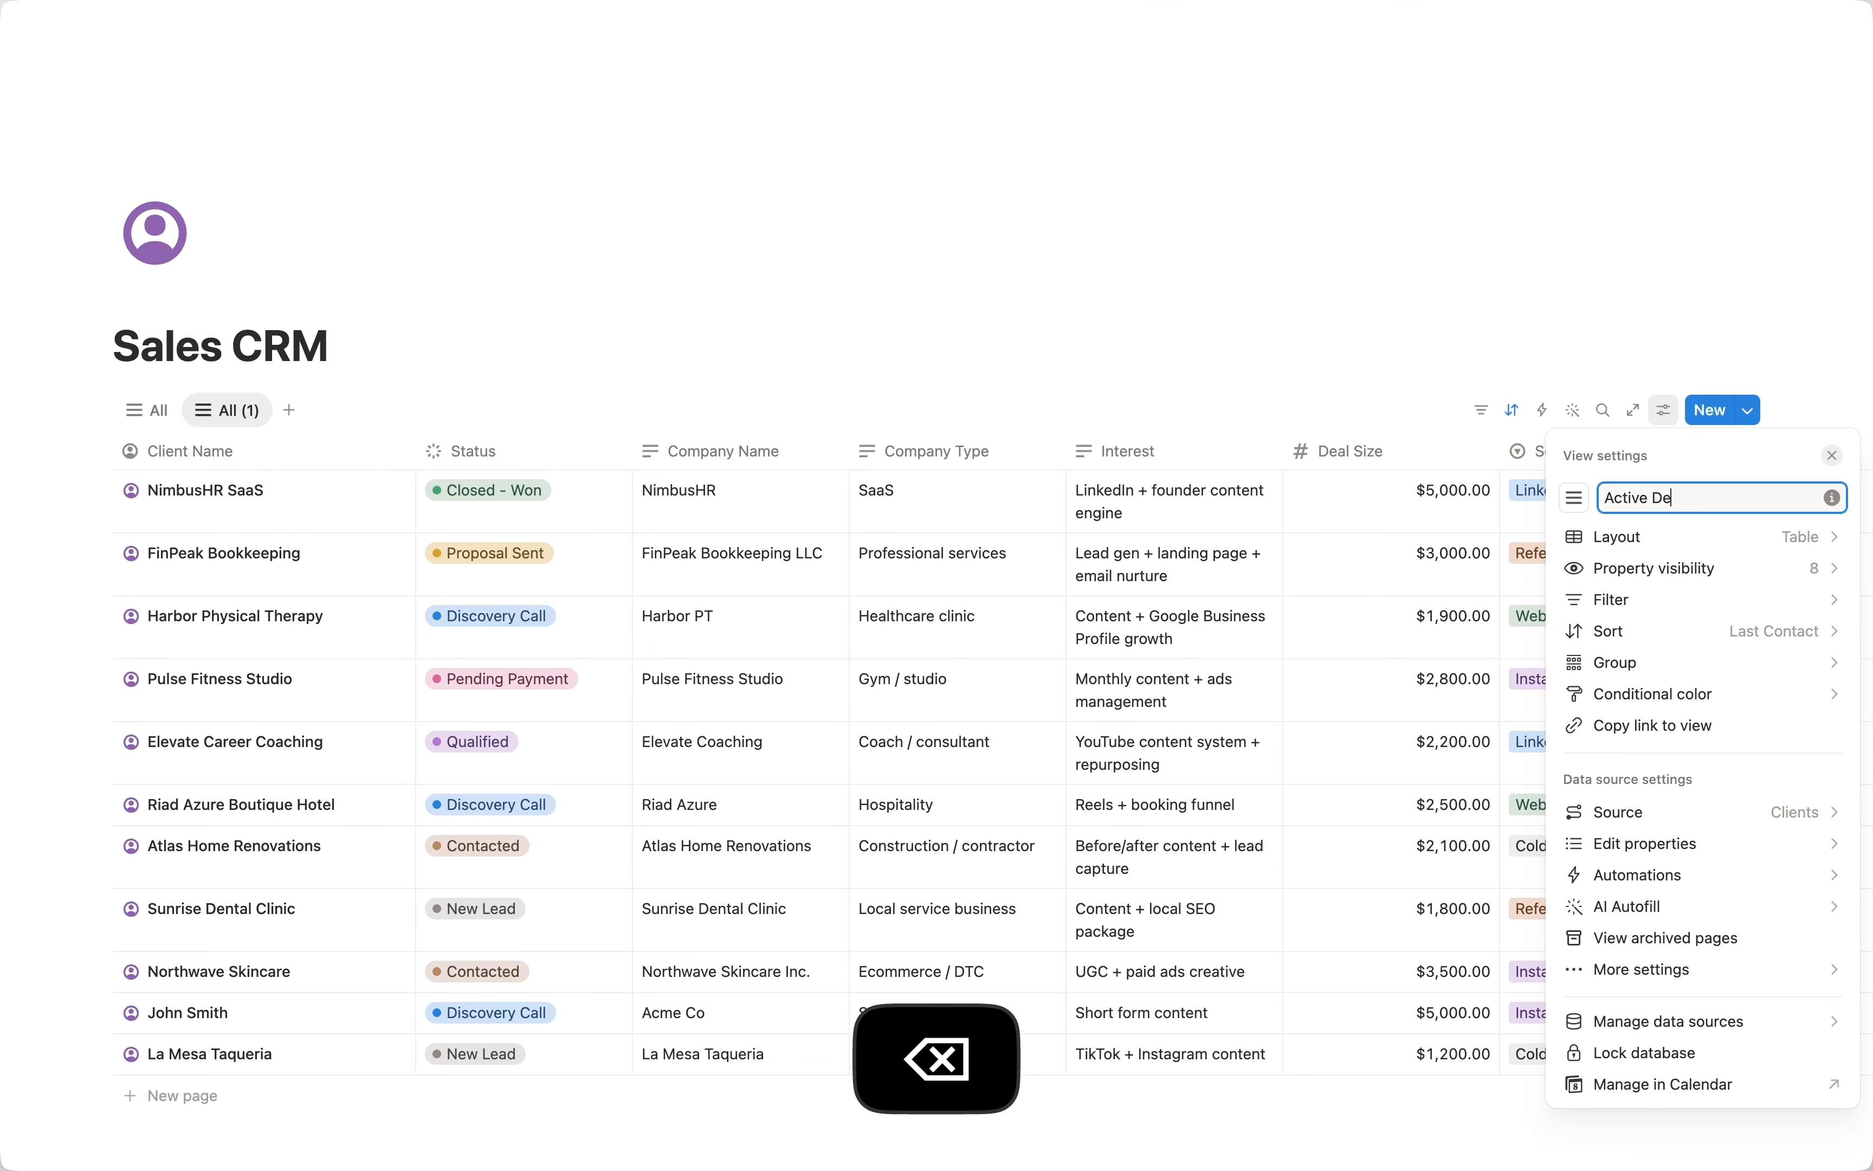
type("als")
Give the Active Deals view a circle outline icon and move it ahead of the All view.
left_click(1576, 502)
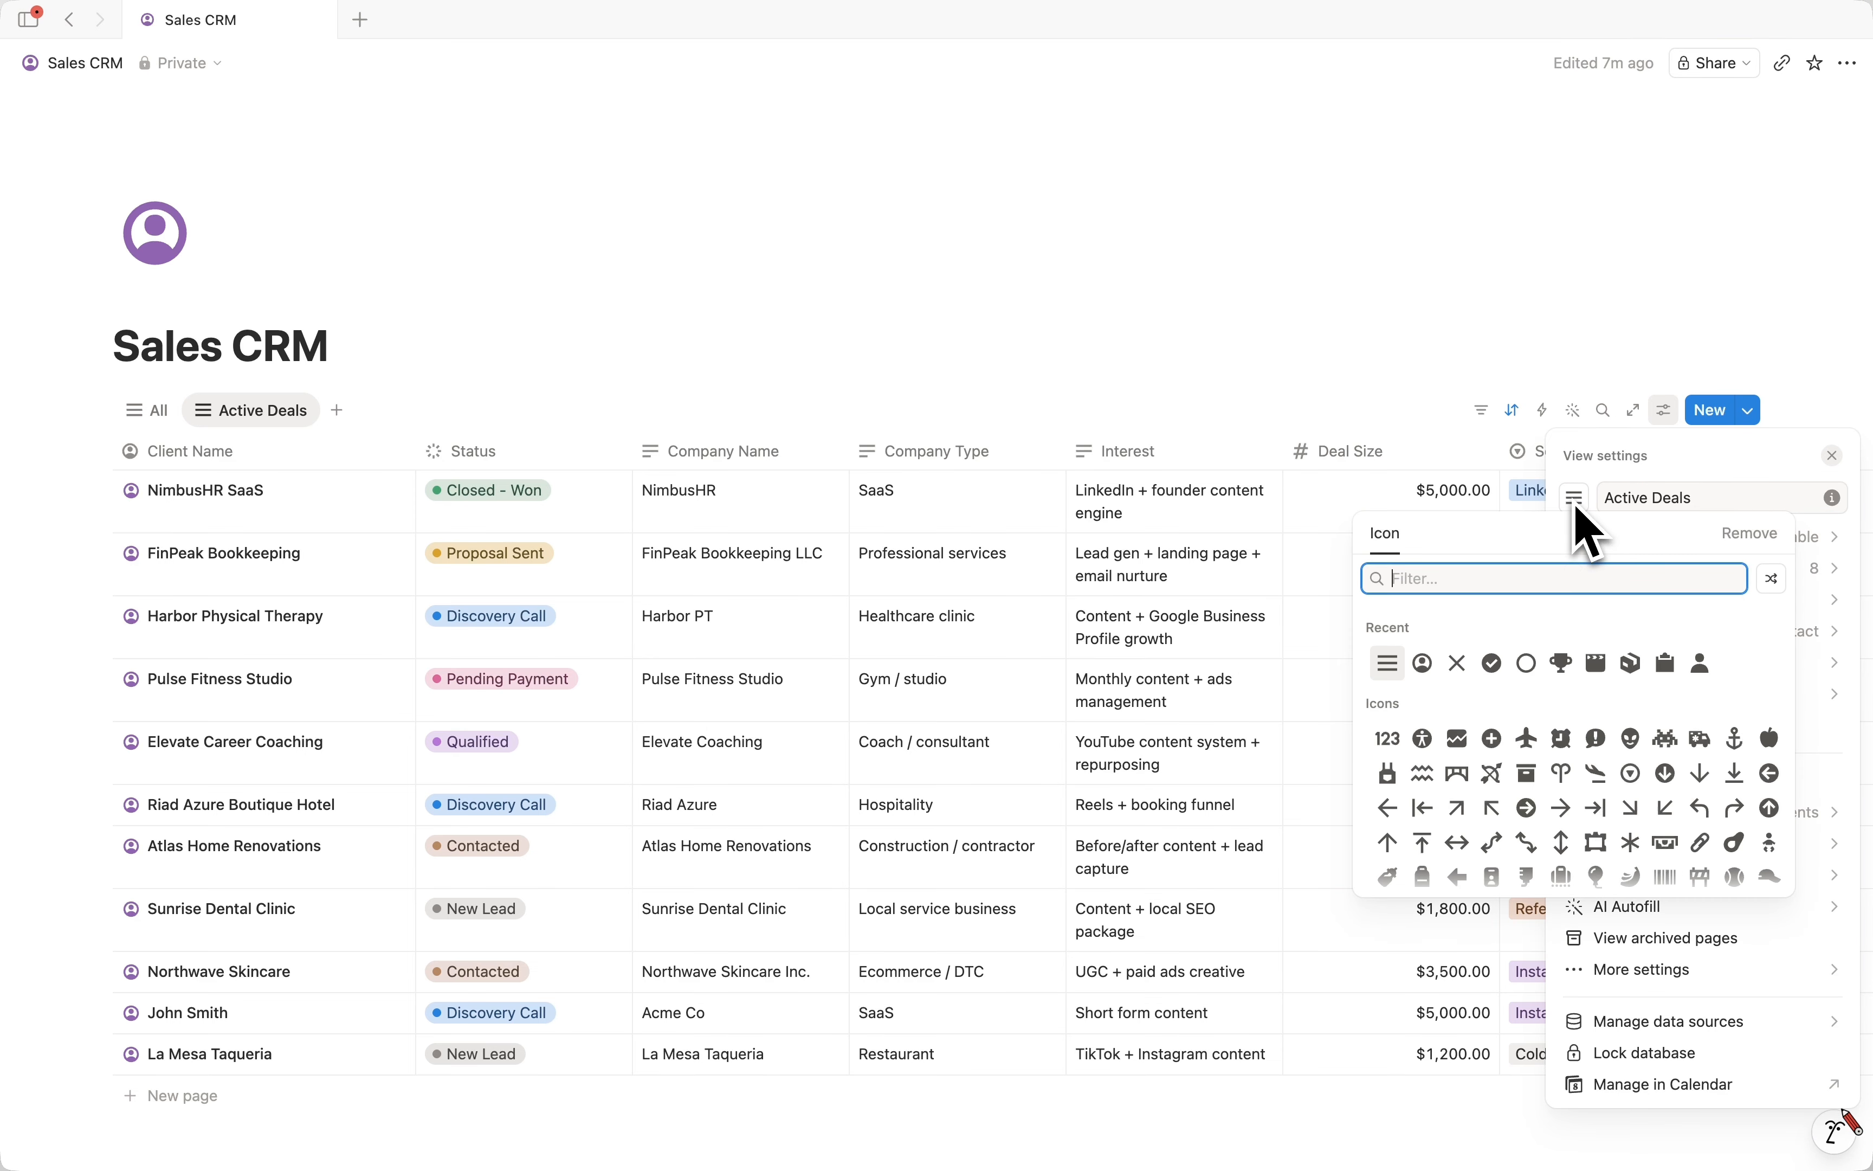
left_click(1527, 665)
left_click_drag(263, 424, 146, 426)
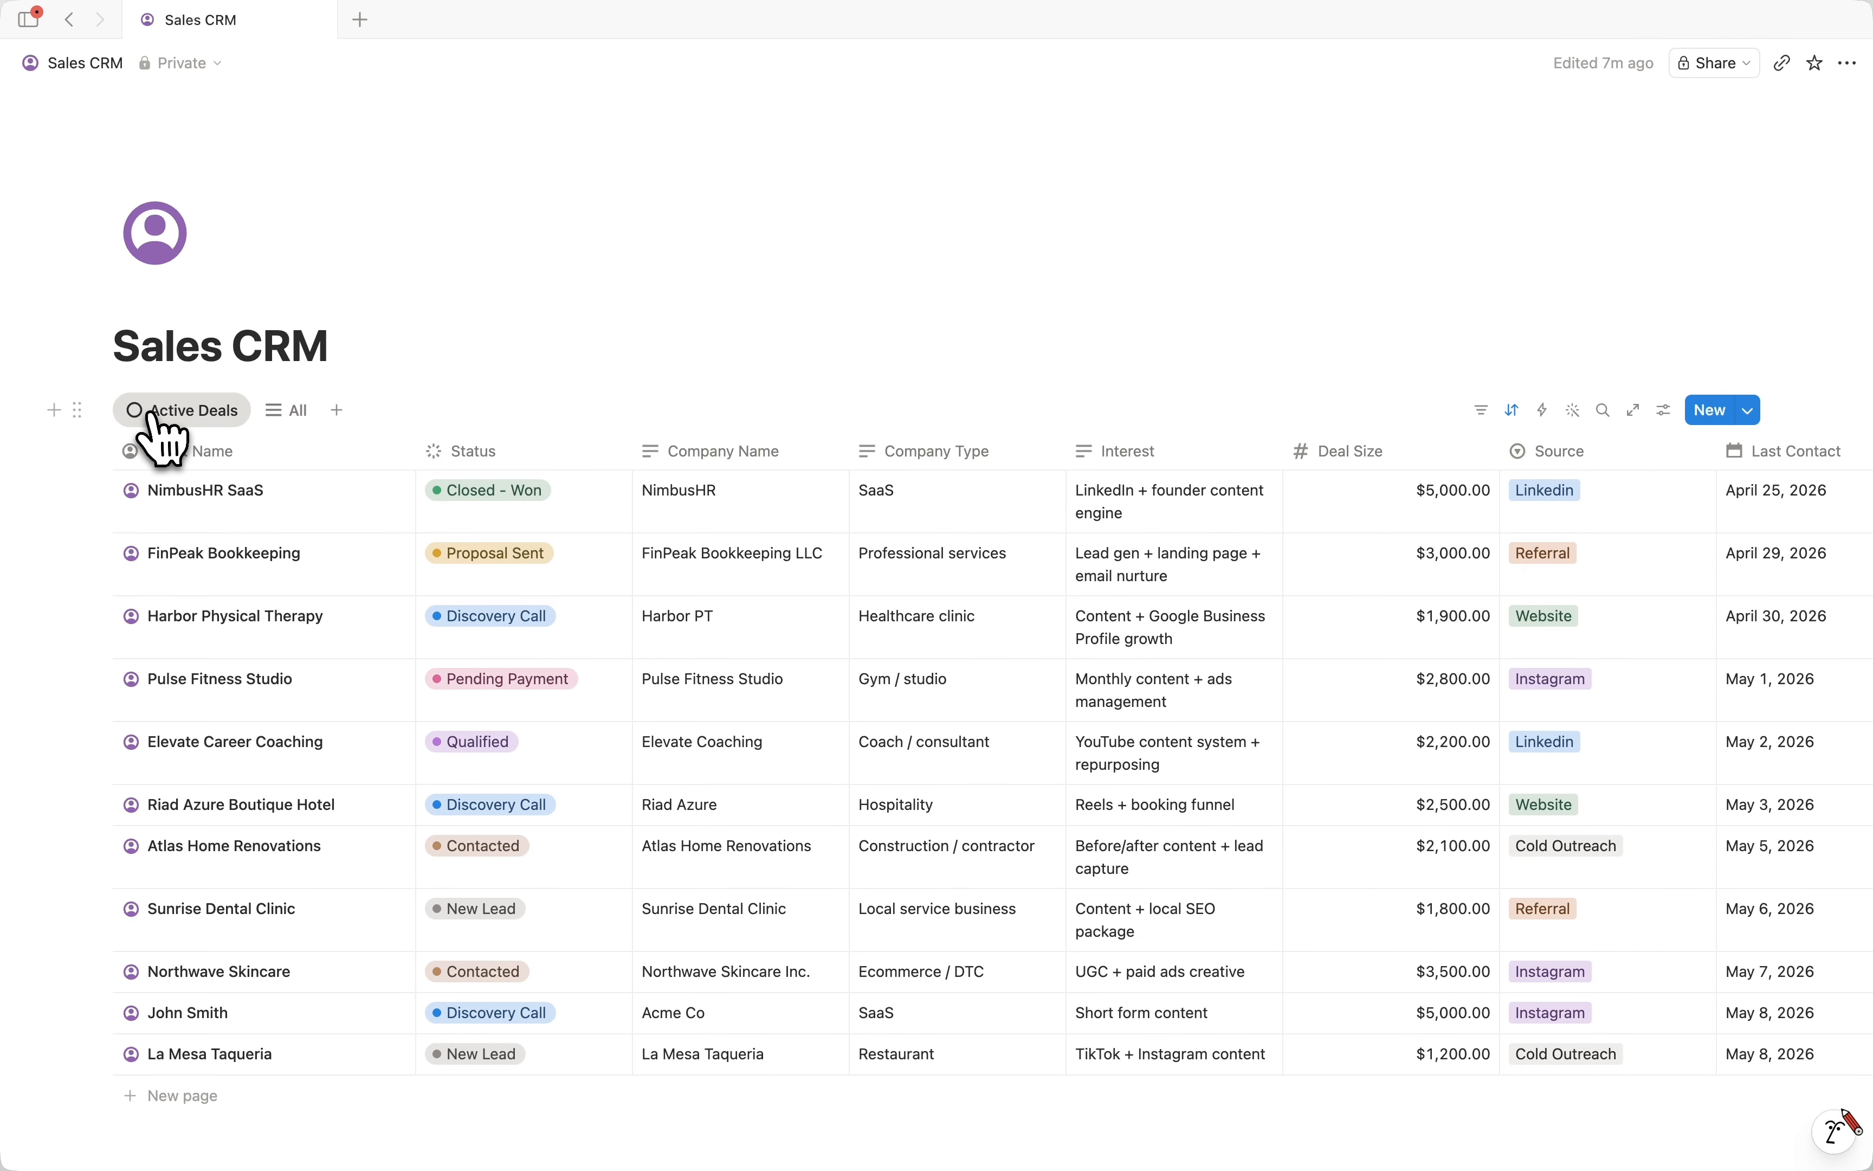
Filter the Active Deals view by Status to the To-do and In progress groups, then collapse the filter bar.
left_click(1493, 418)
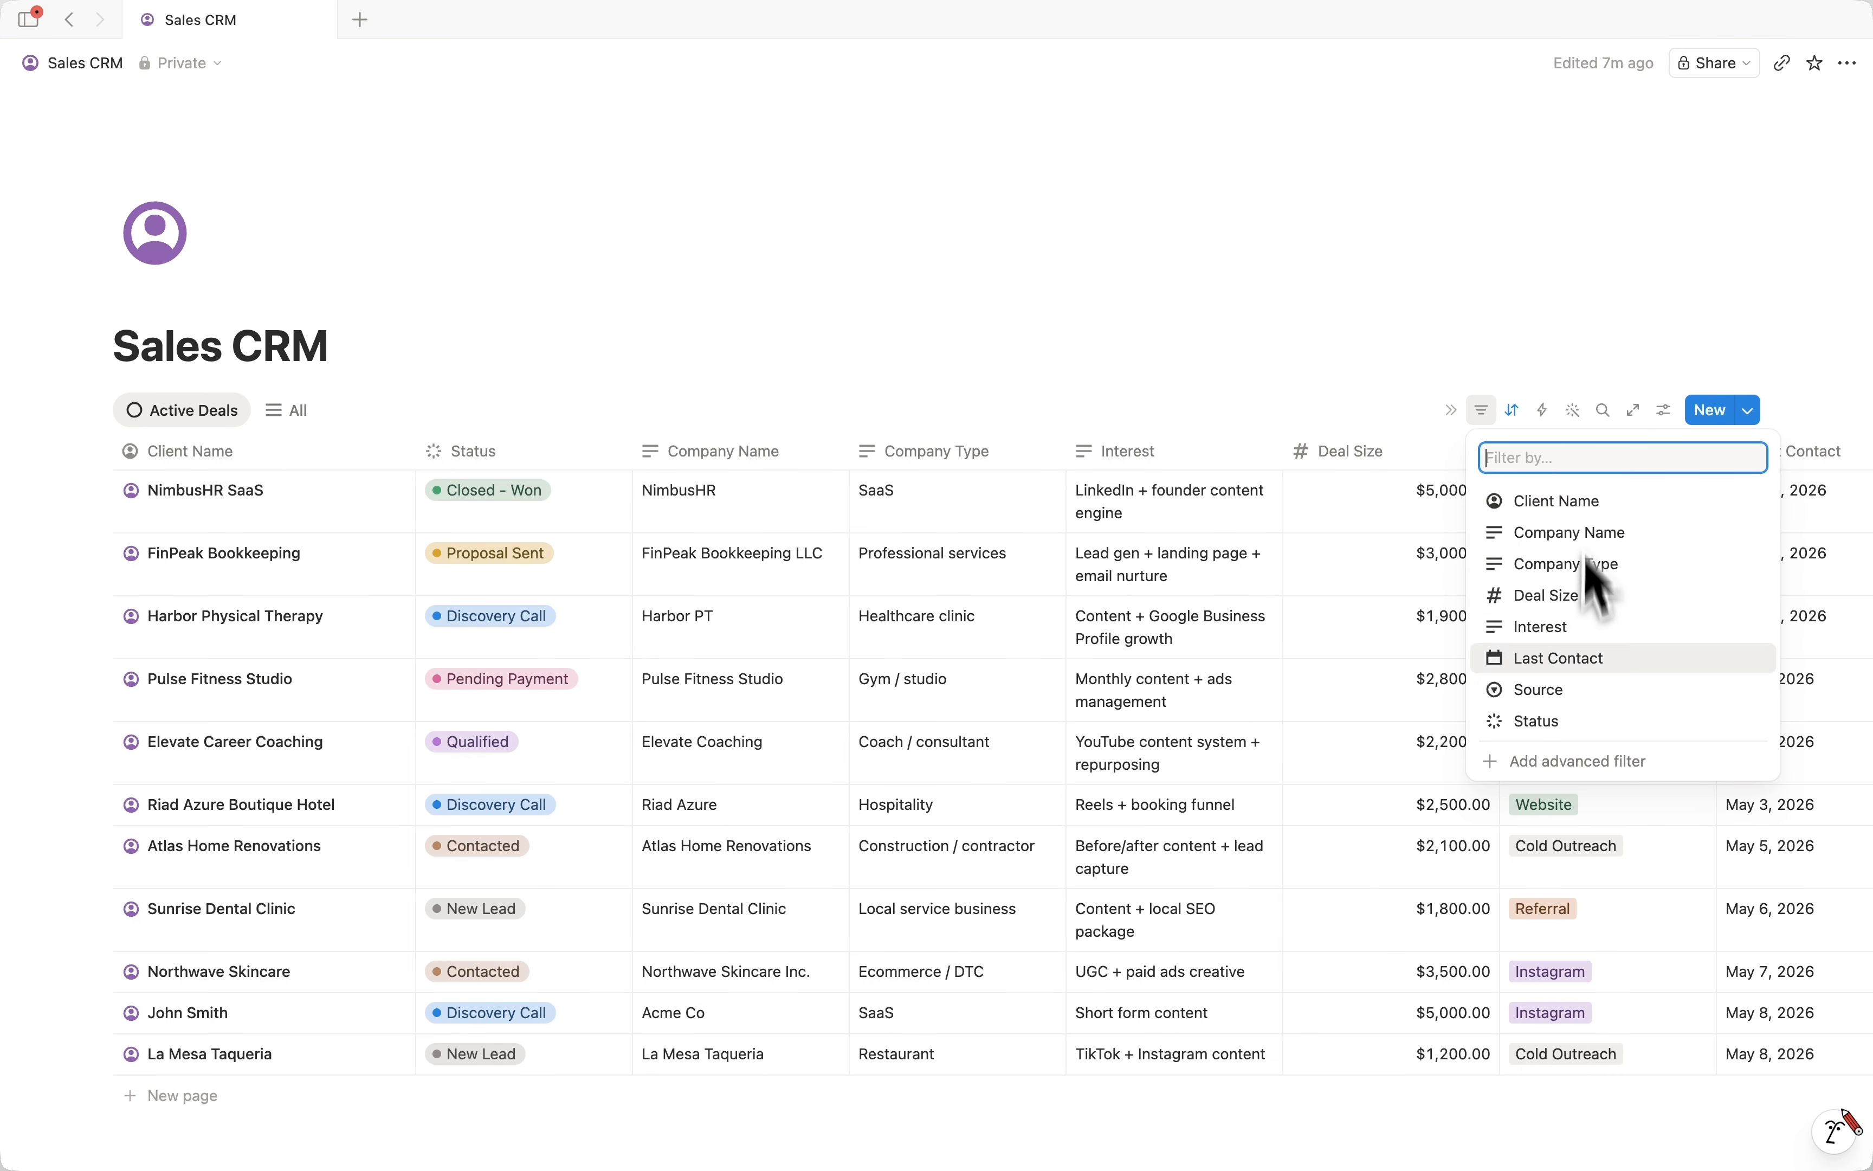
left_click(1539, 721)
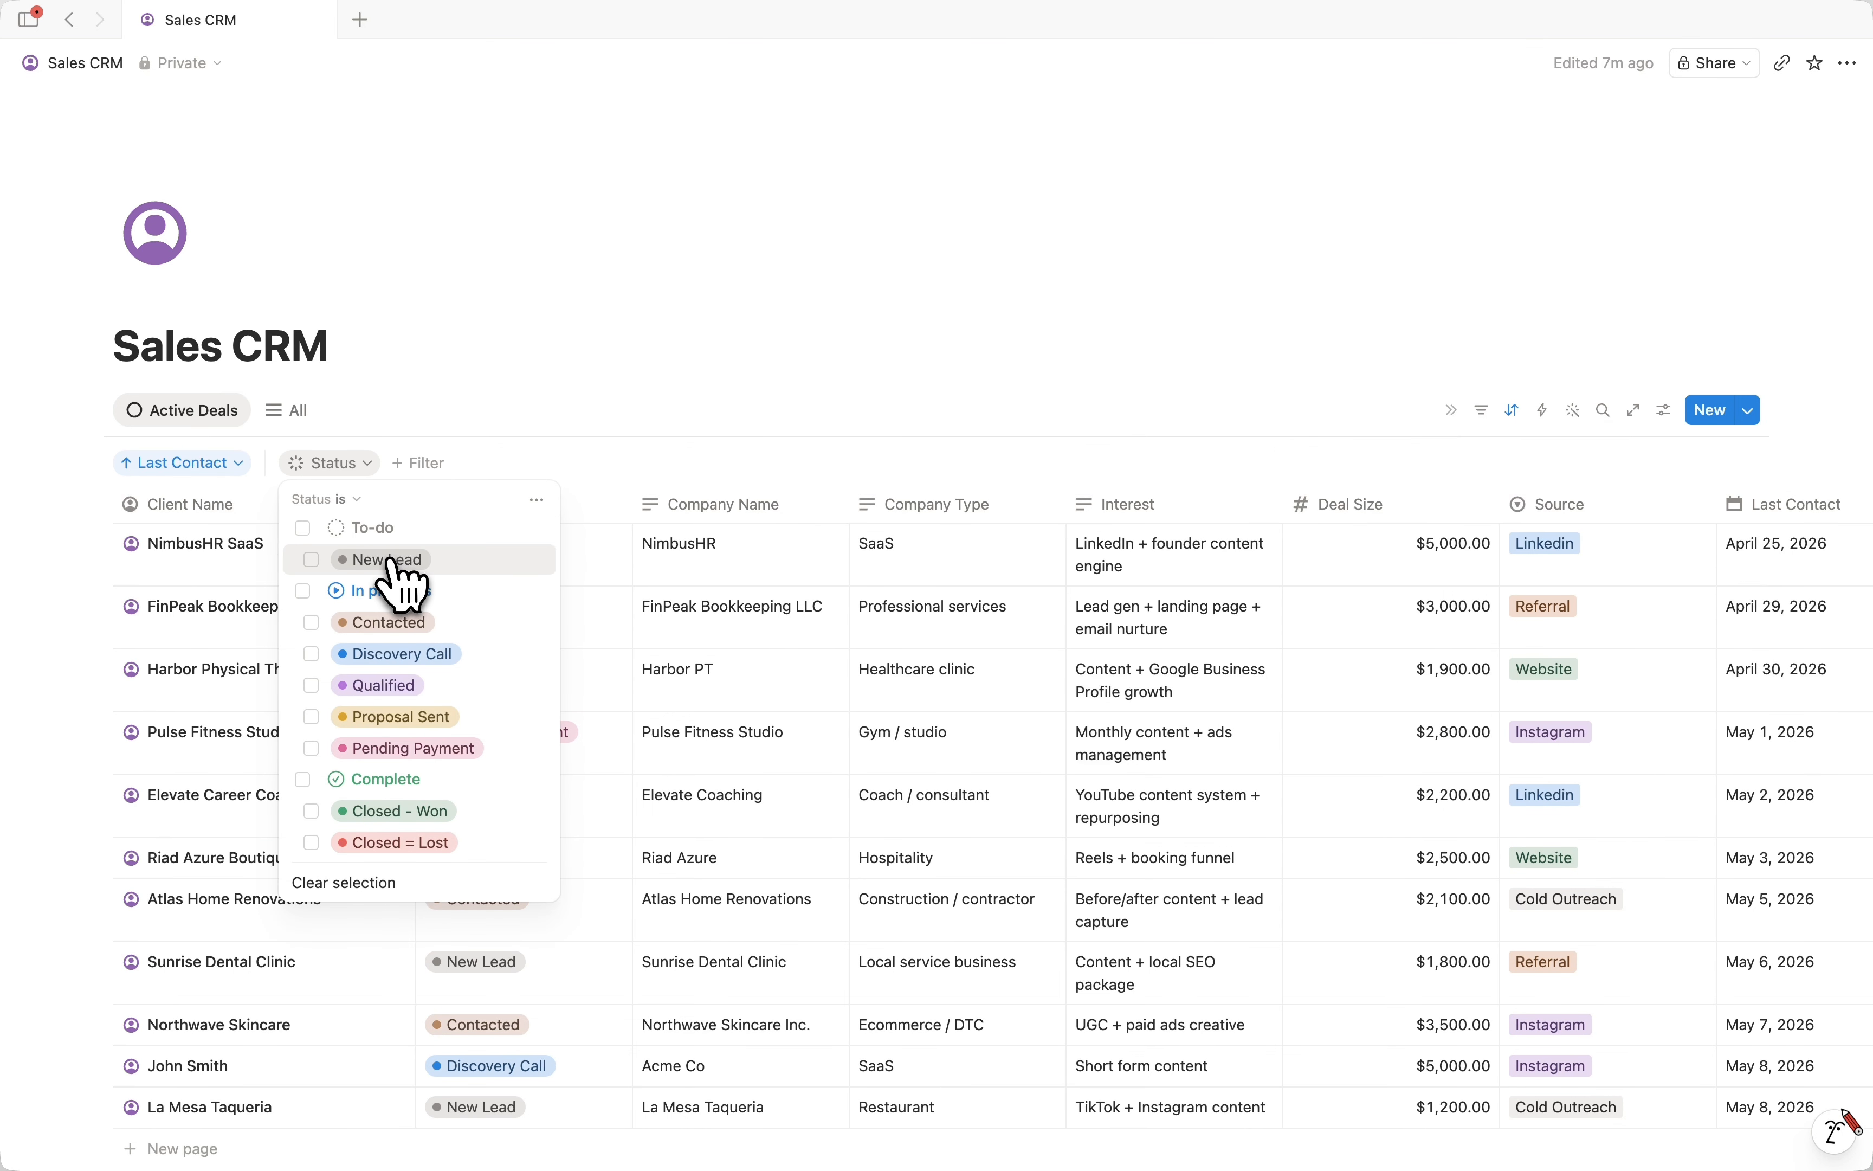
left_click(409, 560)
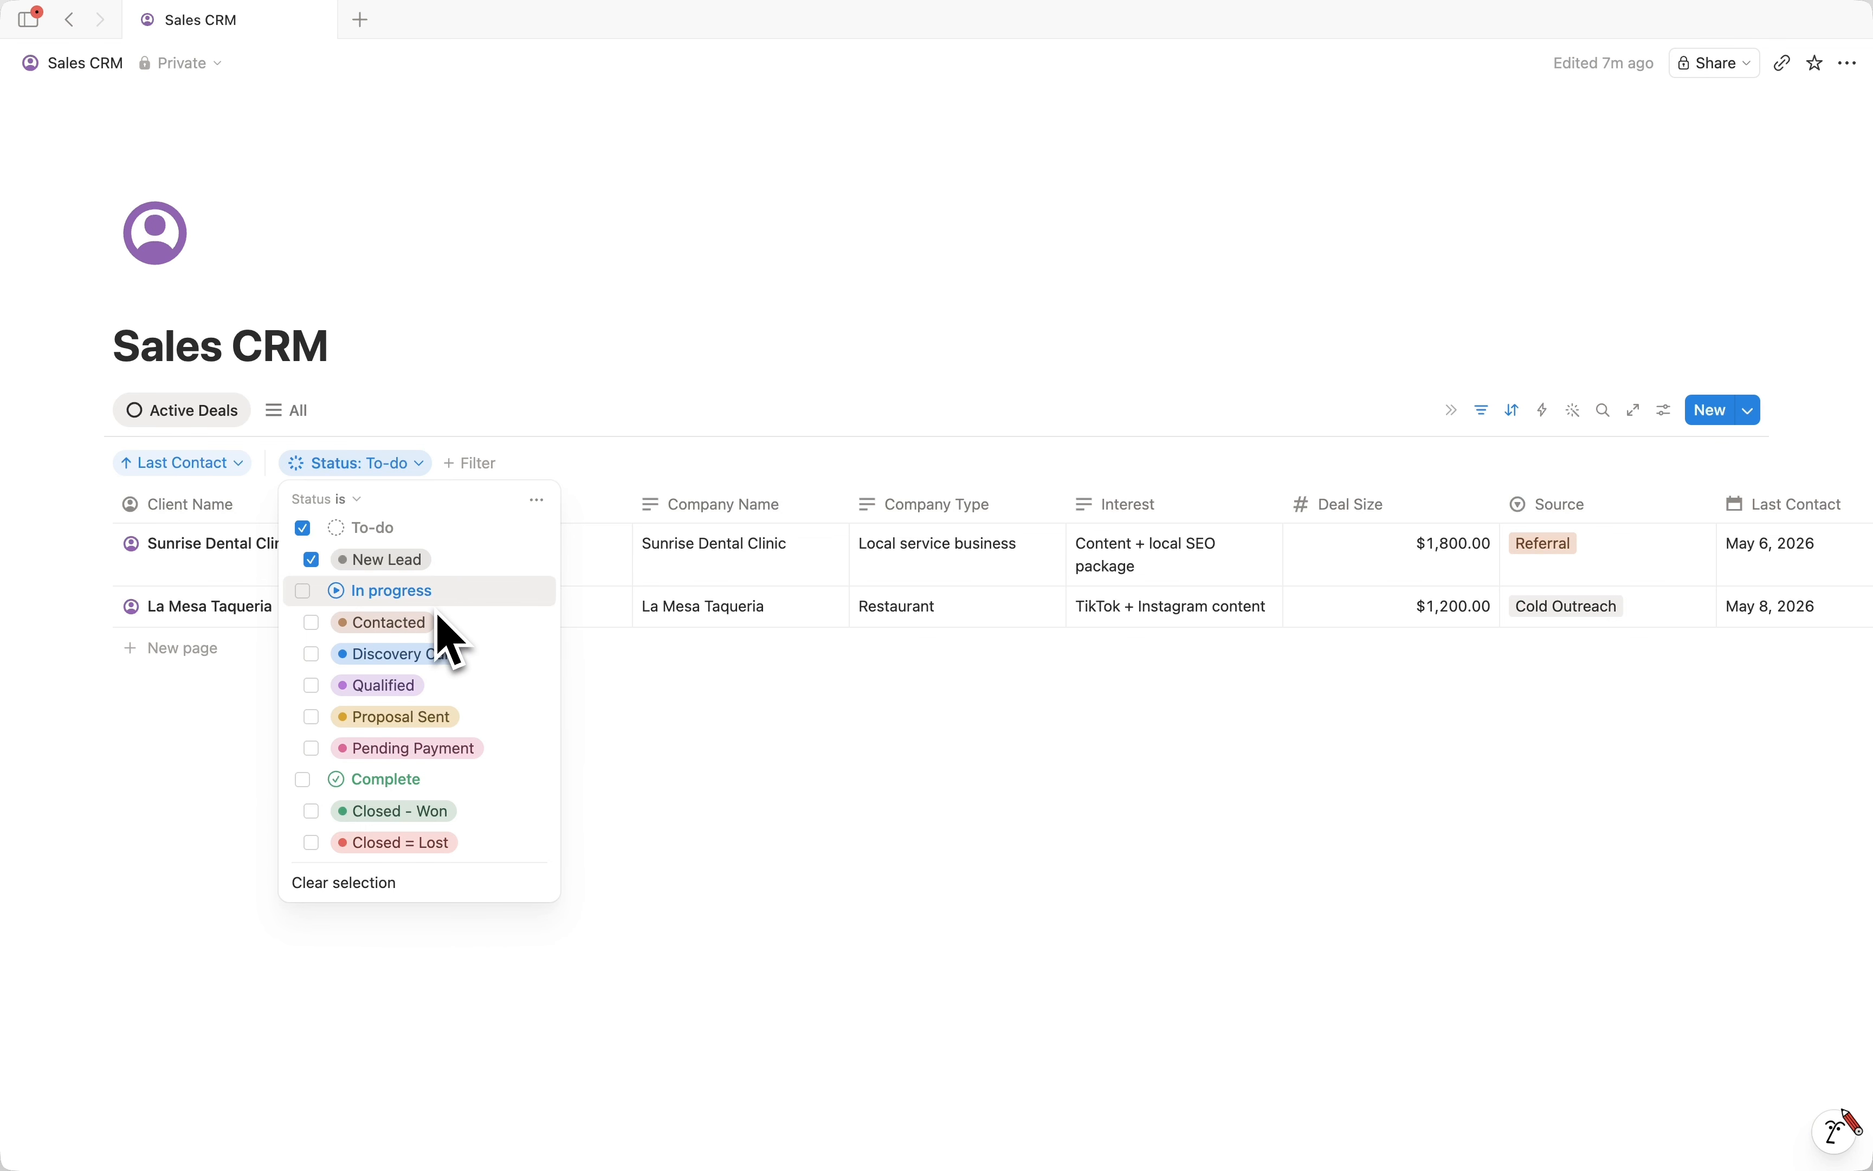
left_click(302, 591)
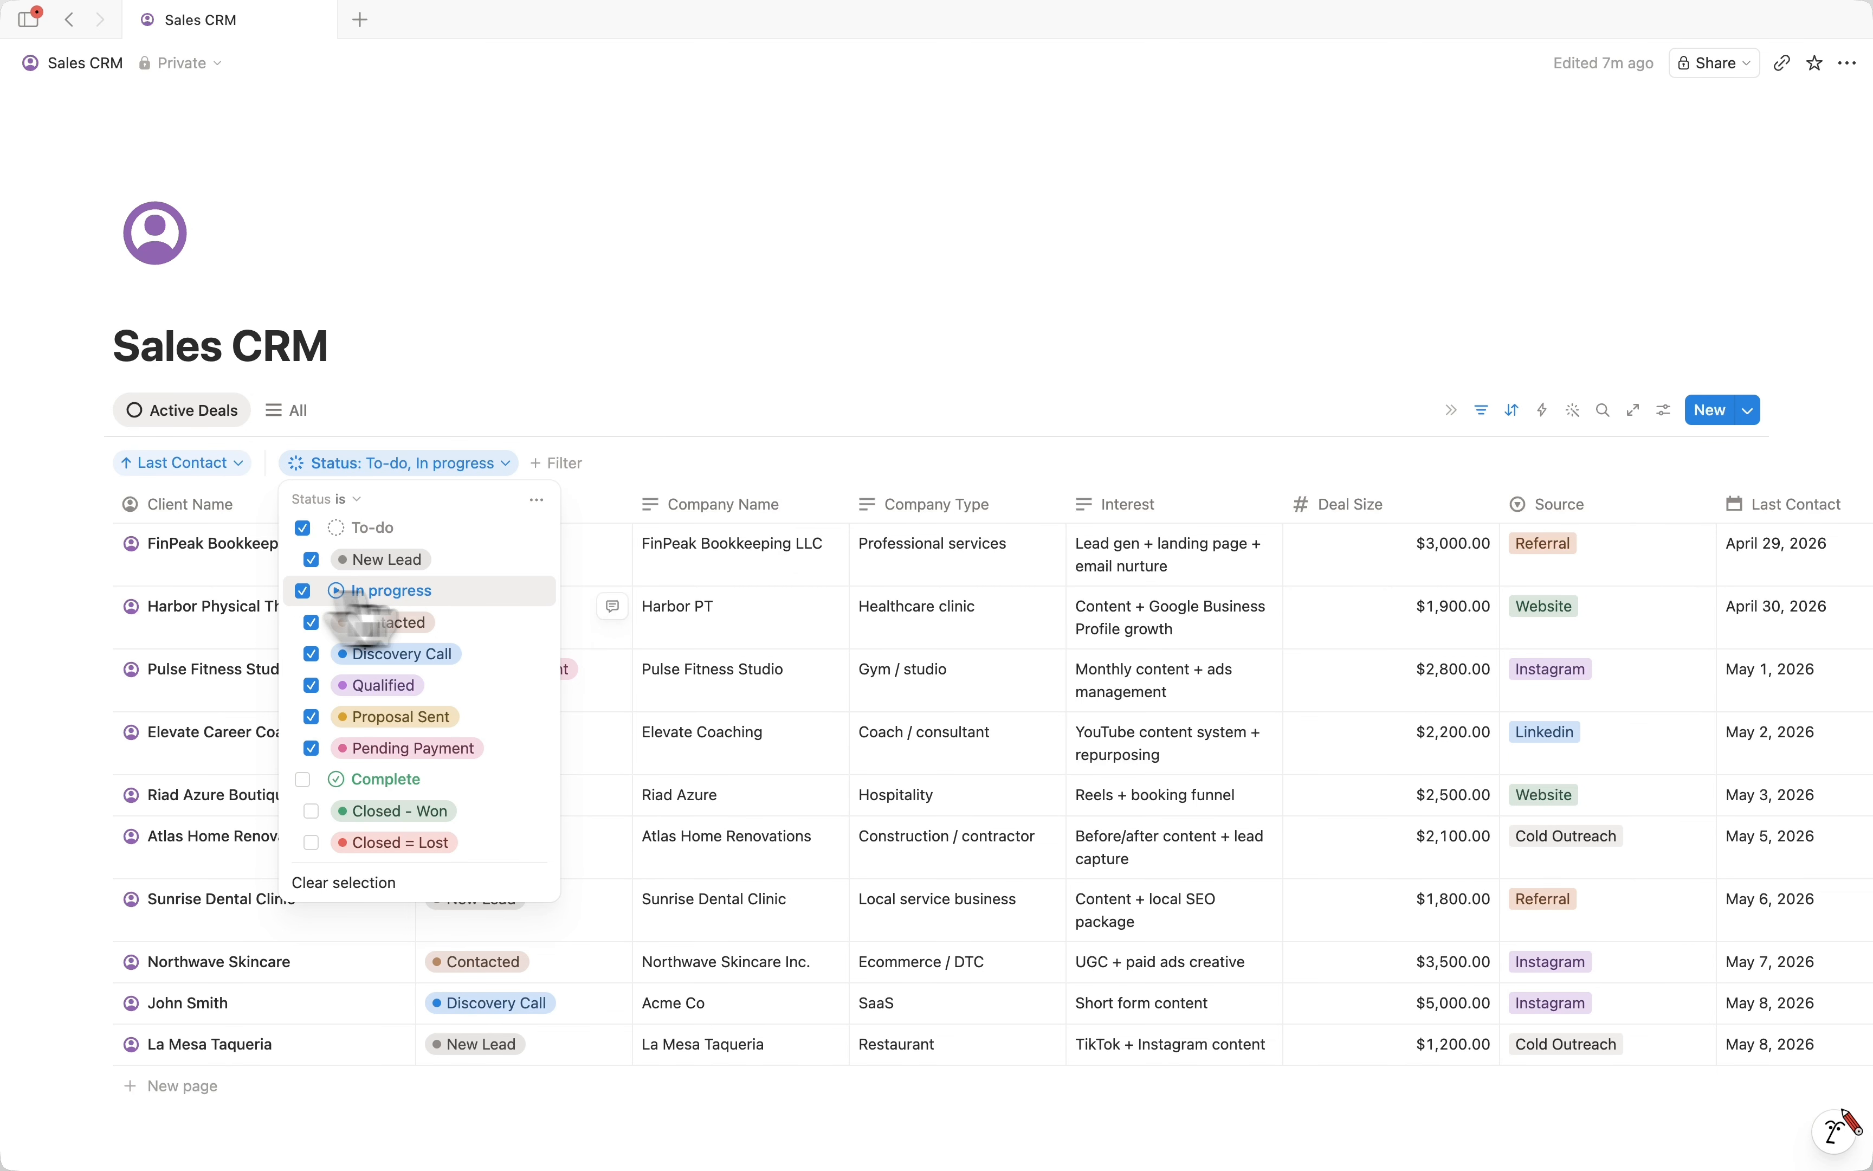
left_click(1481, 409)
Set the Status of the Sunrise Dental Clinic client to Closed - Won.
scroll(573, 427, "down", 3)
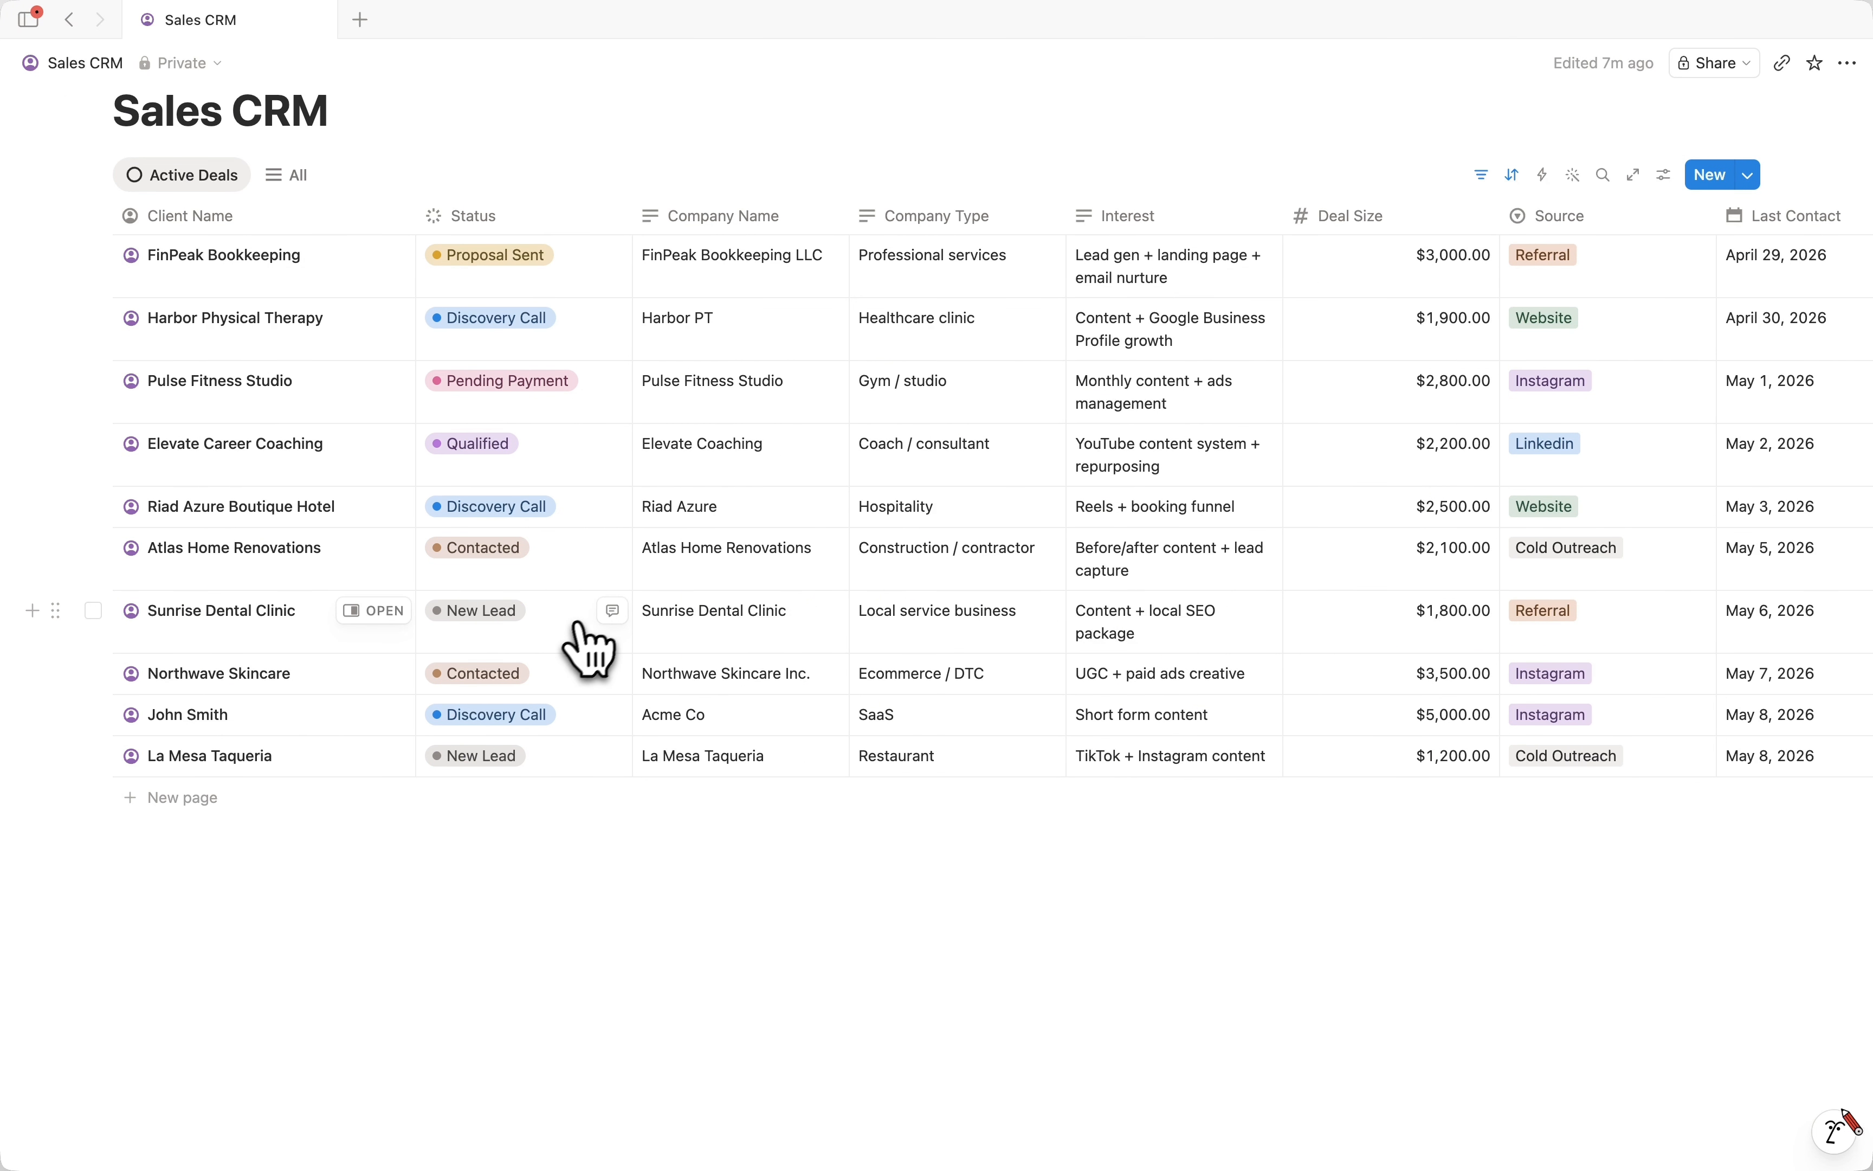
left_click(473, 619)
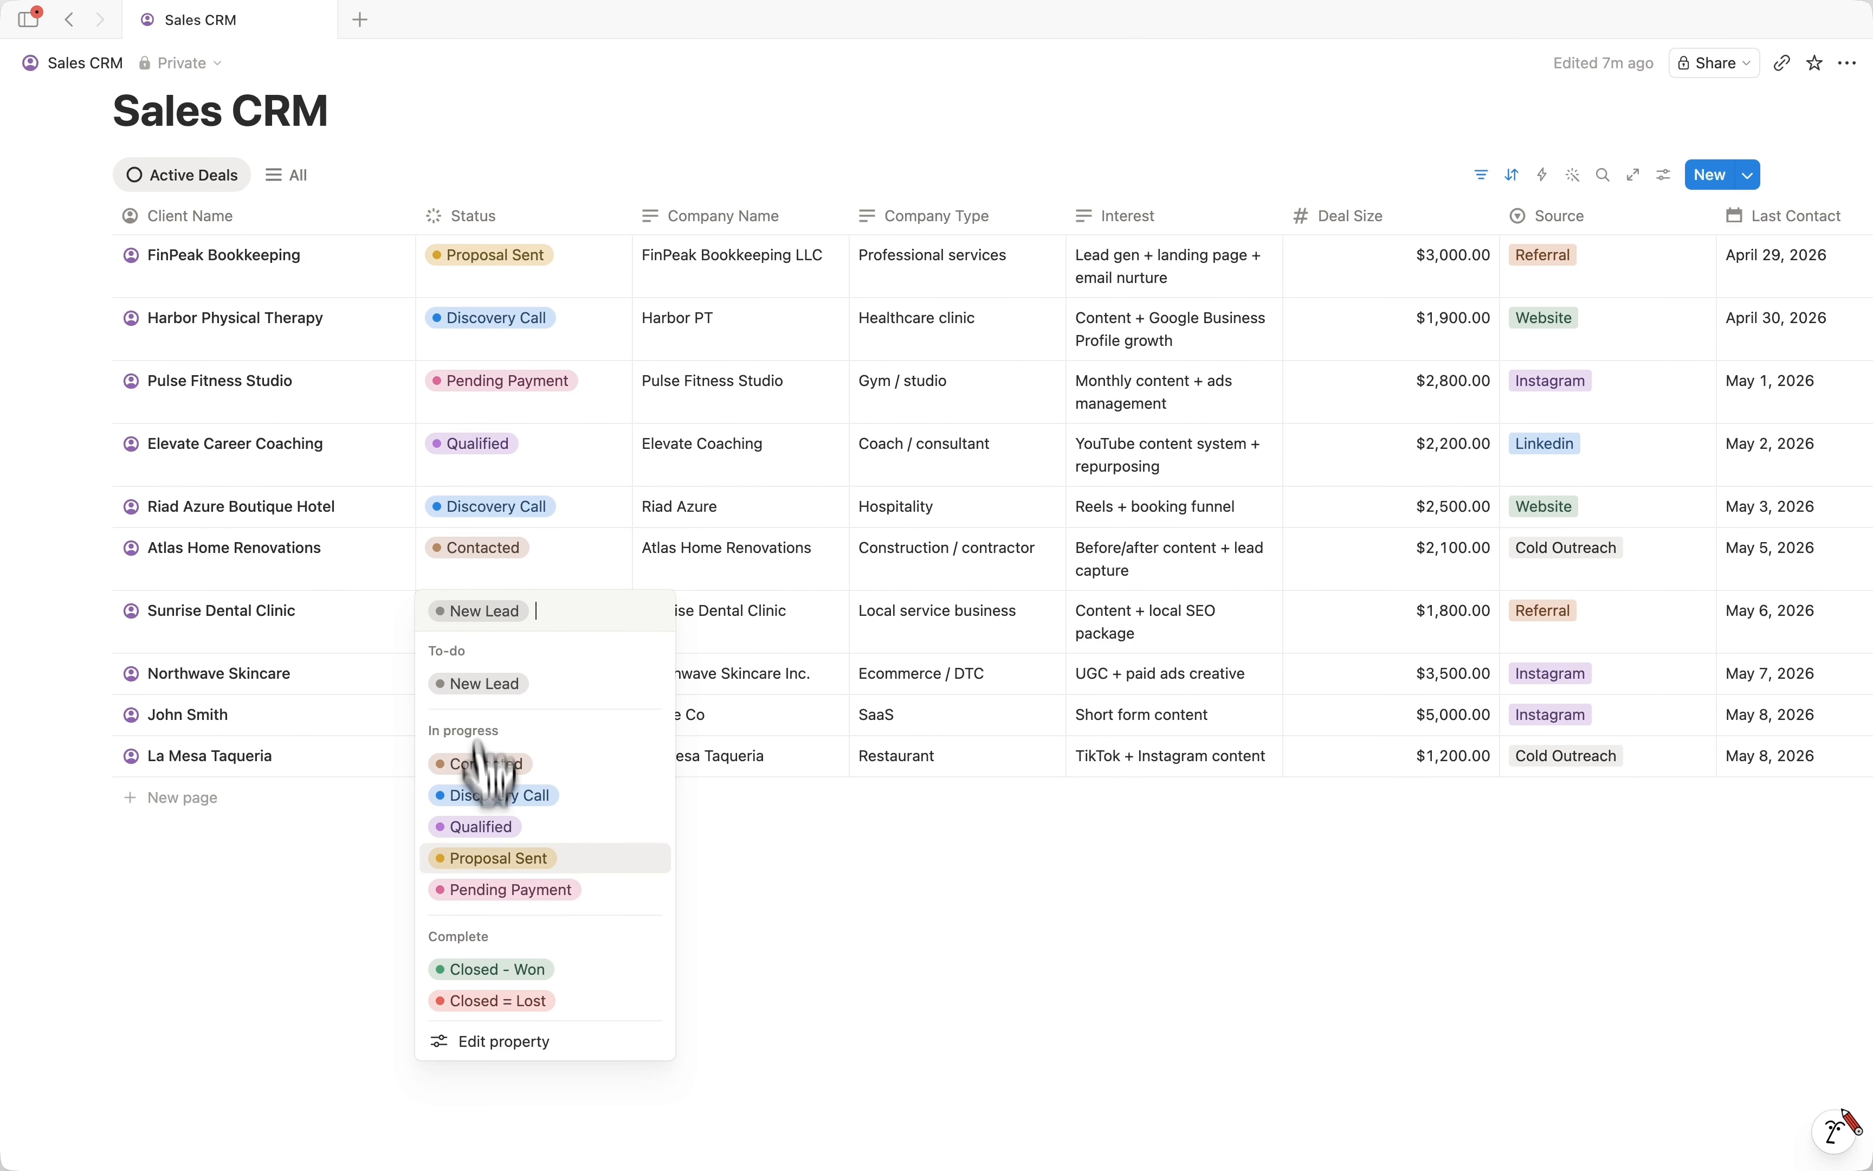
left_click(534, 968)
scroll(464, 766, "up", 2)
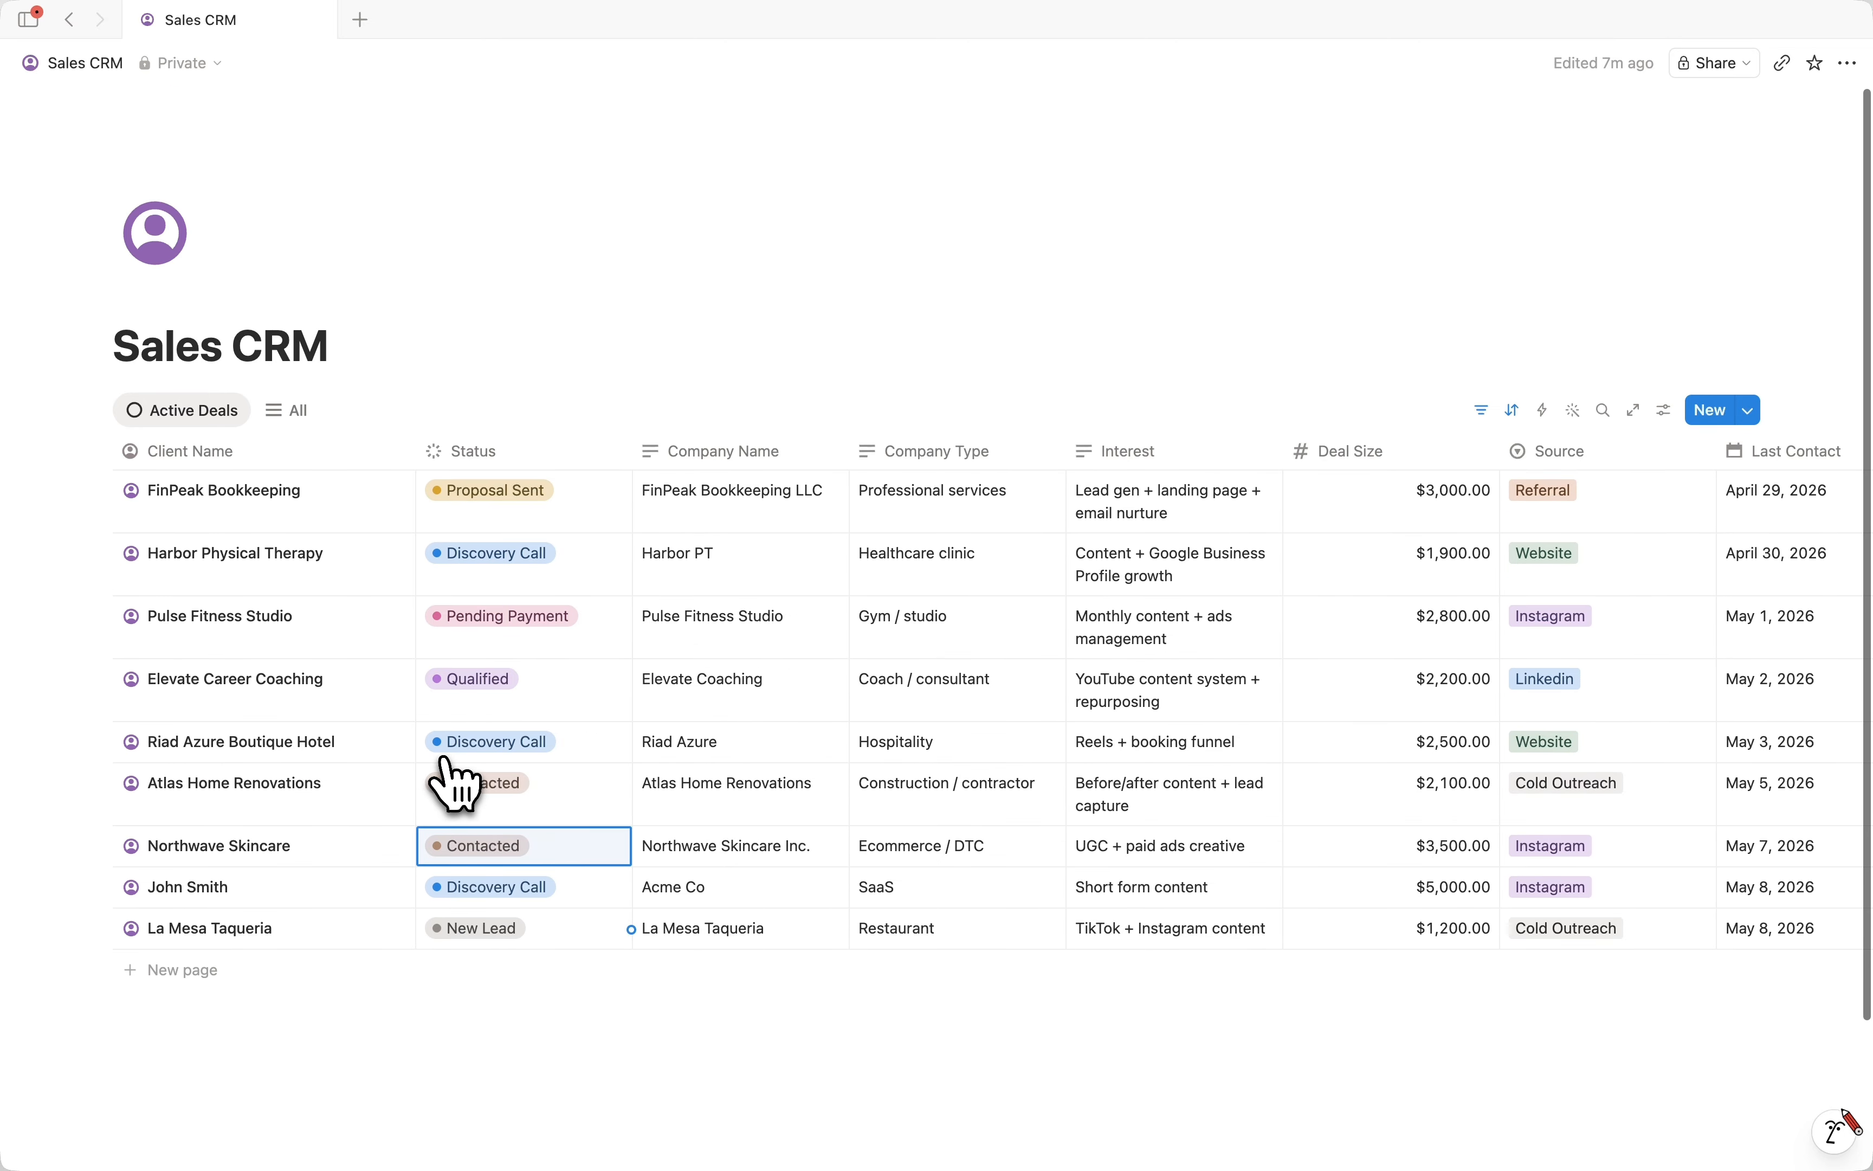
Duplicate the Active Deals view and name the copy Won.
left_click(197, 411)
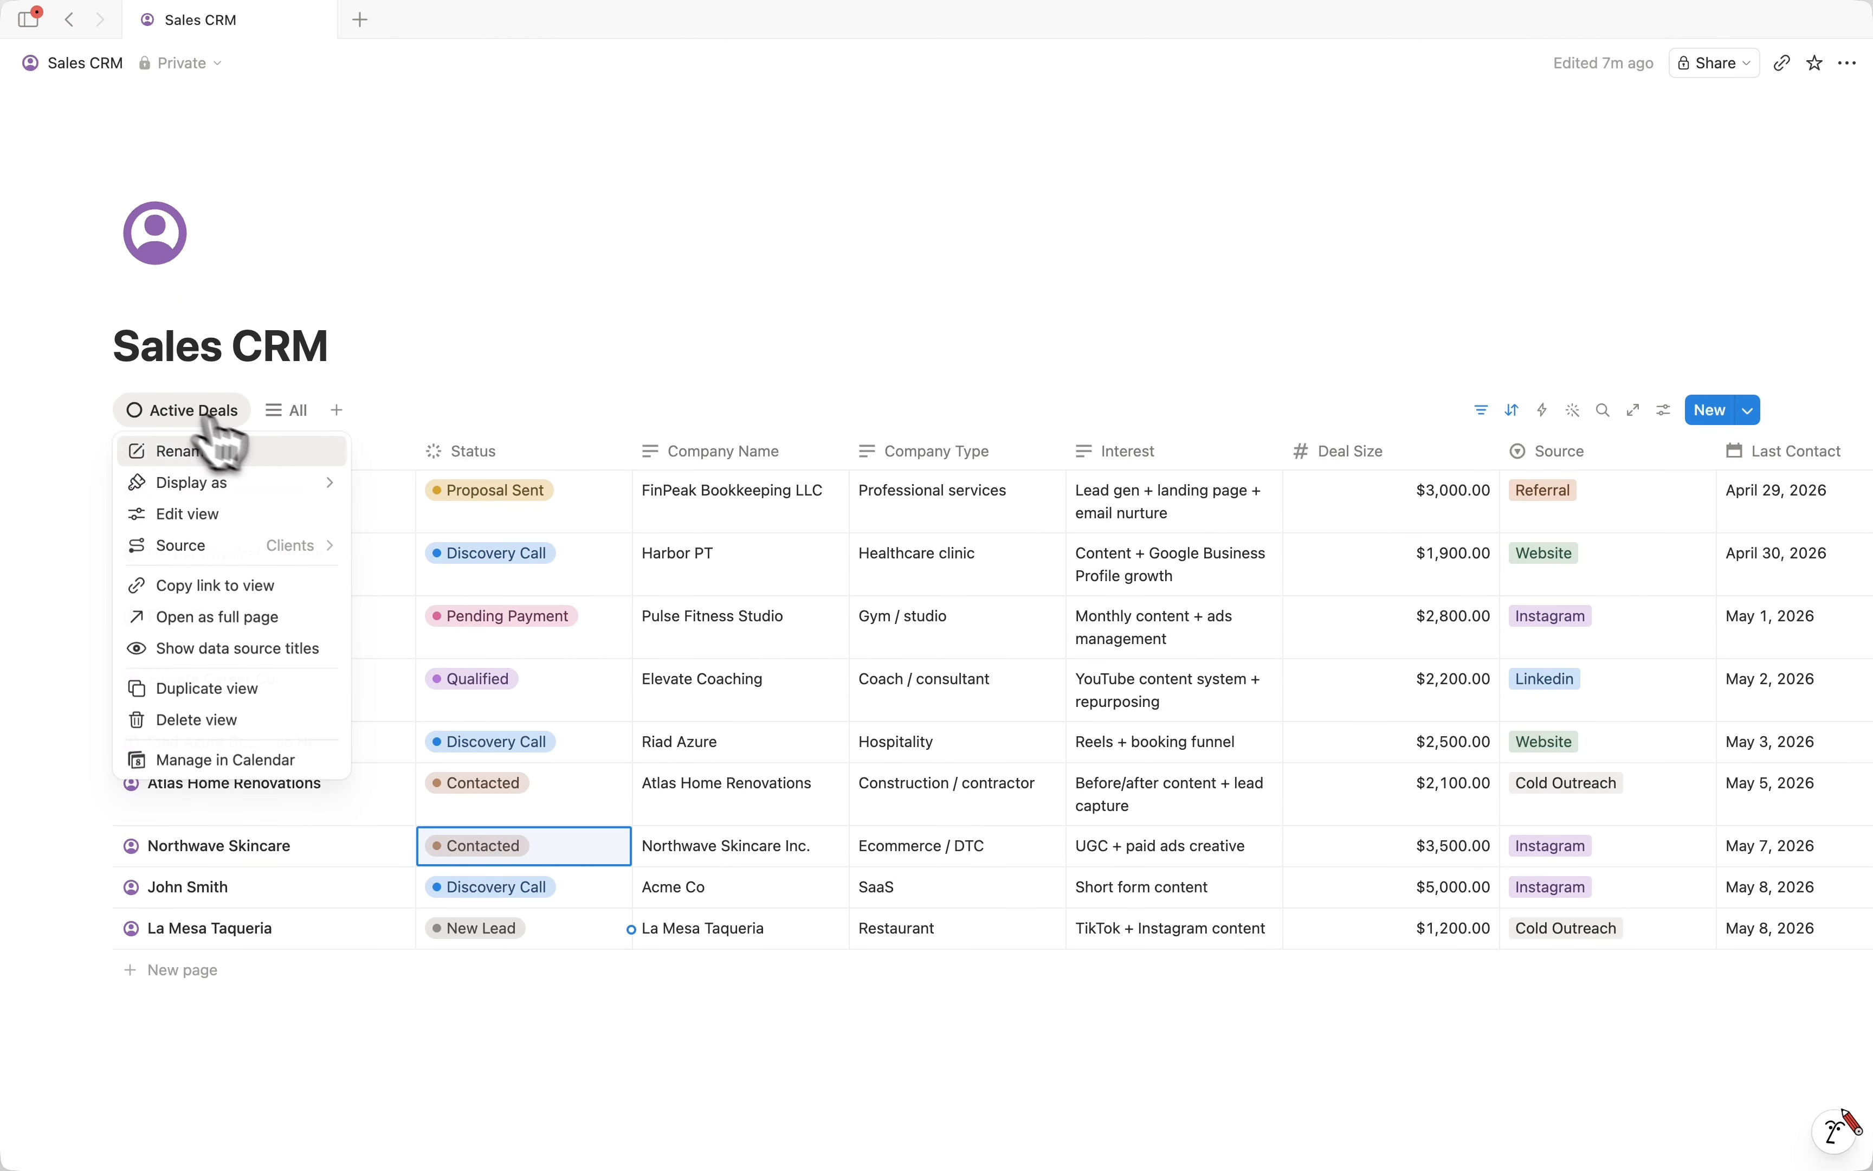
left_click(205, 691)
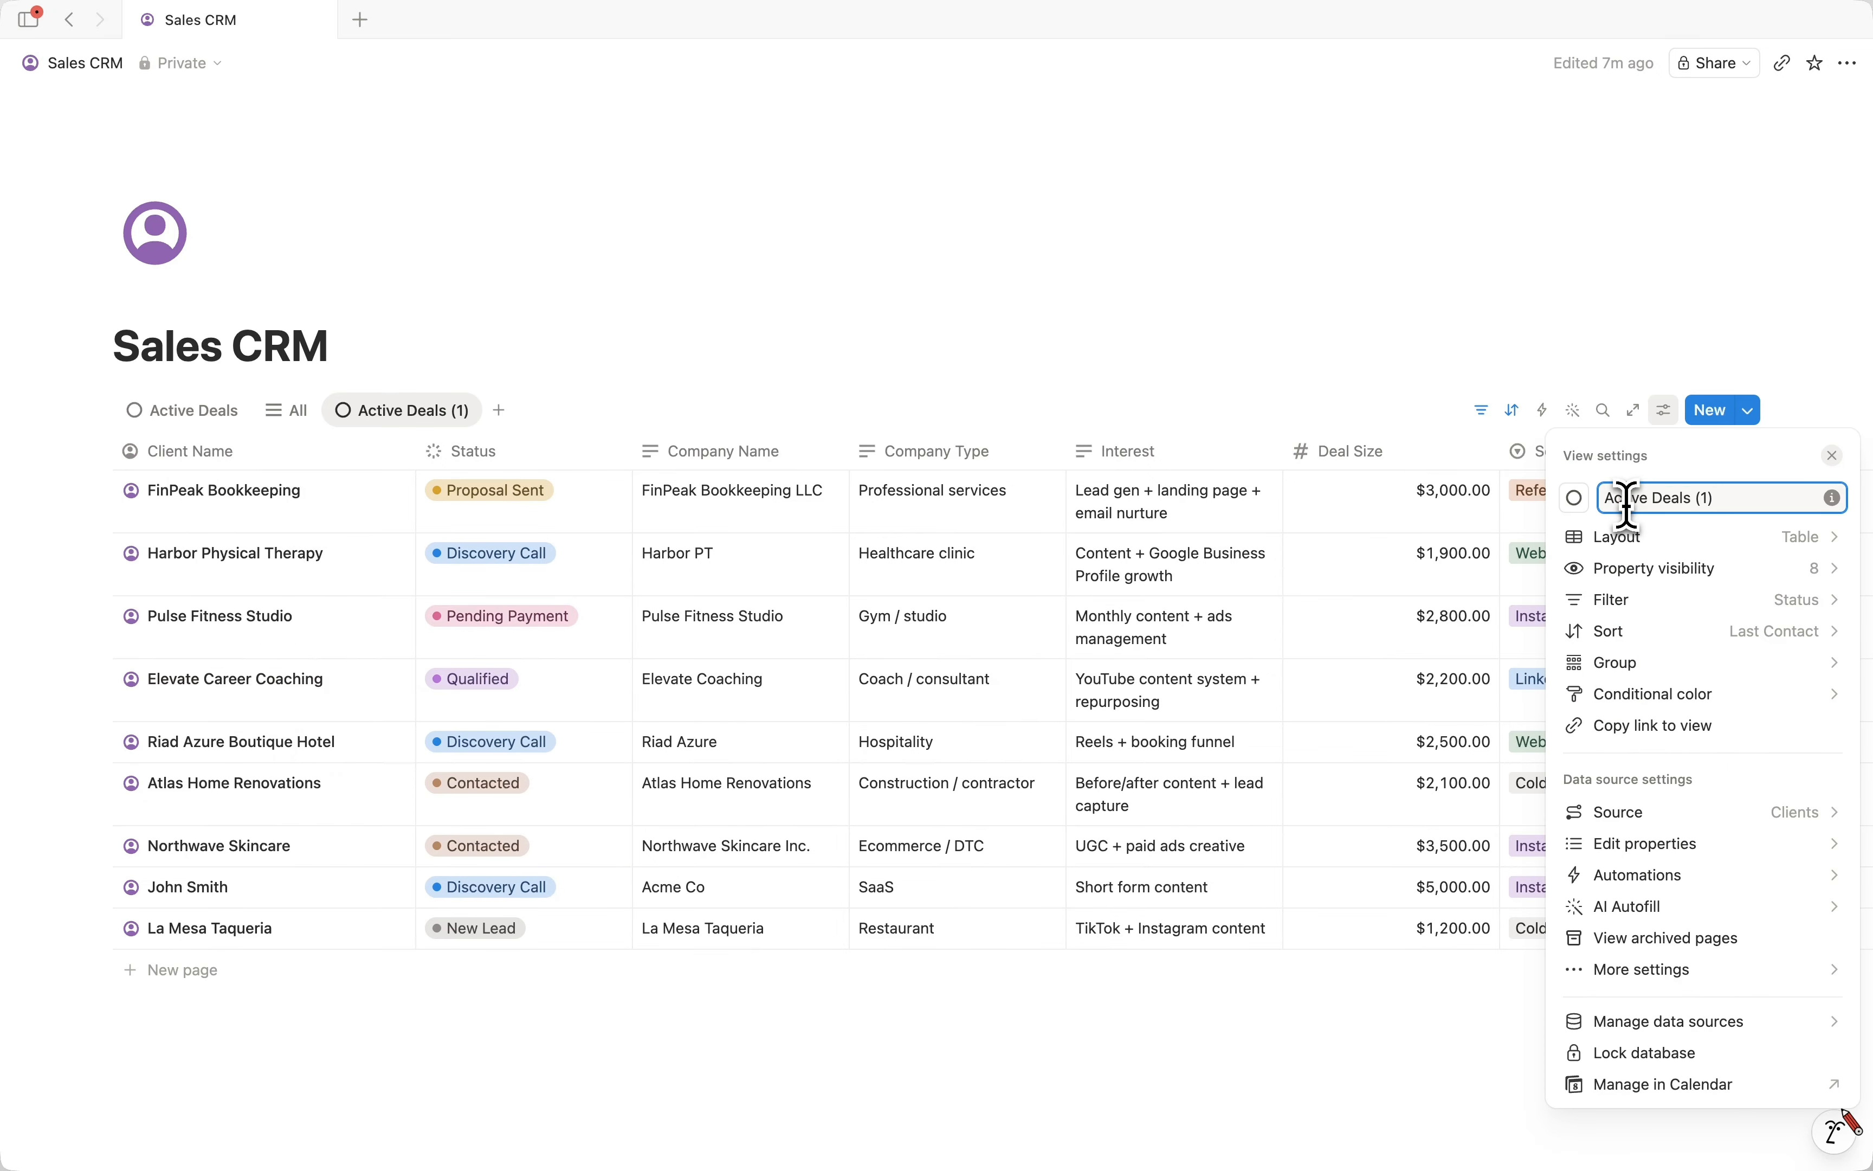
type("Won")
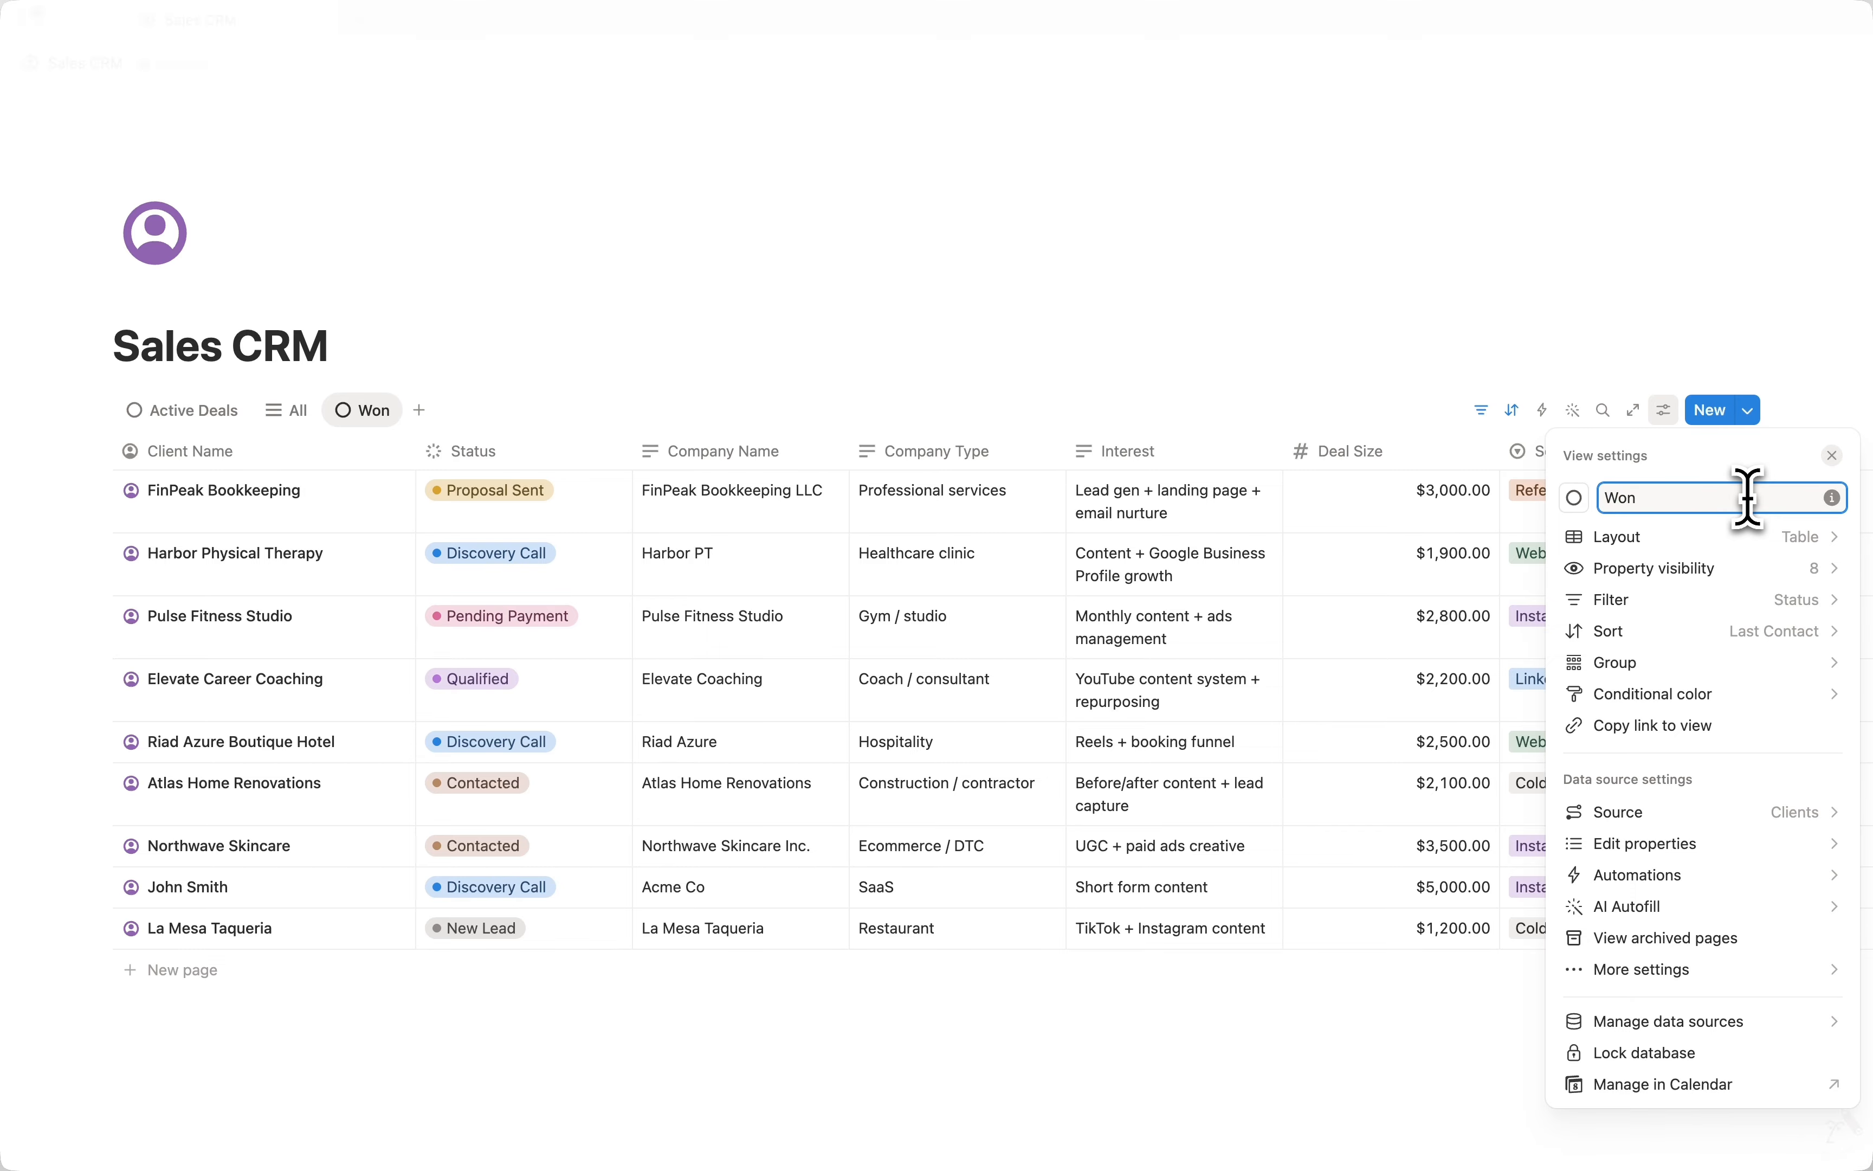
Give the Won view a filled checkmark icon and place it between Active Deals and All.
left_click(1575, 501)
left_click(1537, 666)
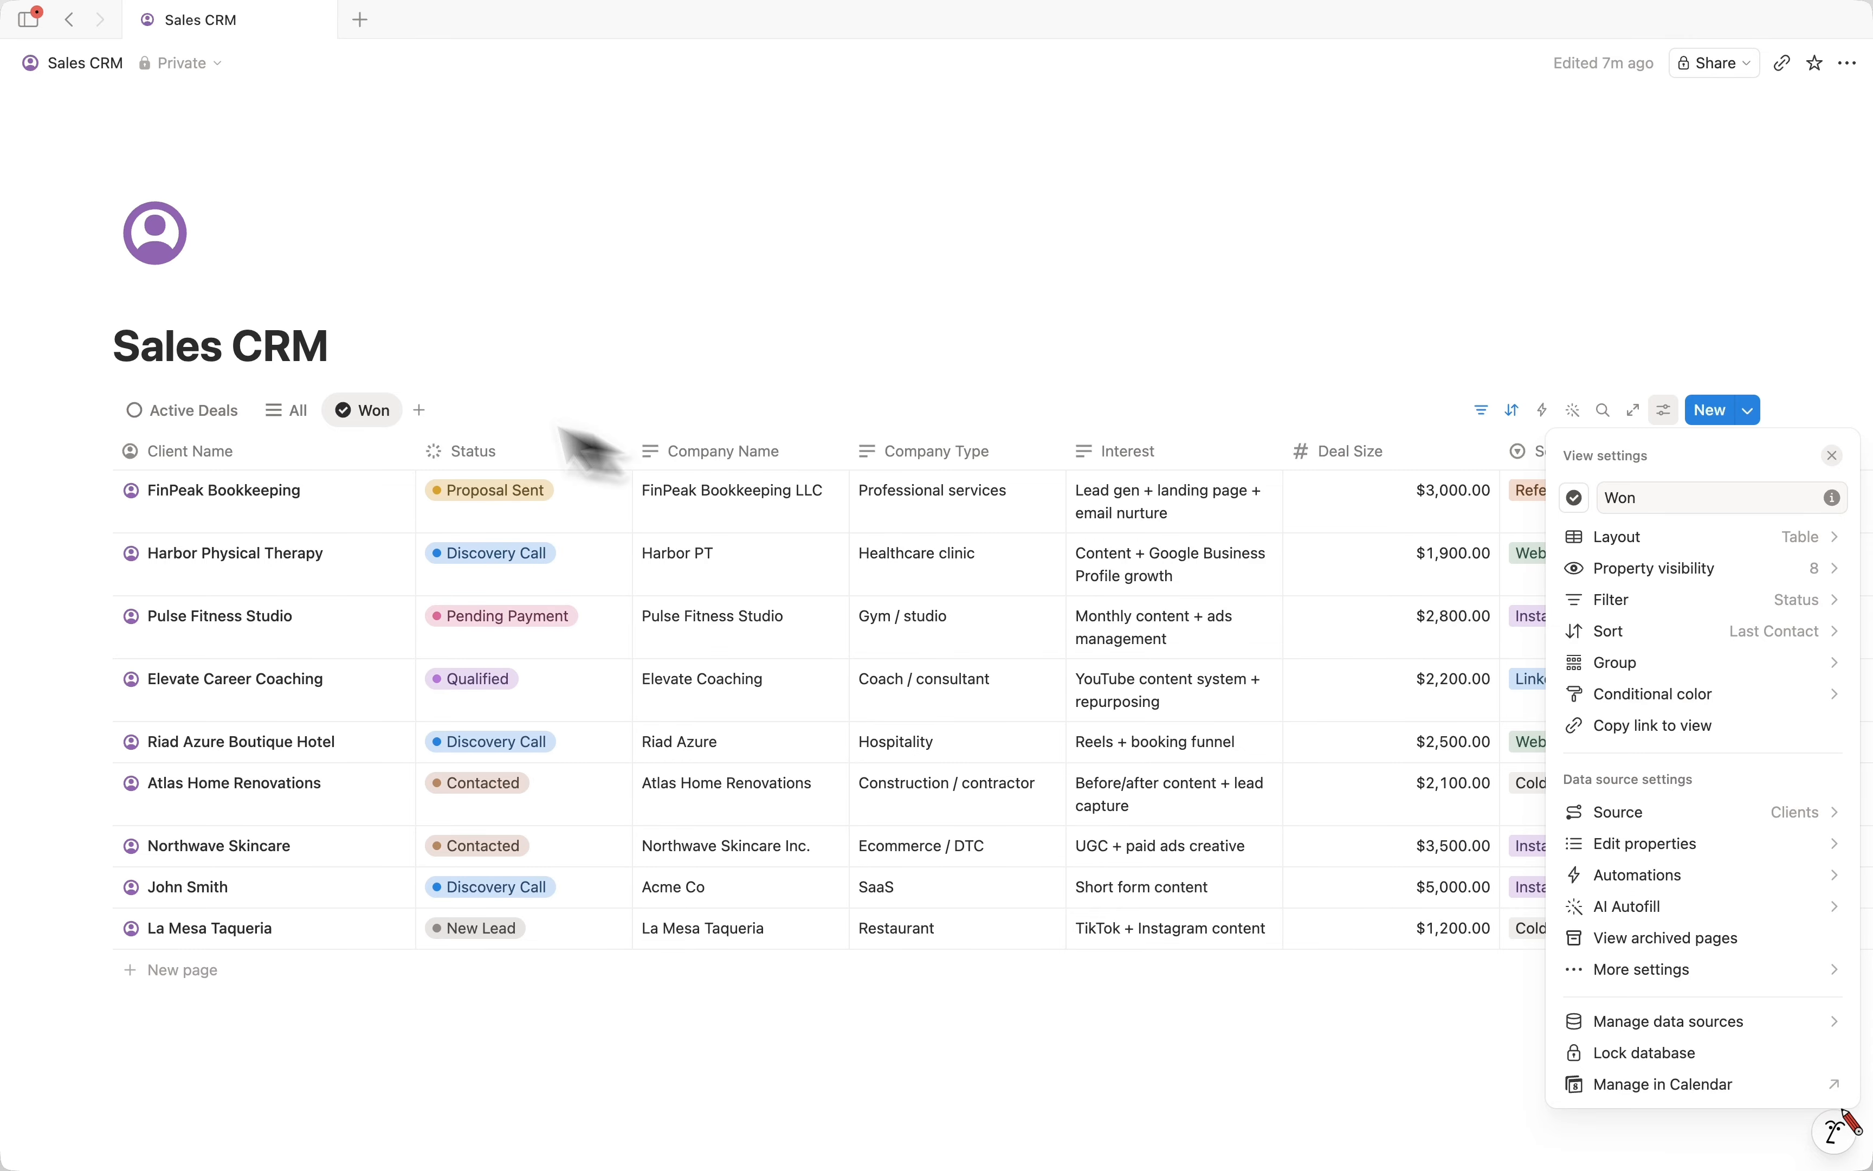
left_click_drag(364, 414, 355, 447)
Change the Won view's Status filter from the To-do and In progress groups to only Closed - Won.
left_click(1481, 410)
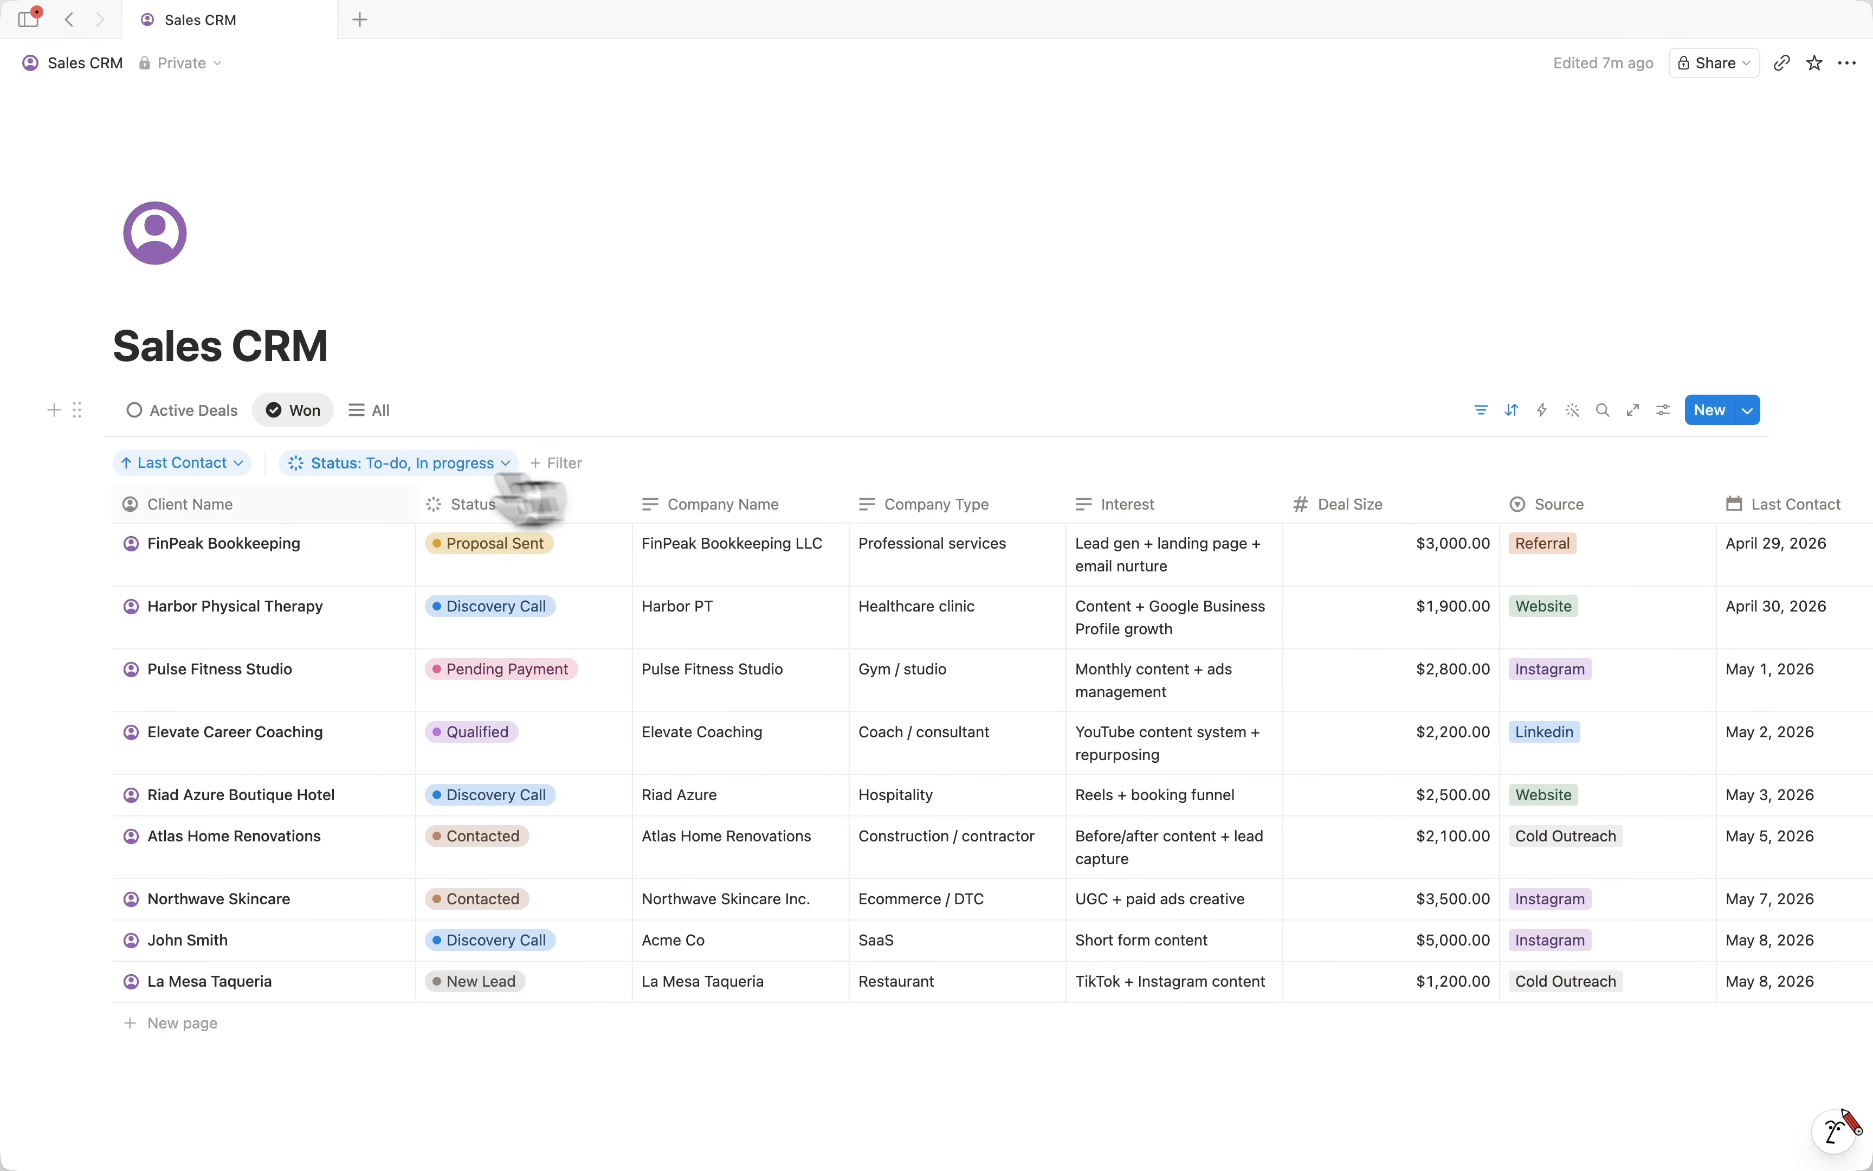
left_click(398, 463)
left_click(302, 527)
left_click(303, 591)
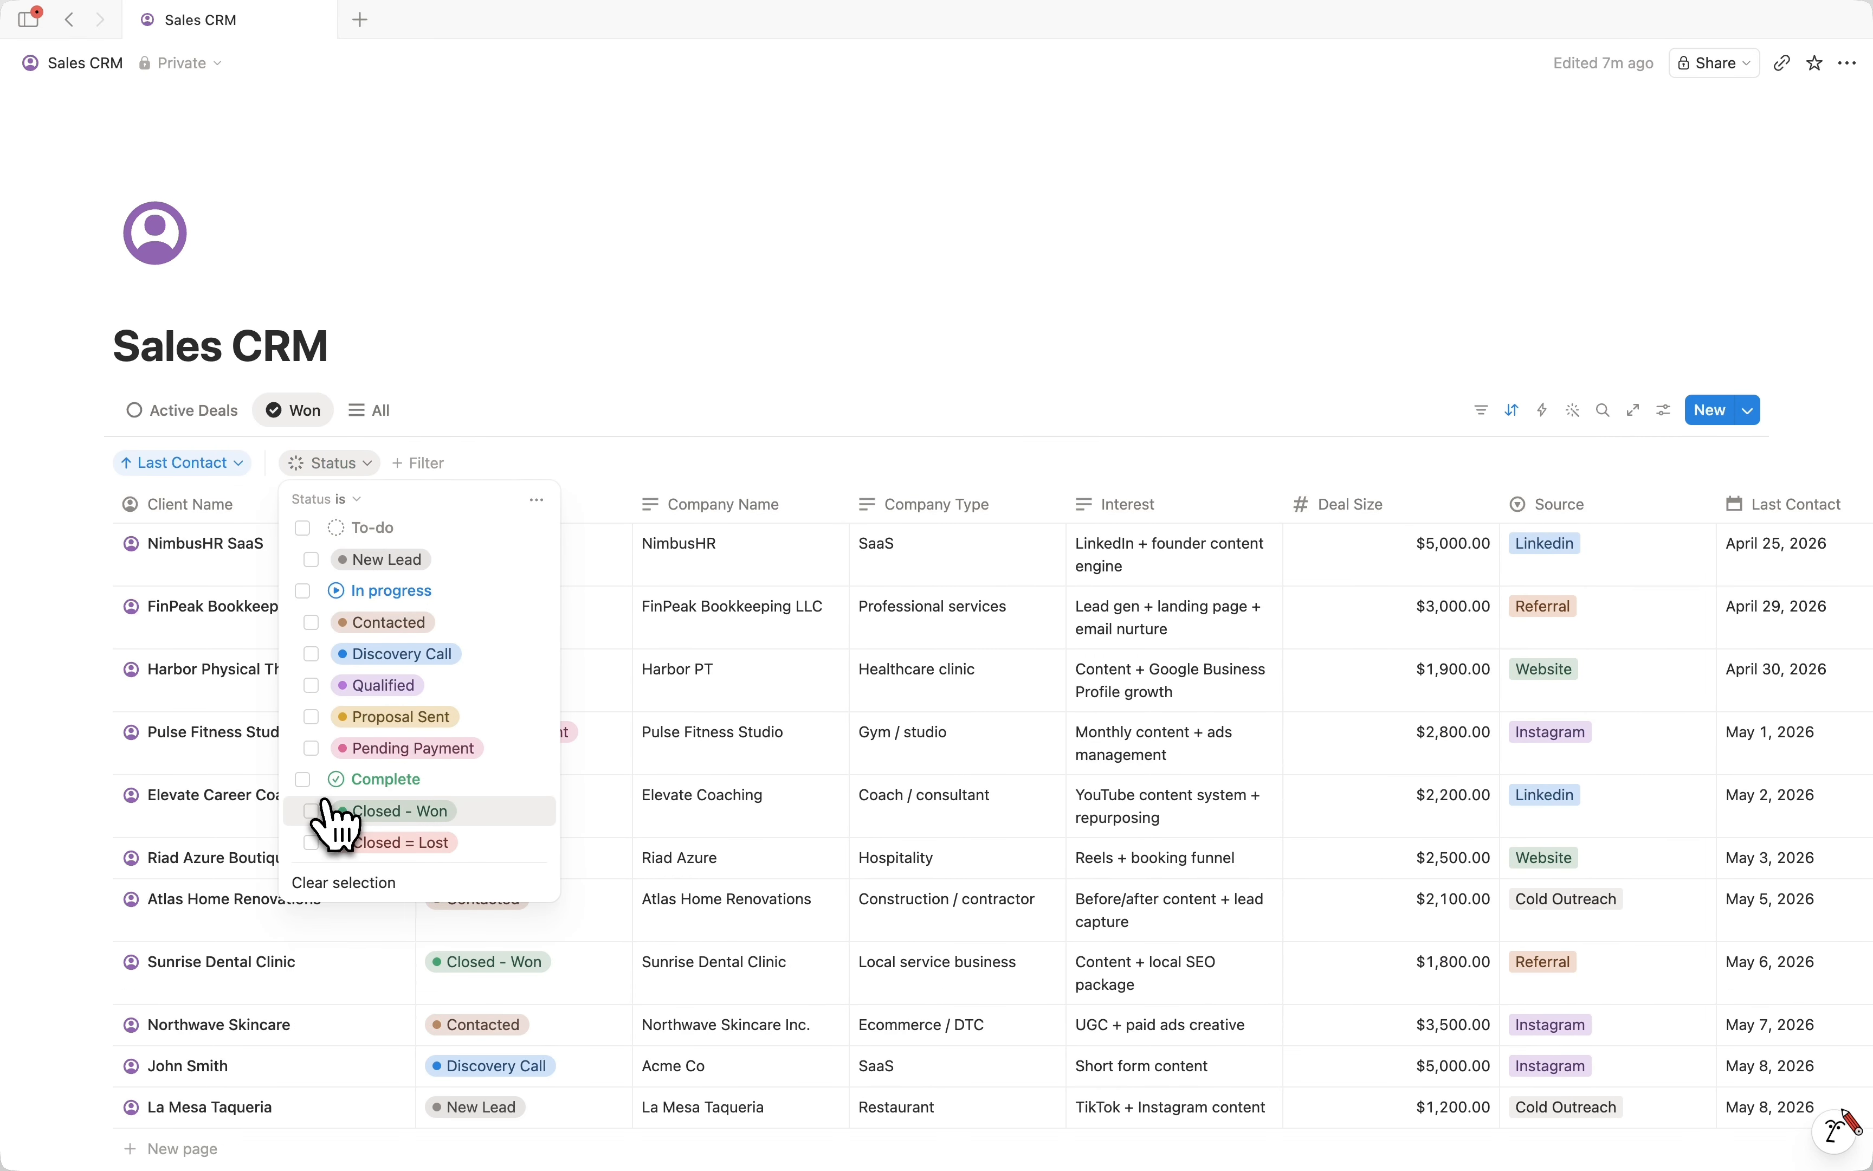
left_click(312, 811)
left_click(1481, 410)
Duplicate the Won view as Lost and give the copy an X icon.
left_click(296, 410)
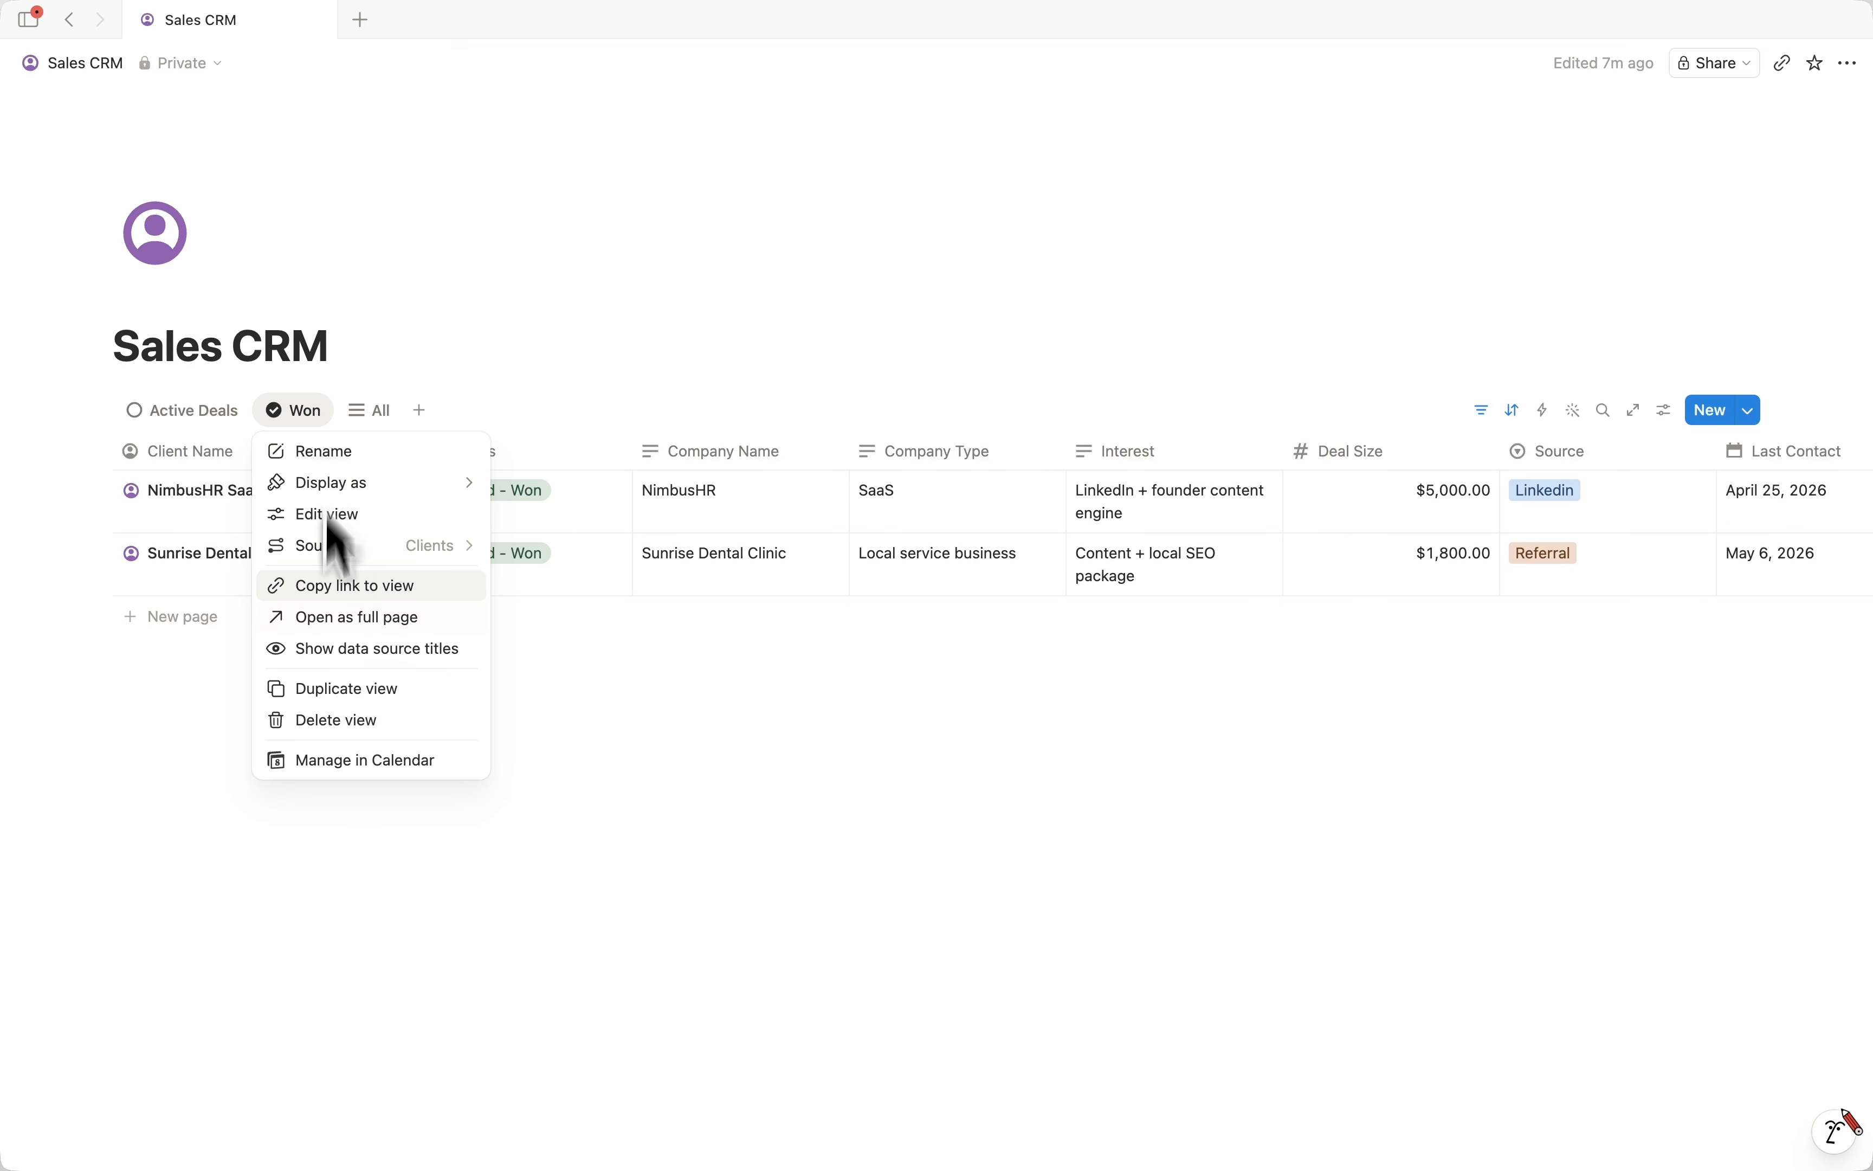
left_click(329, 688)
key("super+BackSpace")
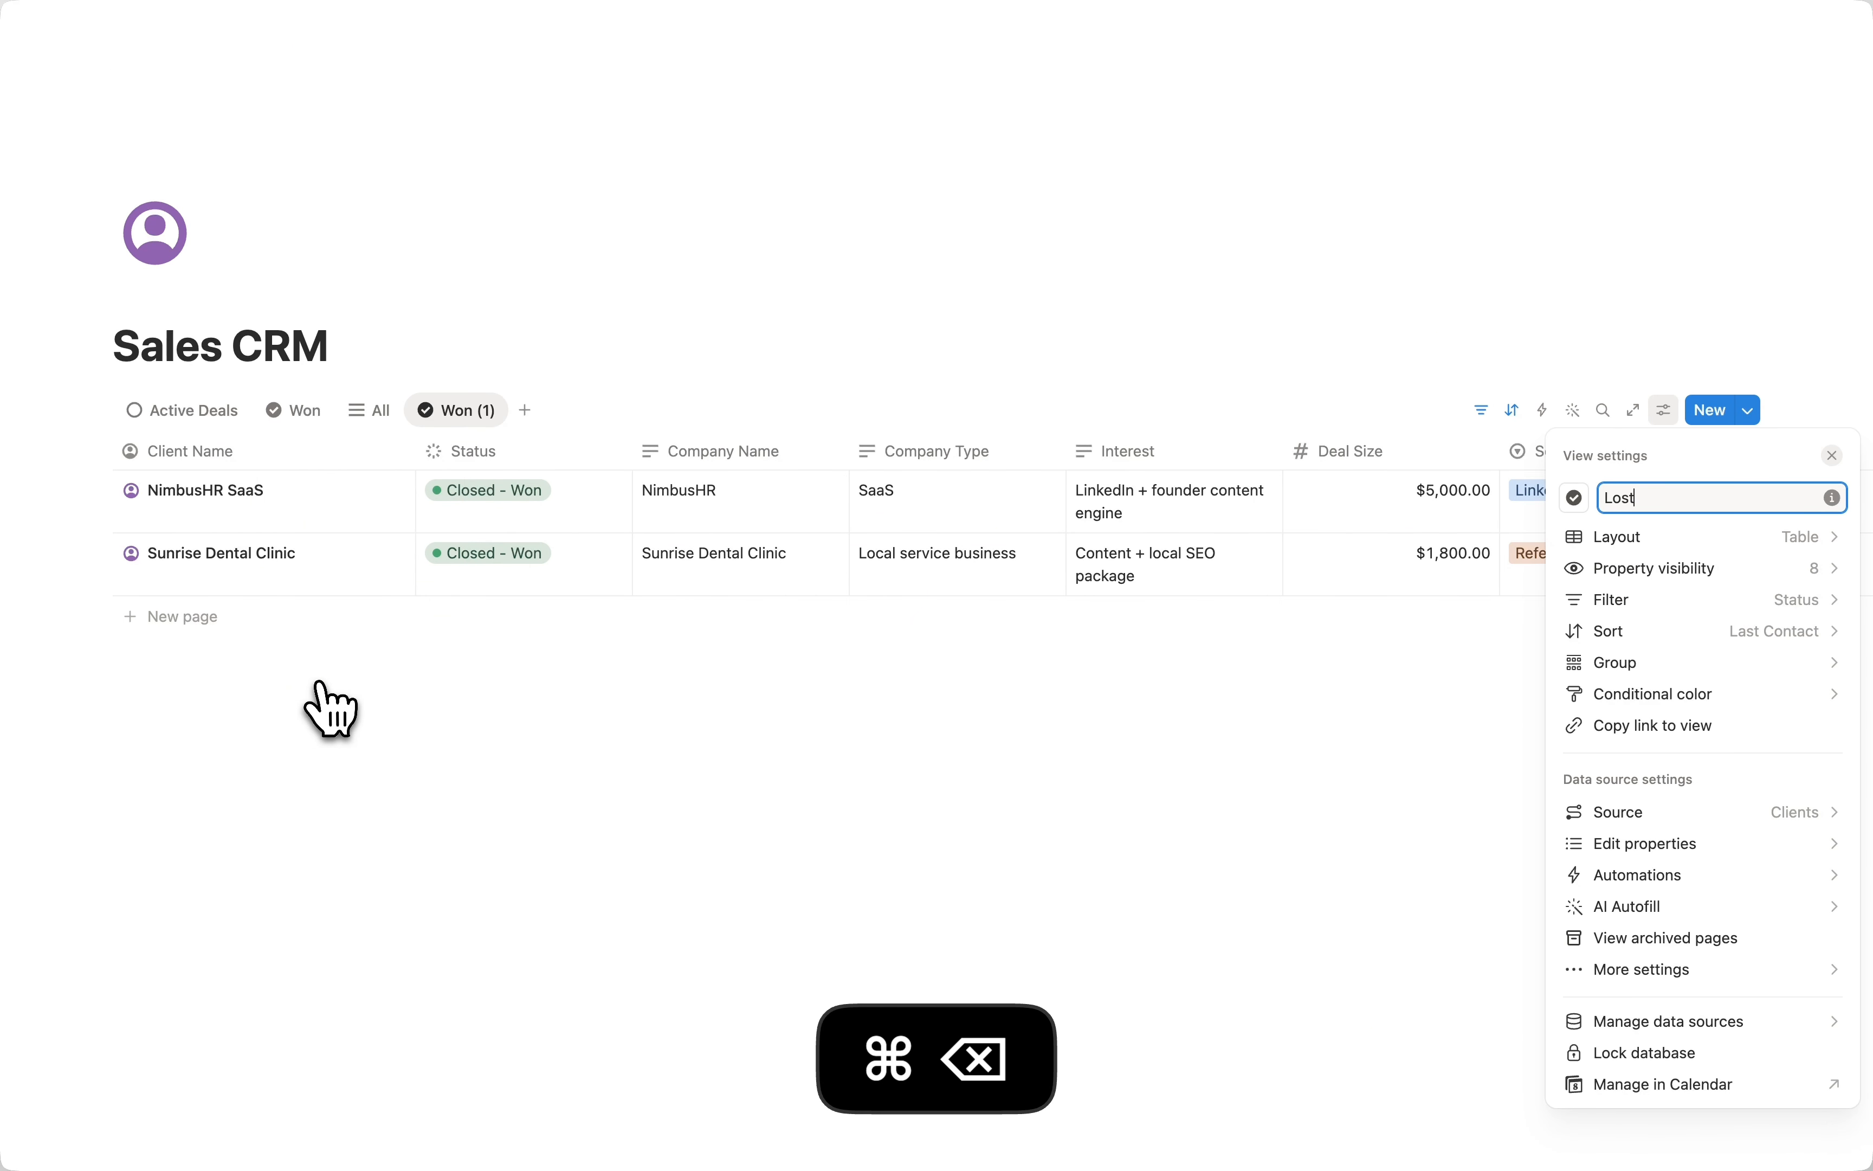
left_click(1575, 498)
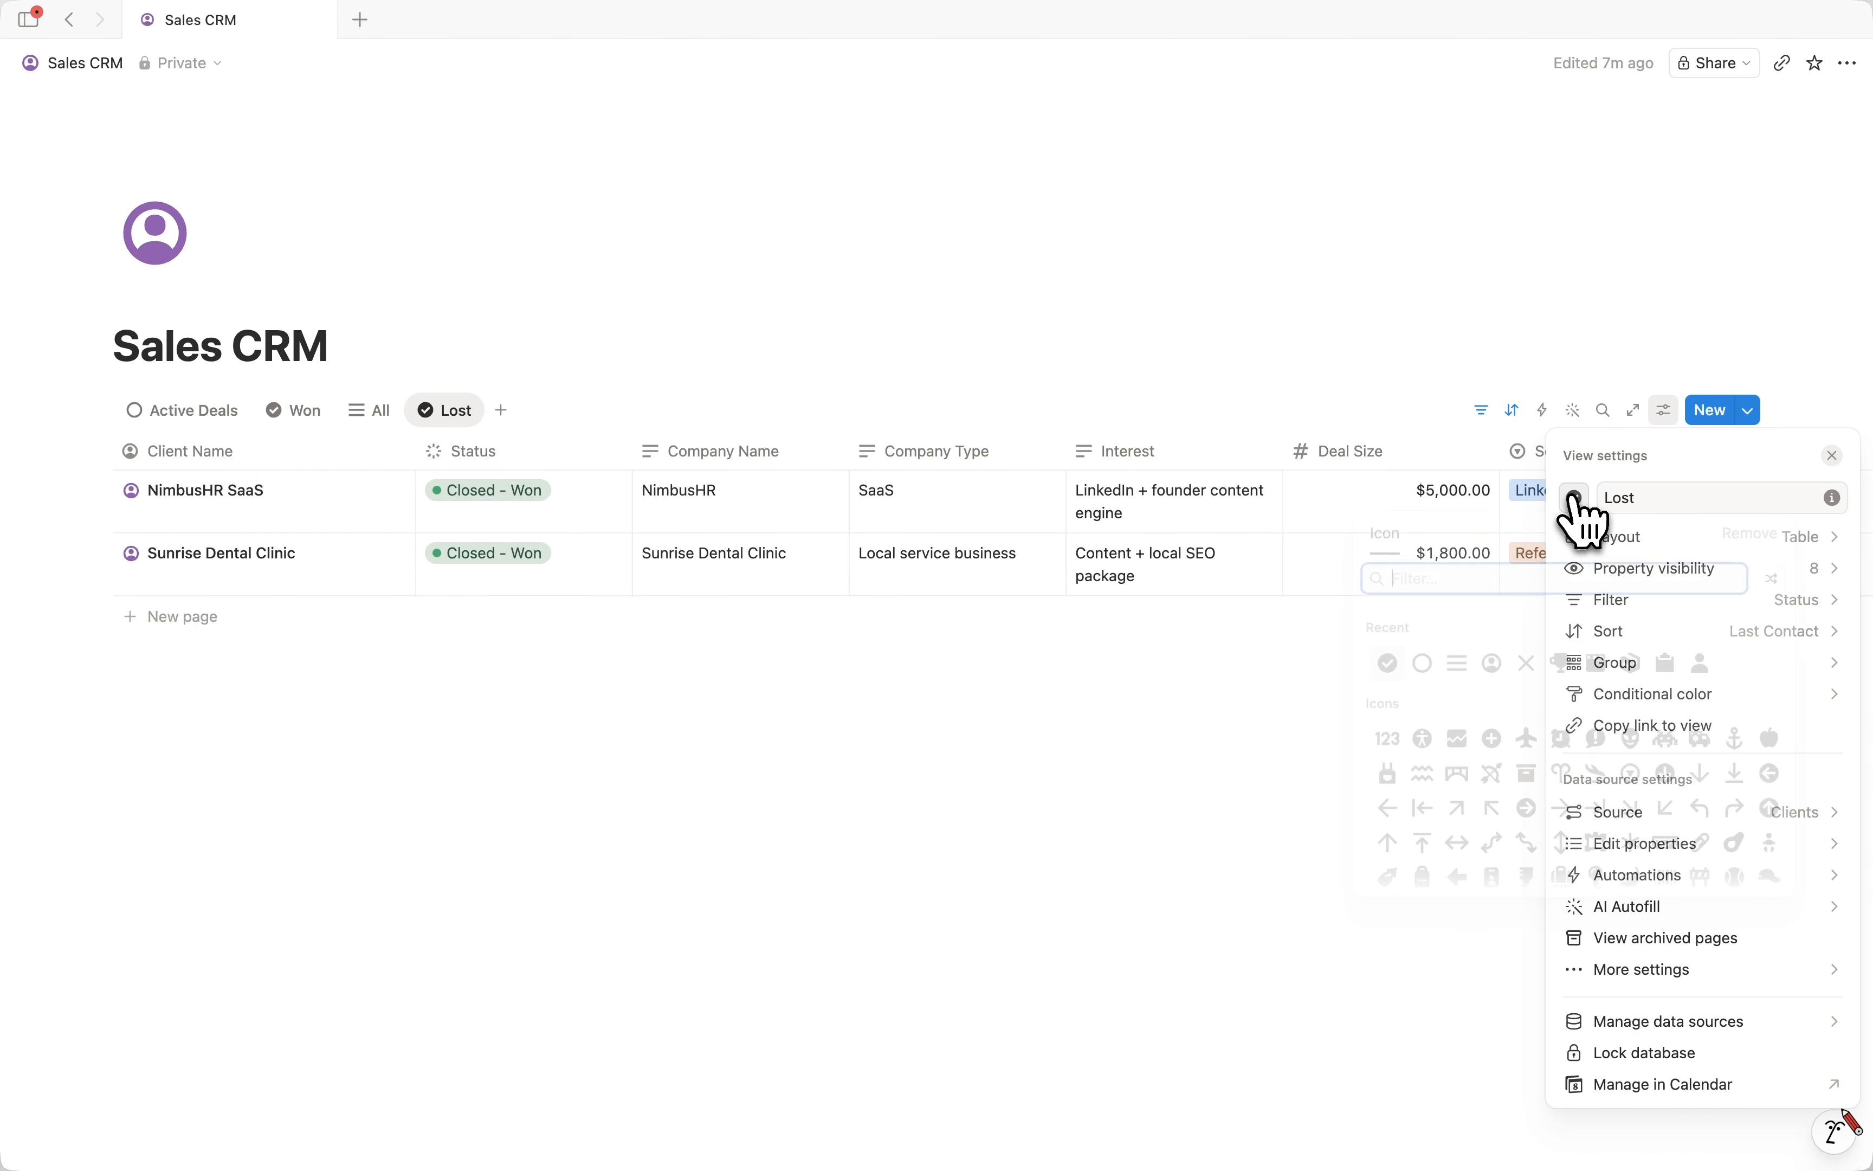
left_click(1529, 664)
Change the Lost view's Status filter to show only Closed = Lost.
left_click(1480, 410)
left_click(1480, 410)
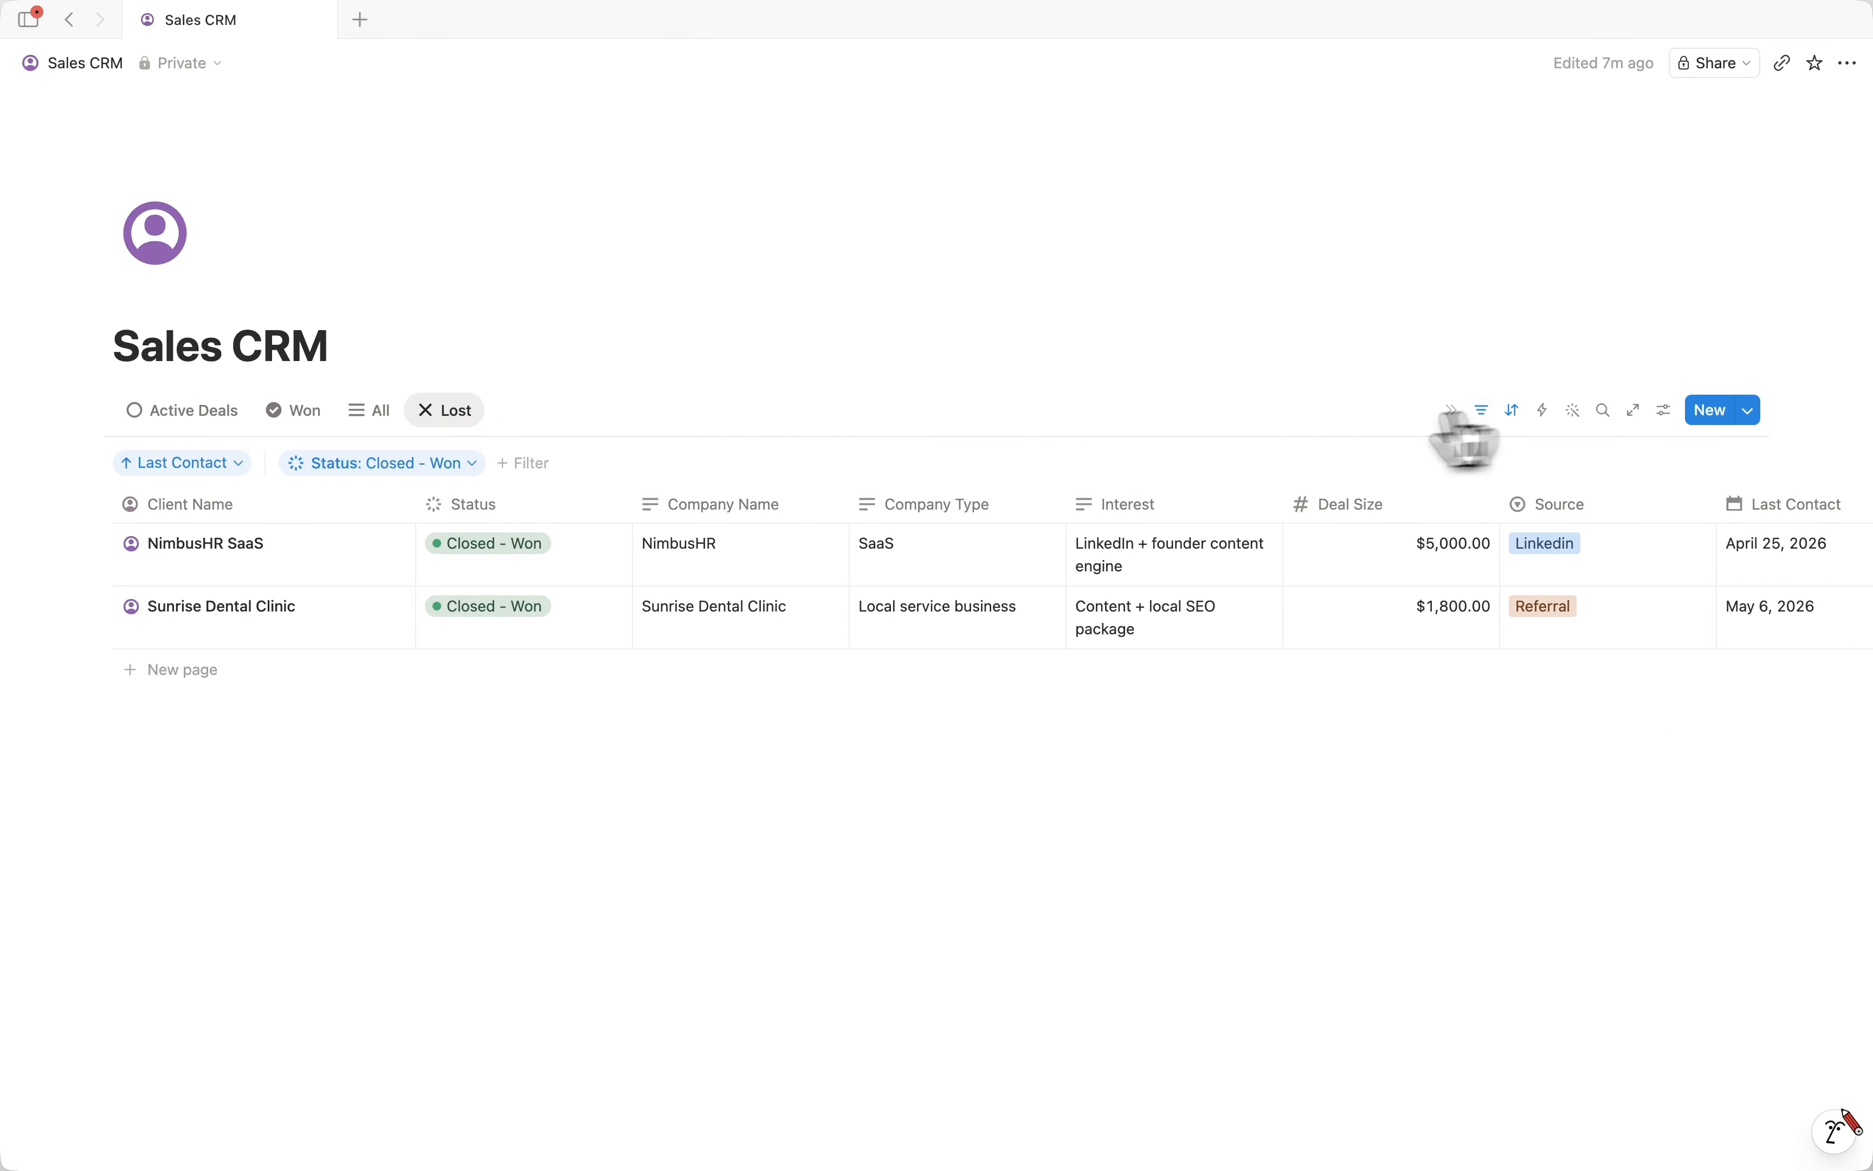
left_click(340, 466)
left_click(367, 841)
left_click(368, 809)
In the Won view, set the Status of the Sunrise Dental Clinic client to Closed = Lost.
left_click(314, 422)
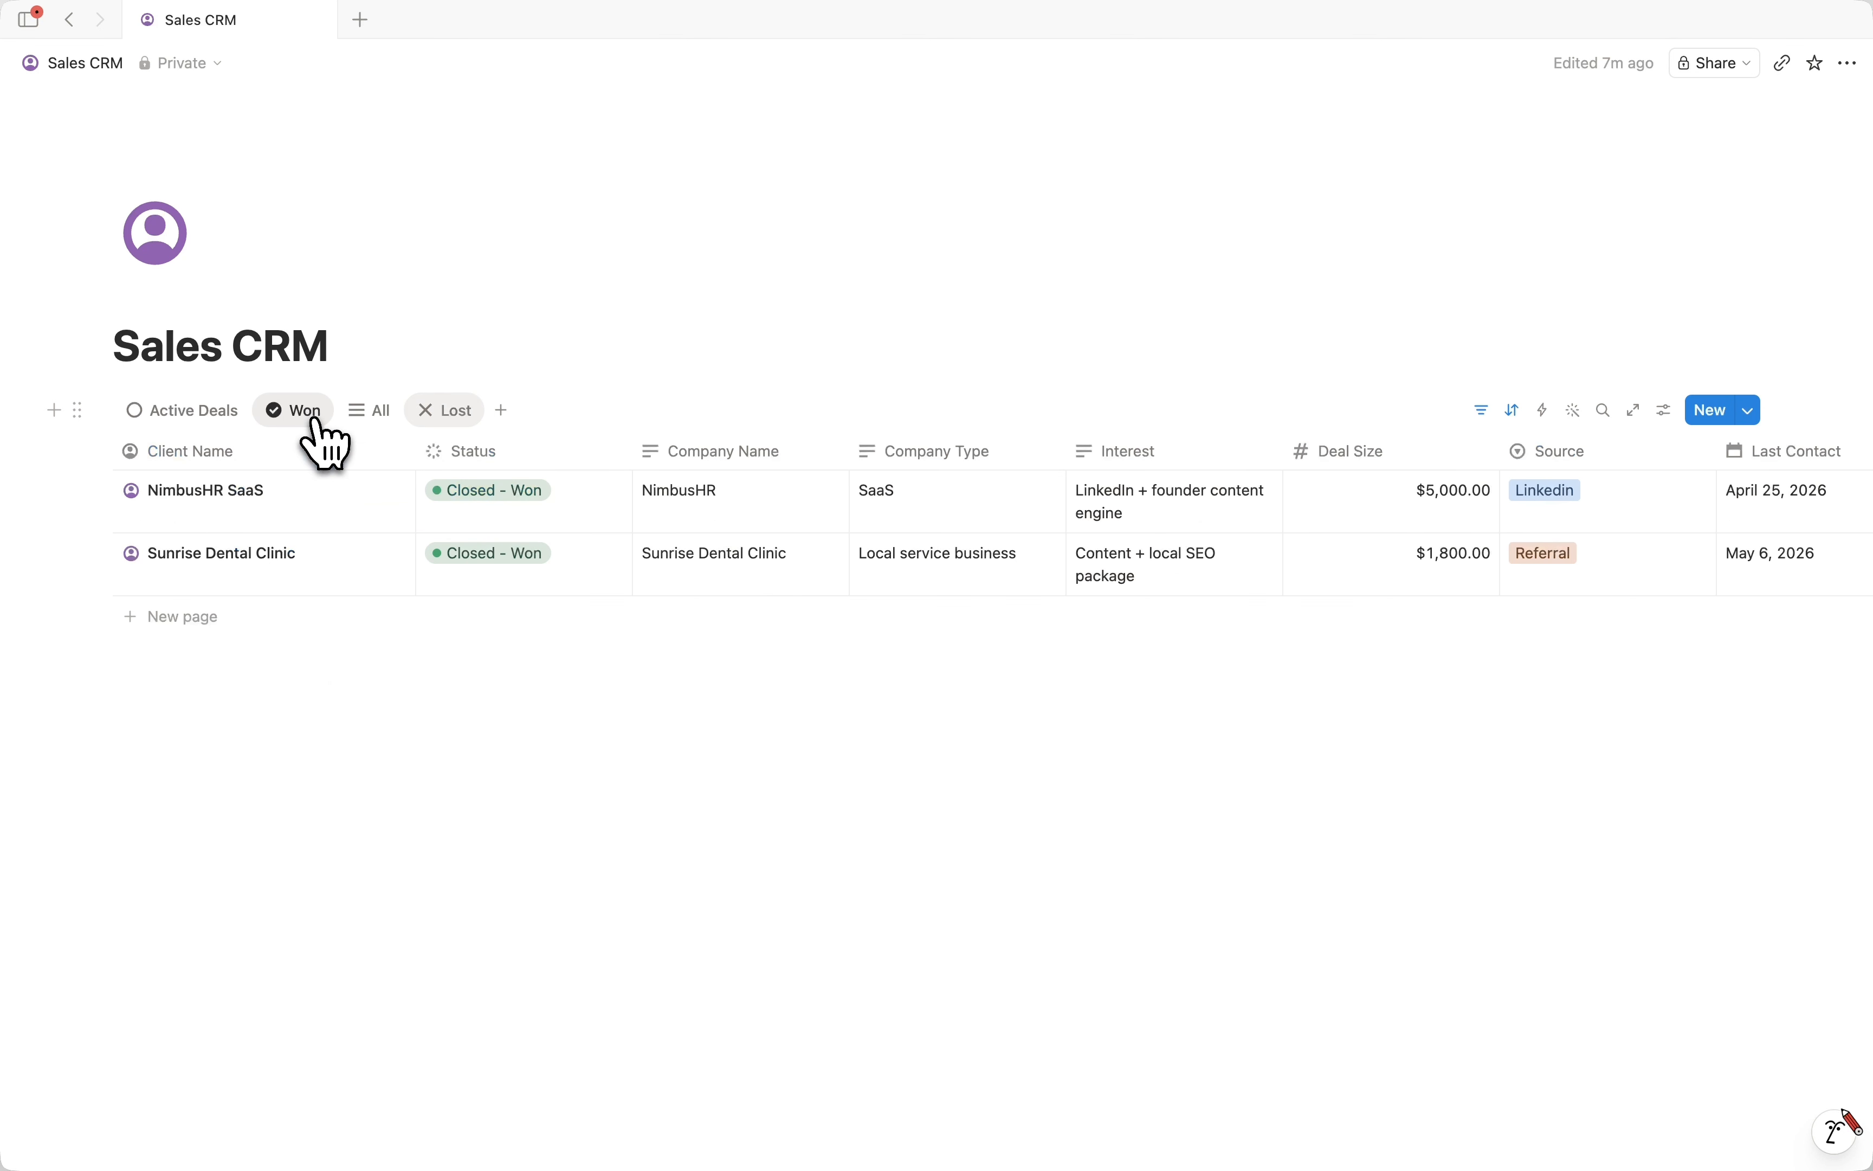
left_click(464, 555)
left_click(526, 941)
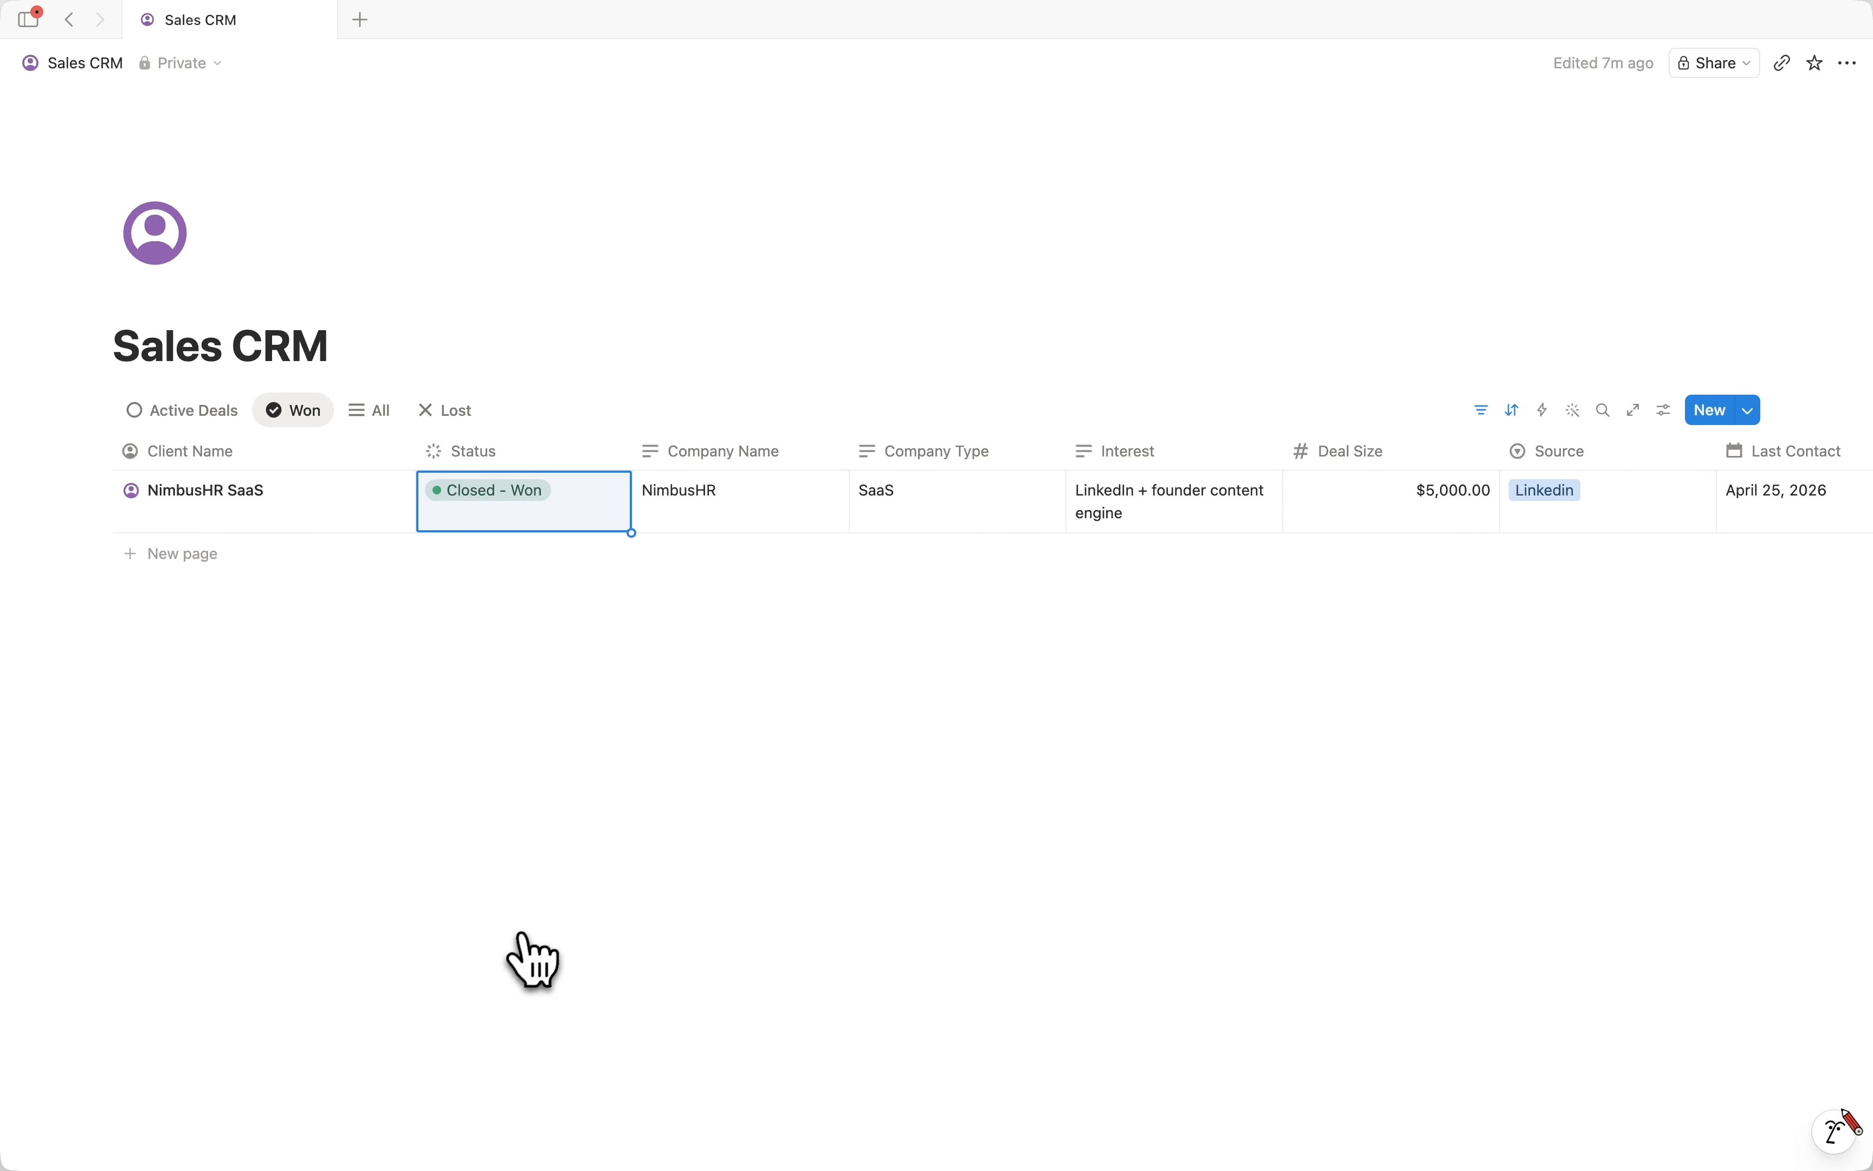
Move the Lost view between Won and All, and display the Lost view.
left_click_drag(453, 410, 385, 406)
left_click(385, 408)
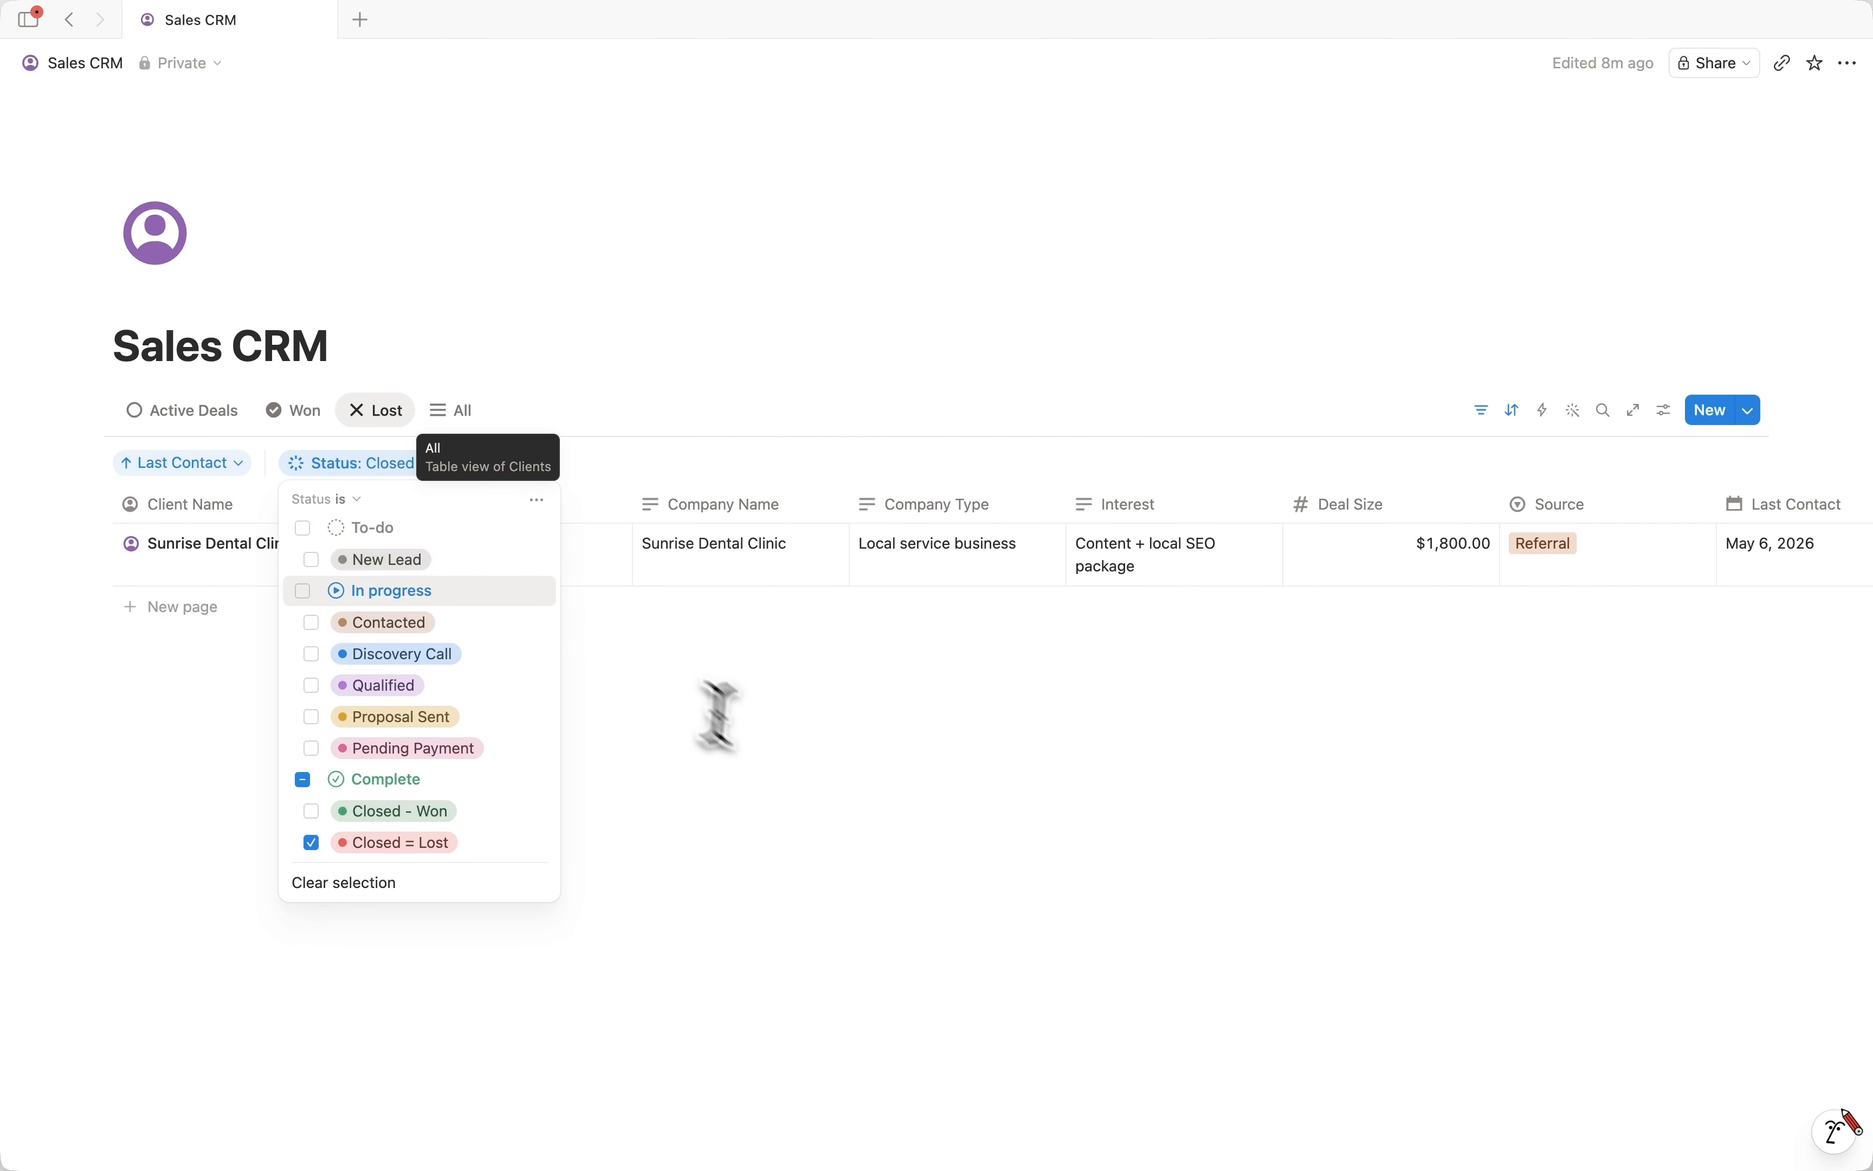
left_click(700, 708)
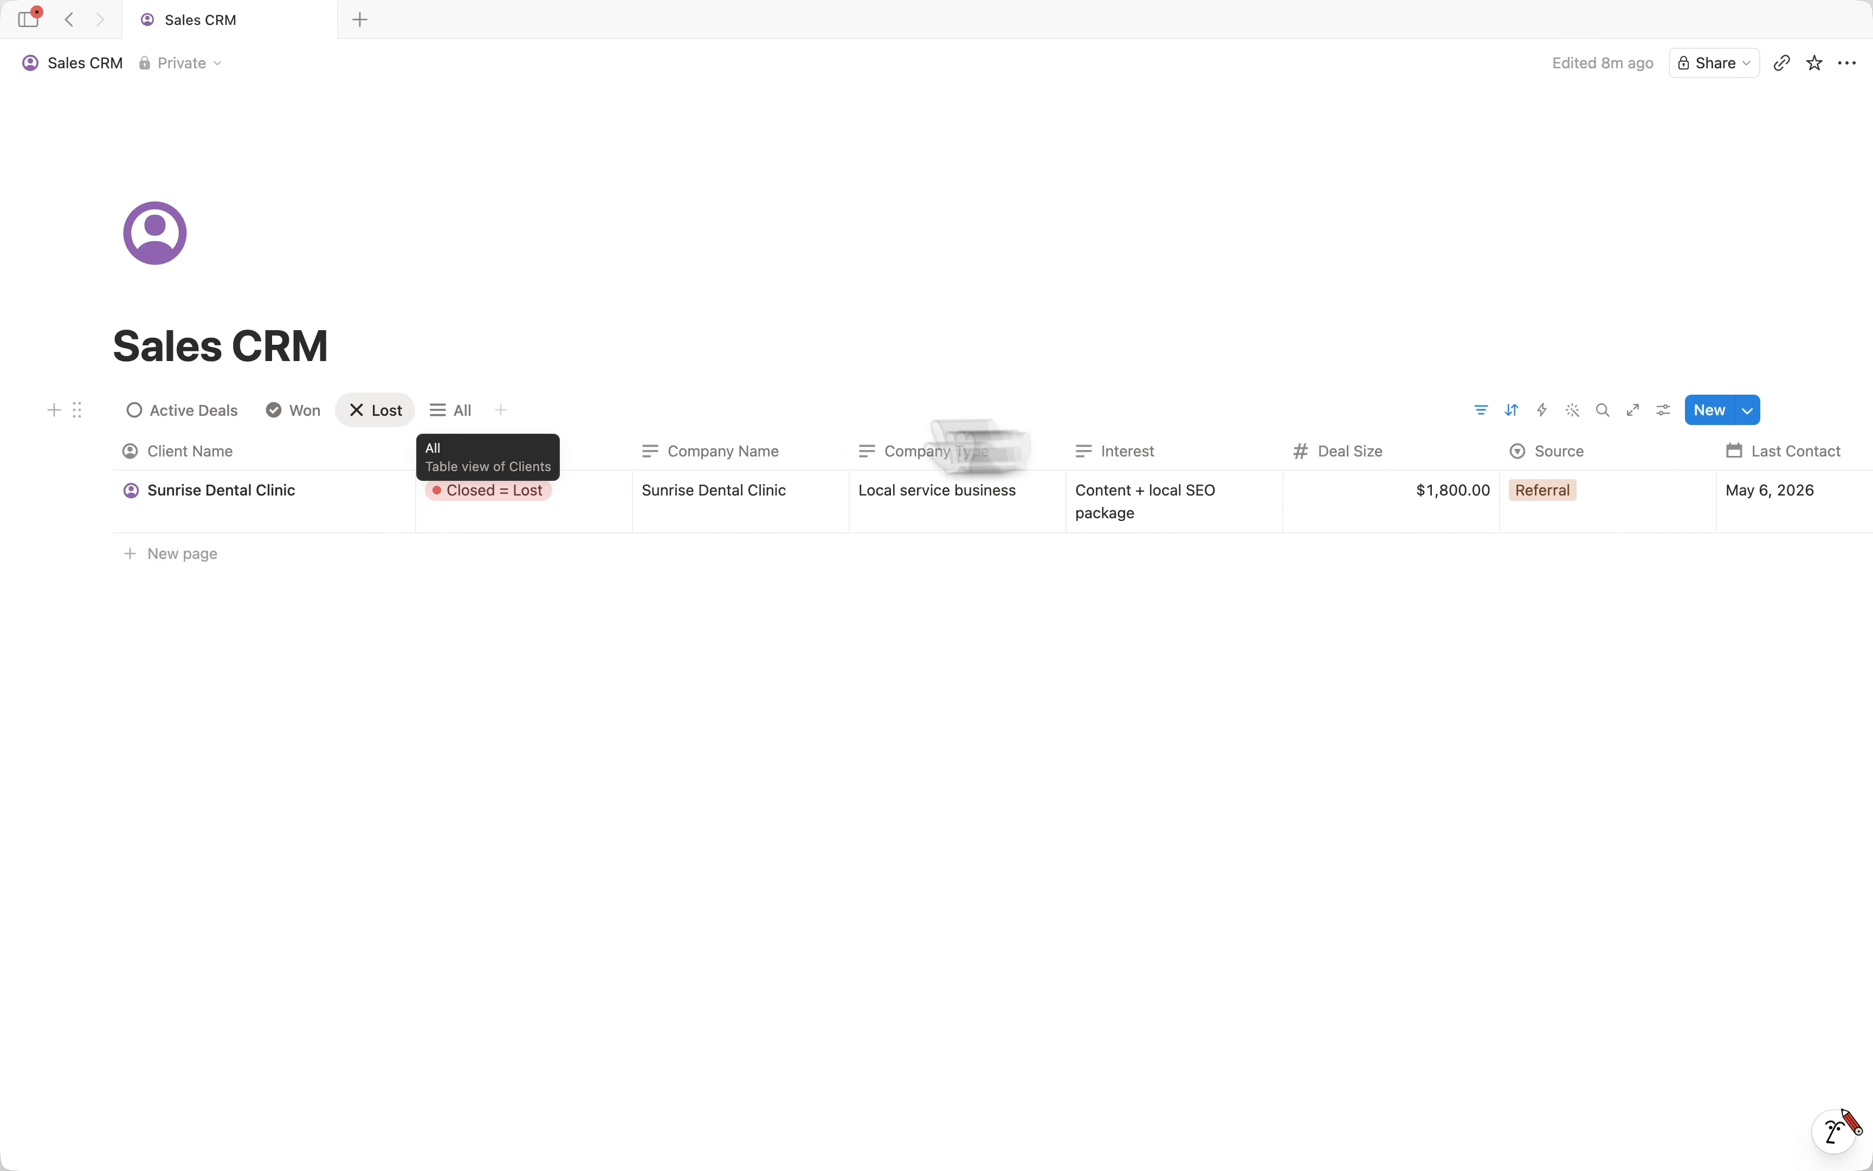
Add a calendar view of the clients and name it Calendar.
left_click(501, 411)
left_click(666, 647)
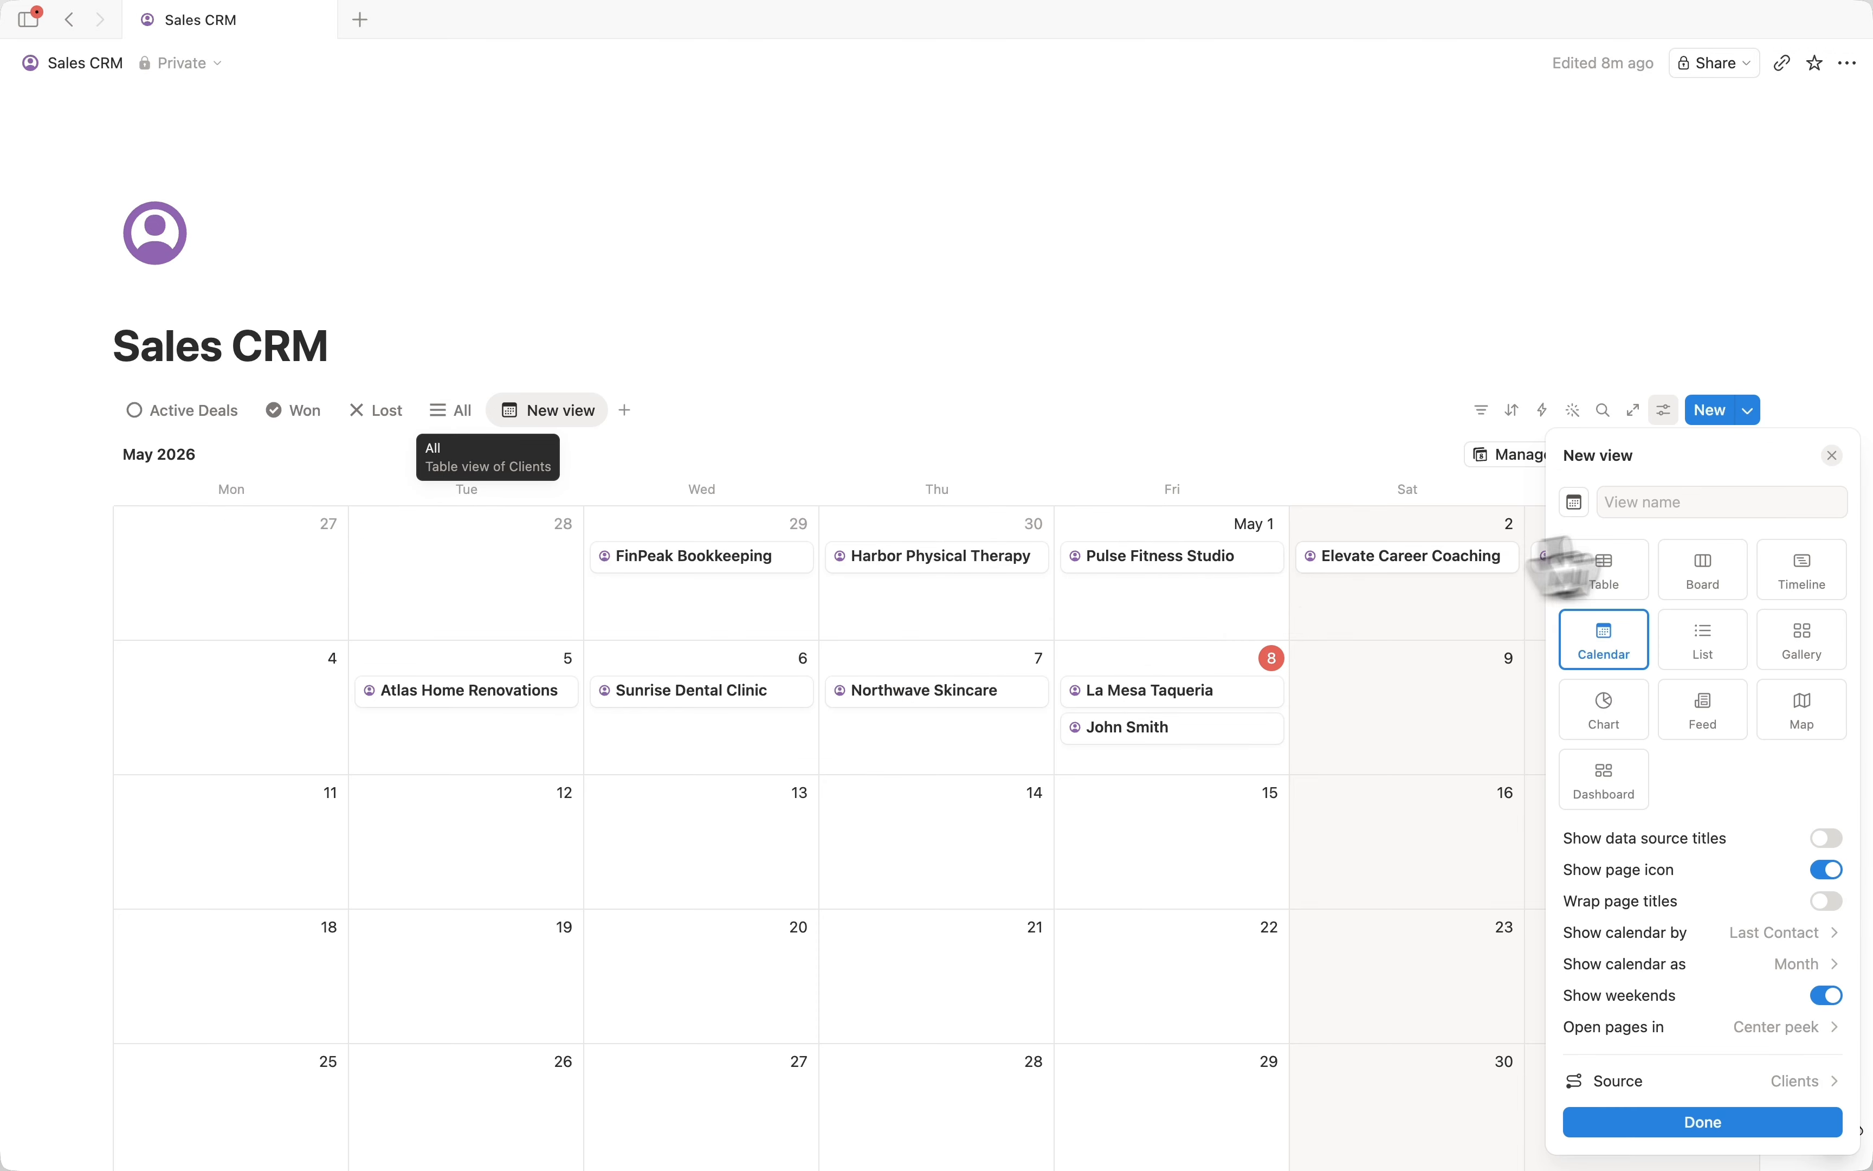
type("Calenda")
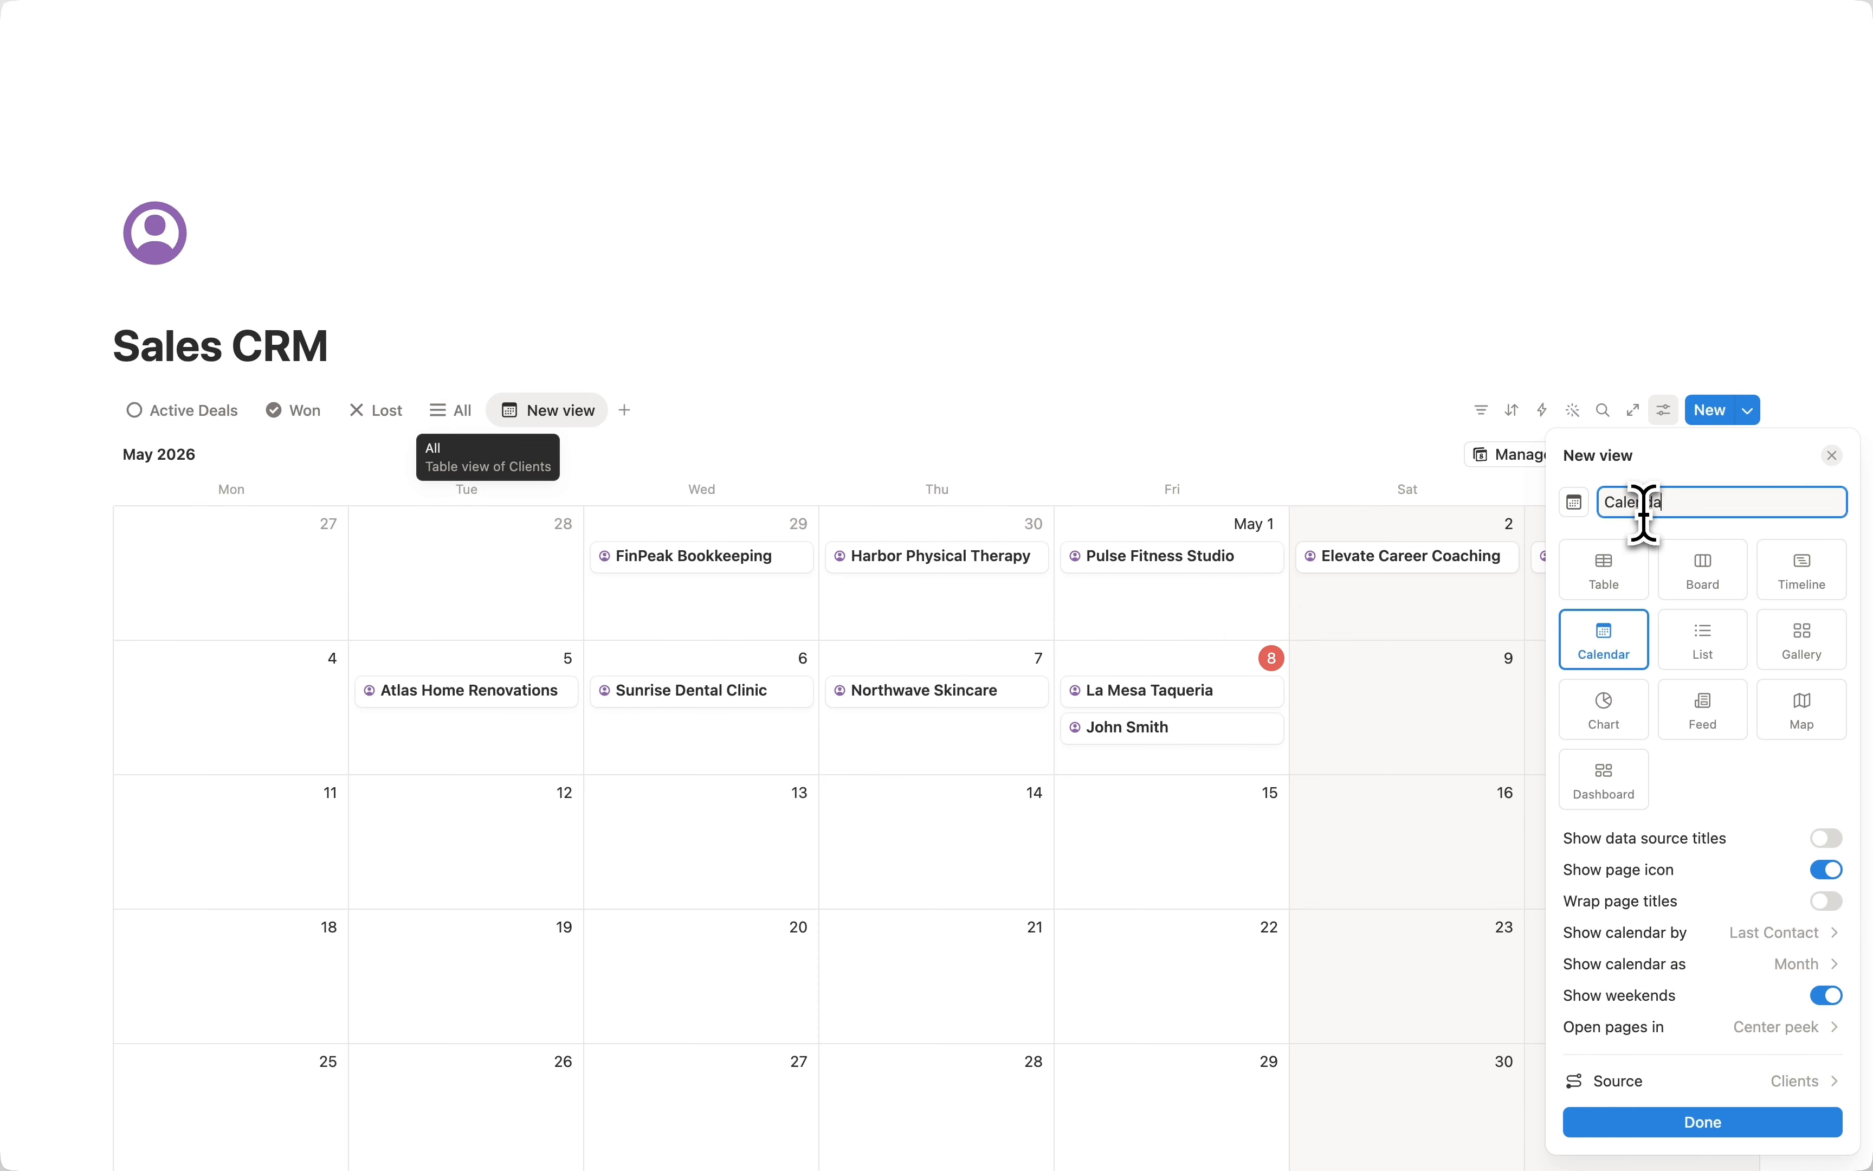
type("r")
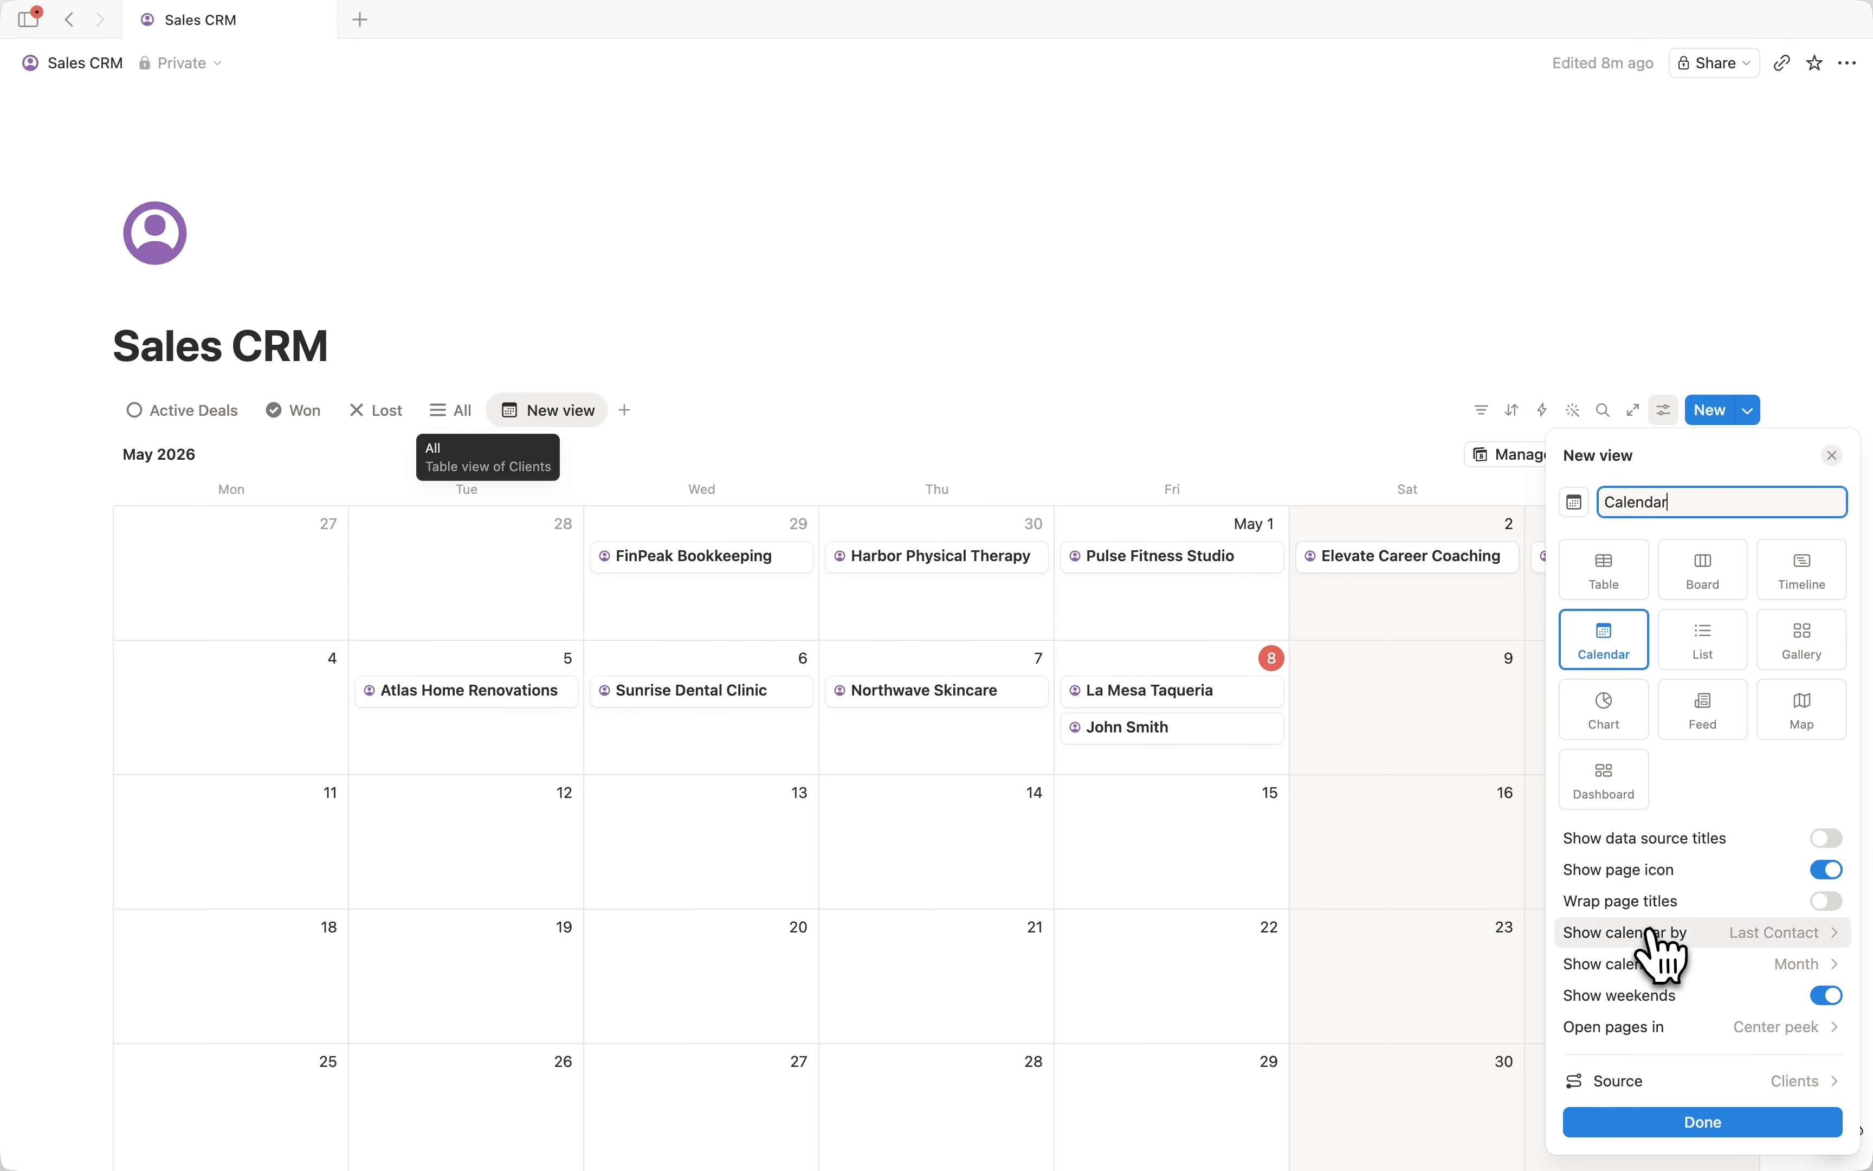
Review the calendar's date property and page-opening options, and try the Week display before returning to Month.
left_click(1657, 937)
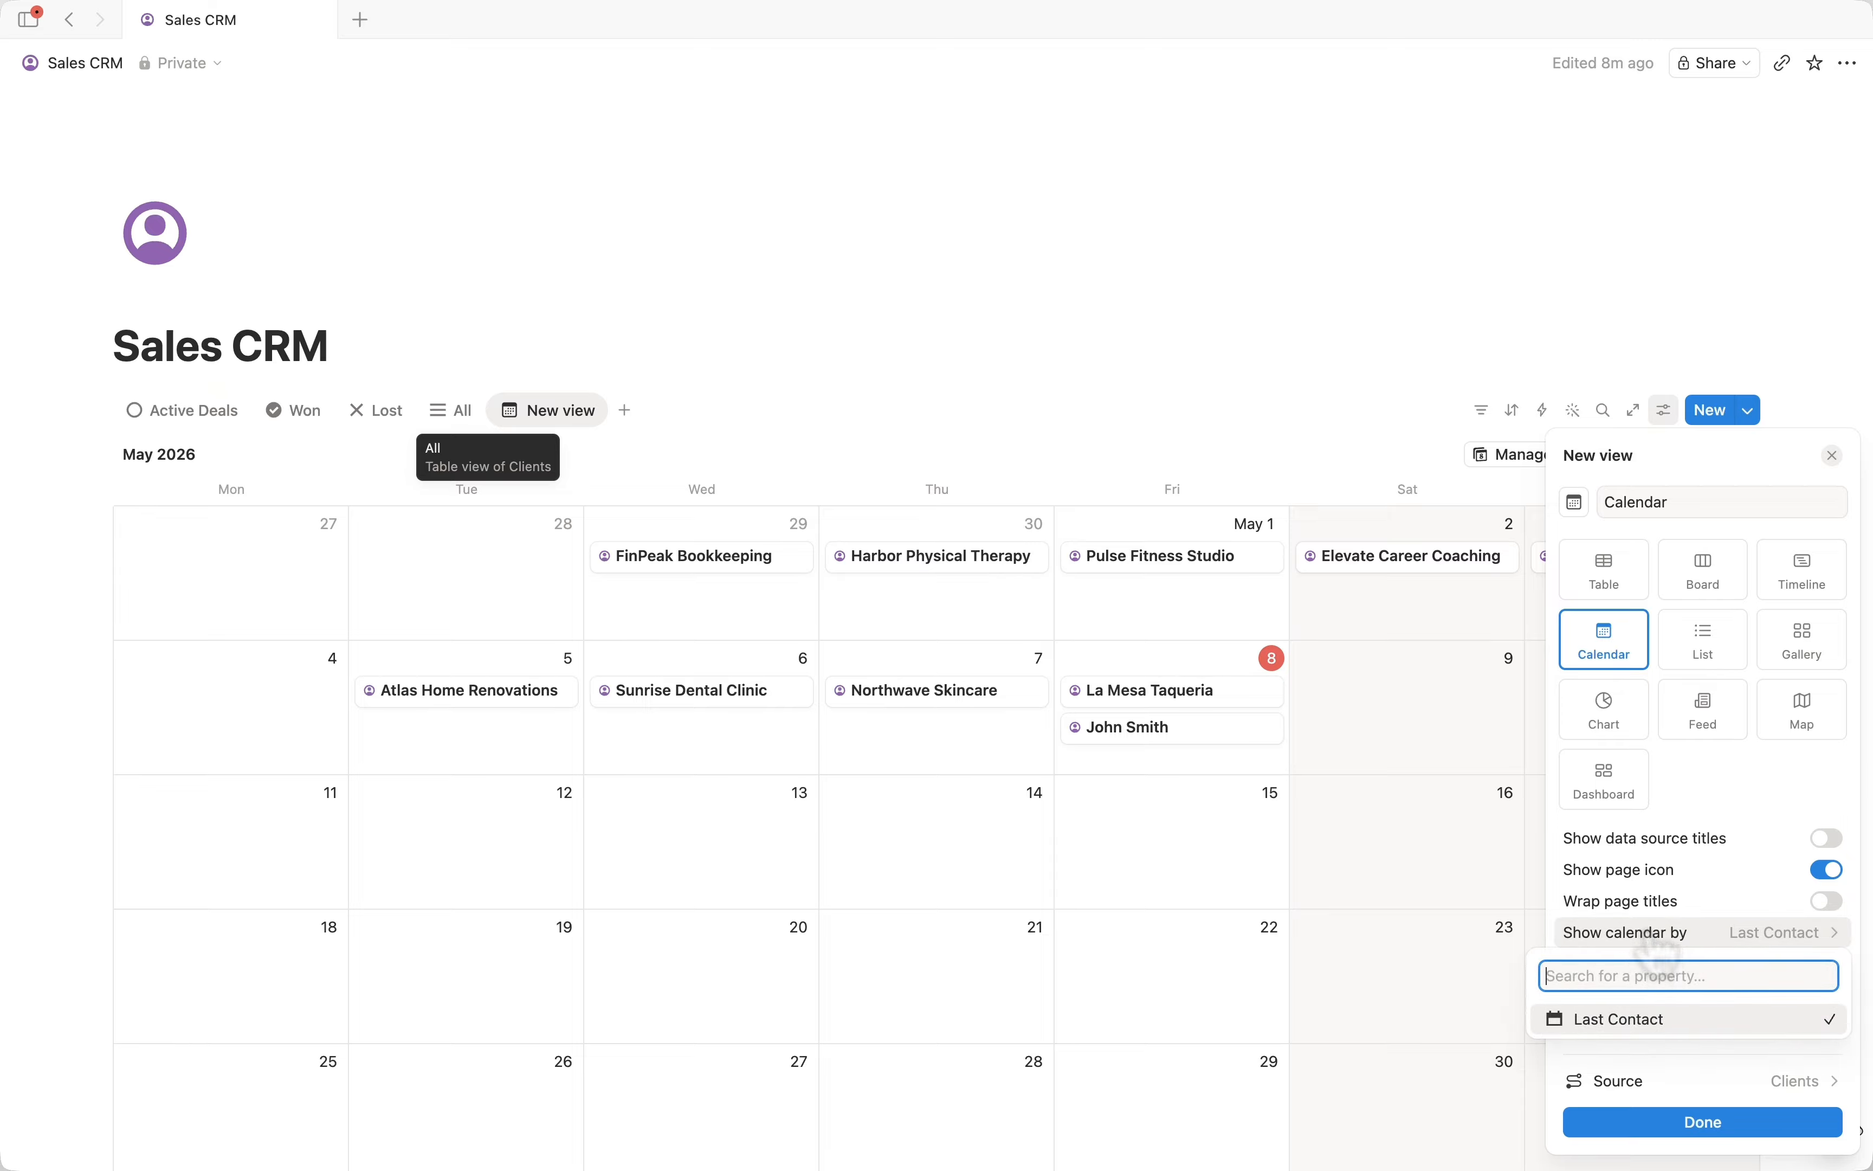
key("Escape")
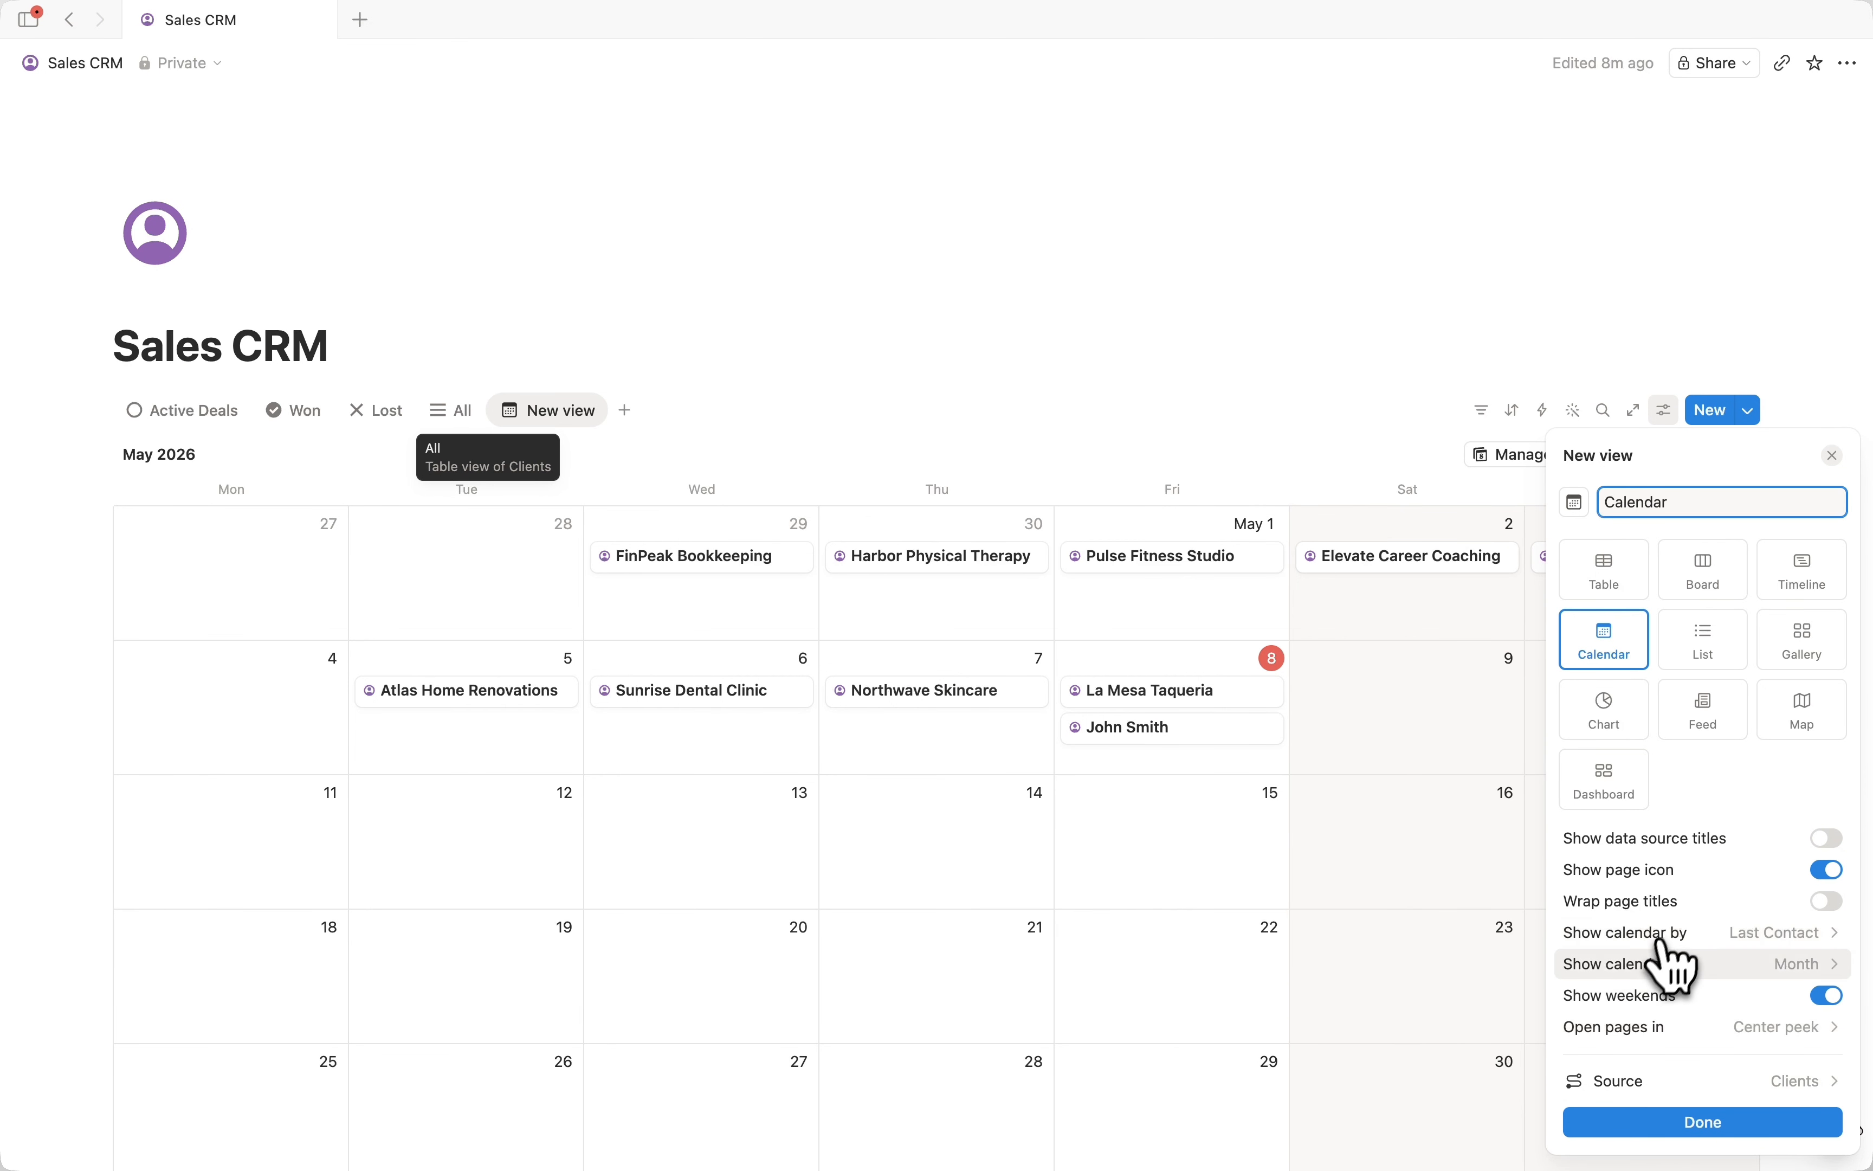
left_click(1652, 972)
left_click(1635, 1032)
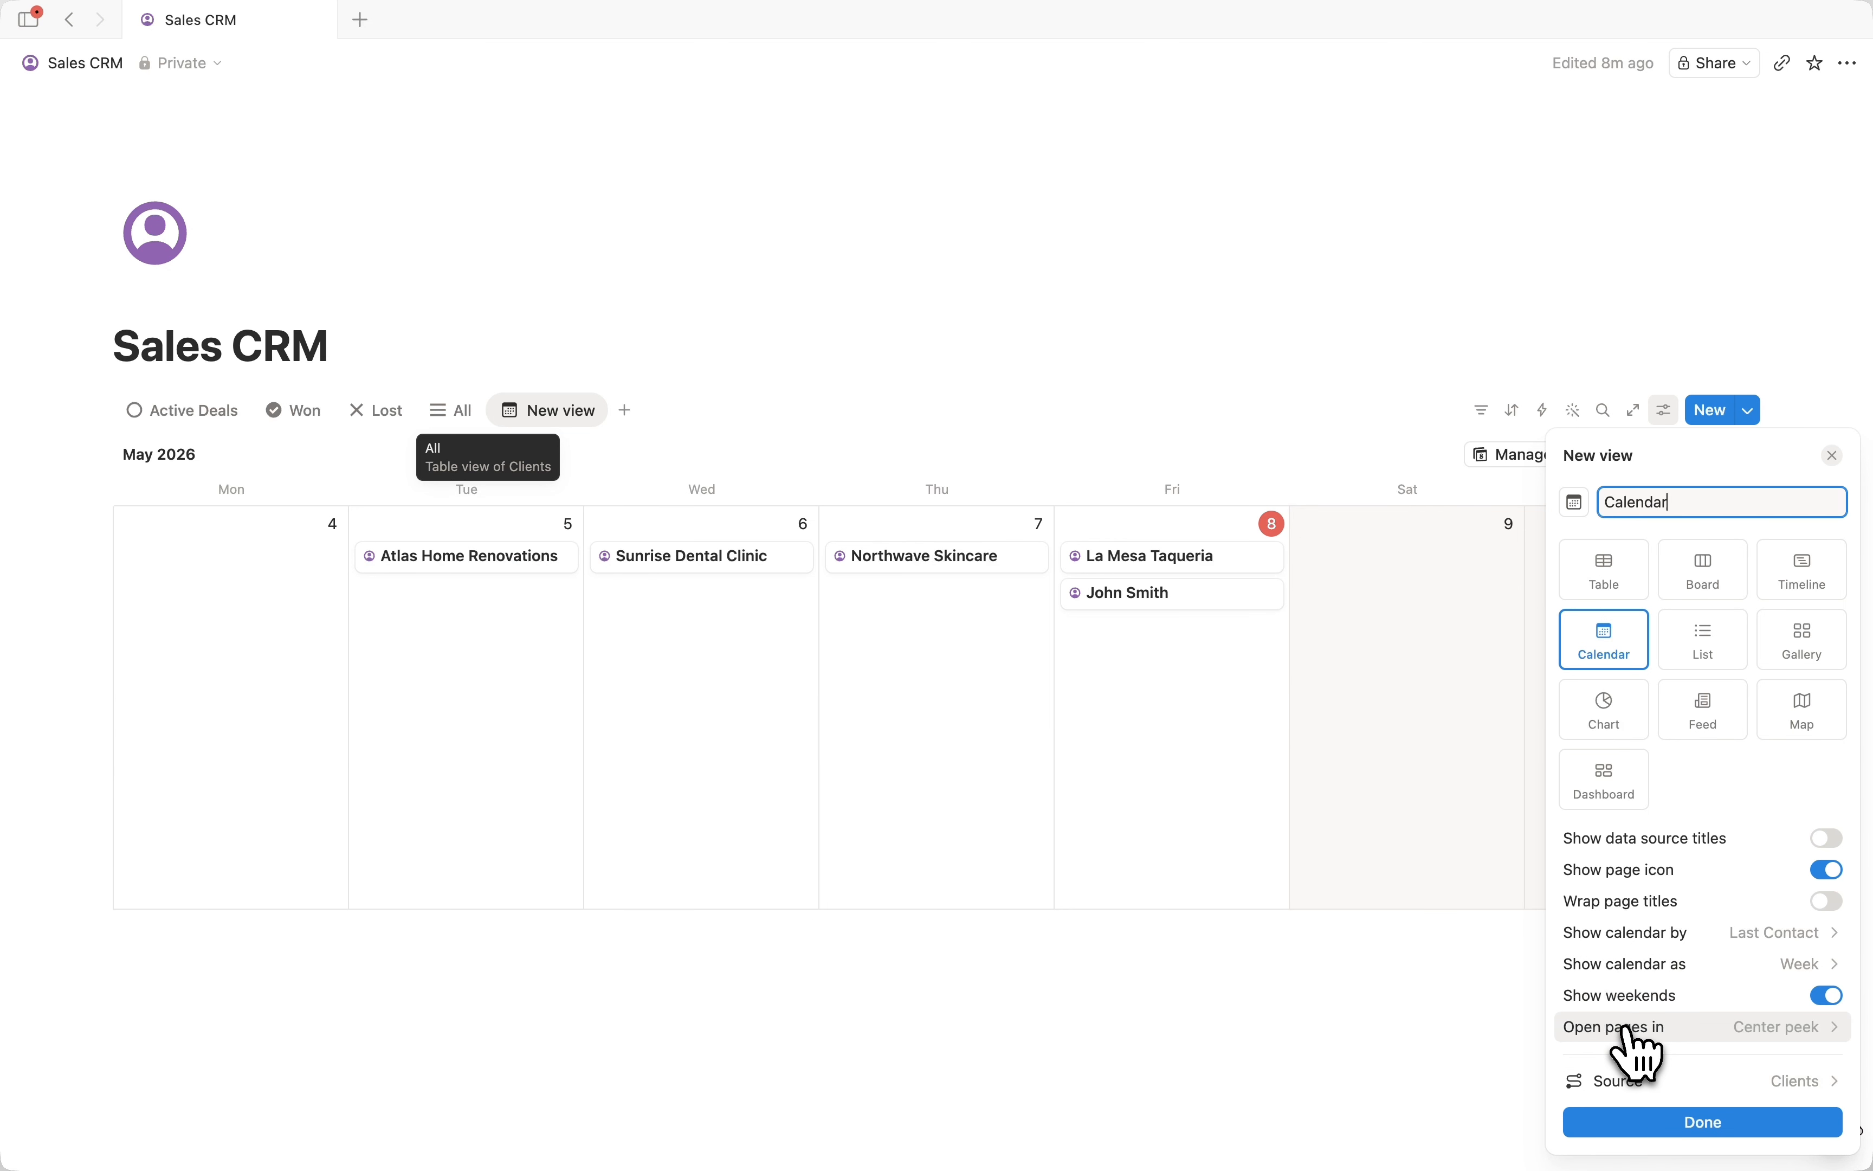
left_click(1672, 968)
left_click(1642, 998)
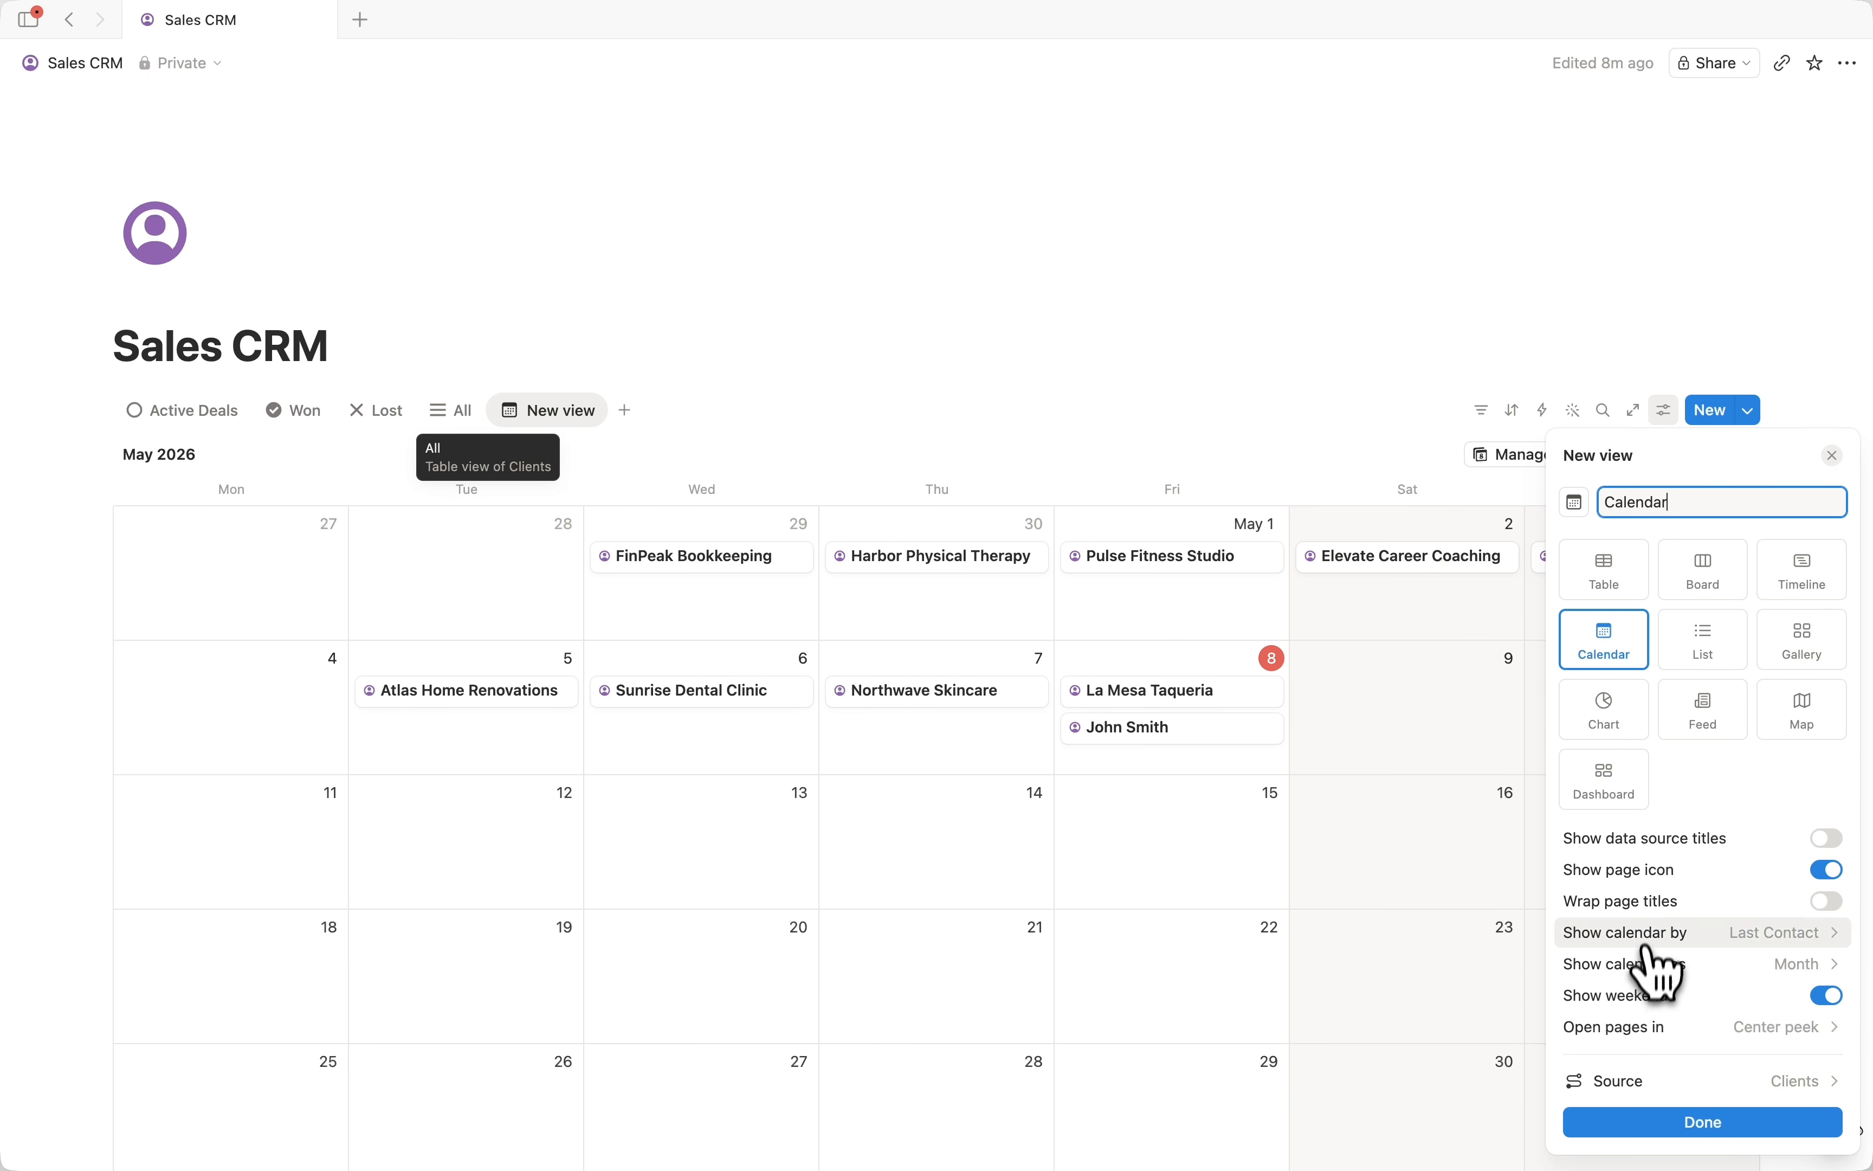
left_click(1648, 999)
left_click(1642, 1031)
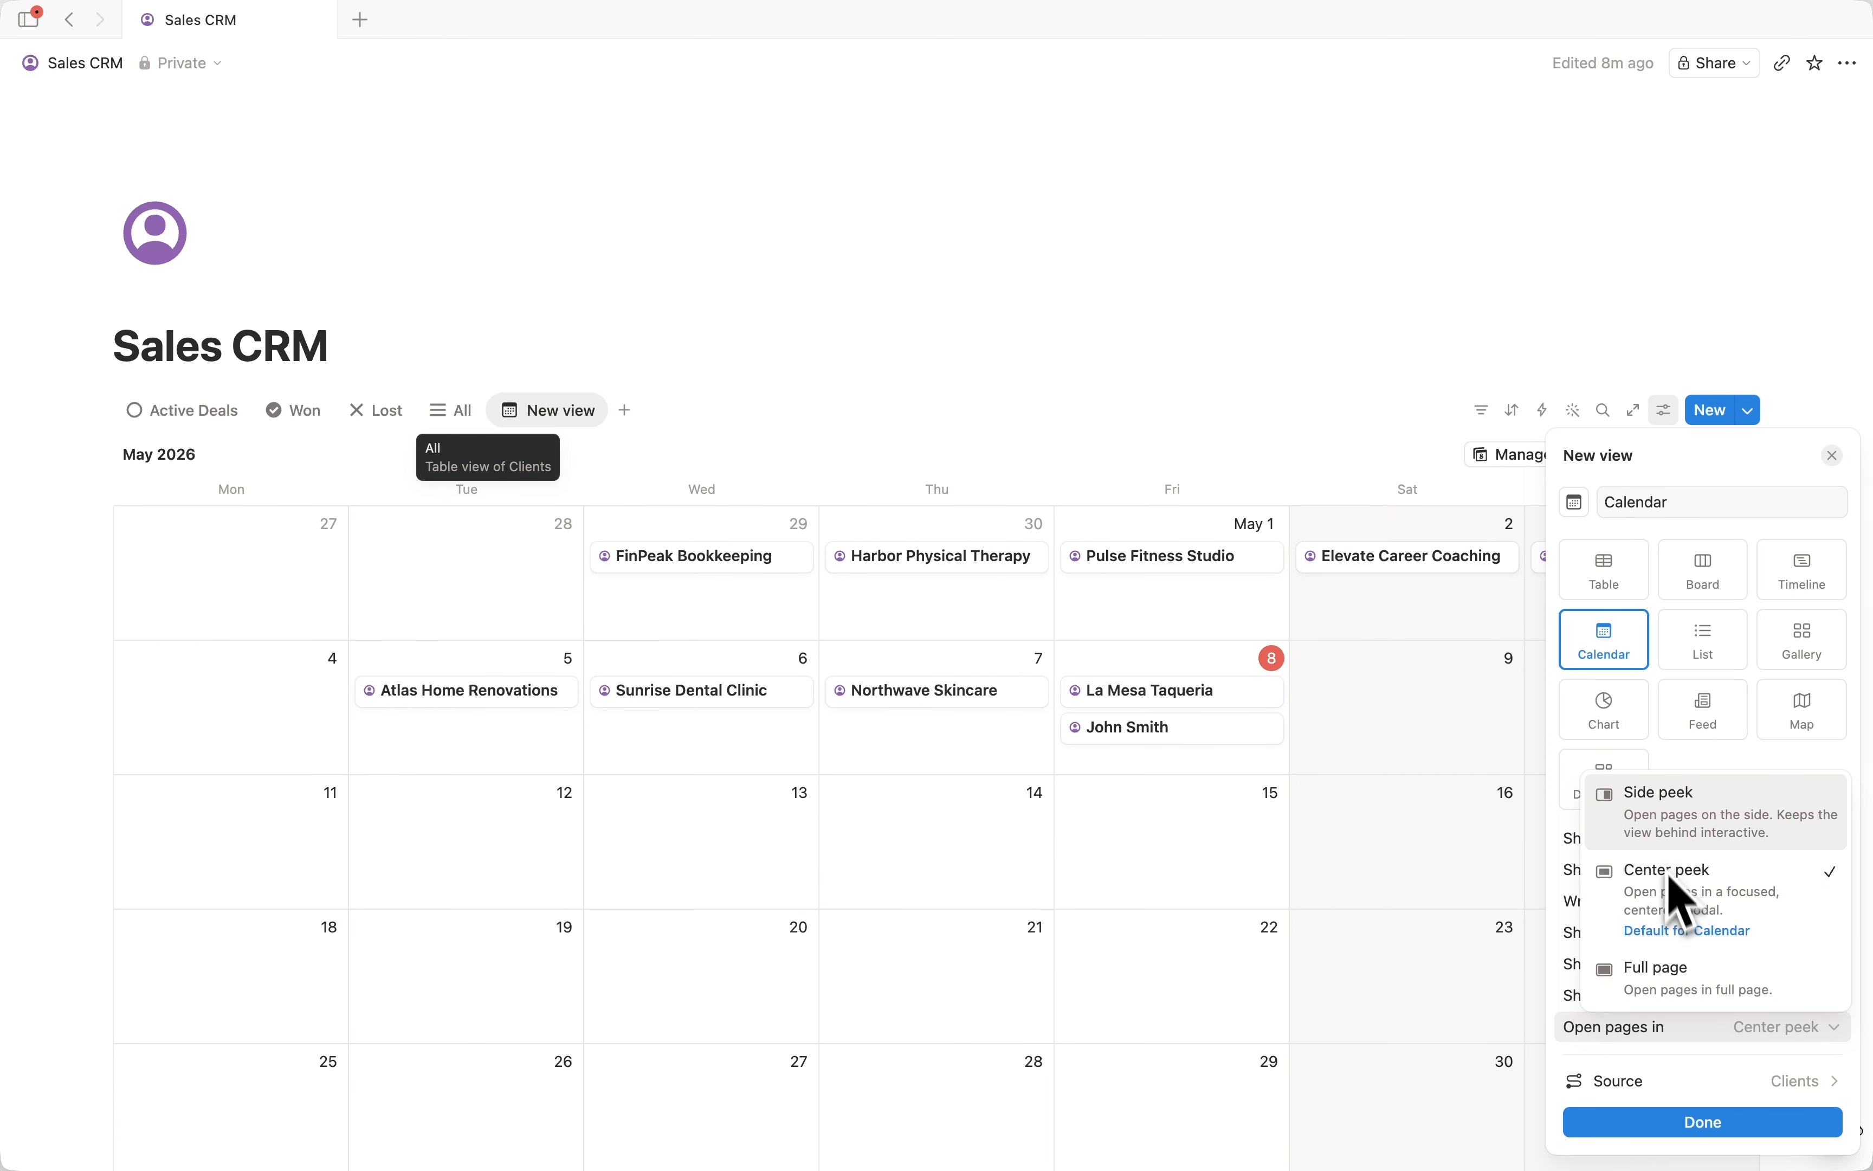
key("Escape")
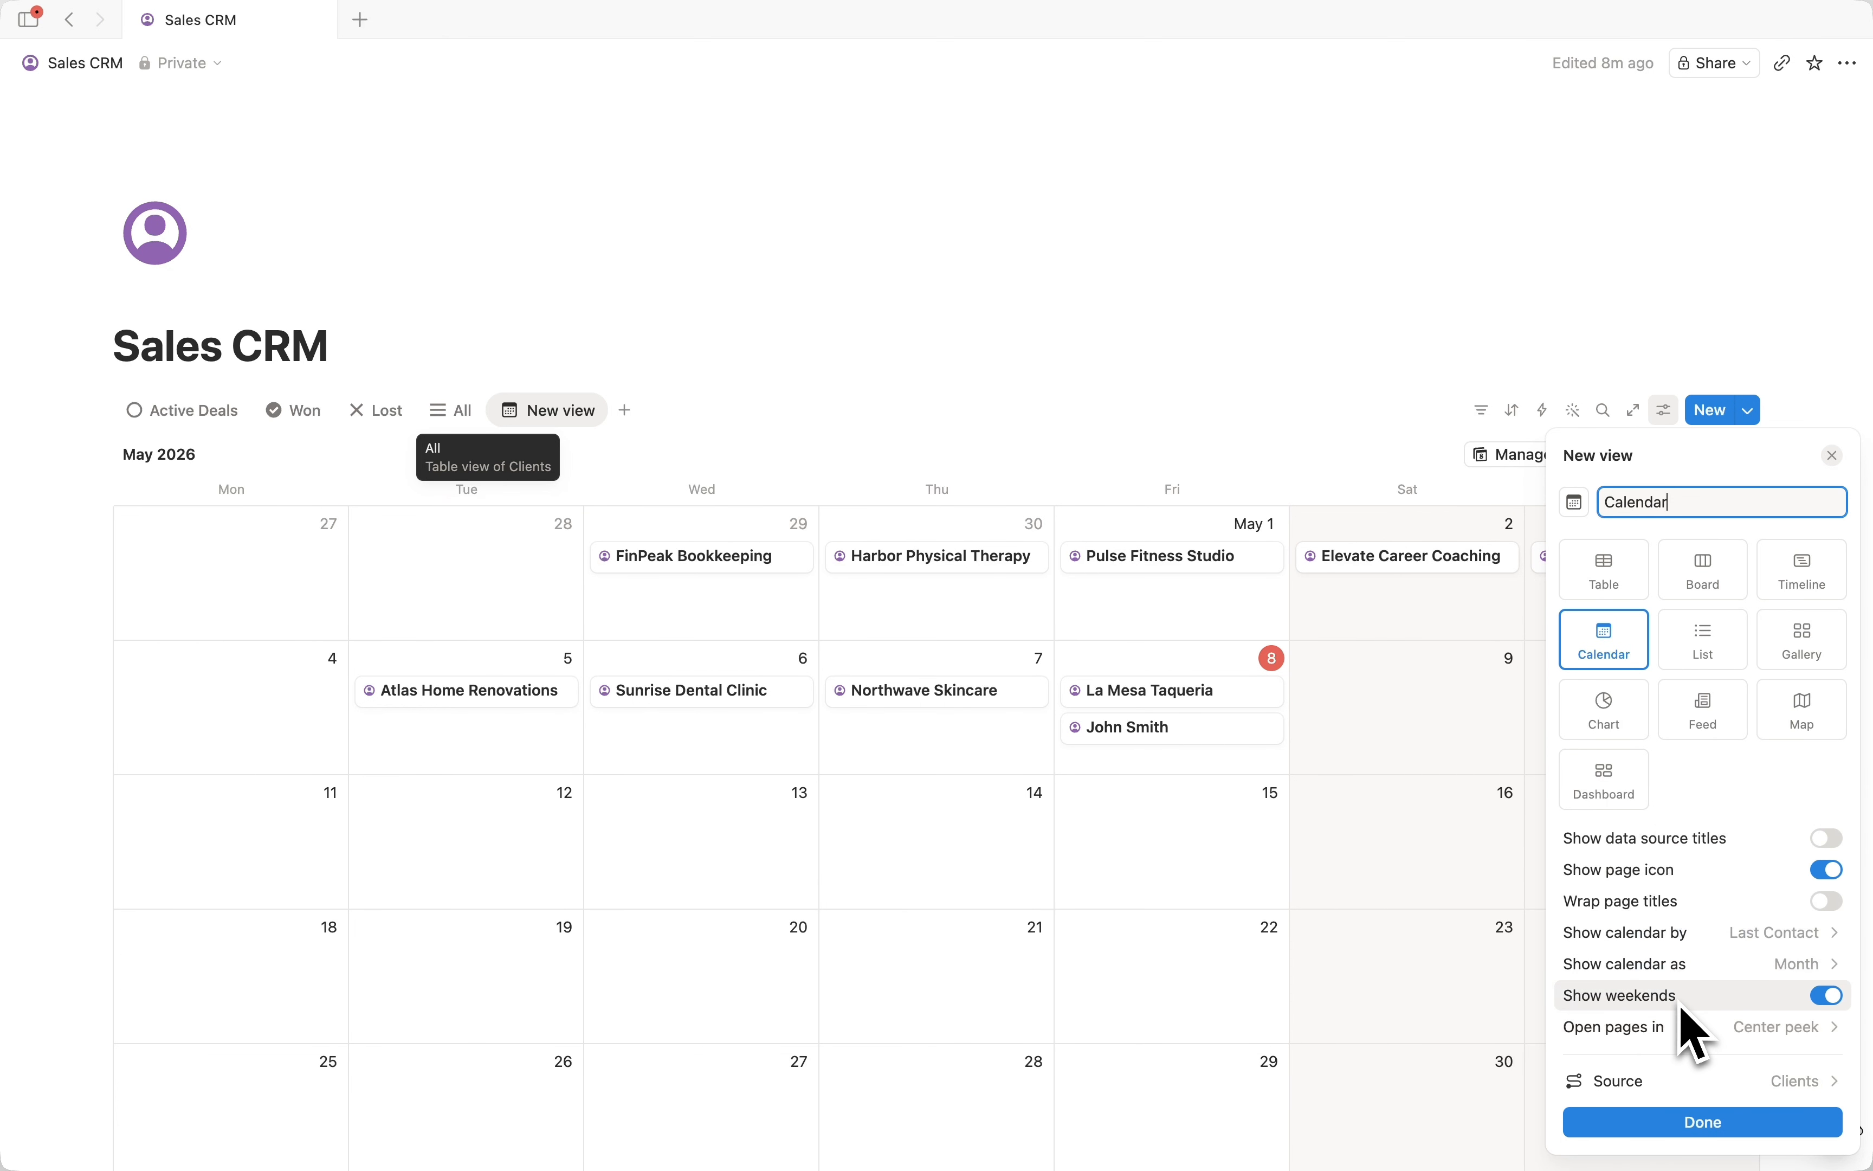
Finish creating the Calendar view and show Status, Deal Size and Source on its cards, in that order.
left_click(1724, 1149)
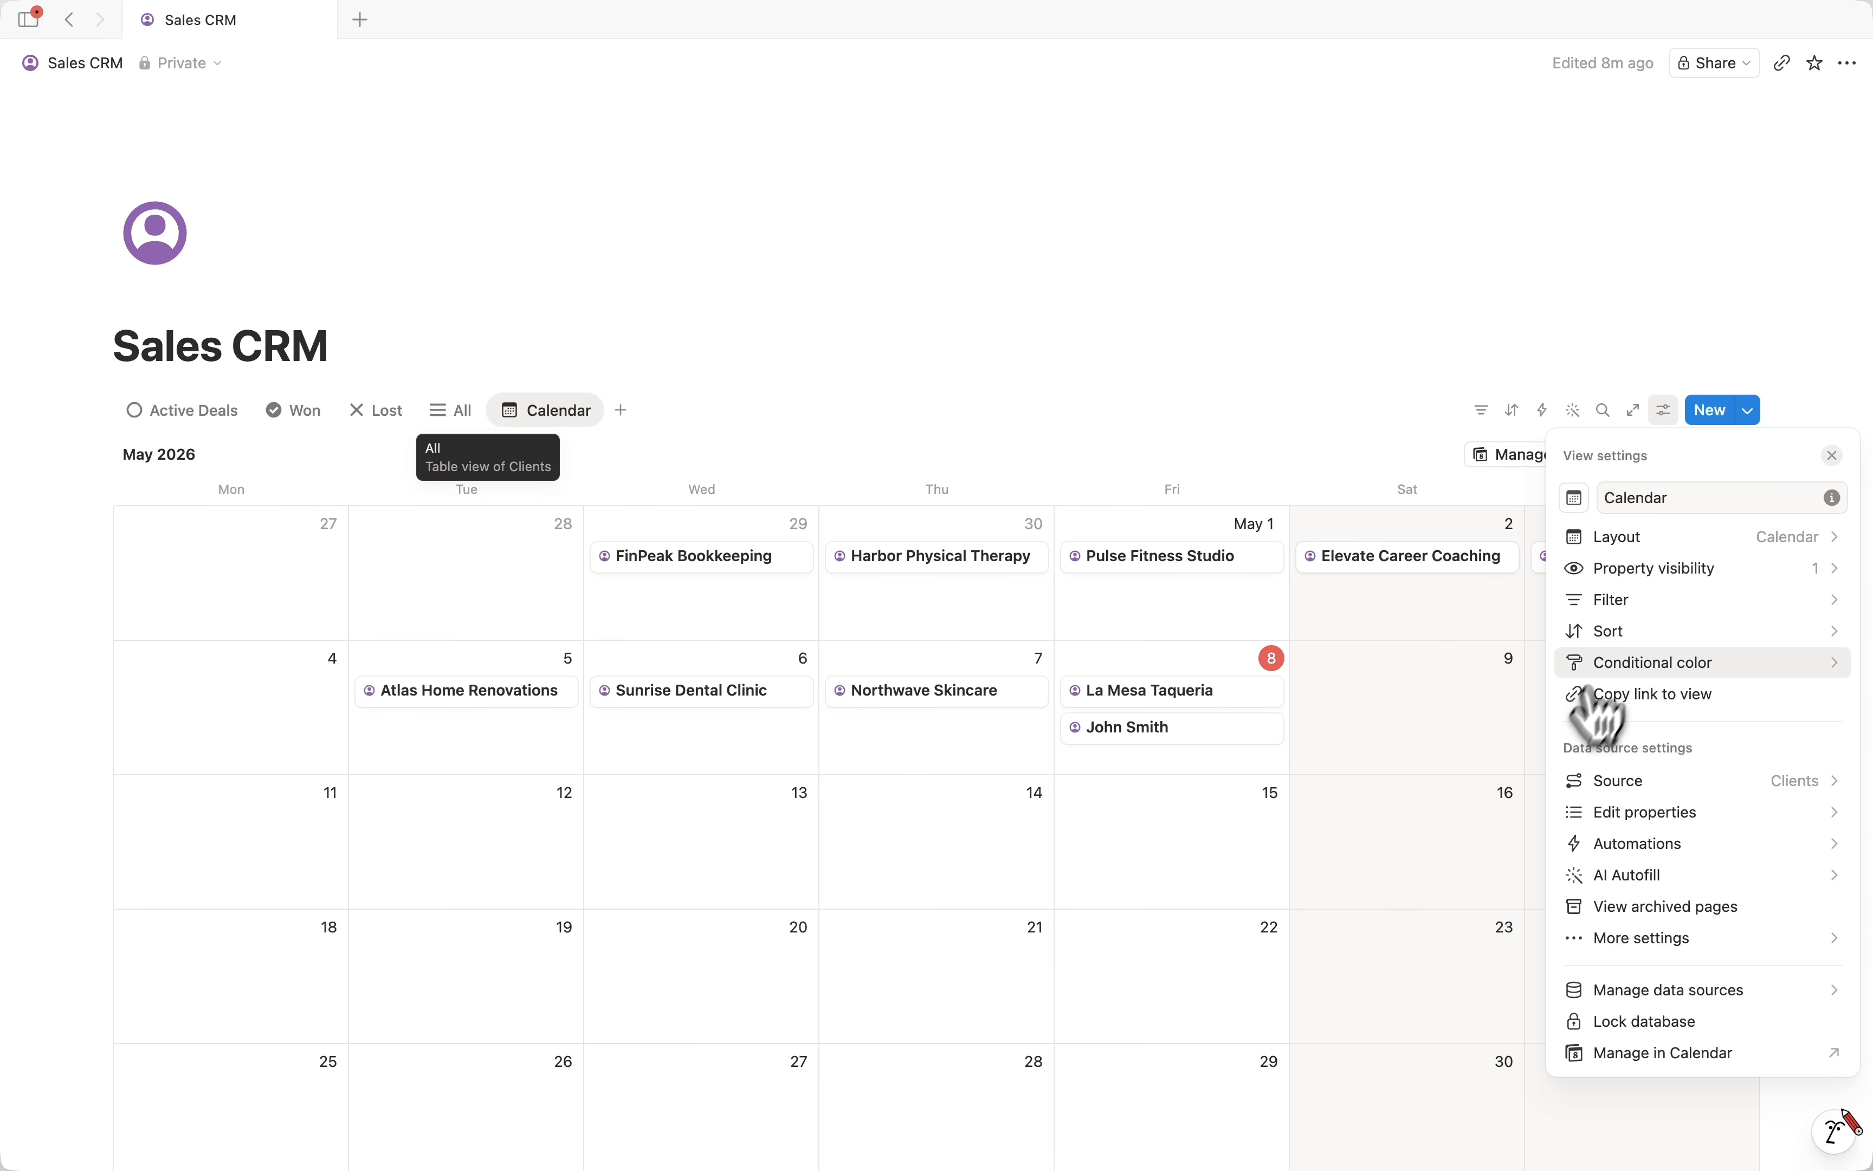
left_click(1665, 575)
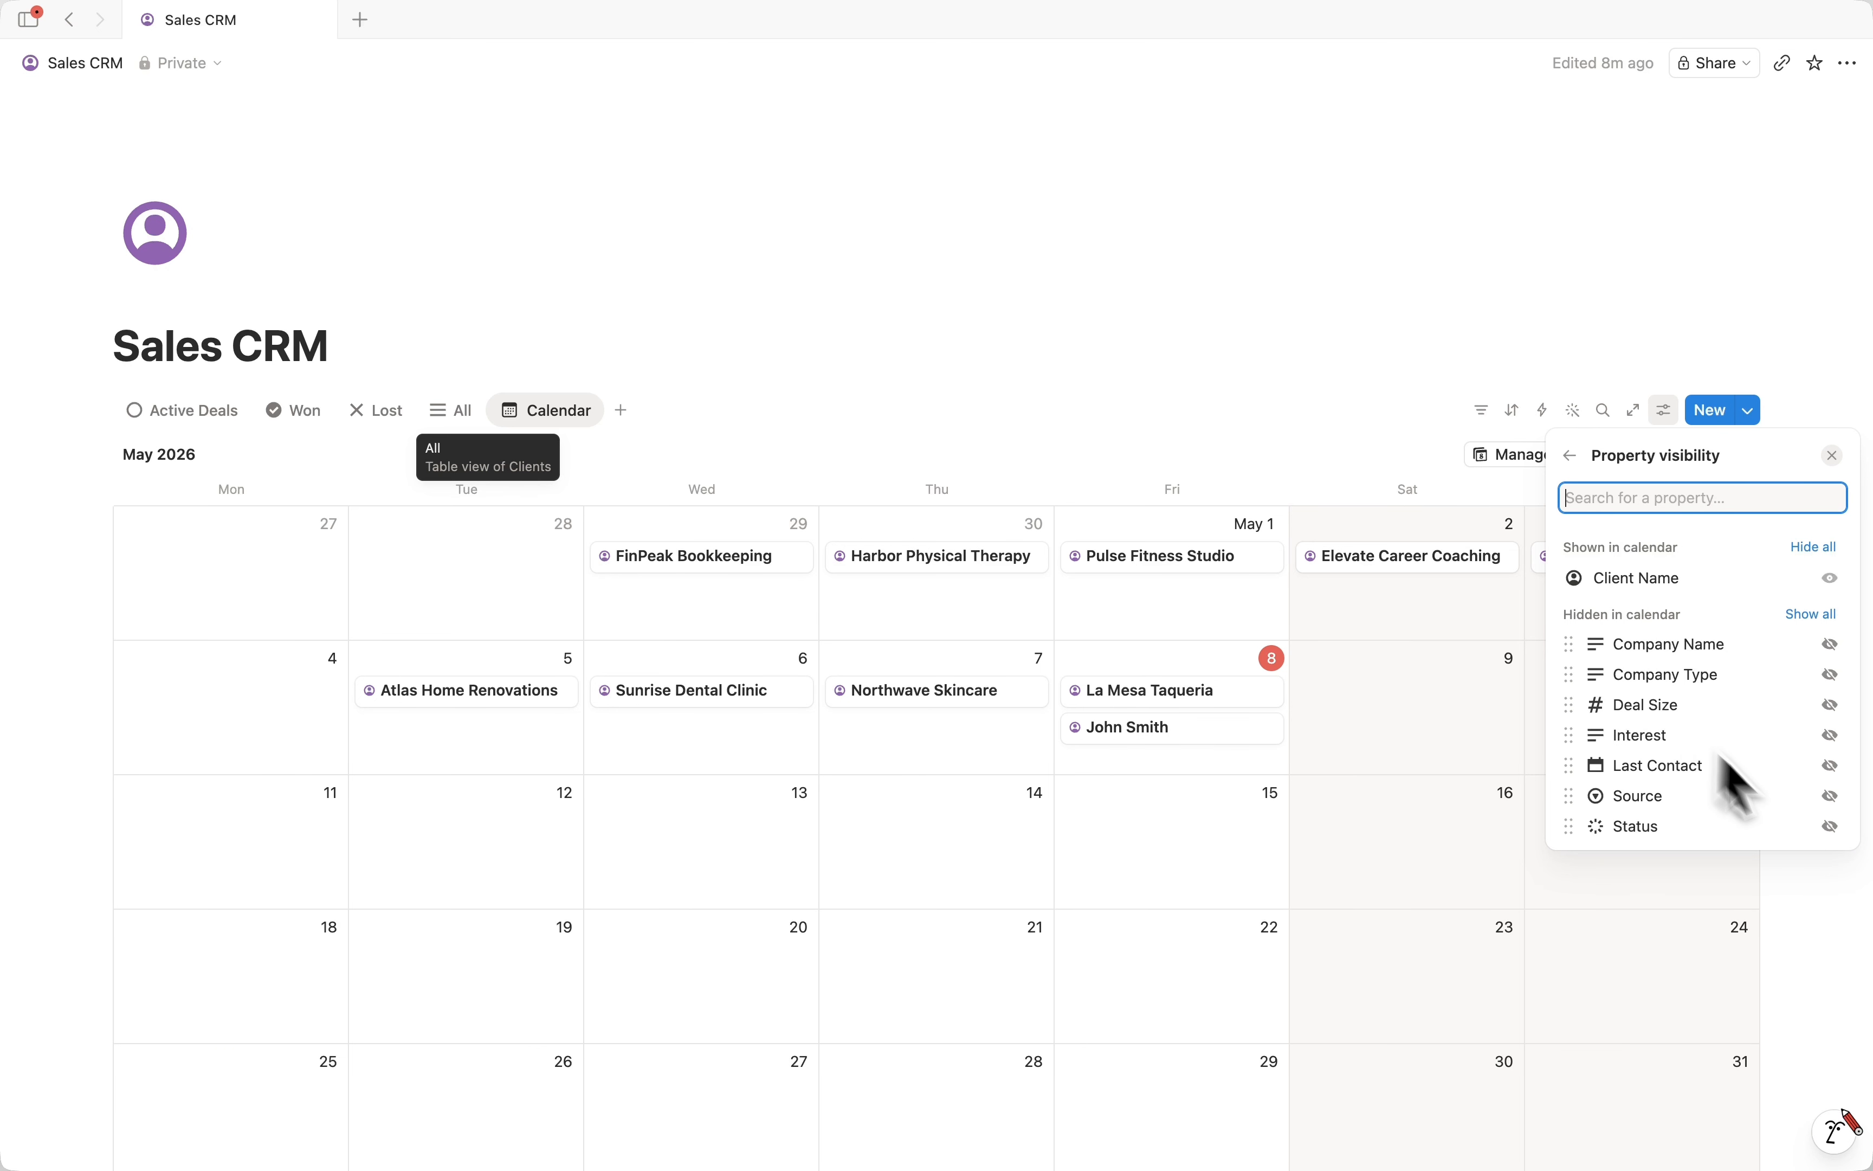
left_click(1832, 826)
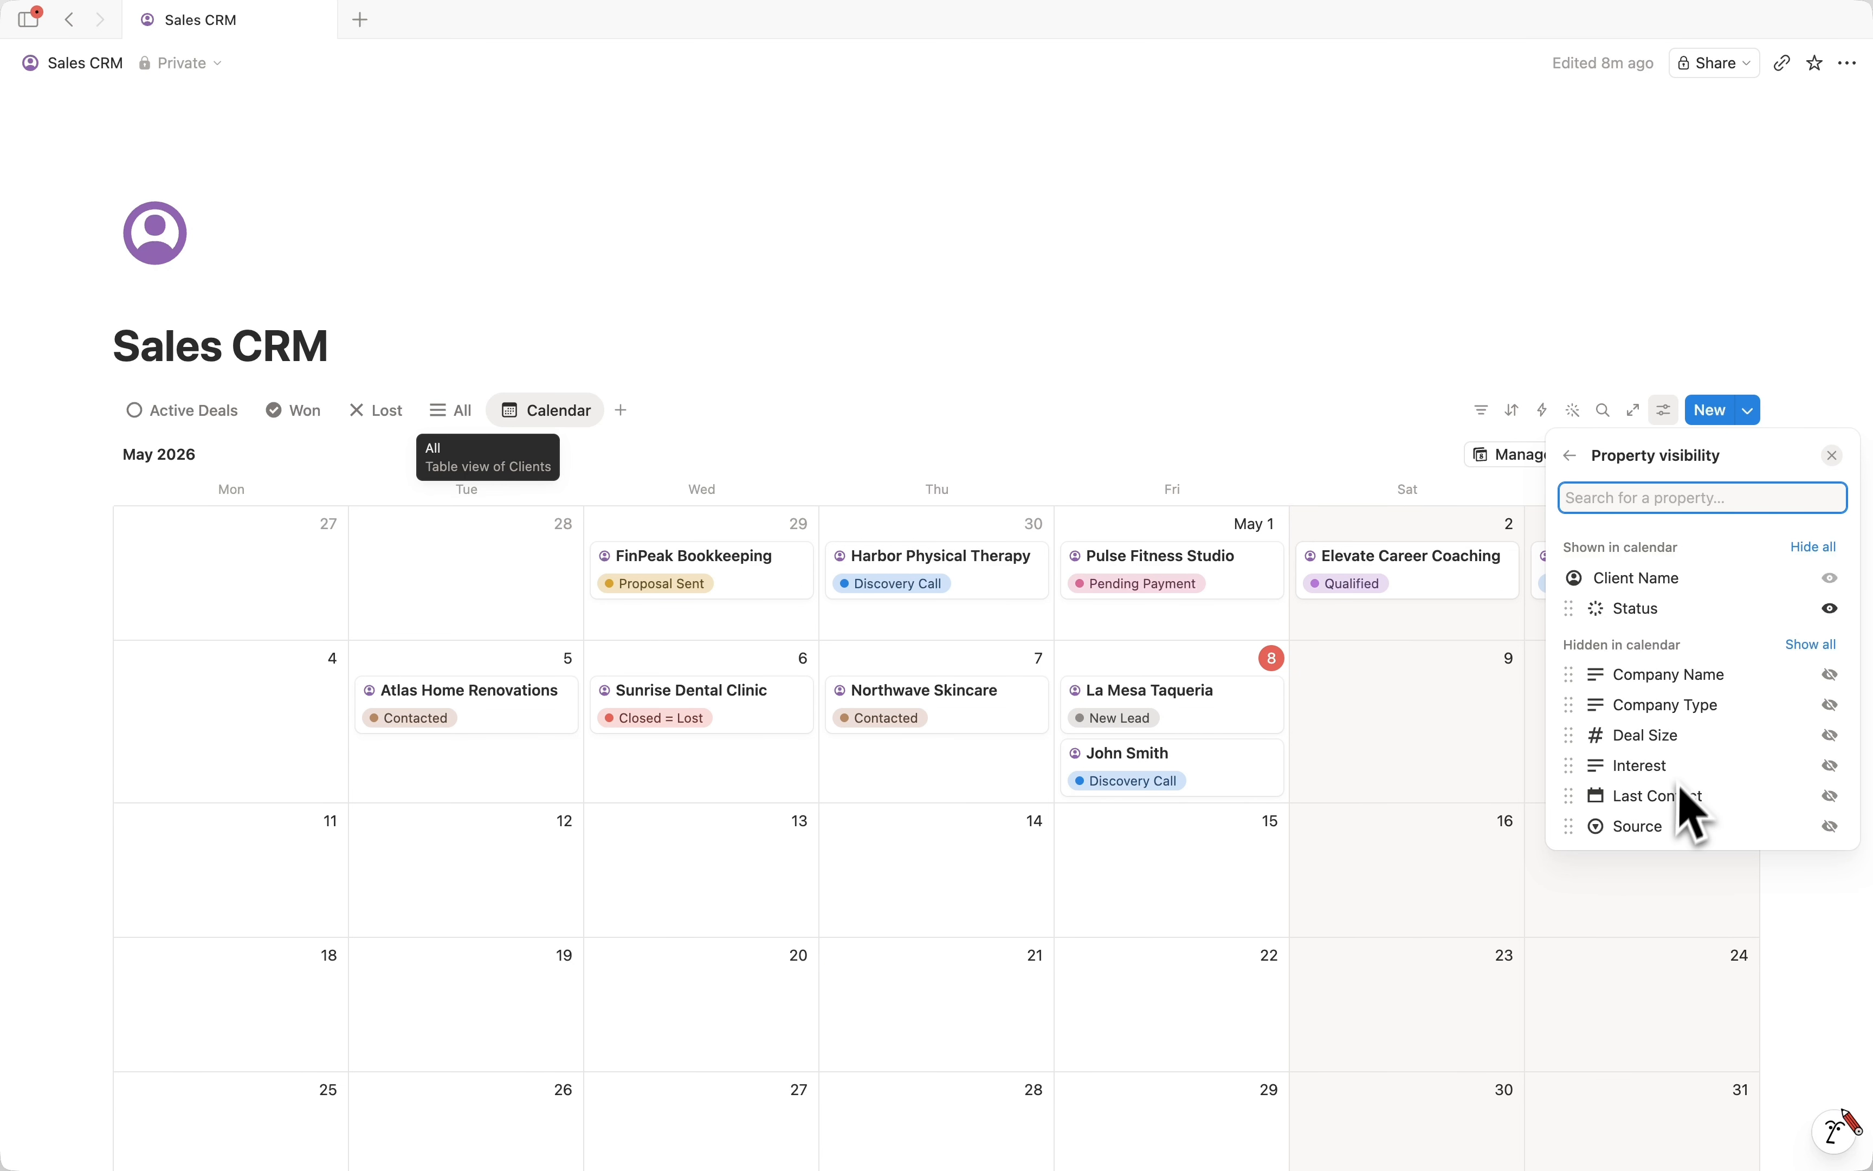
left_click(1831, 825)
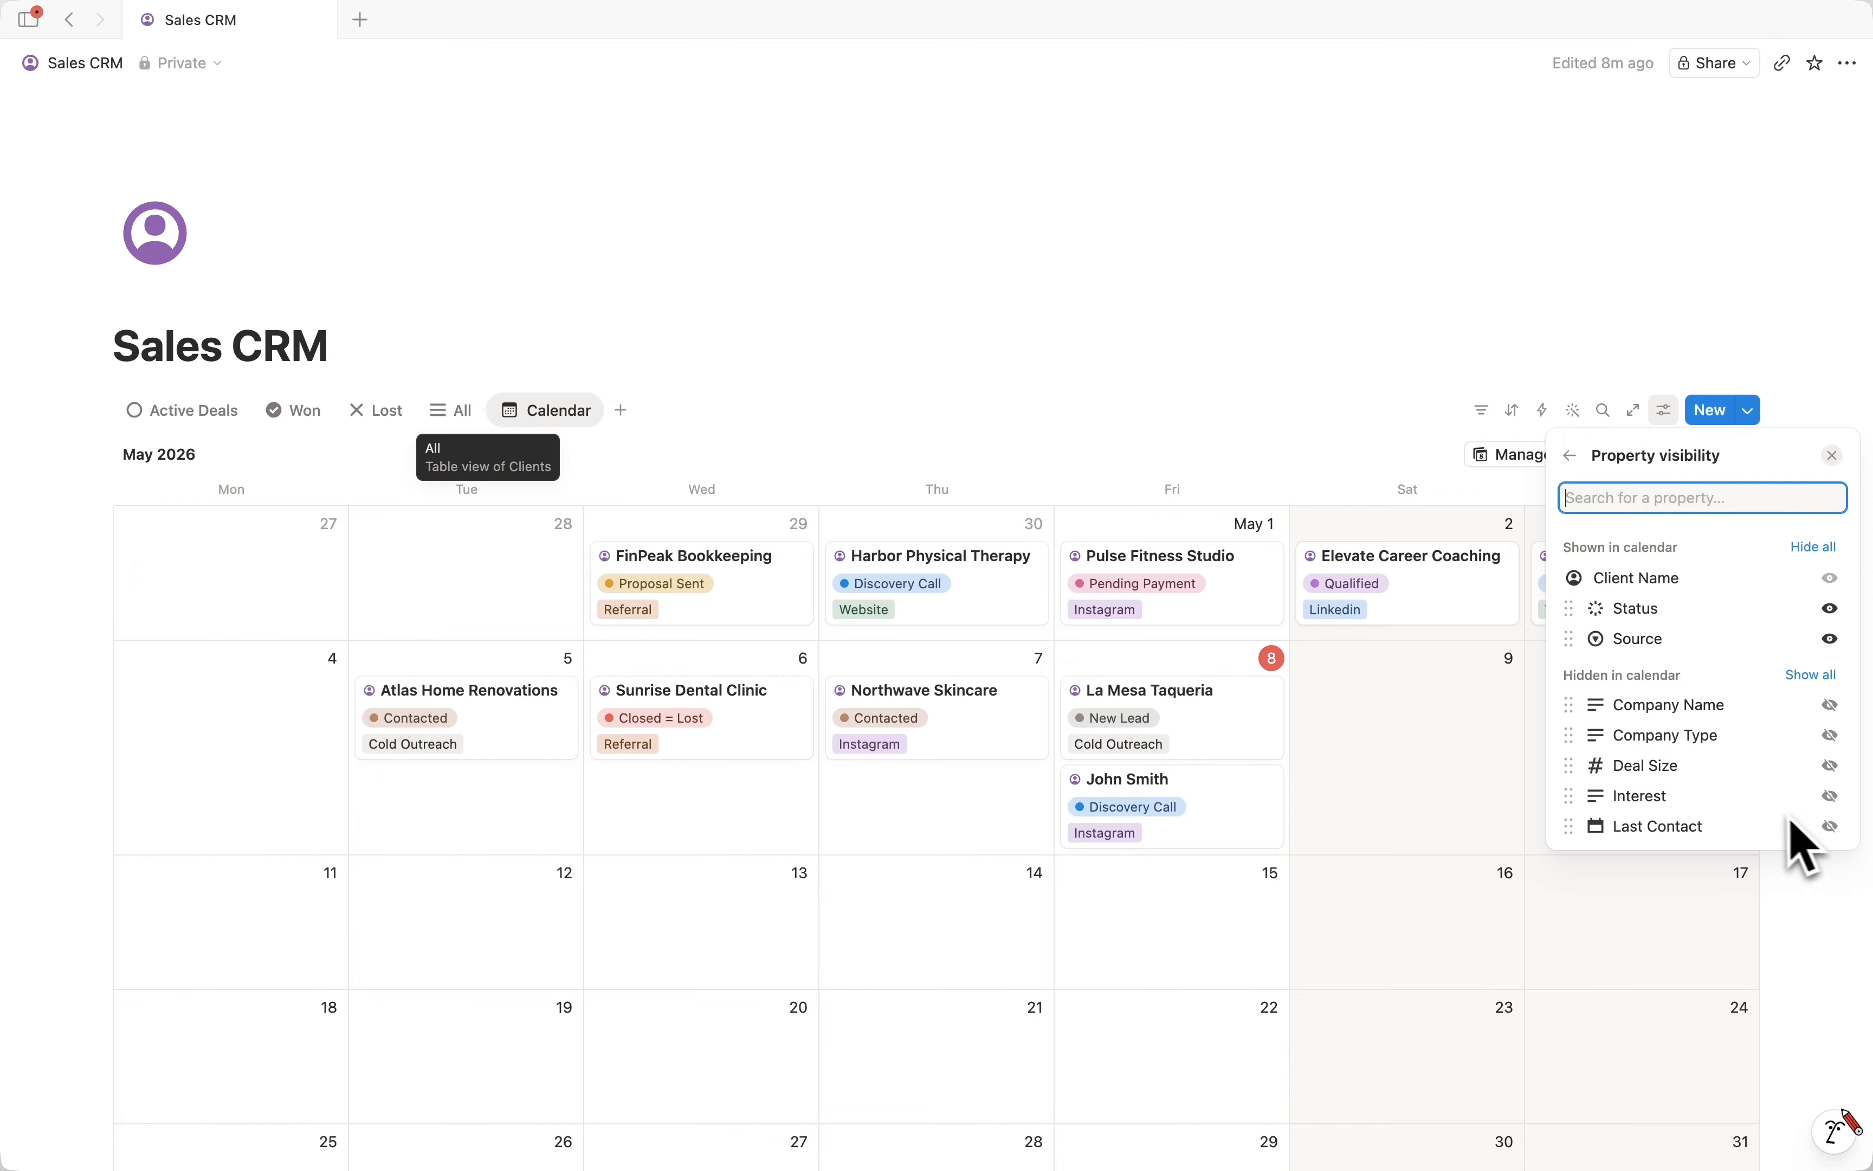
left_click(1831, 766)
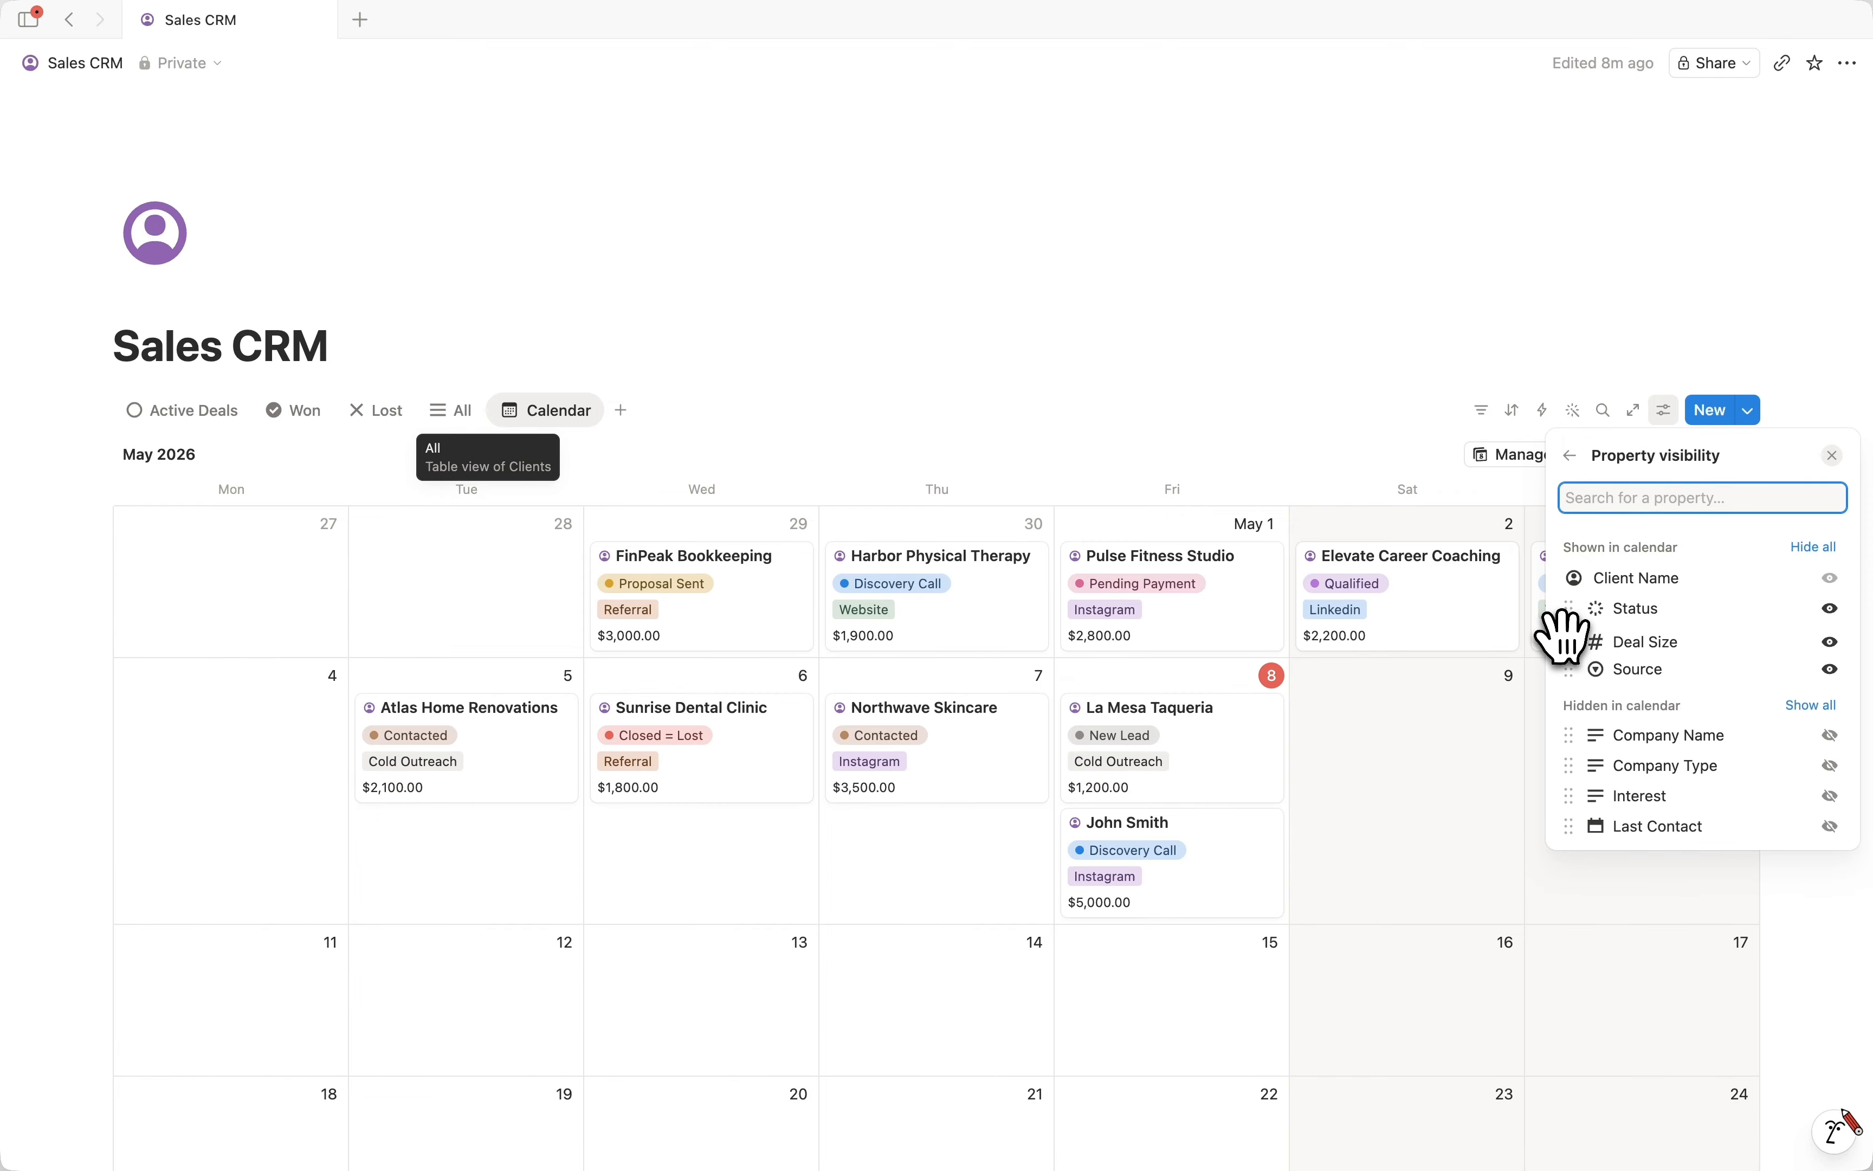
left_click_drag(1564, 636, 1564, 635)
left_click(976, 453)
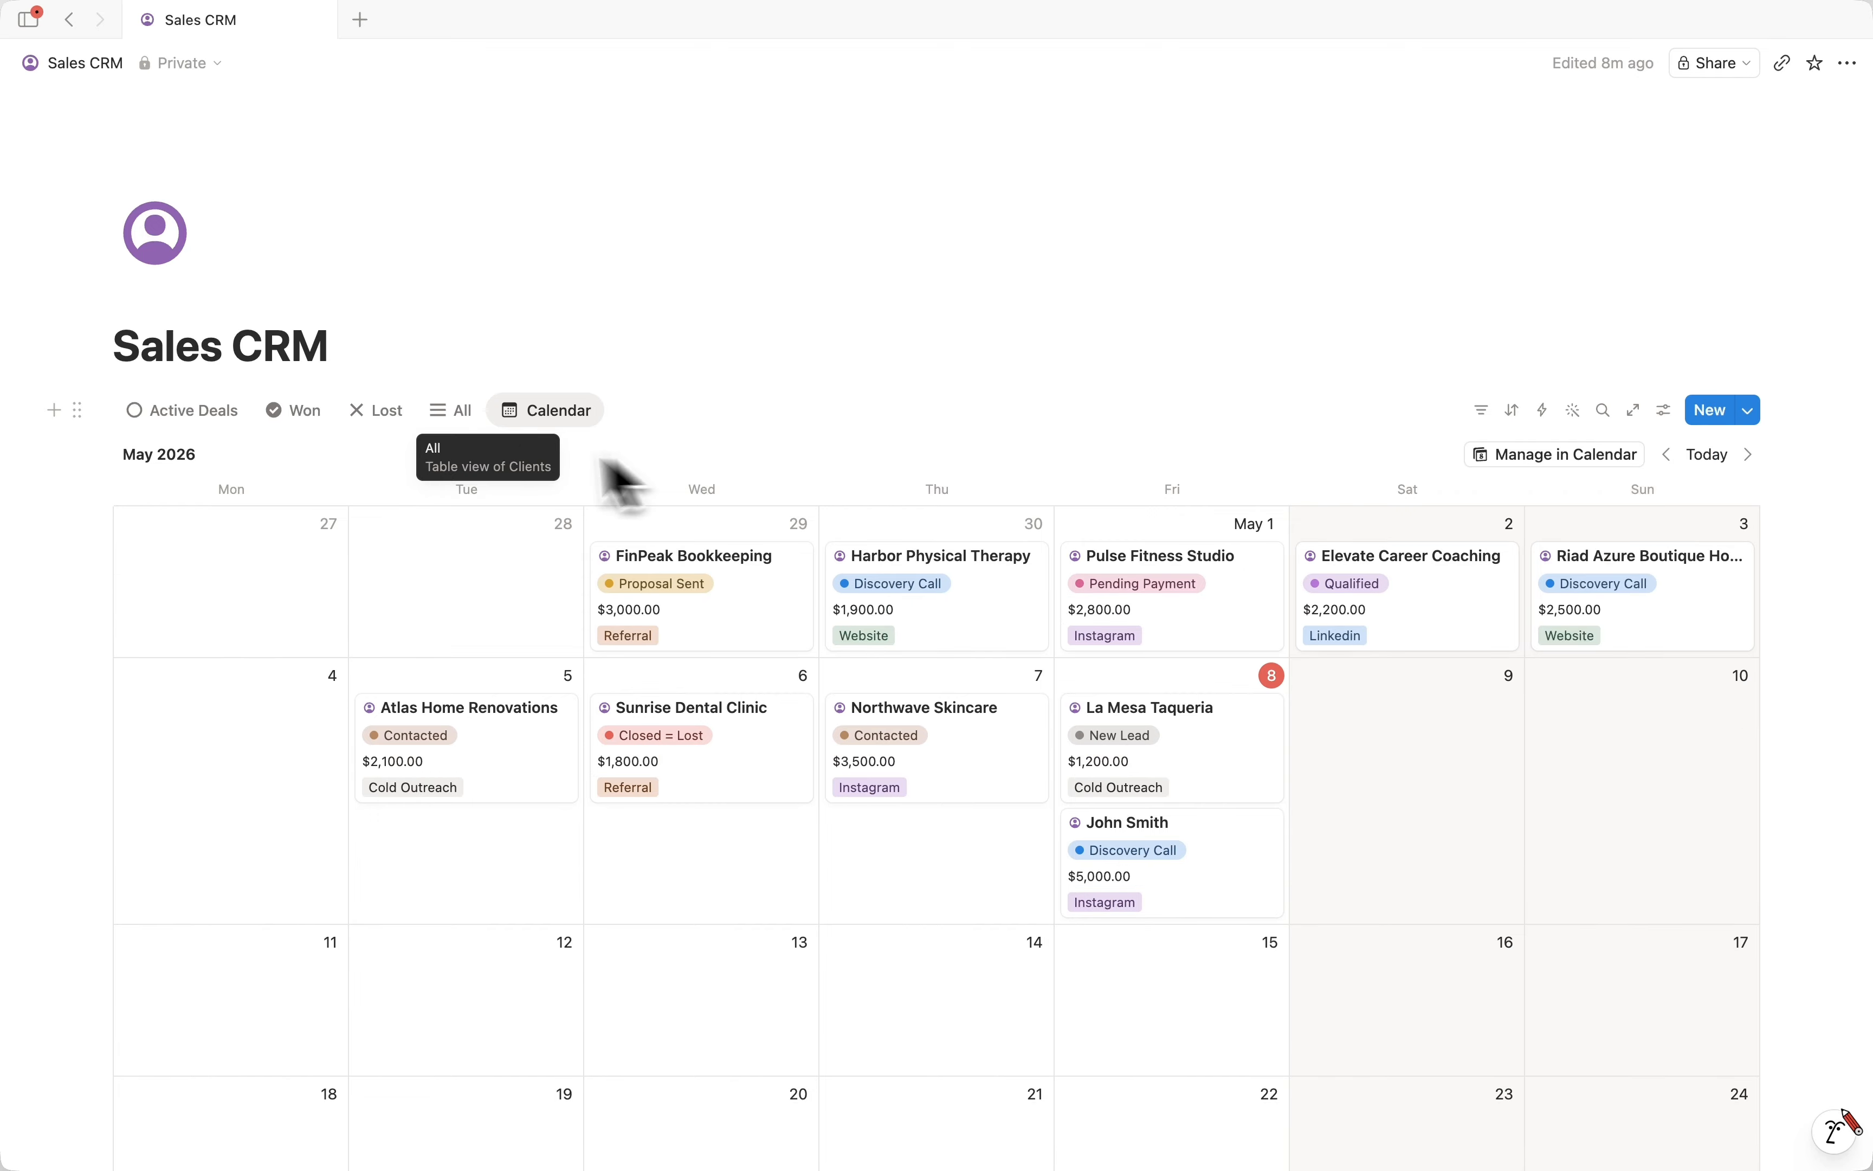
Move the Calendar view directly after Active Deals and display the Active Deals view.
left_click_drag(535, 409, 232, 412)
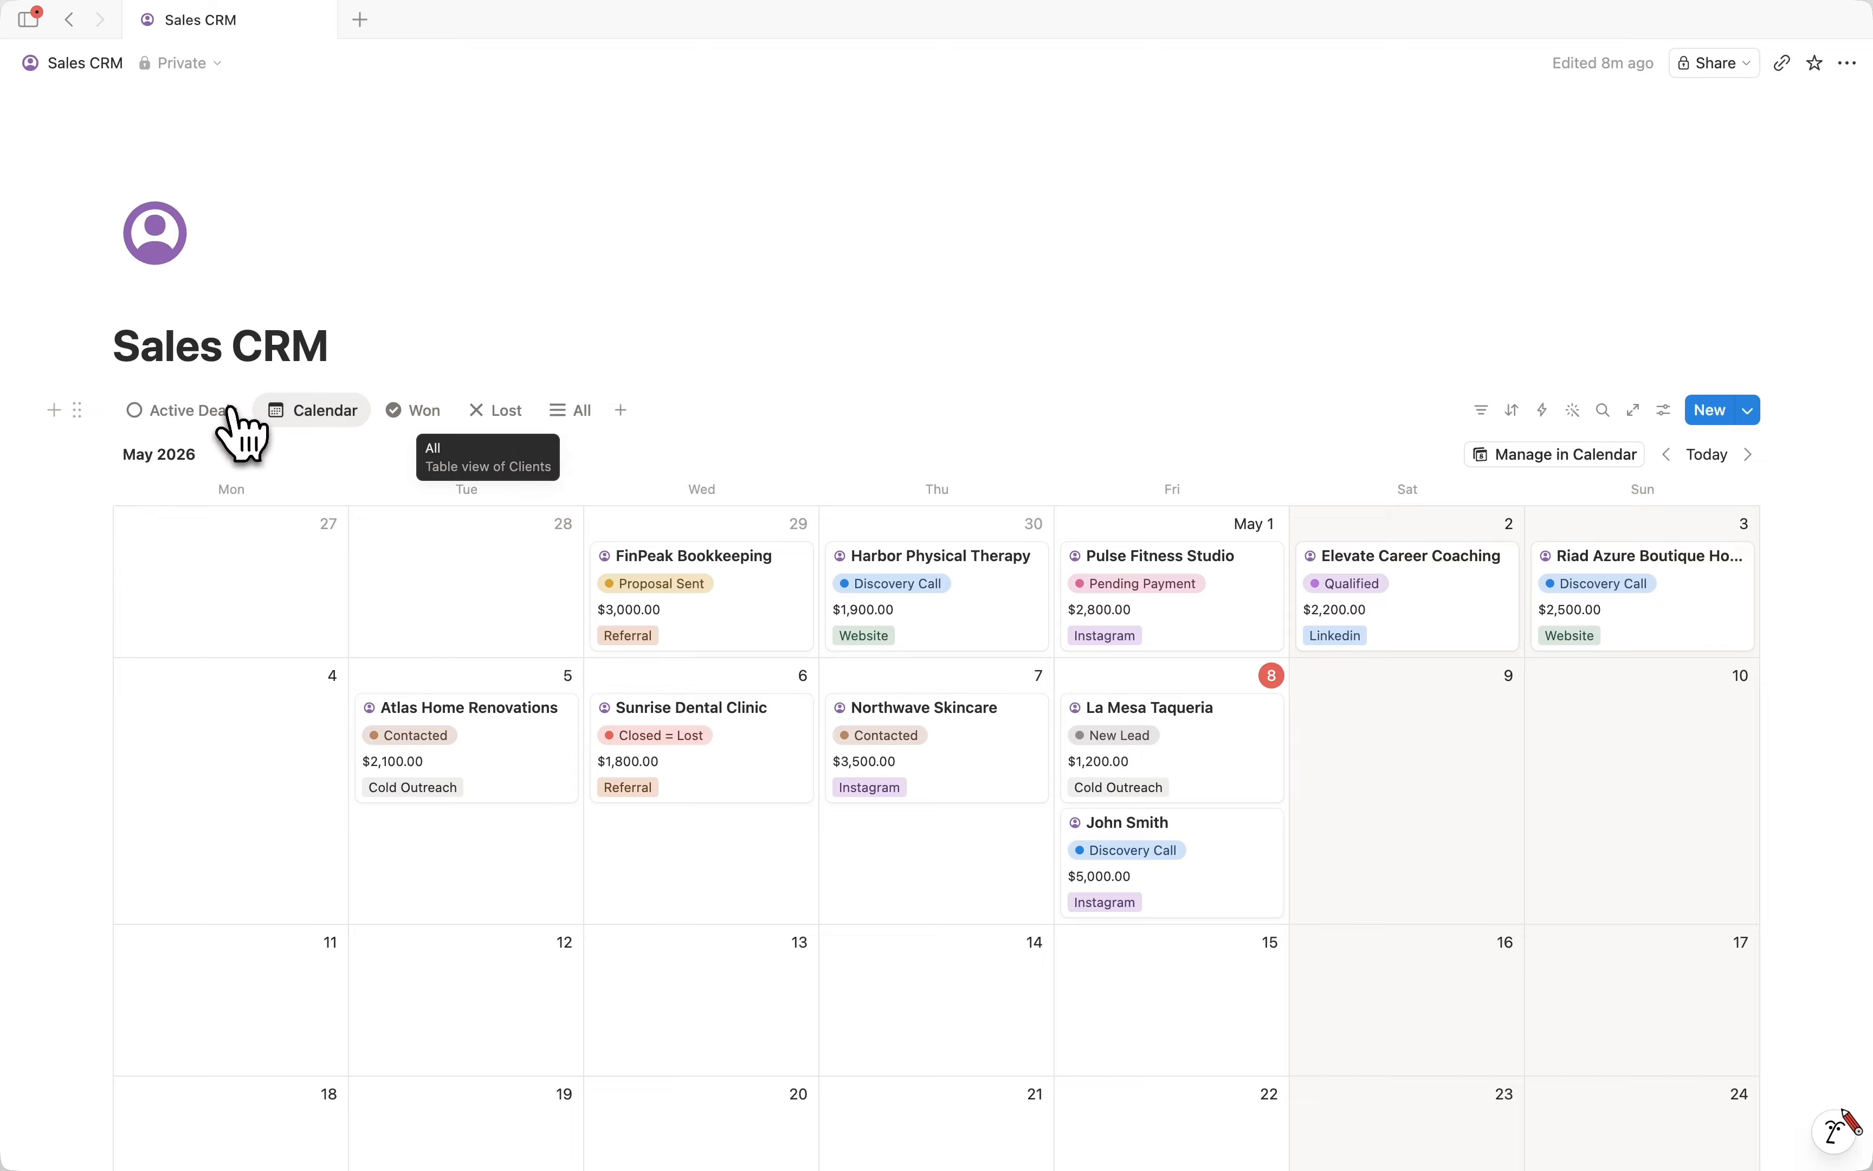
left_click(231, 412)
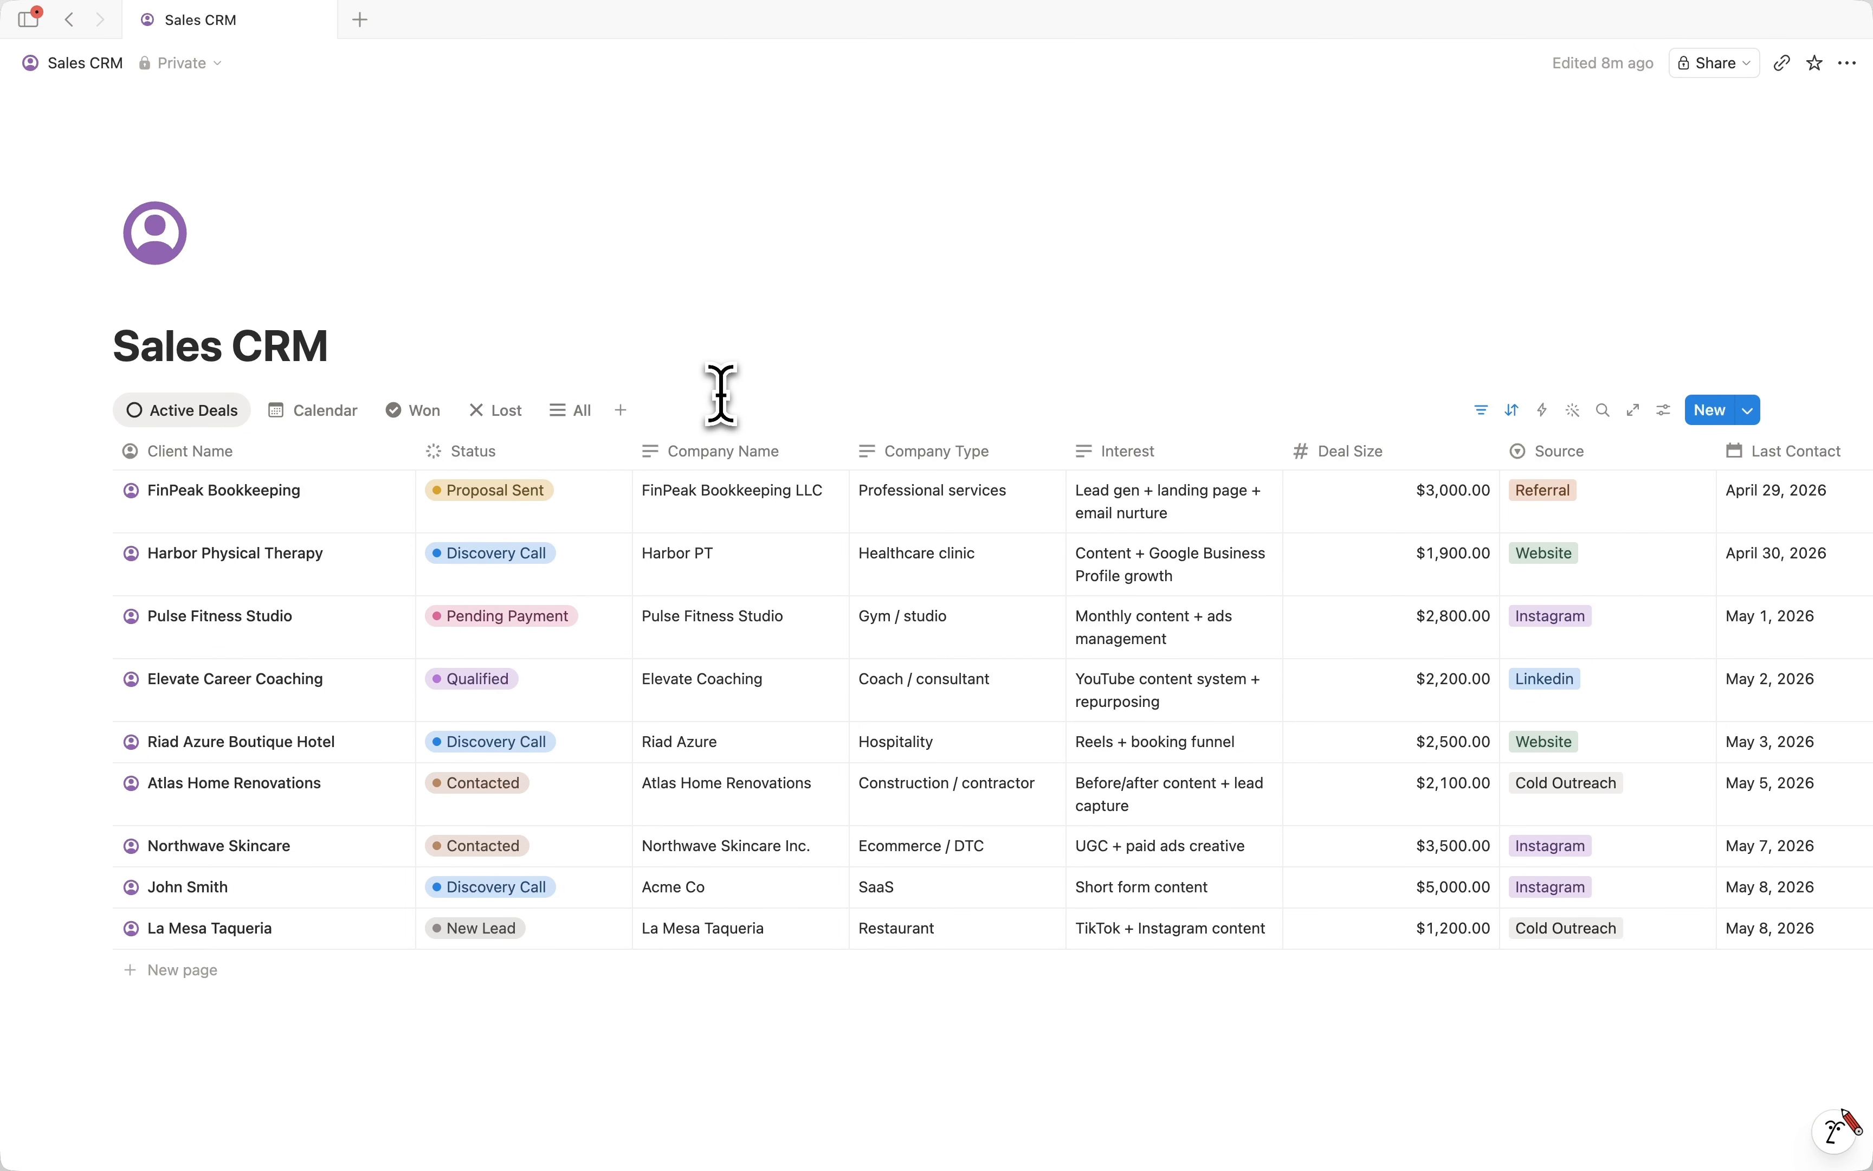
Add a Board view of the clients grouped by Status and look across its columns.
left_click(623, 413)
left_click(774, 504)
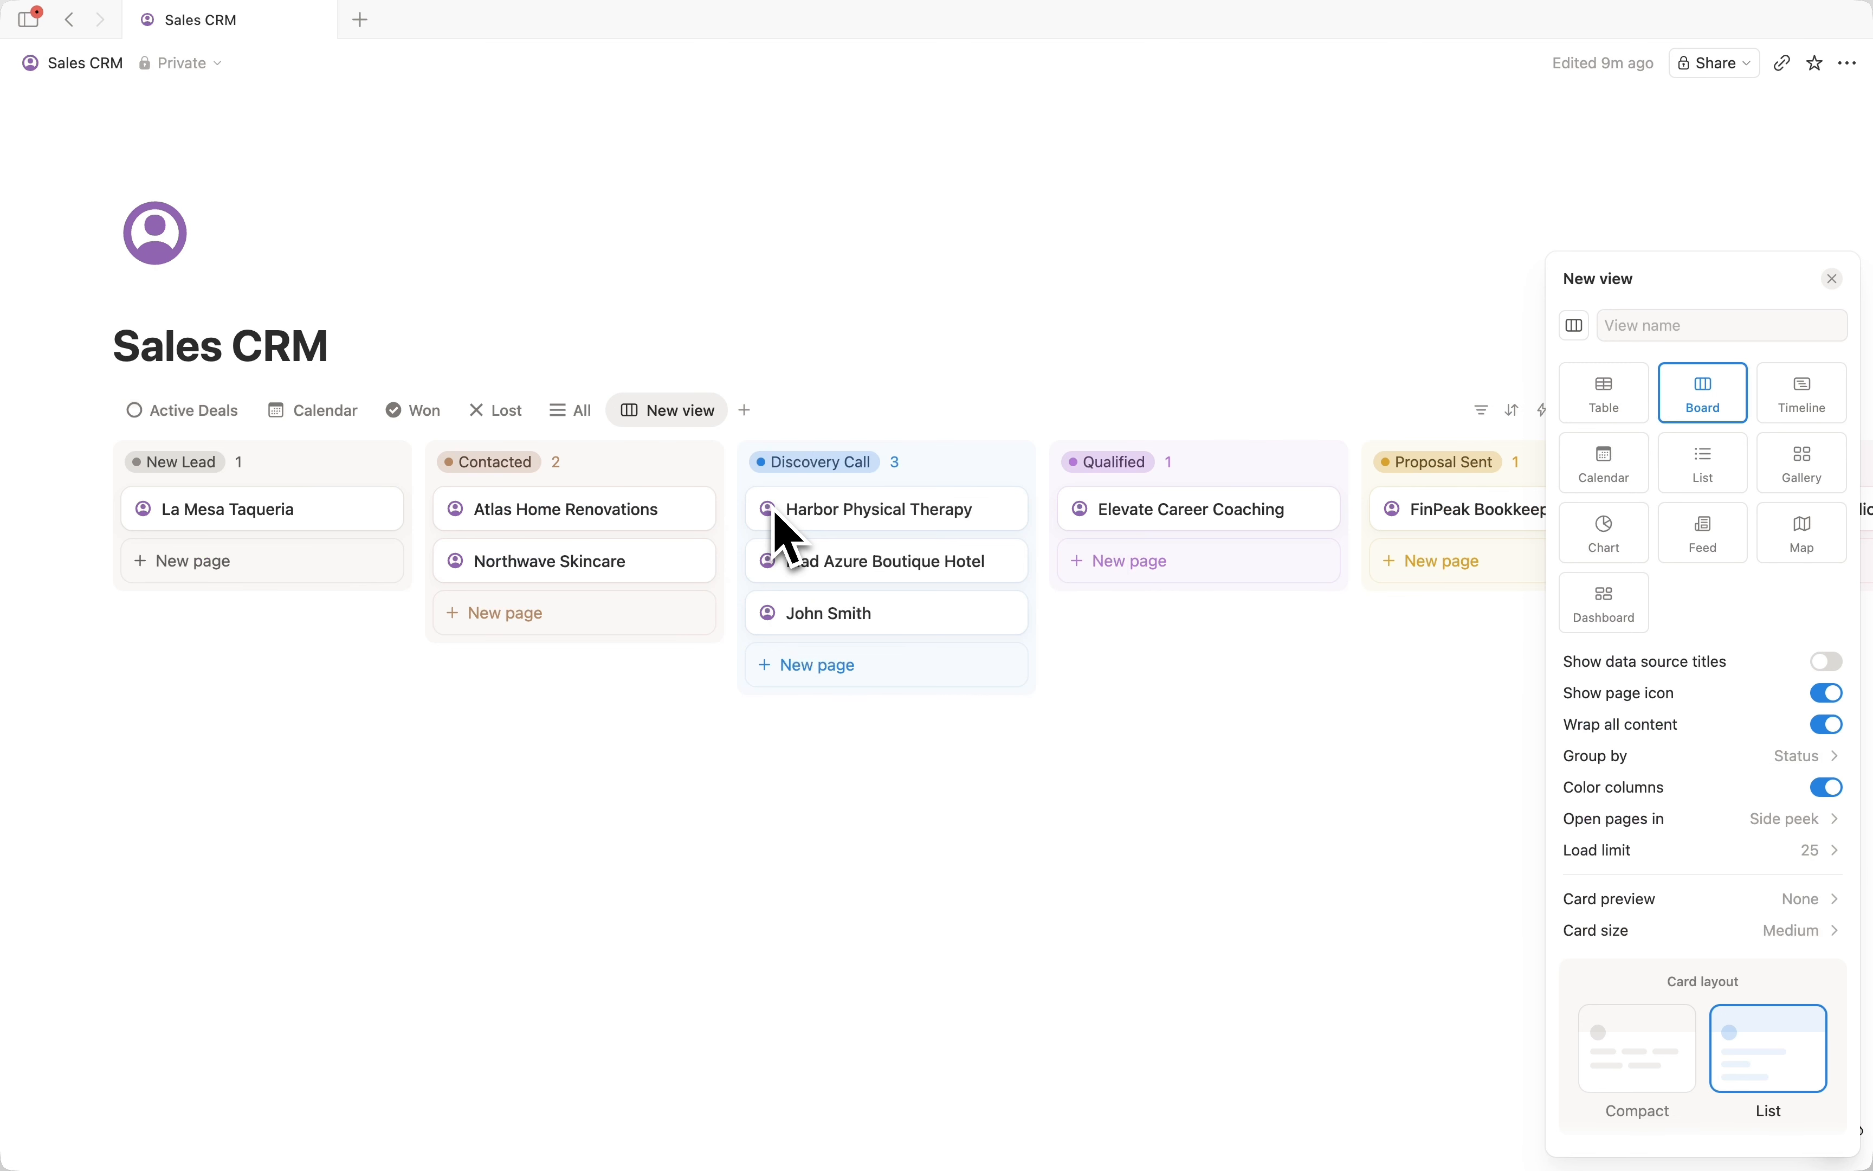
left_click(1250, 628)
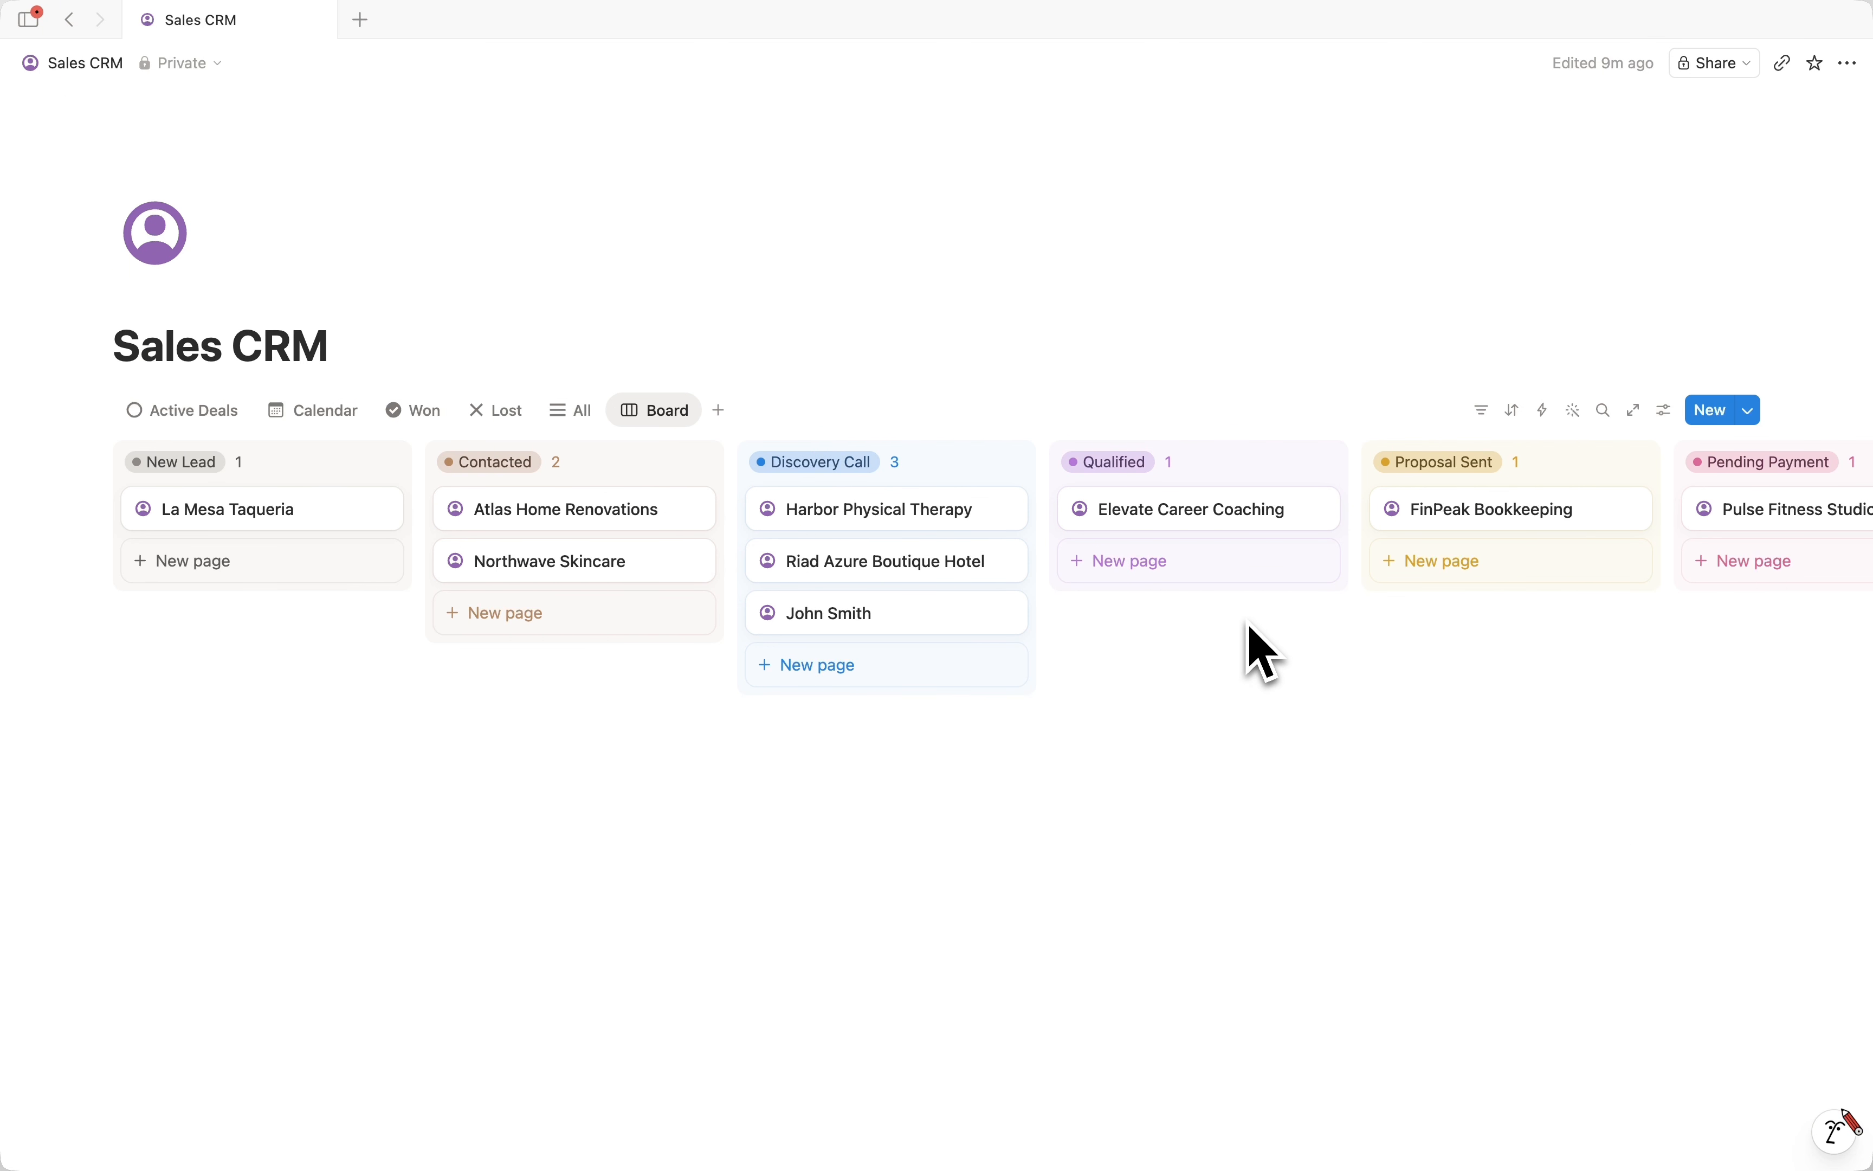
scroll(1022, 631, "right", 10)
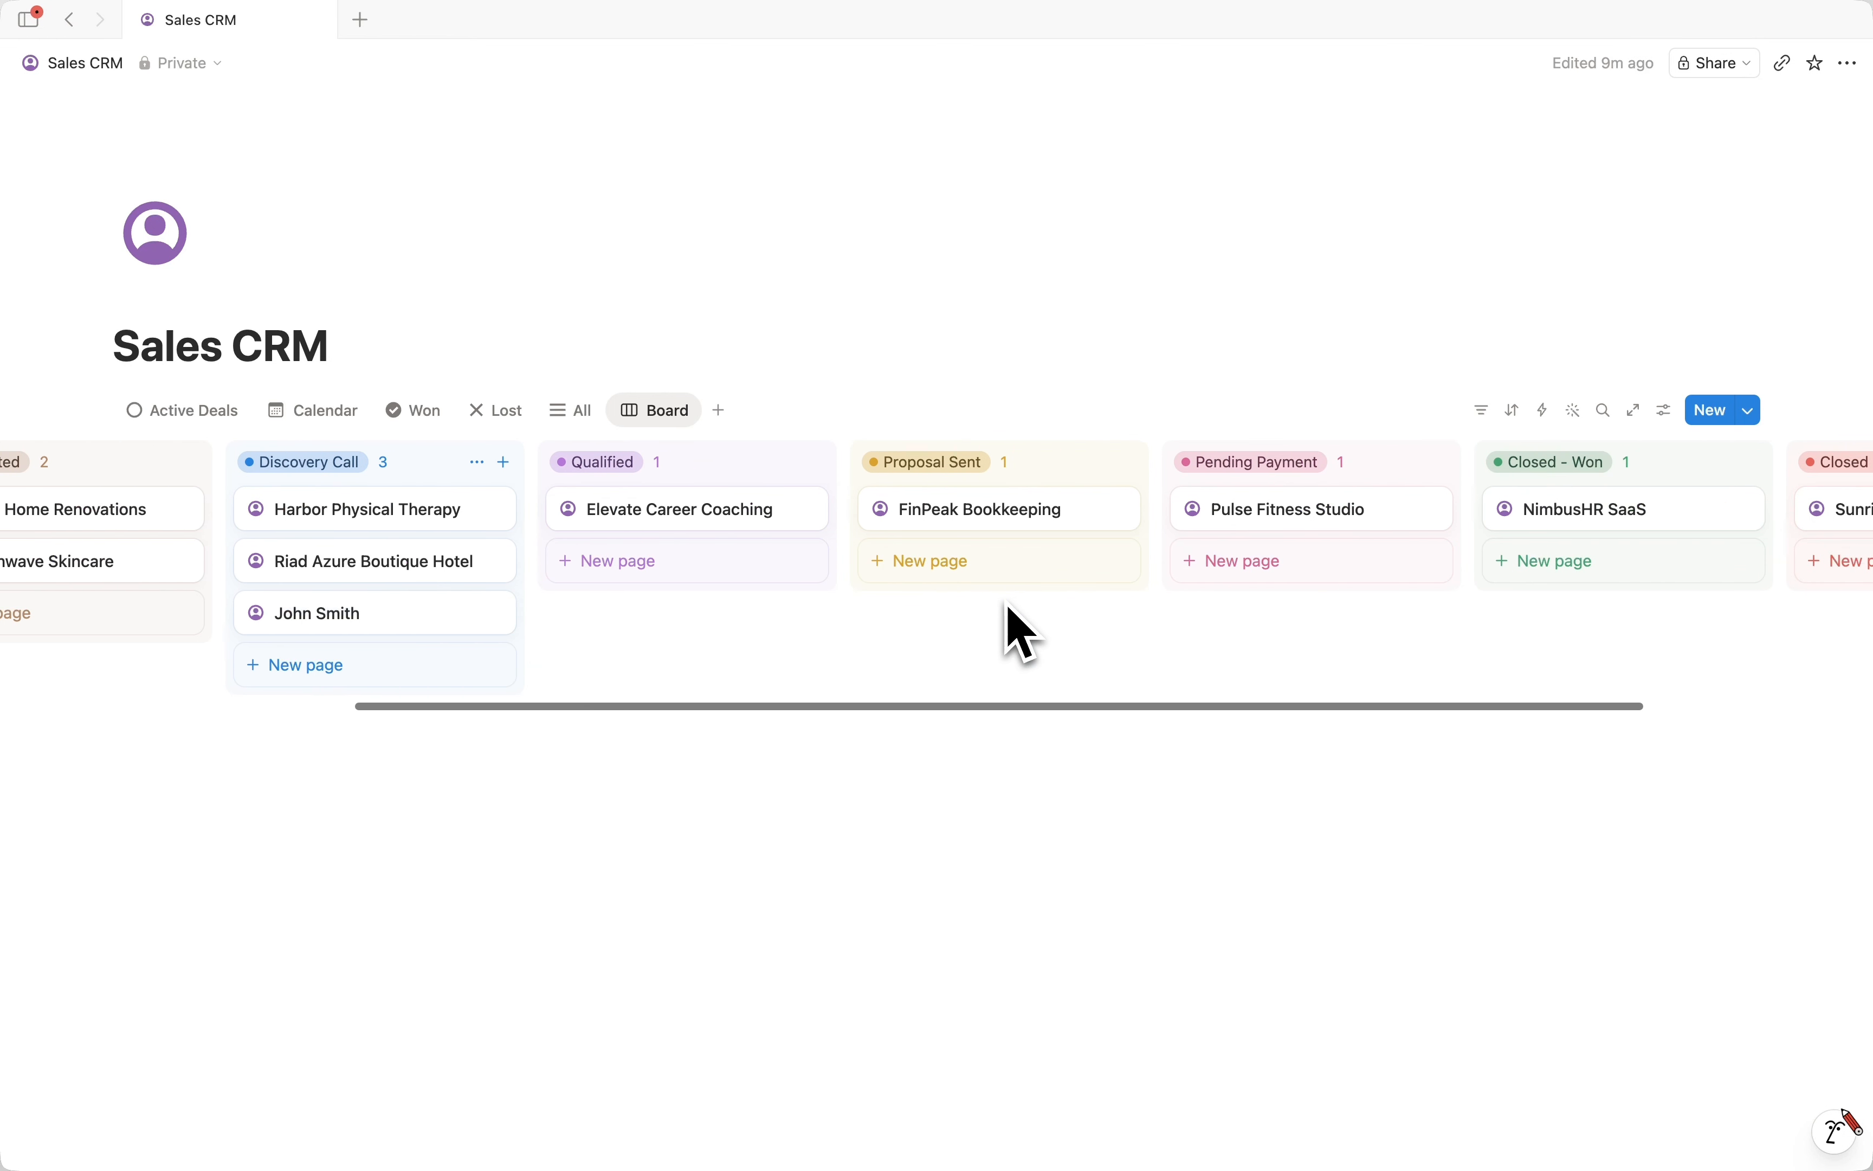
scroll(1006, 627, "left", 8)
scroll(1014, 628, "left", 3)
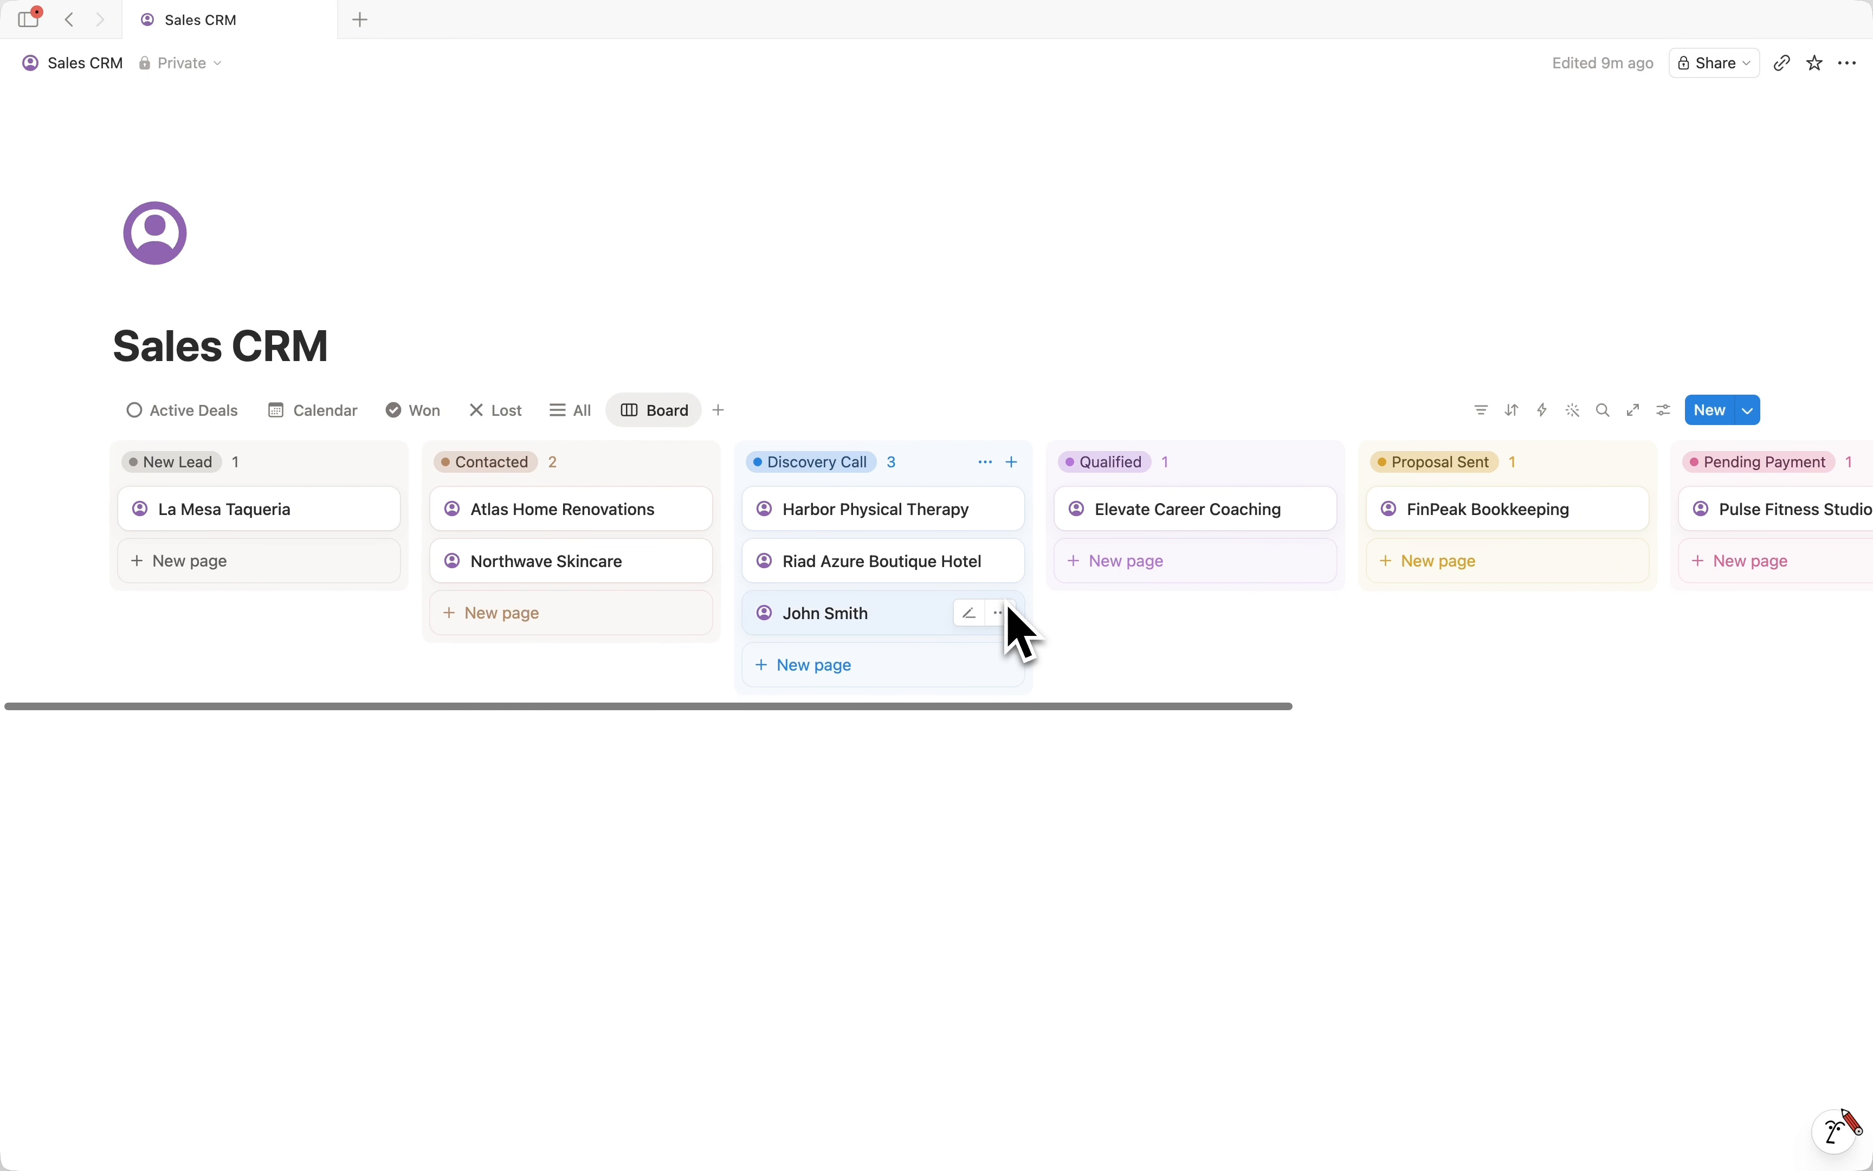
Try grouping the board by Source, and return the grouping to Status.
left_click(1666, 414)
left_click(1627, 660)
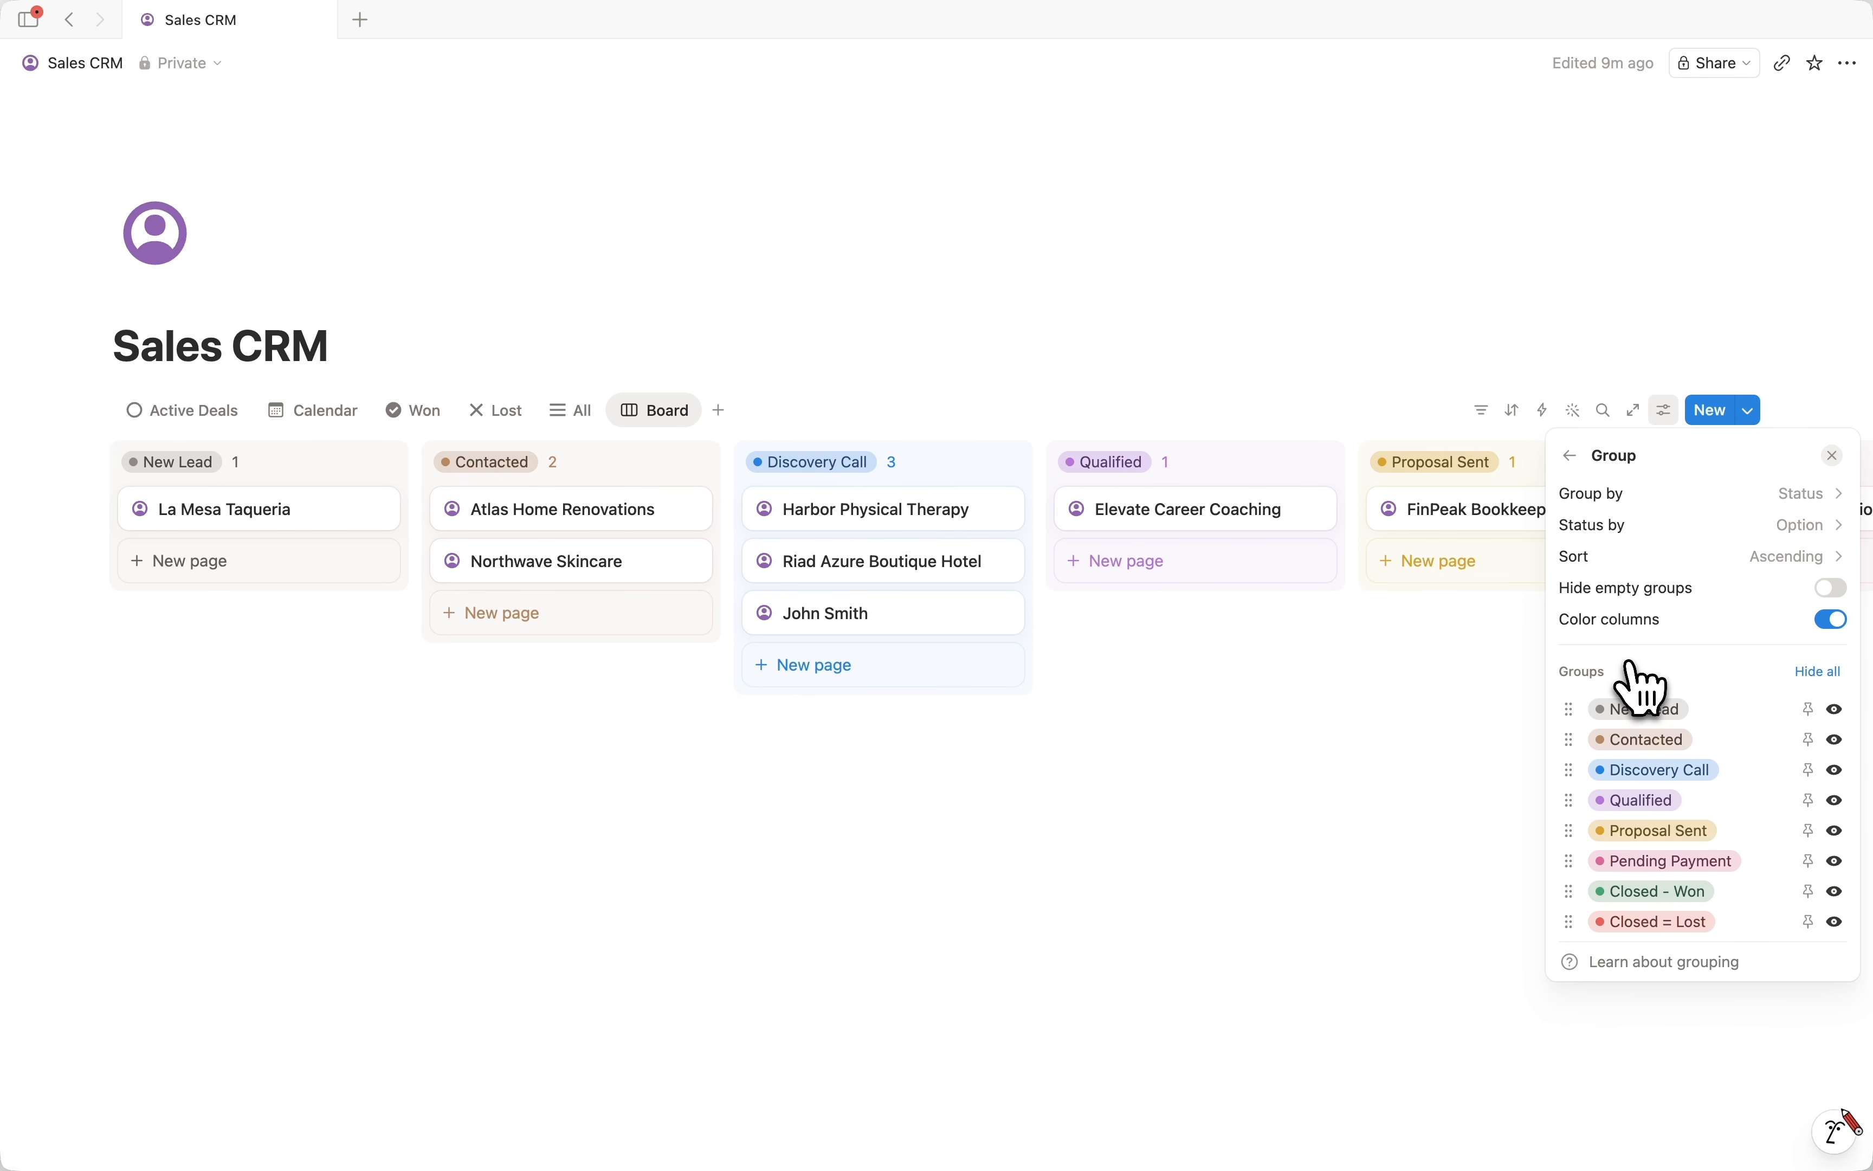
left_click(1635, 495)
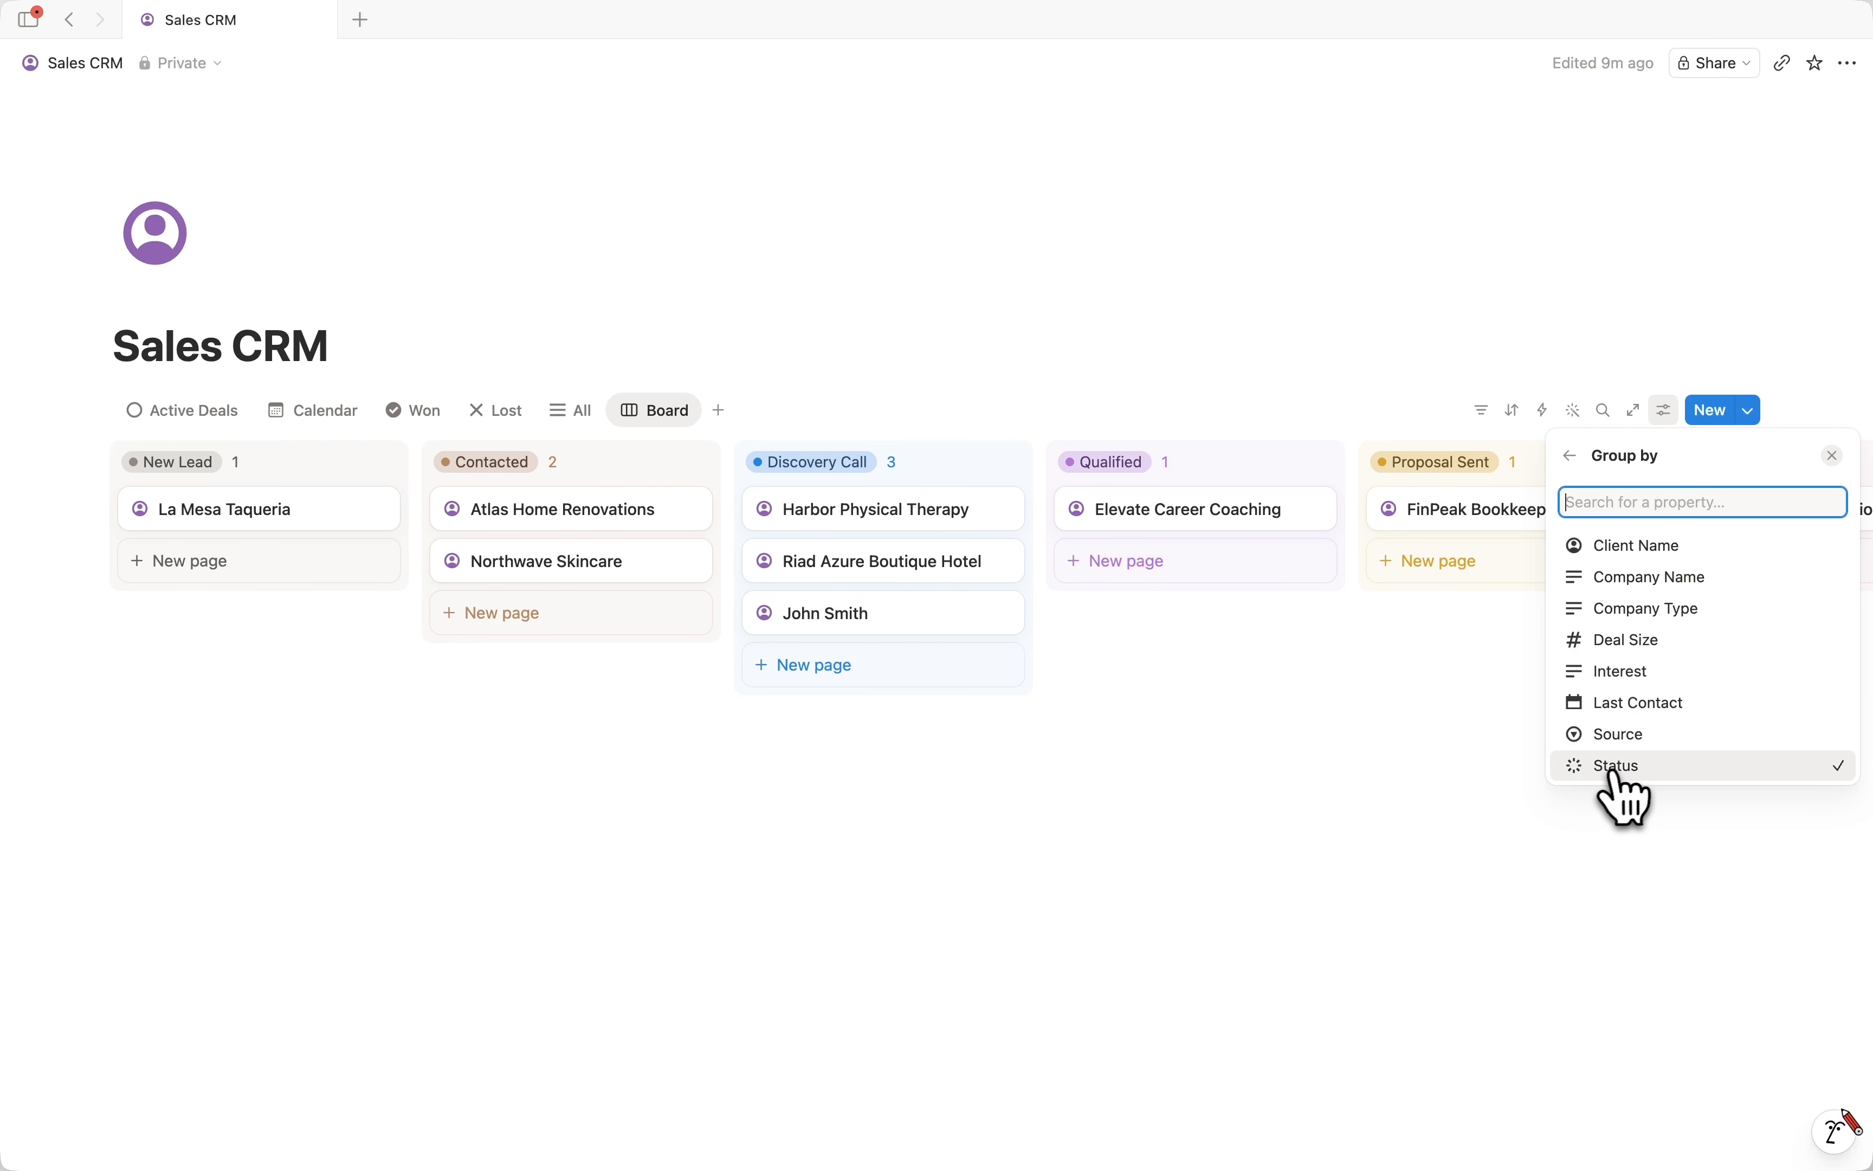
left_click(1614, 735)
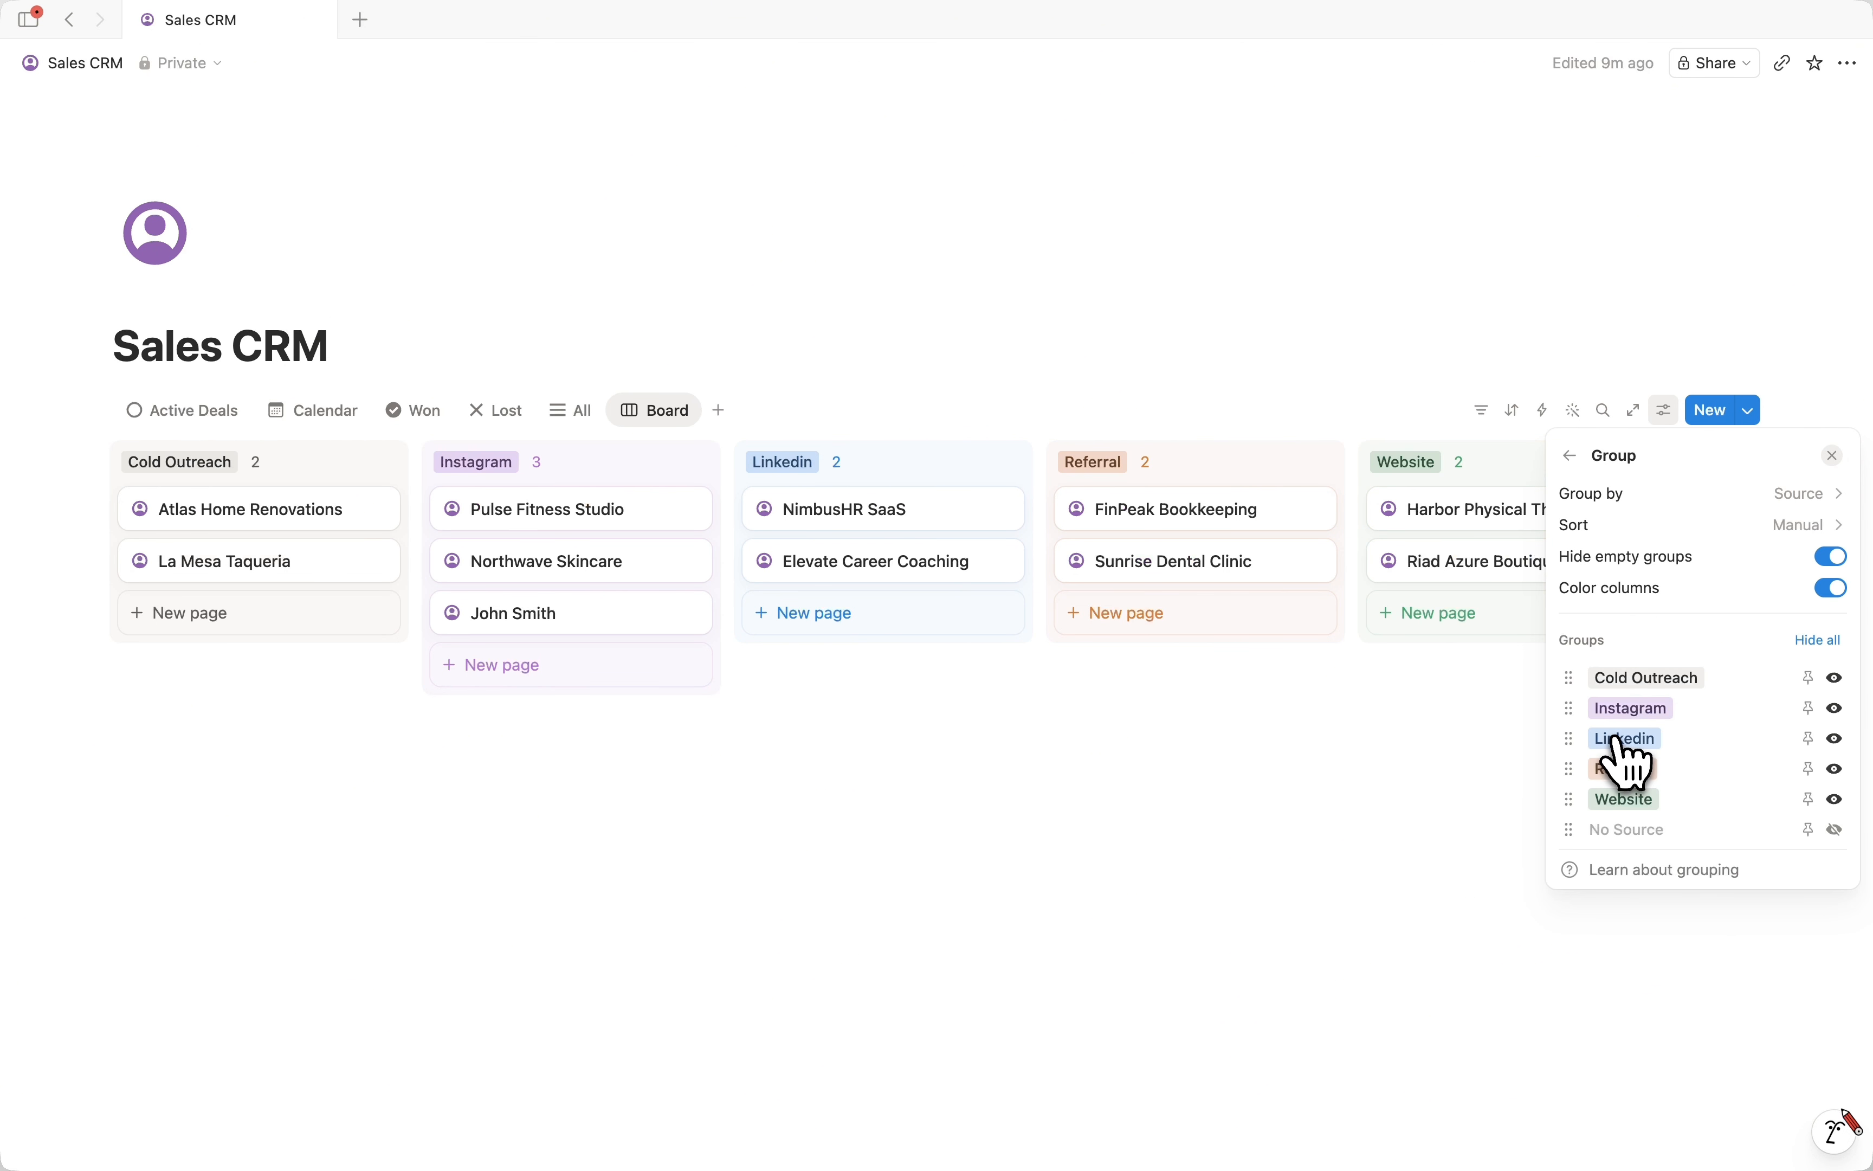
left_click(1674, 499)
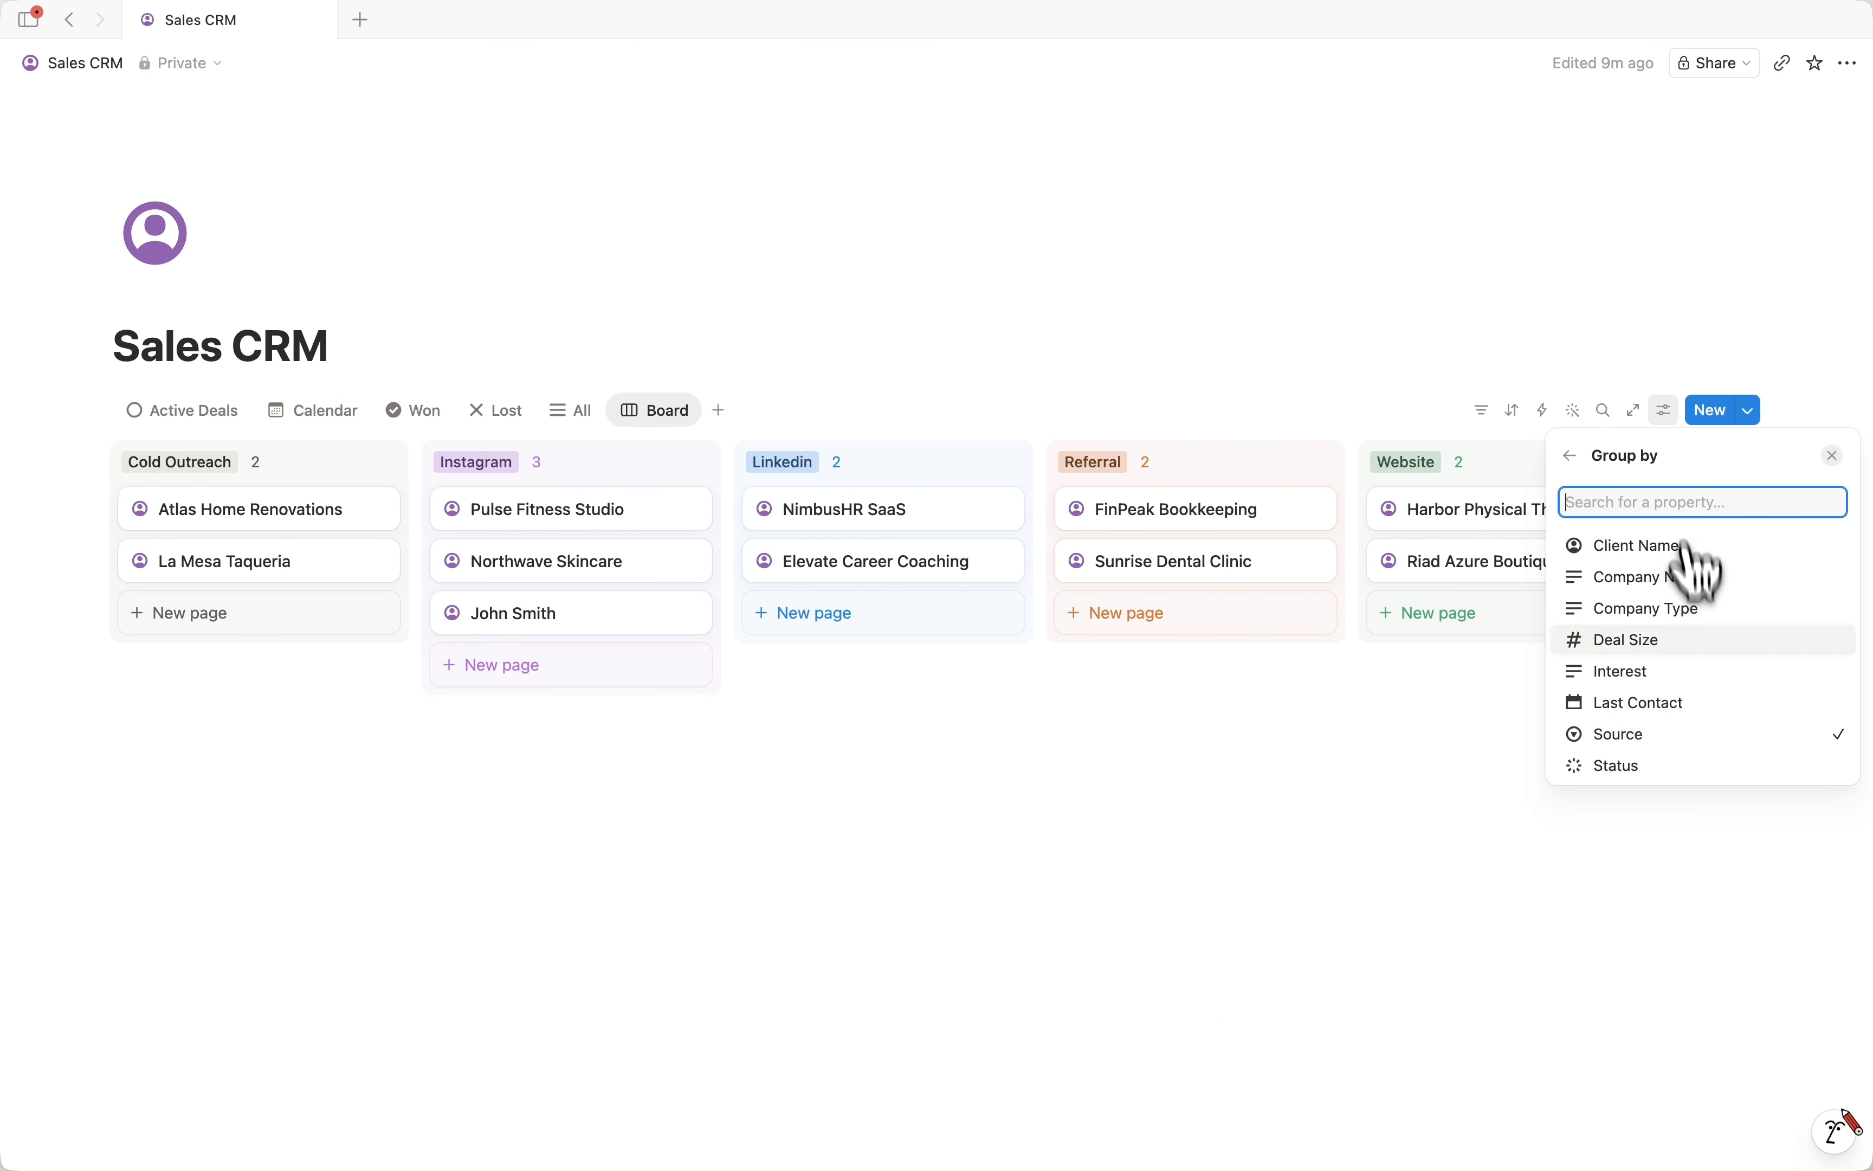
left_click(1629, 767)
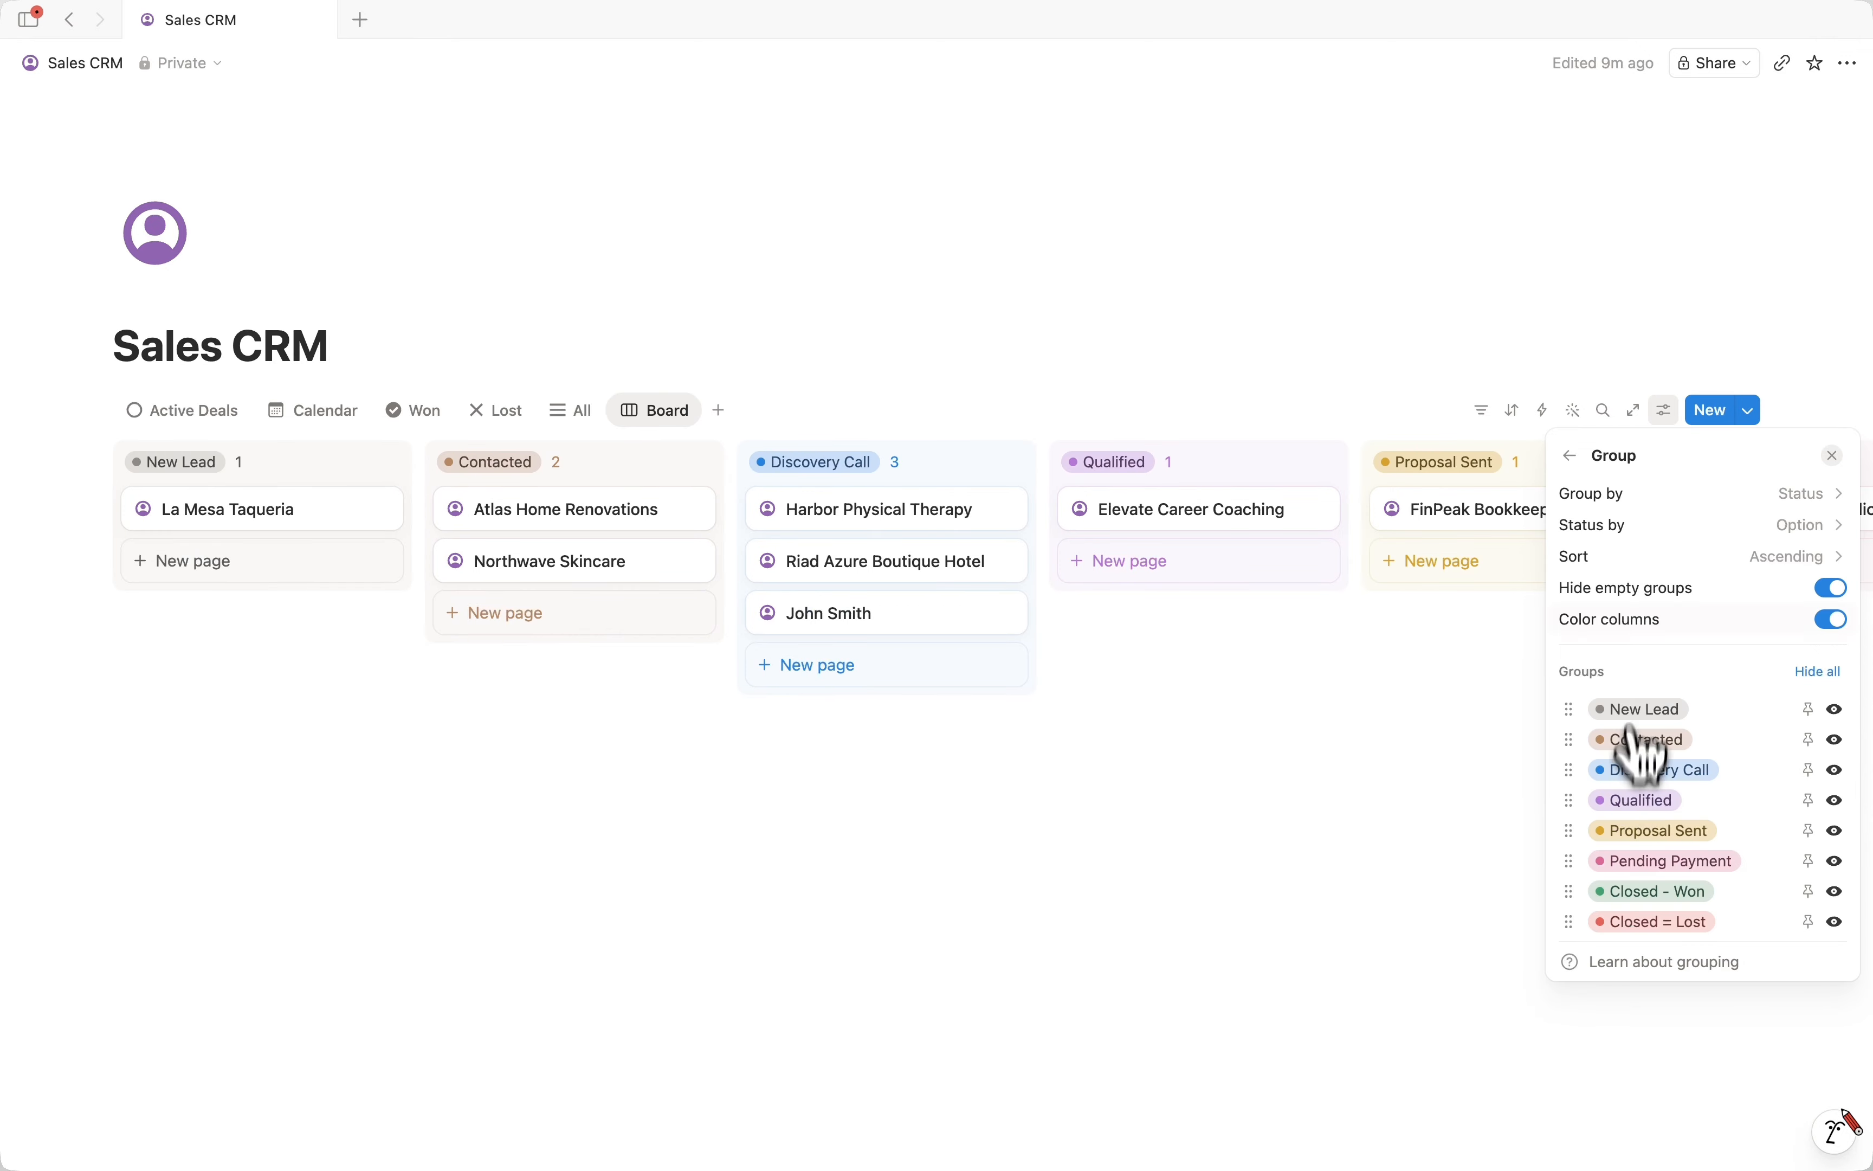
Try arranging the board's Status columns by Group, return to Option, and keep Hide empty groups off.
left_click(1624, 529)
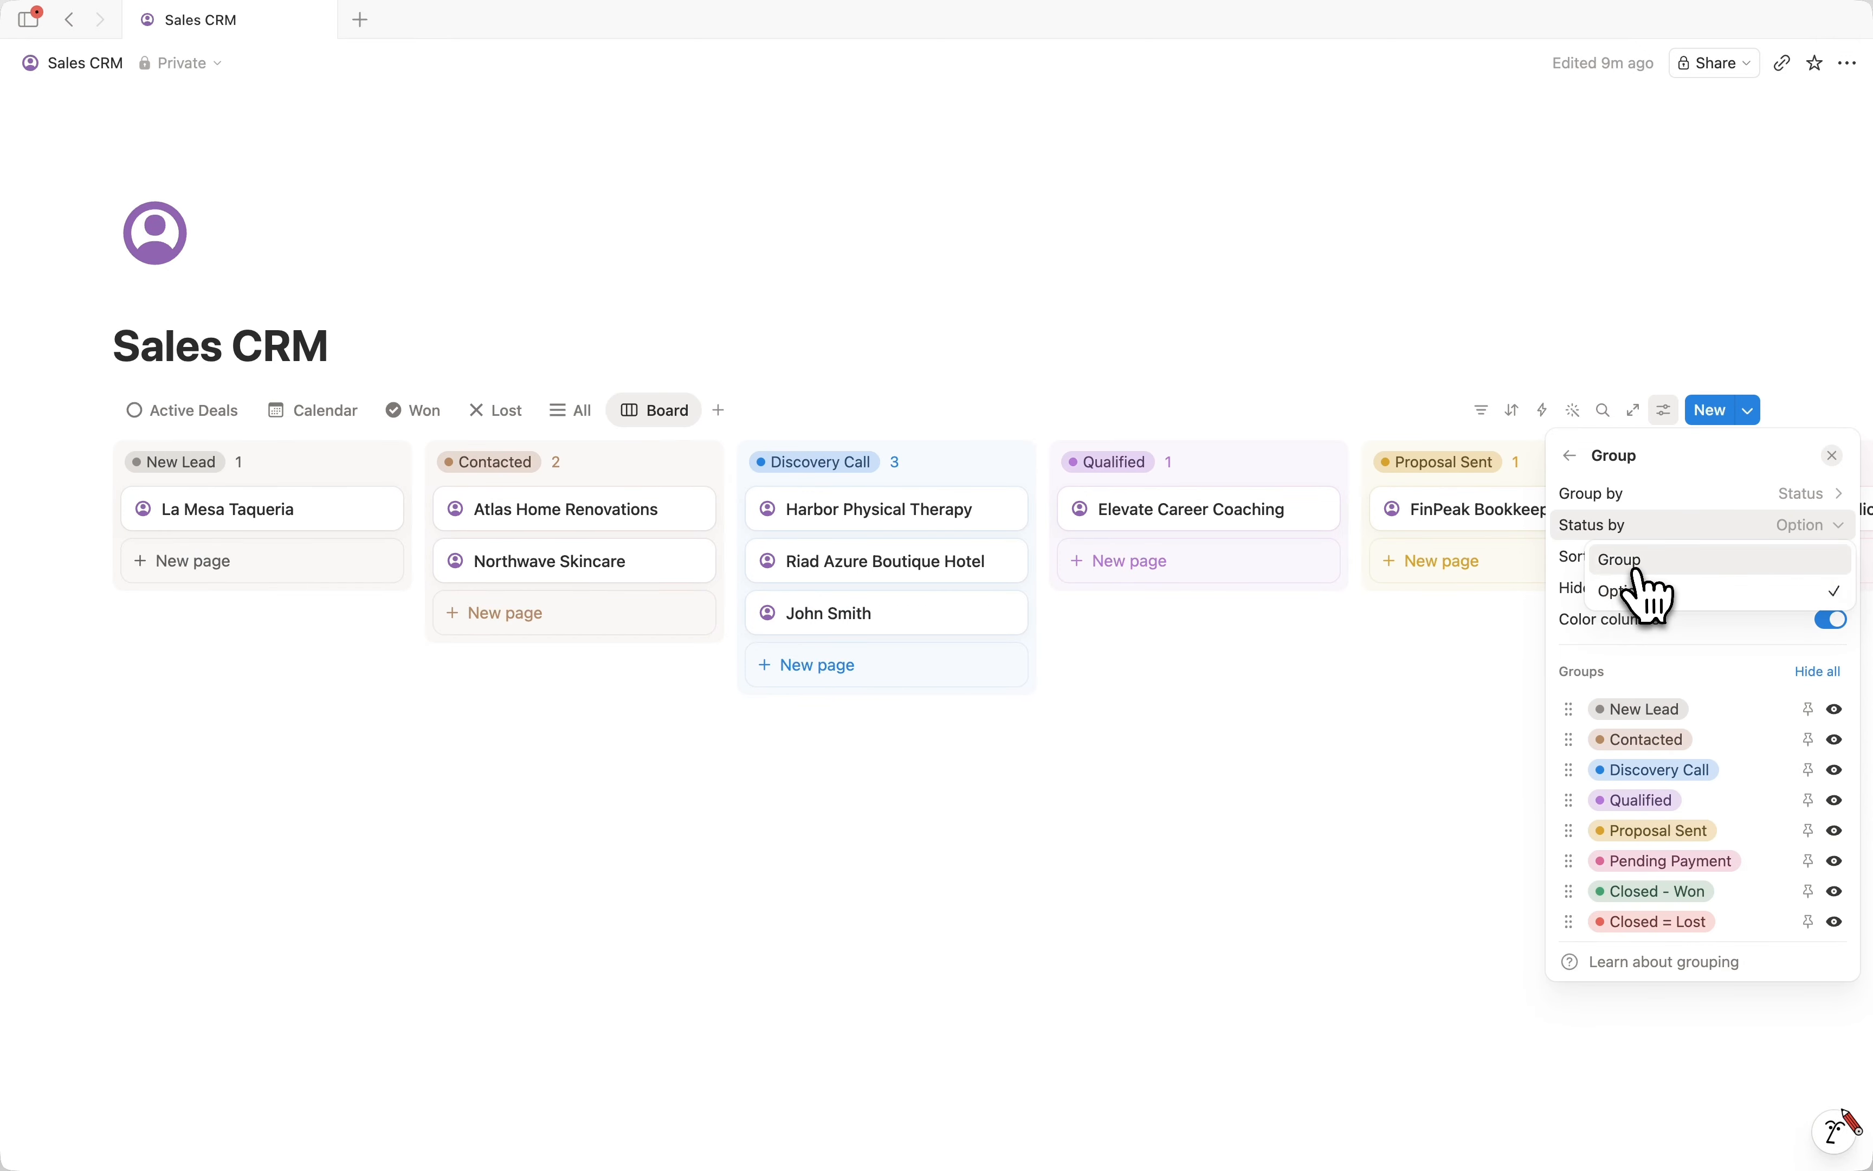
left_click(1637, 563)
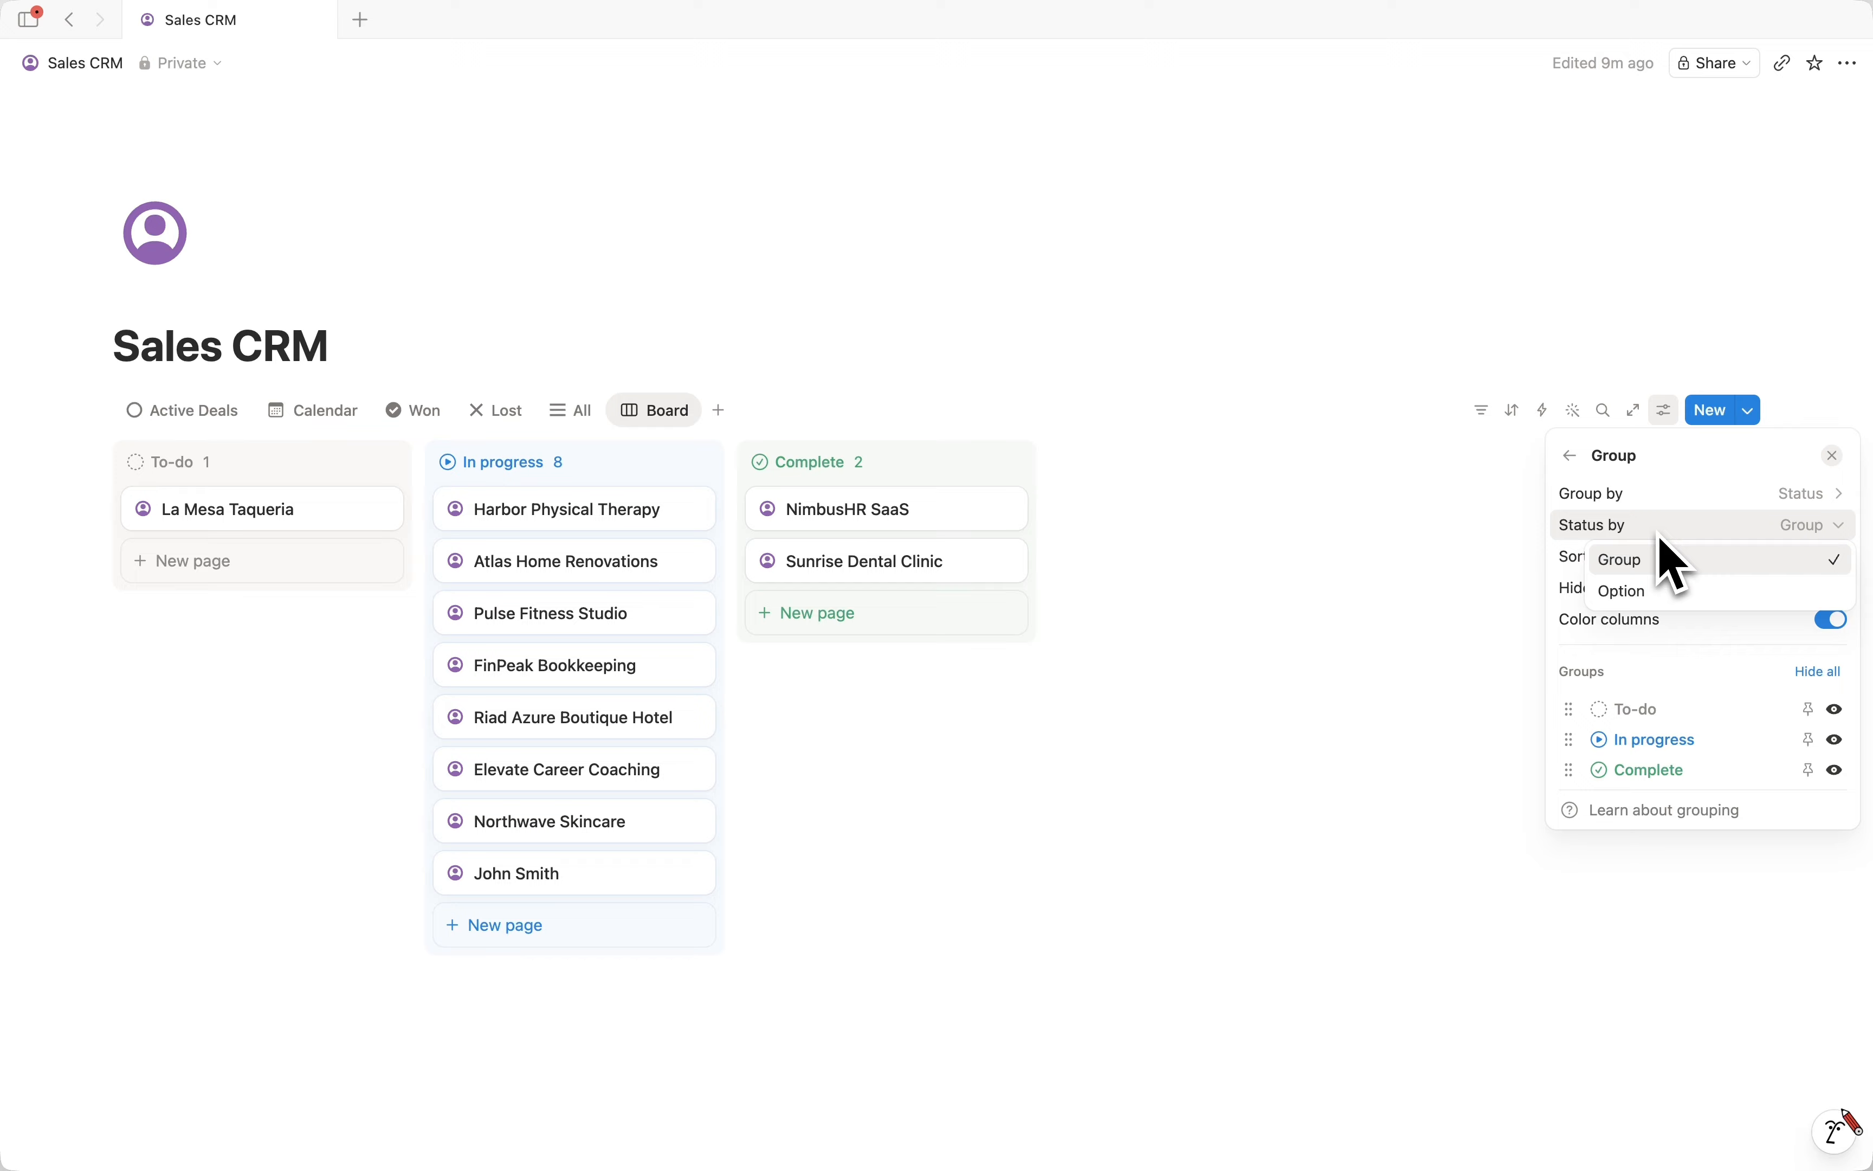
left_click(1626, 593)
left_click(1635, 577)
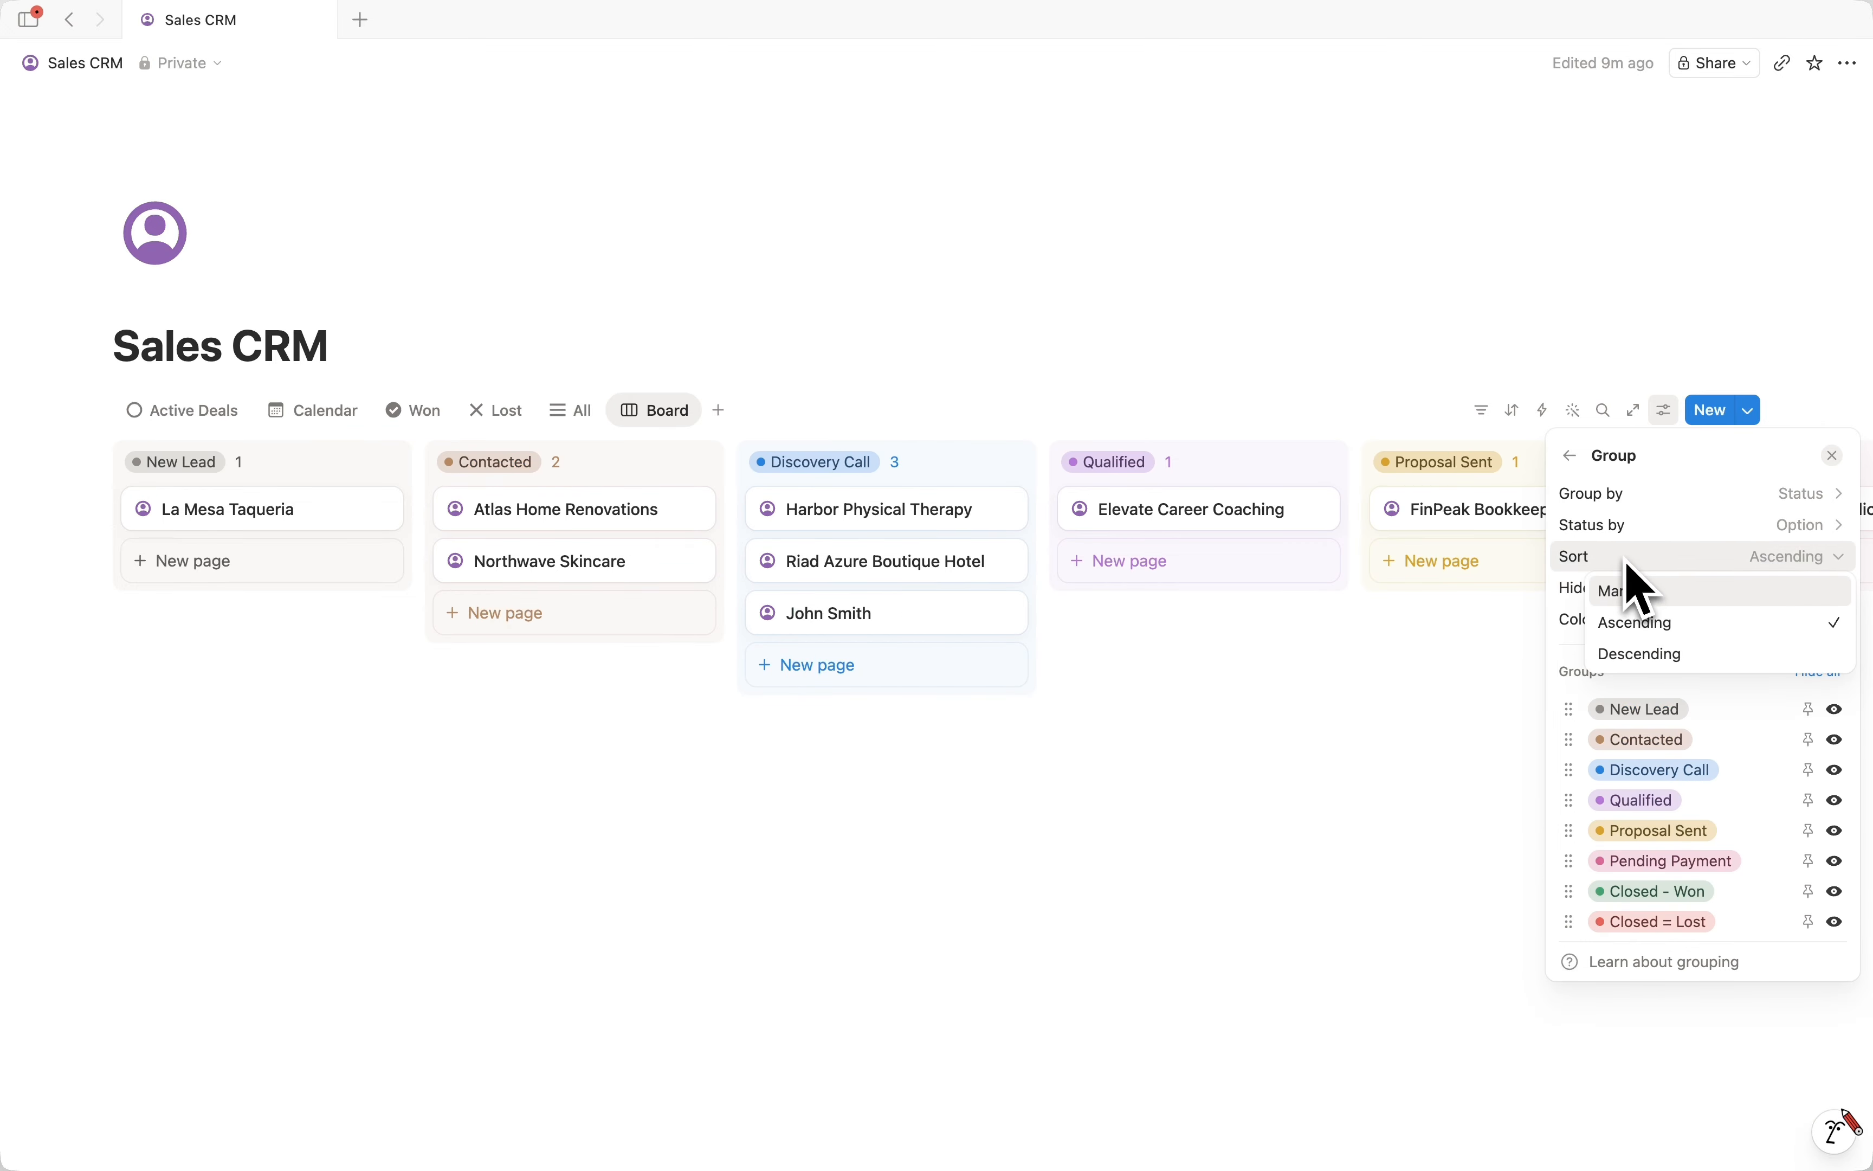
left_click(1651, 521)
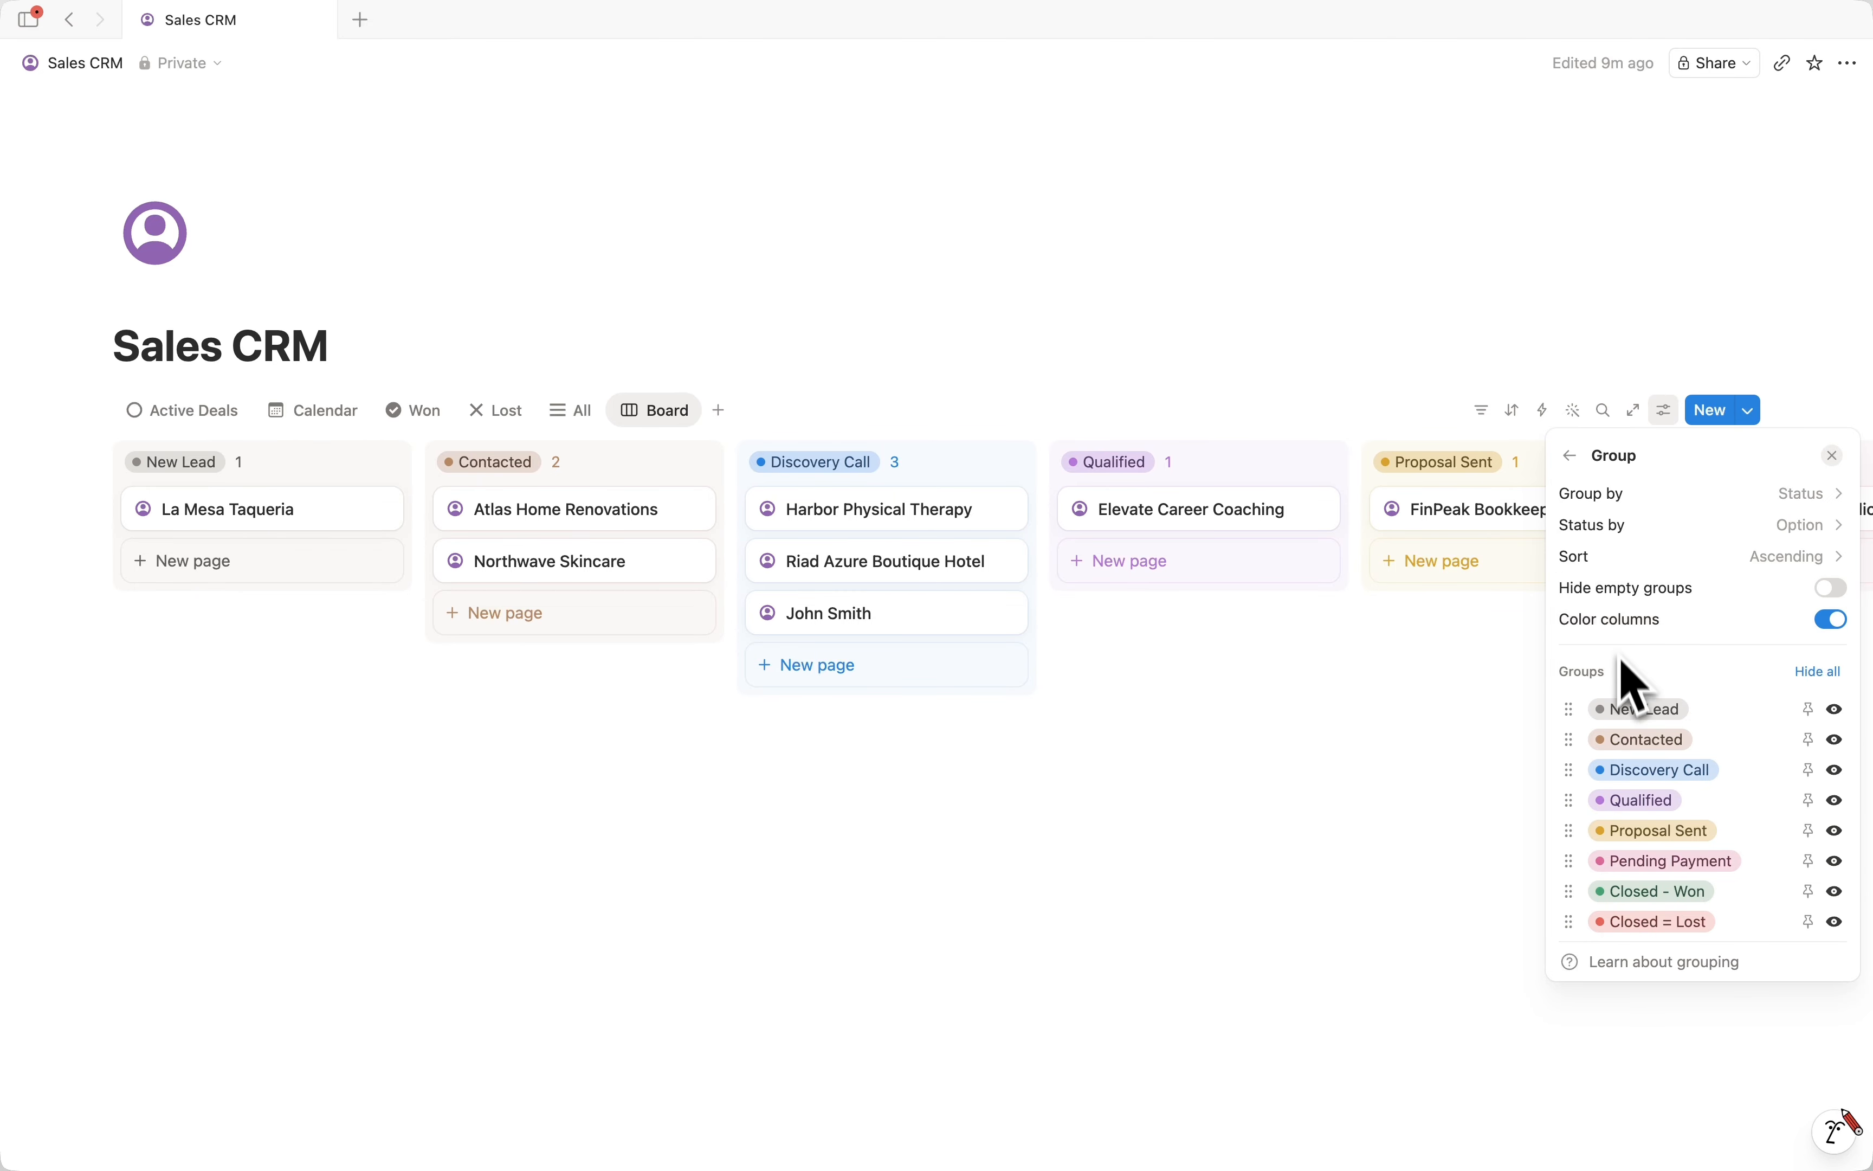
Reorder the board's first four columns as New Lead, Discovery Call, Qualified and Contacted.
left_click_drag(1571, 734, 1570, 776)
left_click(541, 470)
left_click_drag(534, 465, 301, 468)
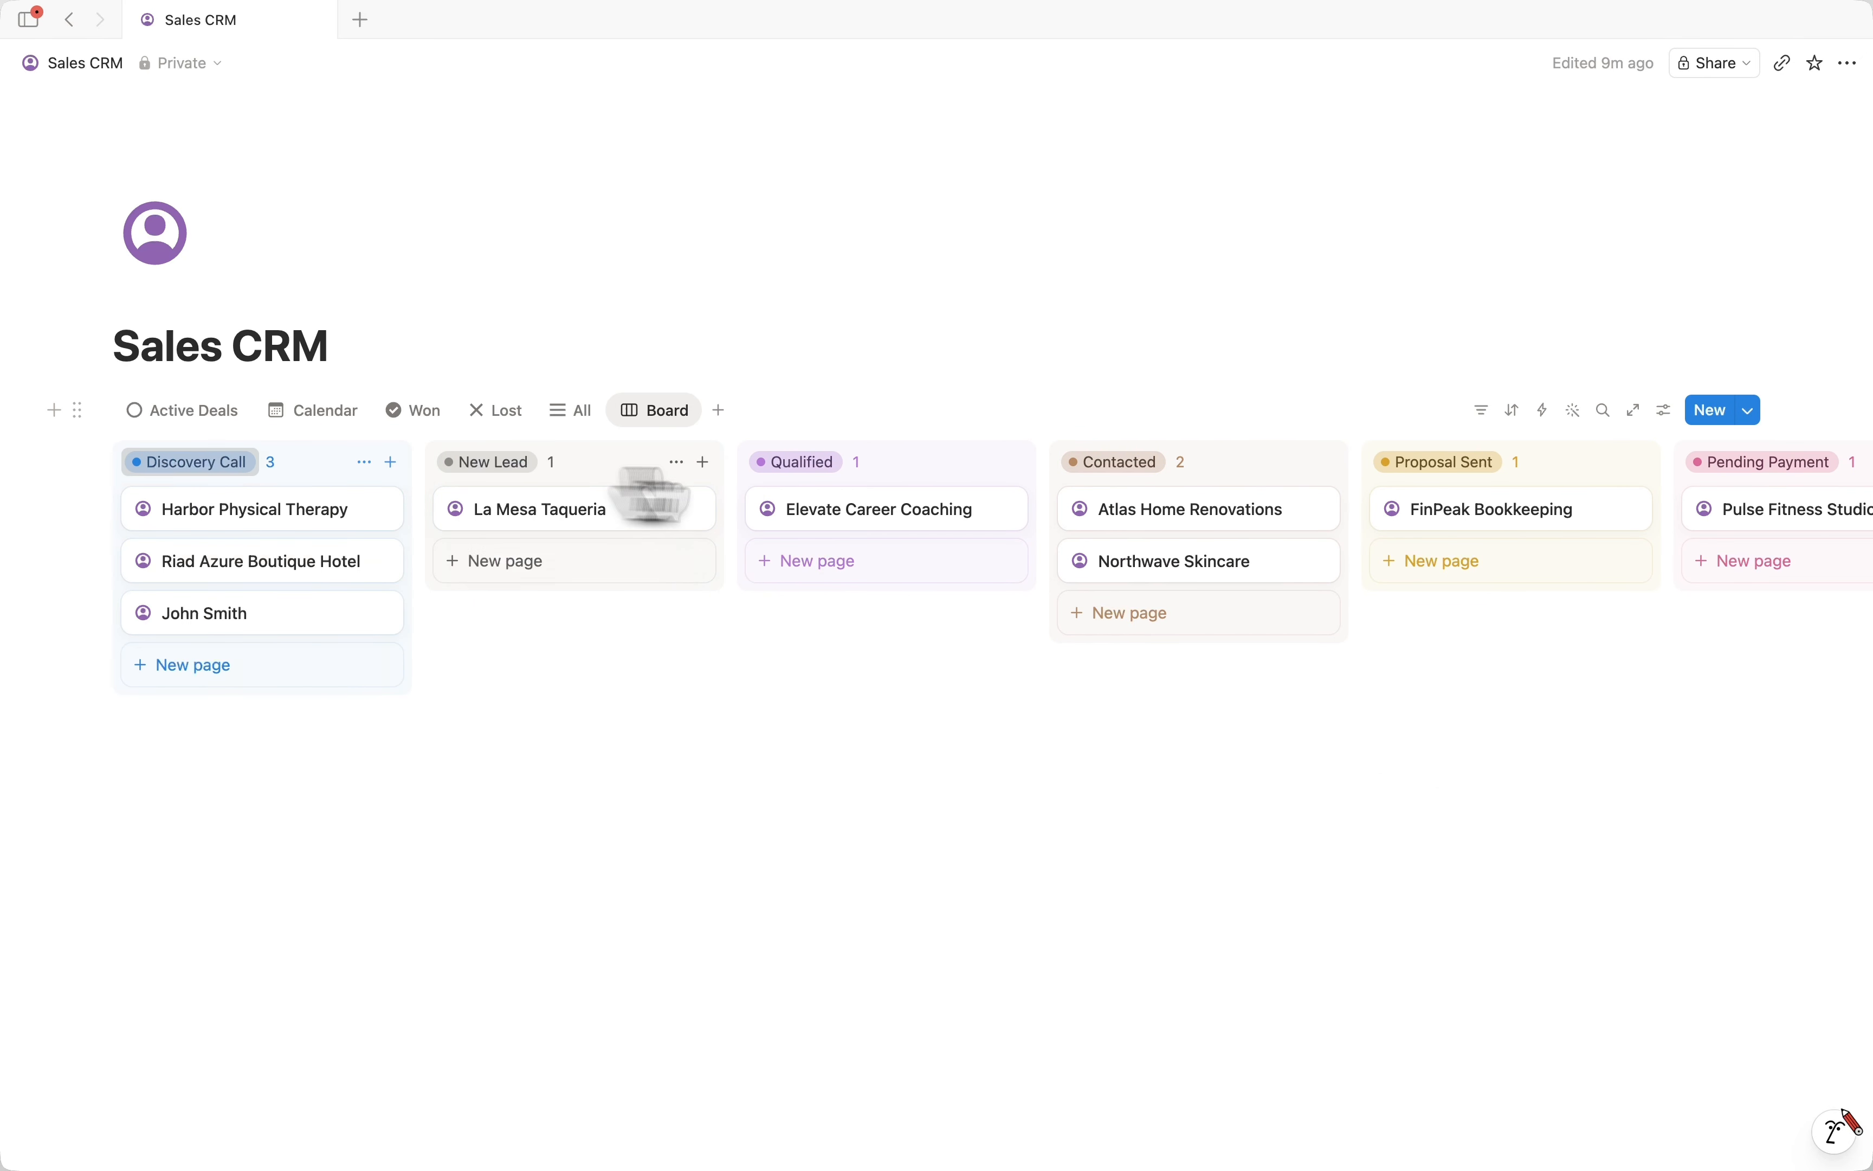
mouse_move(777, 467)
left_mouse_down()
mouse_move(264, 468)
mouse_move(813, 472)
left_mouse_up()
Pin and hide the Closed - Won and Closed = Lost groups in the Board view.
left_click(1666, 409)
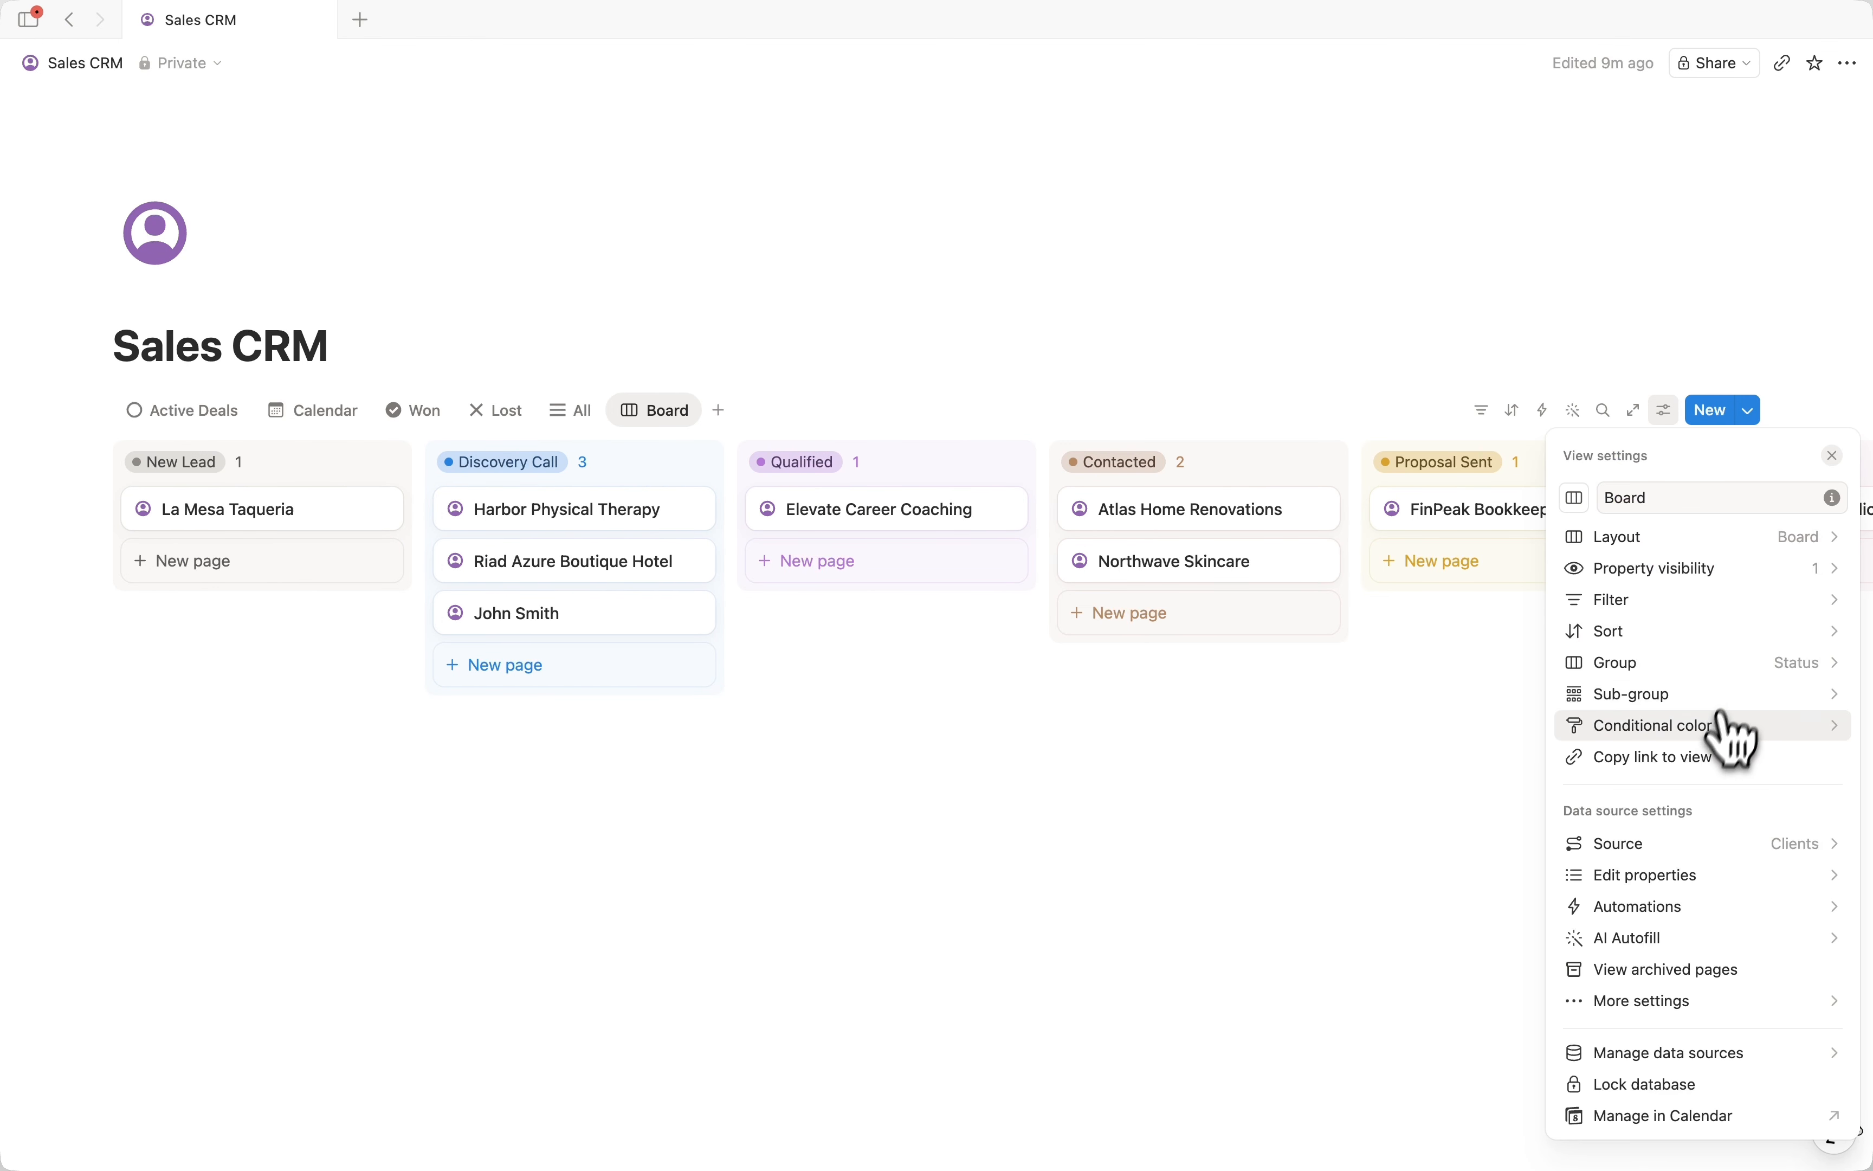
left_click(1664, 666)
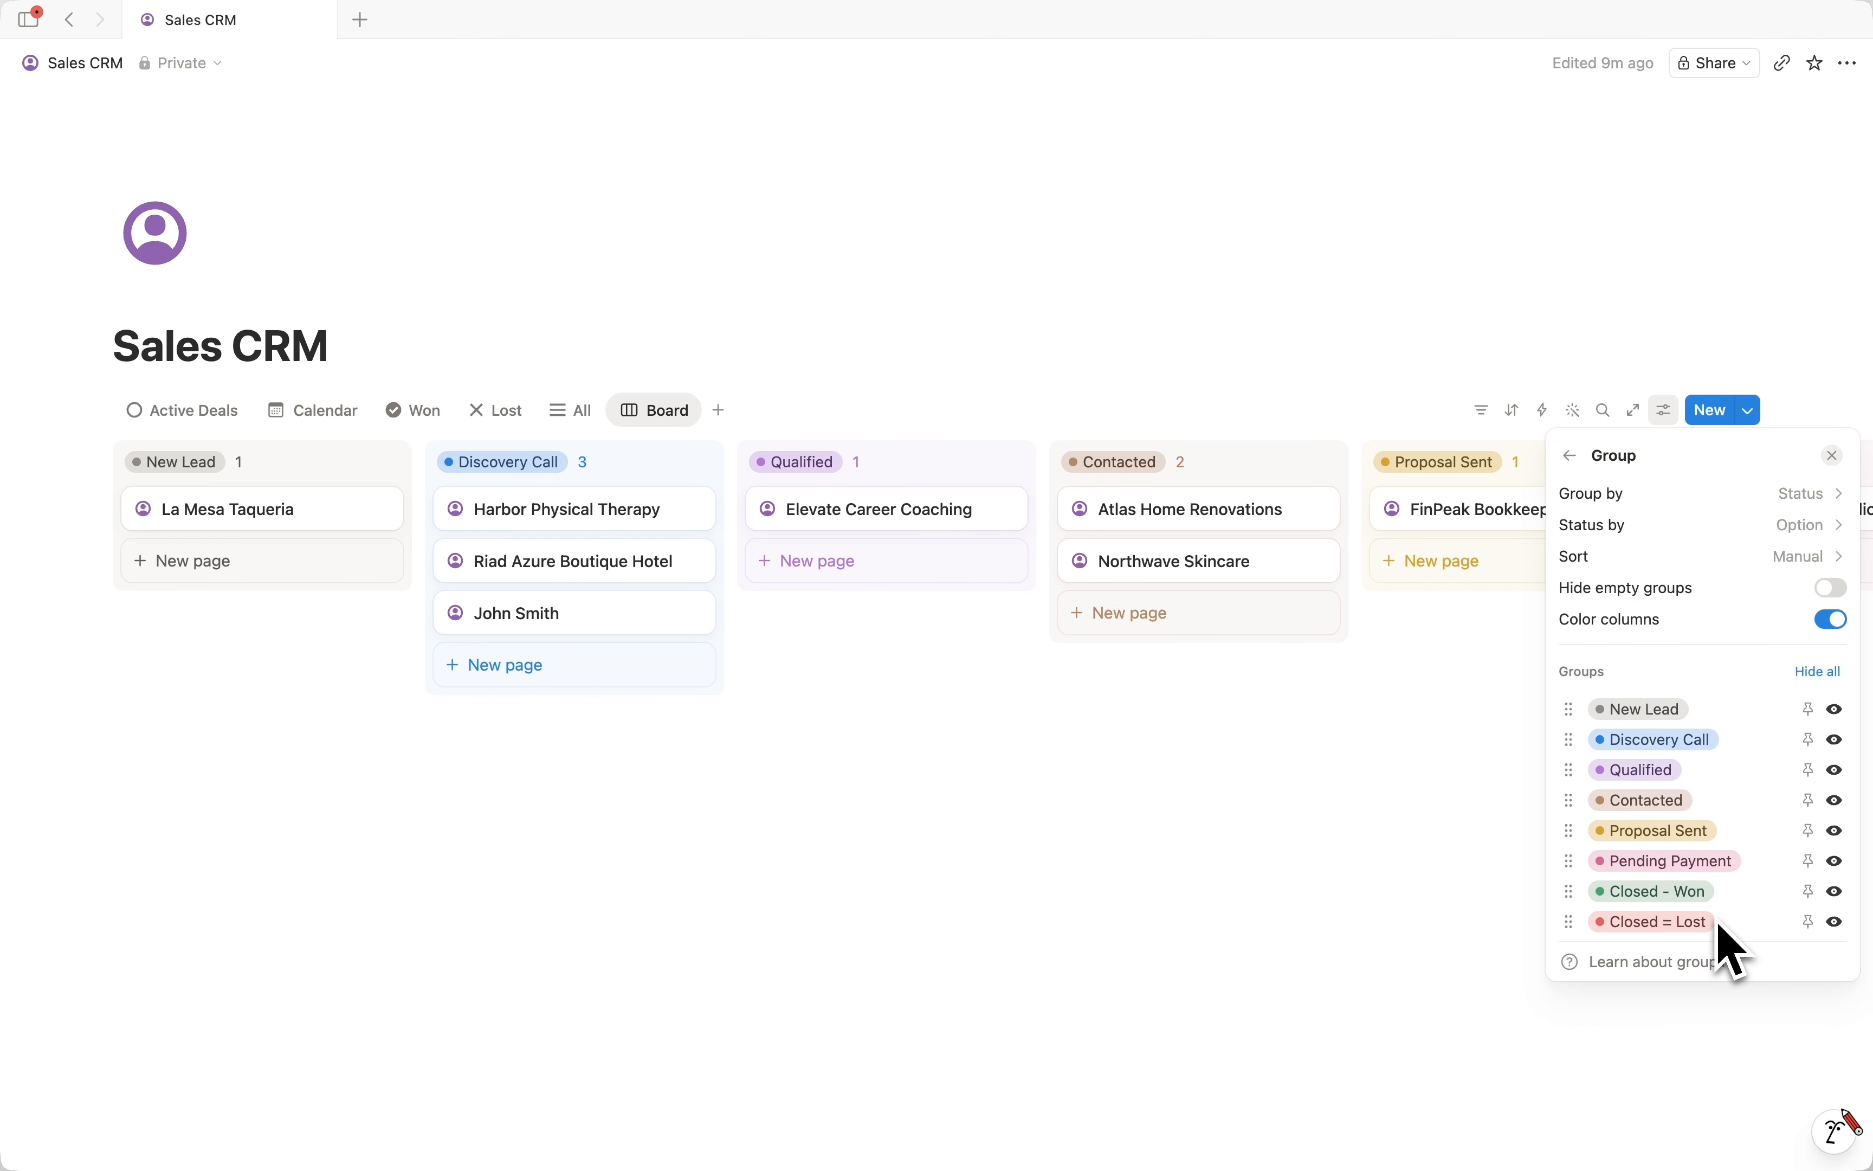
left_click(1810, 891)
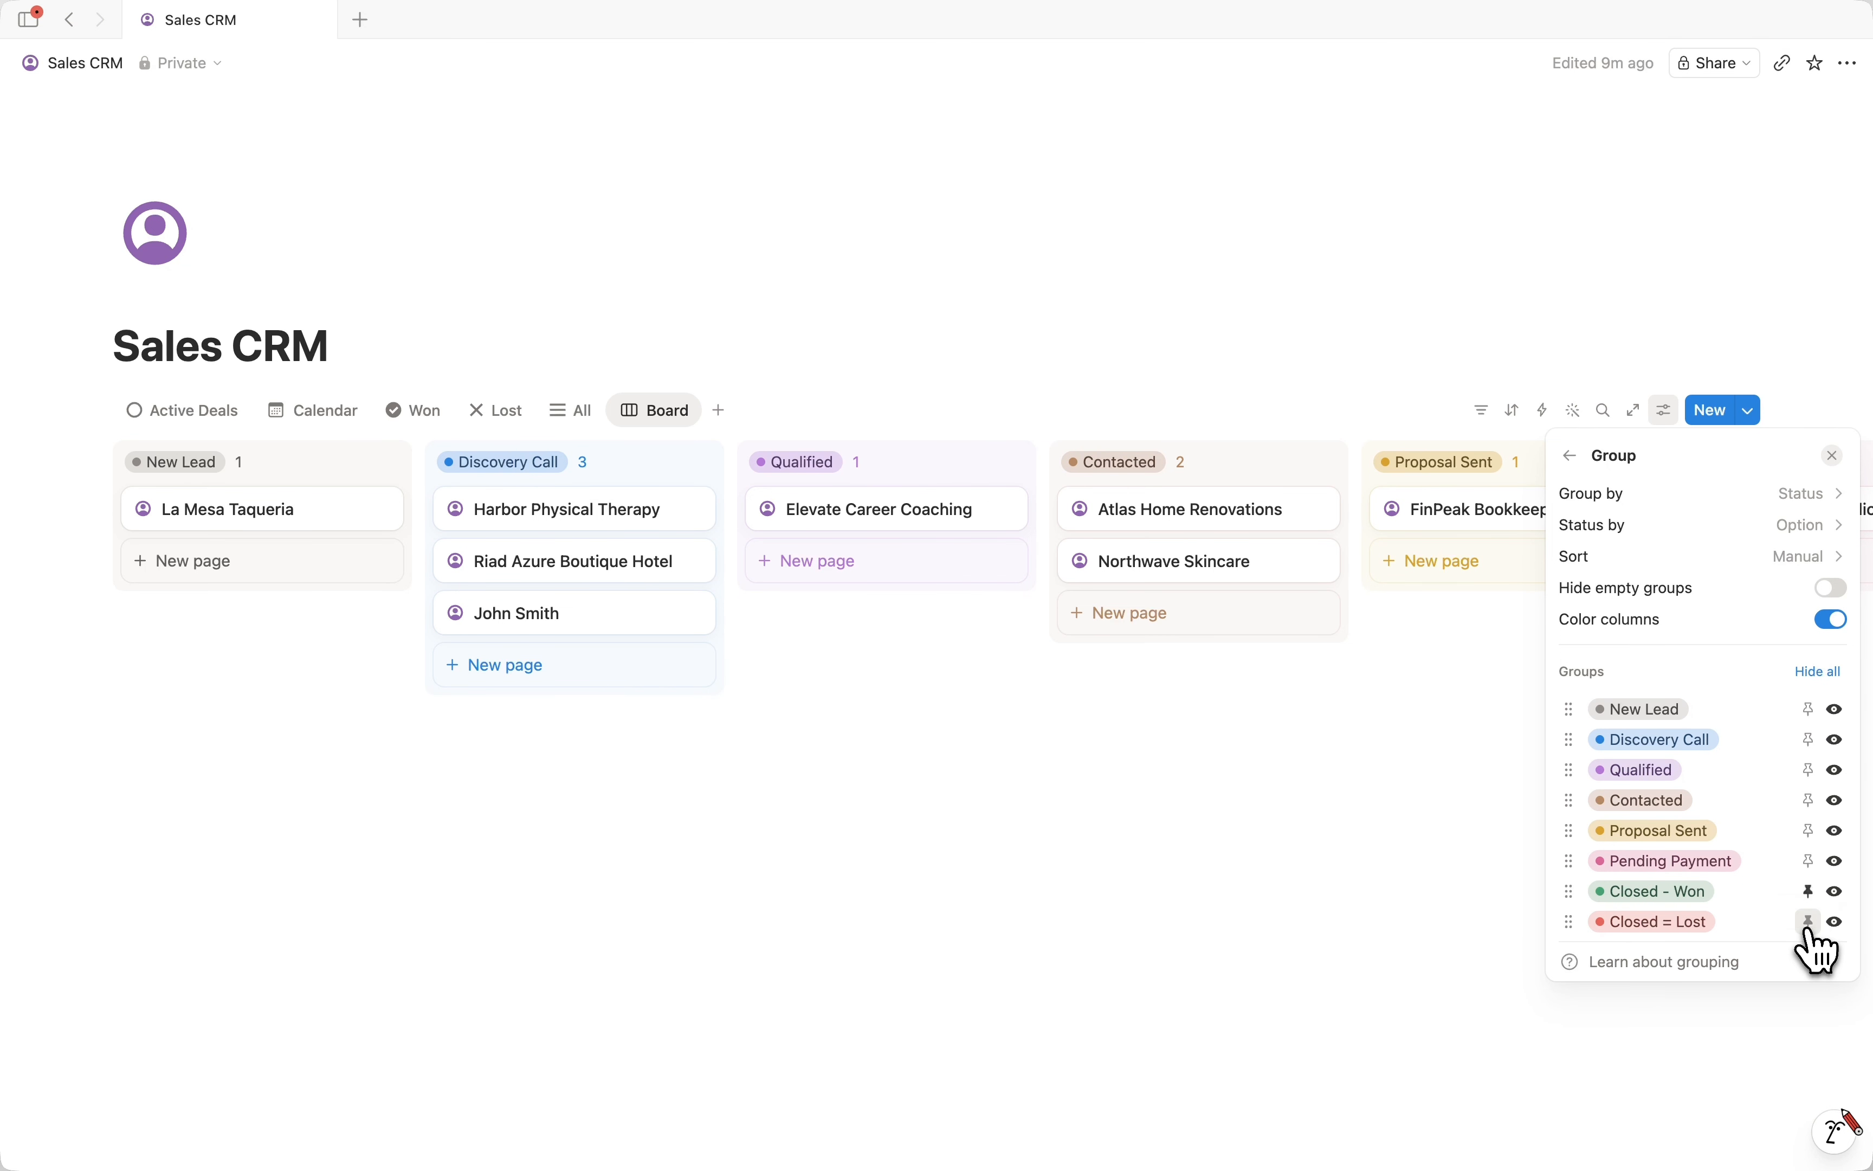
left_click(1836, 891)
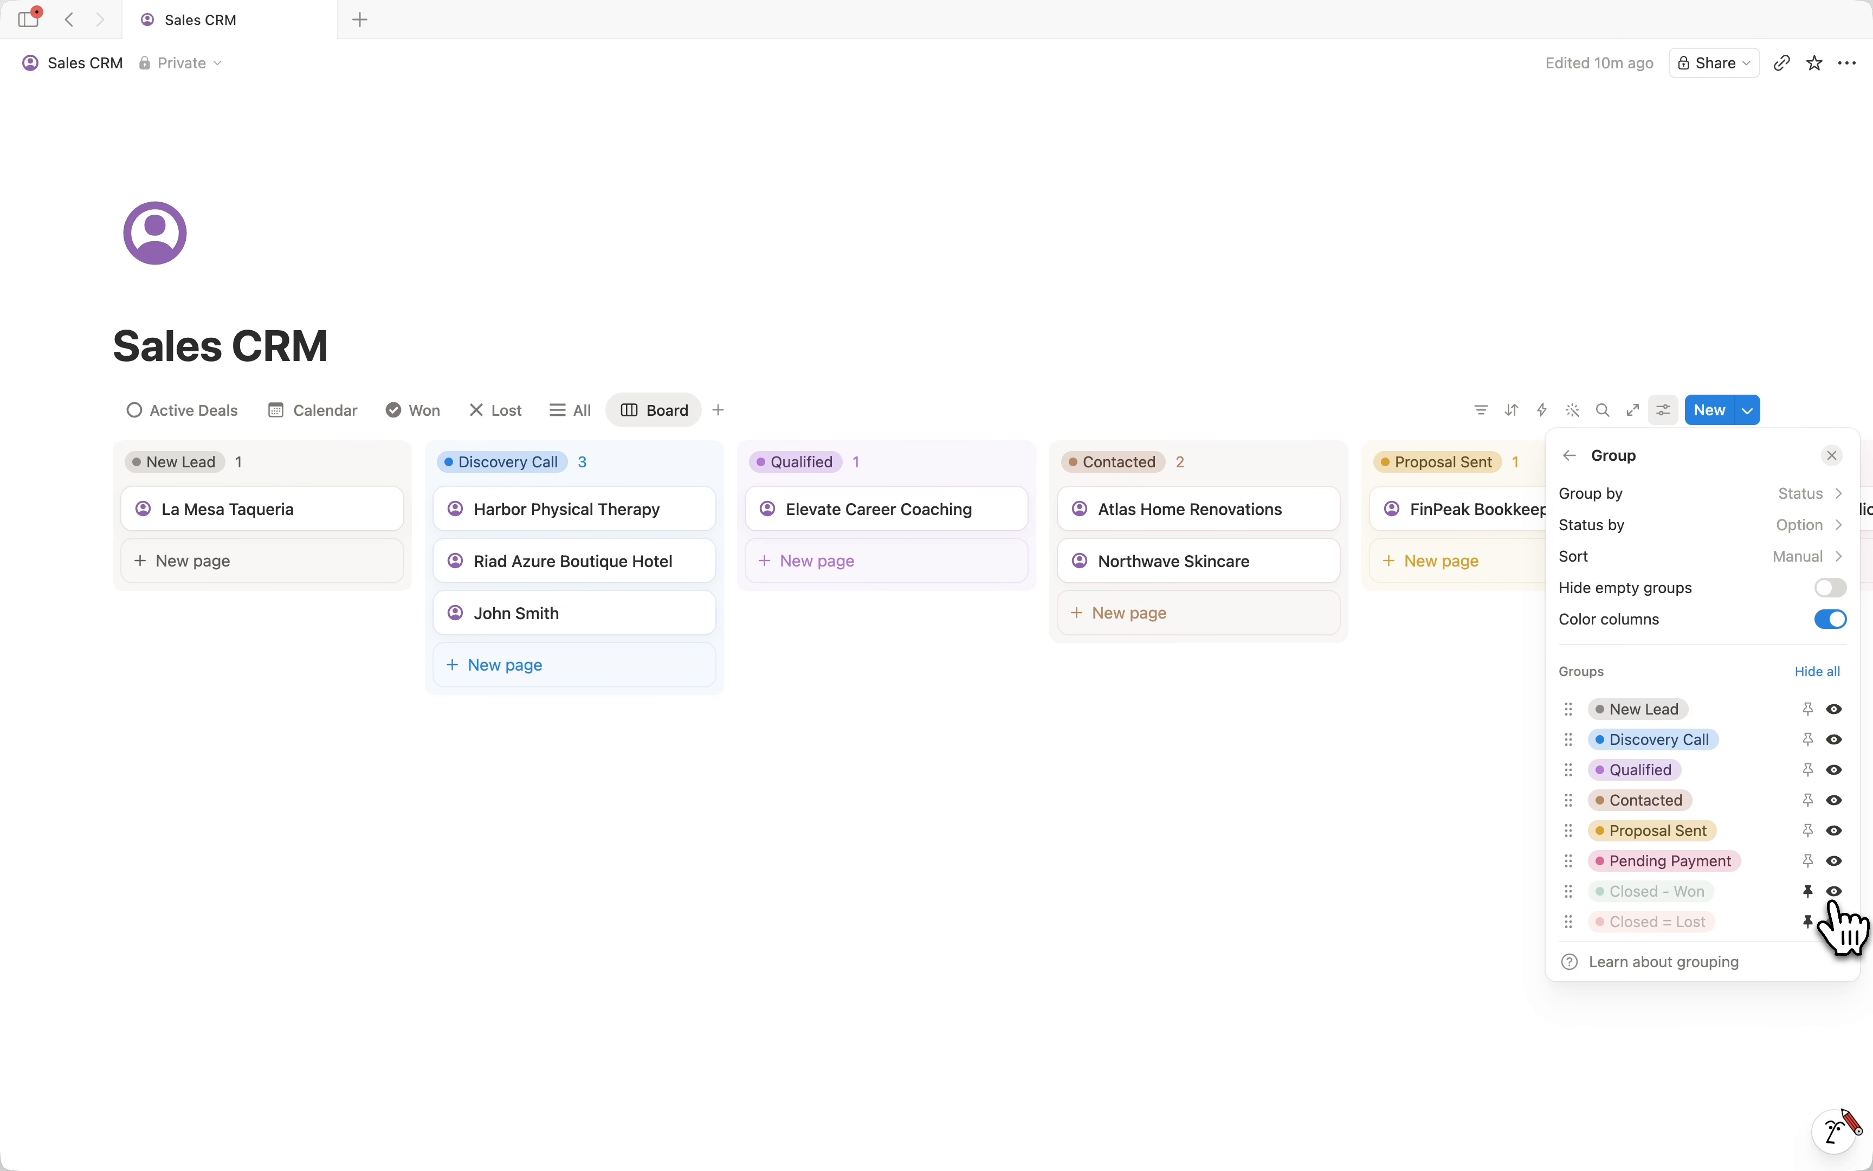
Move the Northwave Skincare card to the pinned Closed - Won group, and bring it back to Pending Payment.
left_click(1154, 774)
scroll(1121, 711, "right", 5)
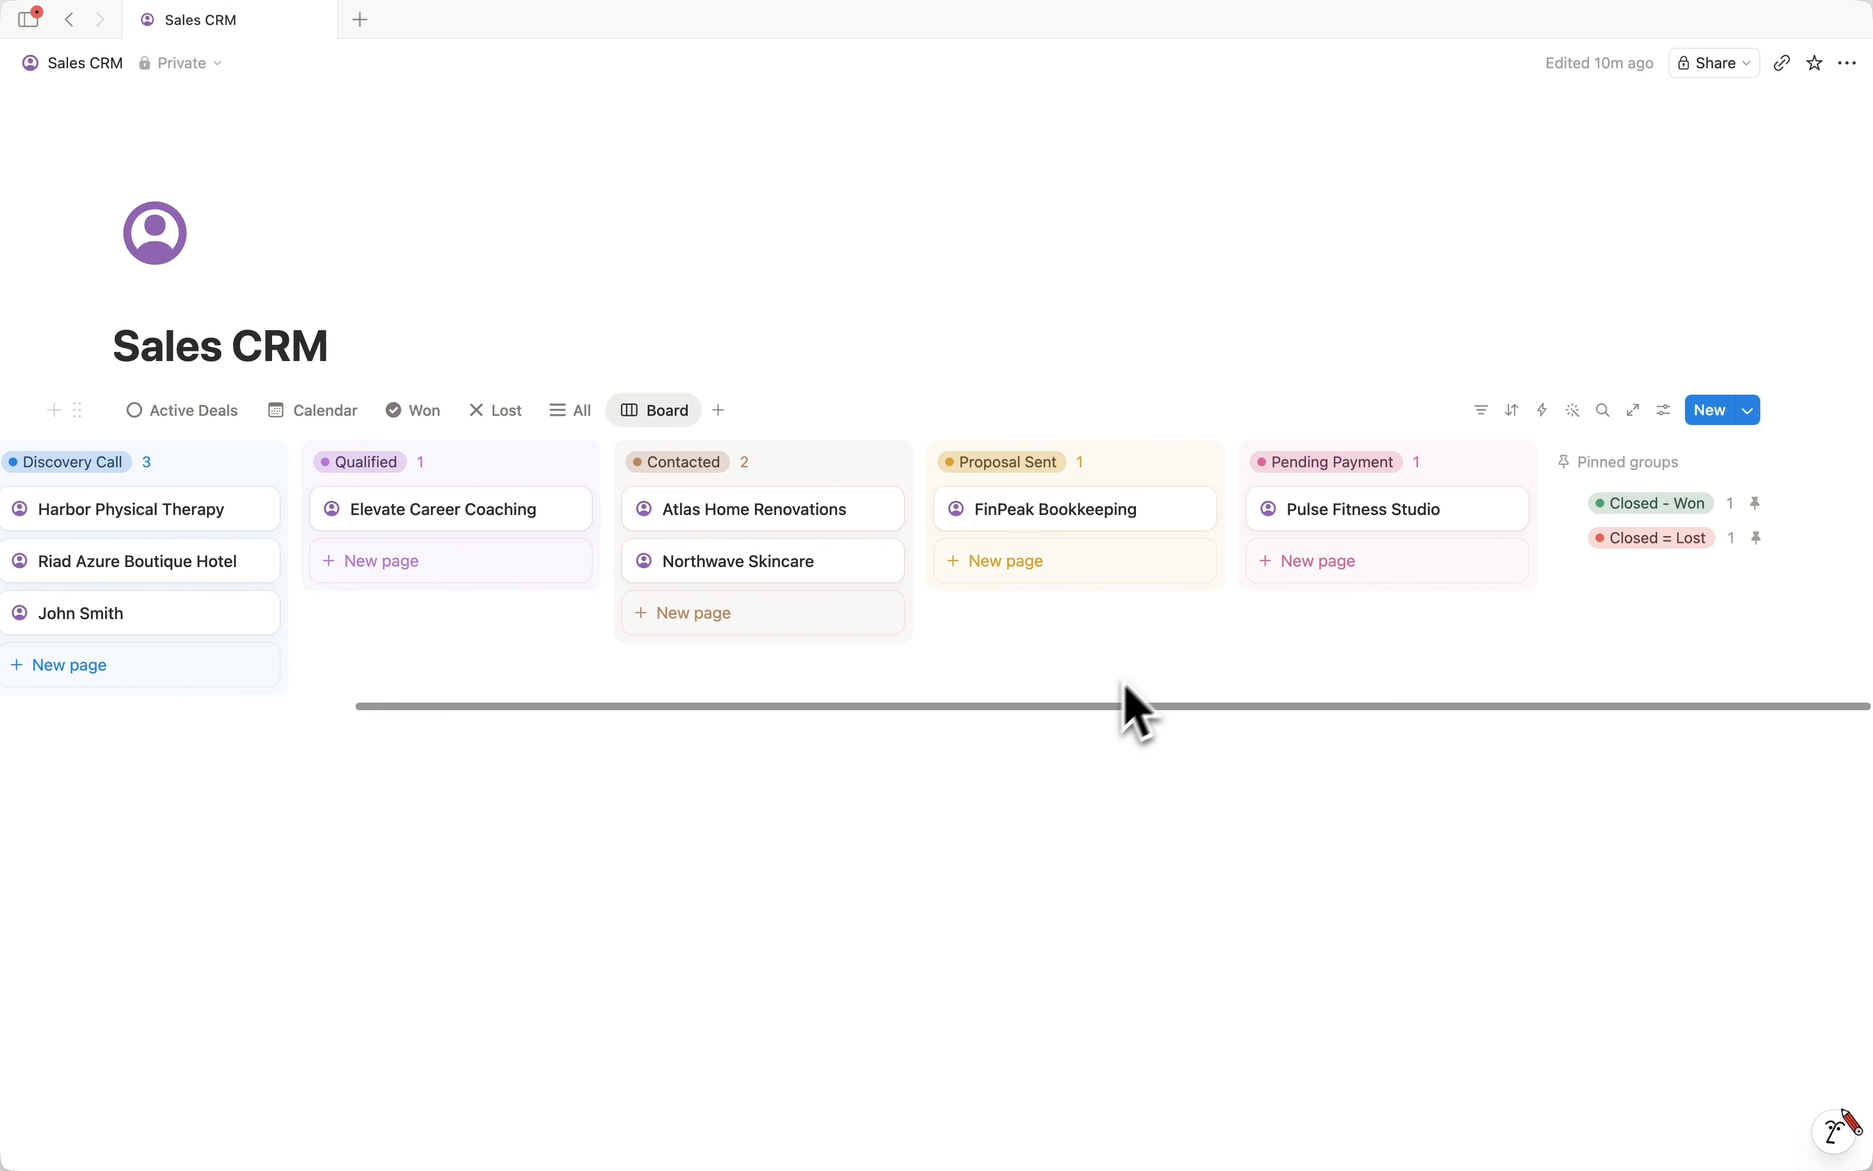
left_click_drag(685, 570, 1699, 507)
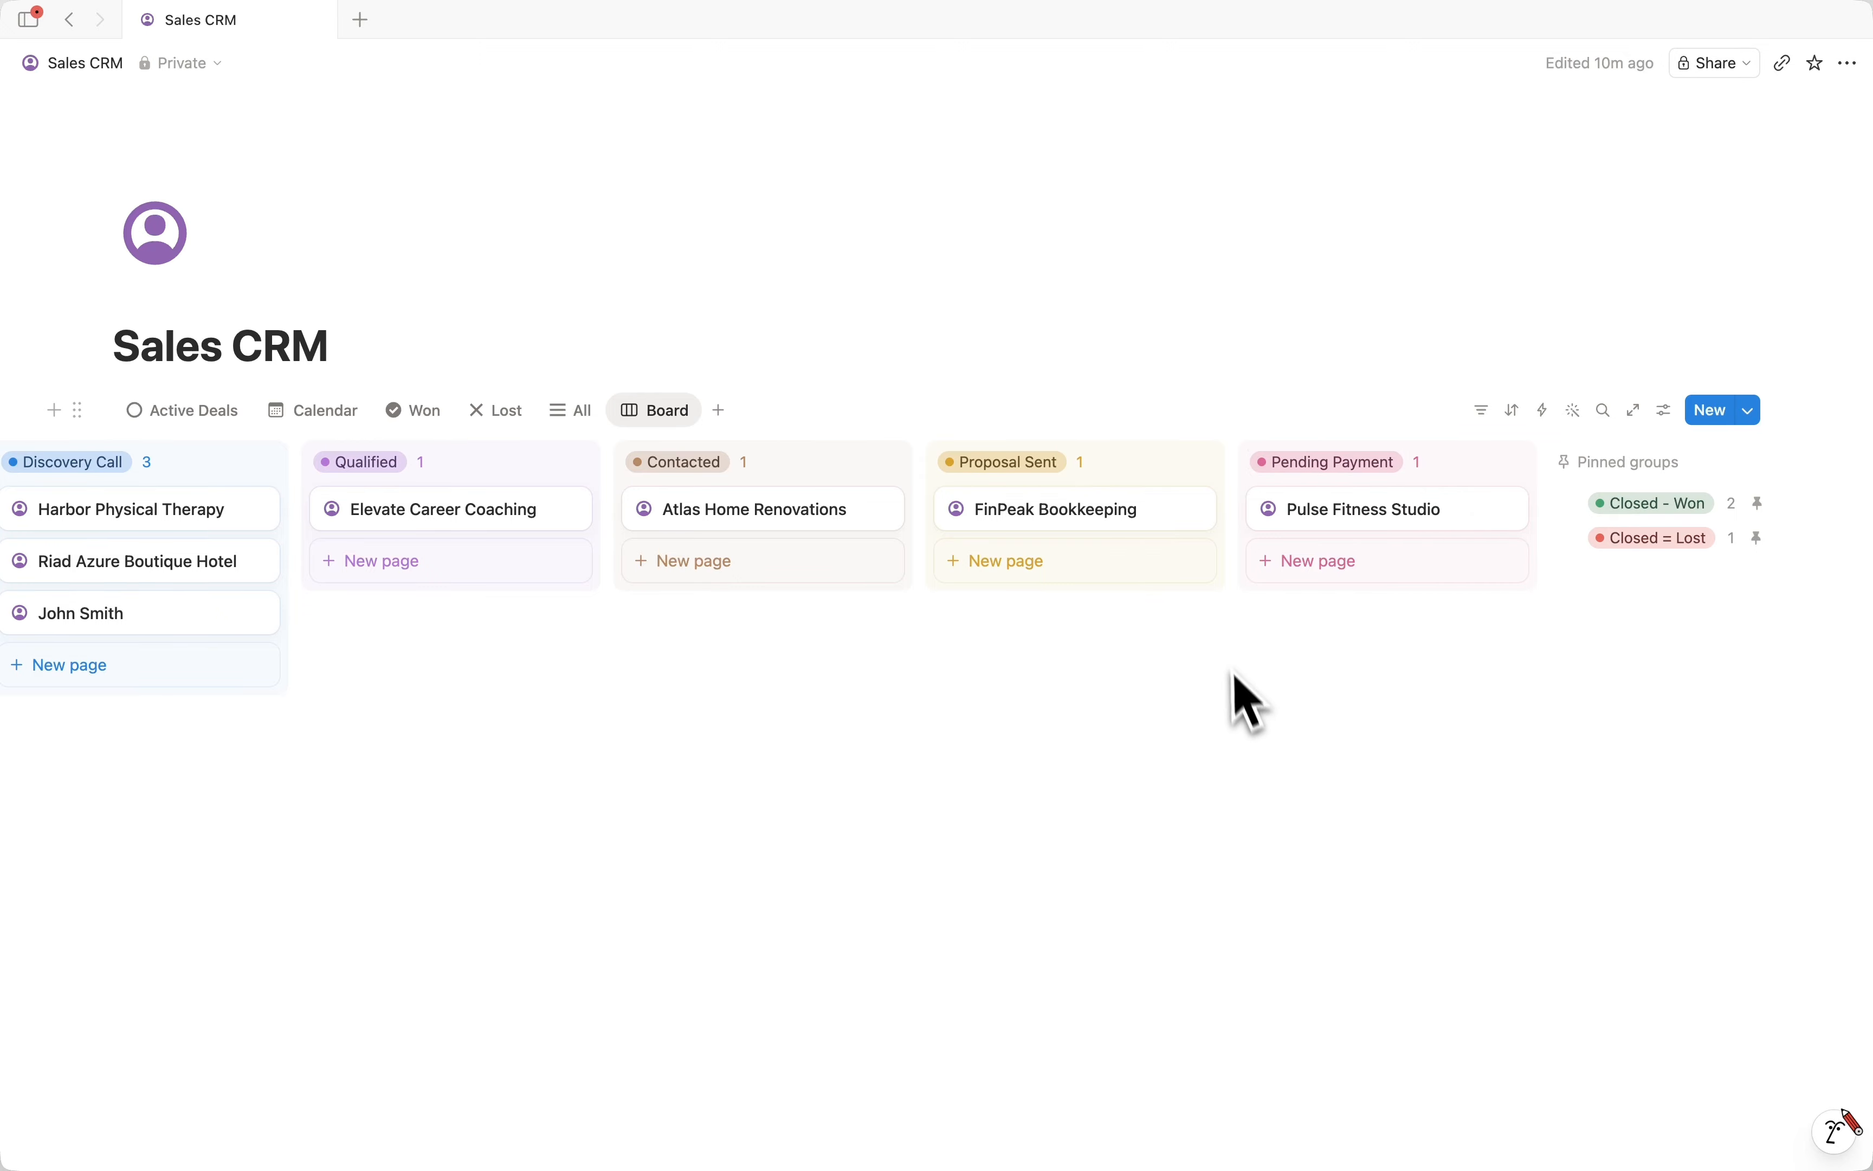
key("super+z")
scroll(1162, 606, "left", 5)
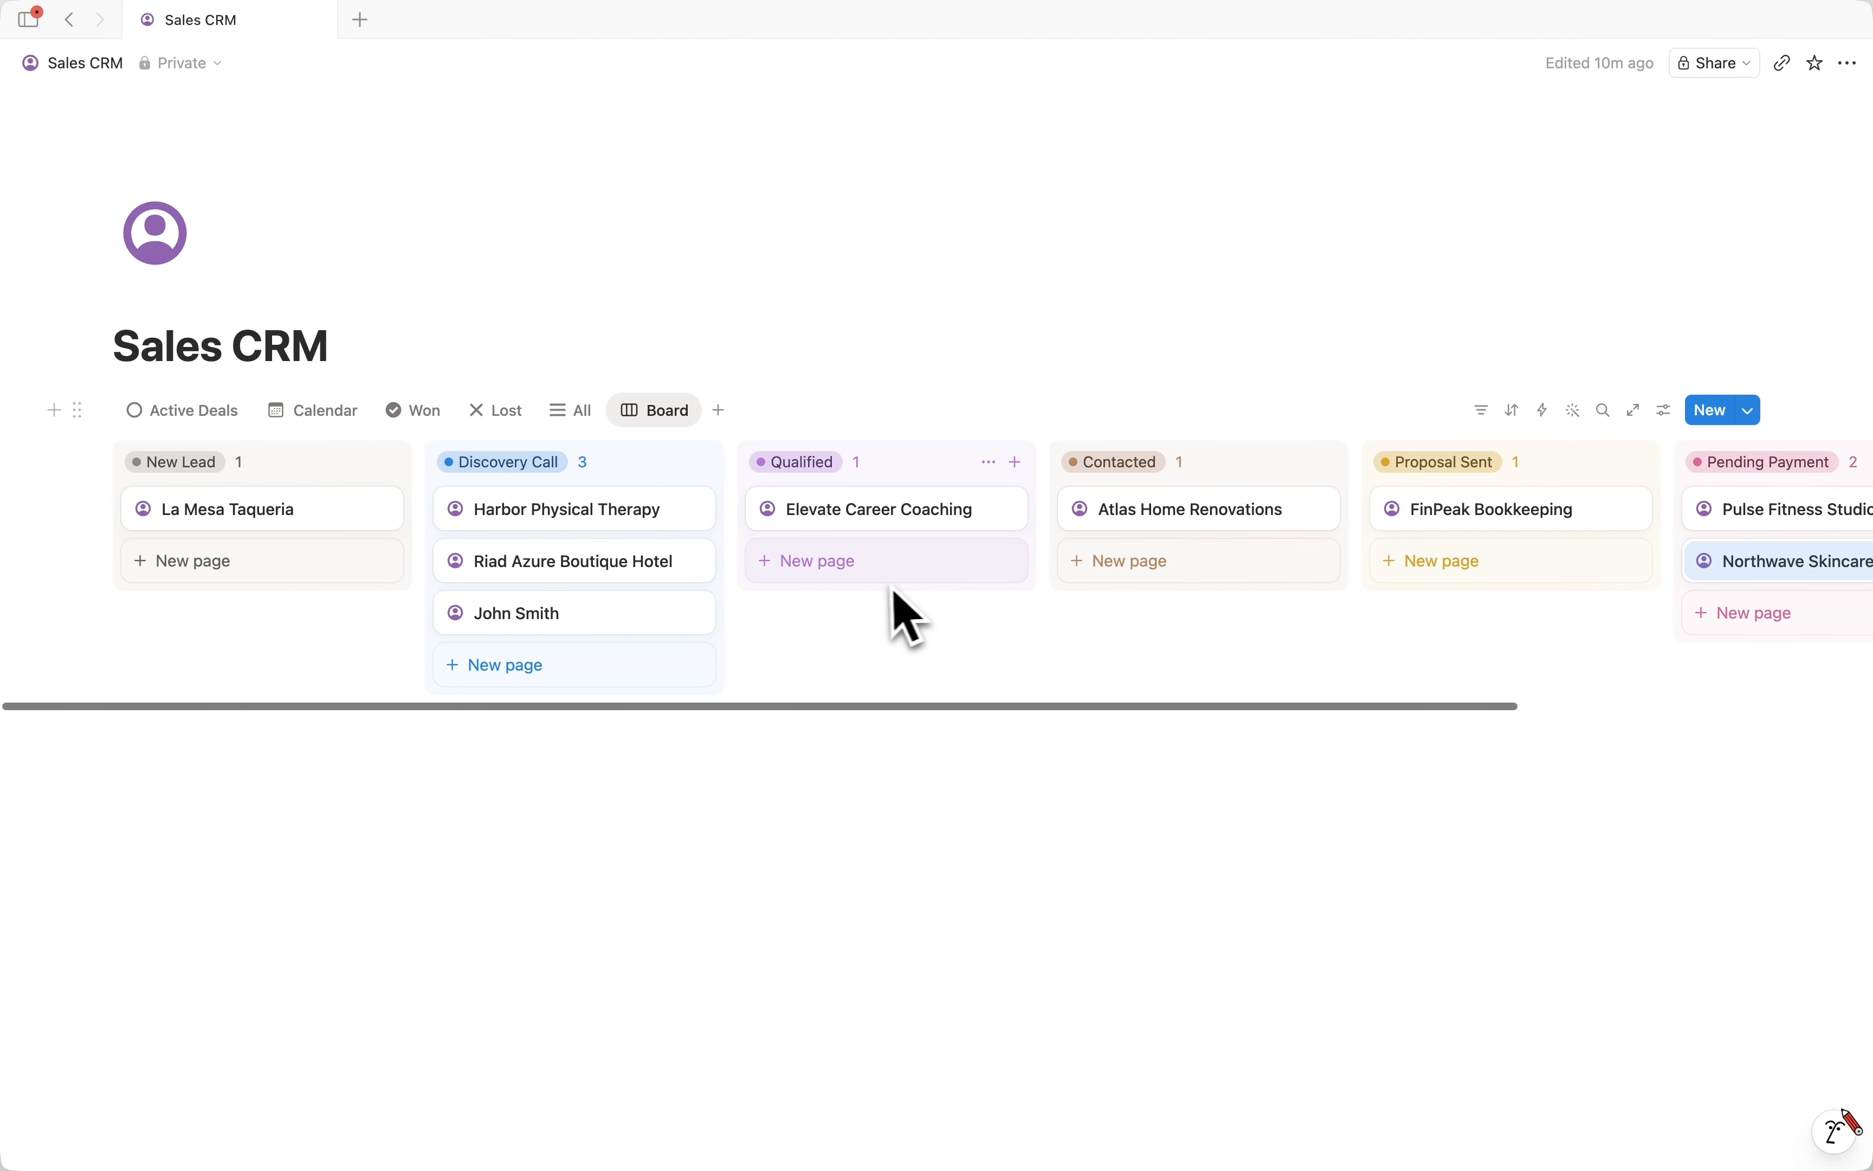
Rename the Board view to Pipeline and place it first among the database views.
left_click(1664, 410)
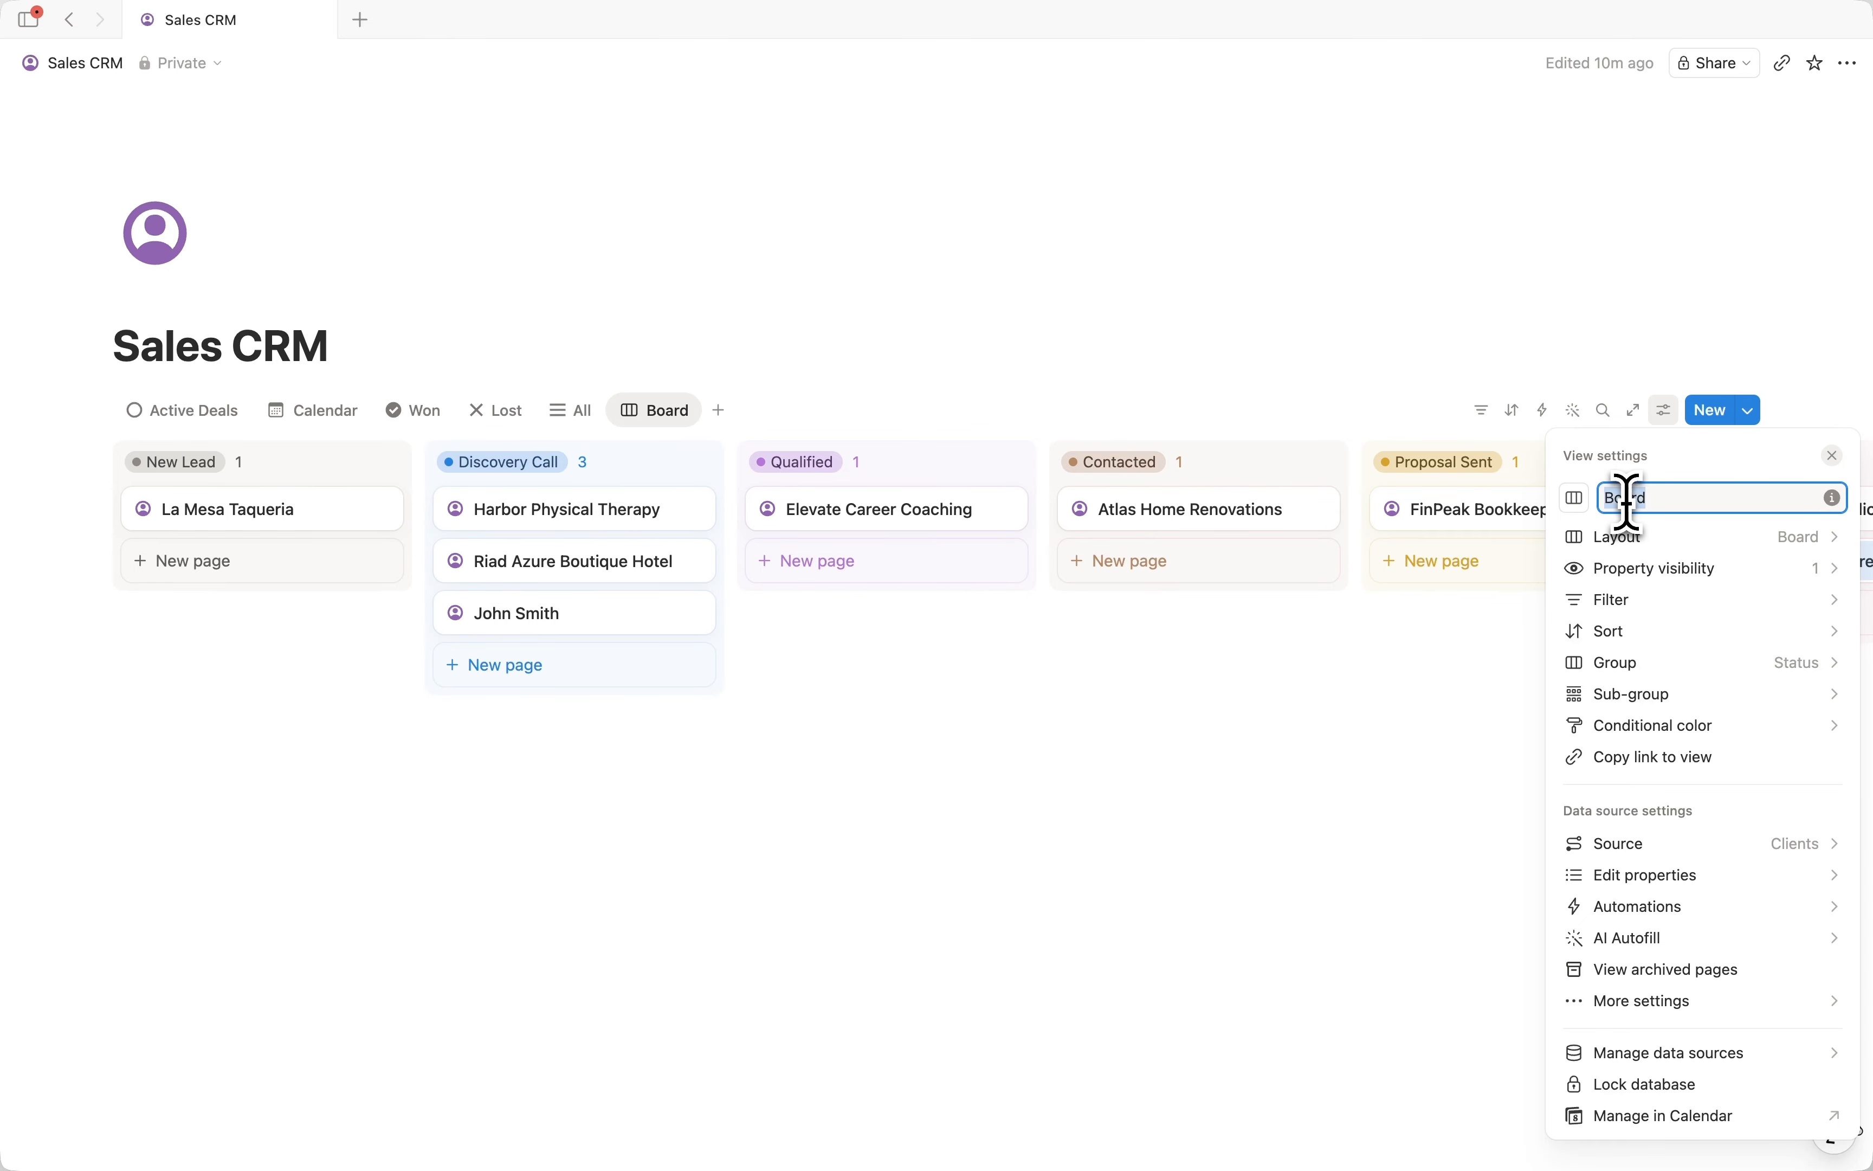
type("Pi")
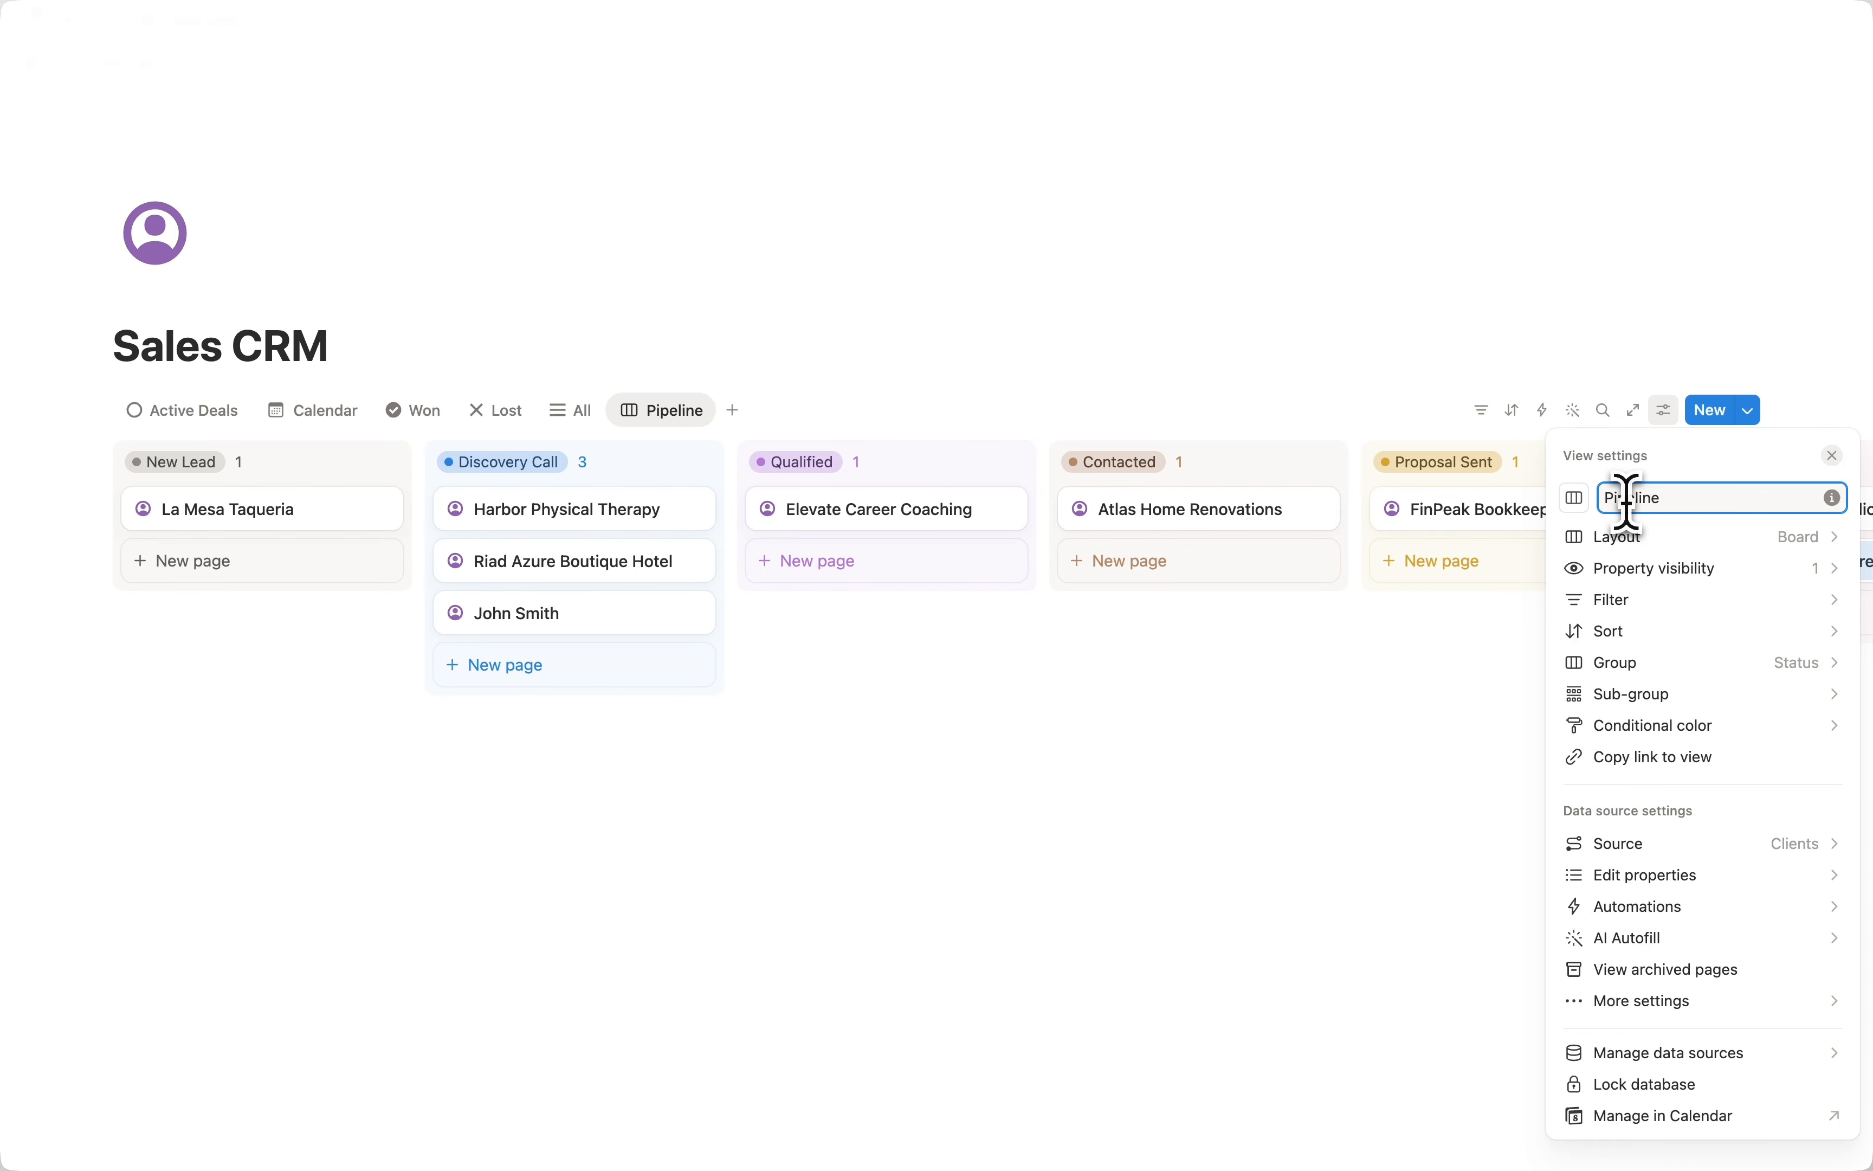
type("peline")
left_click_drag(658, 411, 143, 411)
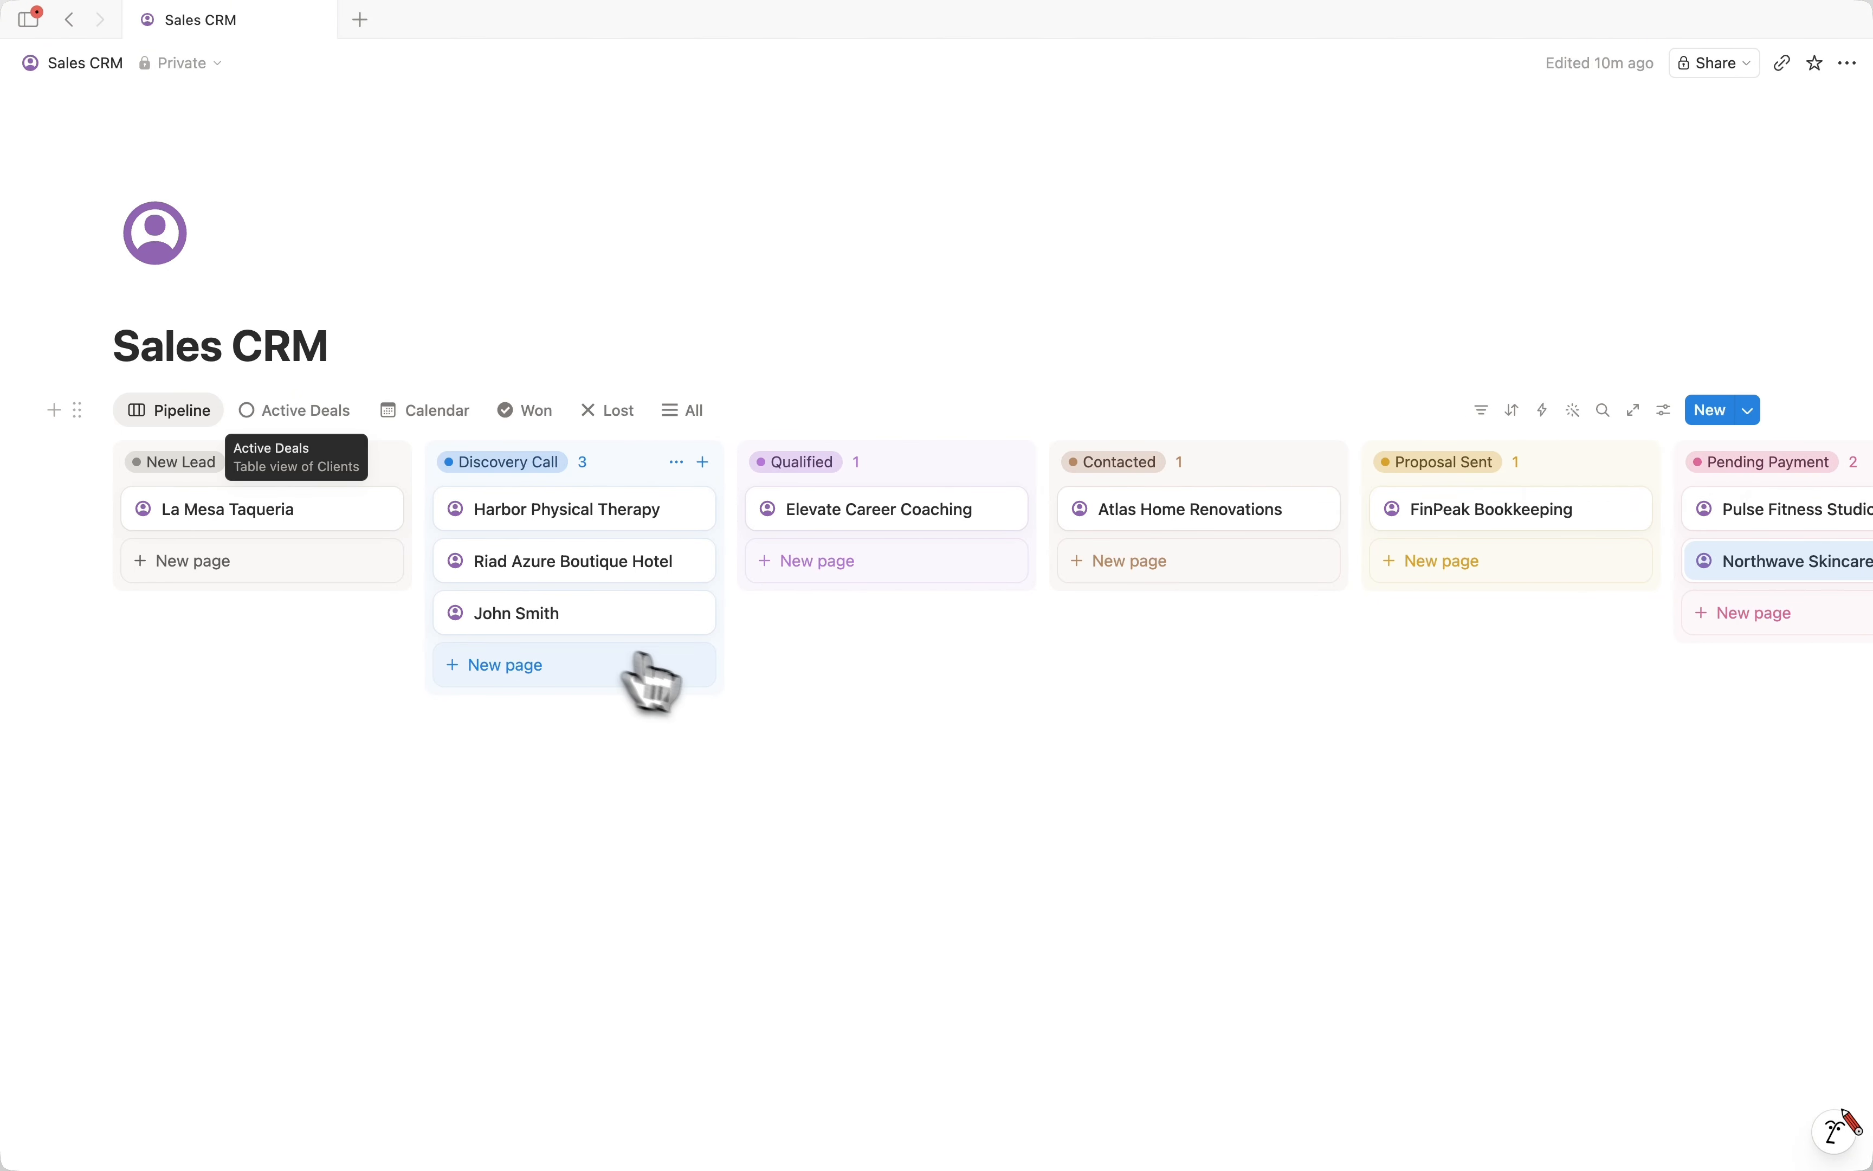
Show Company Name, Deal Size and Source on the Pipeline cards, with Deal Size placed above Source.
left_click(1665, 410)
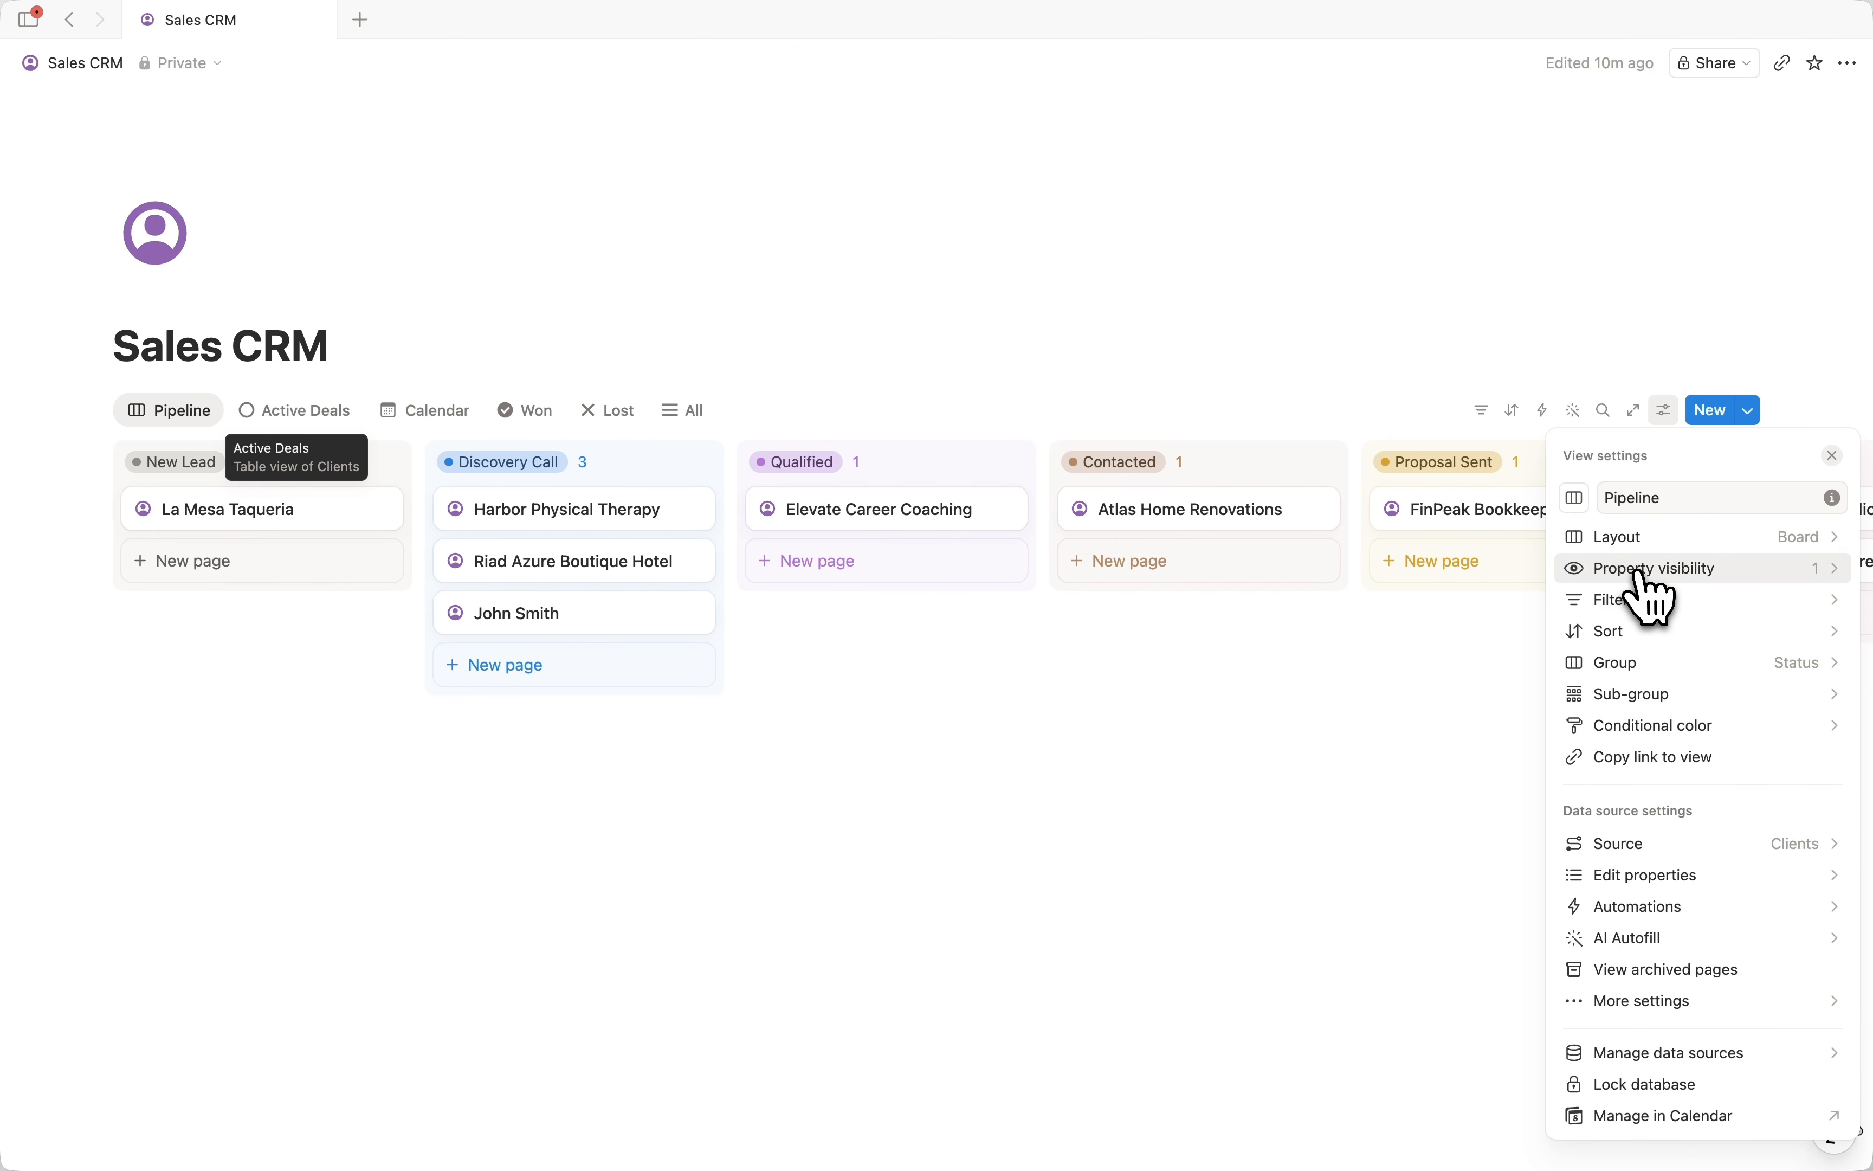
left_click(1728, 573)
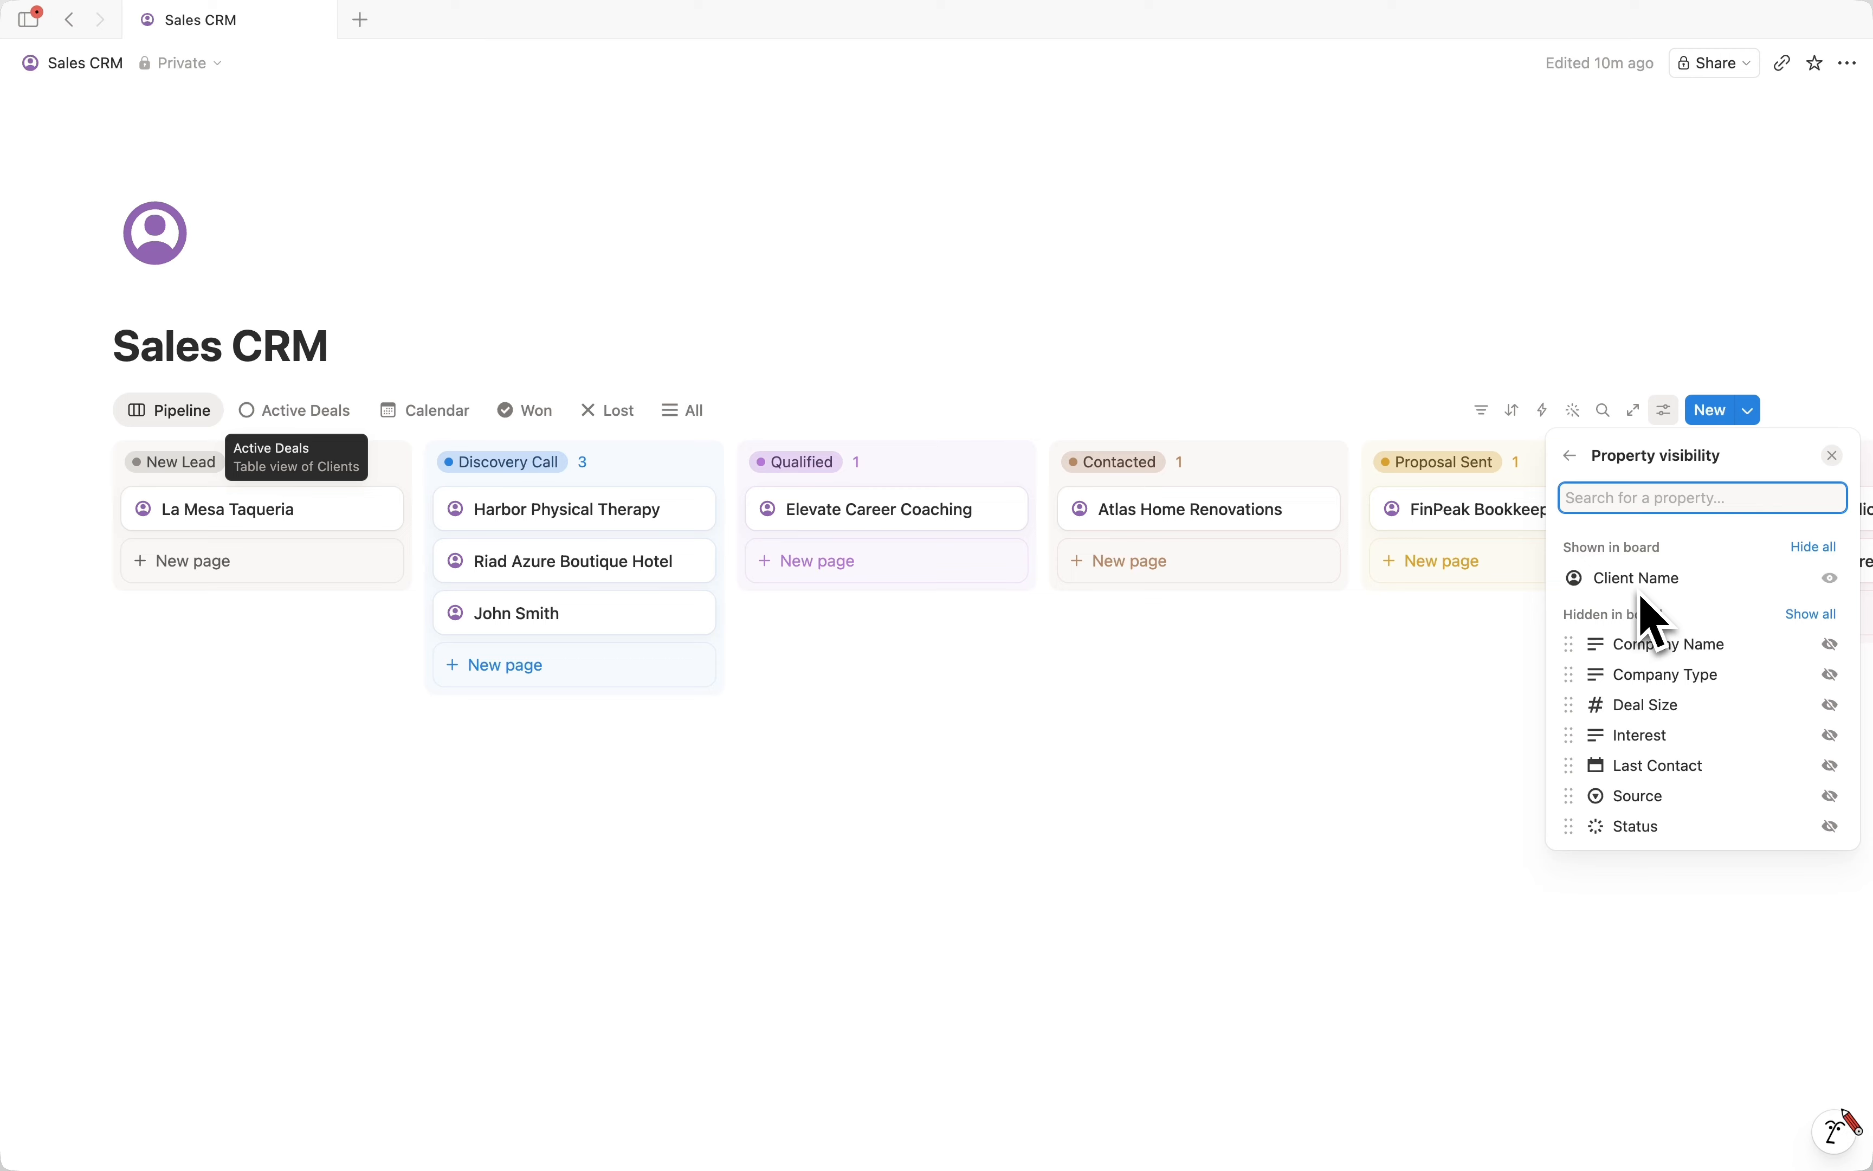
left_click(1832, 645)
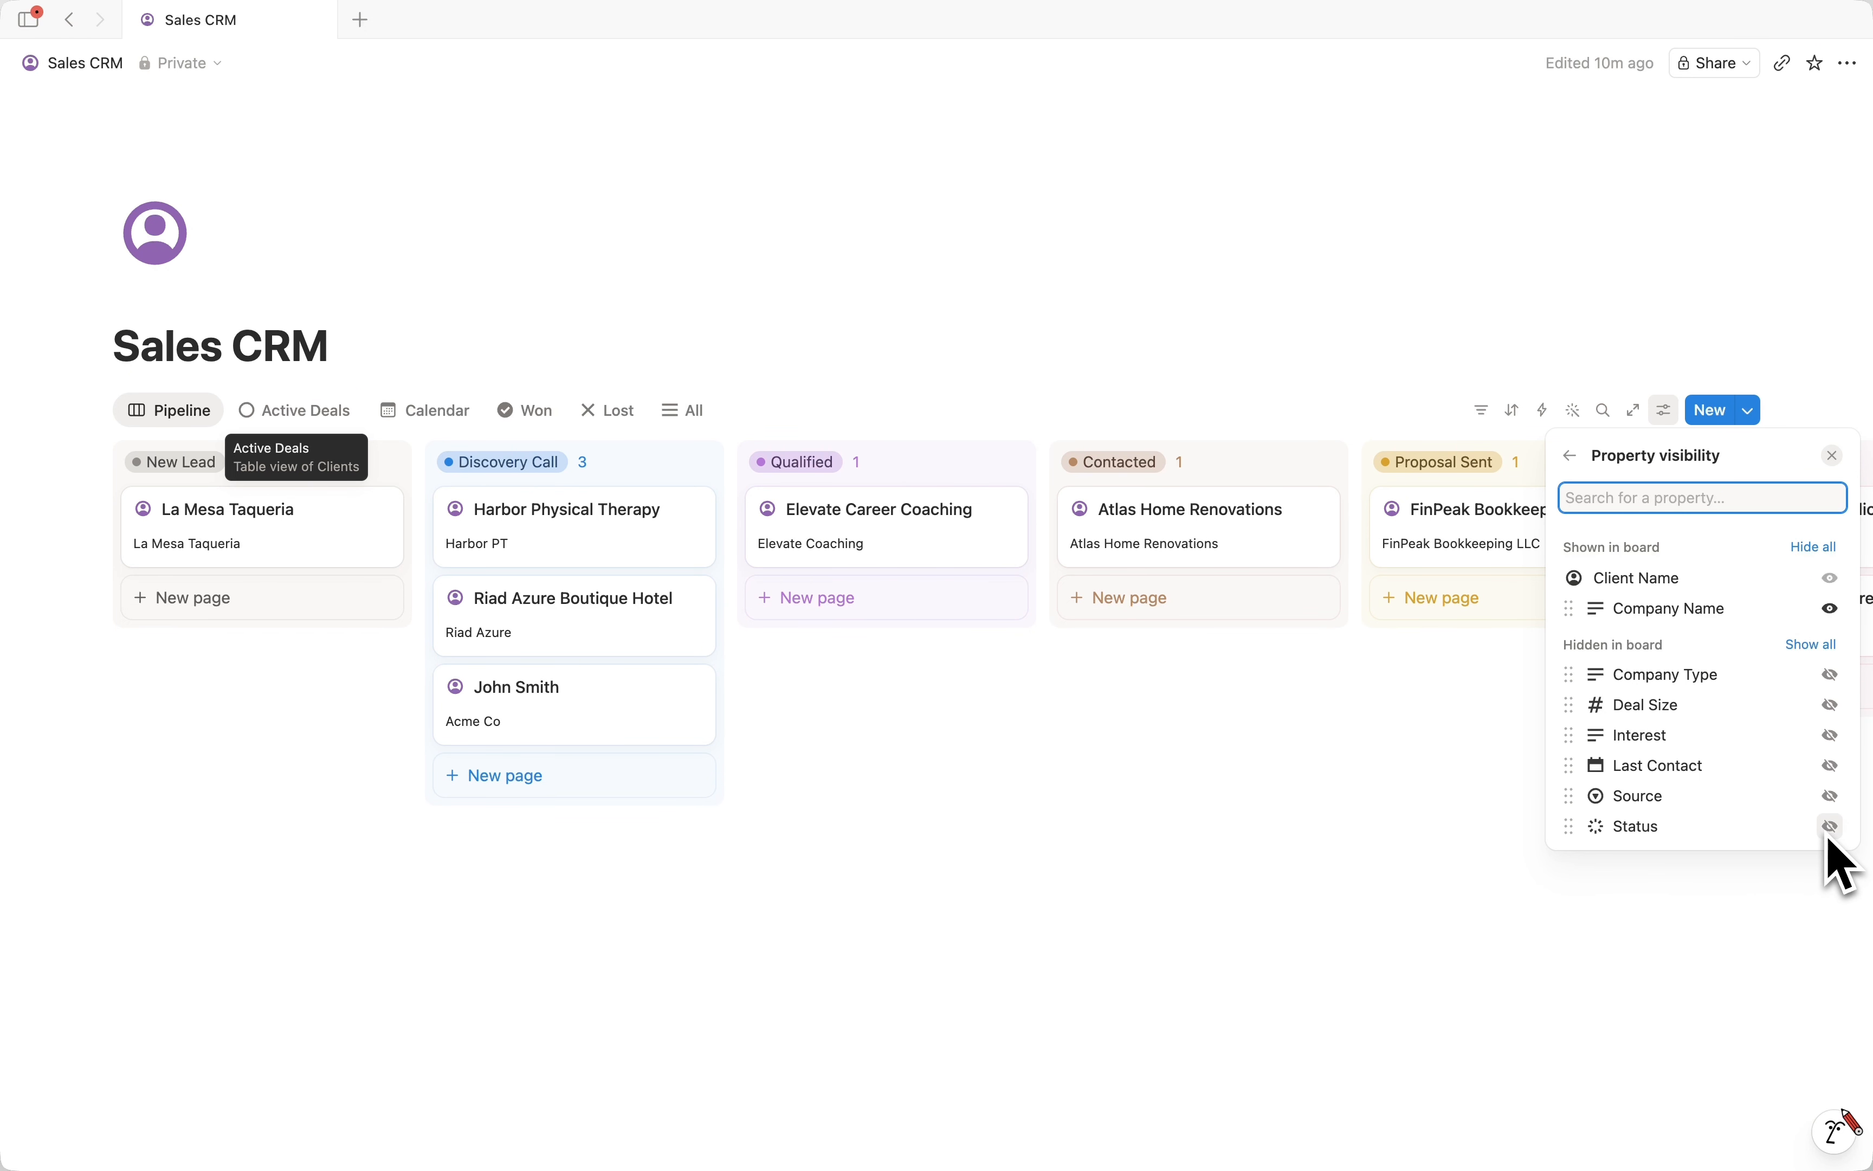
left_click(1831, 796)
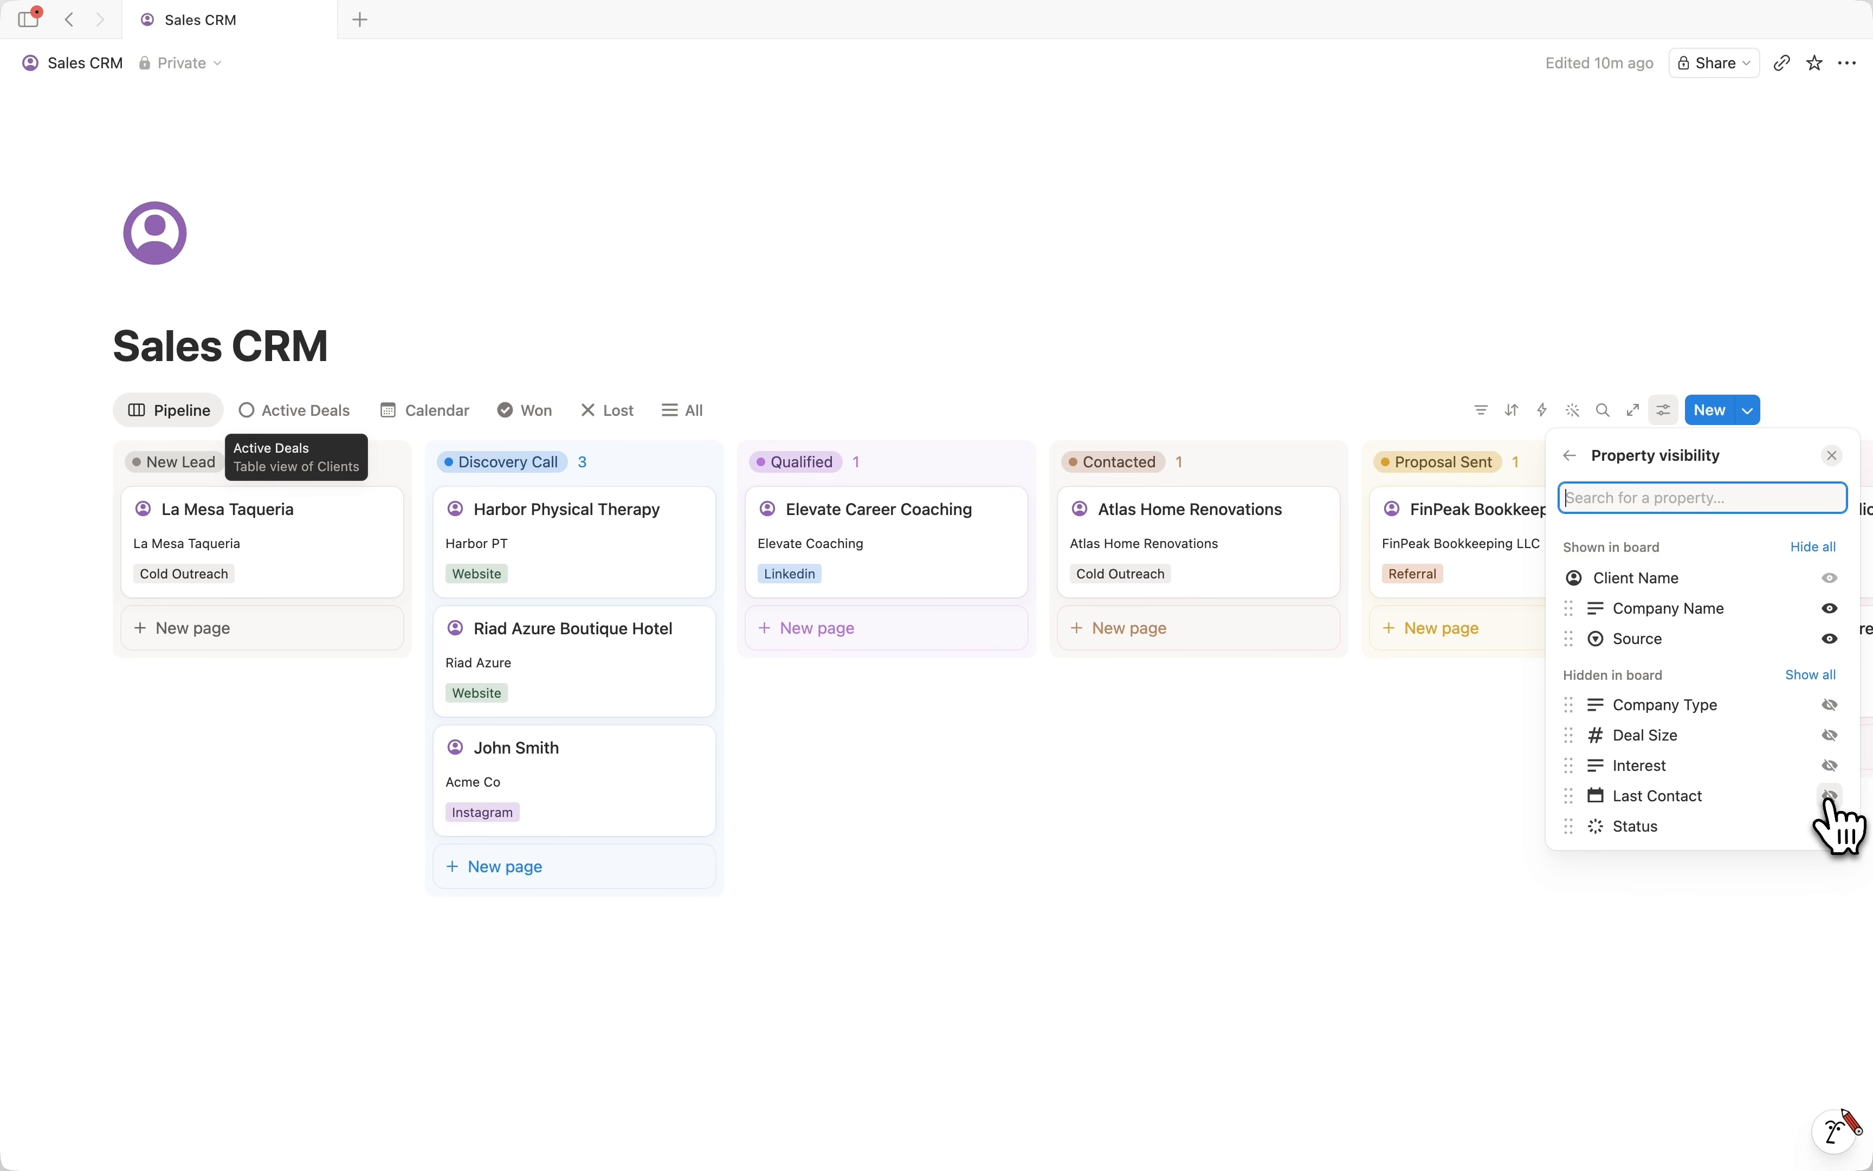
left_click(1832, 737)
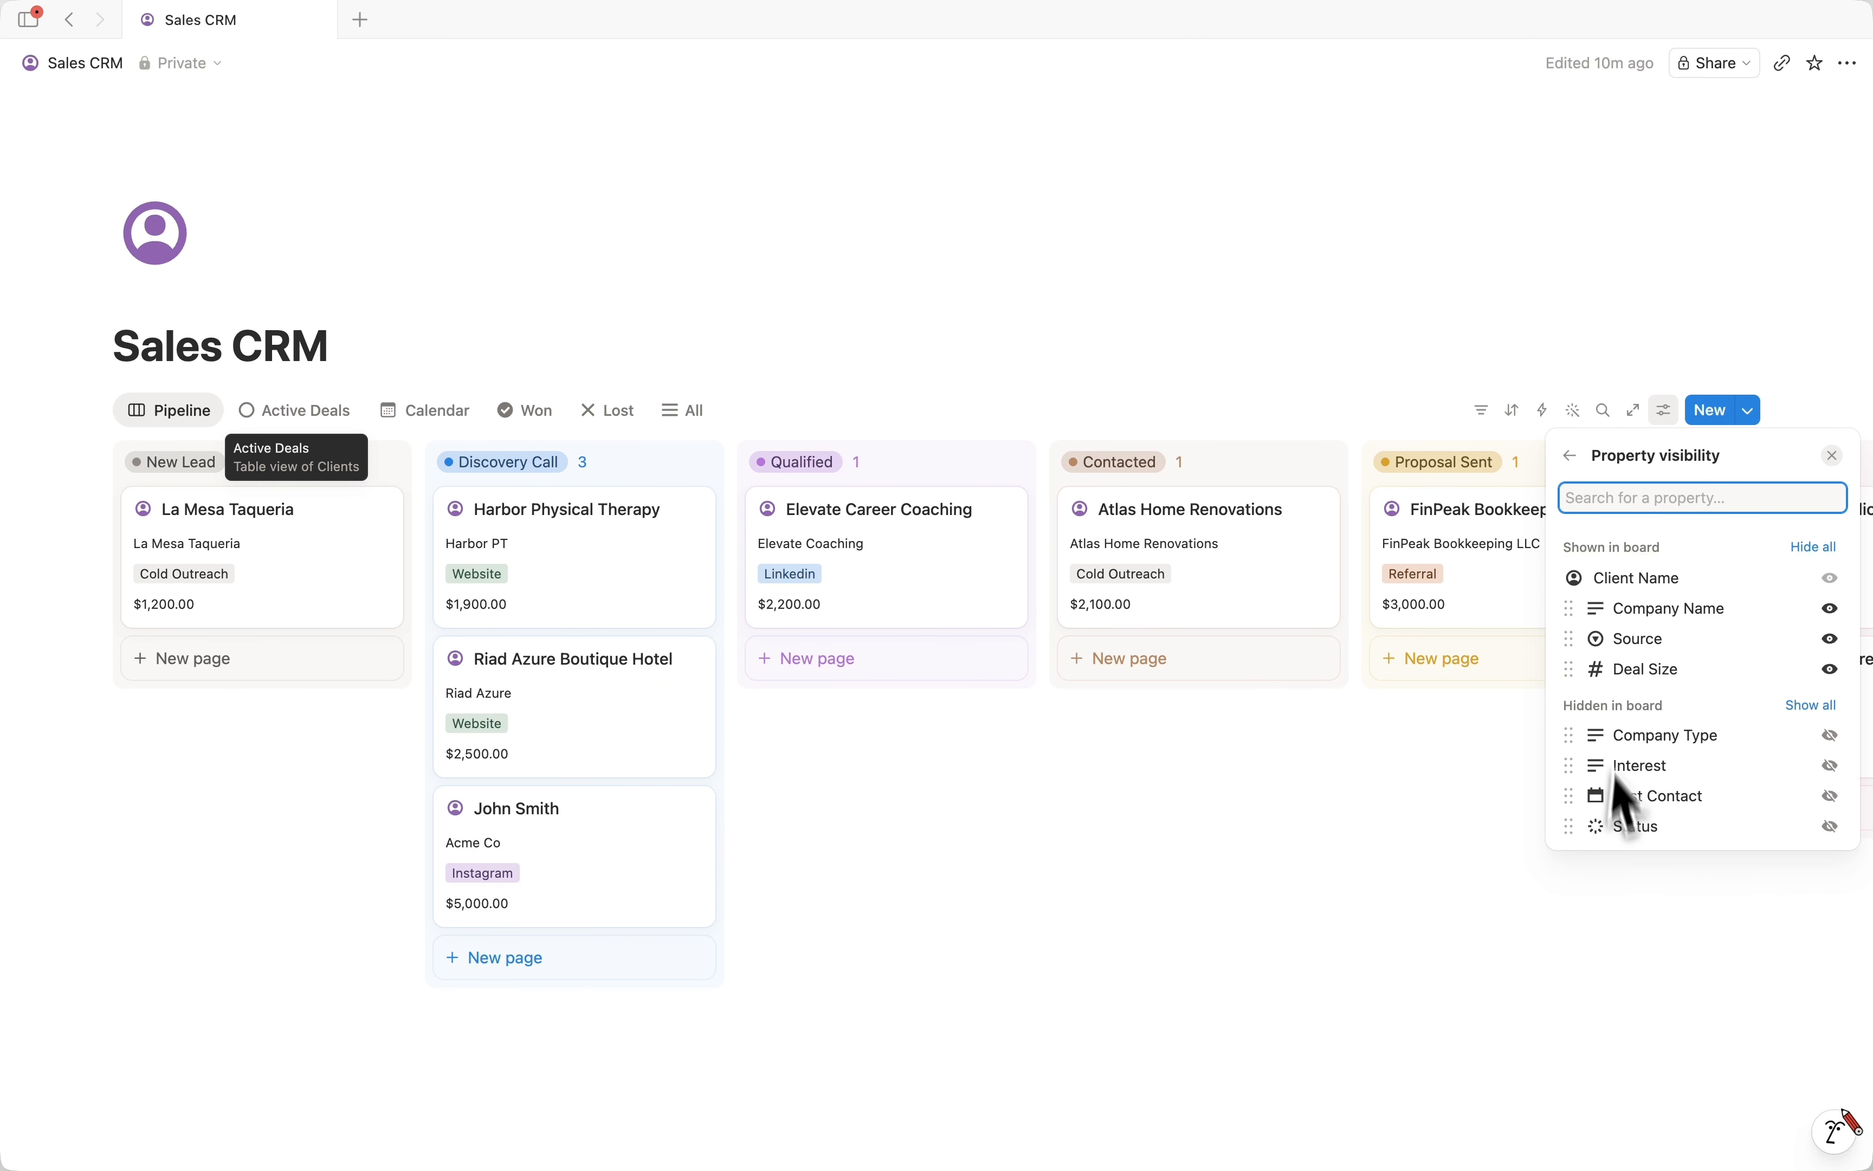
left_click_drag(1576, 672, 1567, 640)
left_click(1265, 798)
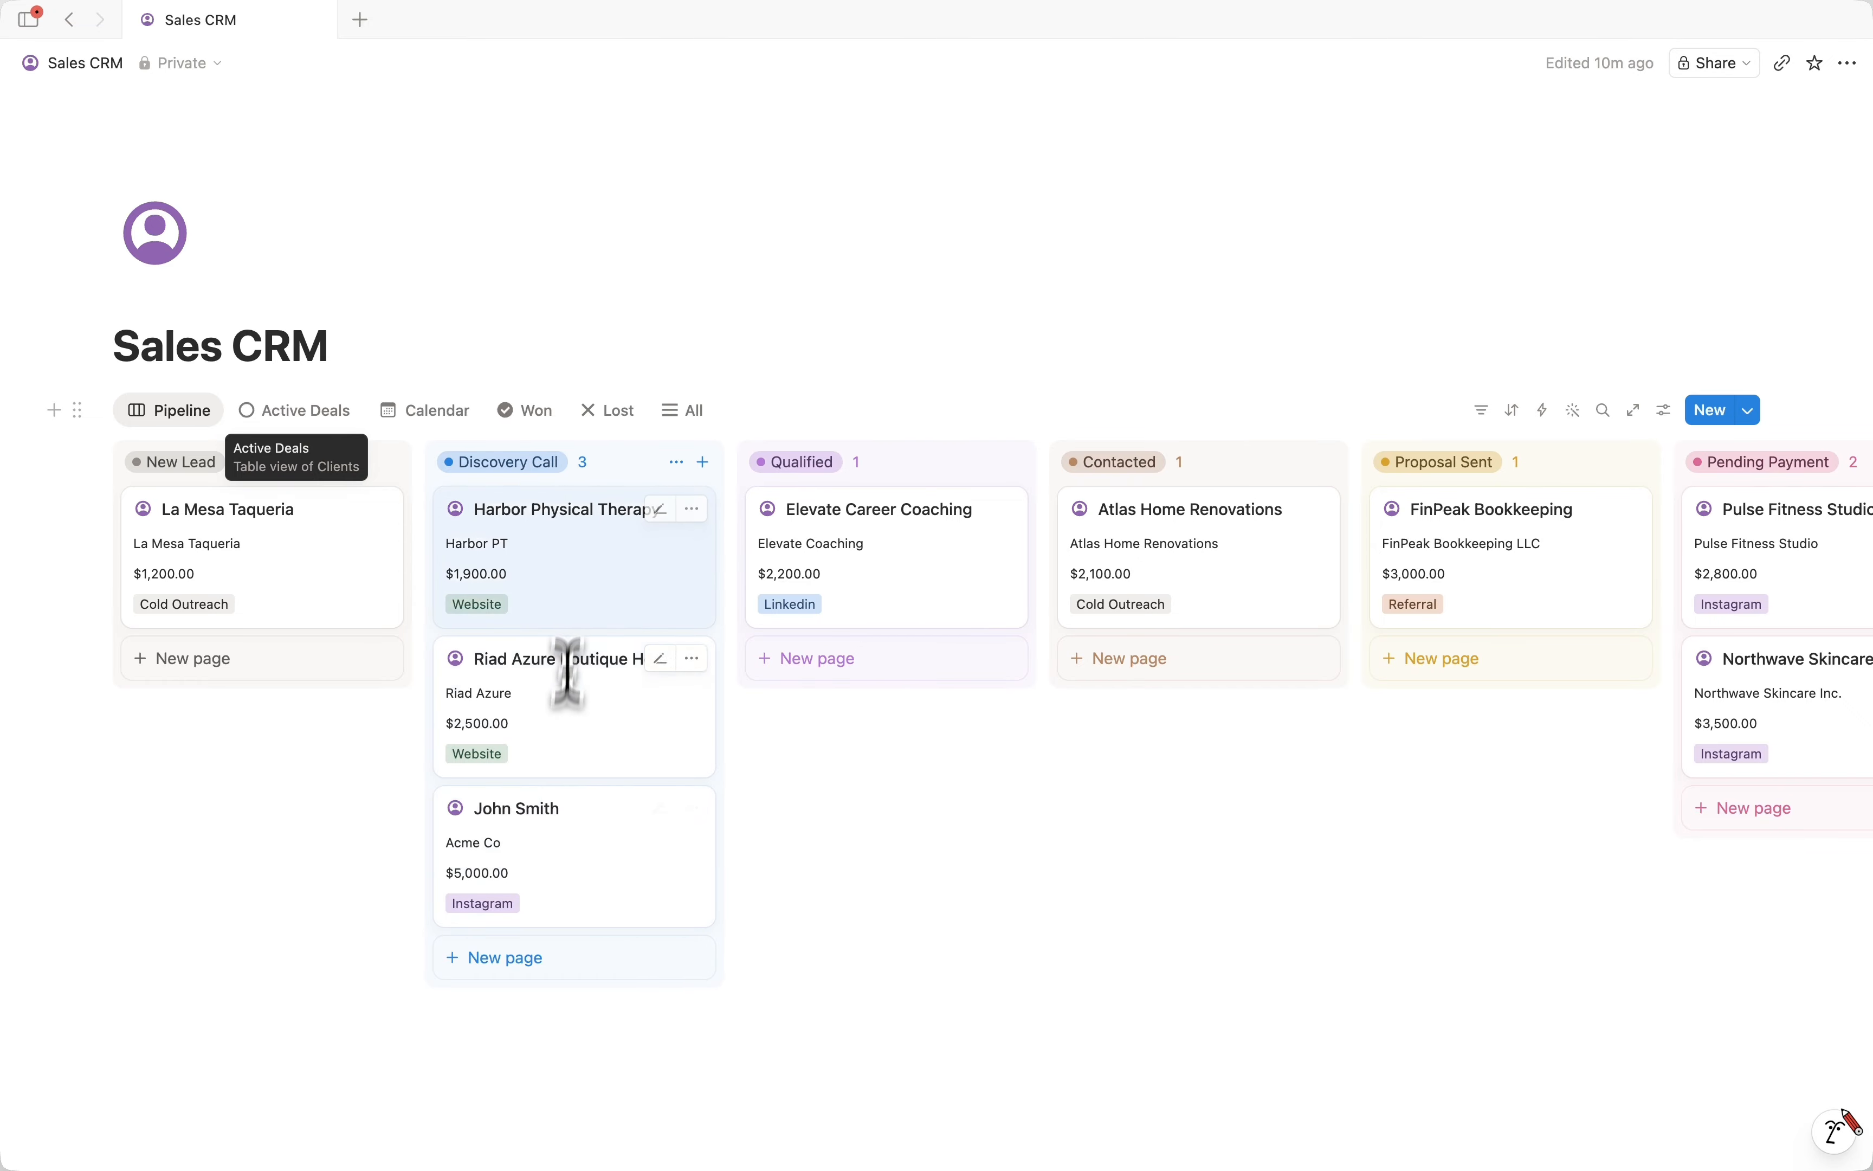
Set the Pipeline column totals to the sum of Deal Size.
left_click(584, 463)
mouse_move(634, 555)
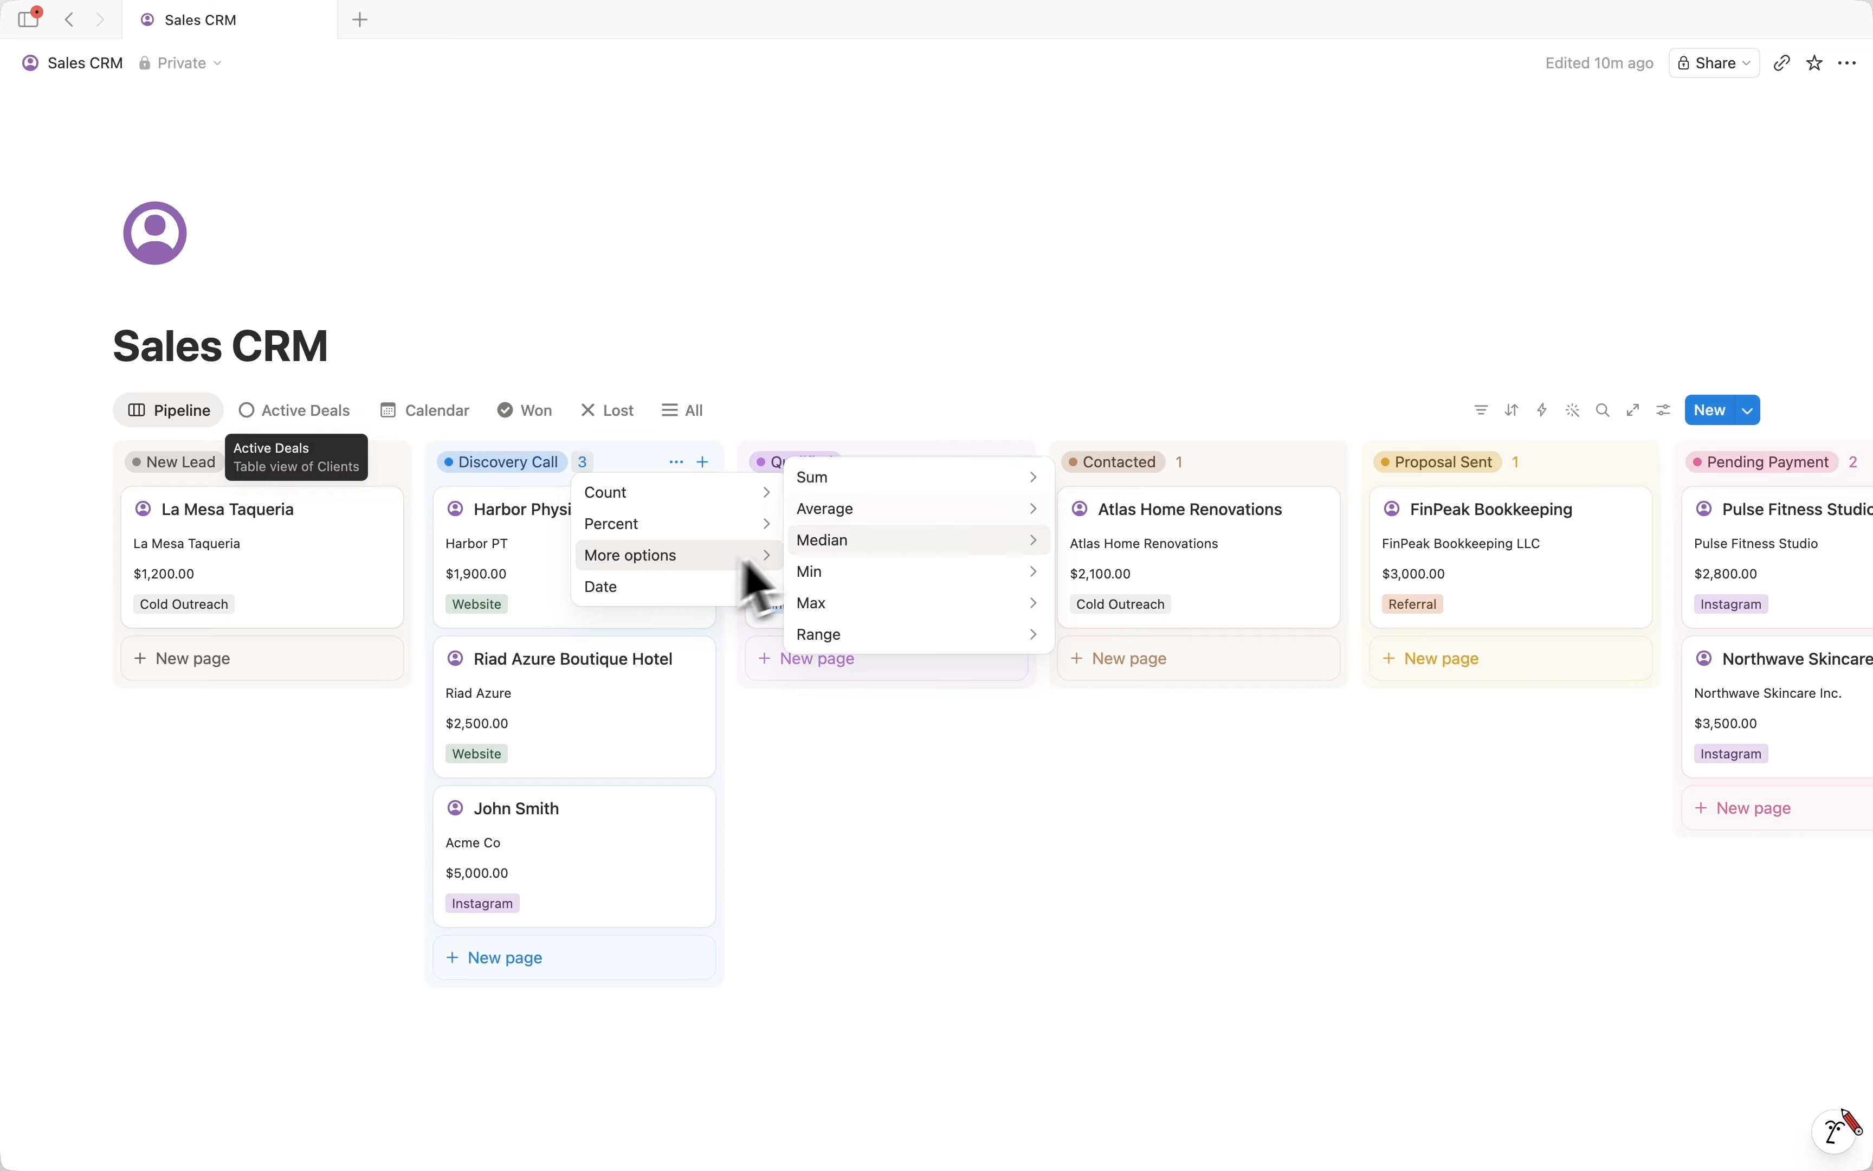
mouse_move(820, 477)
left_click(1104, 479)
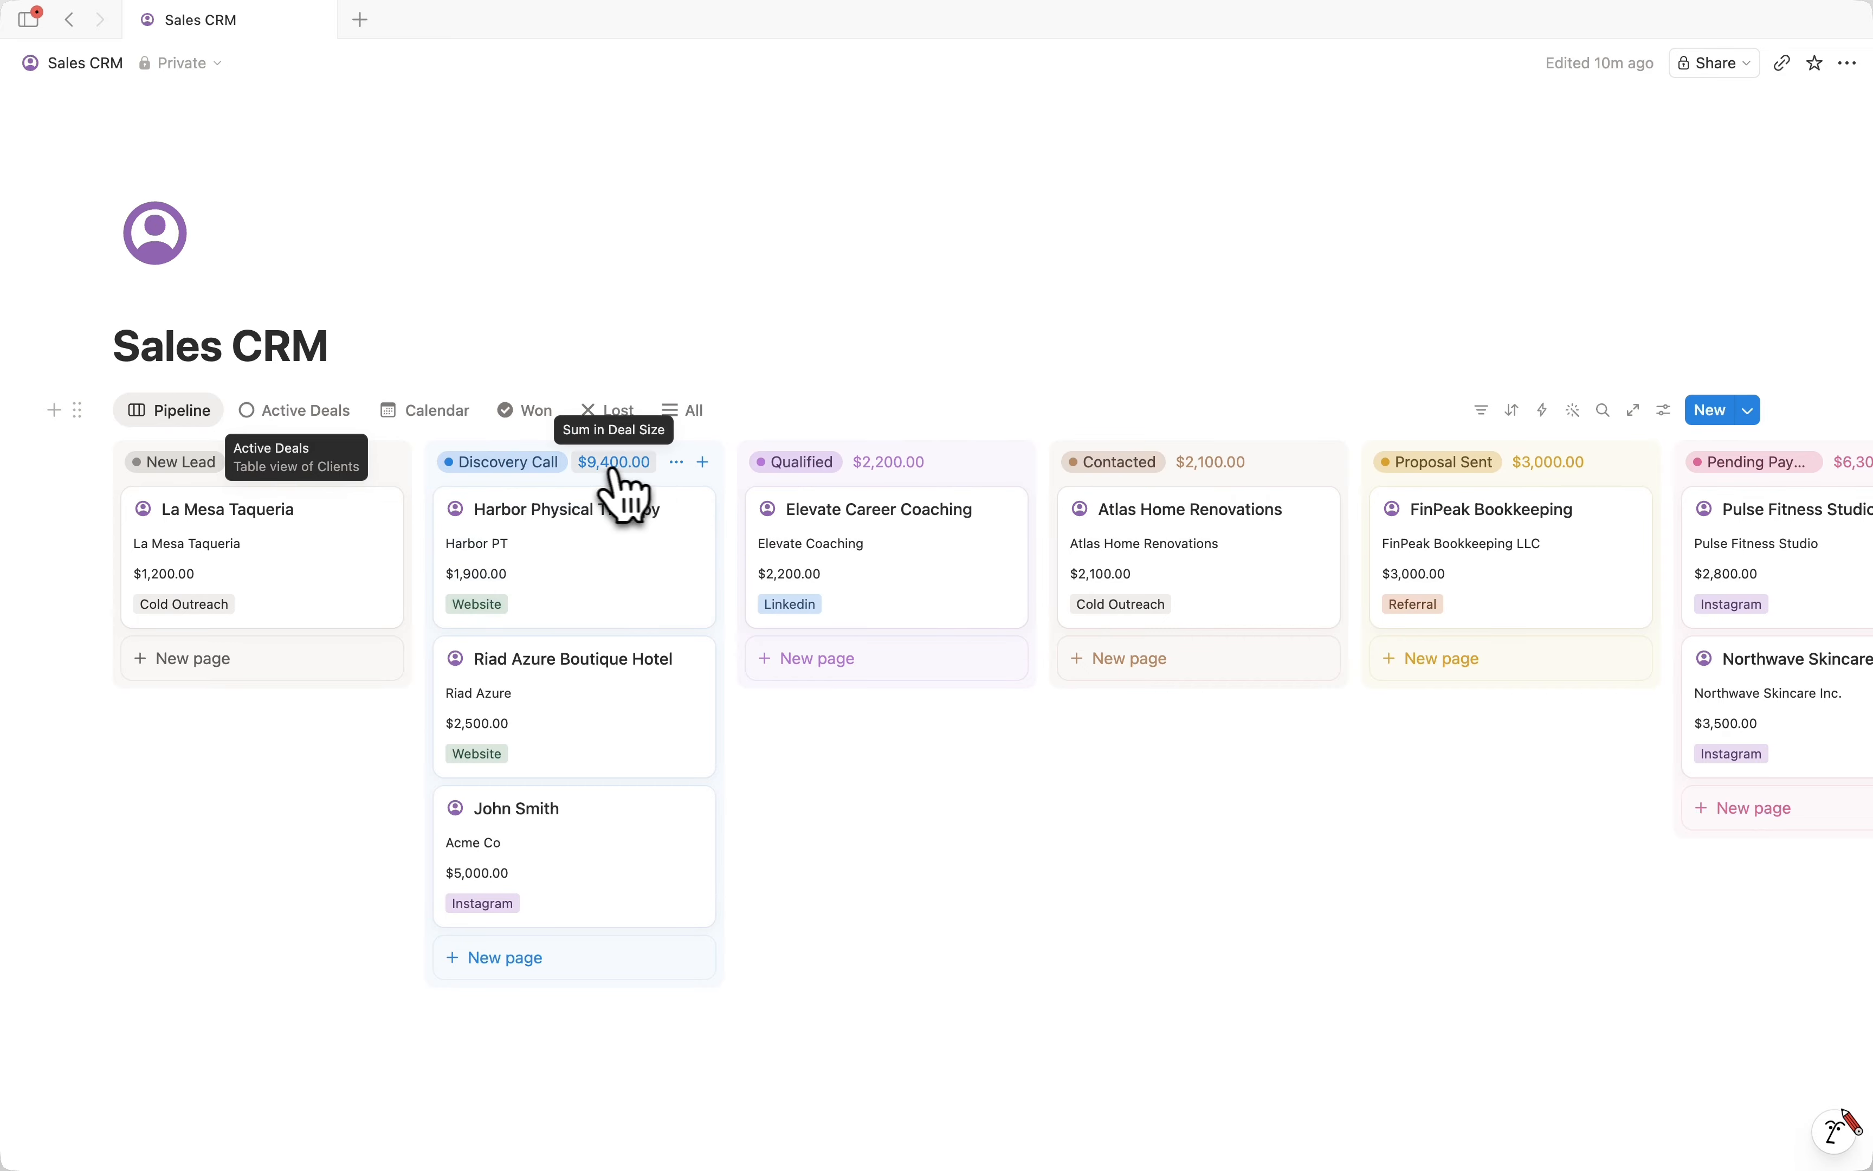
scroll(1049, 624, "right", 5)
scroll(1120, 598, "left", 5)
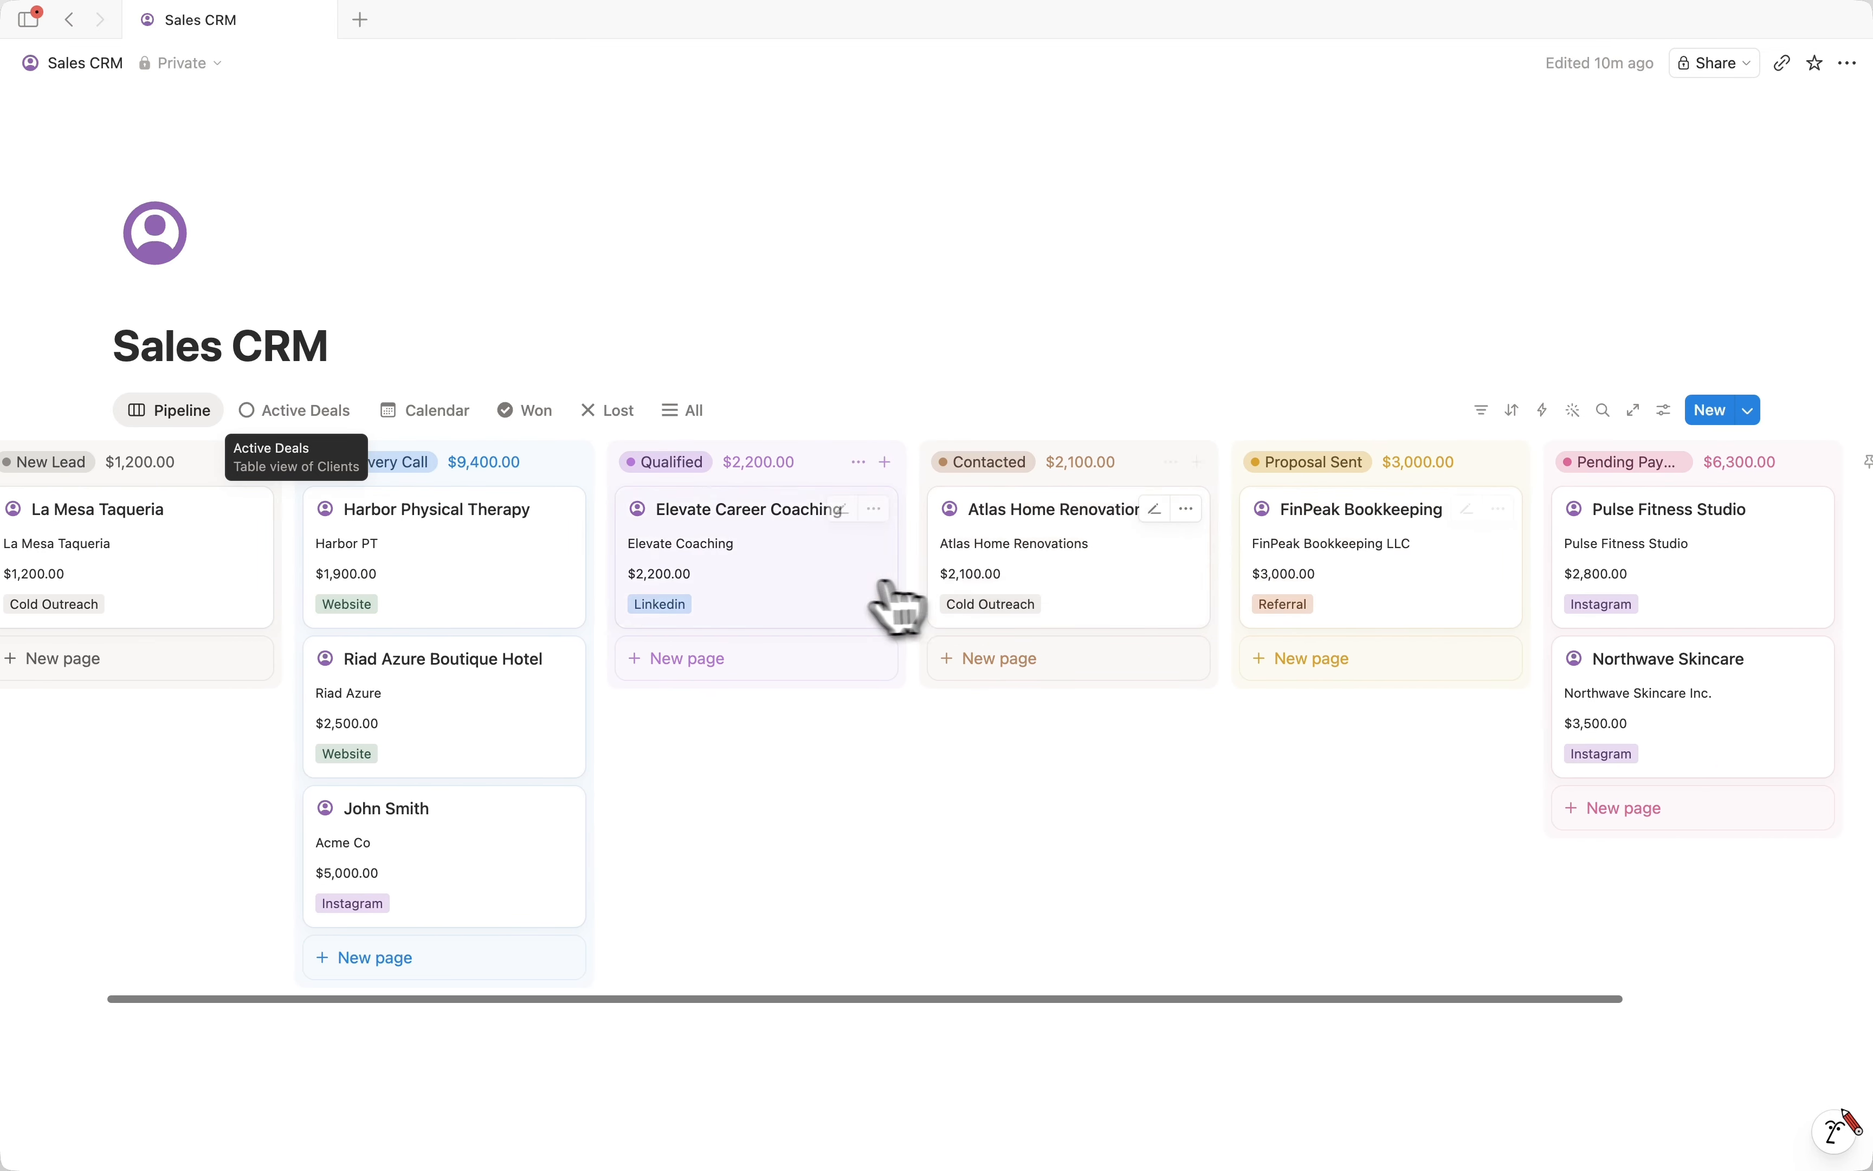
Add a Person property for Owner in the La Mesa Taqueria page and place it above Status.
left_click(318, 554)
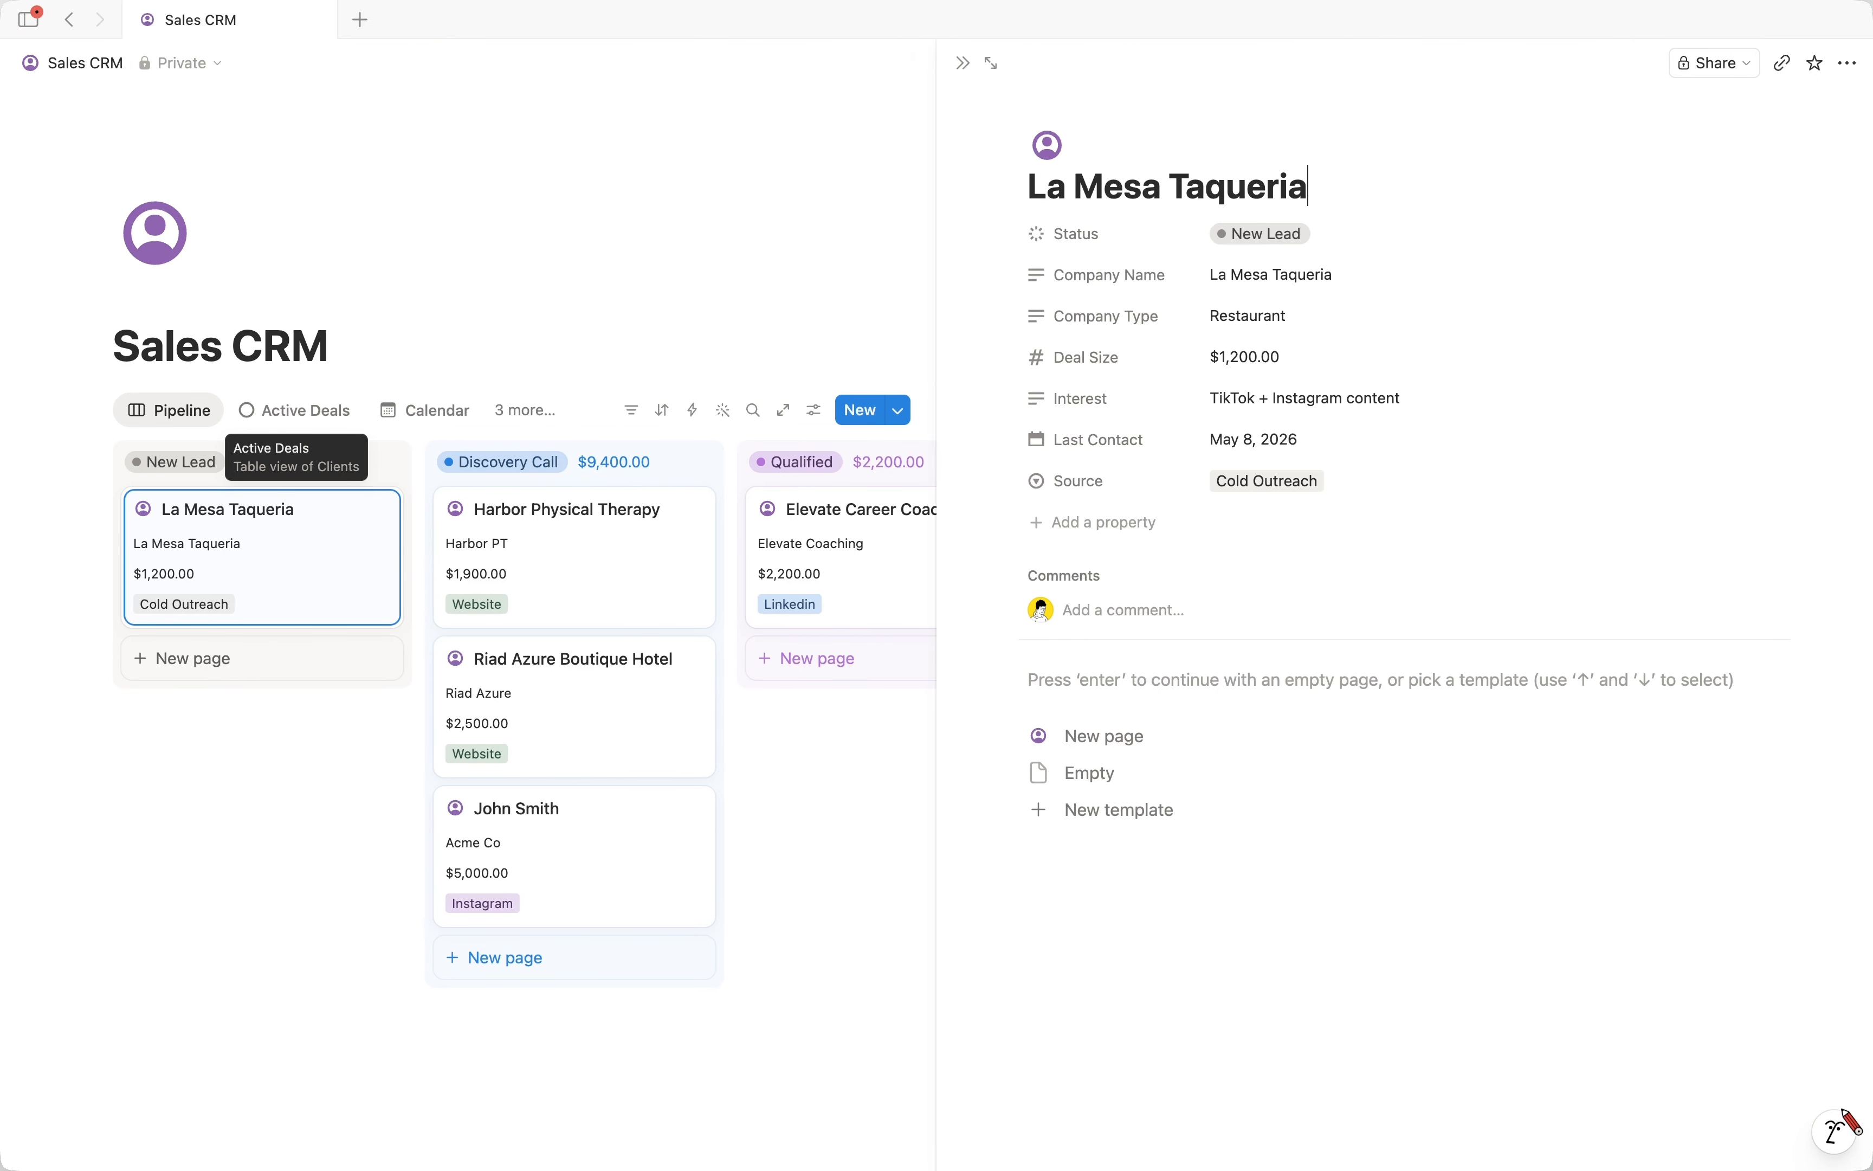
left_click(1115, 525)
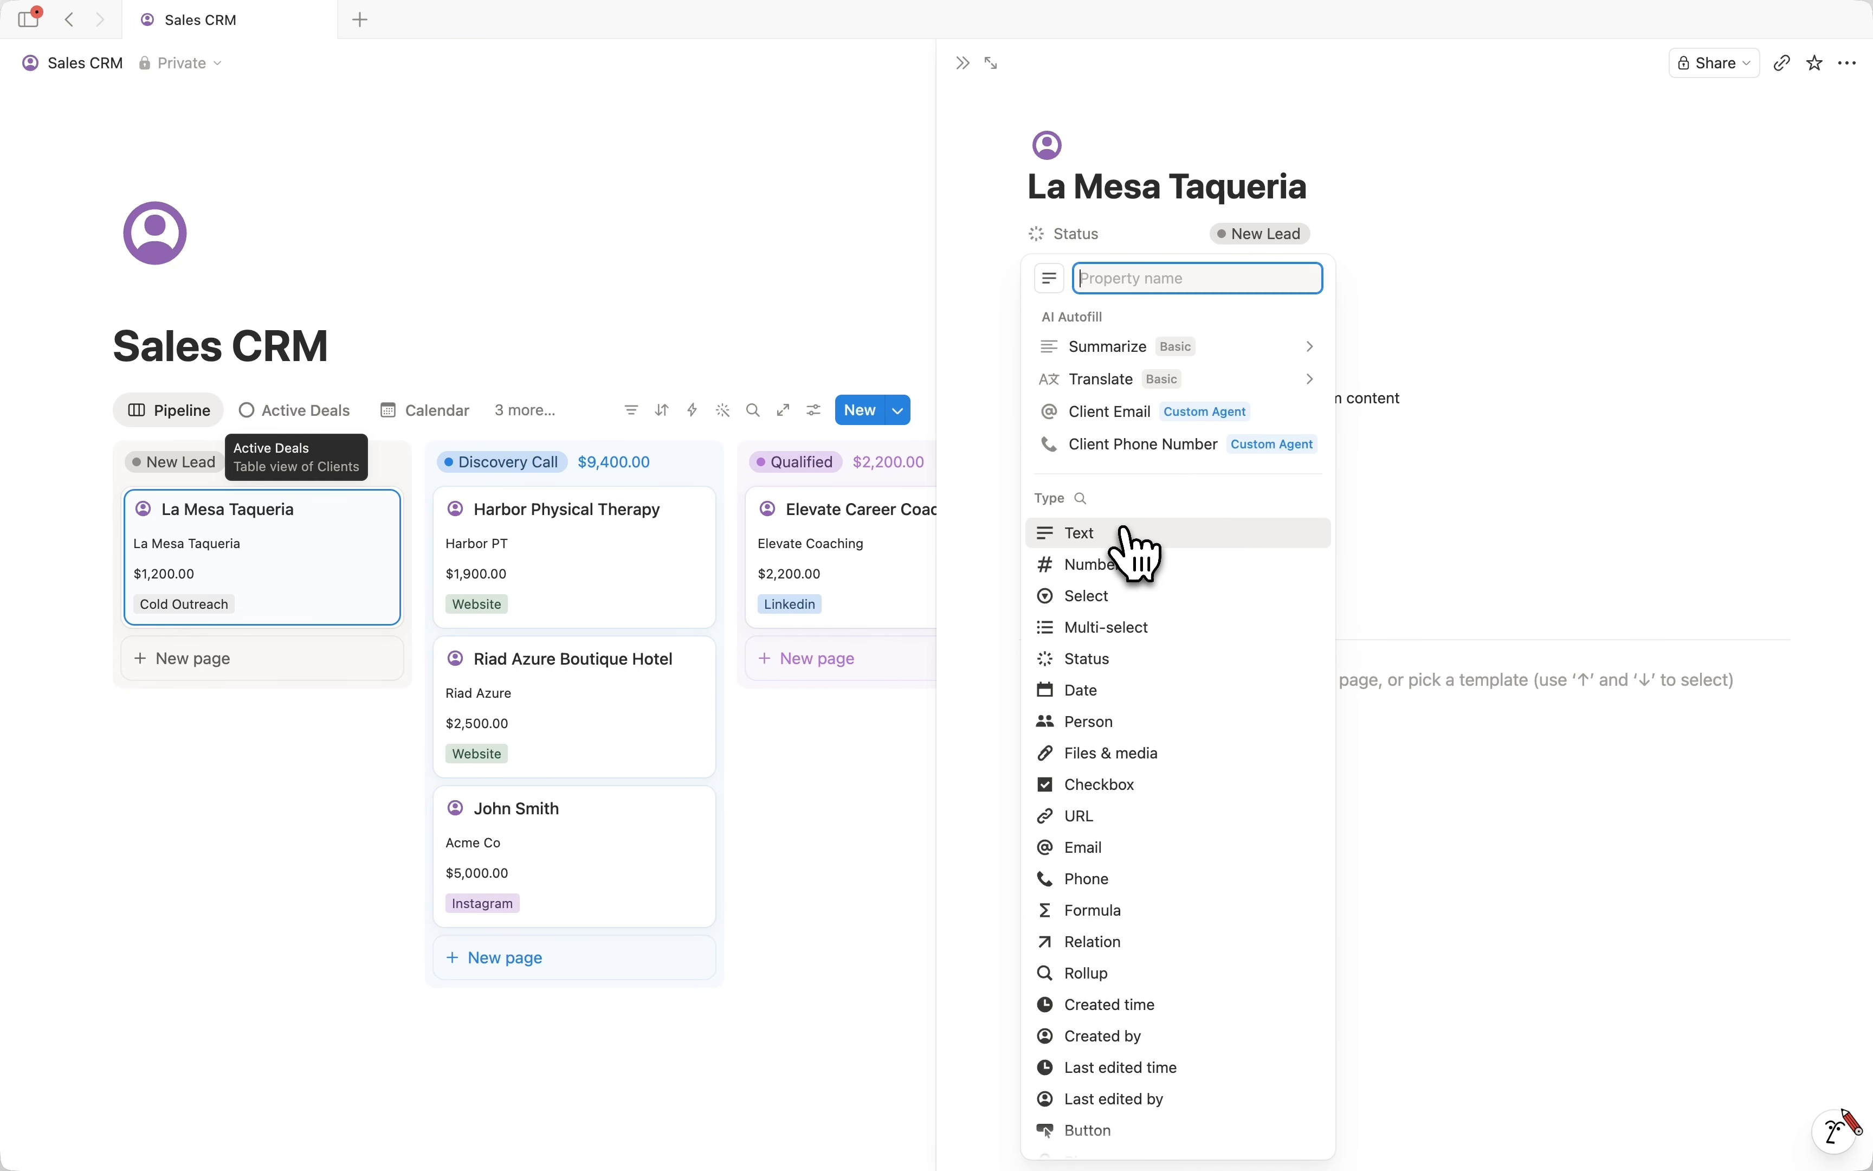
scroll(1168, 775, "down", 1)
left_click(1099, 679)
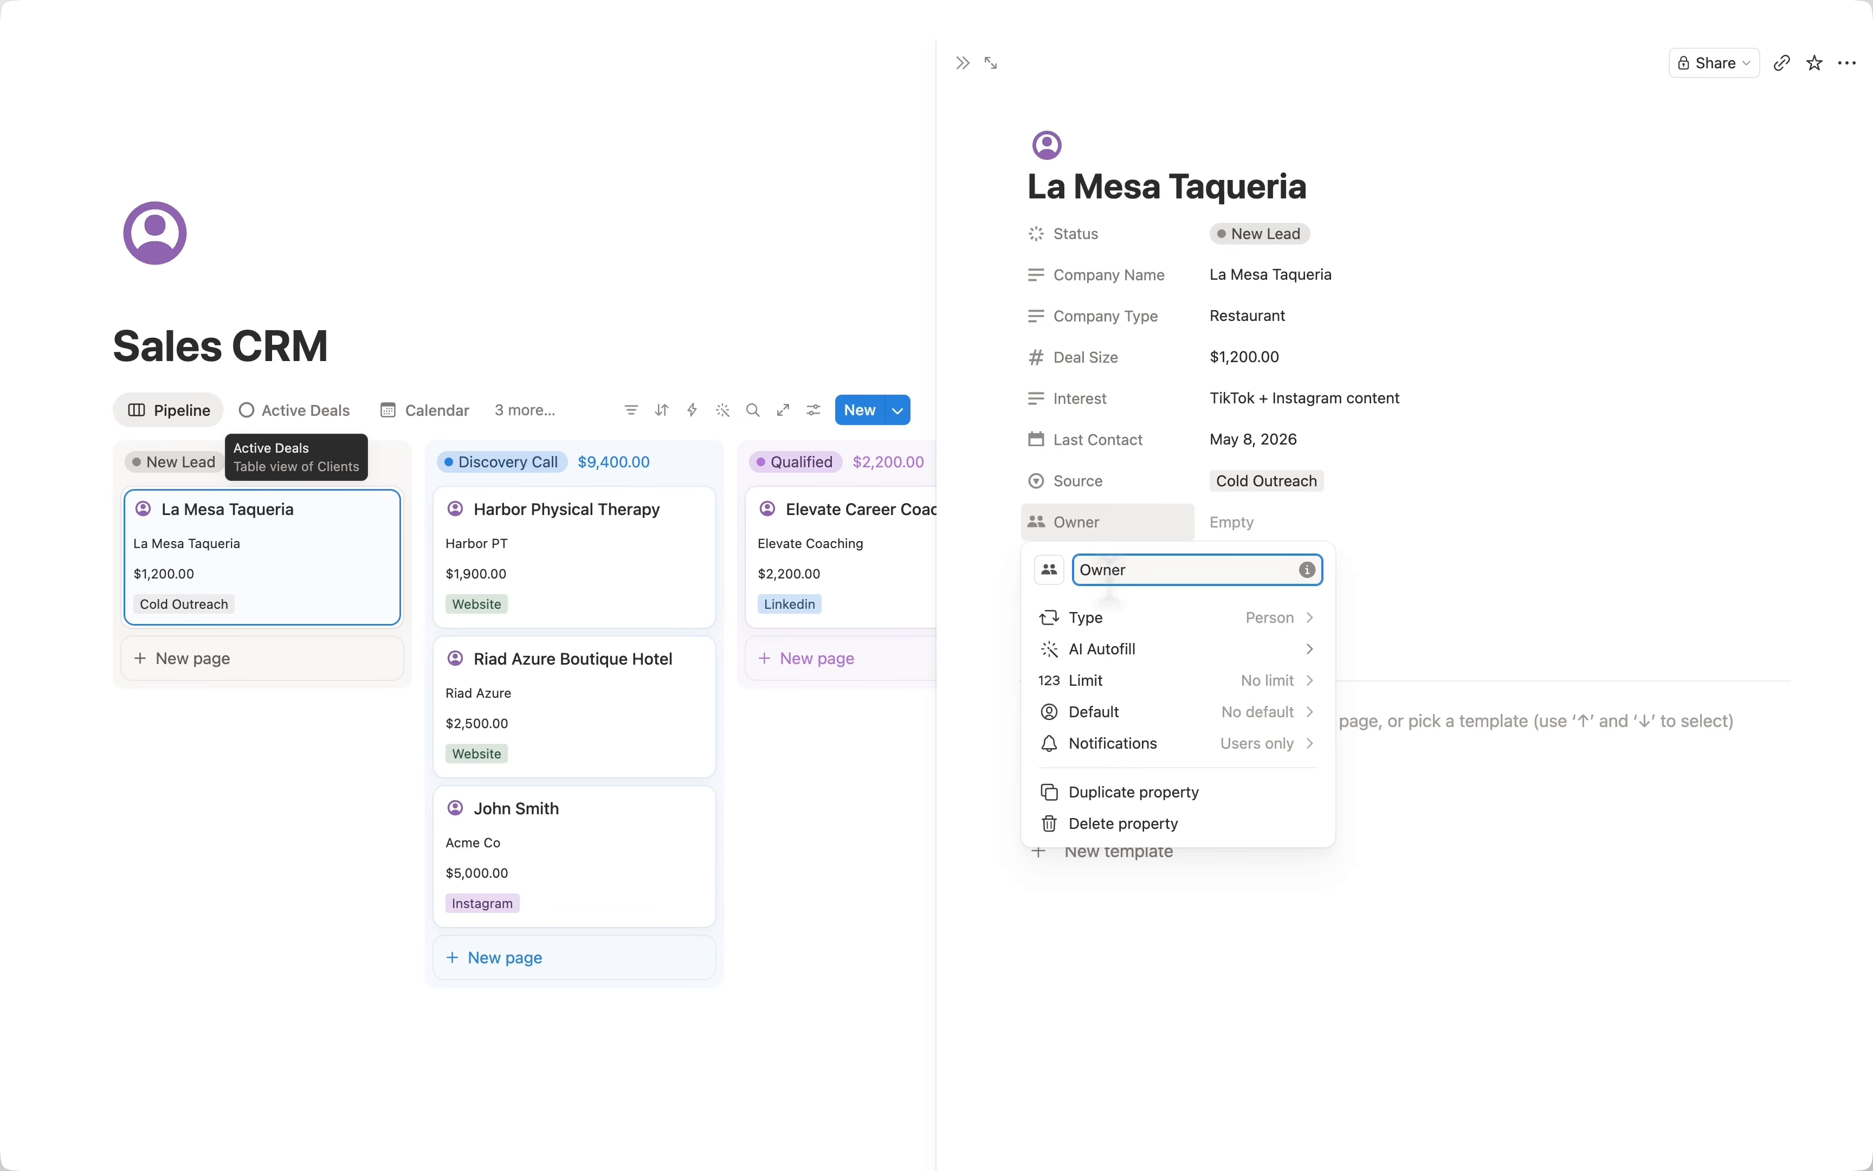
left_click_drag(1108, 521, 1120, 236)
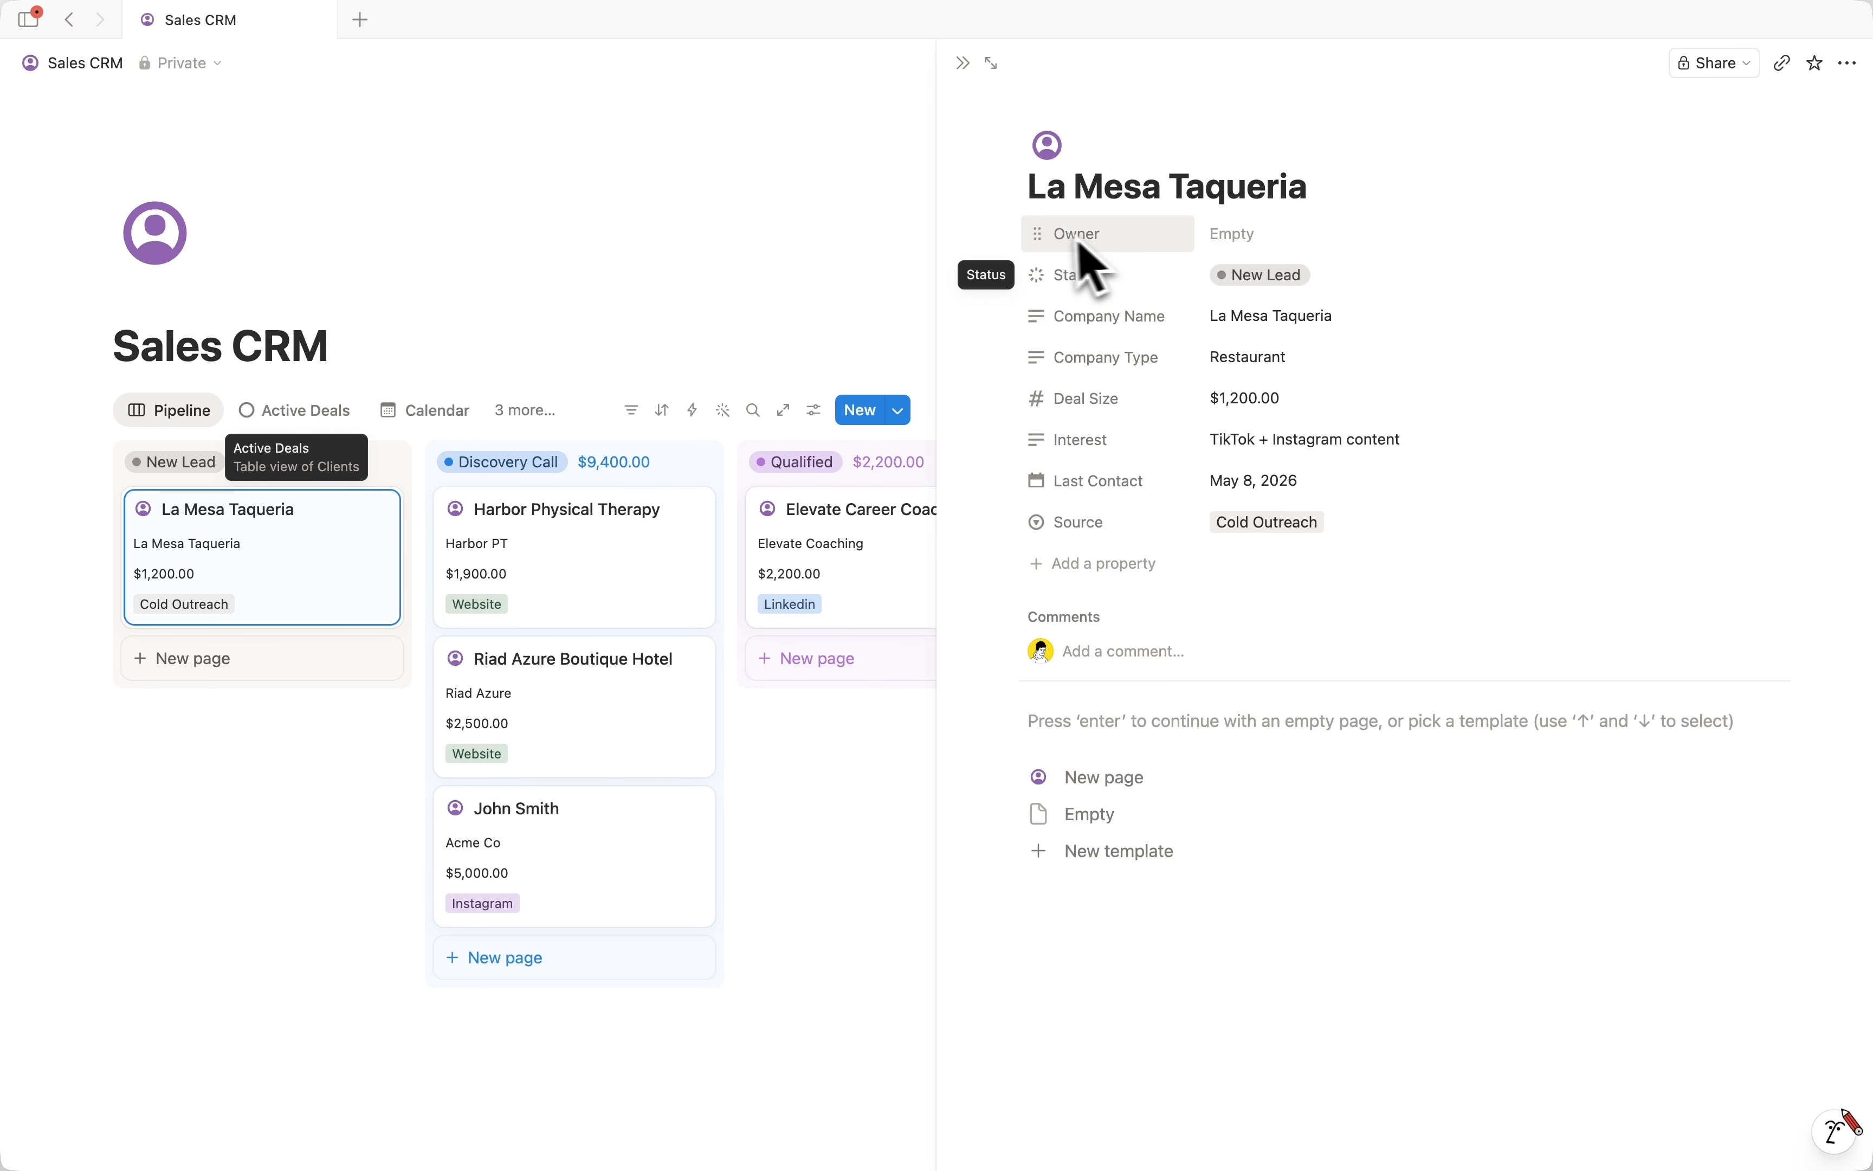
Assign your own account as the Owner of La Mesa Taqueria.
left_click(1242, 240)
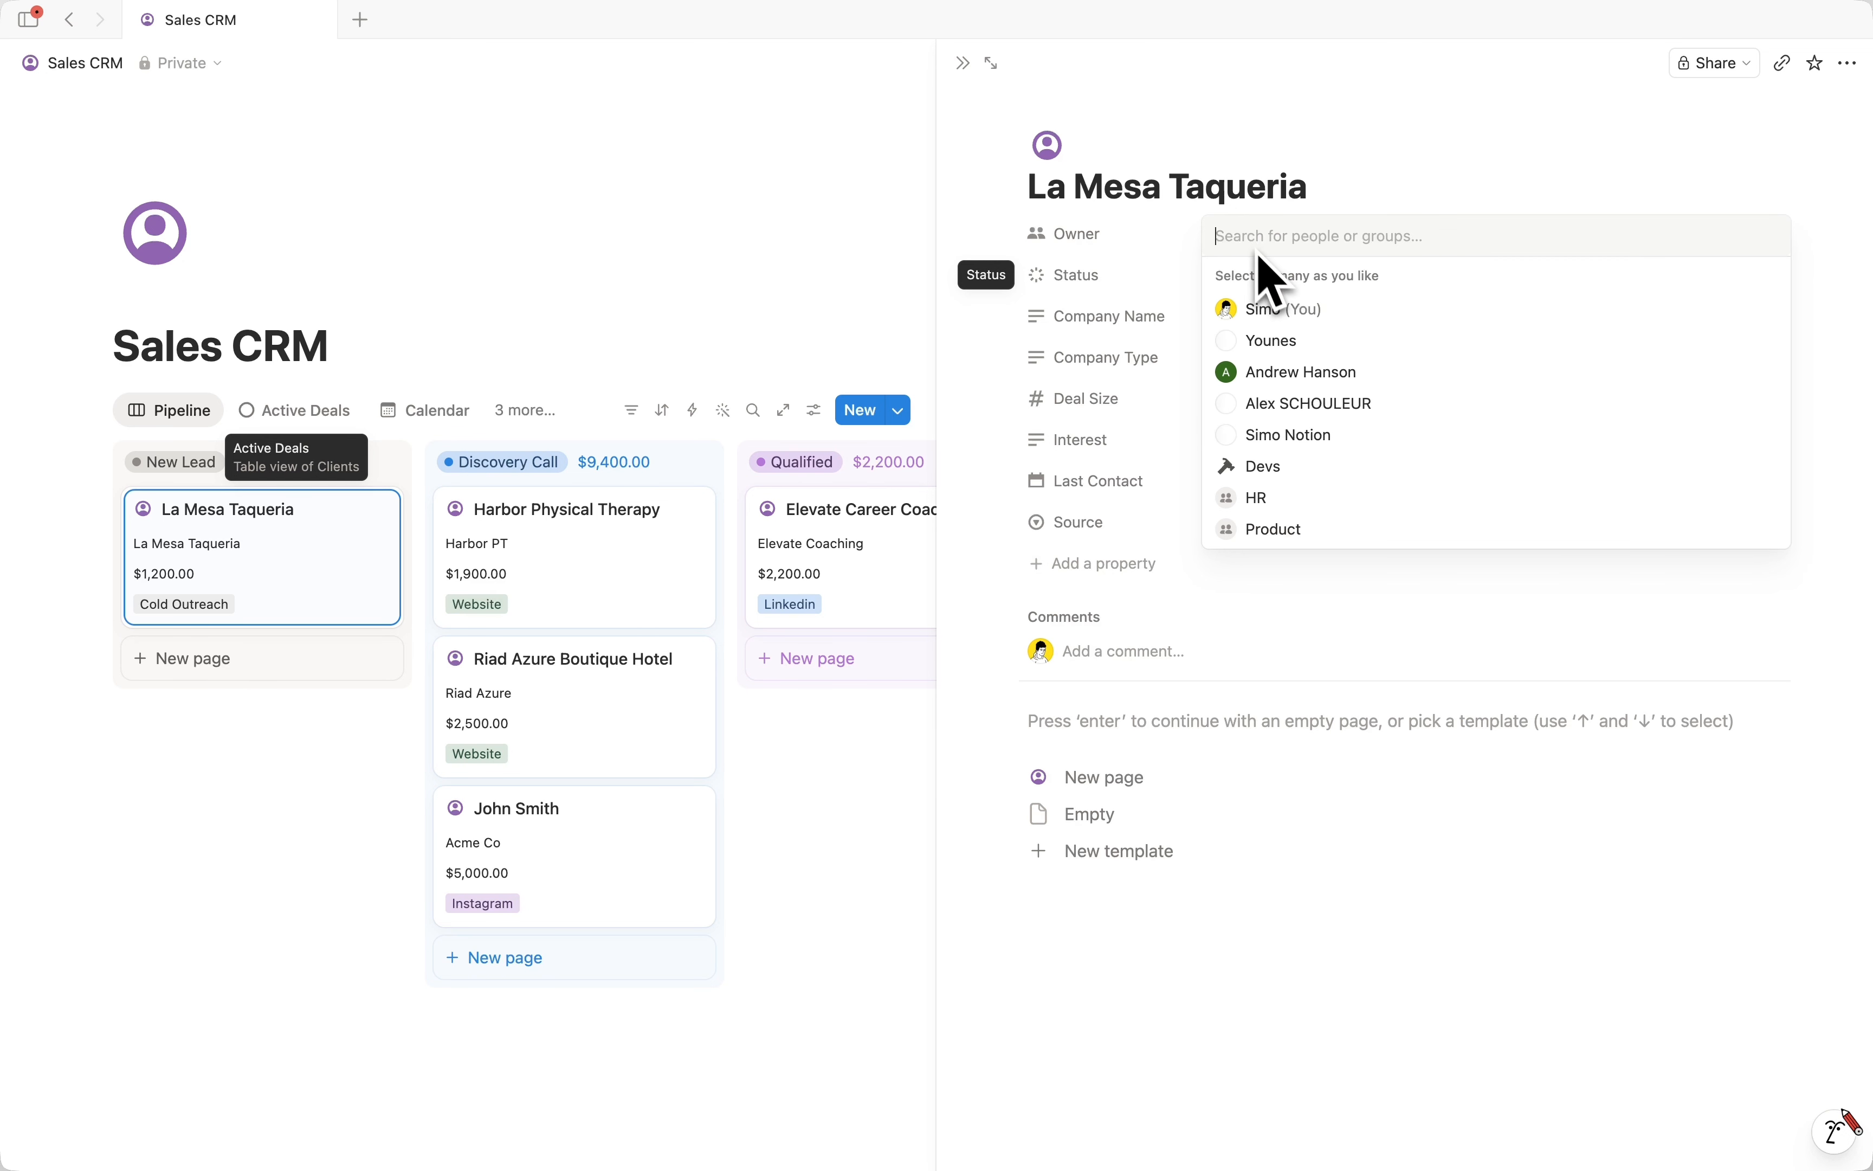
left_click(1269, 309)
left_click(1151, 223)
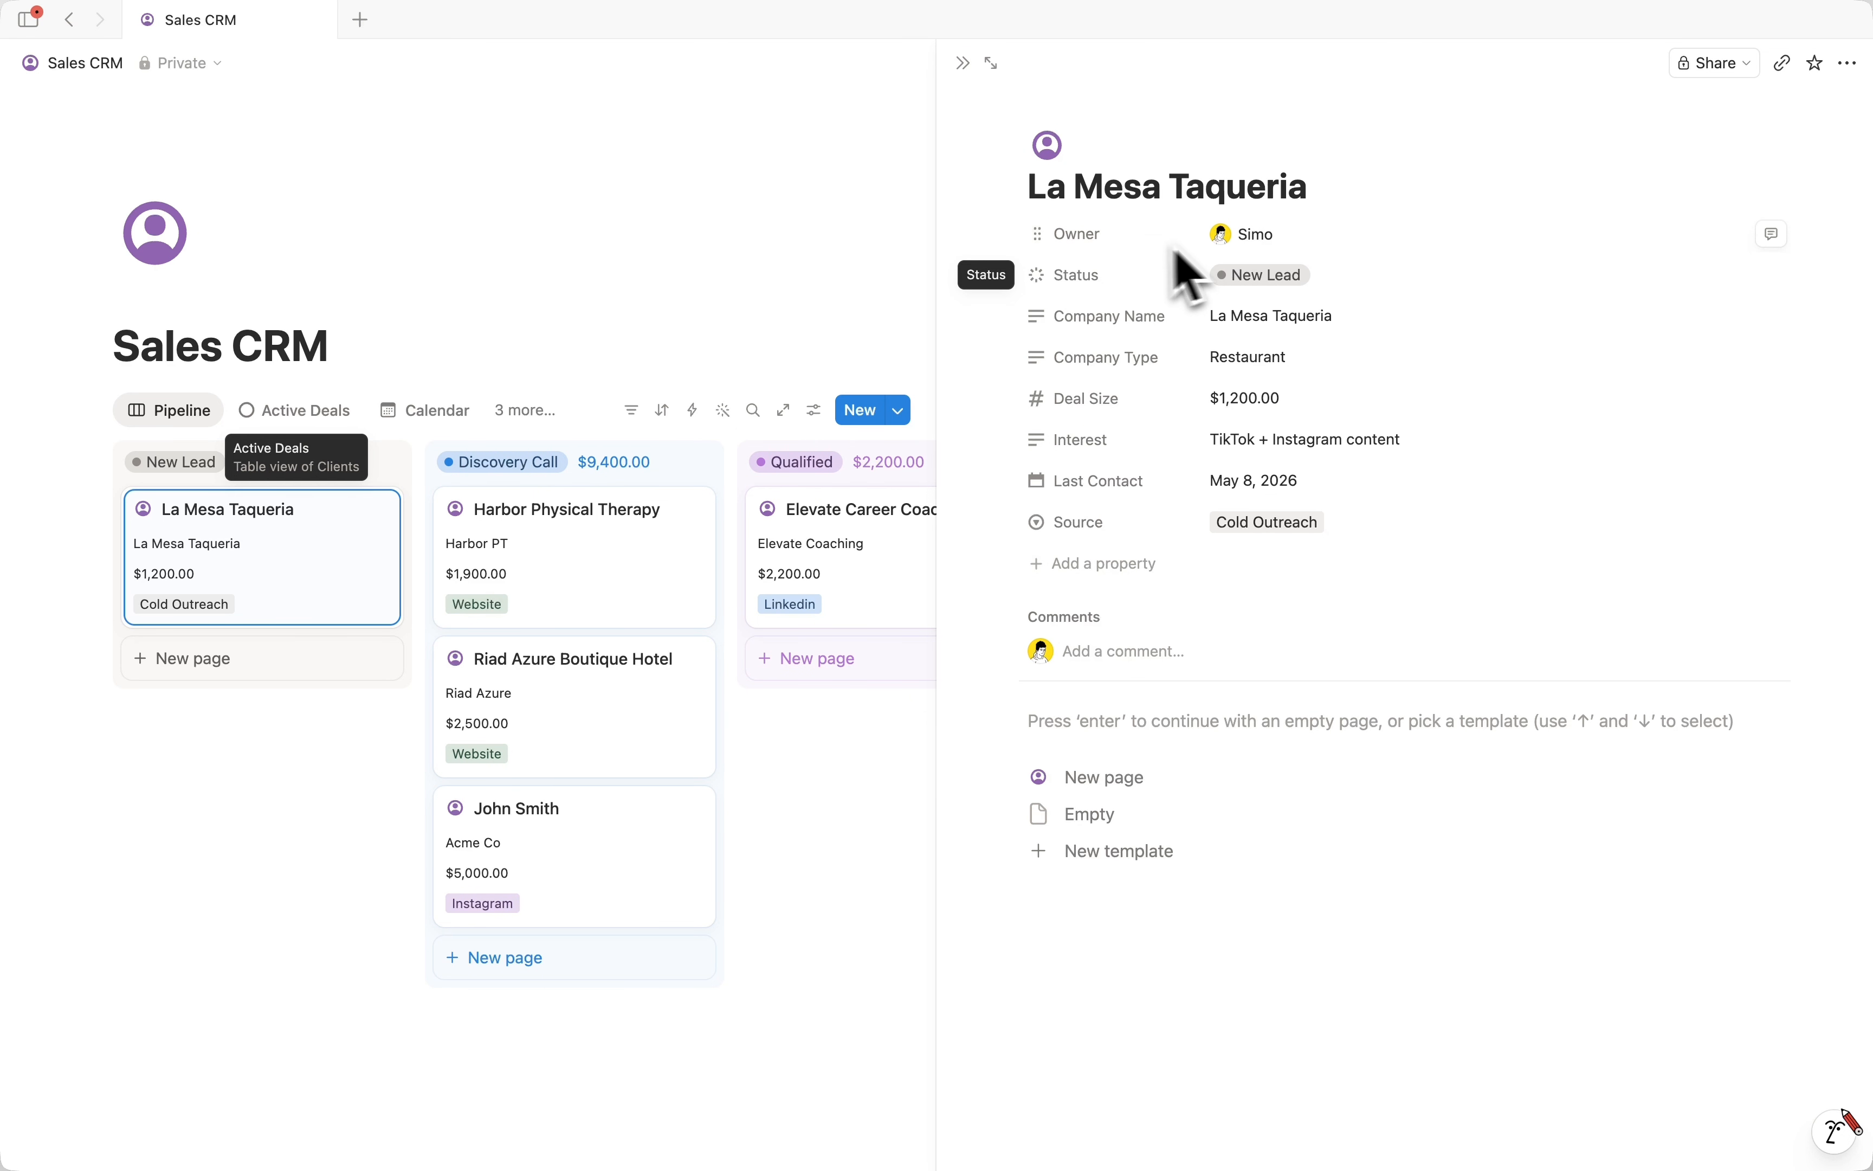
Add a Text property named Notes to the client pages and close La Mesa Taqueria.
left_click(1099, 564)
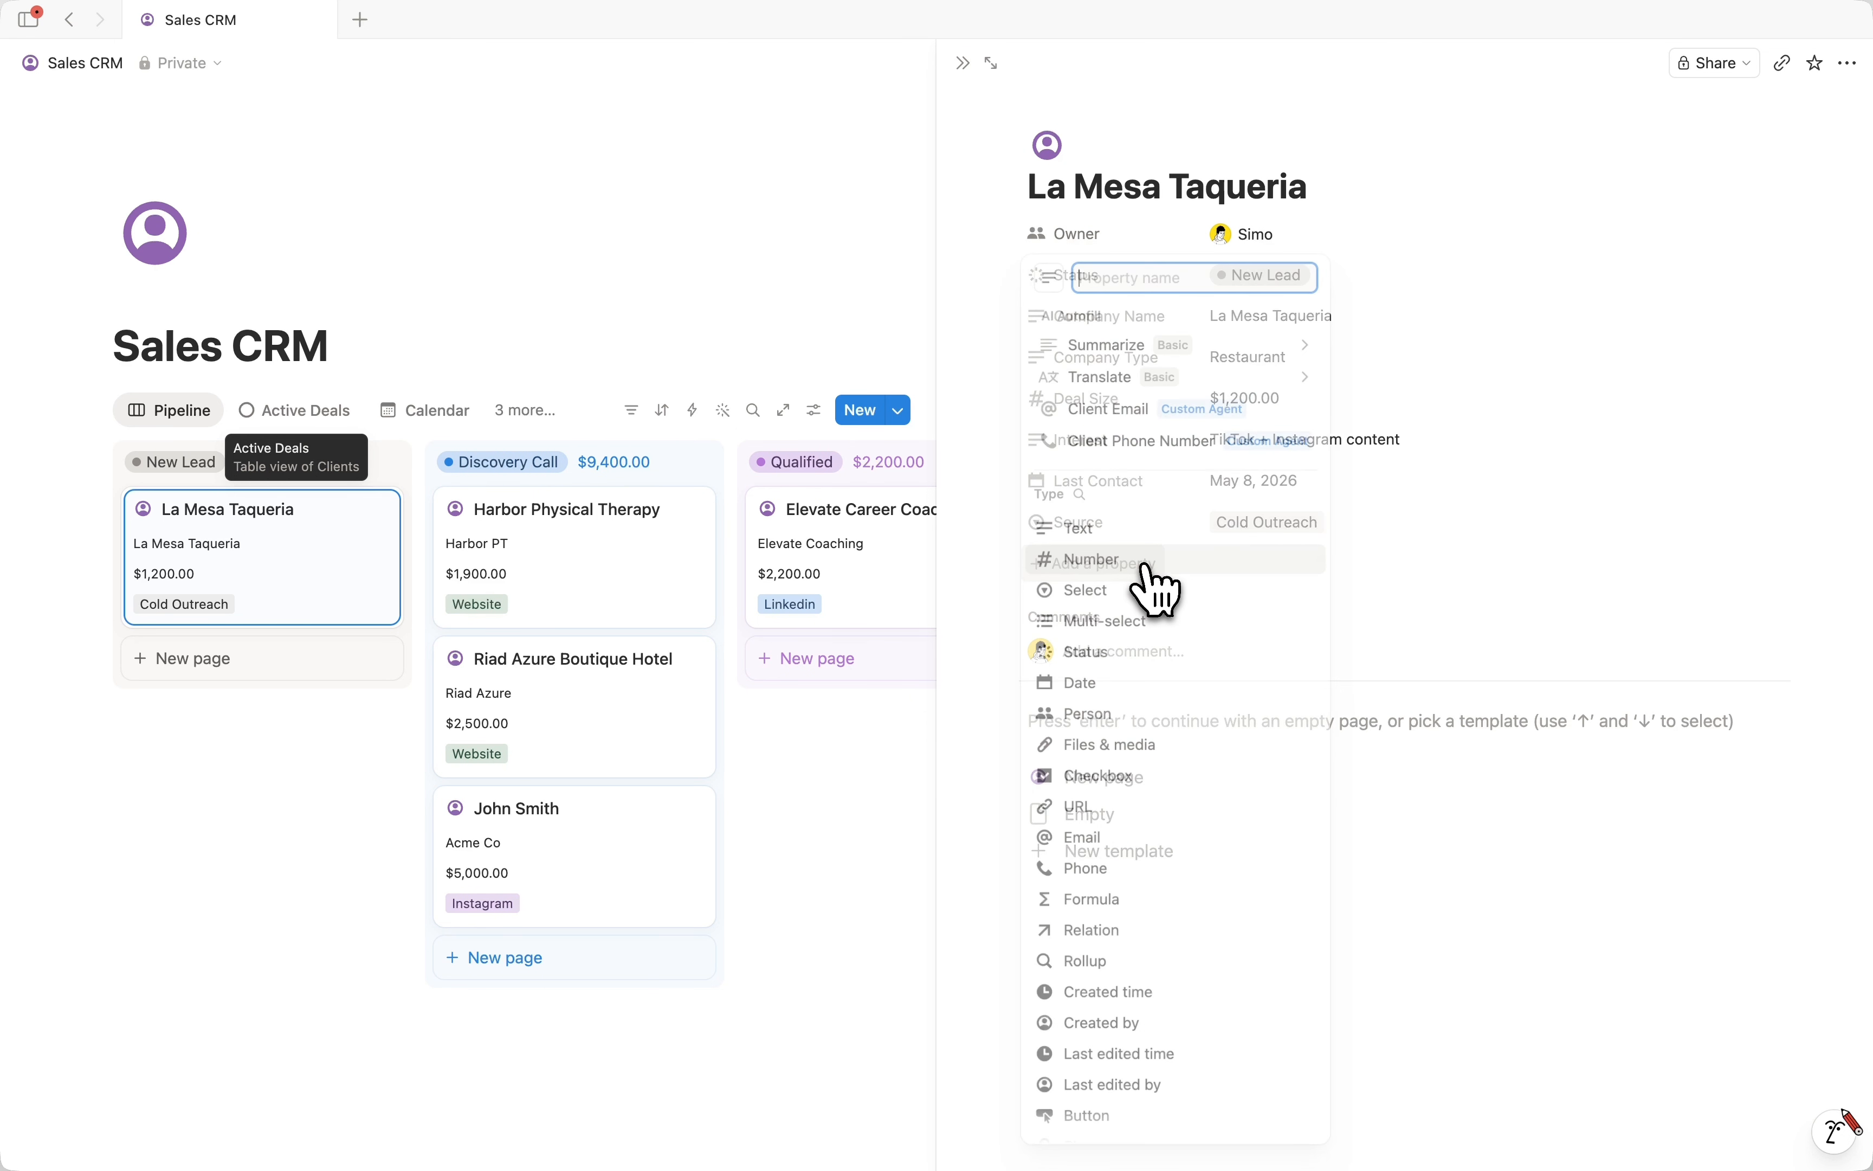
left_click(1099, 534)
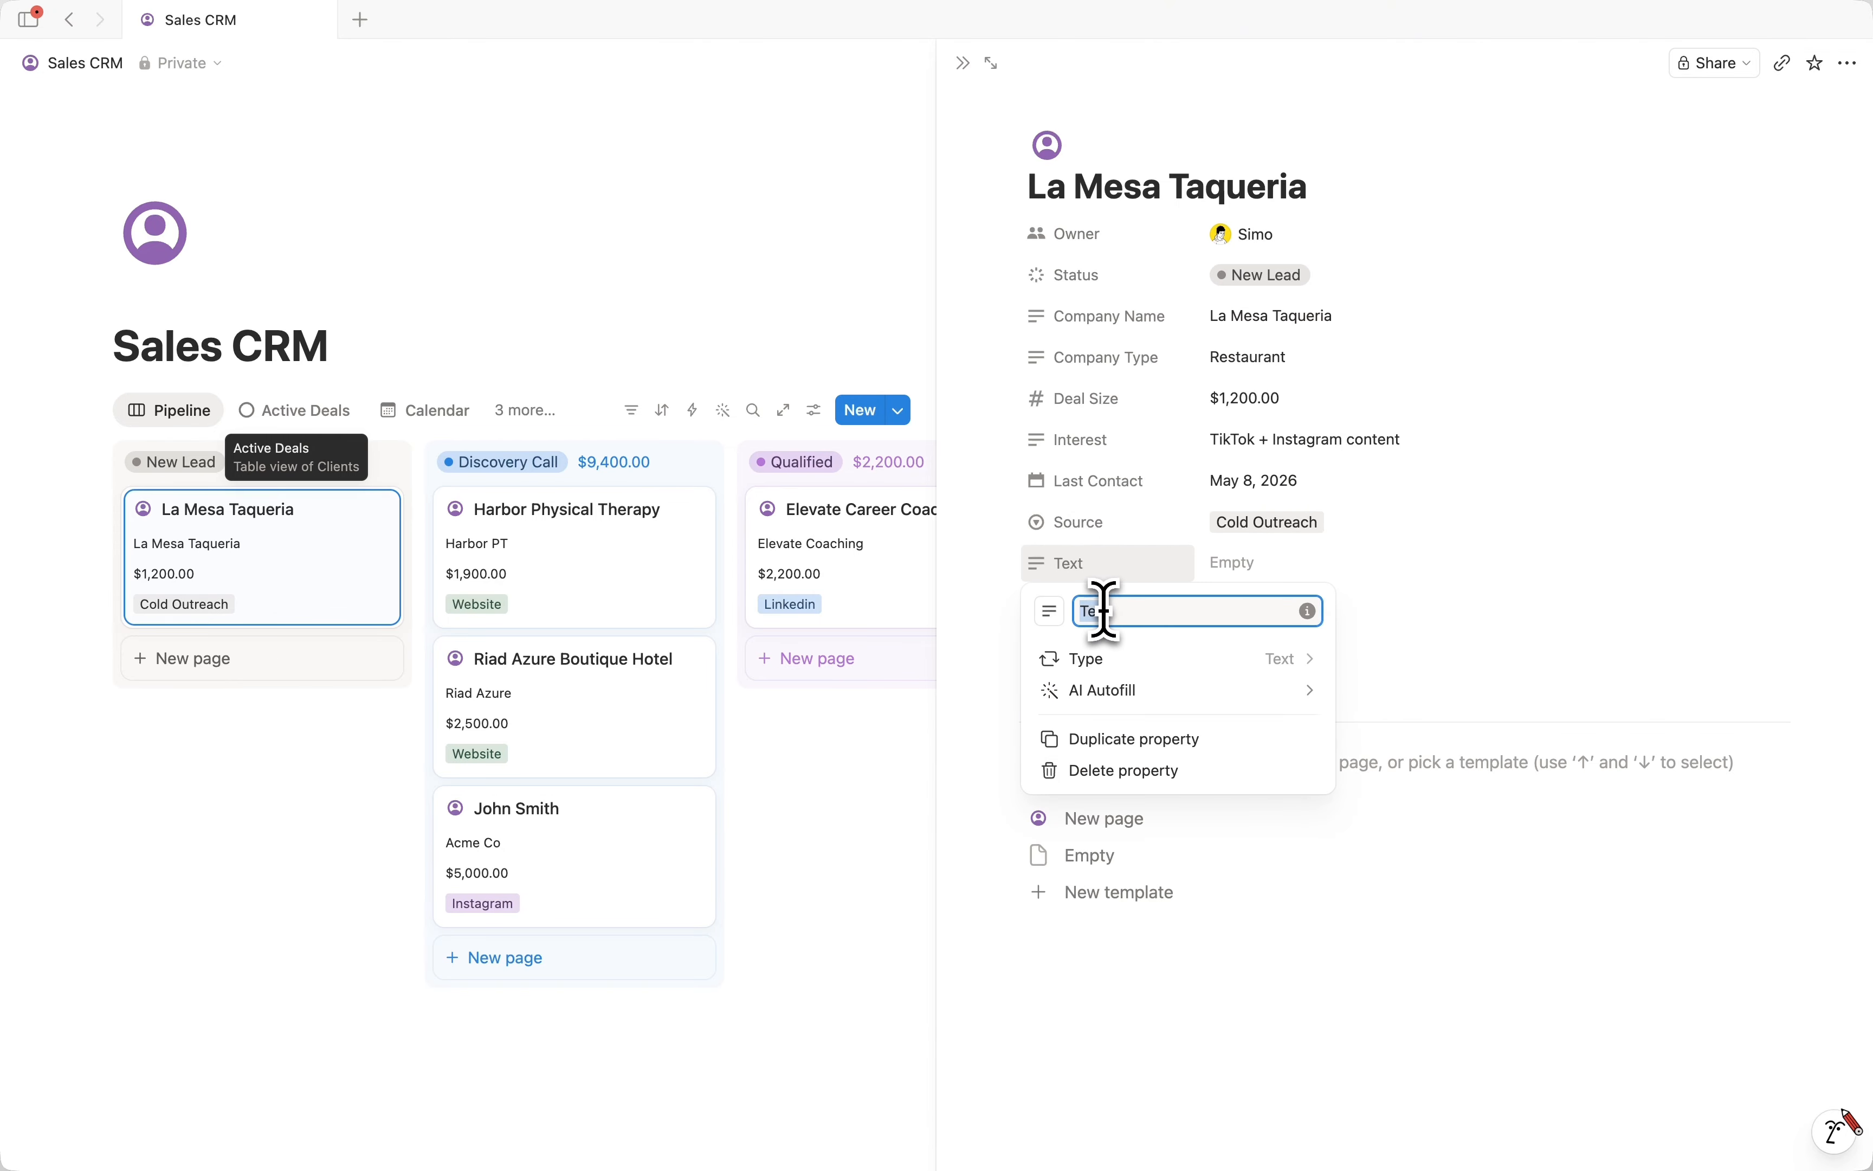
type("Notes")
key("Return")
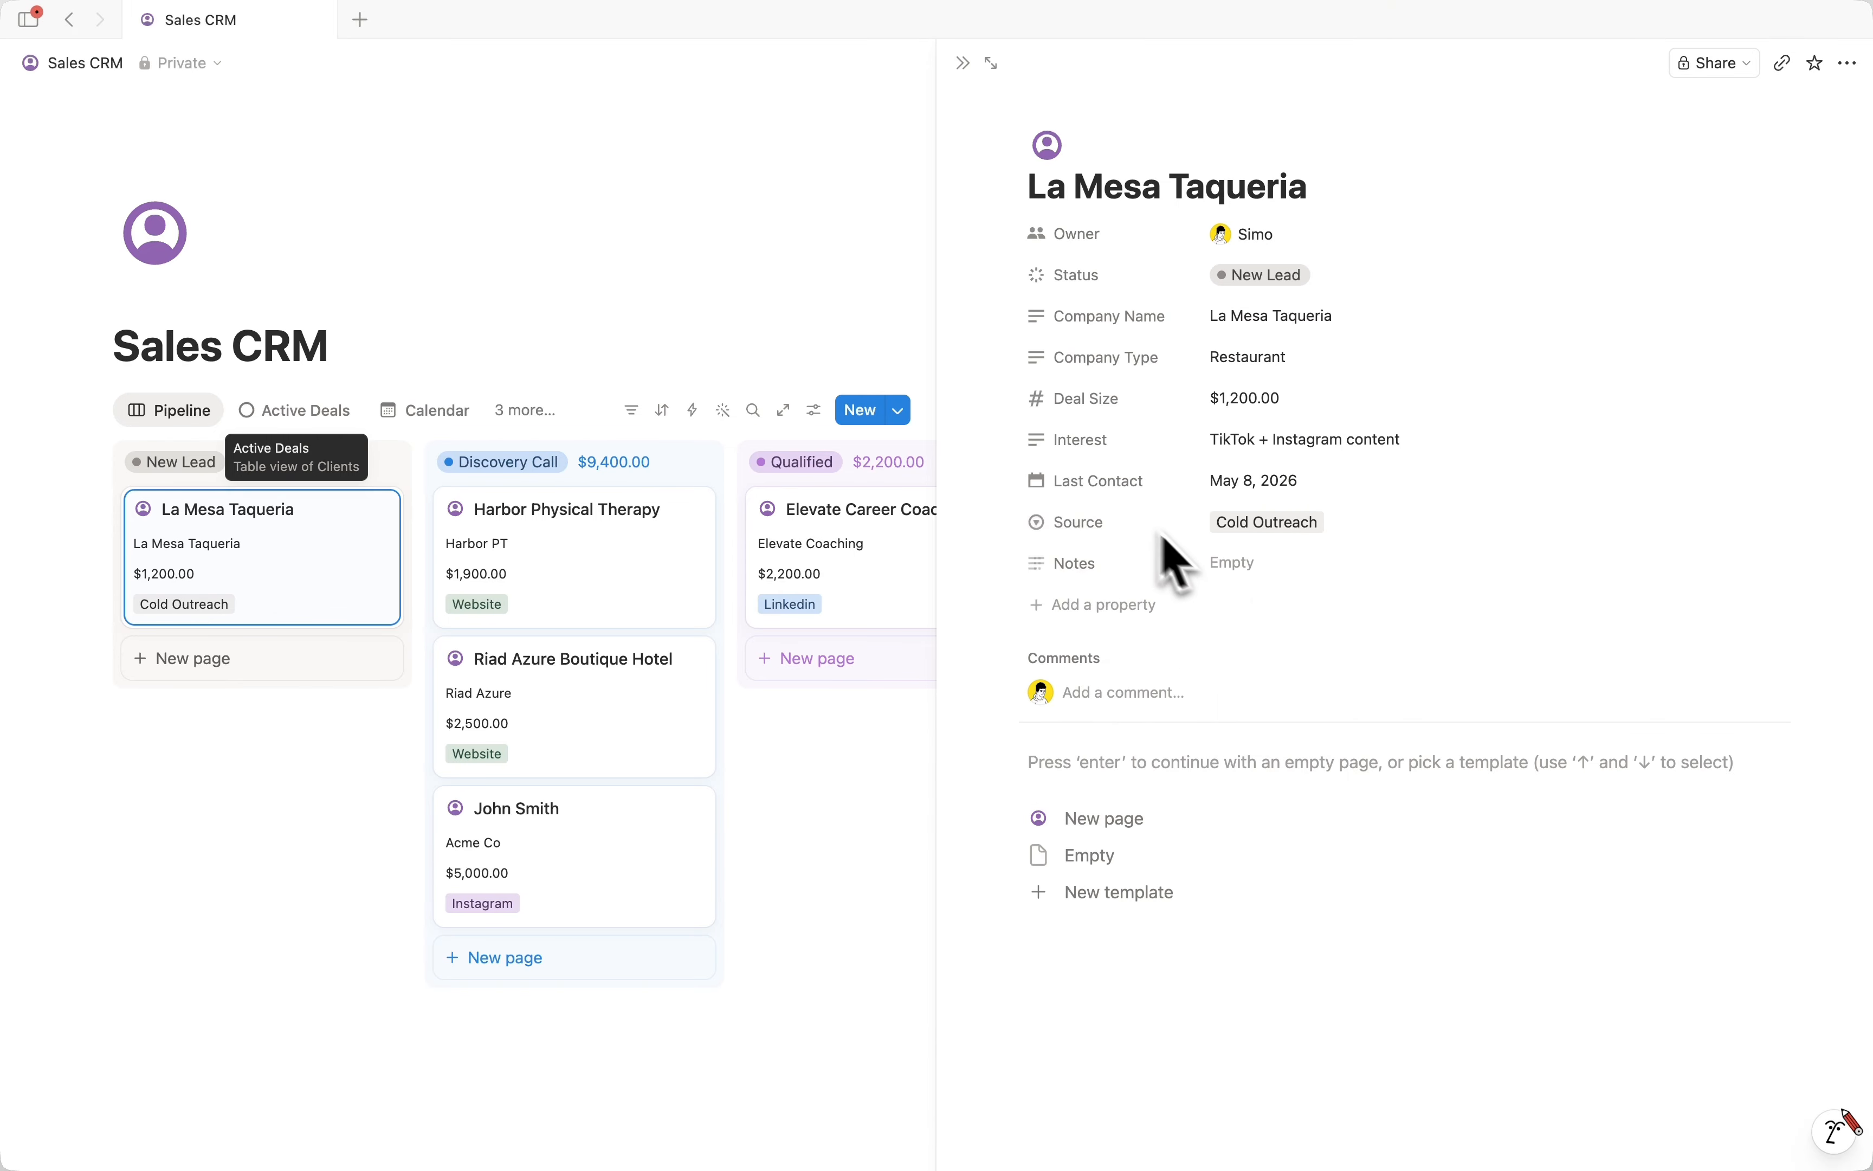
key("Escape")
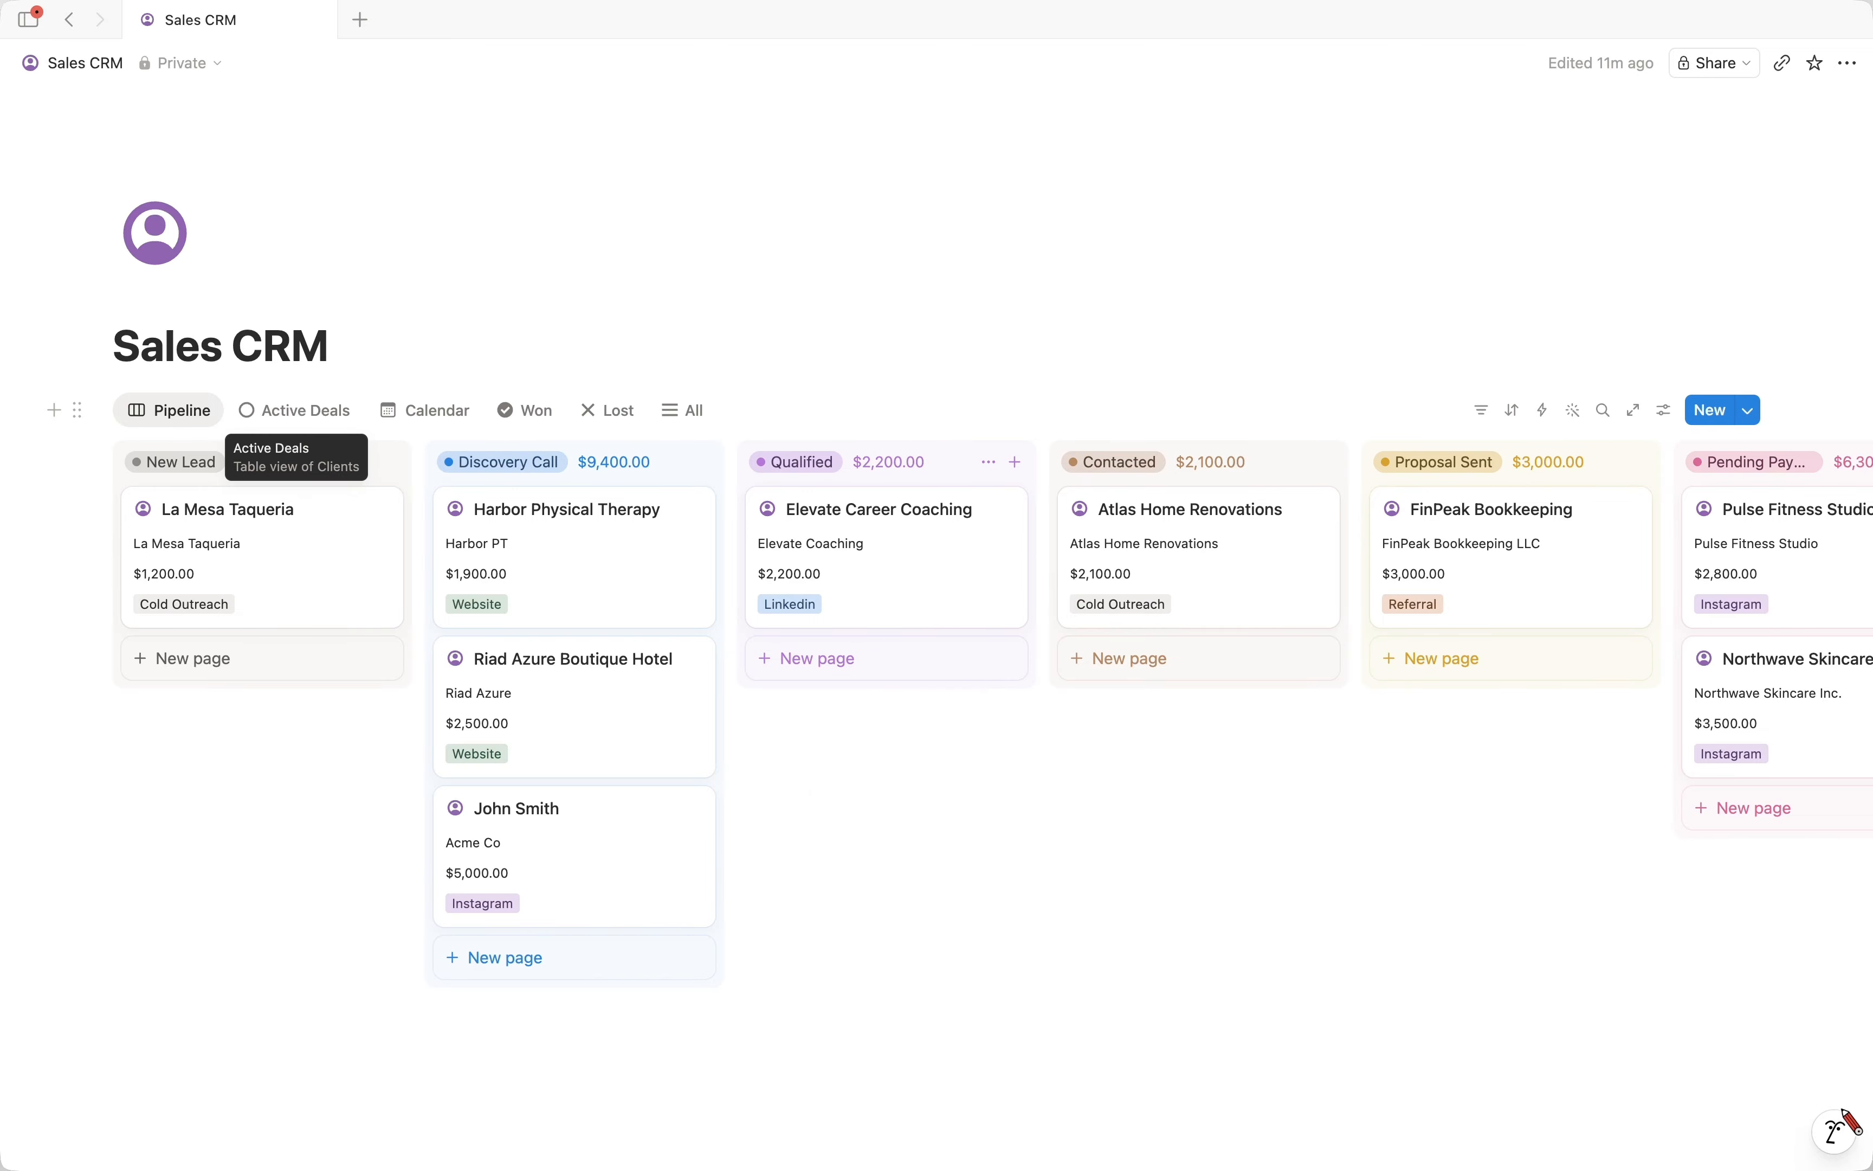
Move the Acme Co card to New Lead, and the Riad Azure Boutique Hotel and Northwave Skincare cards to the pinned closed groups.
left_click_drag(564, 869, 259, 689)
left_click_drag(588, 712, 1391, 795)
left_click_drag(1391, 869, 1655, 570)
left_click_drag(1509, 744, 1695, 511)
scroll(770, 669, "left", 5)
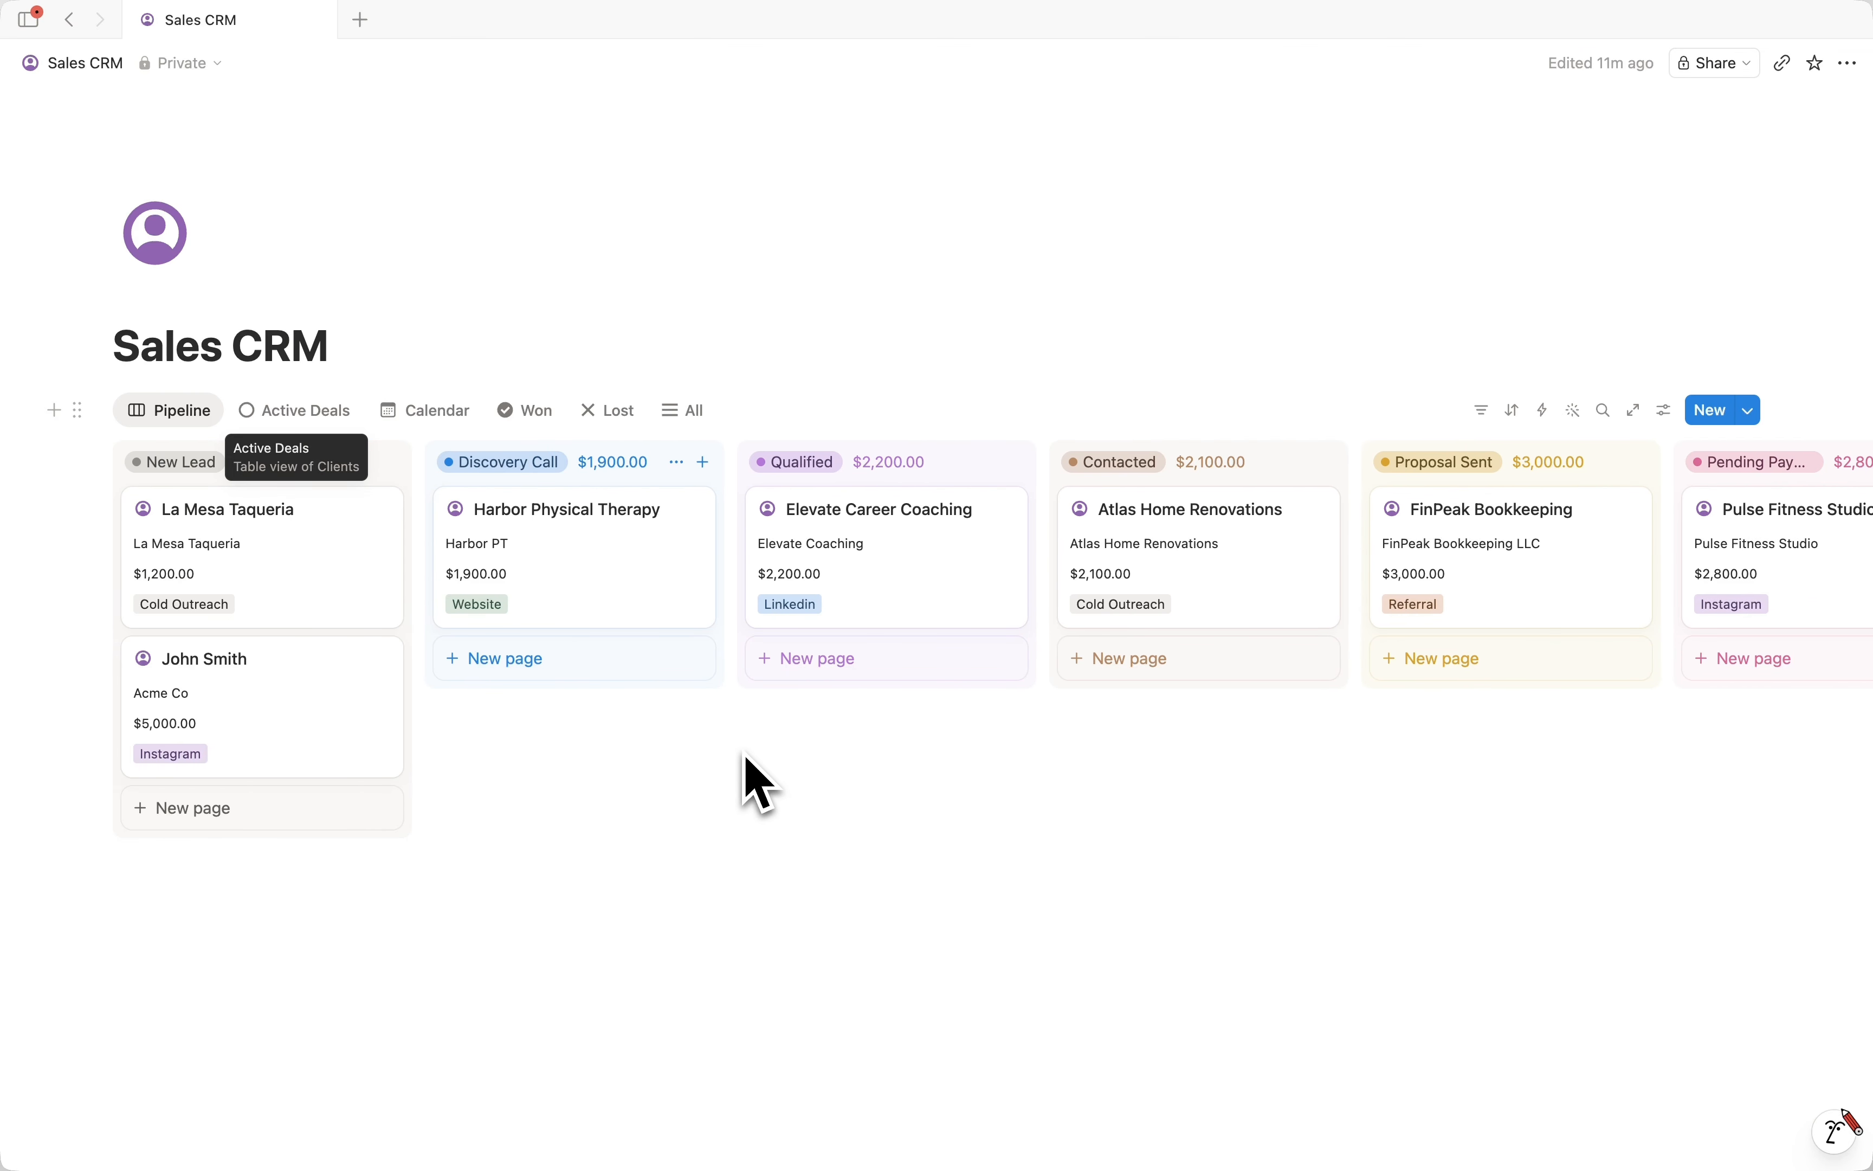
Insert an AI Meeting Notes block in the body of the La Mesa Taqueria page.
left_click(292, 551)
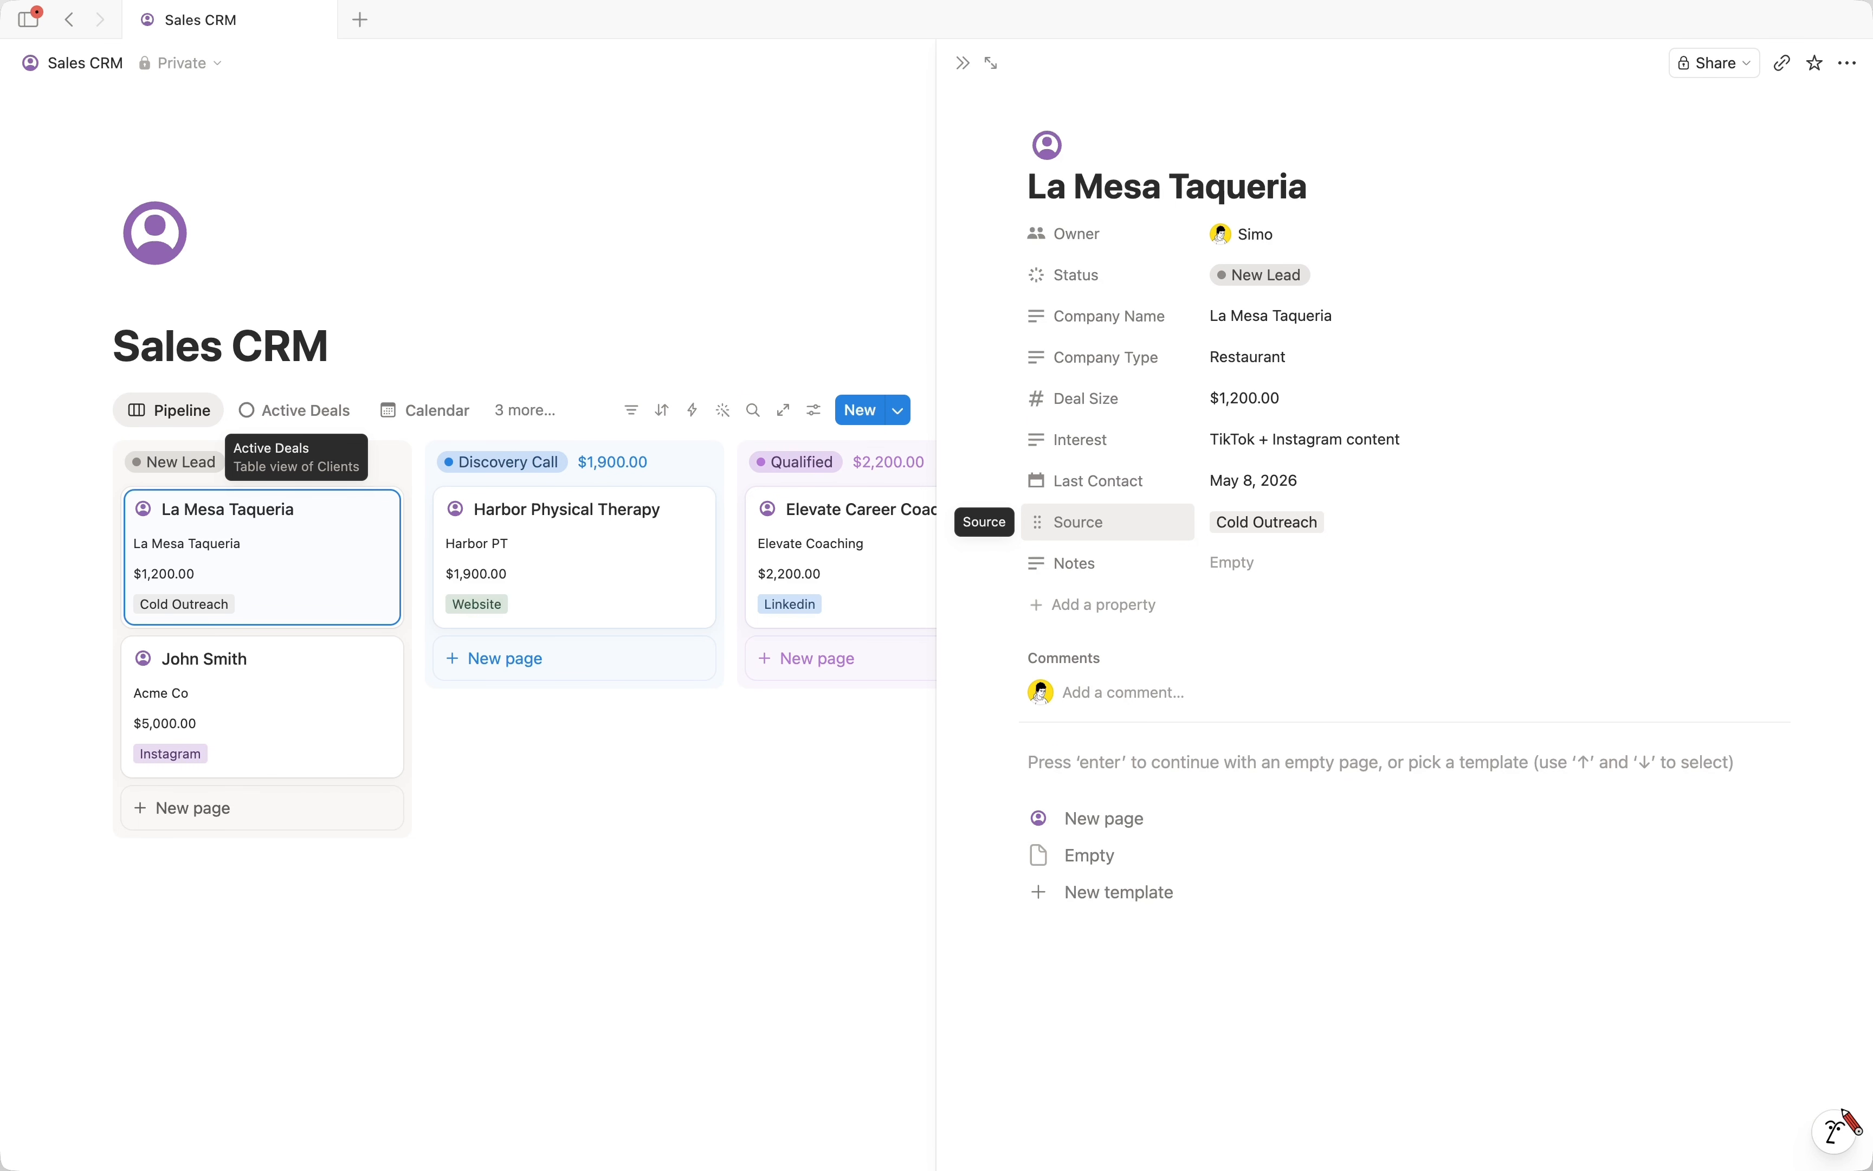
key("Return")
type("/")
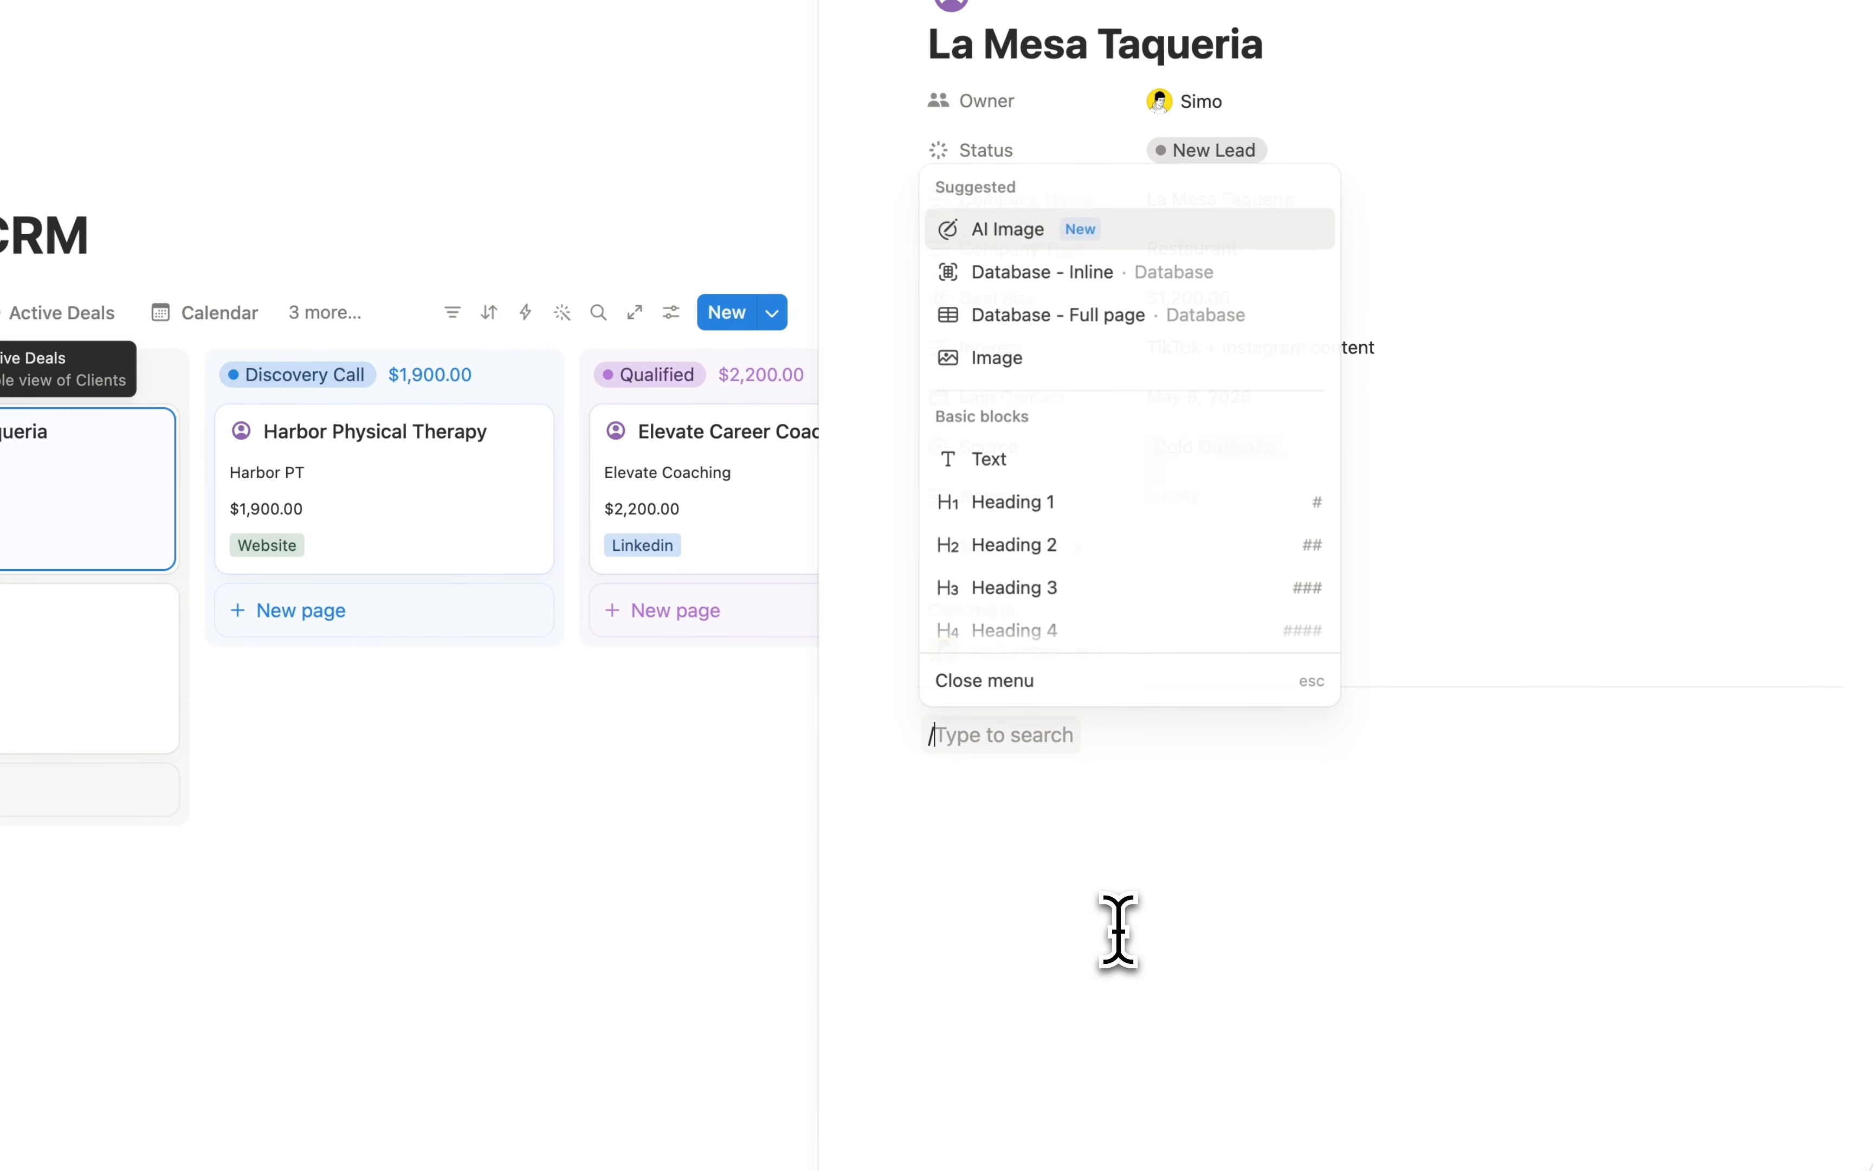
type("ai")
left_click(1061, 398)
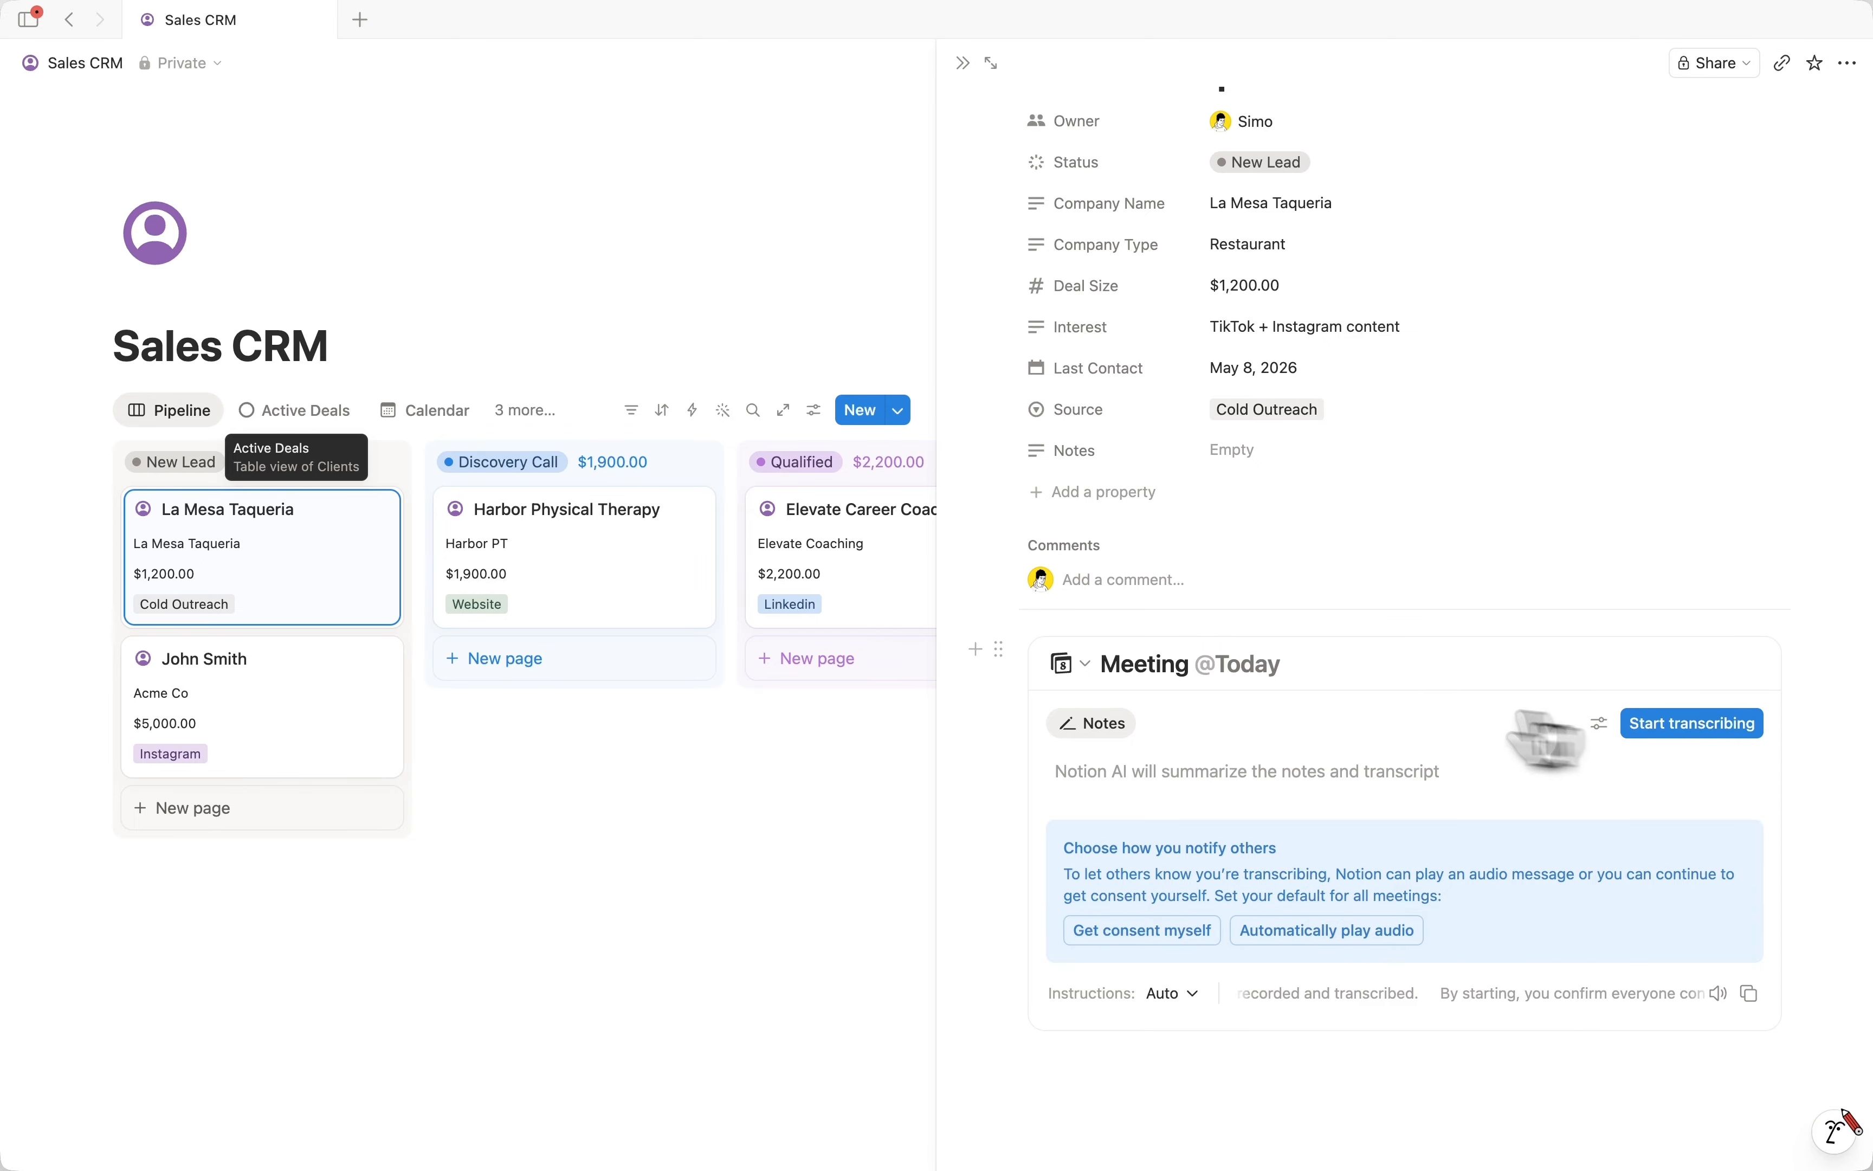
Insert an empty image block below the meeting notes, and start a new line beneath it.
left_click(1103, 1073)
type("/im")
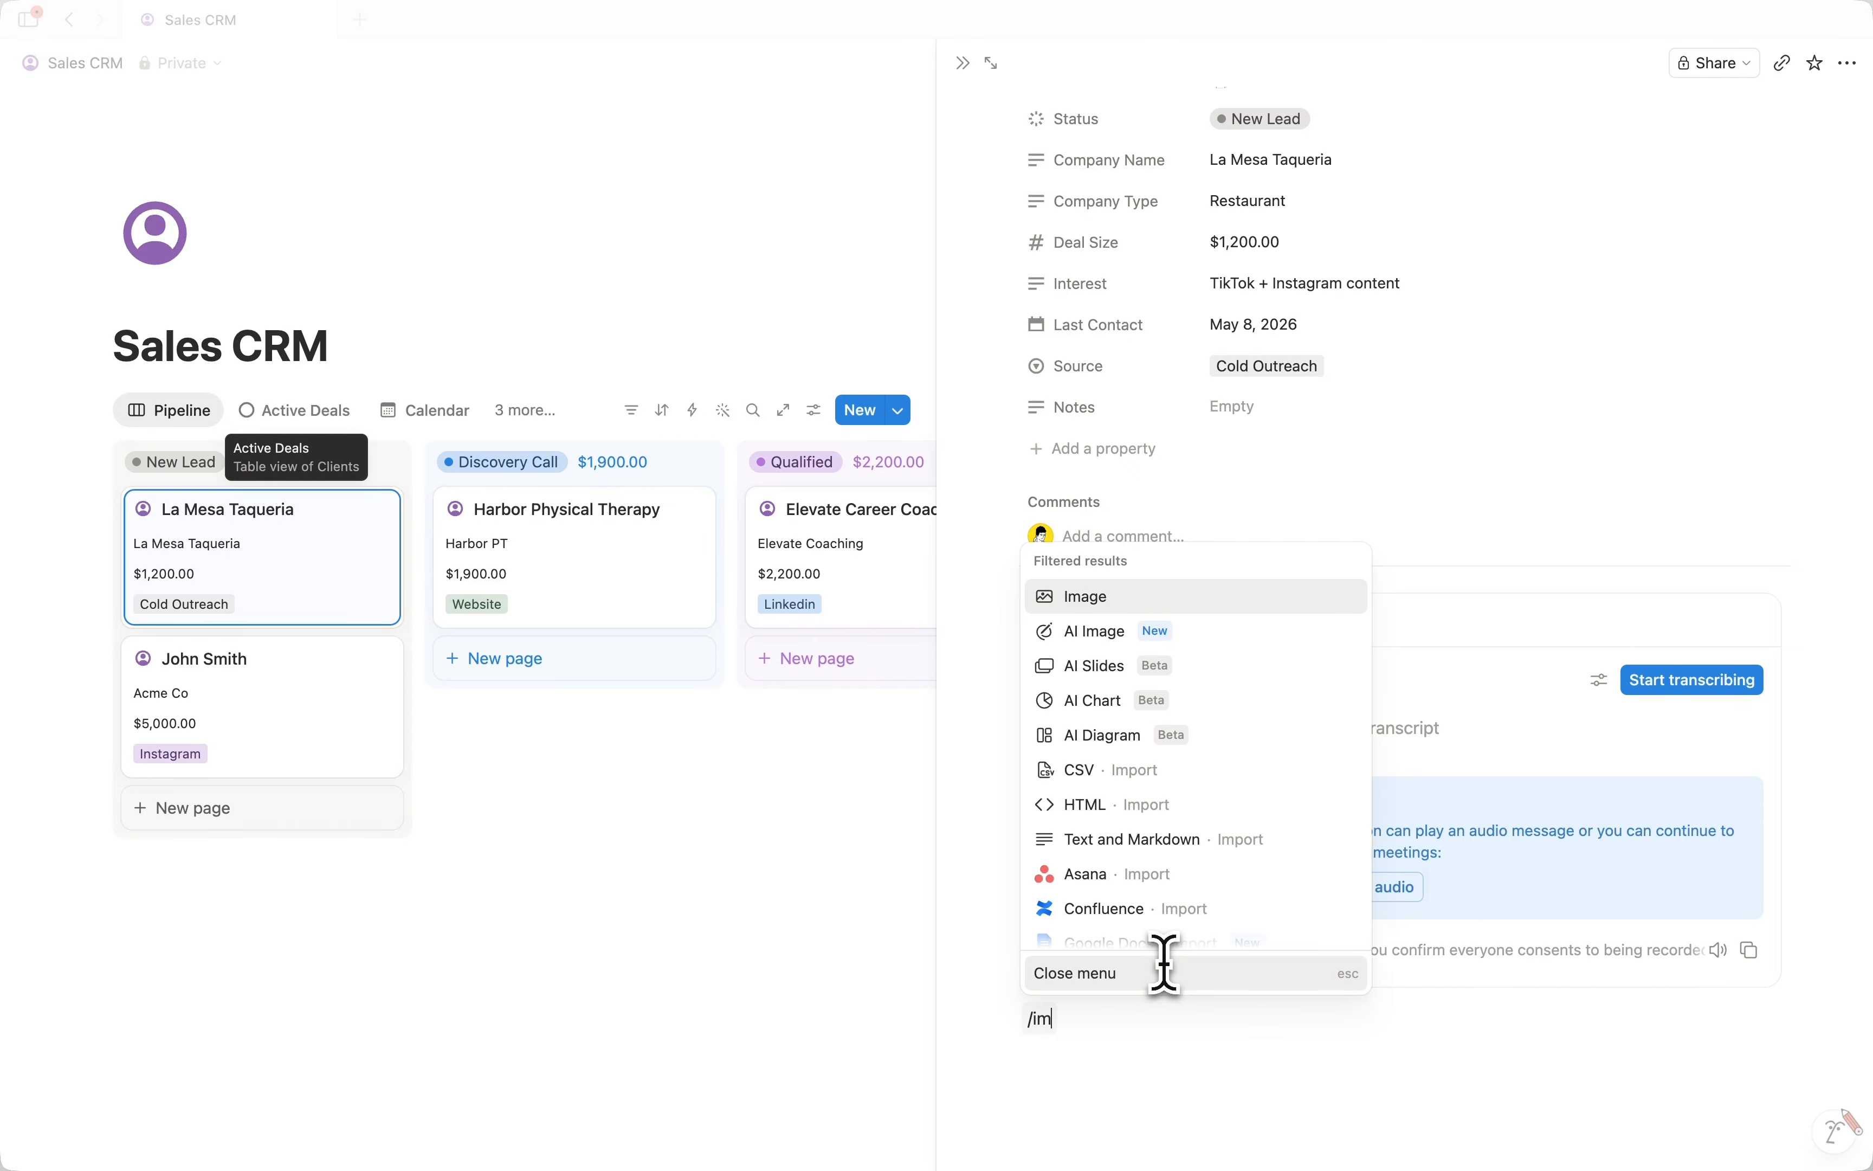
key("Return")
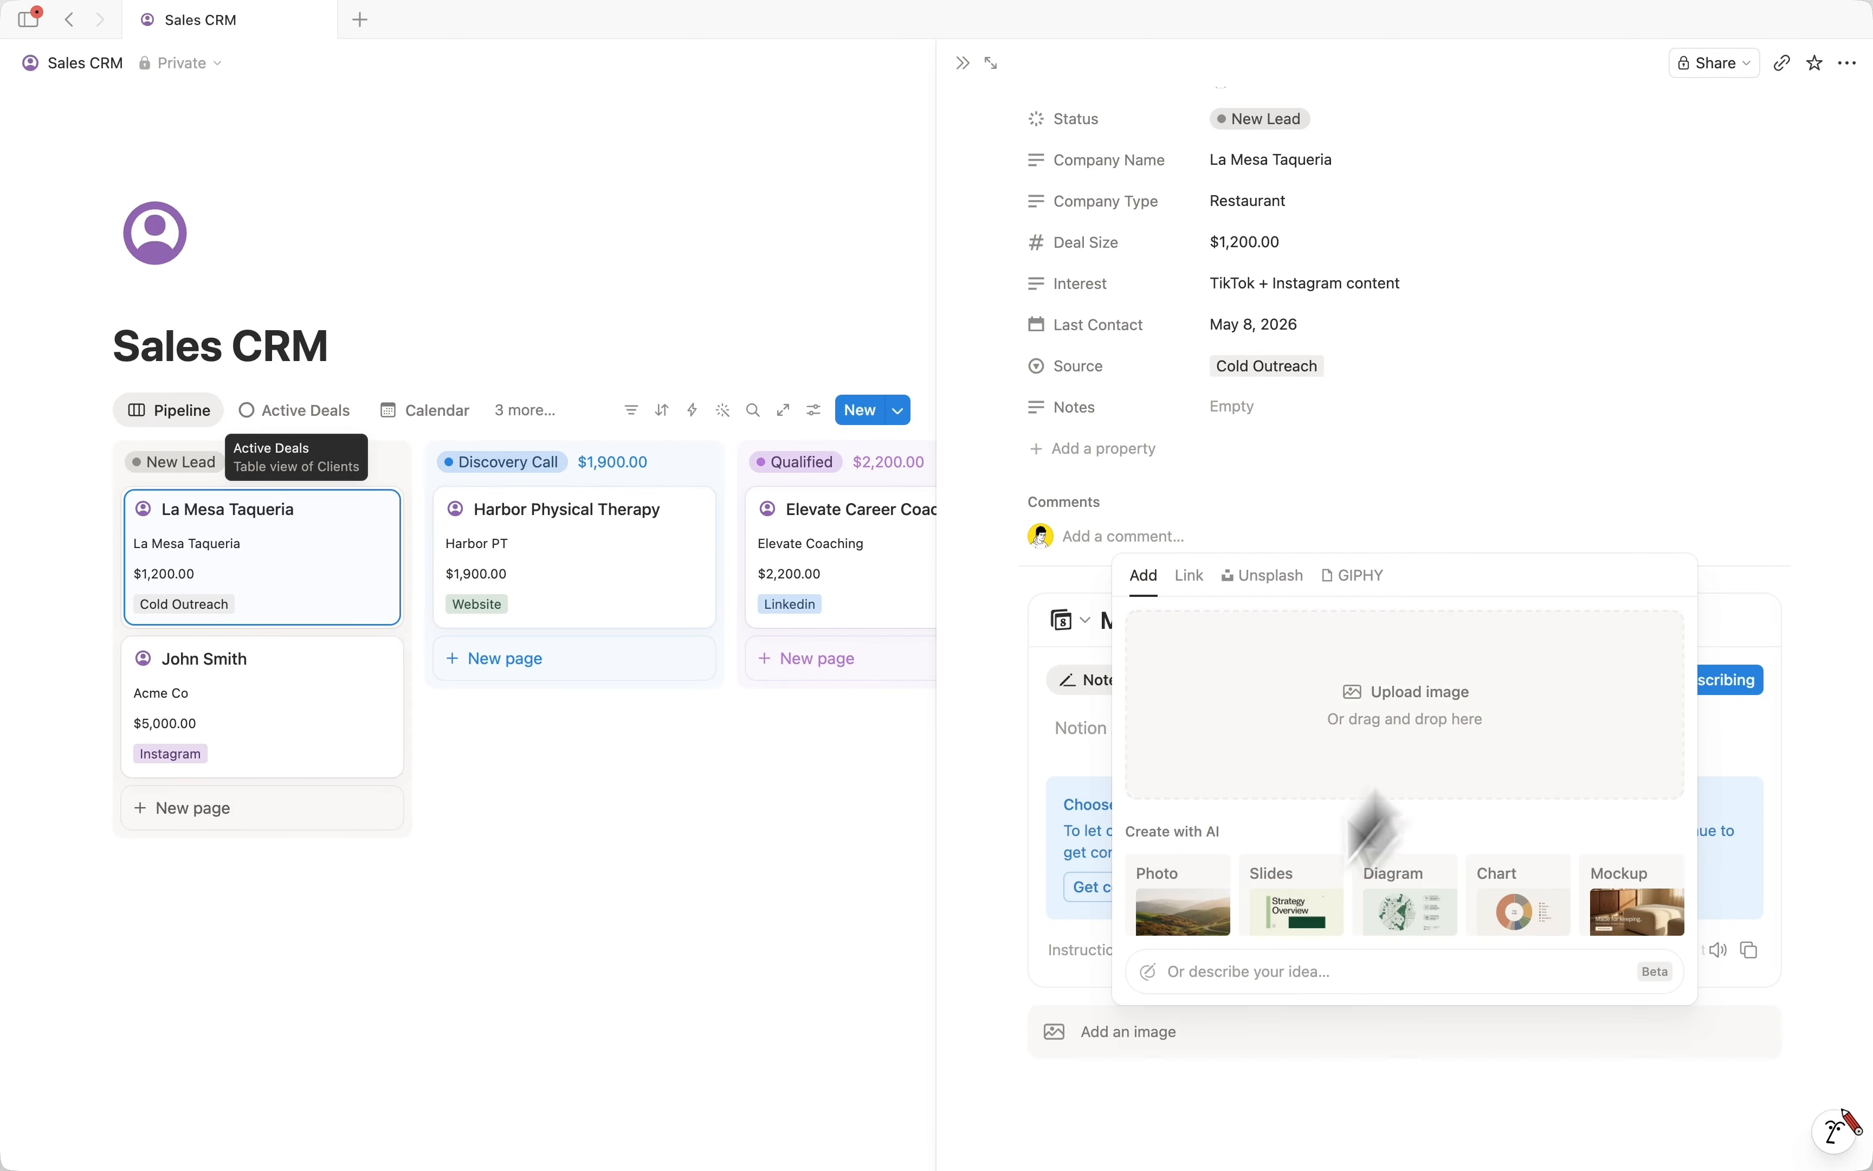
left_click(1103, 1134)
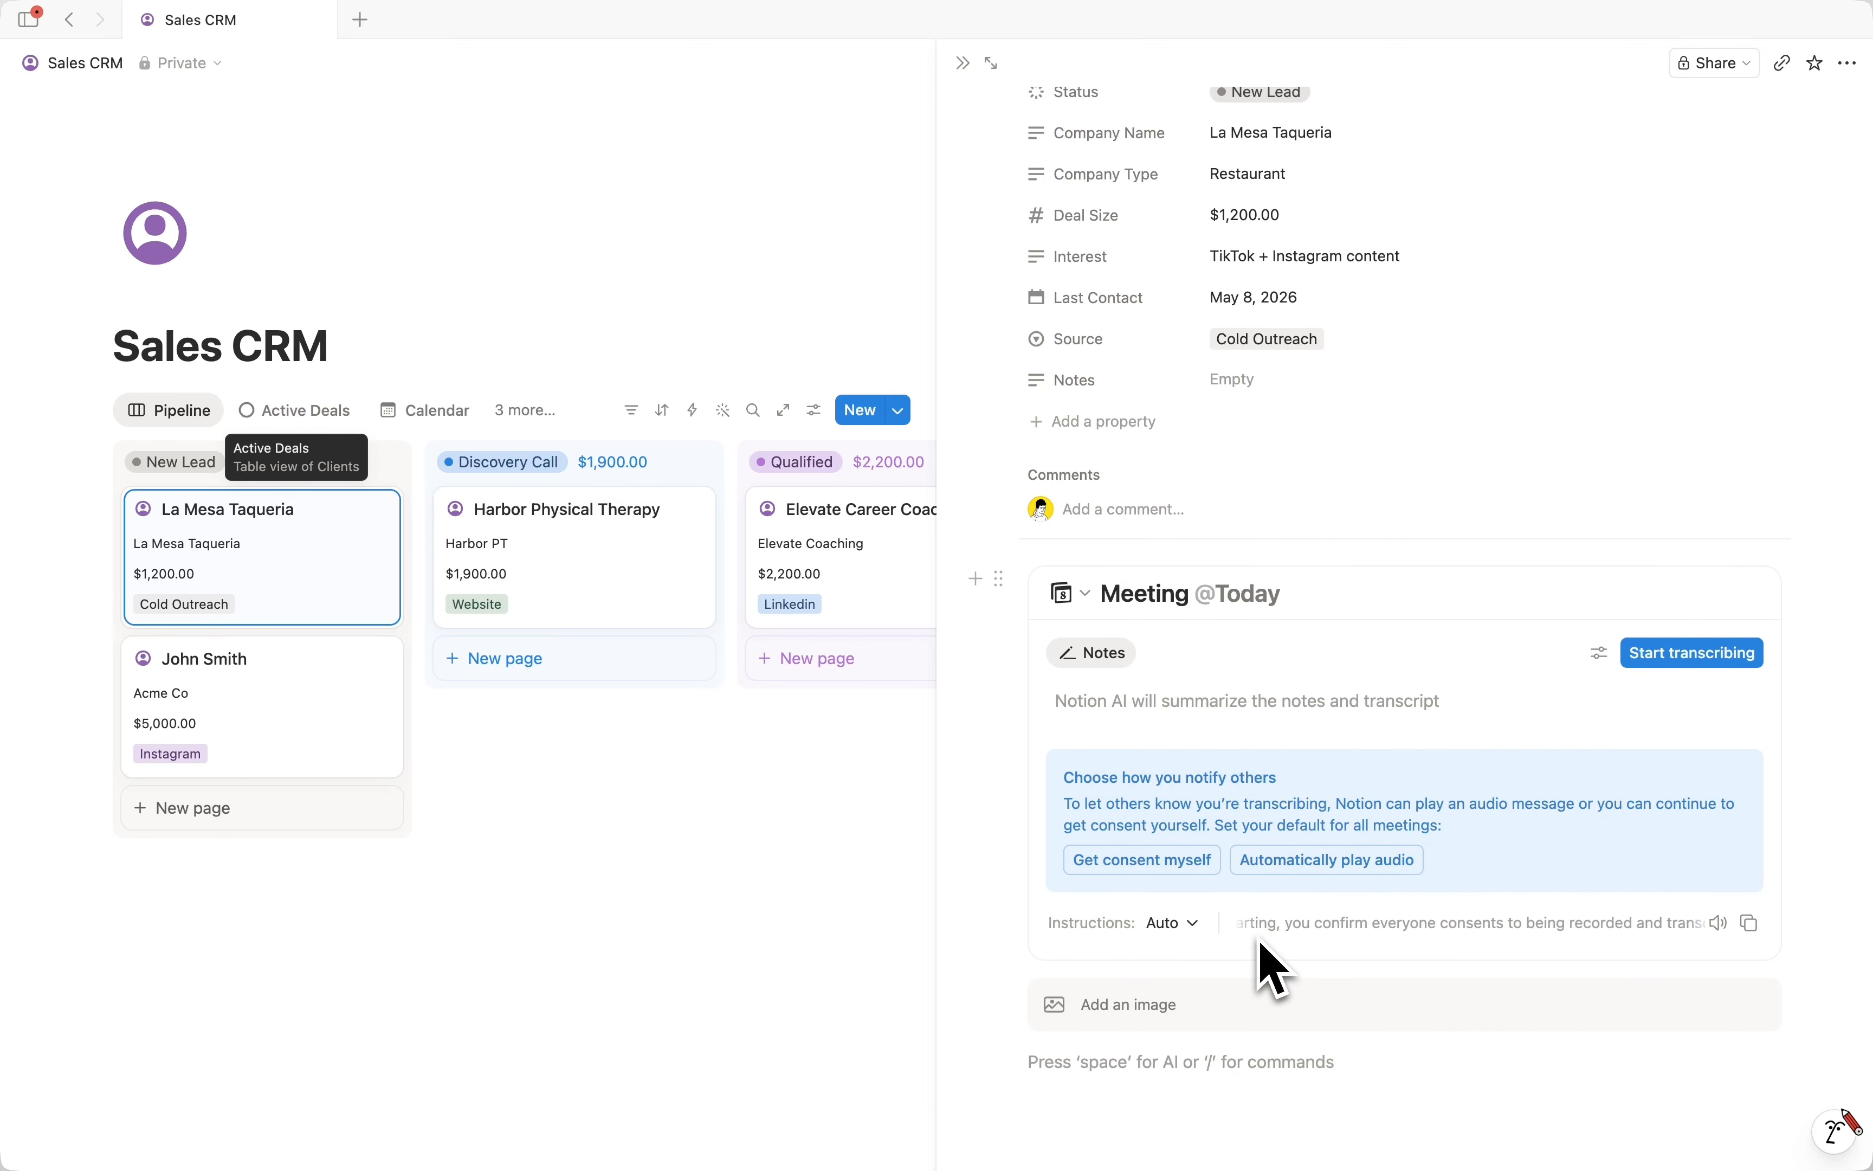
Insert a subpage titled Brand Assets below the image block in La Mesa Taqueria, and return to the client page.
type("/")
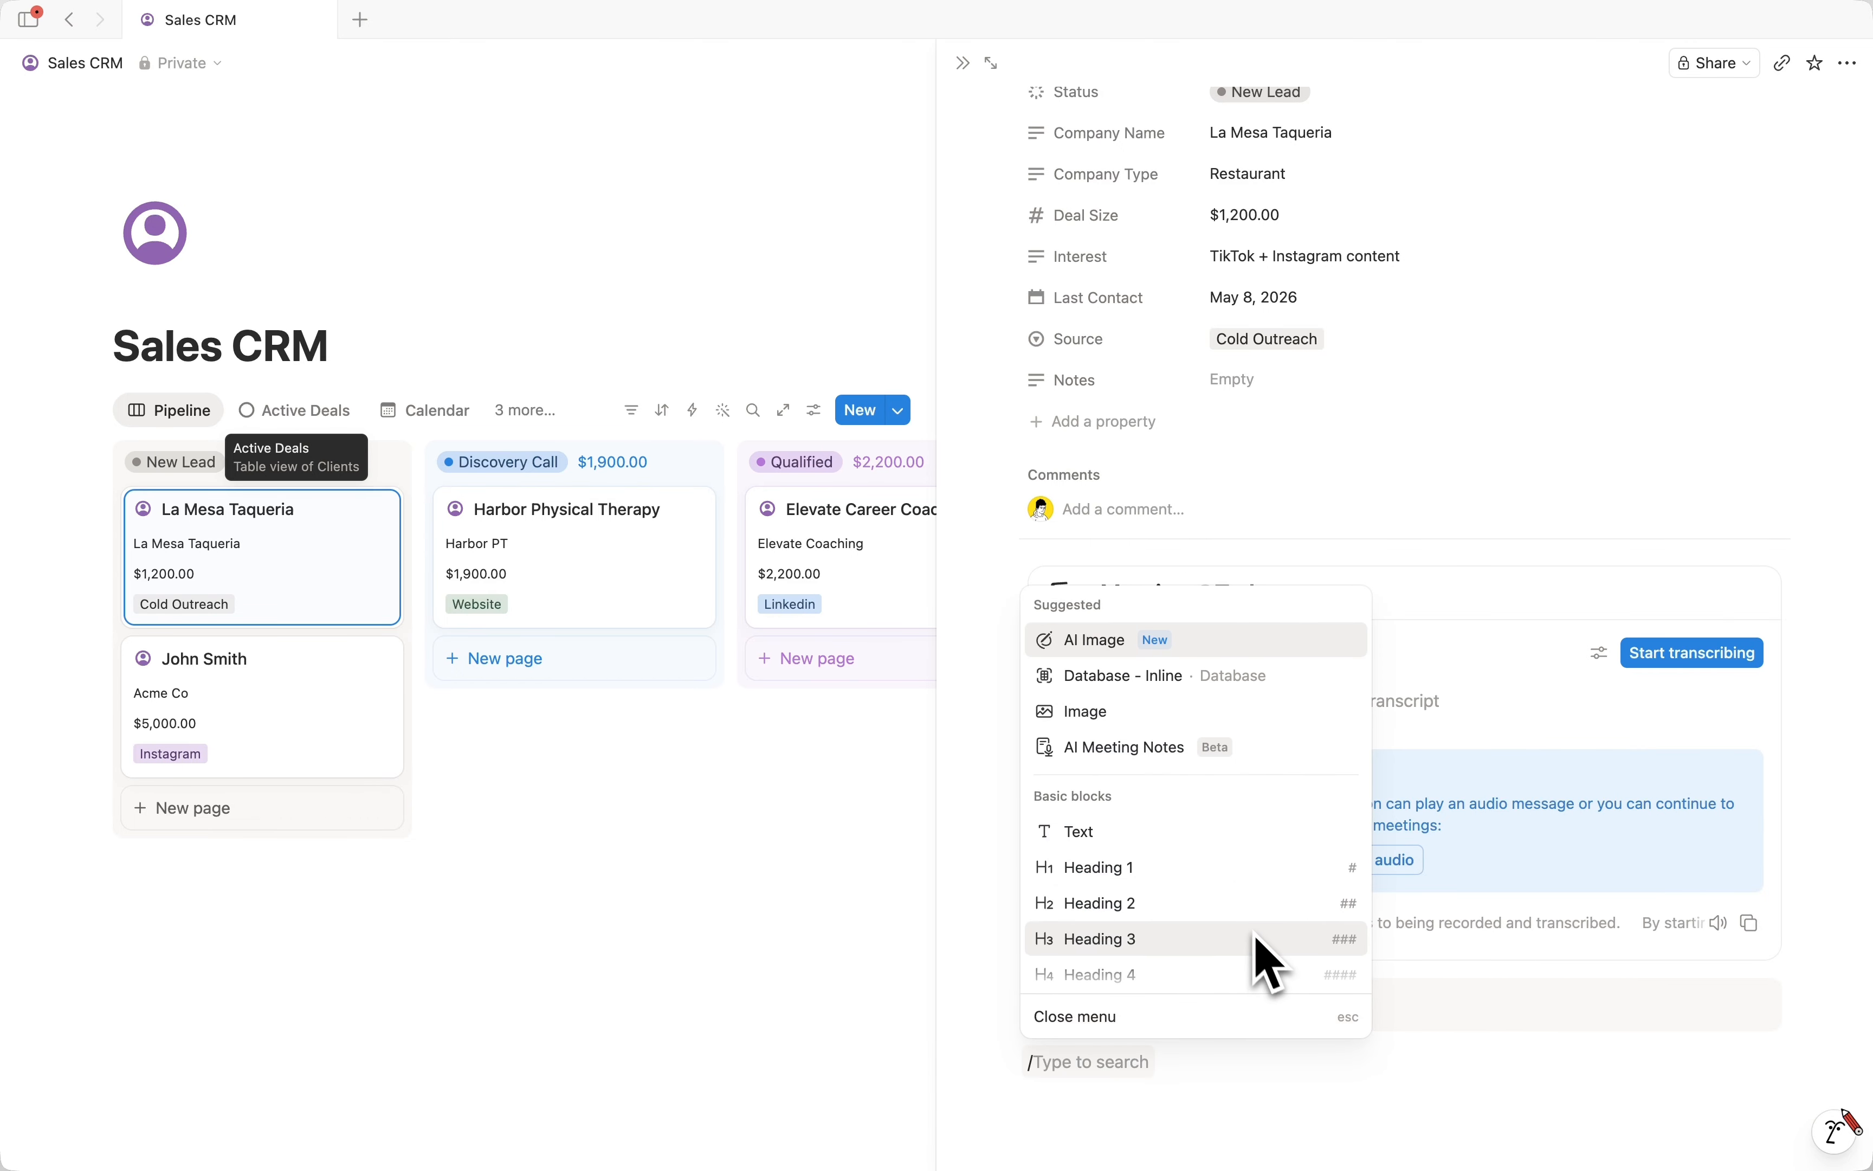
scroll(1169, 743, "down", 5)
scroll(1277, 851, "down", 3)
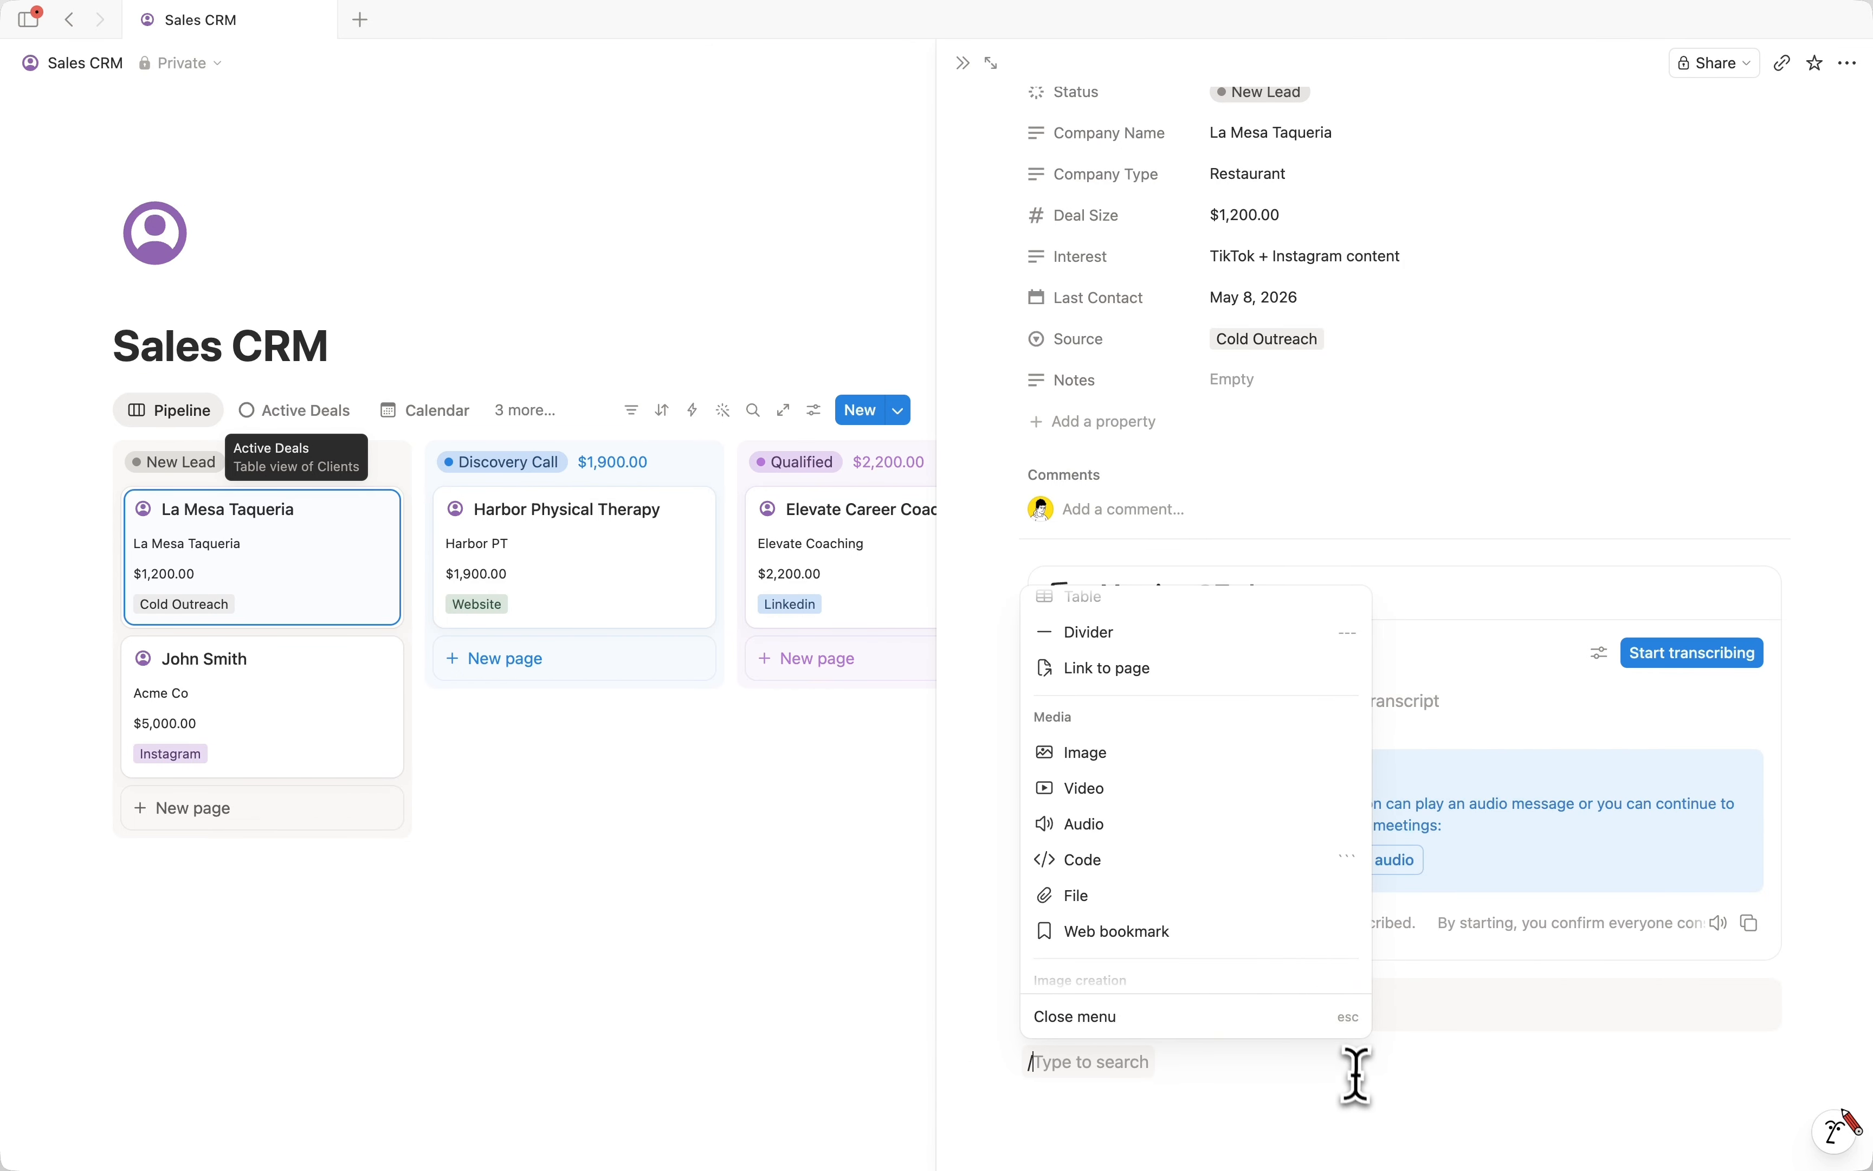
key("BackSpace")
type("/page")
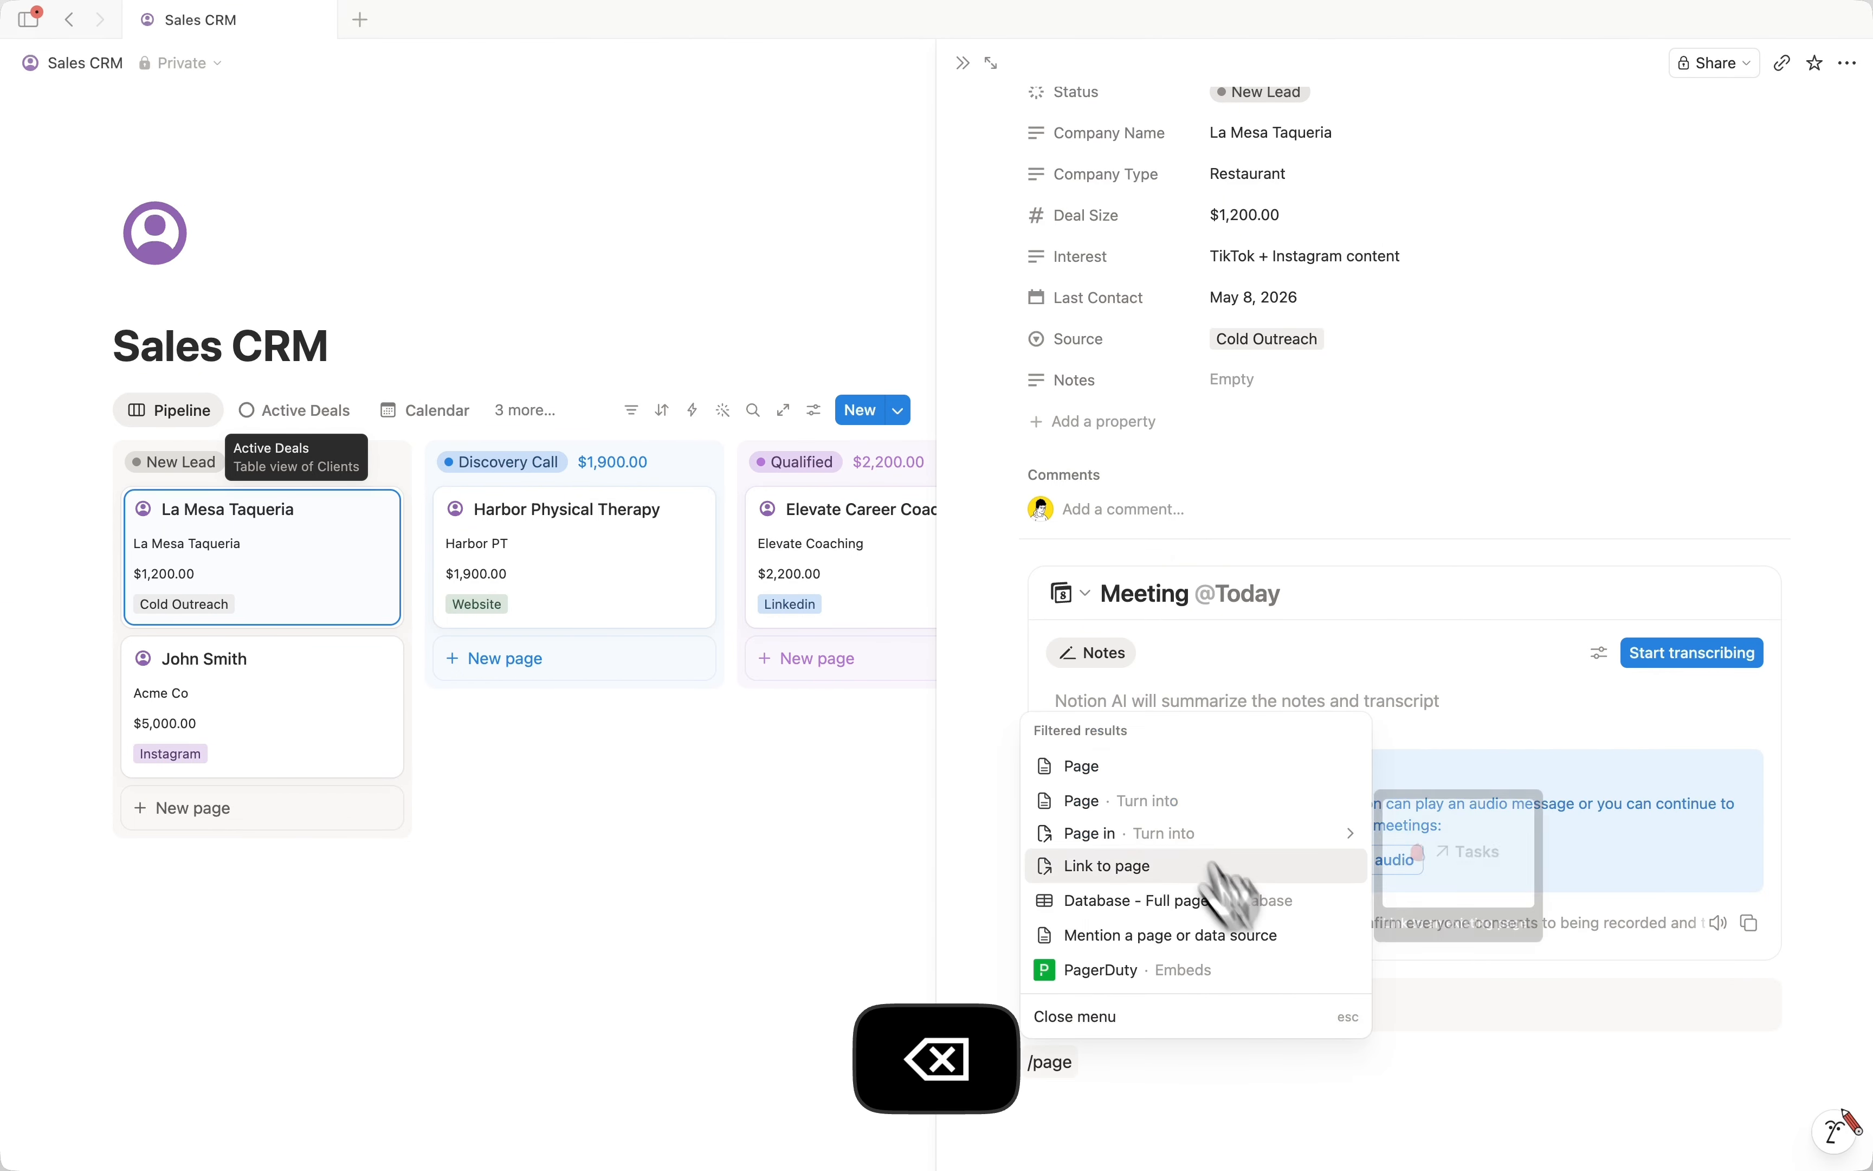
left_click(1158, 770)
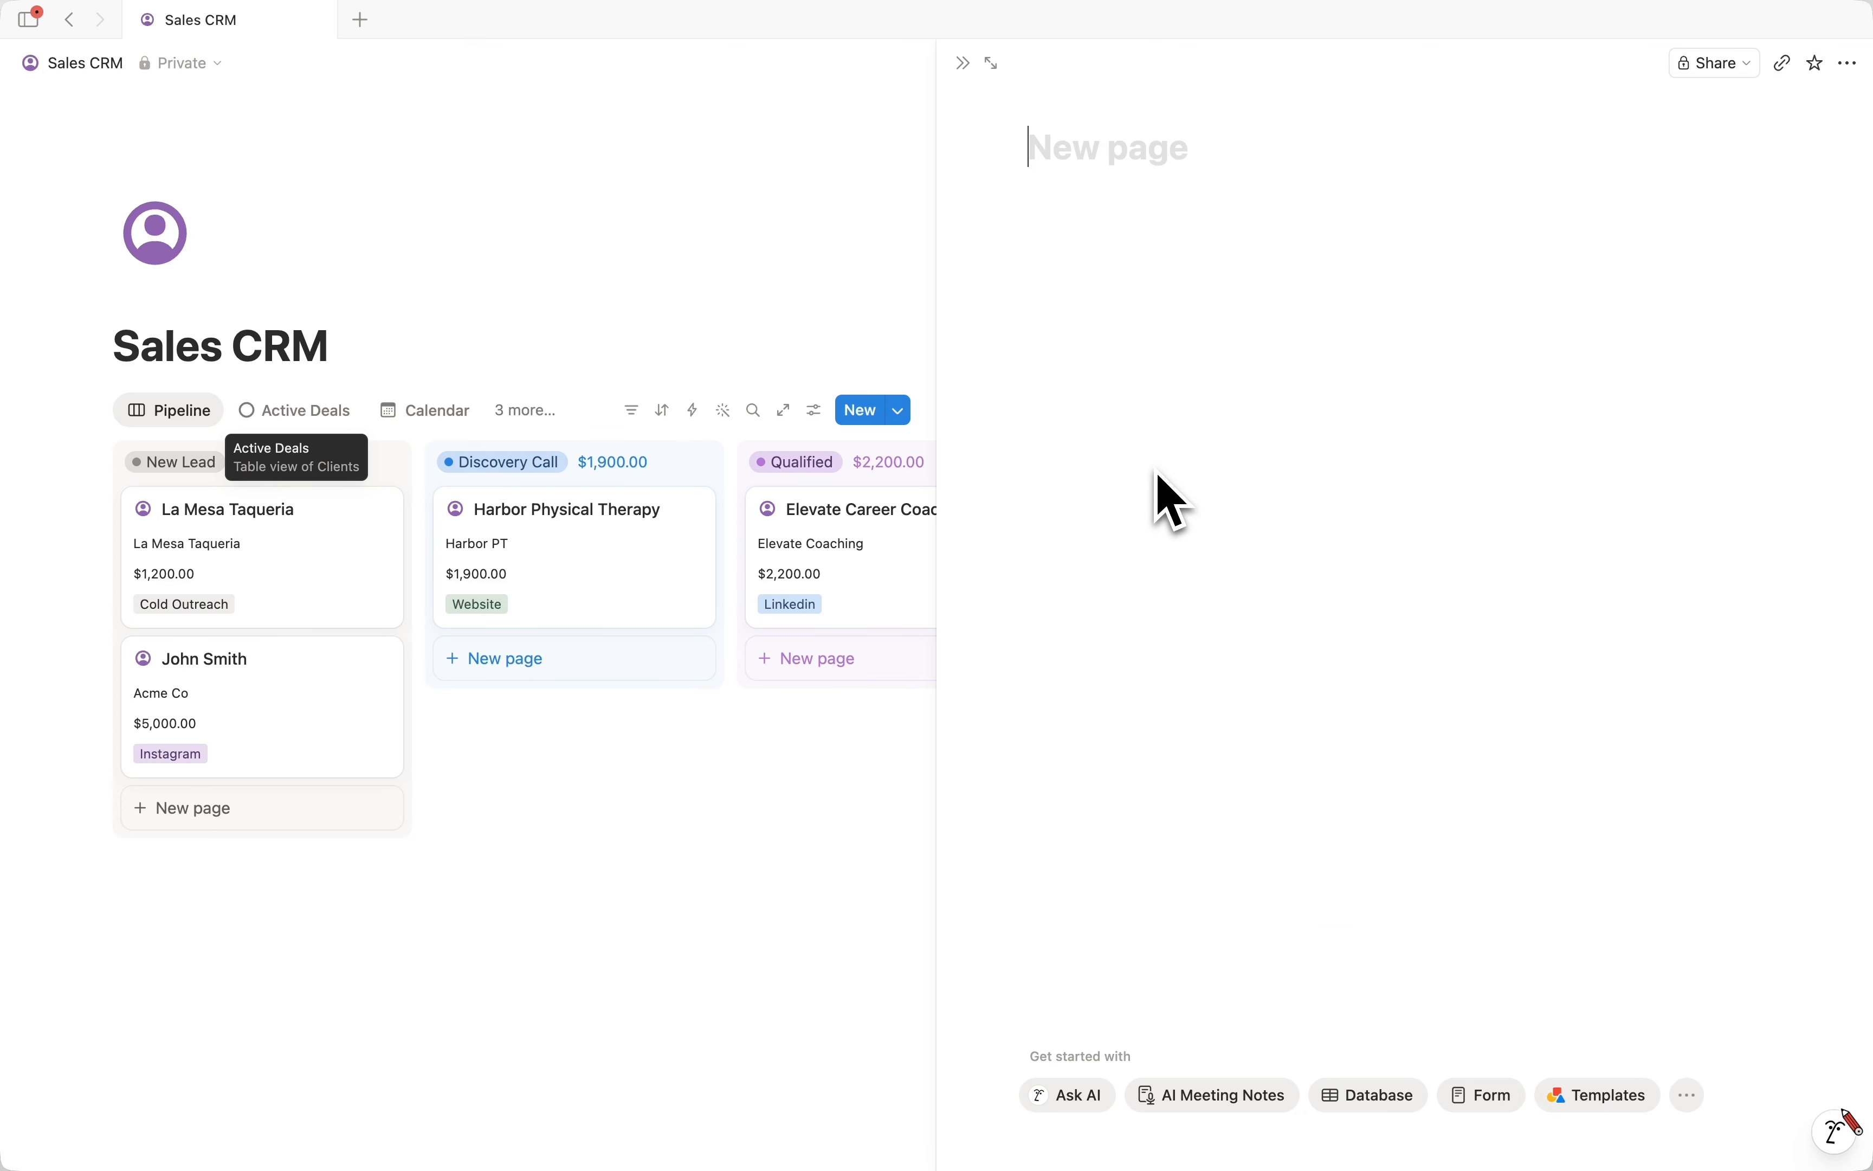
type("Brand Assets")
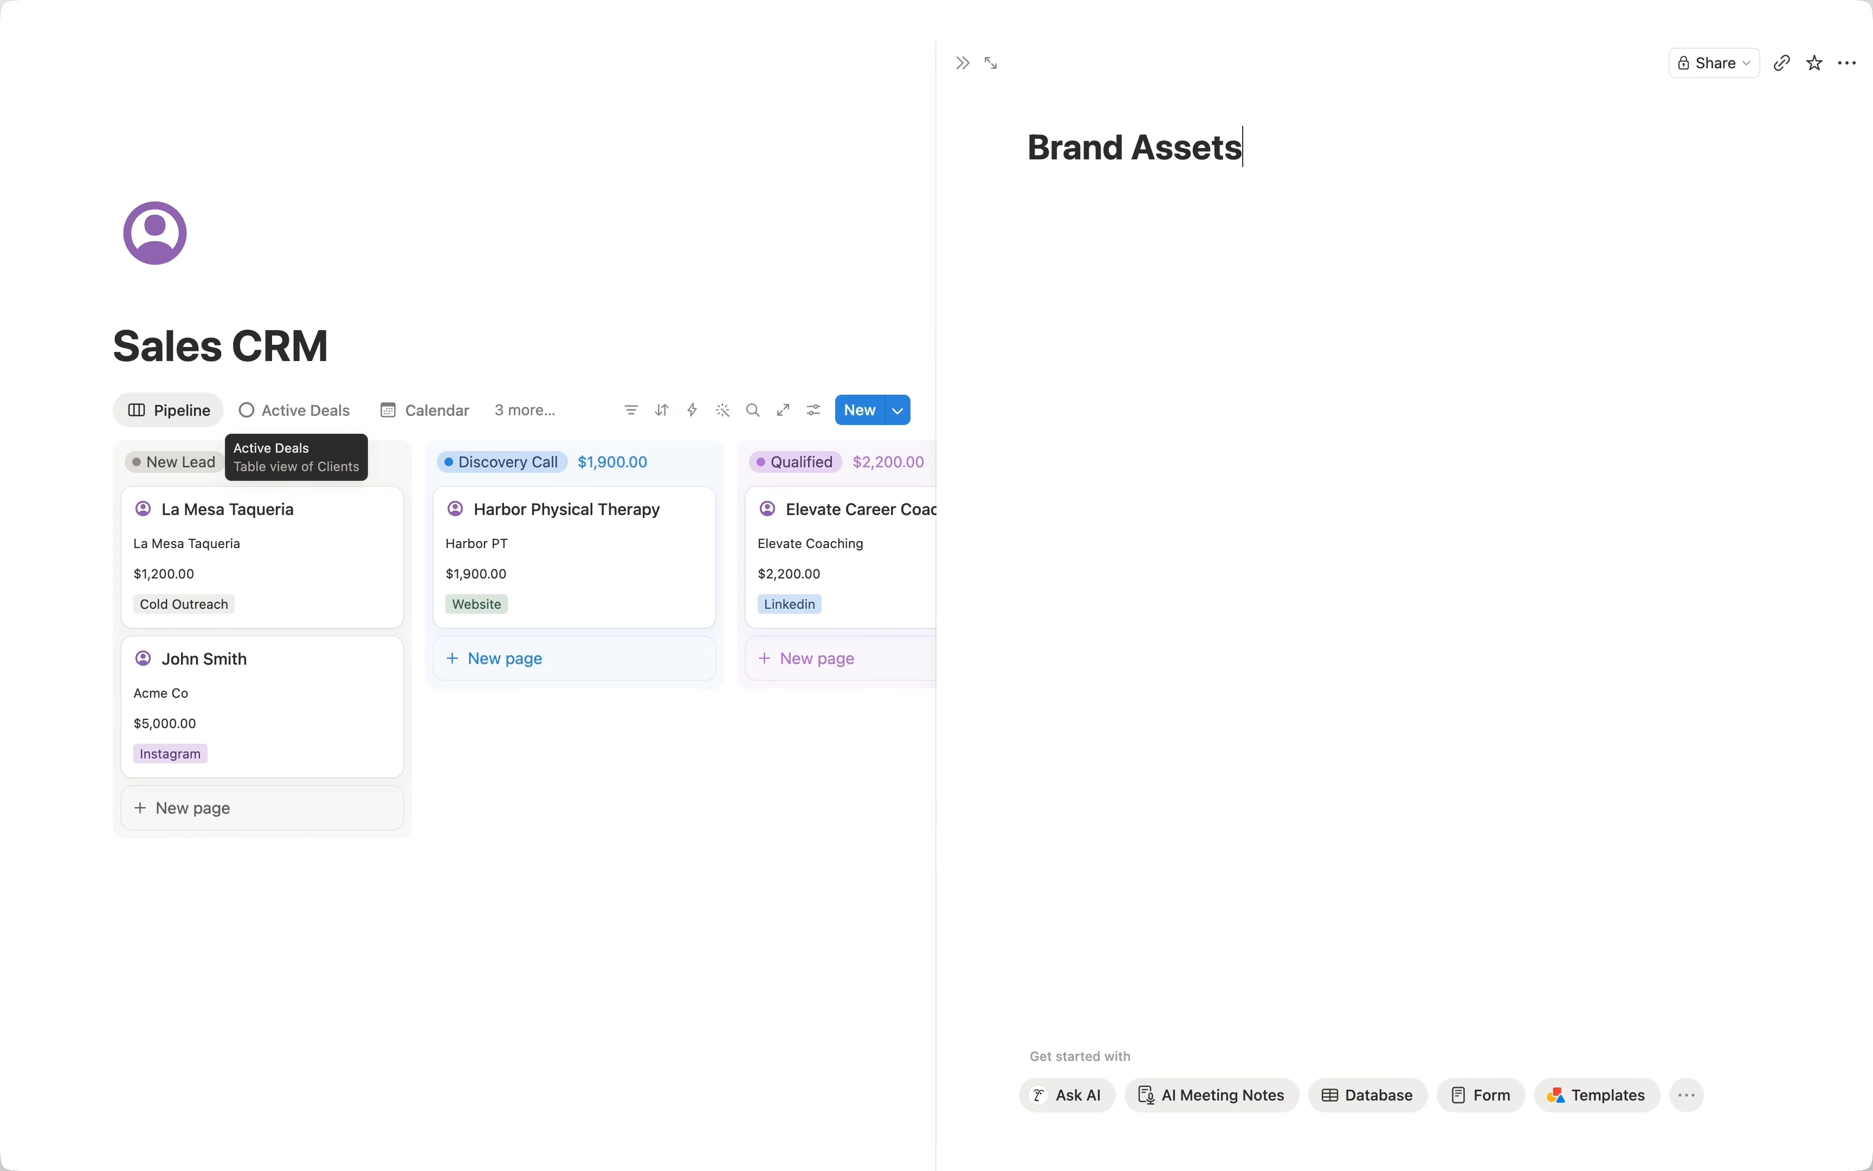
key("super+bracketleft")
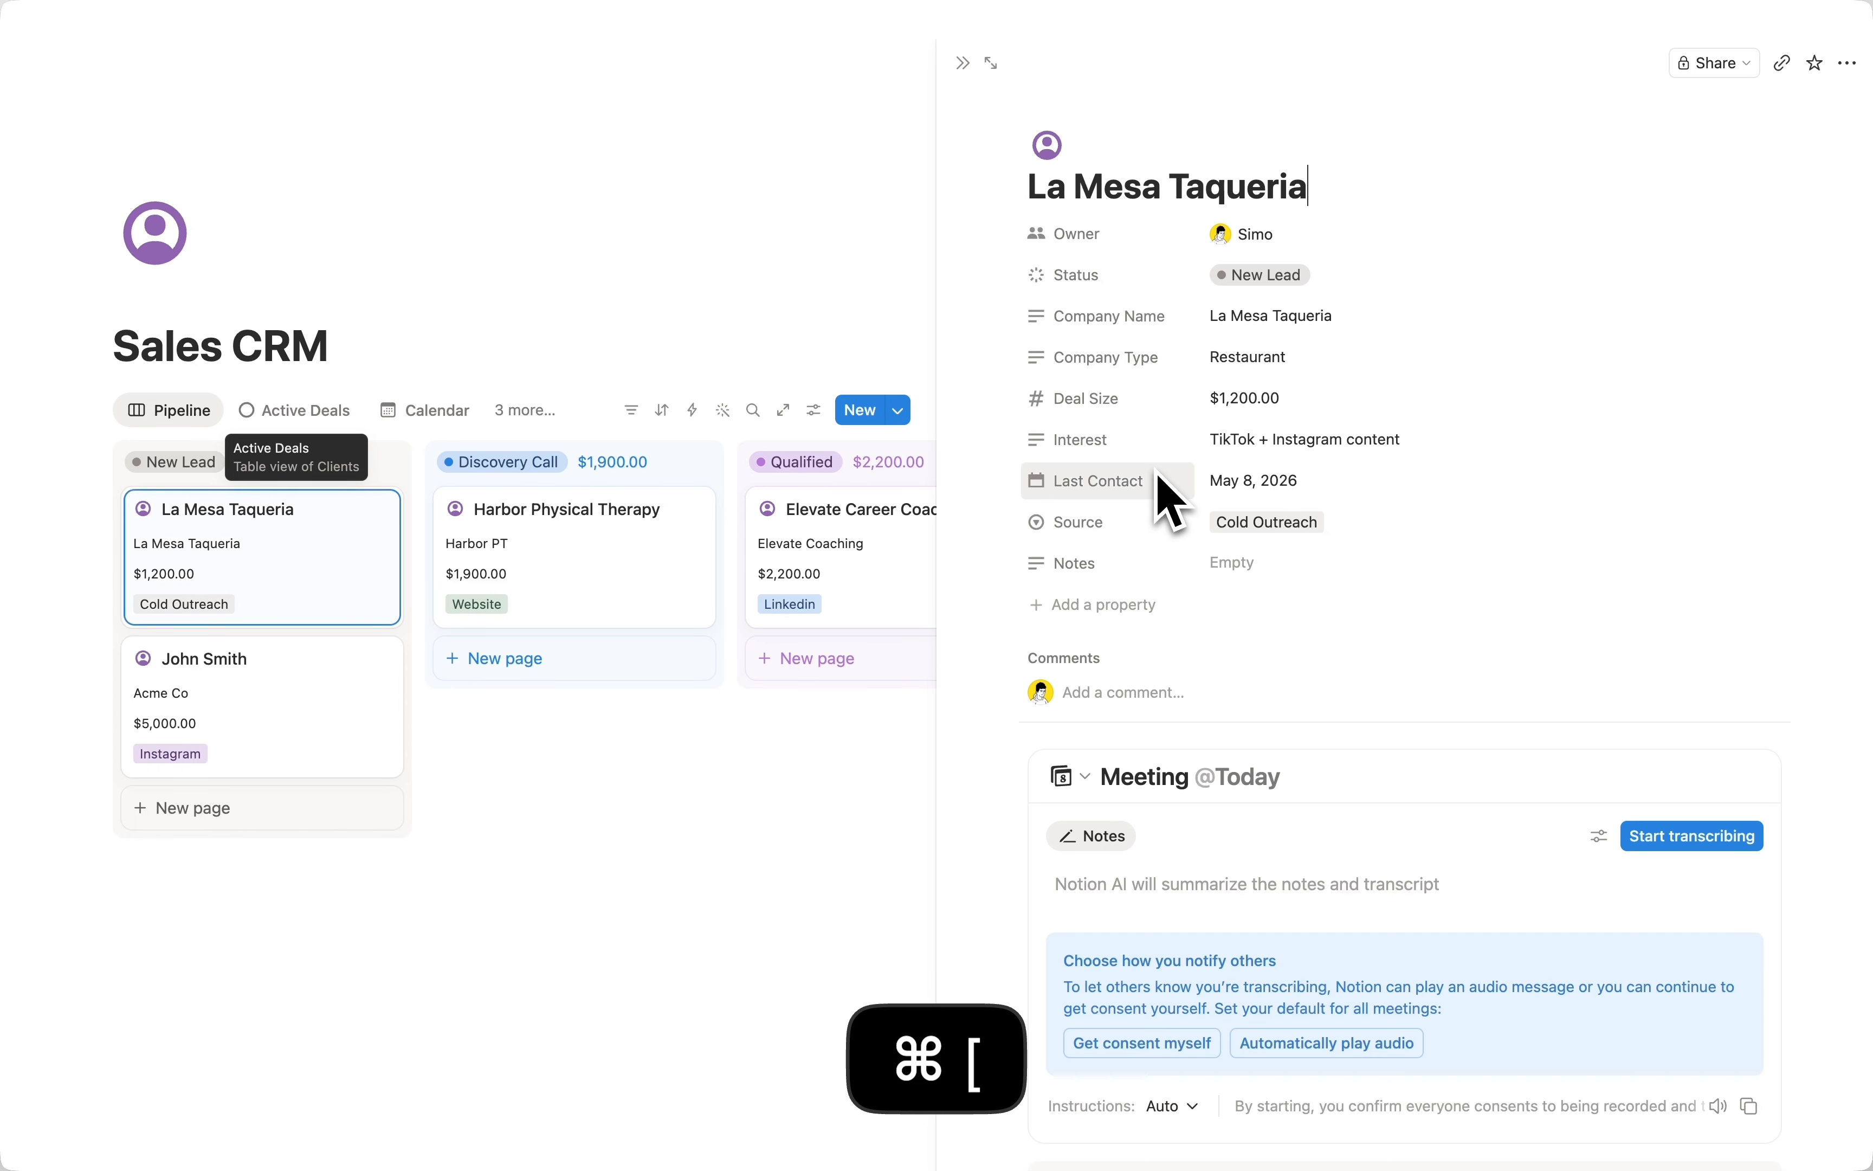
Insert another subpage titled Meetings below Brand Assets, and return to the La Mesa Taqueria page.
type("/page")
key("Return")
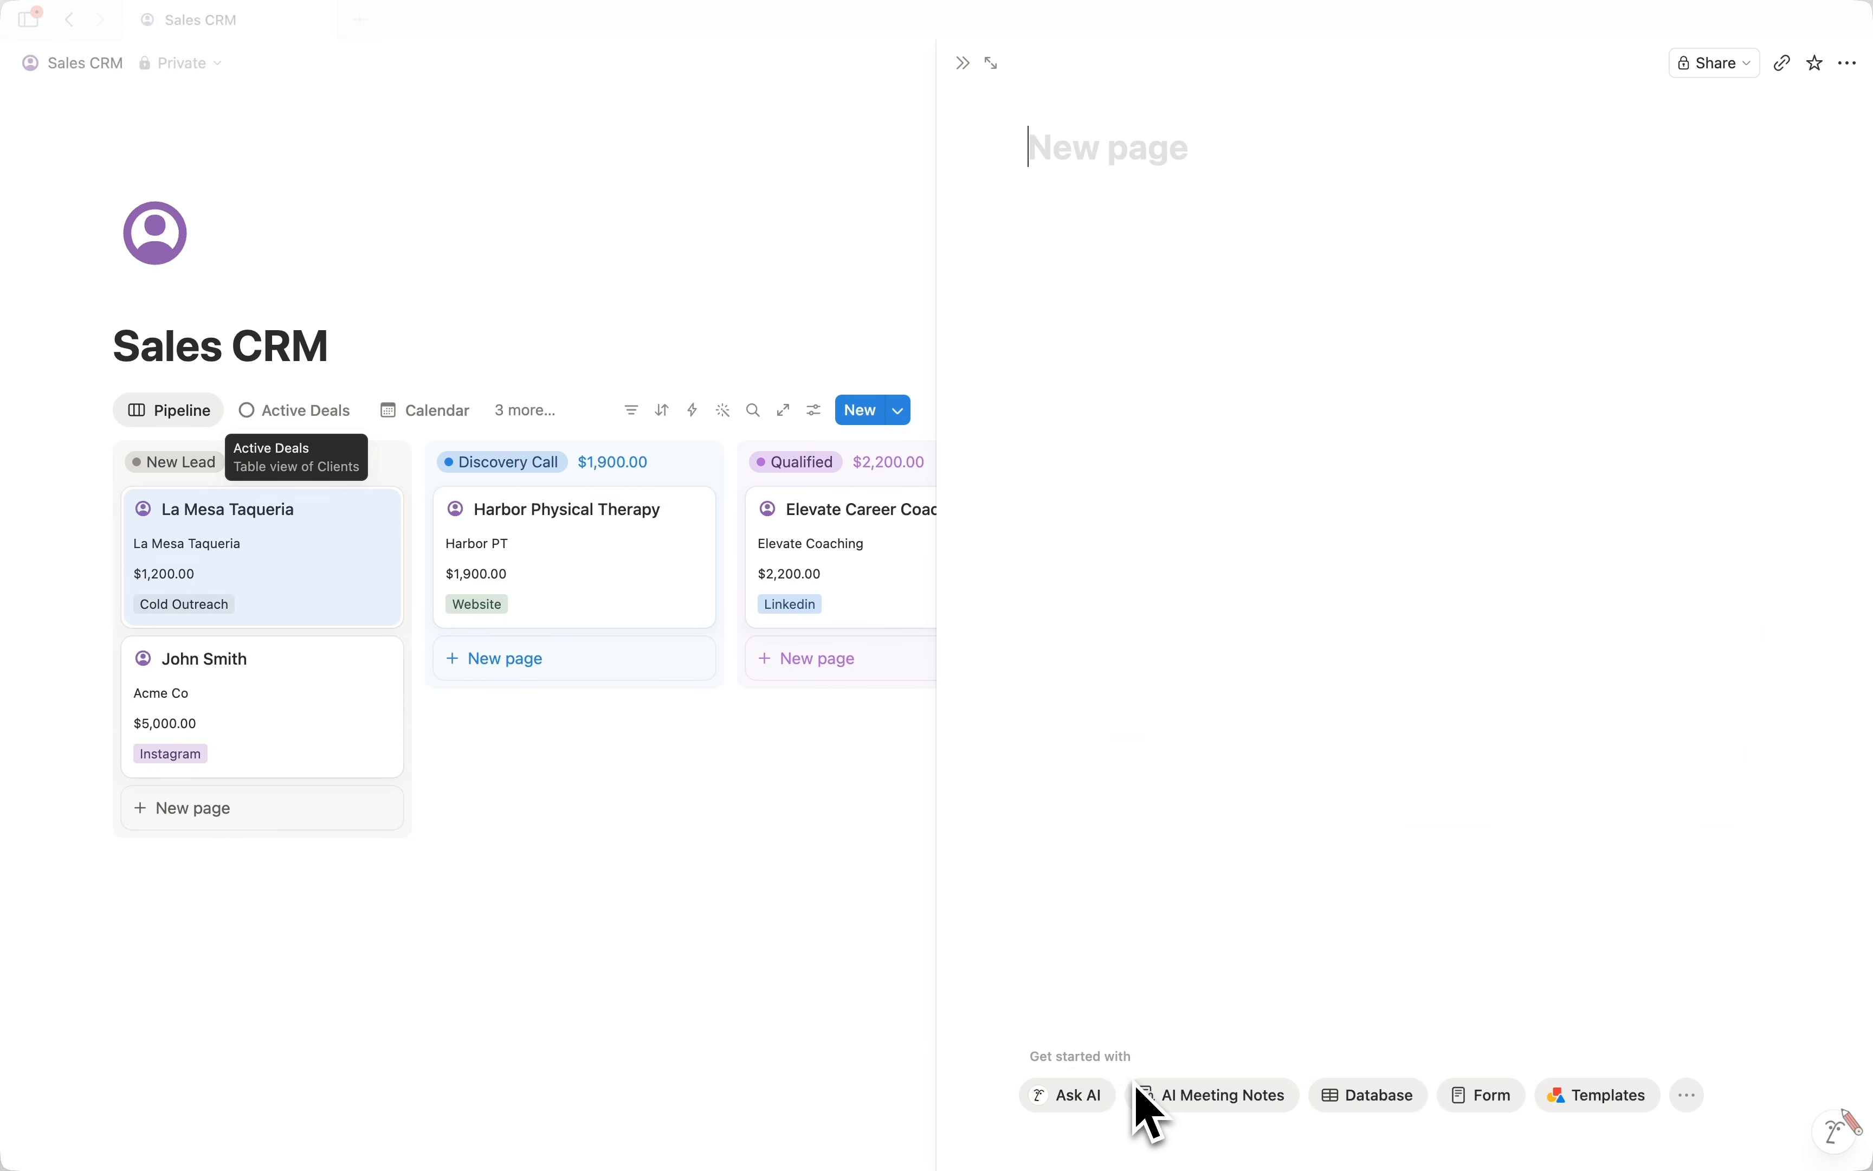
type("Meetings")
key("super+bracketleft")
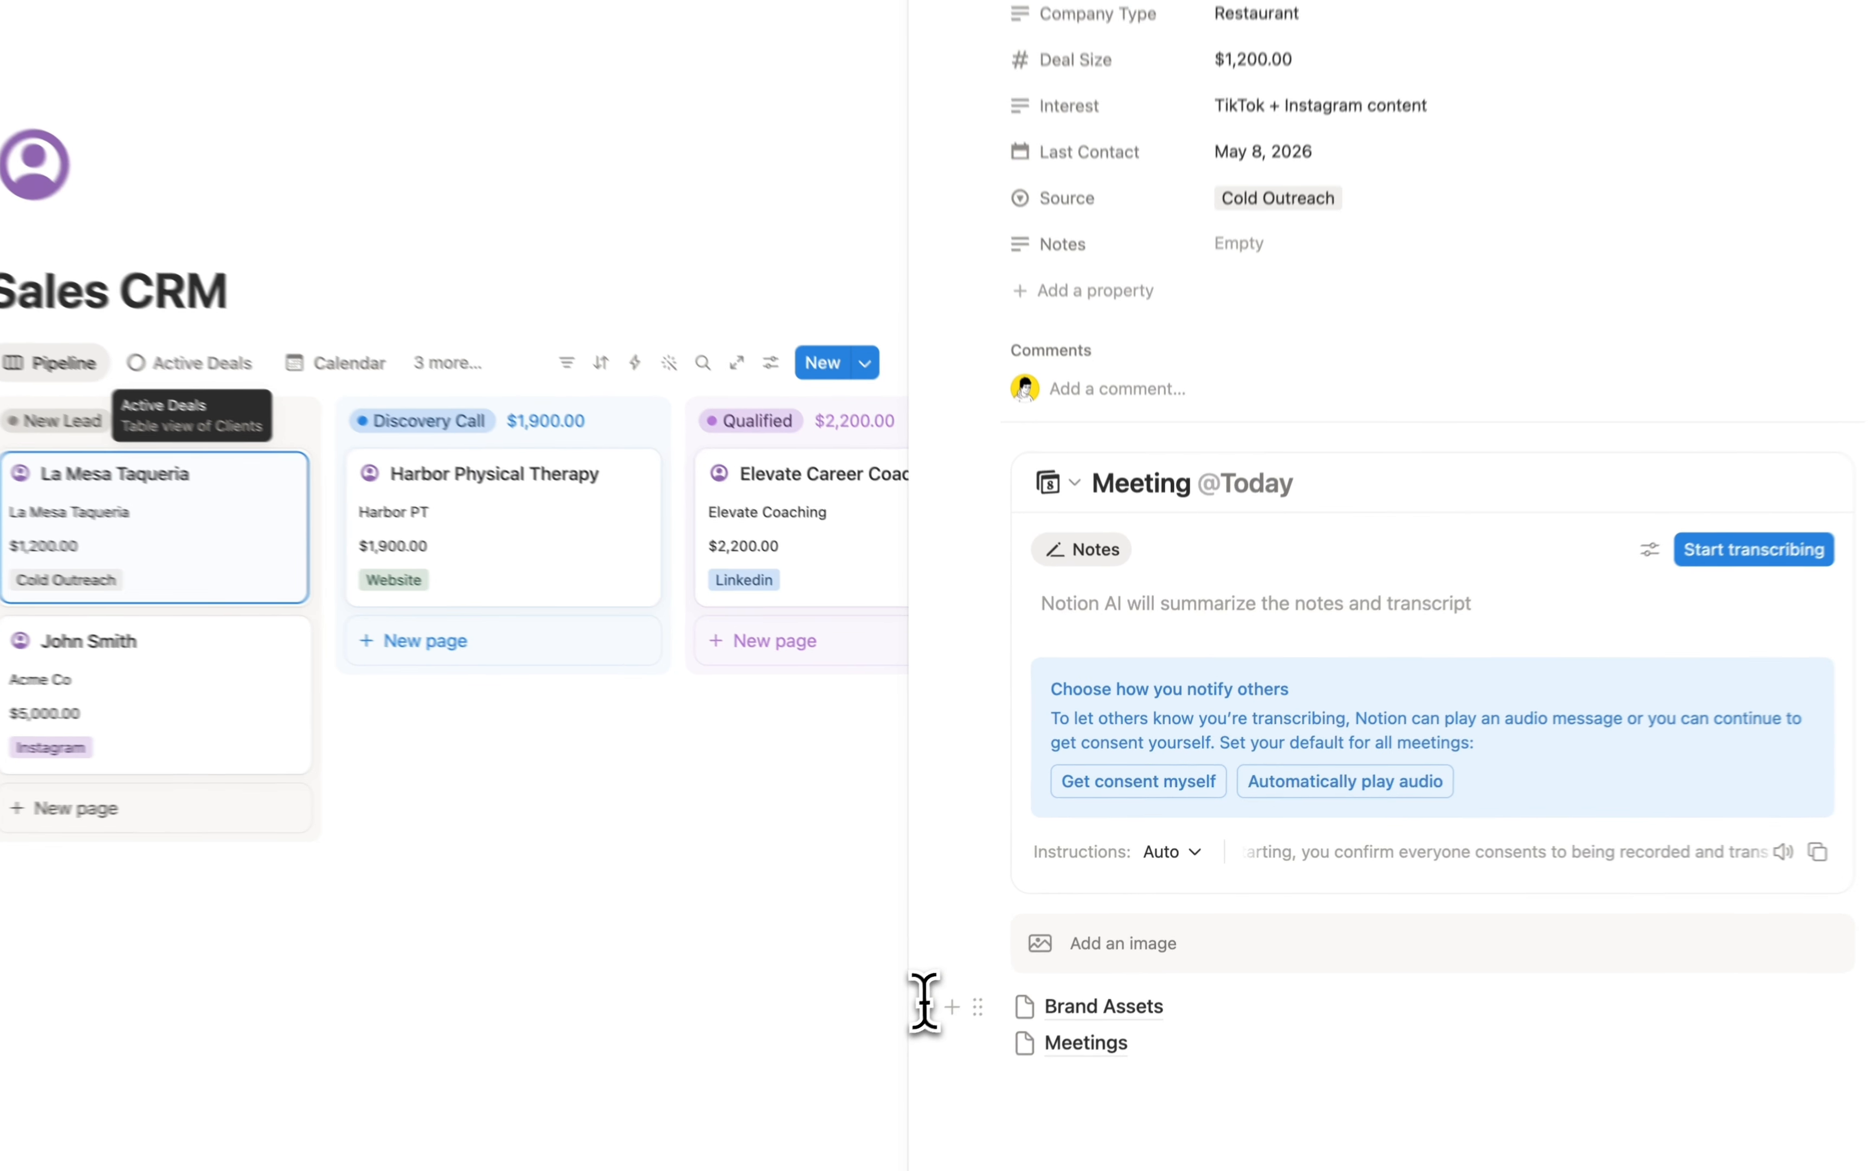
left_click_drag(924, 1001, 1138, 459)
scroll(1137, 511, "up", 3)
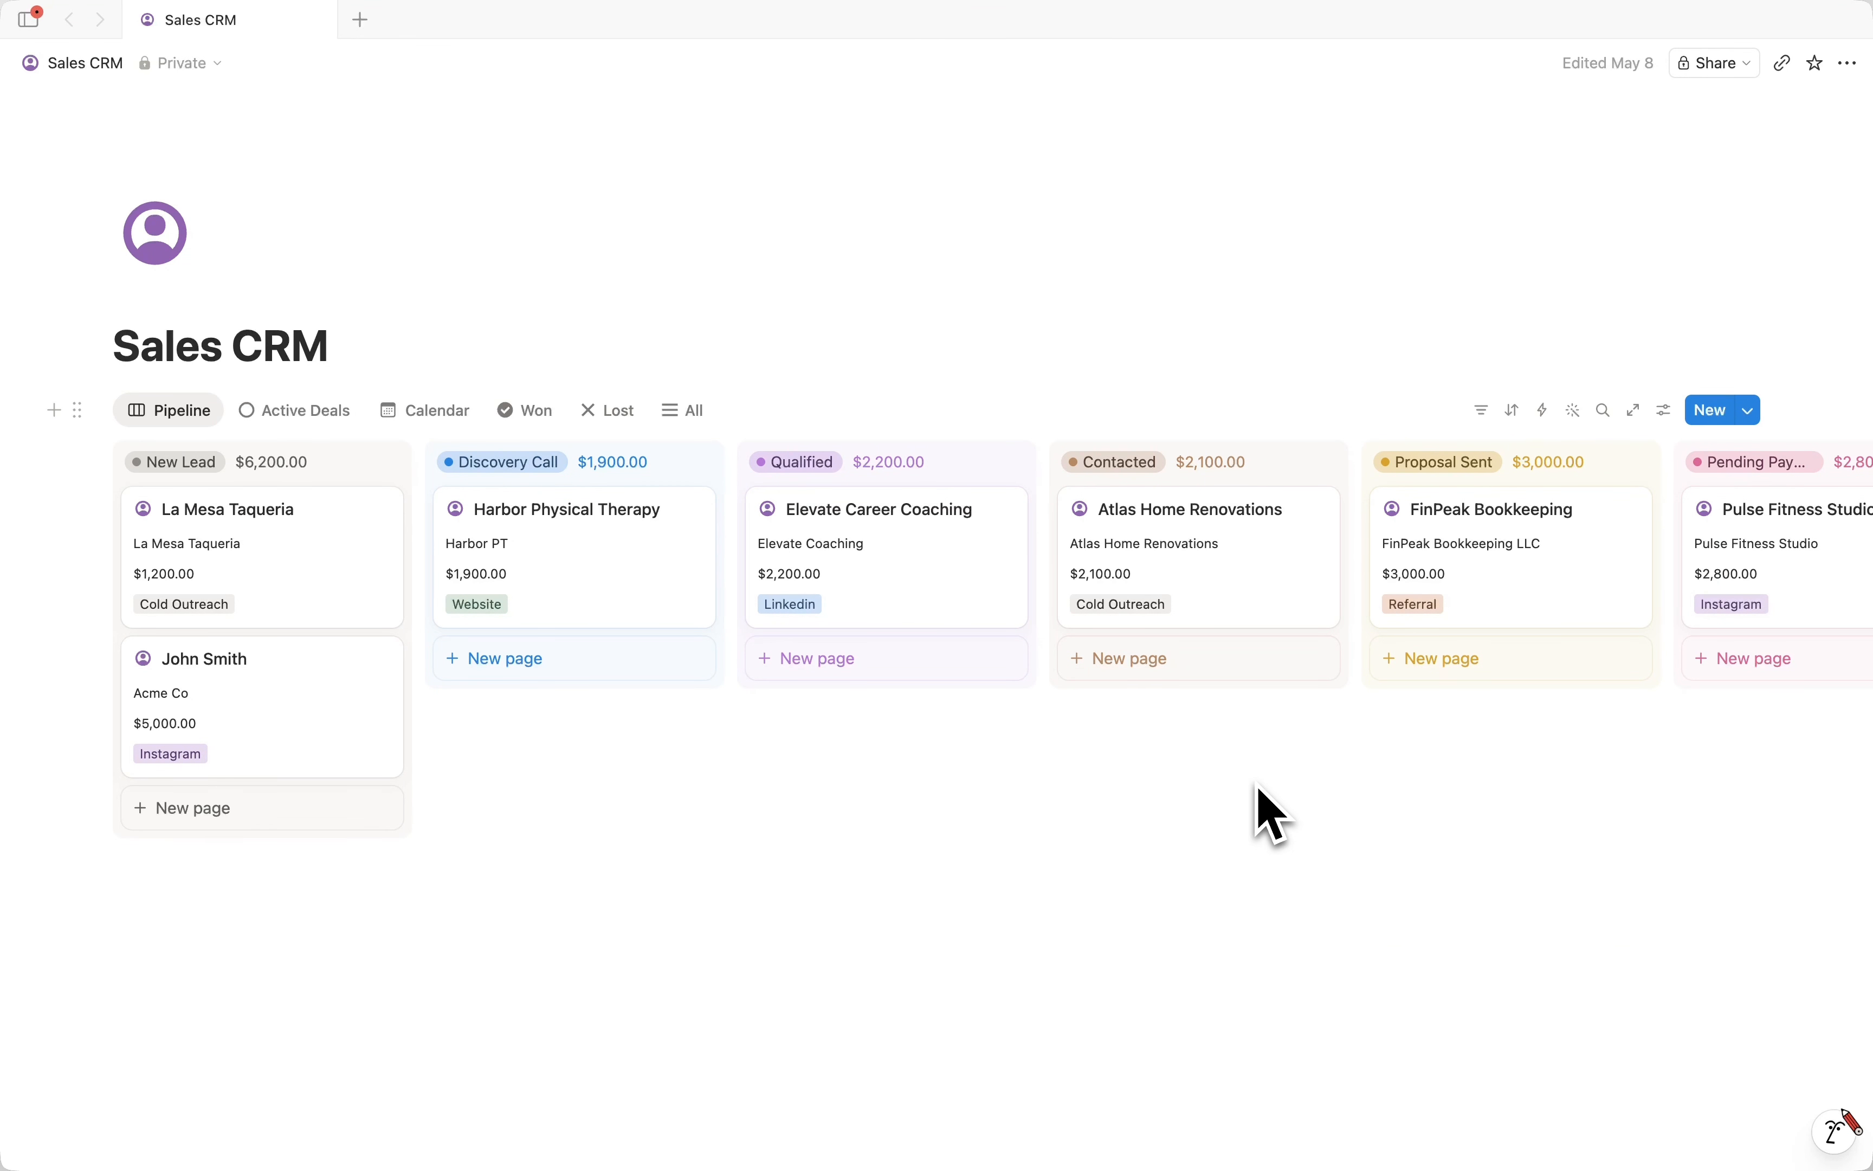
Review the Pipeline board's columns and the client entries in the Active Deals, Calendar, Won, Lost and All views.
scroll(1263, 774, "right", 5)
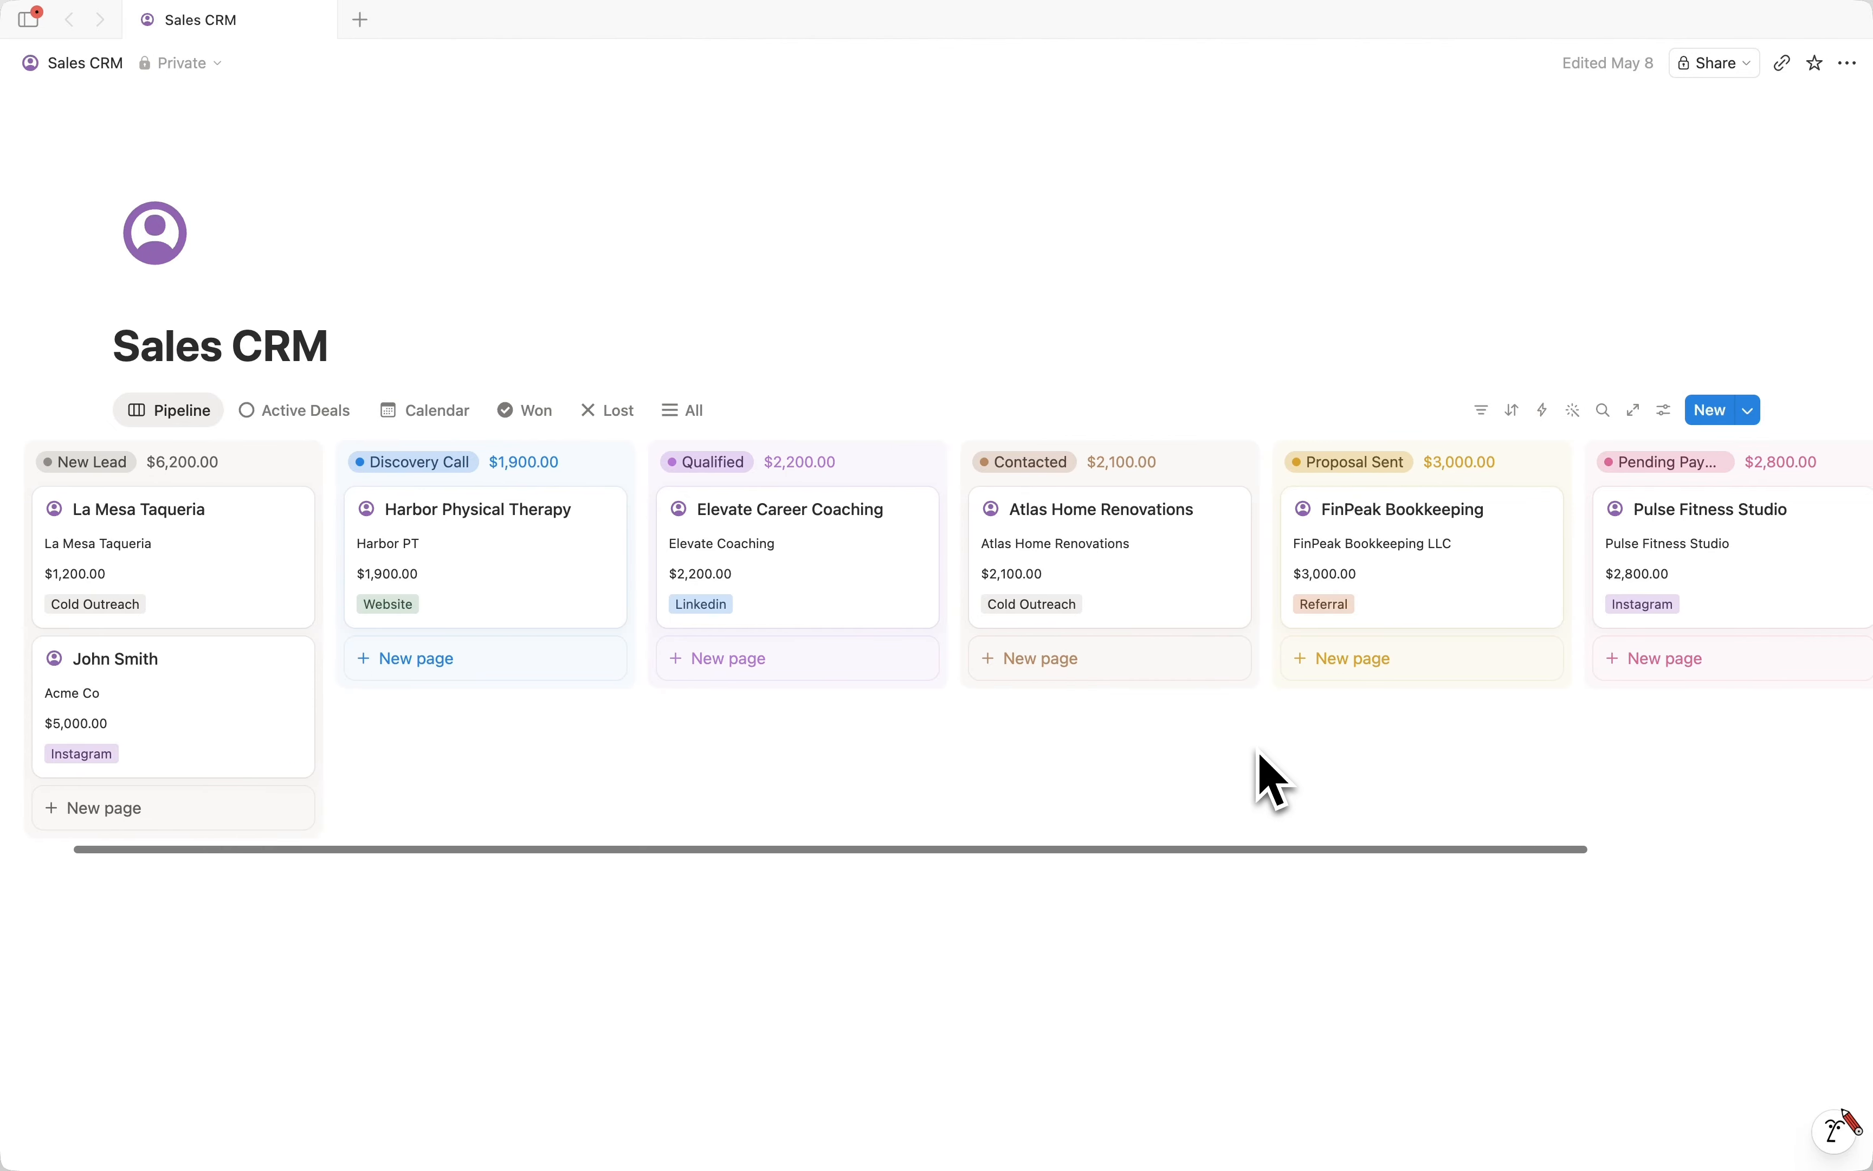
scroll(1262, 774, "left", 5)
left_click(331, 439)
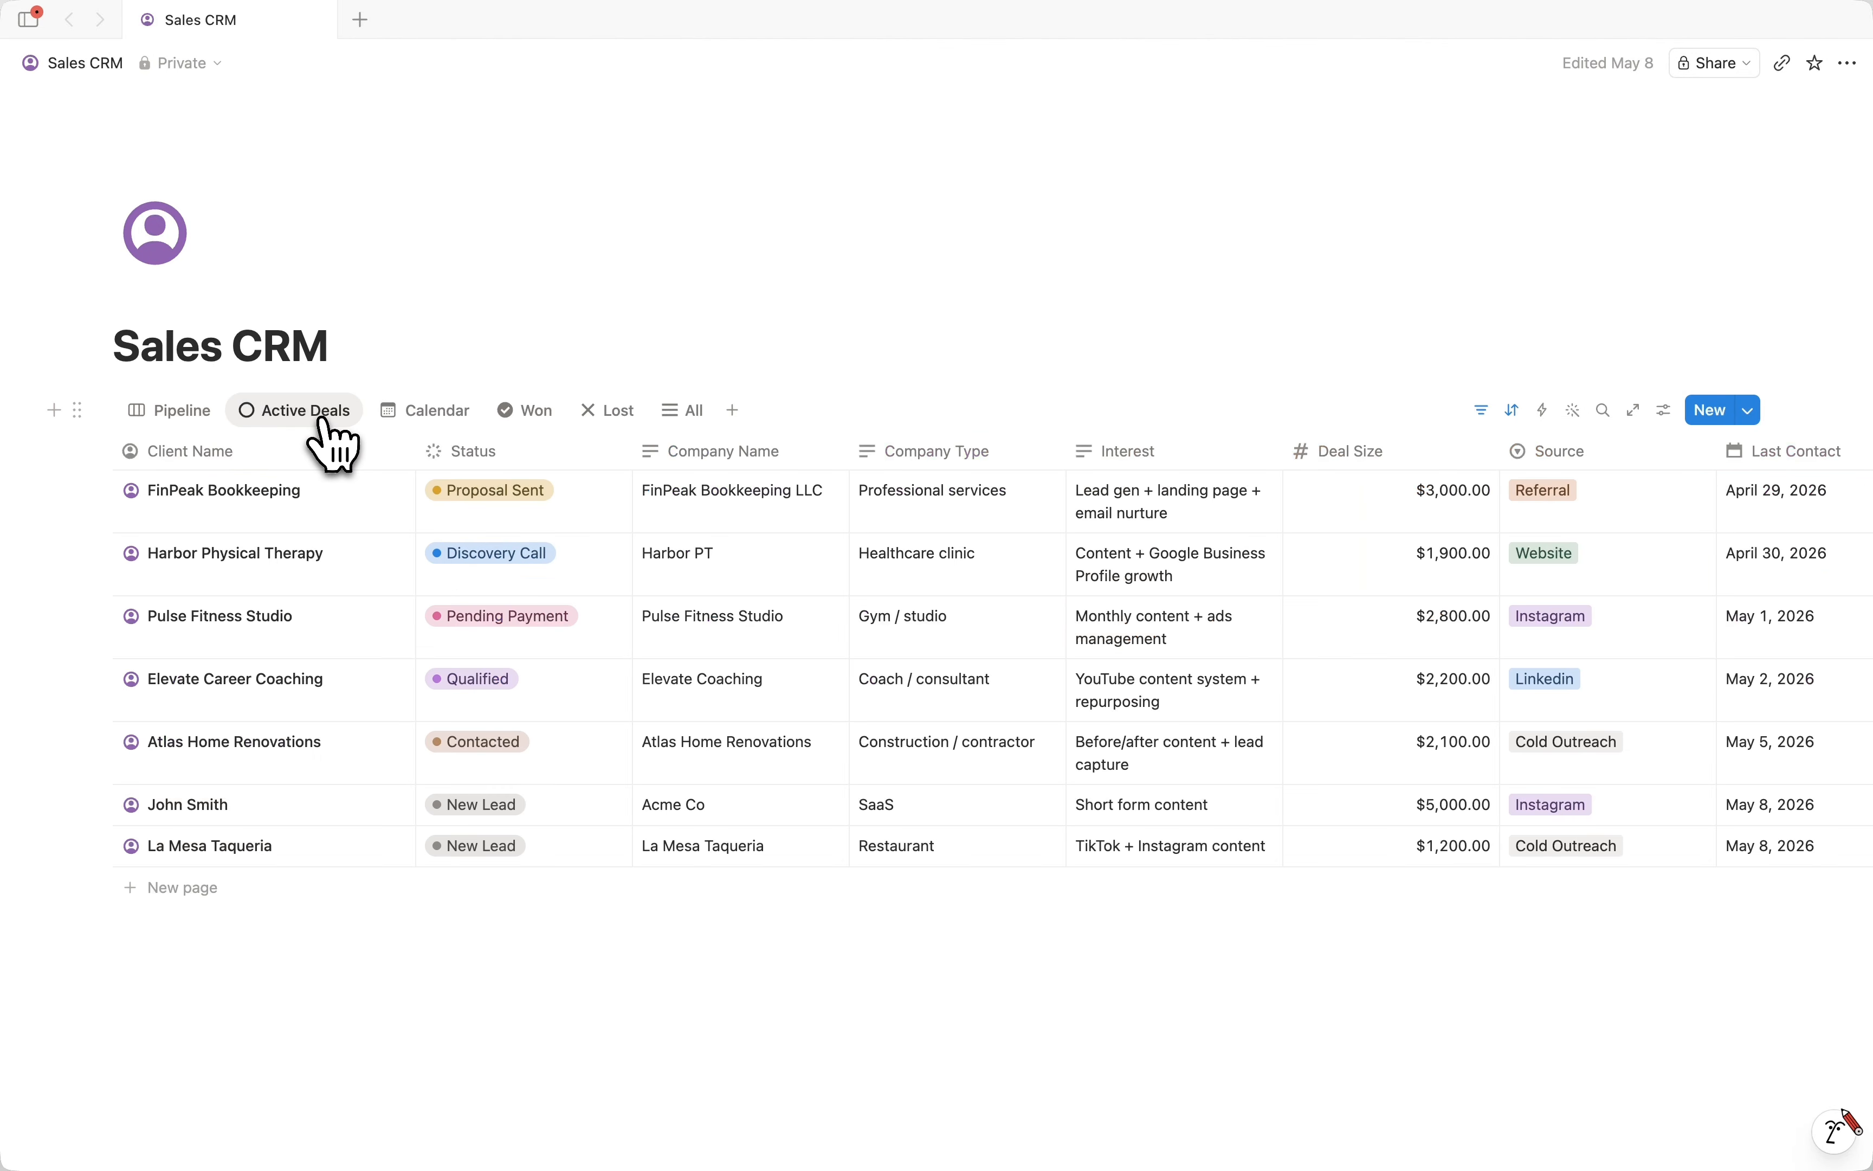
left_click(424, 422)
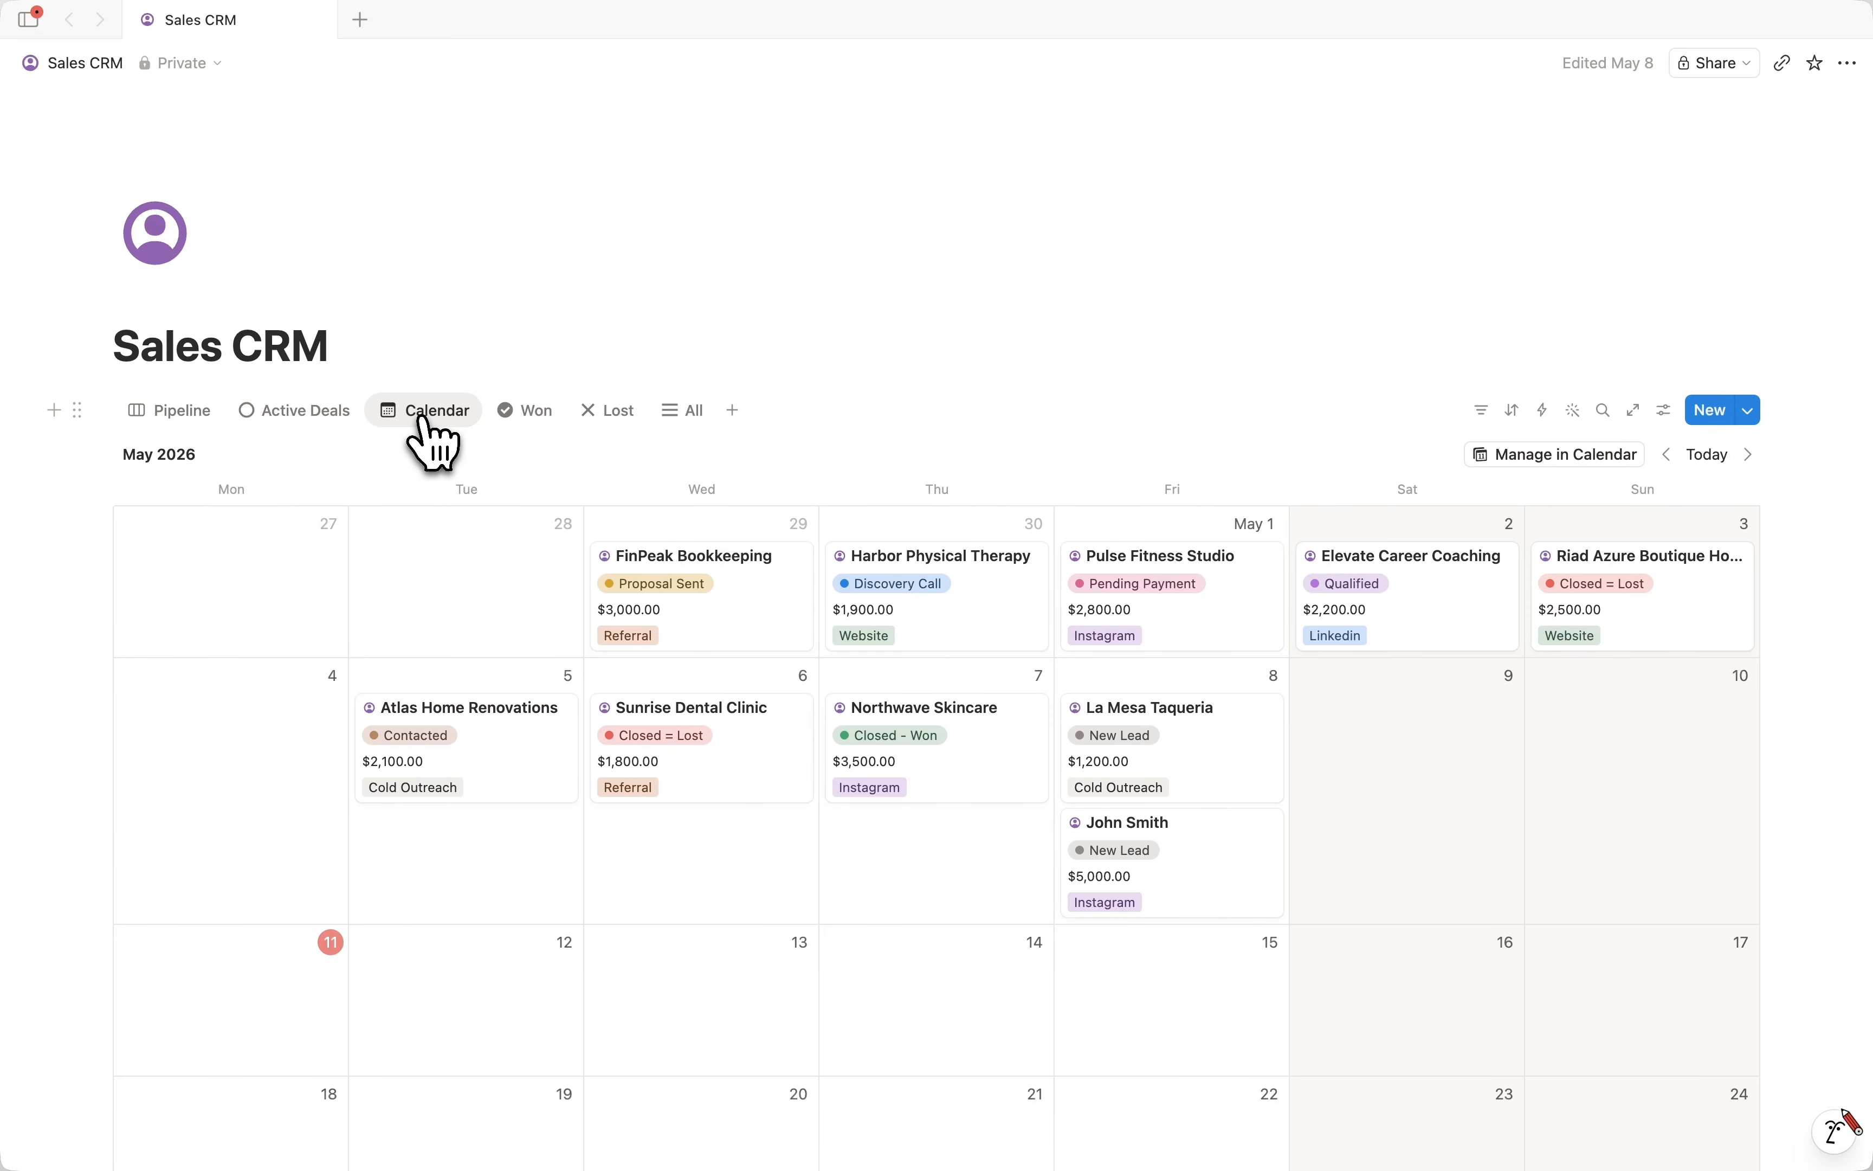
scroll(598, 648, "down", 6)
scroll(605, 660, "up", 5)
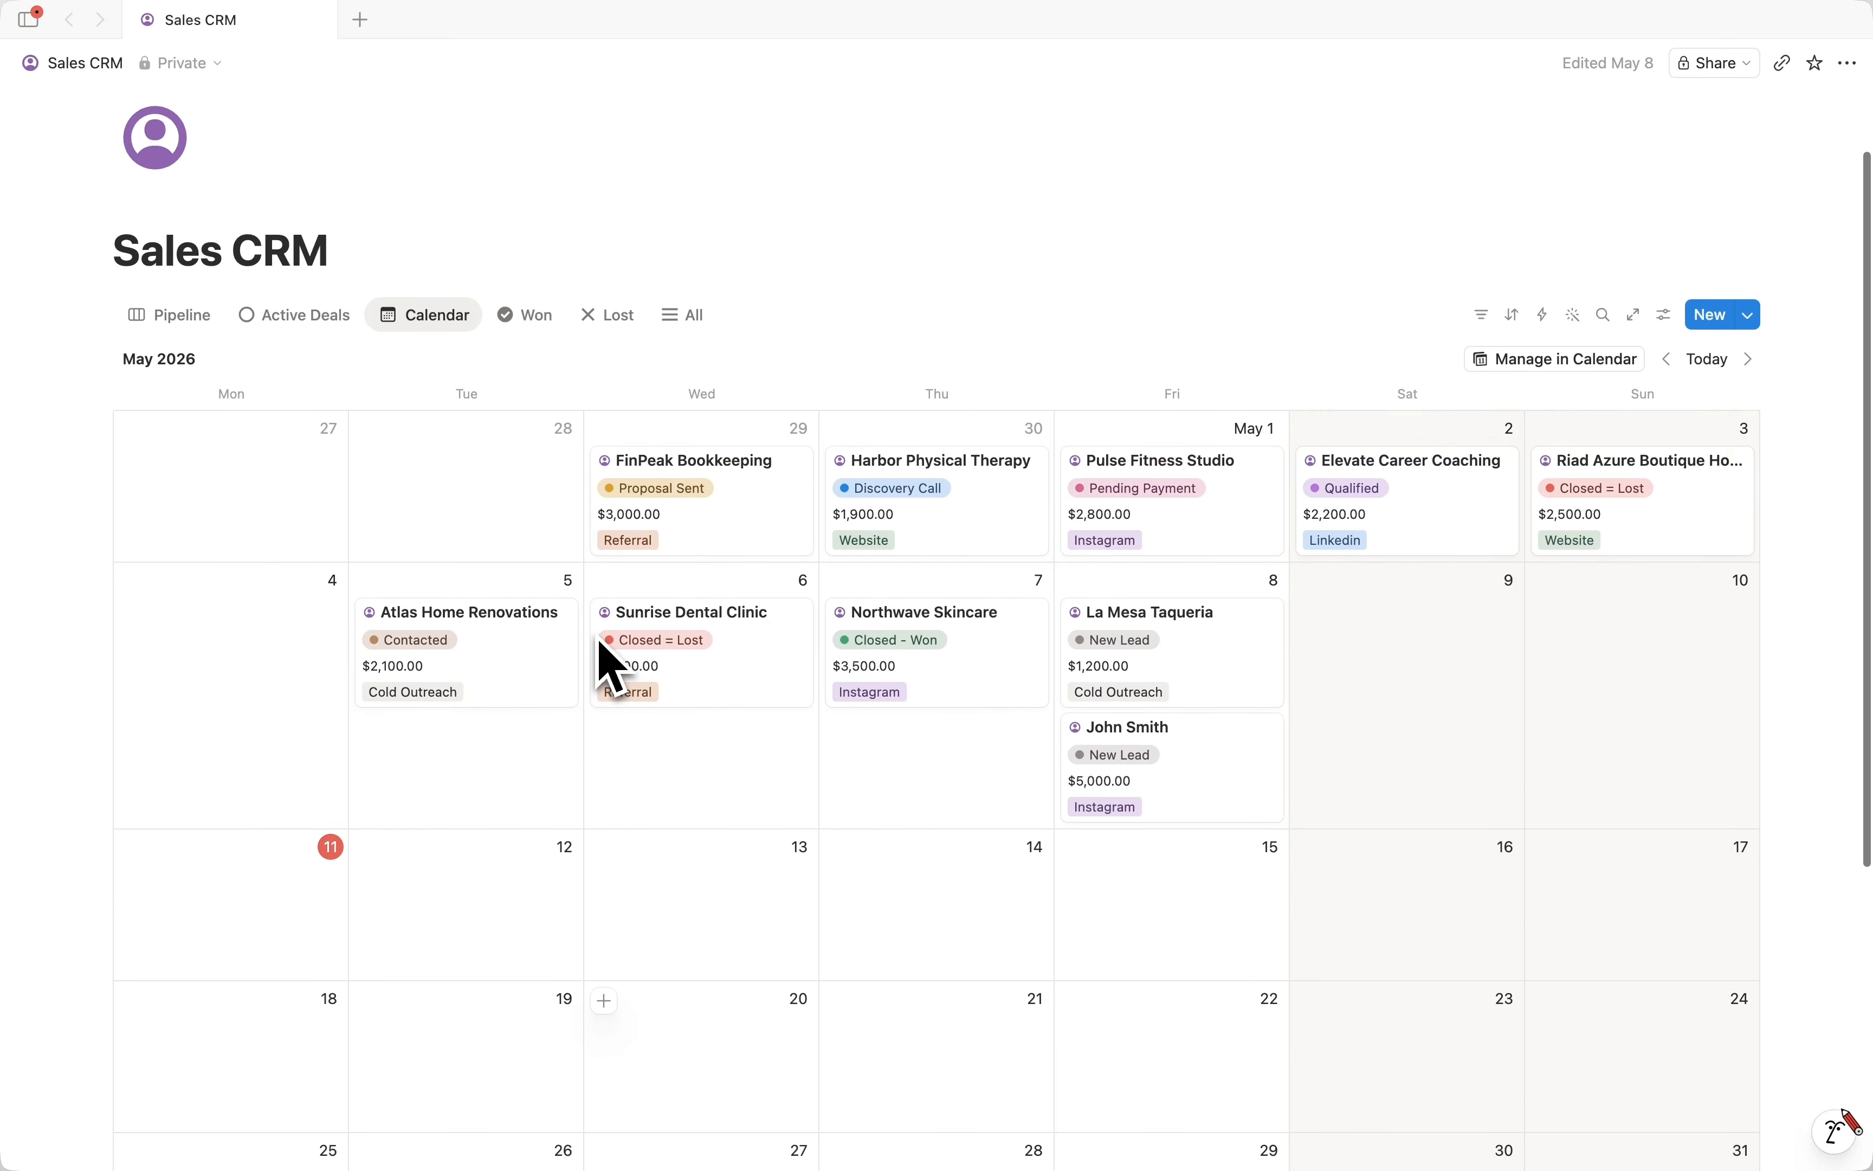
left_click(526, 318)
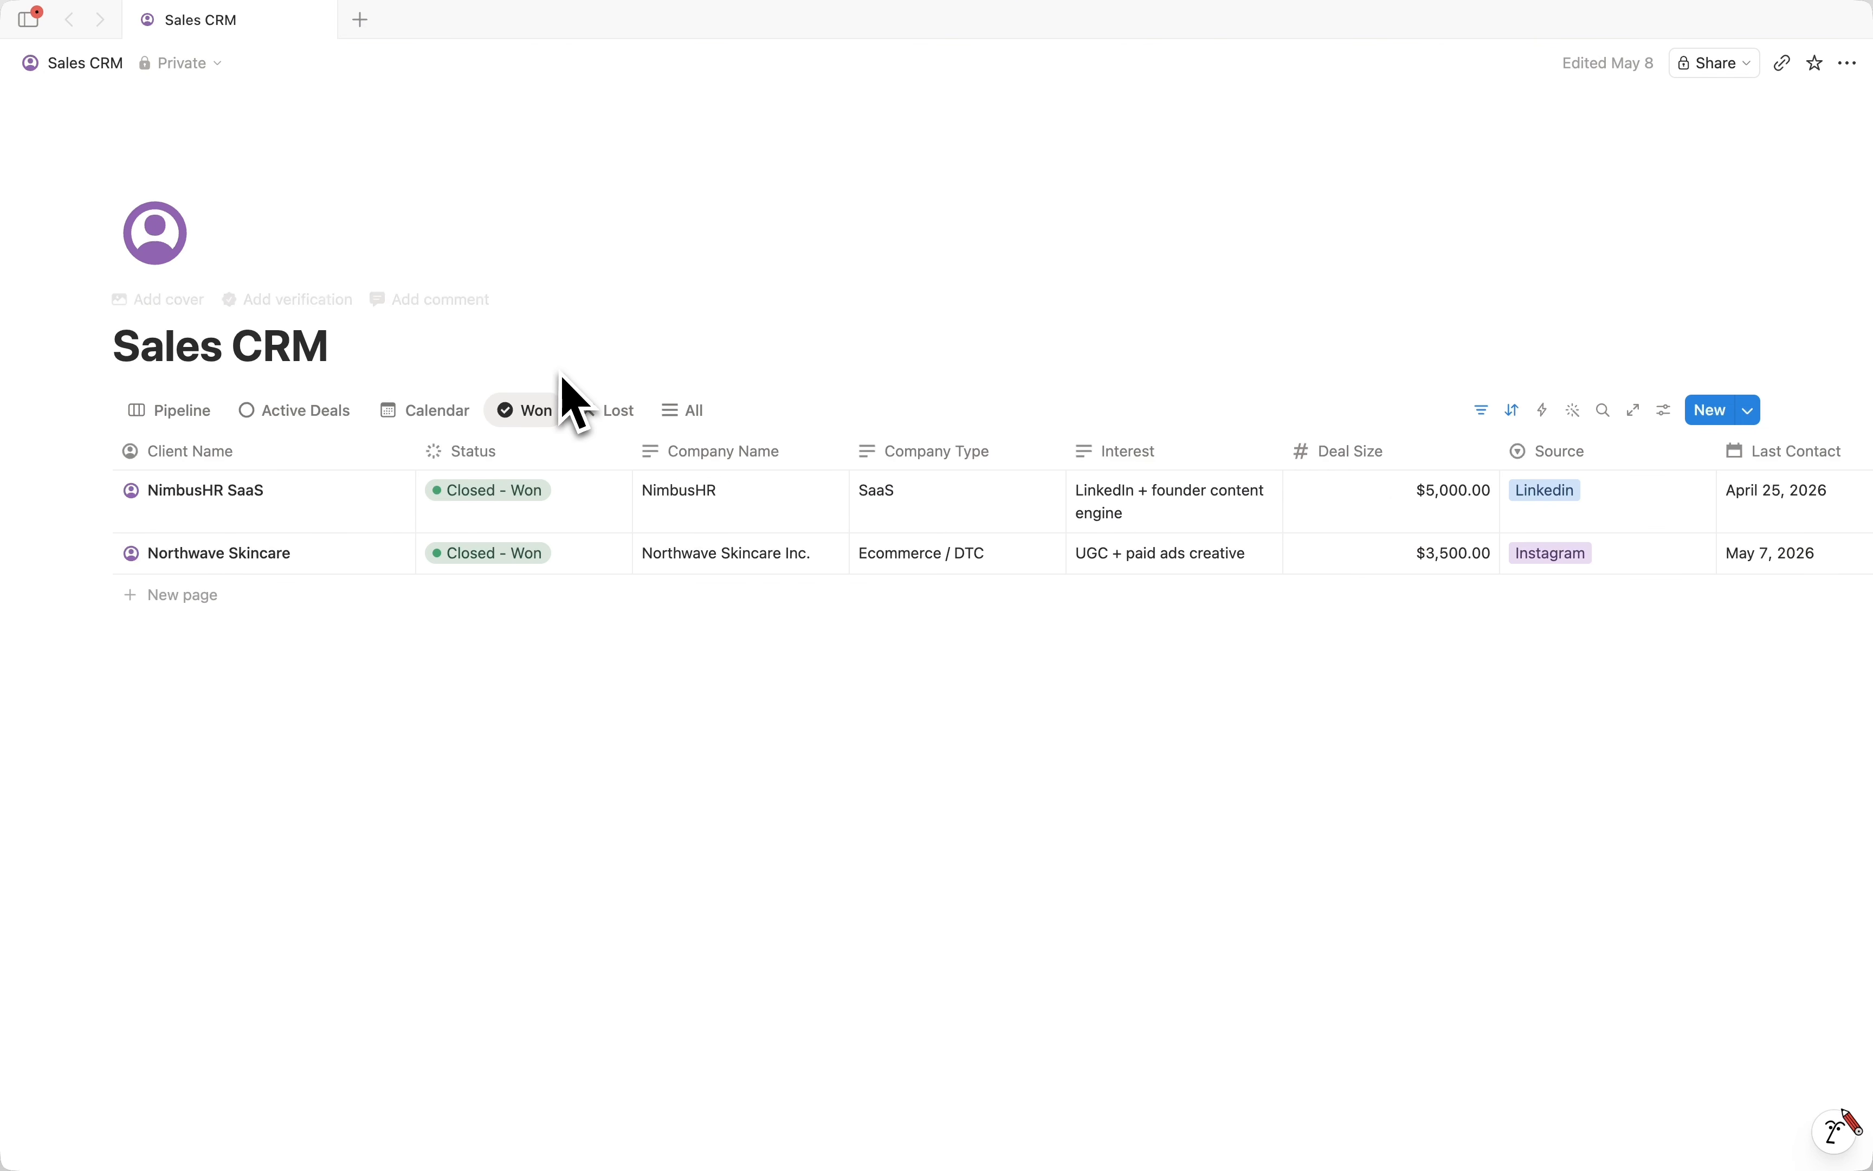
left_click(609, 422)
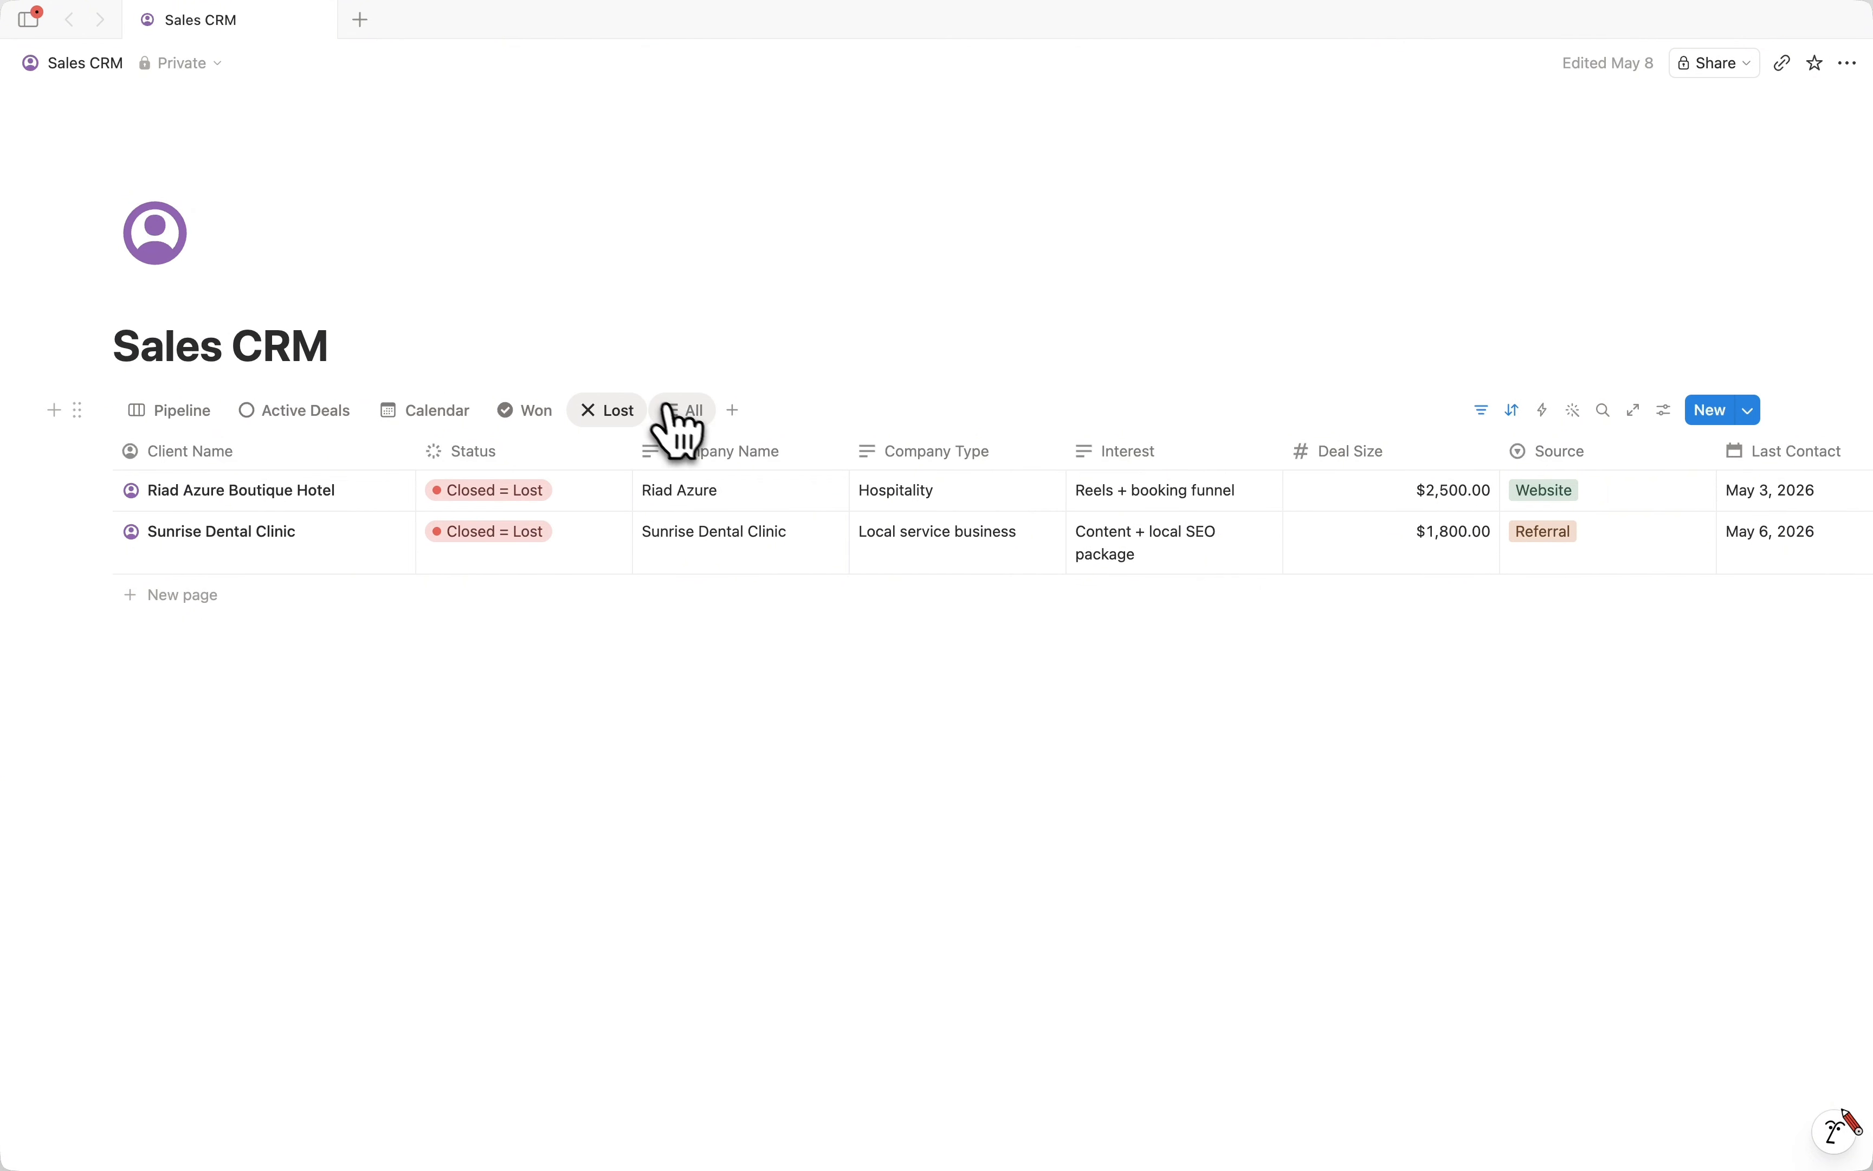
left_click(684, 418)
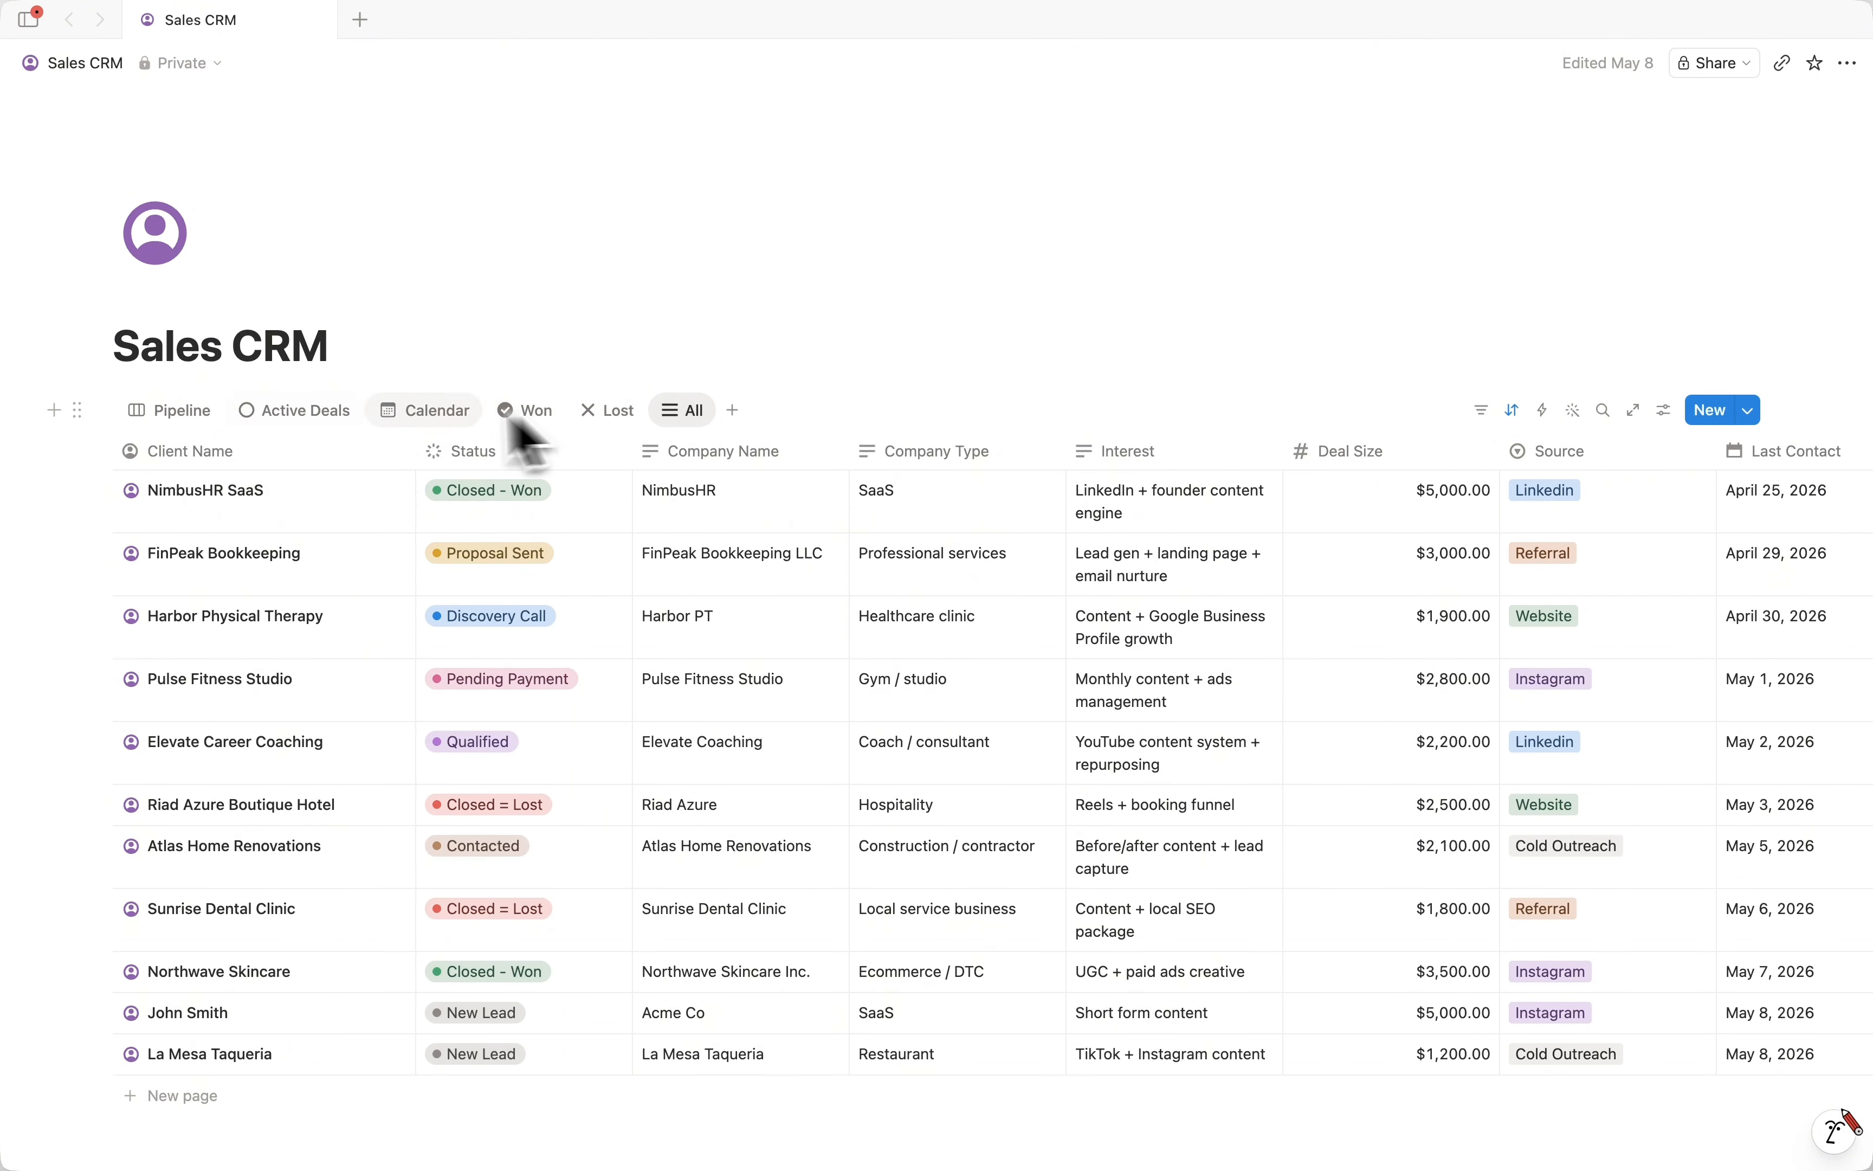